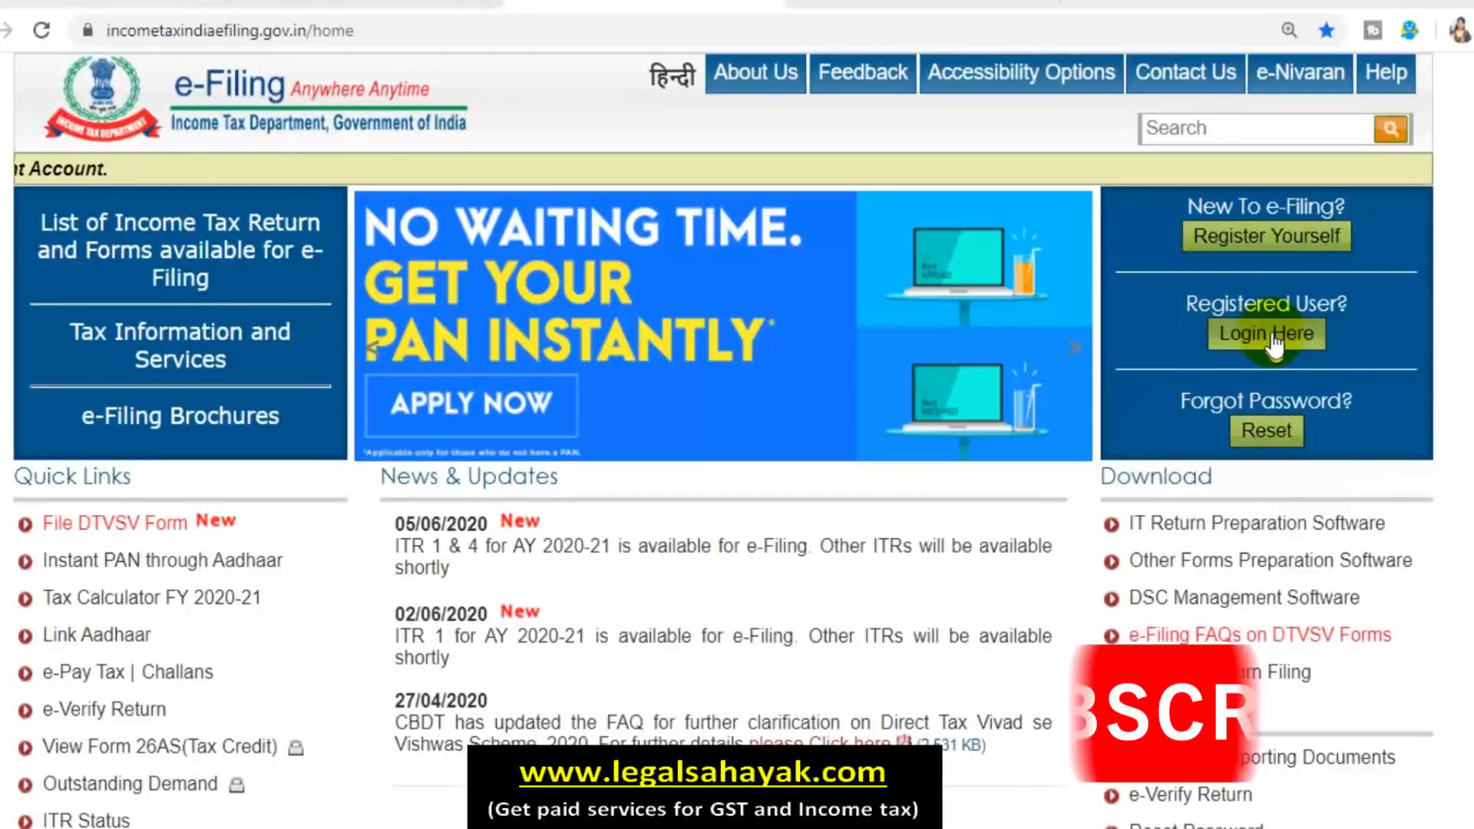
Log in to the e-Filing portal as a registered user and open Filing of Income Tax Return.
click(1302, 337)
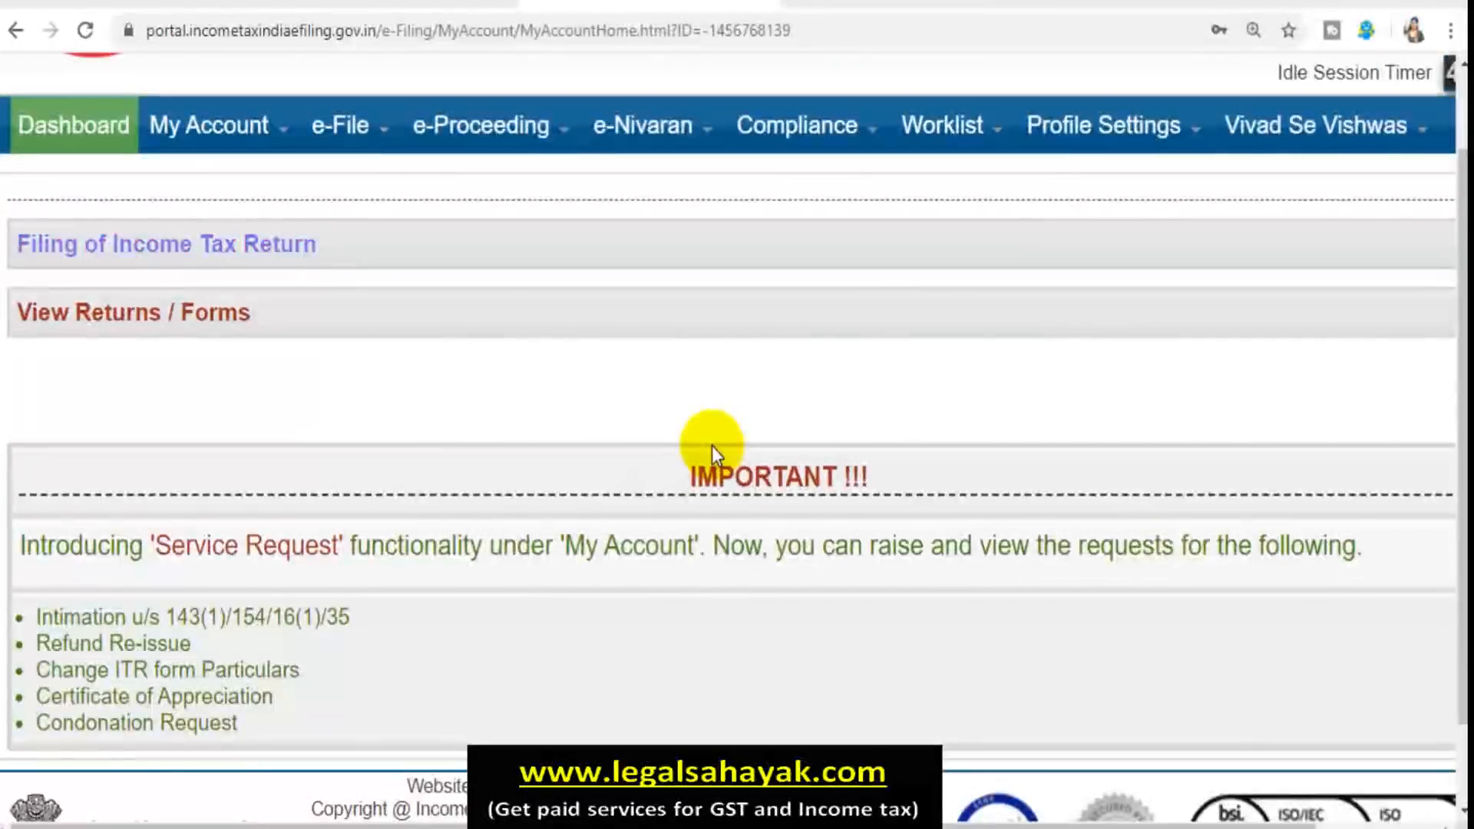
click(151, 245)
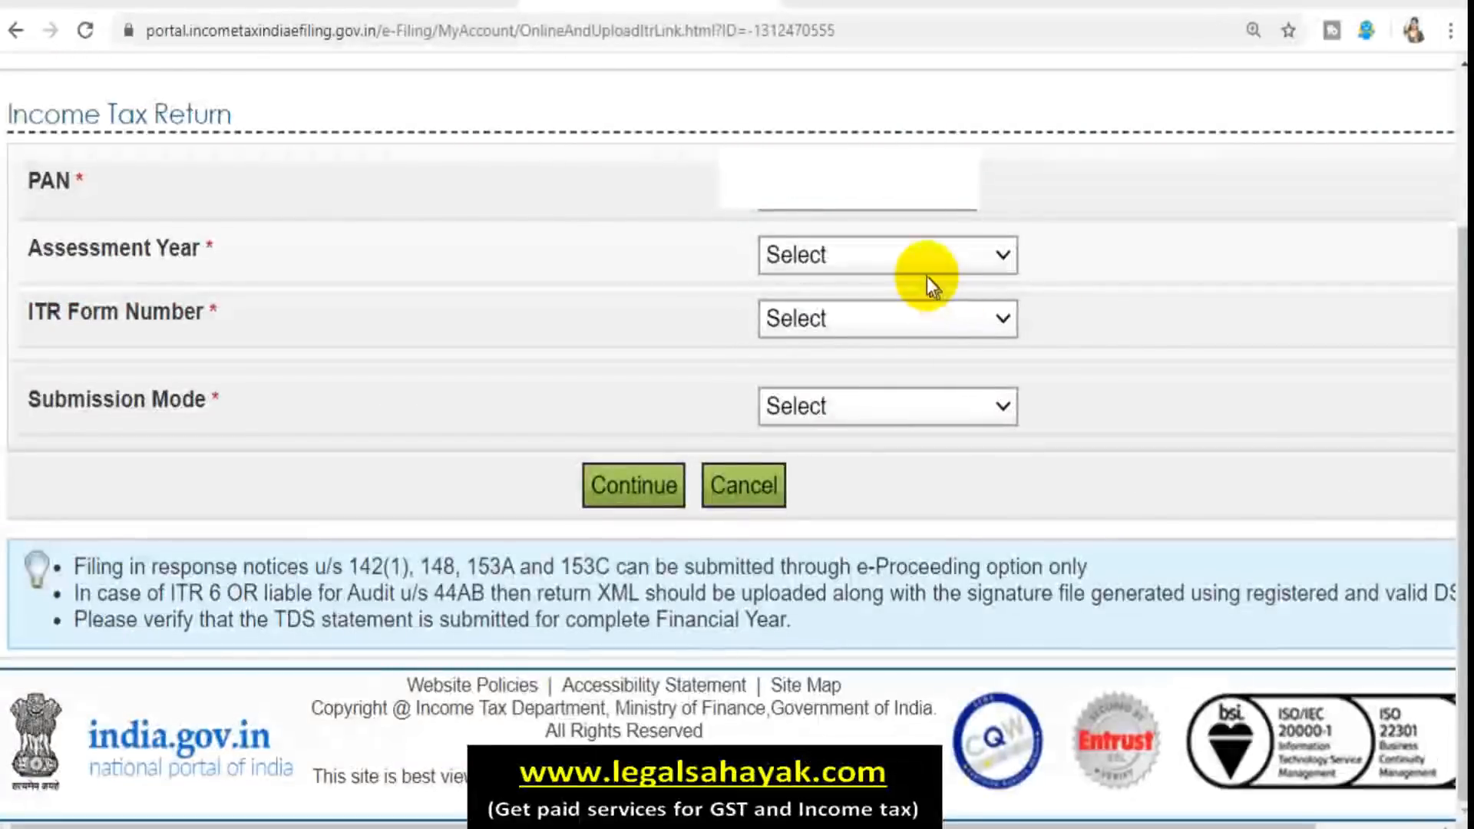
Set assessment year 2020-21, form ITR-4, filing type Original/Revised Return and submission mode Prepare and Submit Online.
click(896, 256)
click(872, 322)
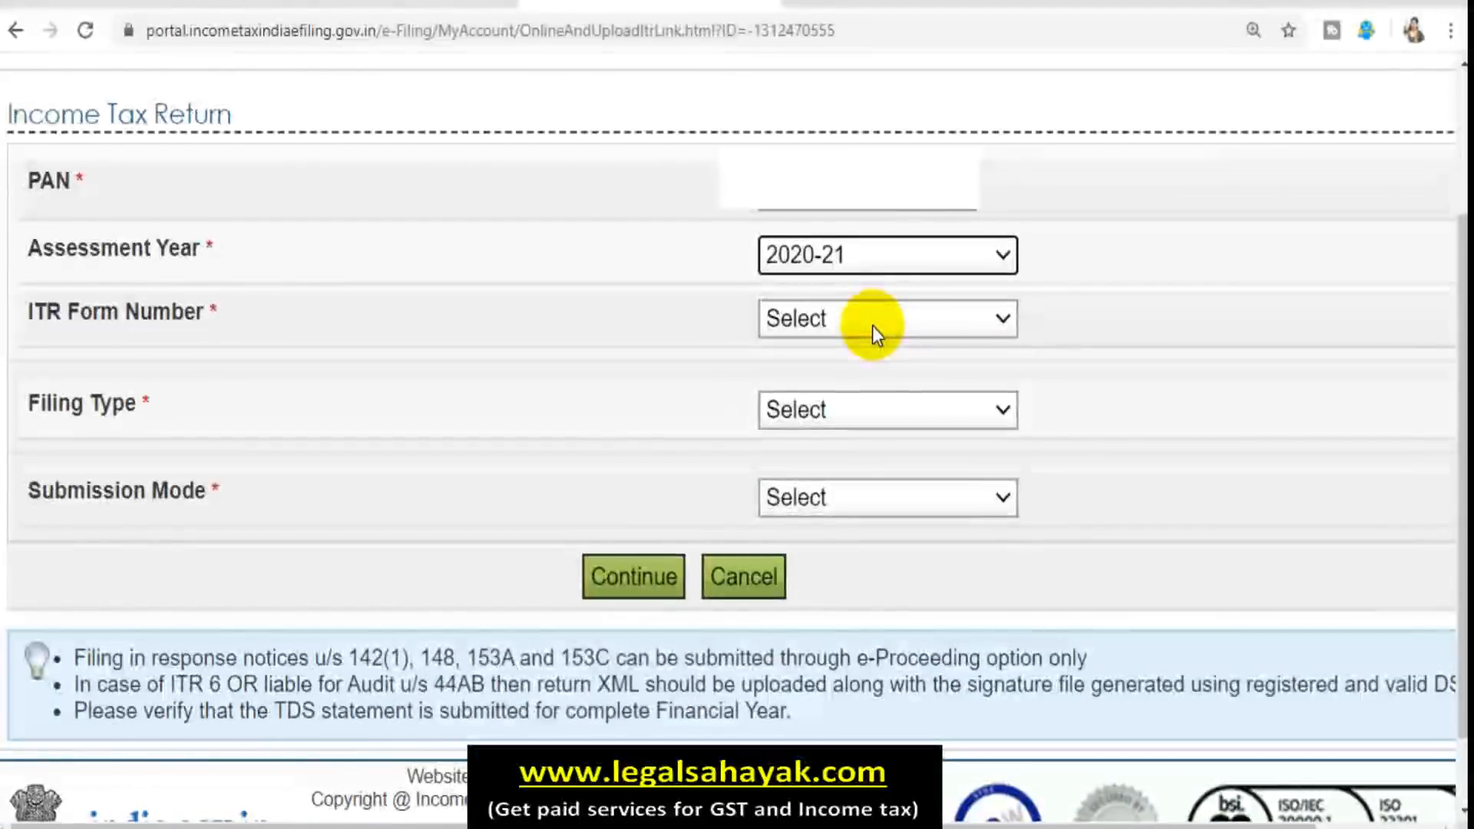
click(872, 325)
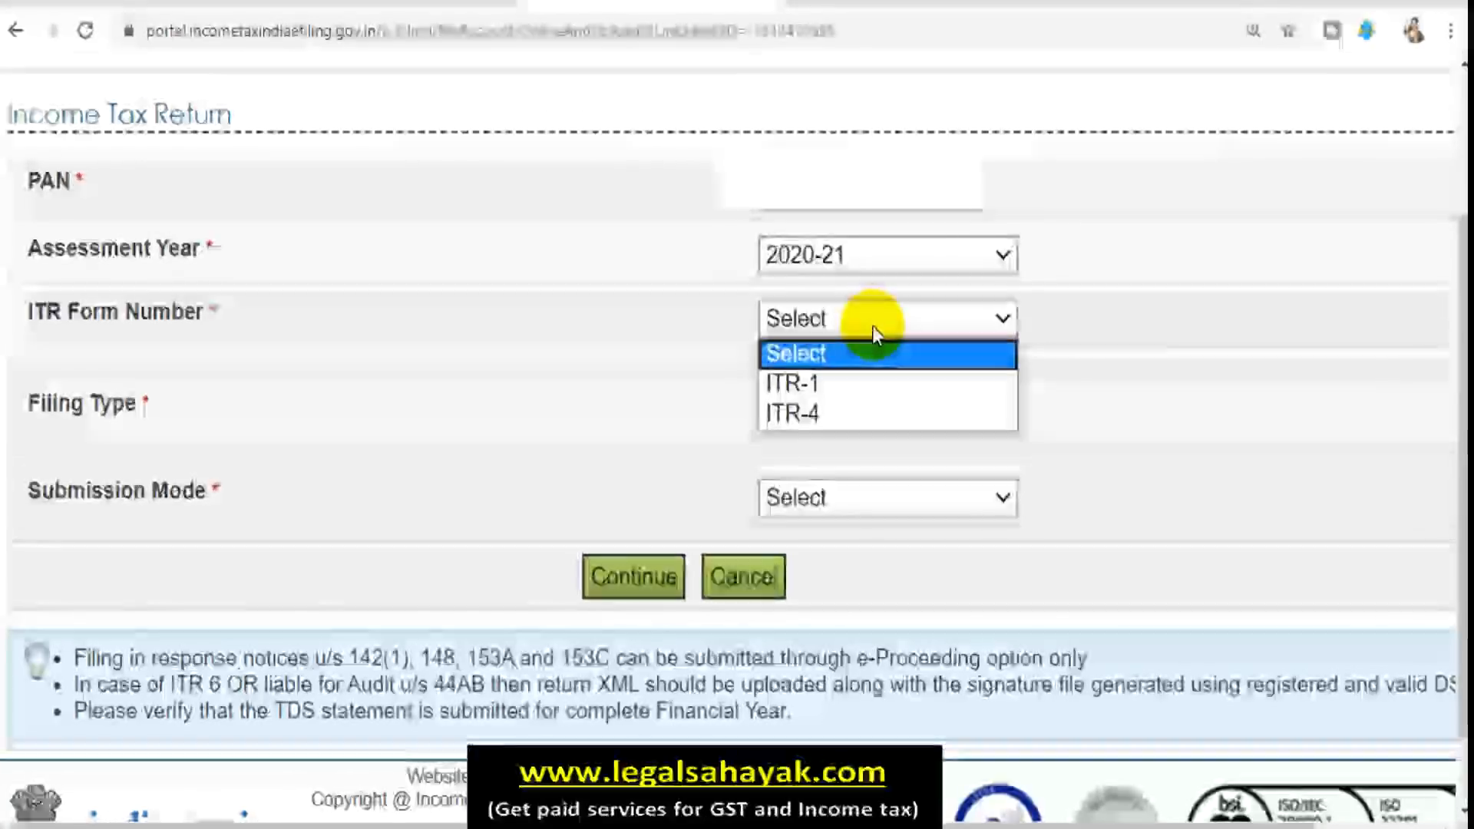
click(844, 426)
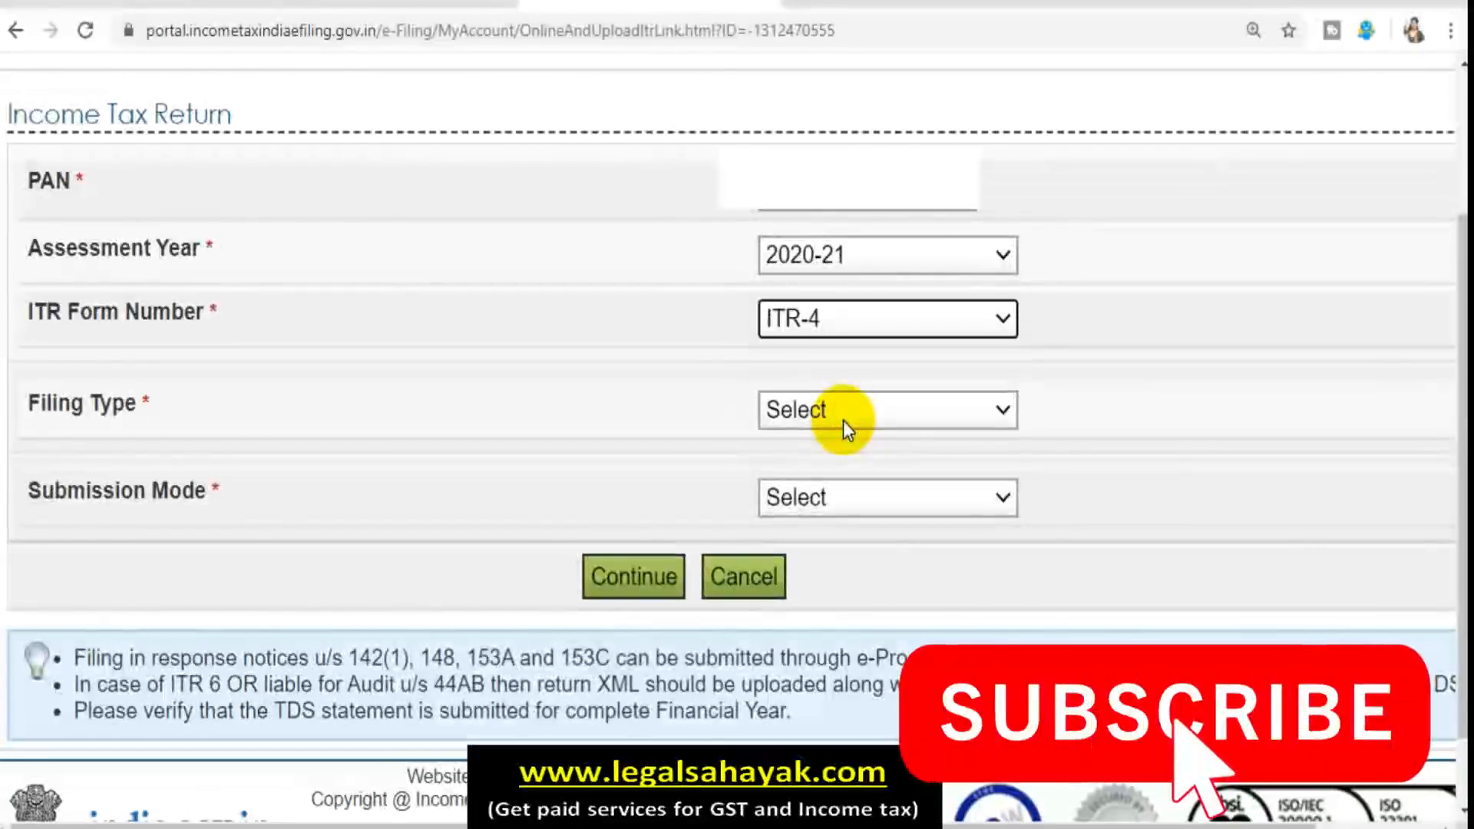
click(843, 422)
click(846, 477)
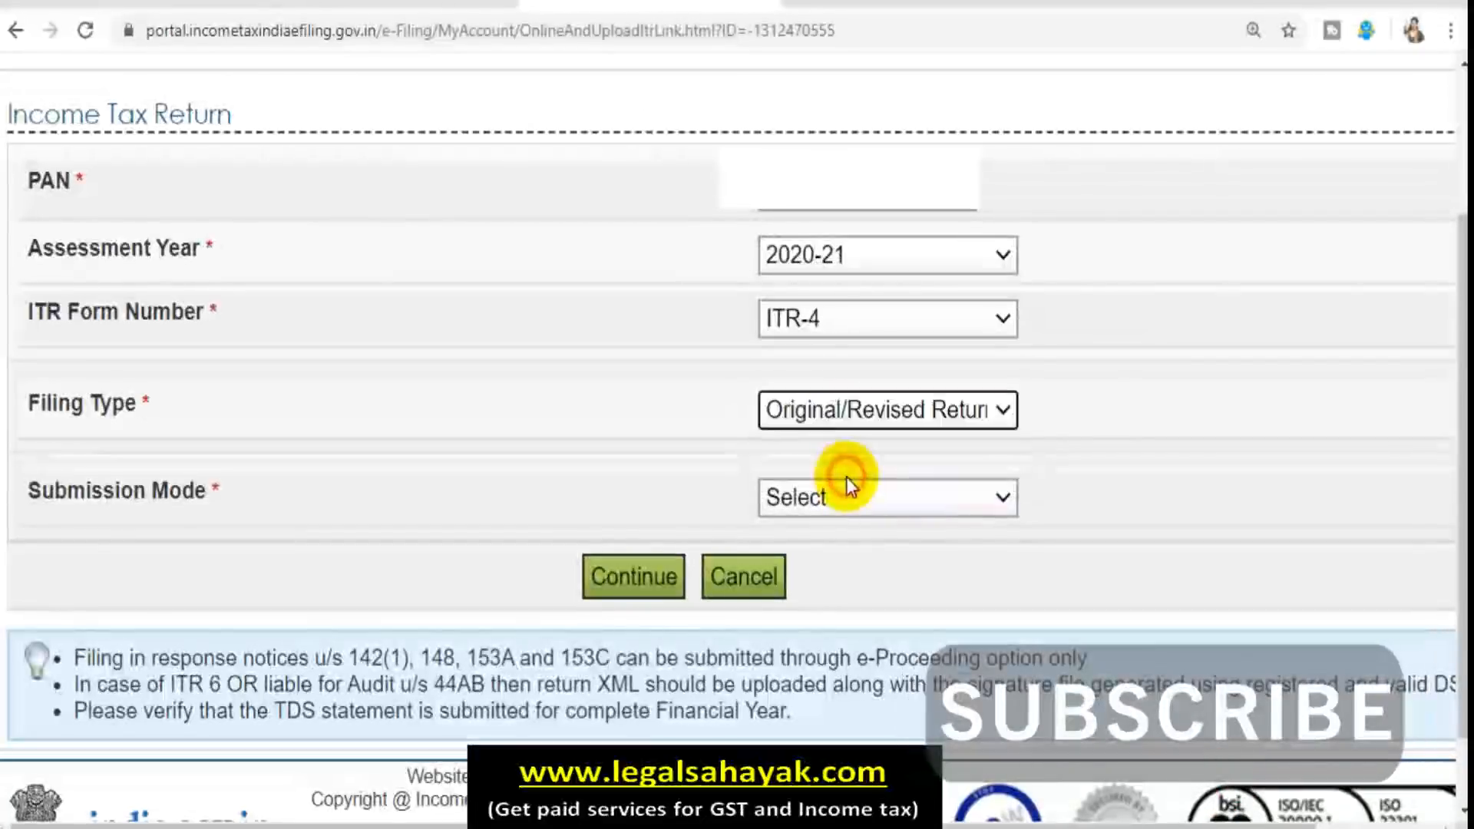
click(835, 491)
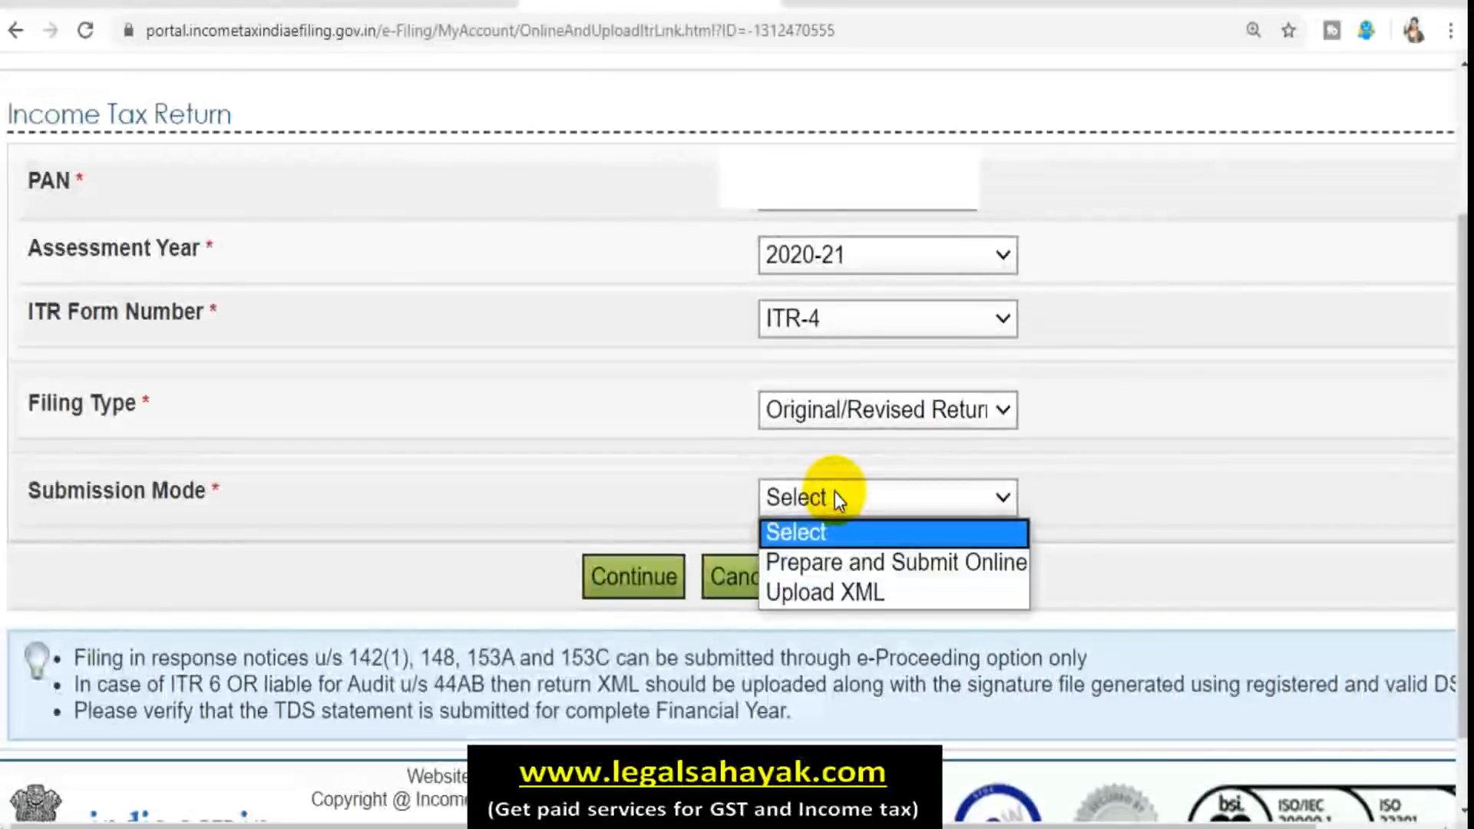
click(915, 564)
Select the prevalidated ICICI Bank account for the refund credit and continue to the online ITR-4 form.
scroll(914, 565, down, 5)
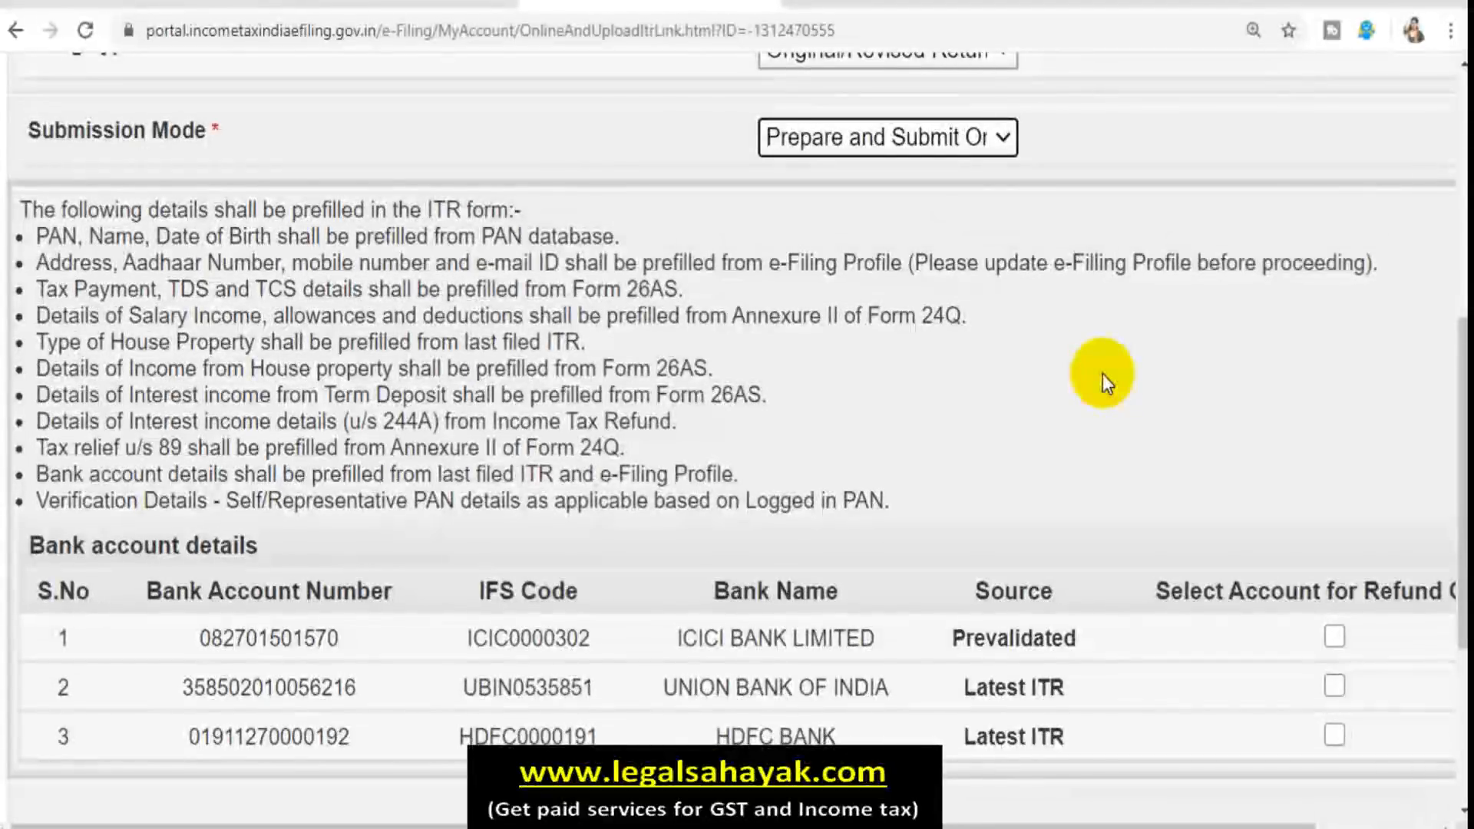
scroll(1102, 374, down, 2)
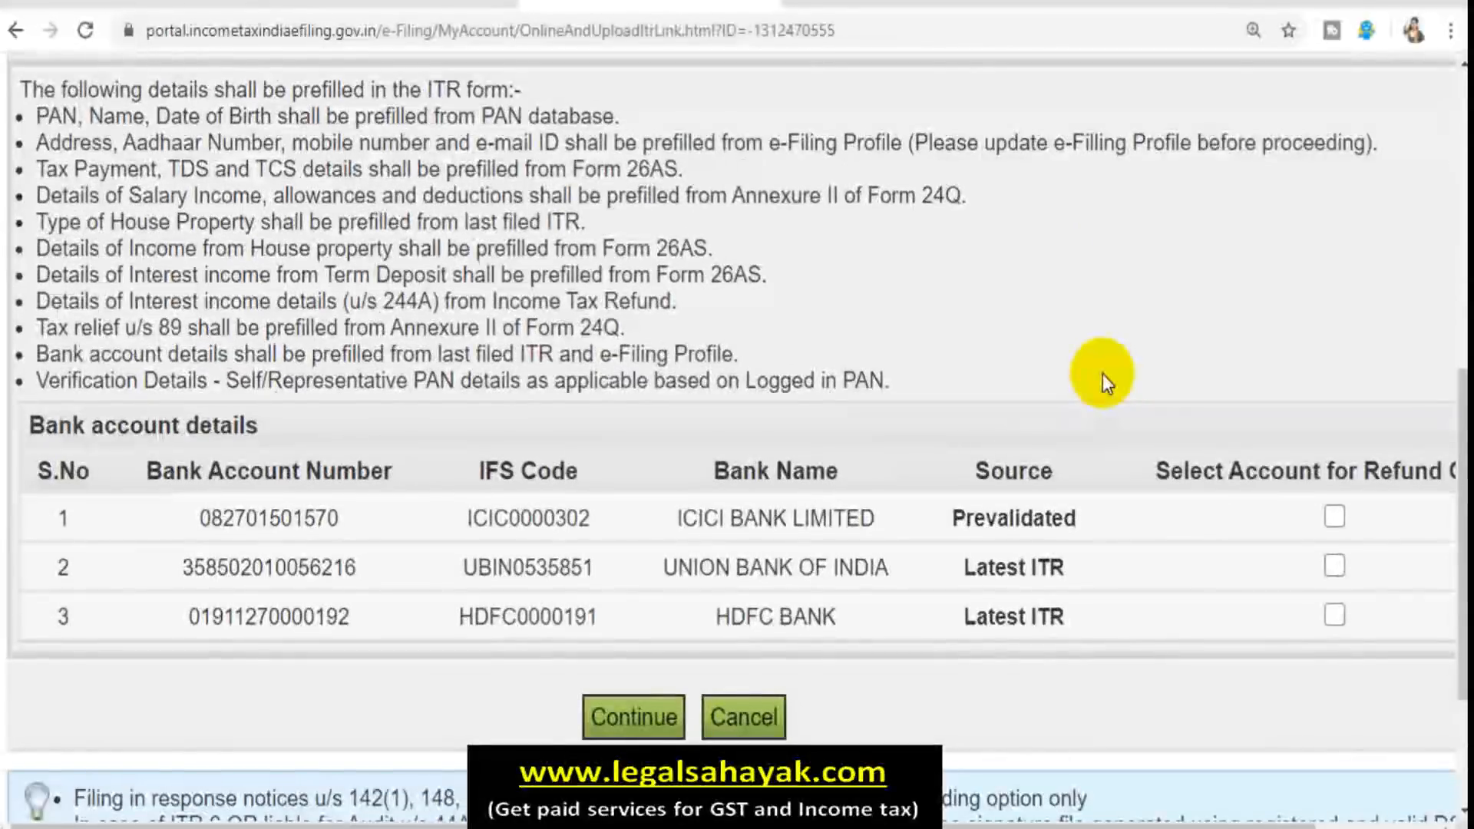
scroll(982, 375, down, 2)
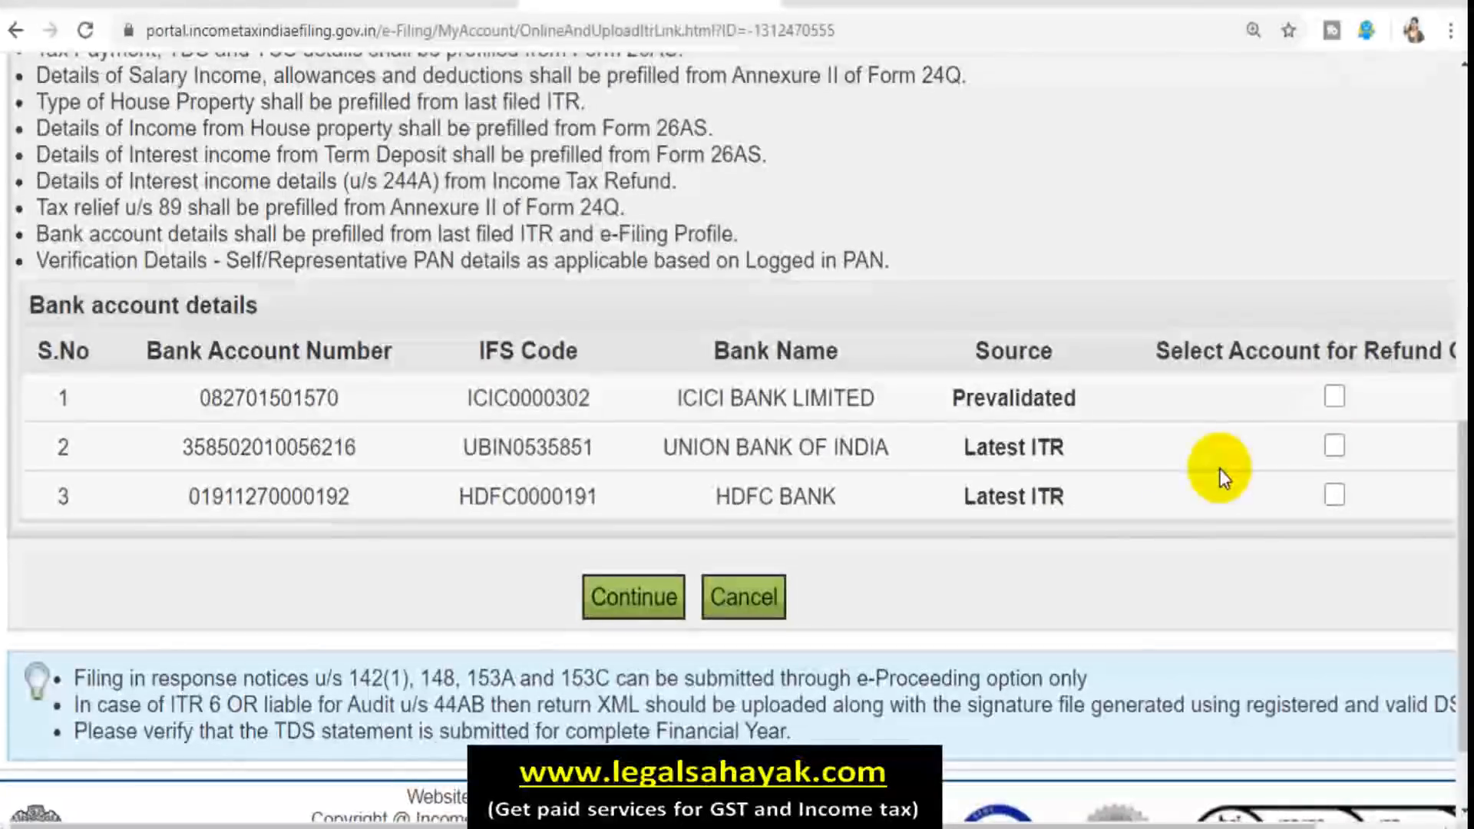
click(1333, 398)
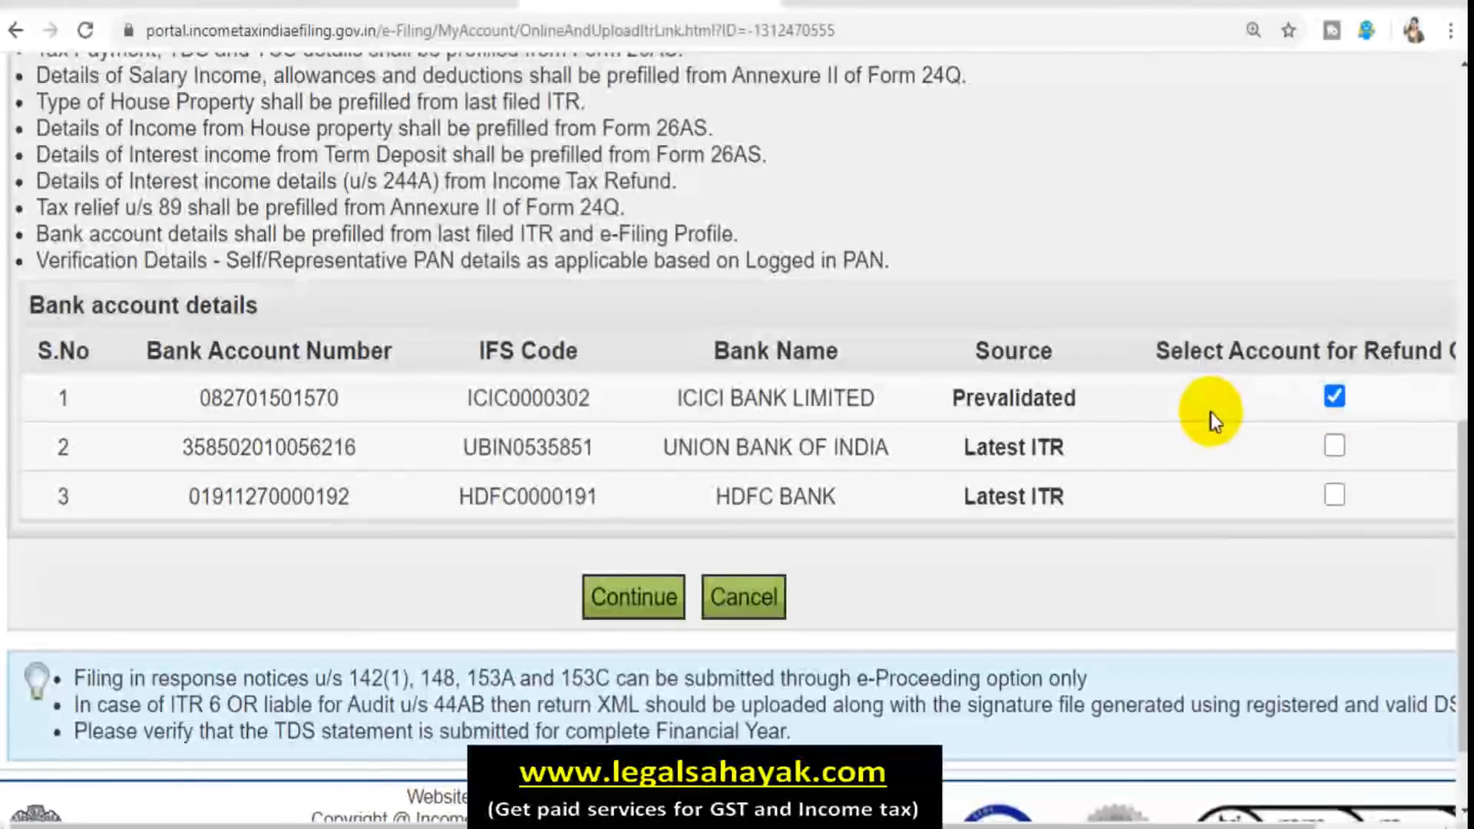
click(637, 603)
click(107, 520)
click(662, 588)
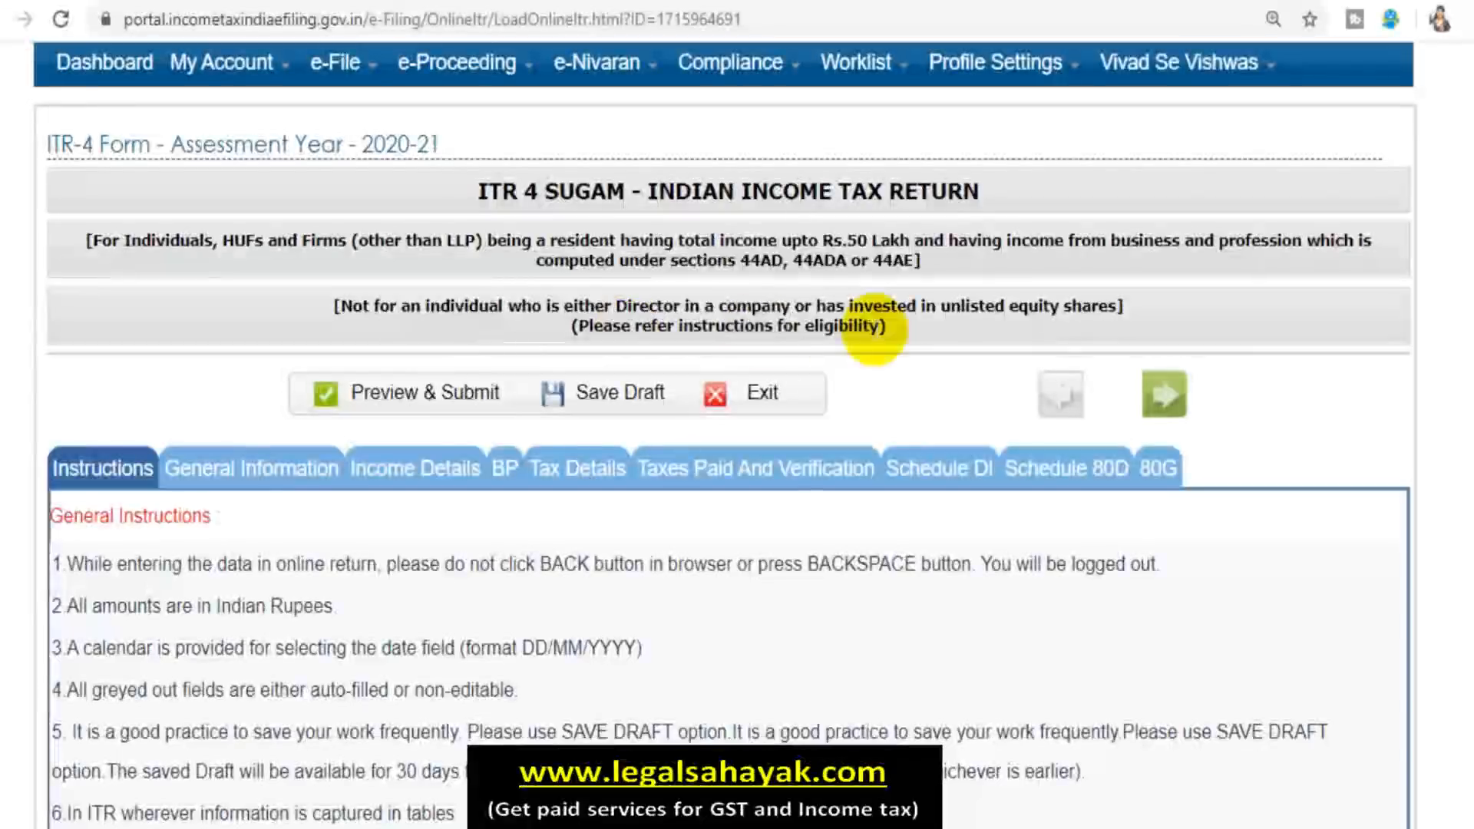
Set the nature of employment to Not Applicable (eg. Family pension etc), keeping 139(1)-On or before due date as the filing section.
scroll(910, 411, down, 2)
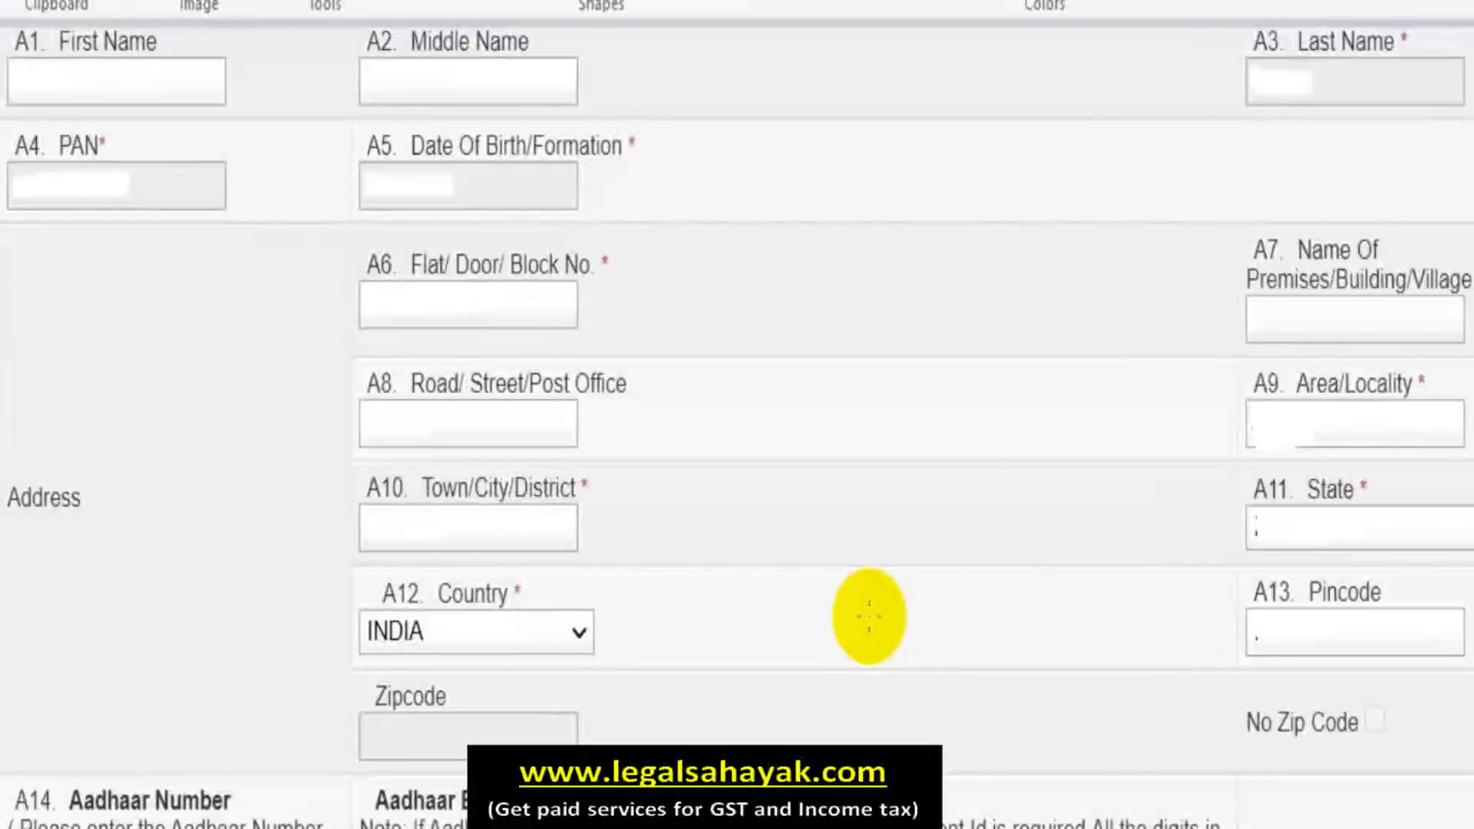
scroll(868, 616, down, 2)
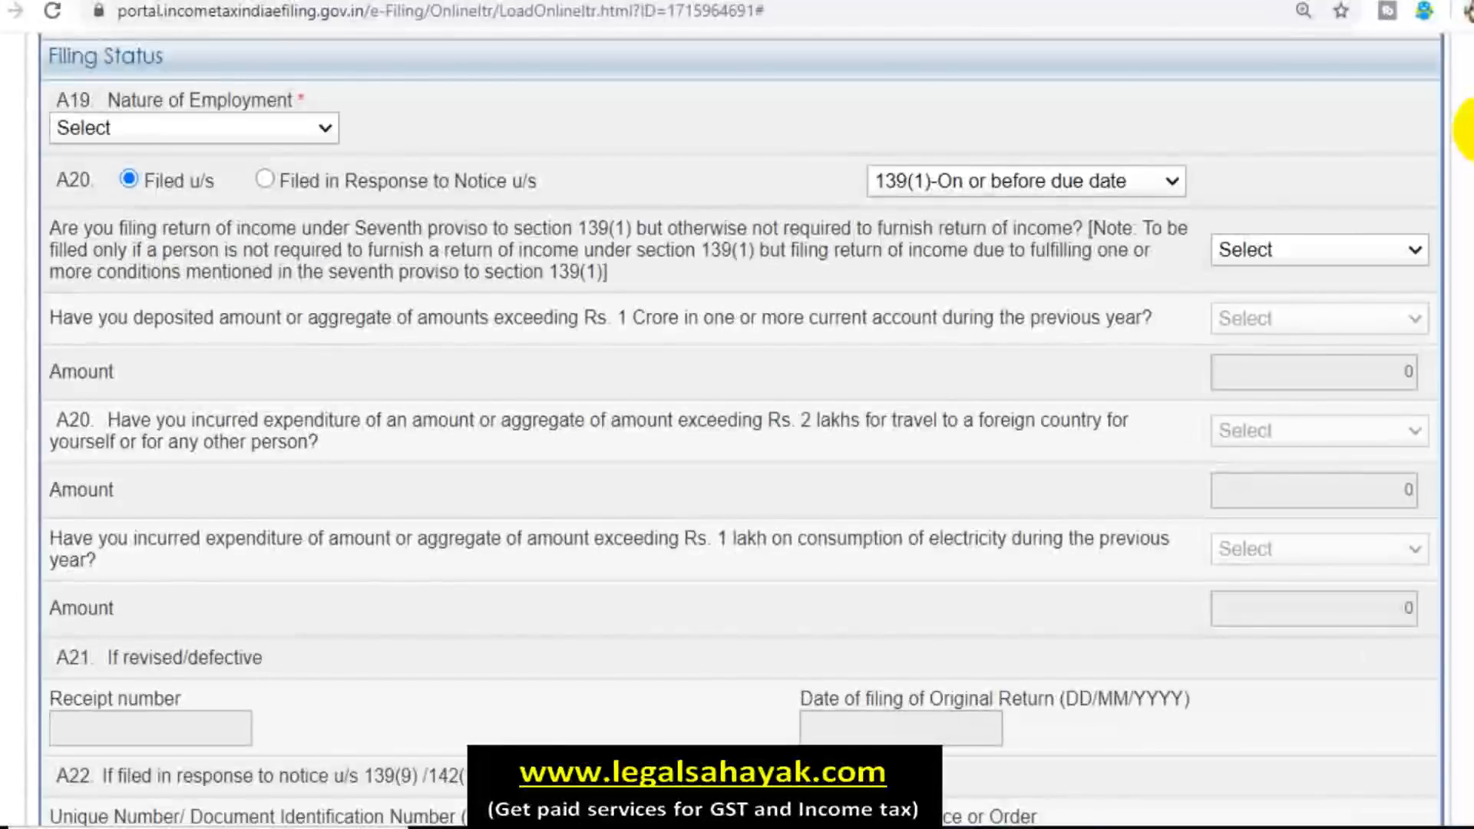
click(236, 130)
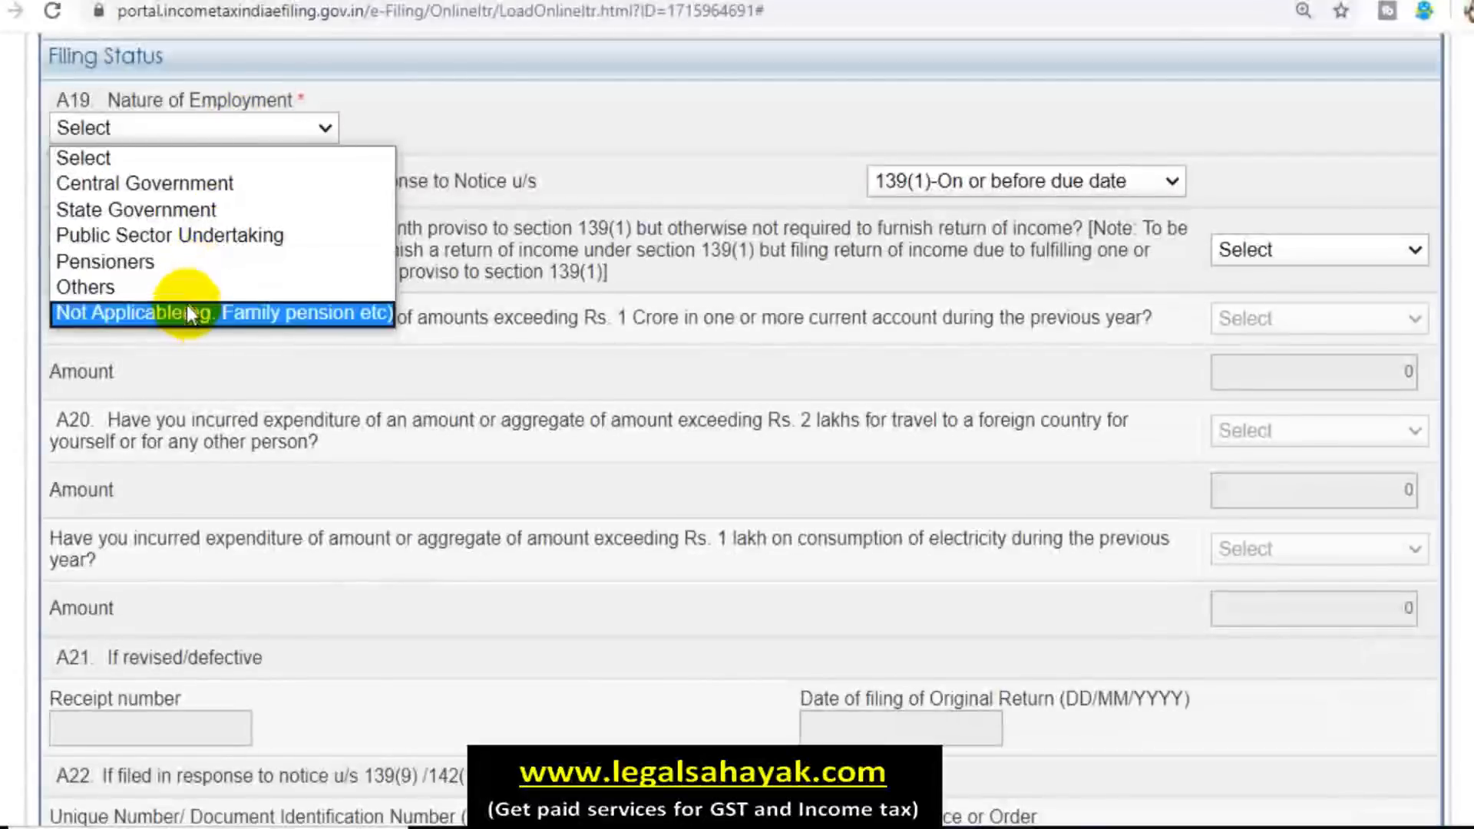
click(144, 317)
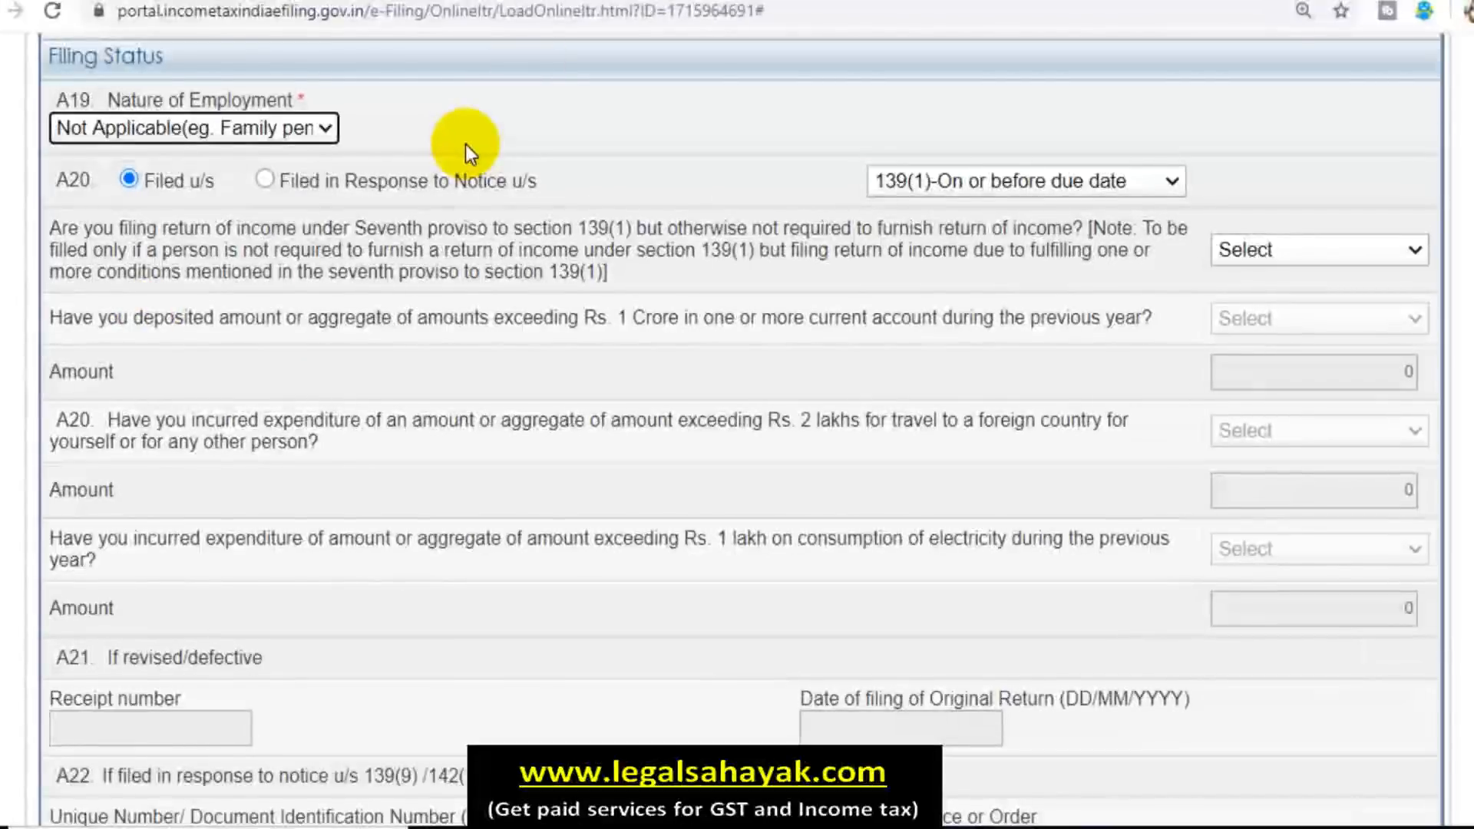
click(1010, 198)
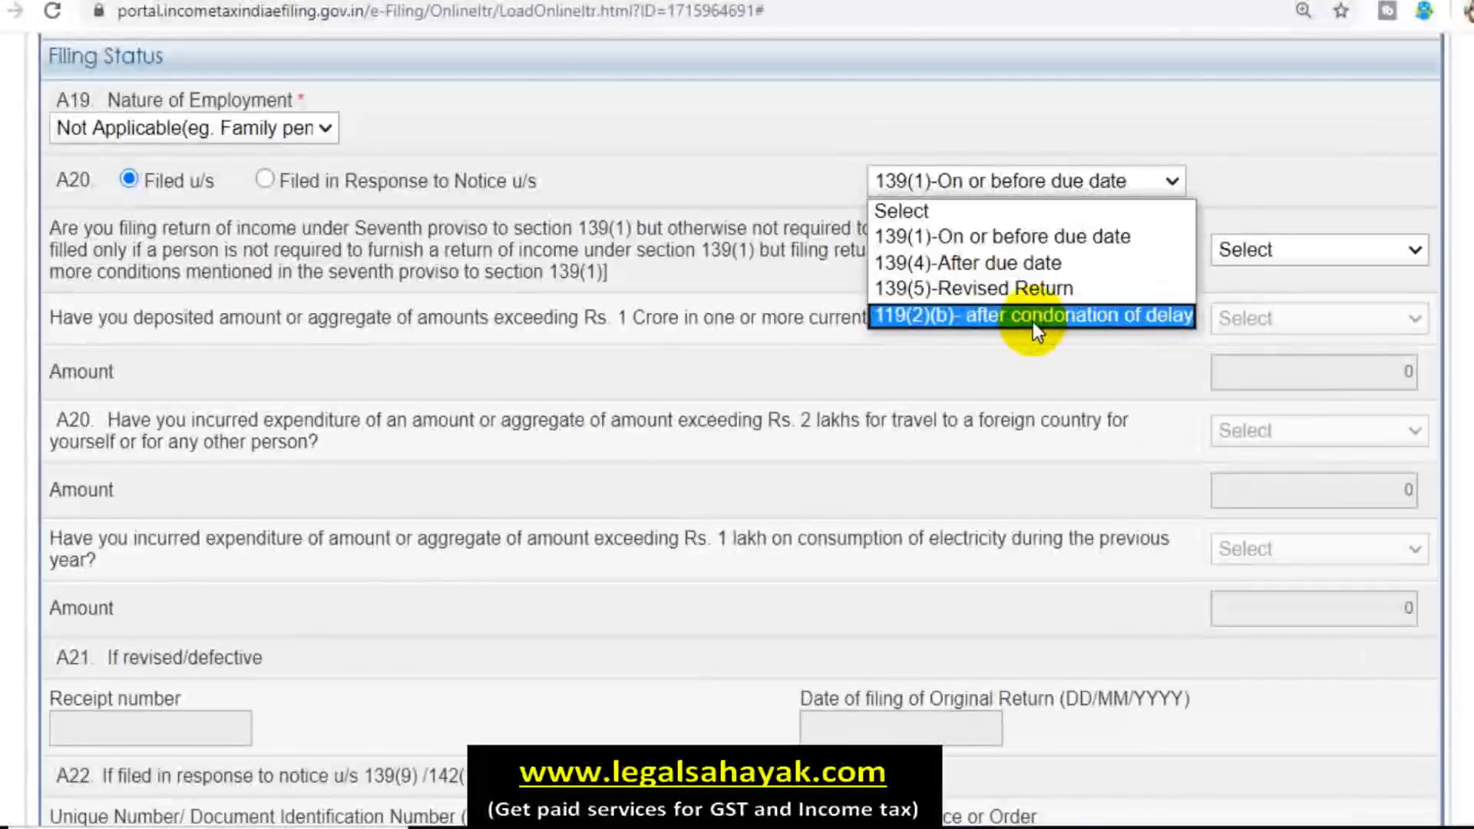
click(1247, 192)
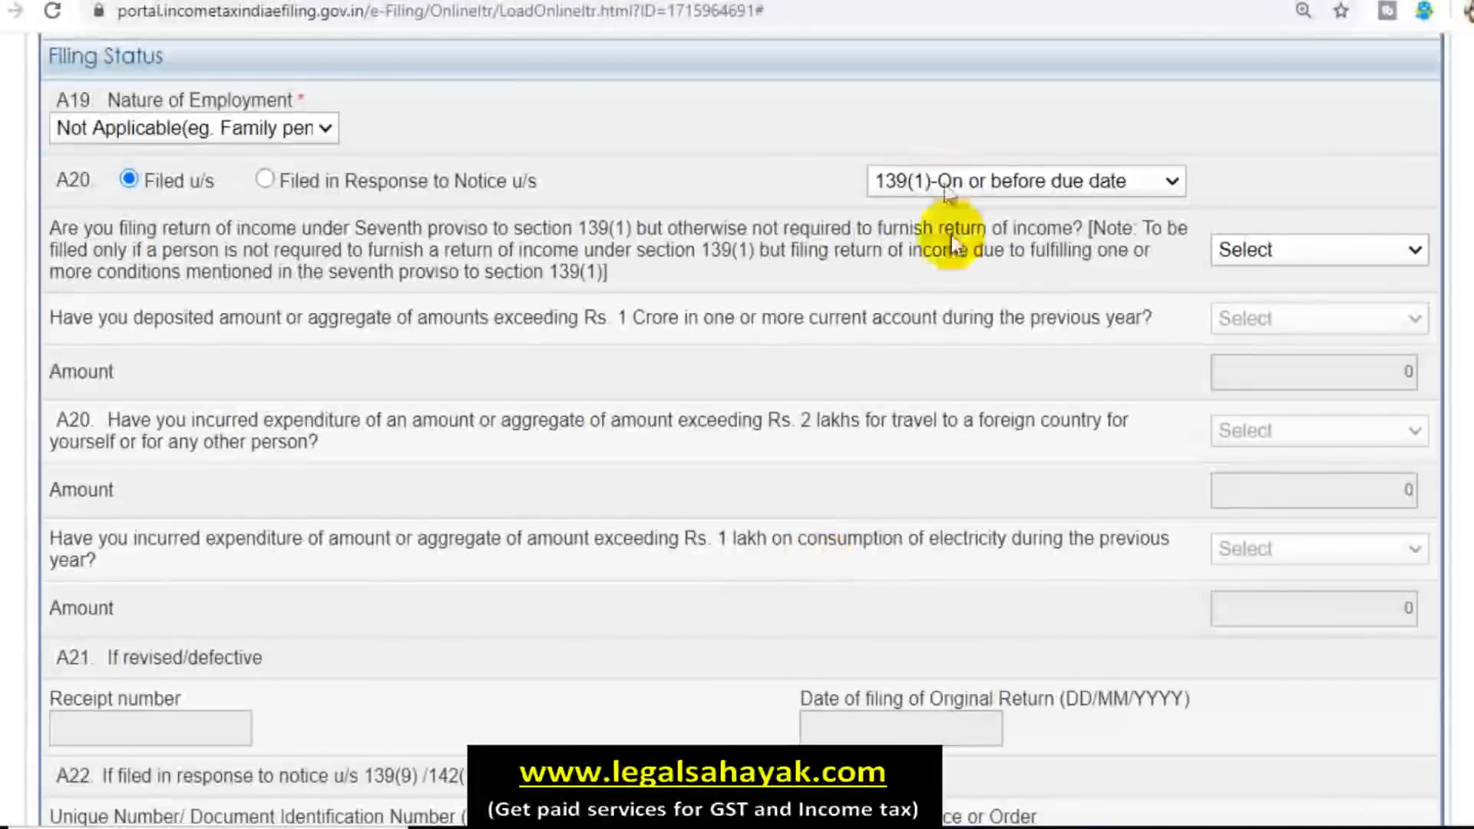
Try Yes as the answer to the question about filing under the seventh proviso to section 139(1).
click(1337, 252)
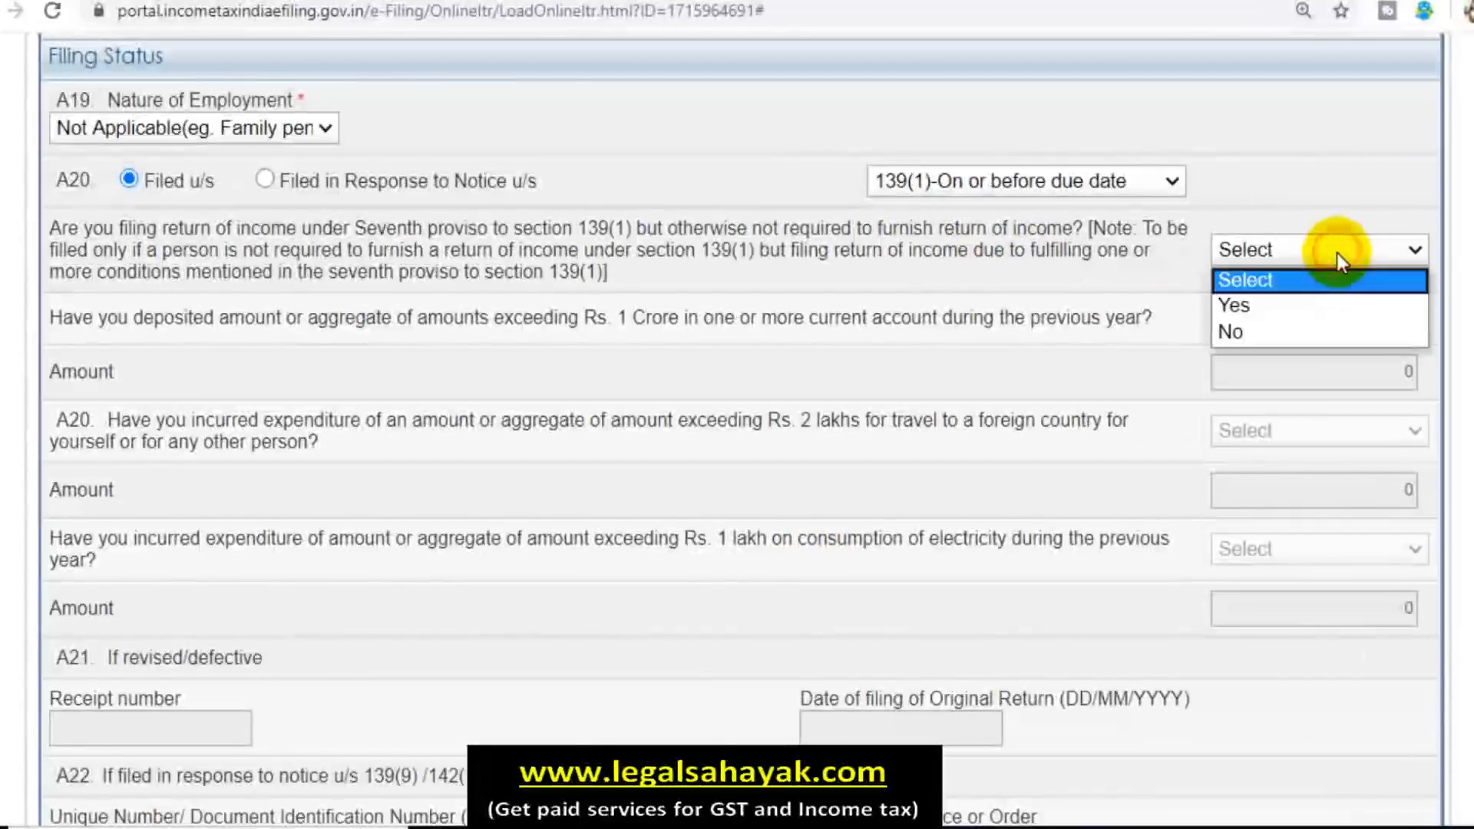
click(1283, 304)
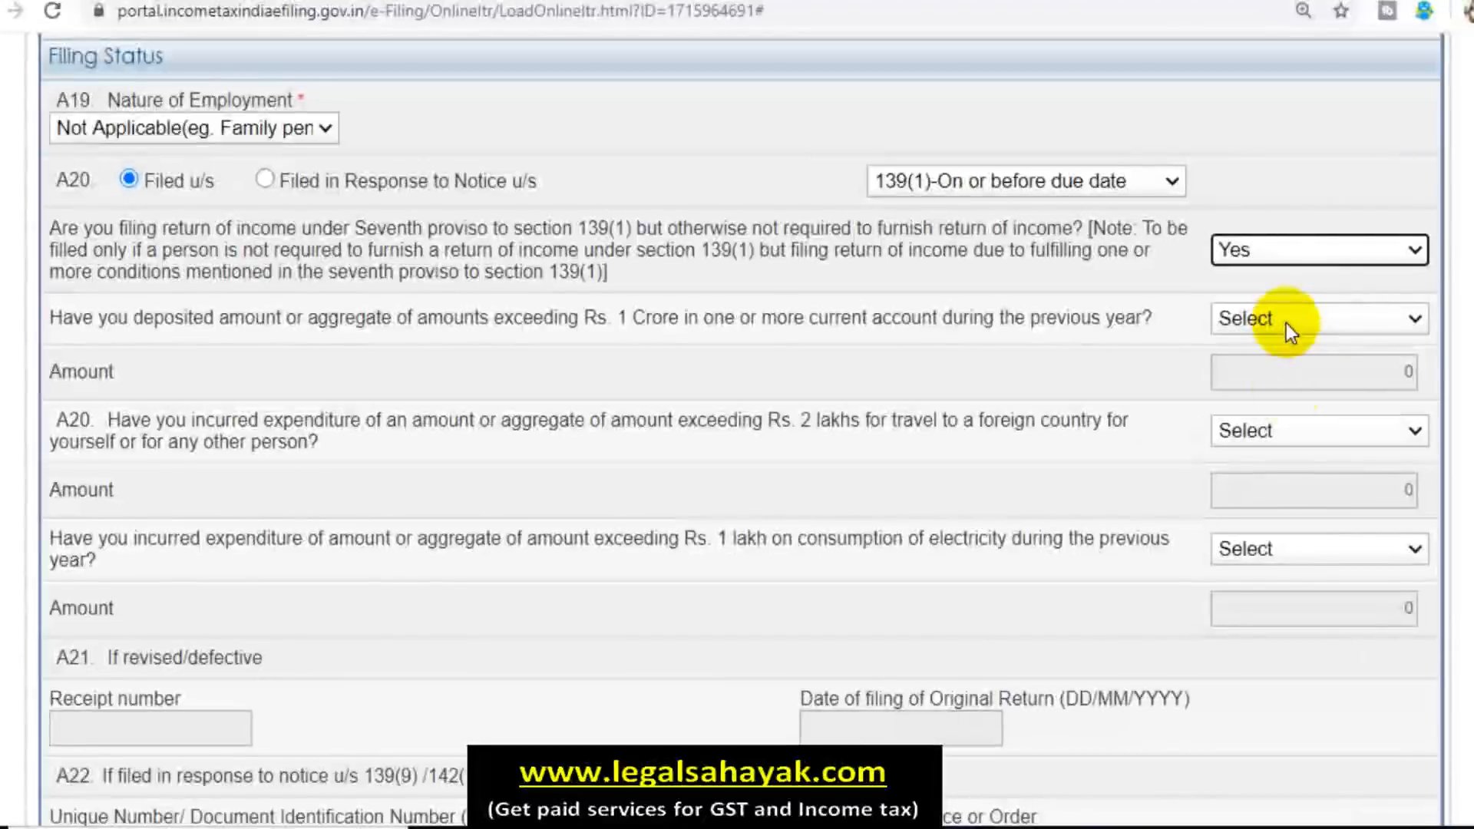
click(1297, 329)
click(1297, 328)
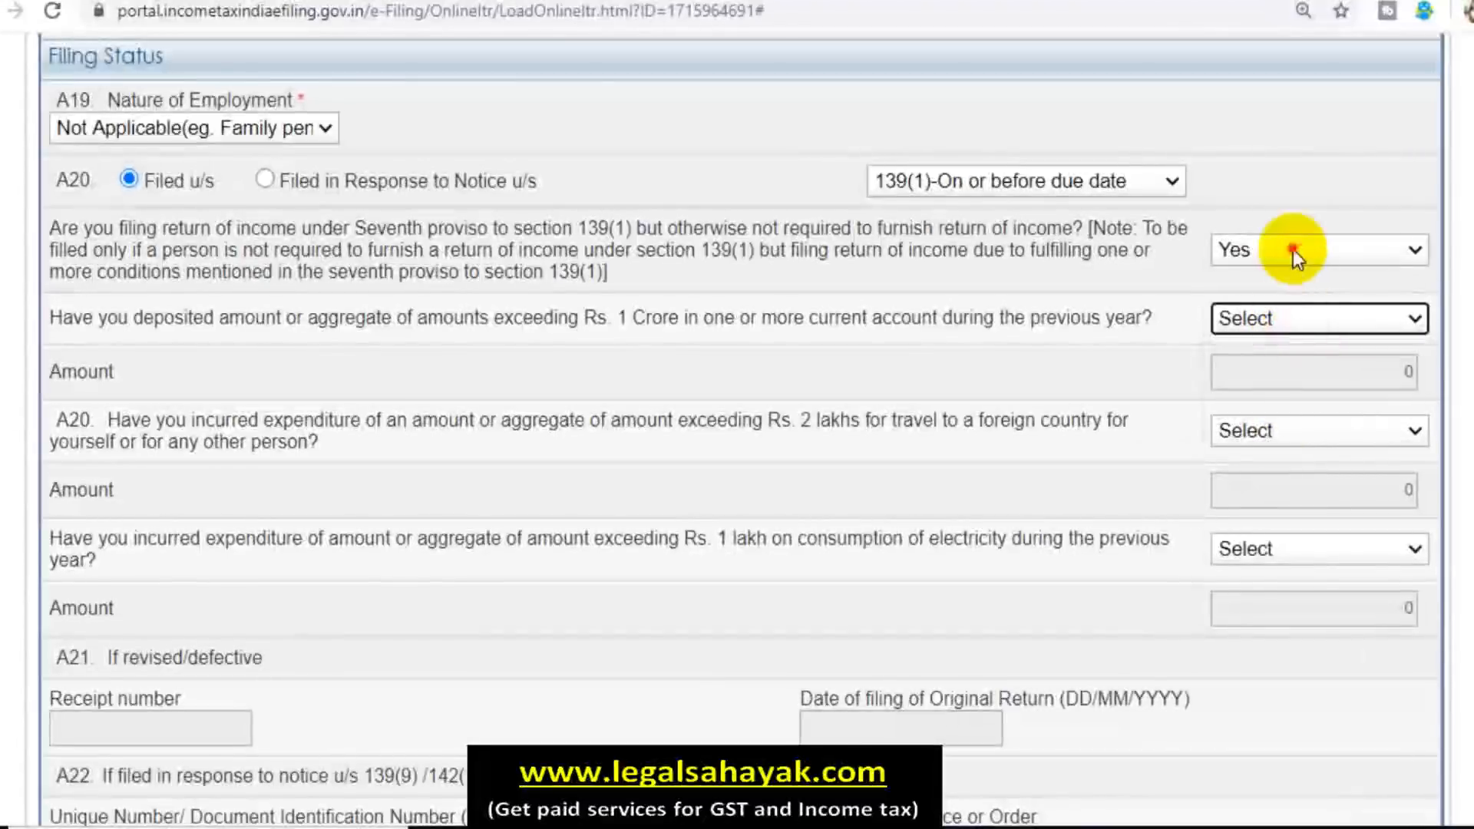
Answer No to the question about filing under the seventh proviso to section 139(1).
click(1295, 250)
click(1266, 331)
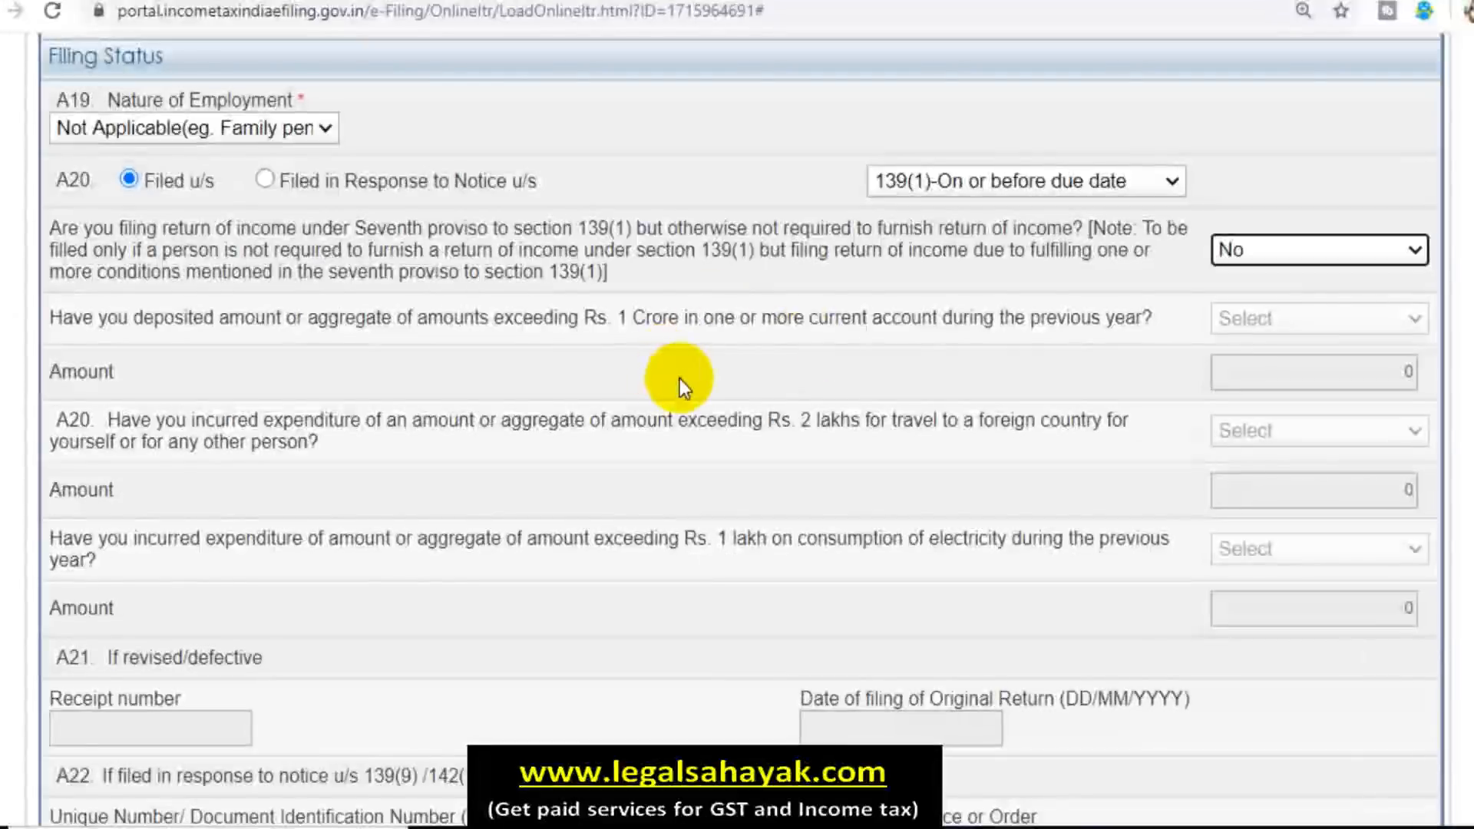
click(1312, 256)
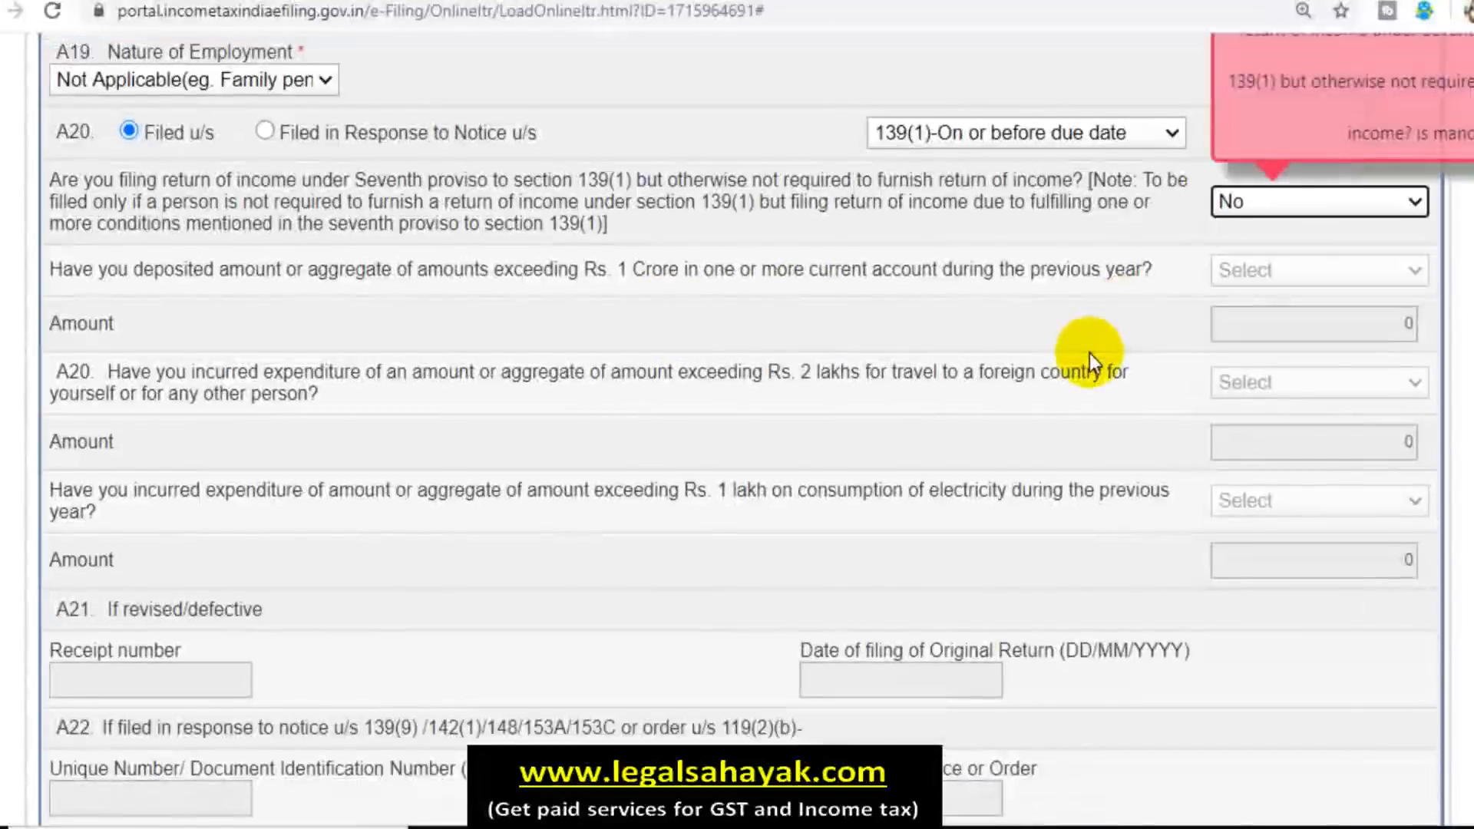
Answer No to question A23 on whether the return is being filed by a representative assessee.
scroll(1089, 353, up, 1)
scroll(811, 402, down, 2)
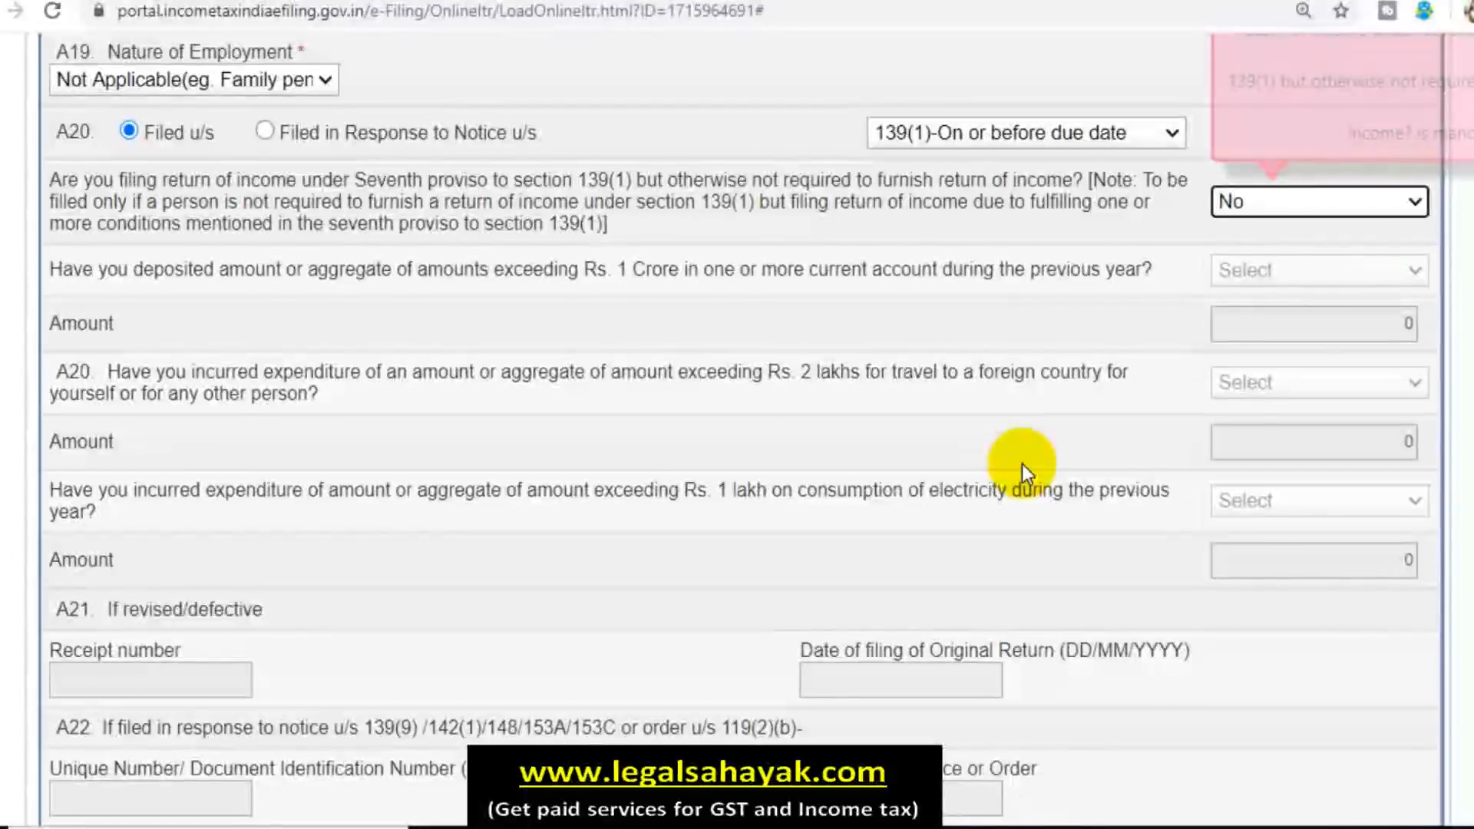
scroll(905, 435, down, 5)
scroll(906, 435, down, 1)
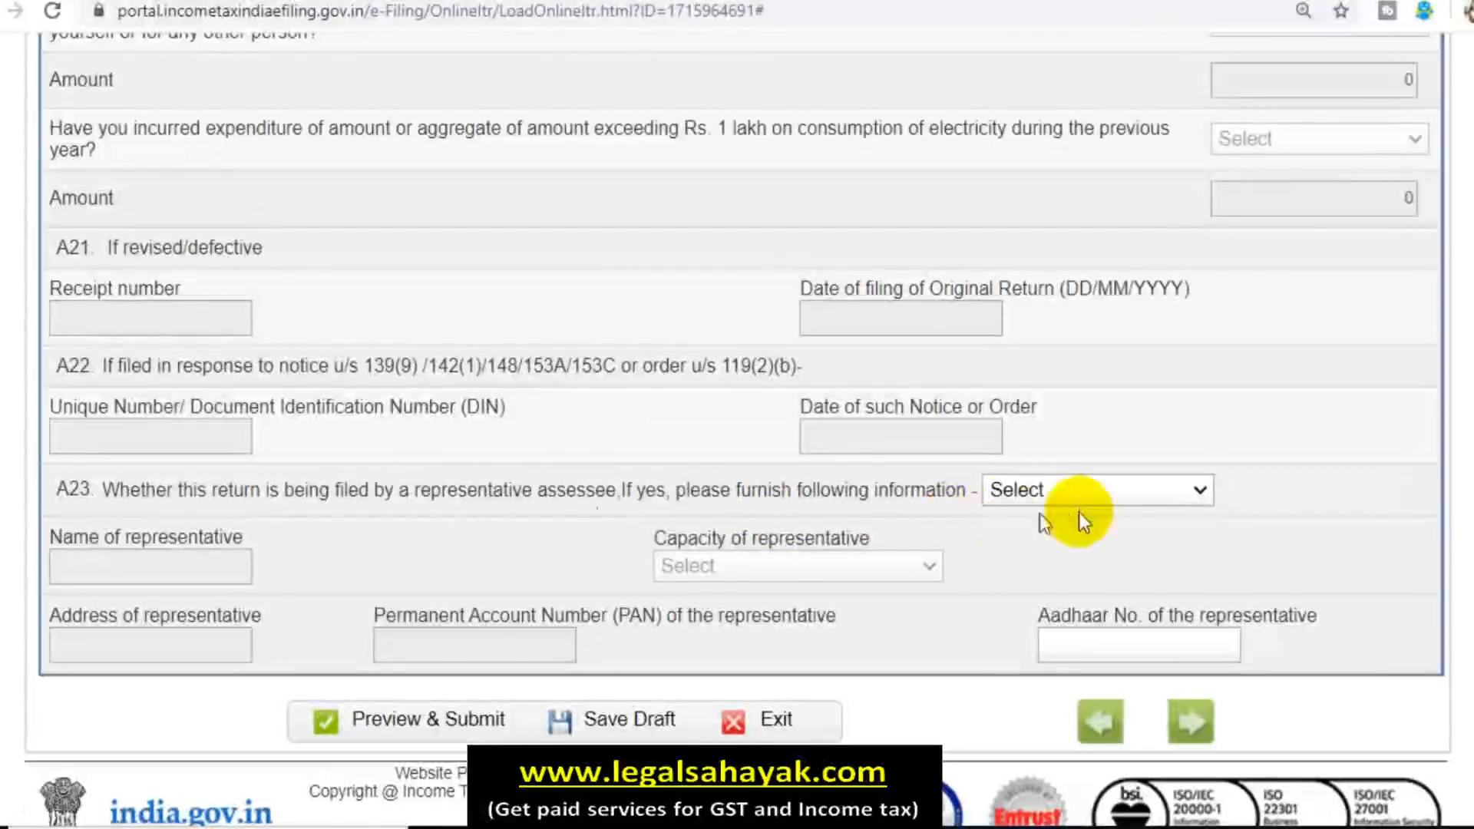
click(1095, 494)
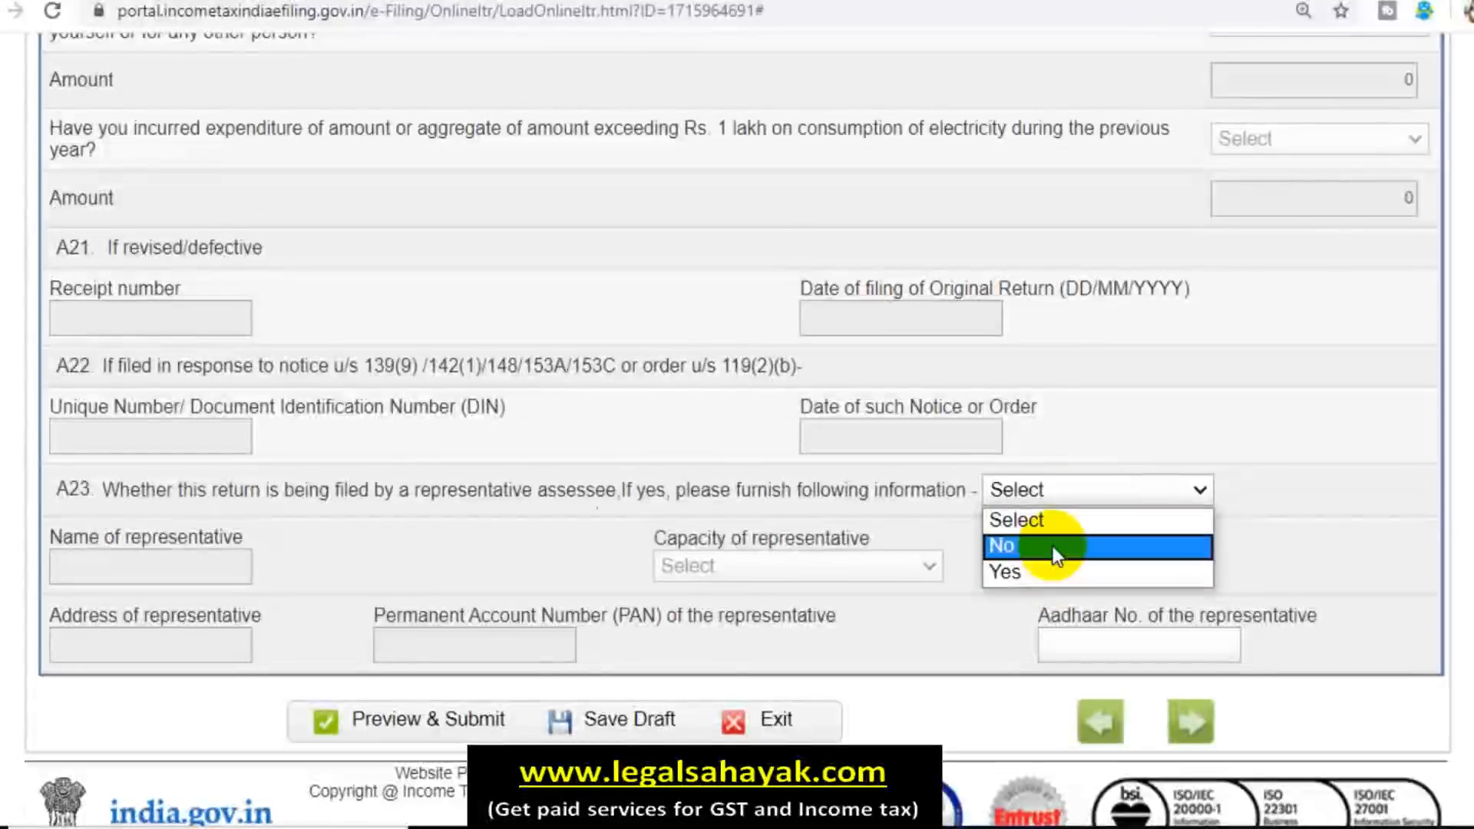
click(1052, 545)
click(1086, 495)
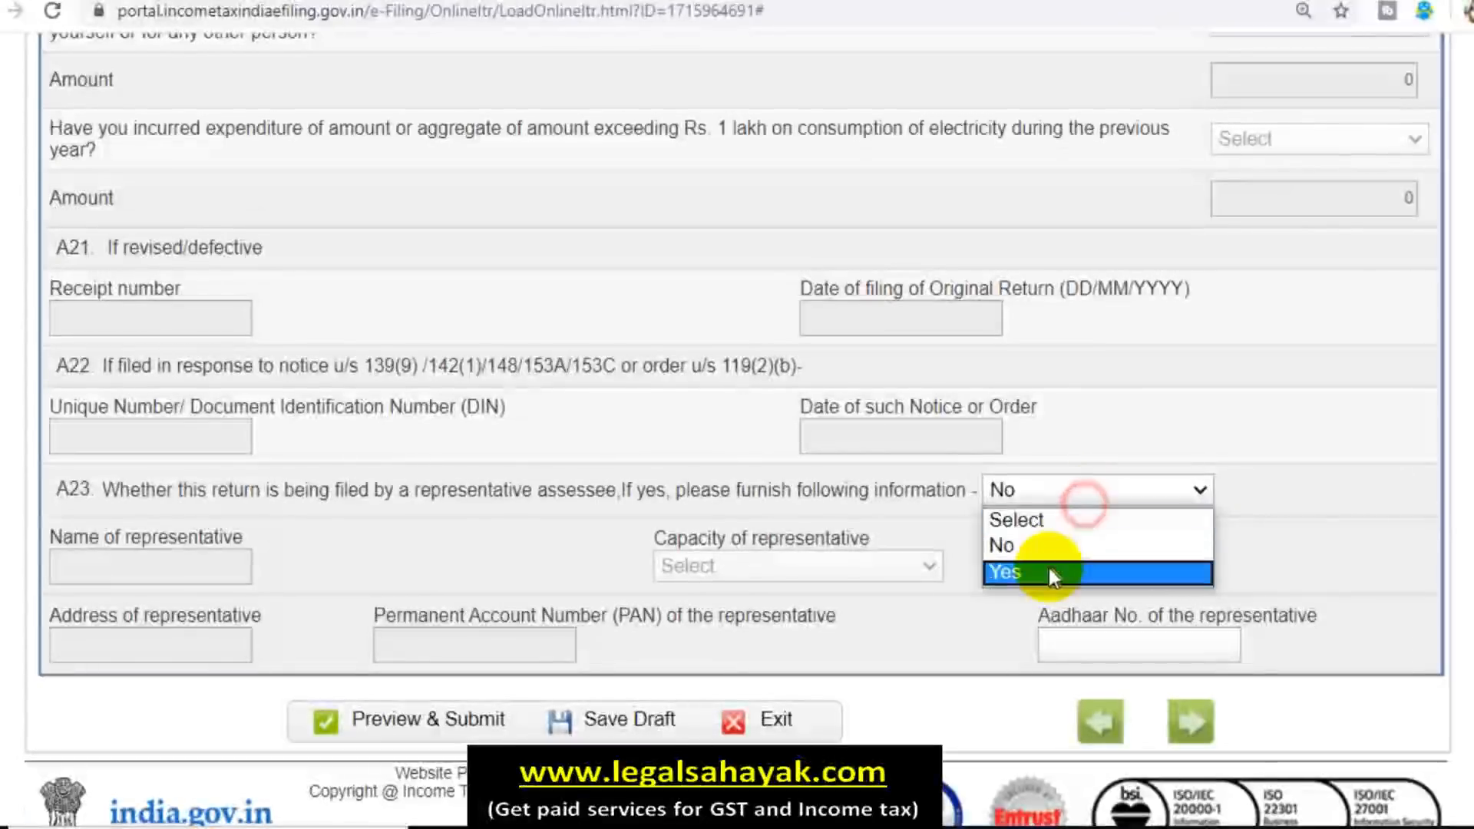
click(1241, 562)
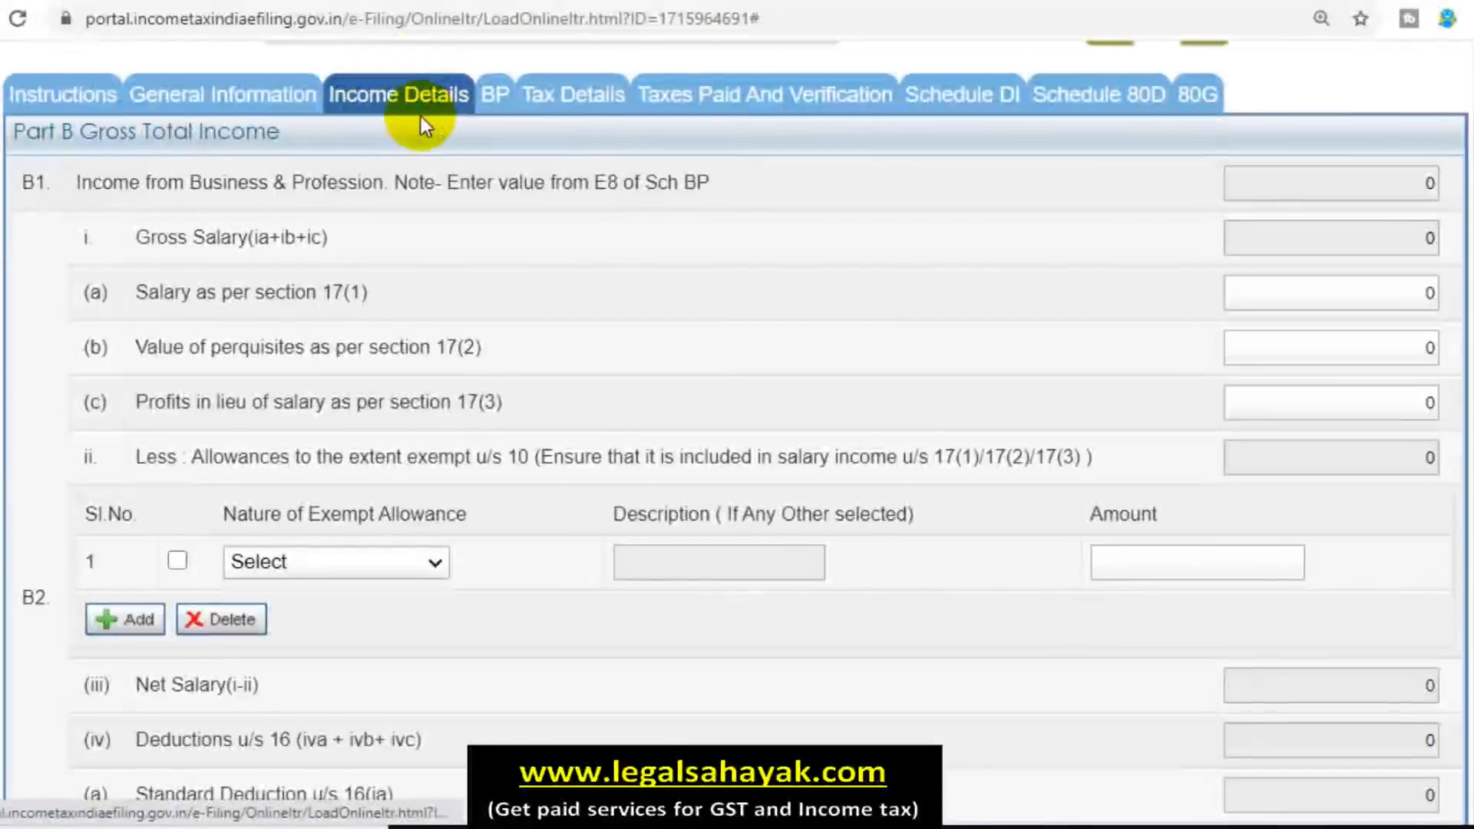
Open the Income Details section of the return and save the return as a draft.
click(424, 125)
key(Return)
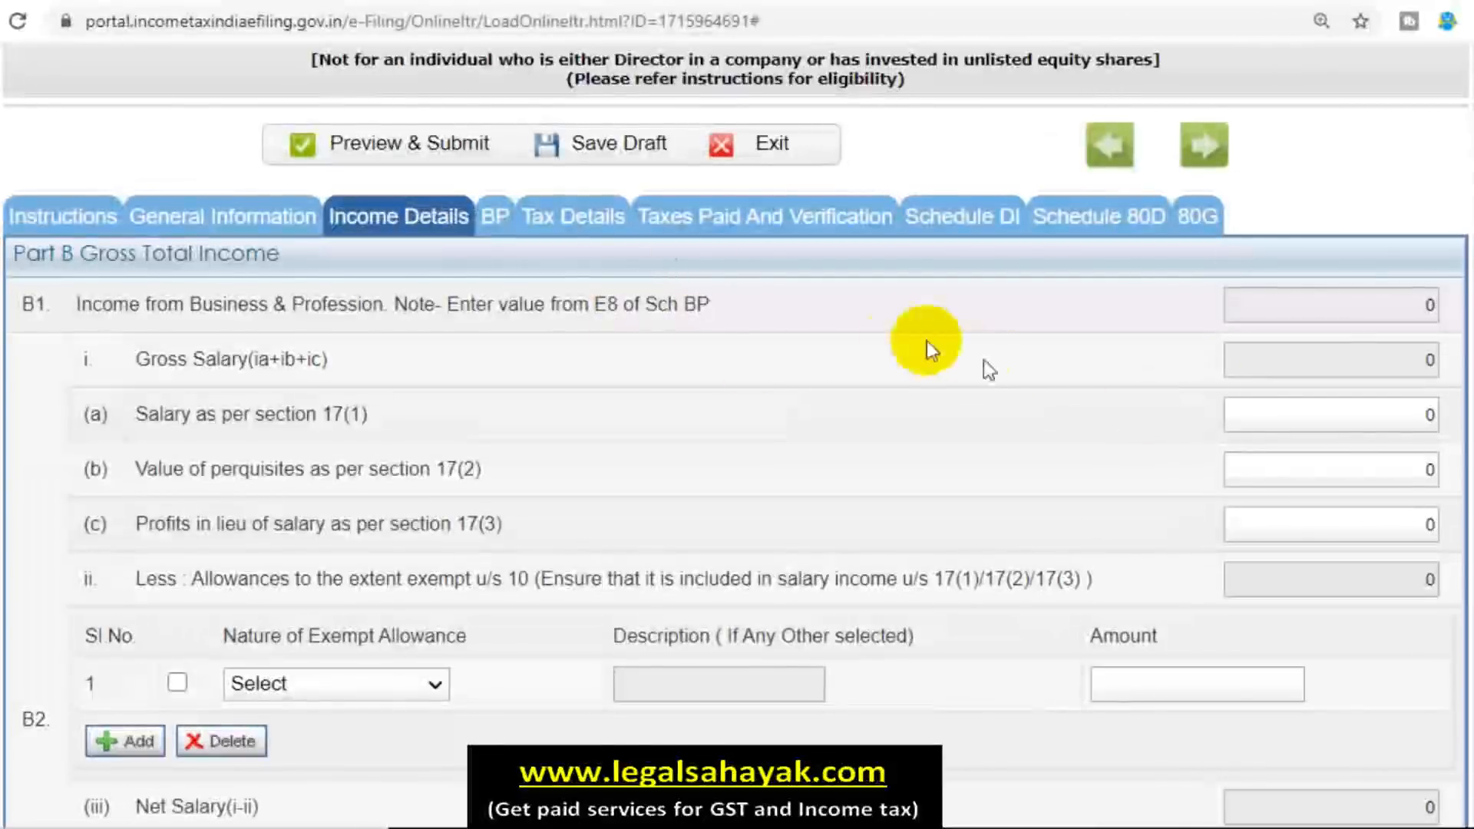
scroll(1201, 417, up, 5)
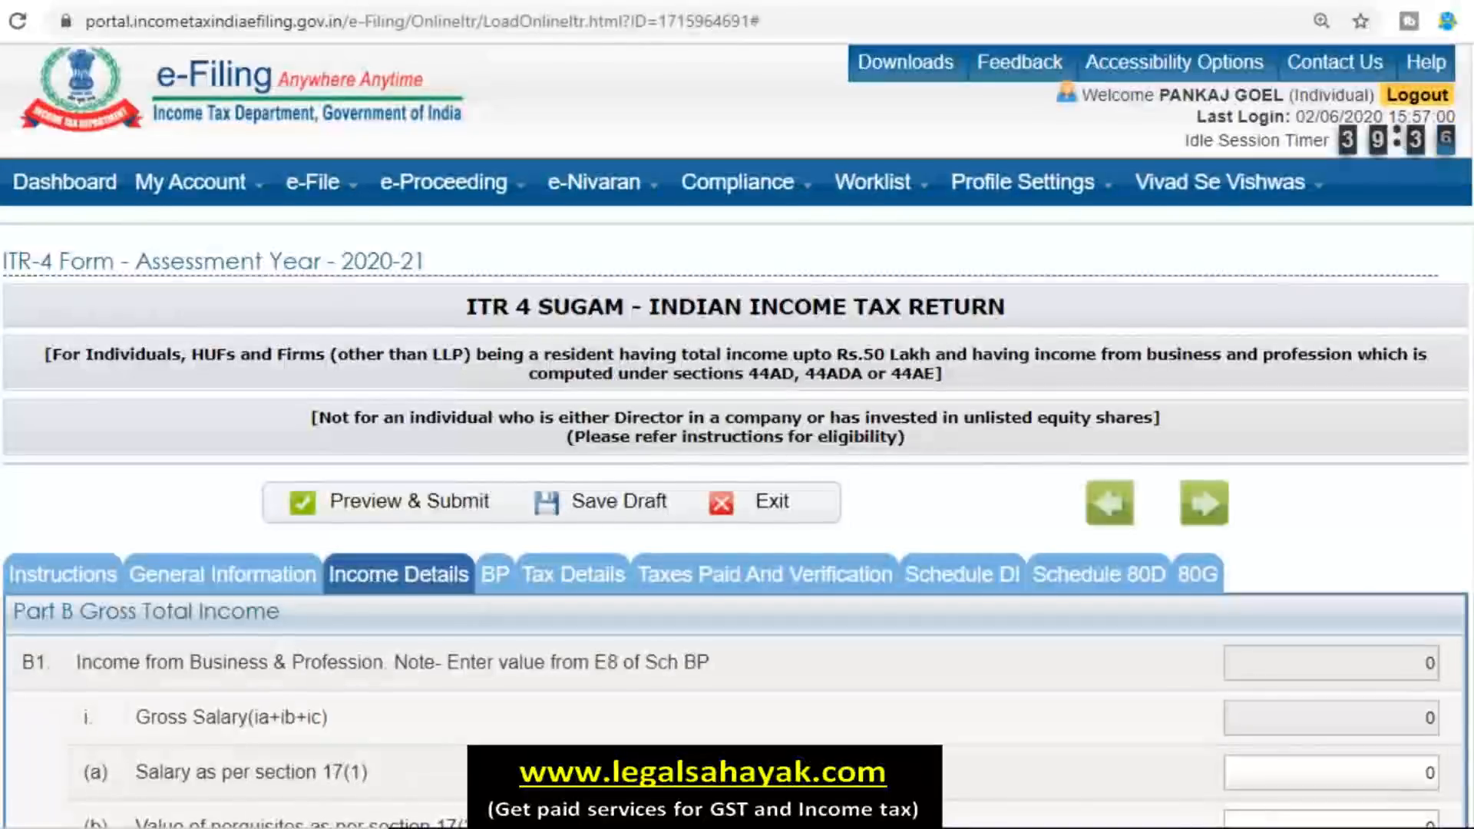
scroll(734, 188, down, 5)
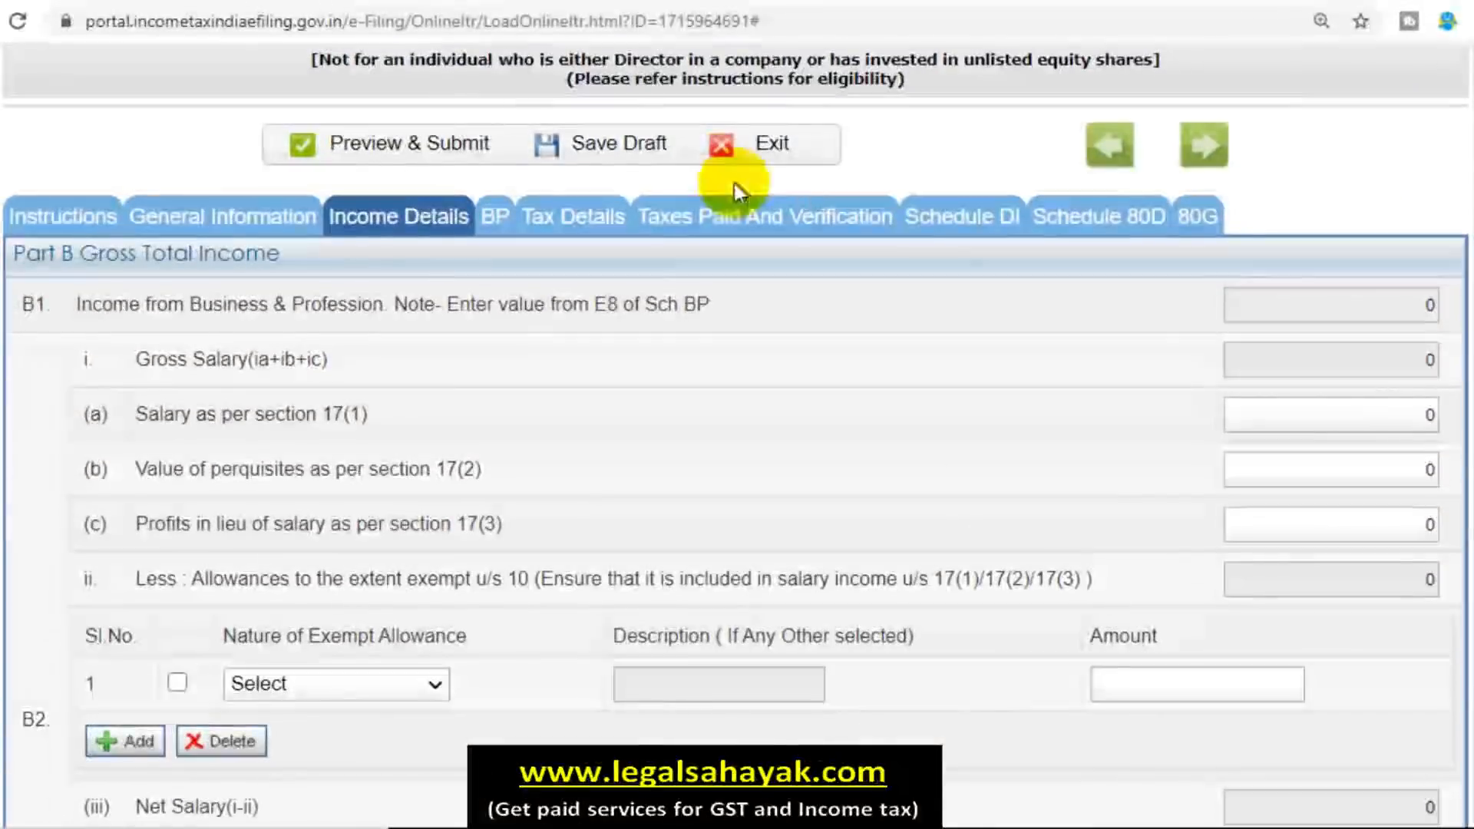
scroll(746, 316, down, 2)
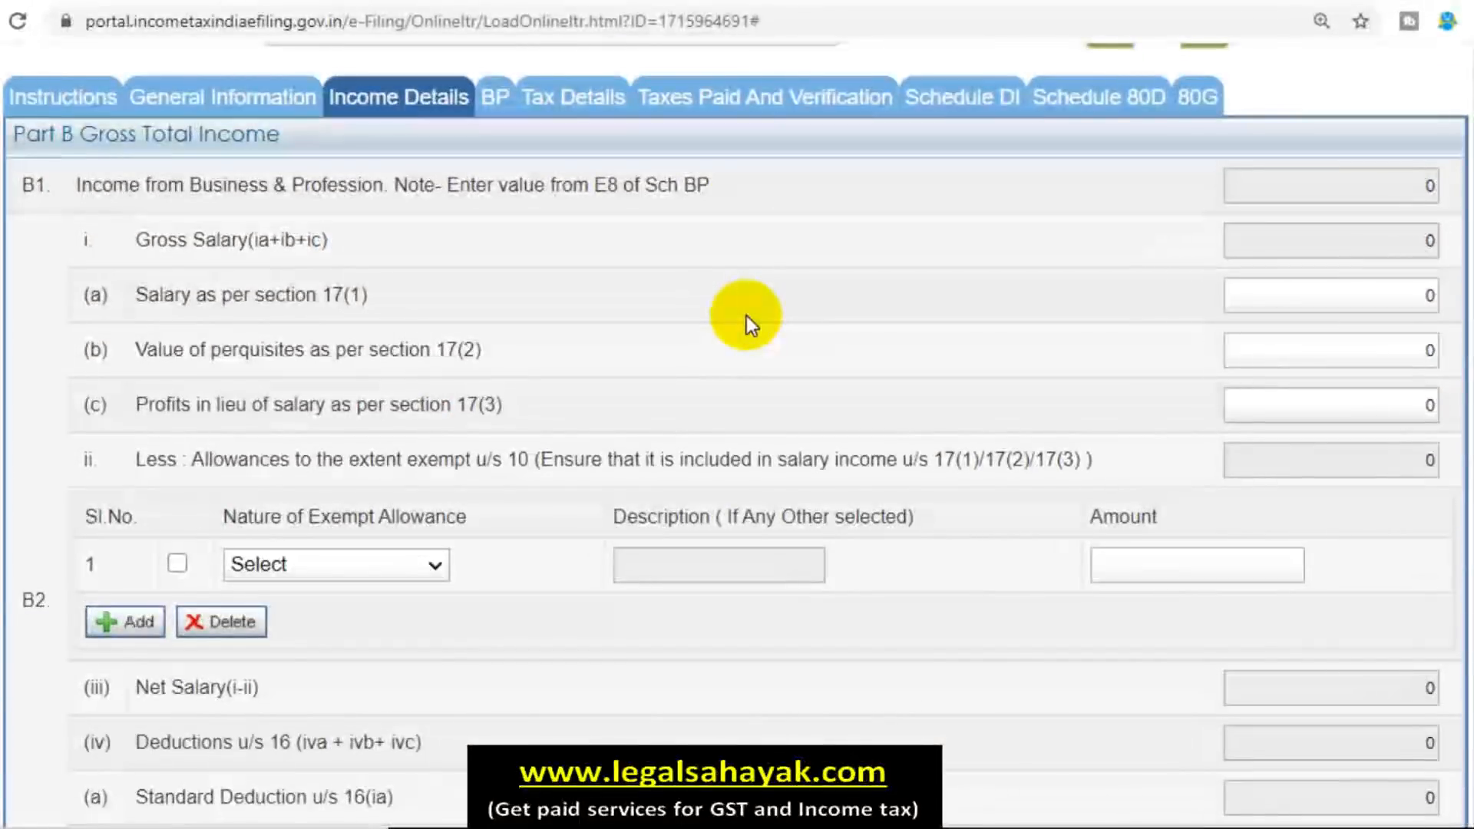
scroll(616, 227, up, 2)
click(627, 153)
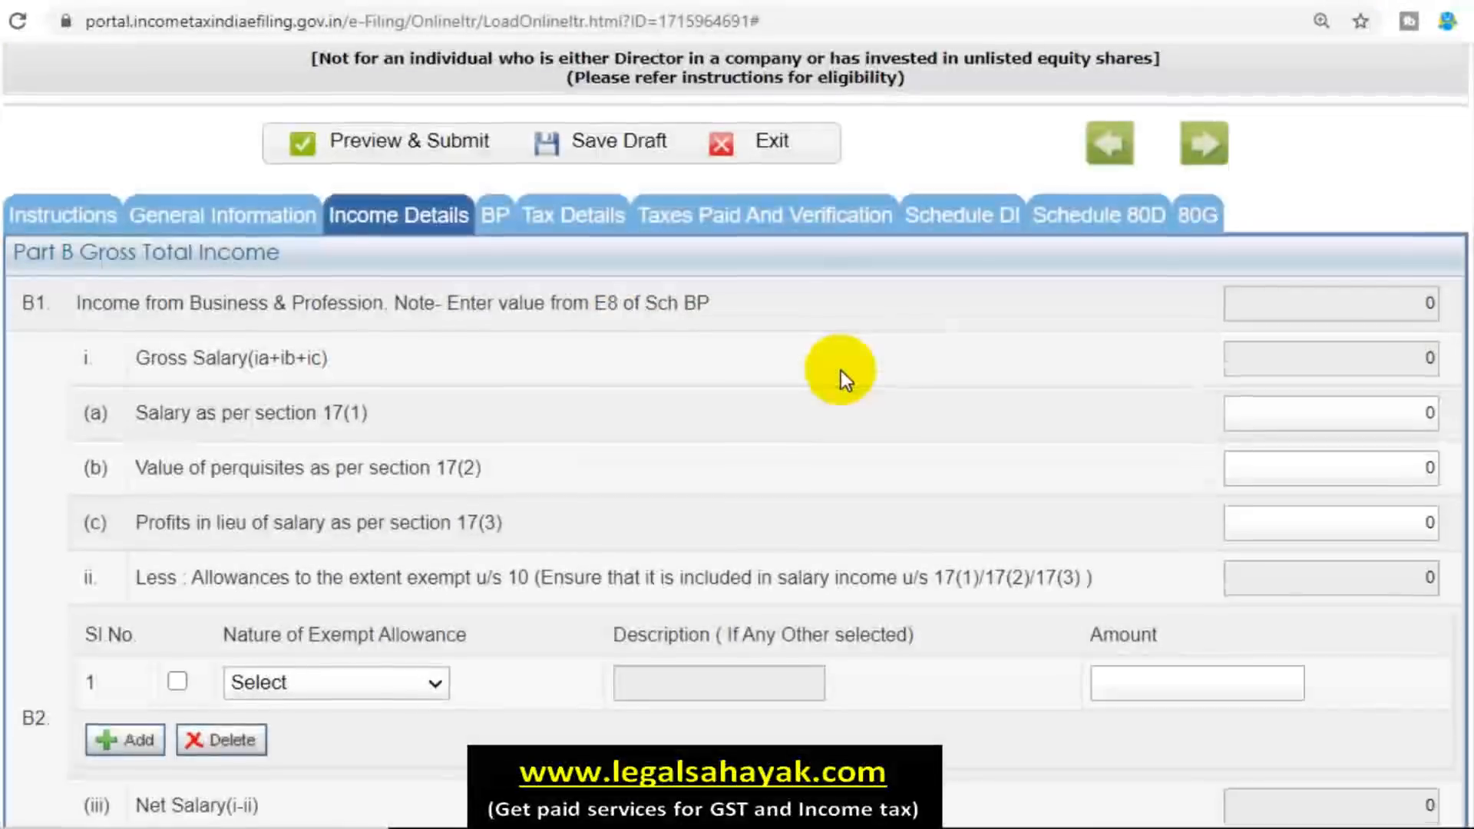
Look through the gross total income fields in Part B and the deduction fields in Part C of Income Details.
scroll(840, 370, down, 2)
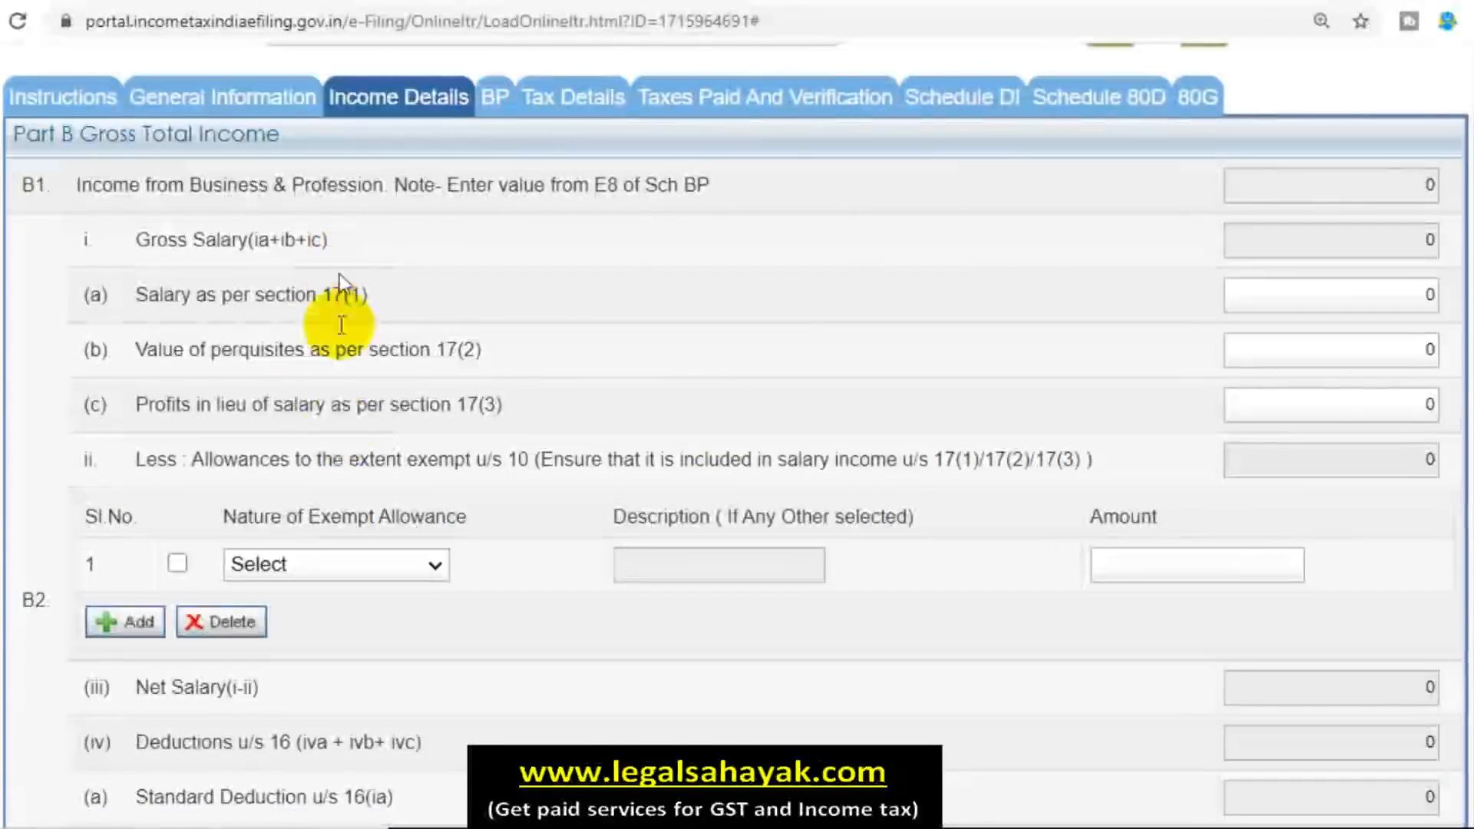
scroll(340, 449, down, 5)
scroll(338, 449, down, 4)
scroll(338, 449, down, 6)
scroll(337, 449, down, 17)
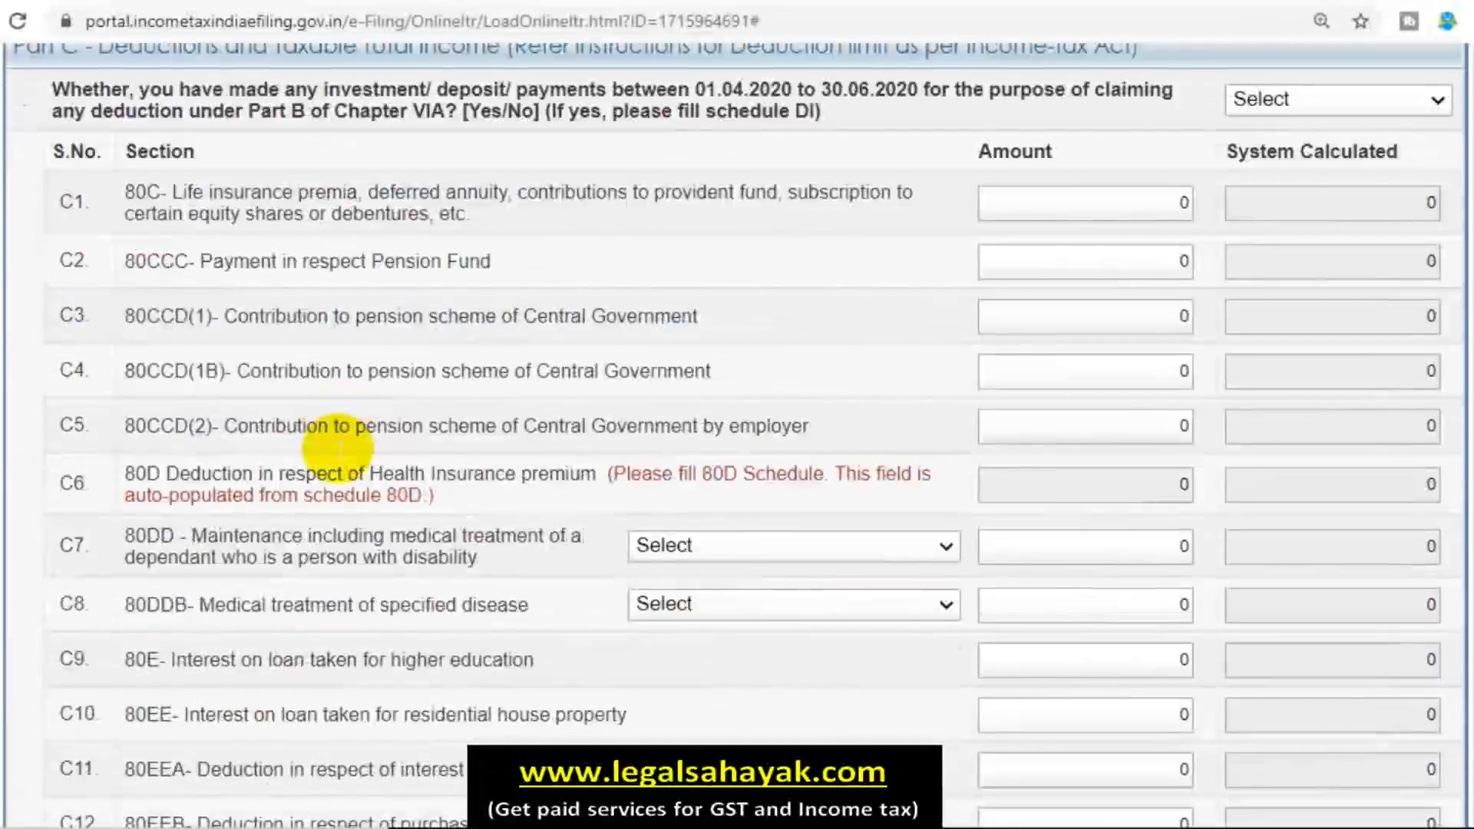
scroll(337, 449, up, 20)
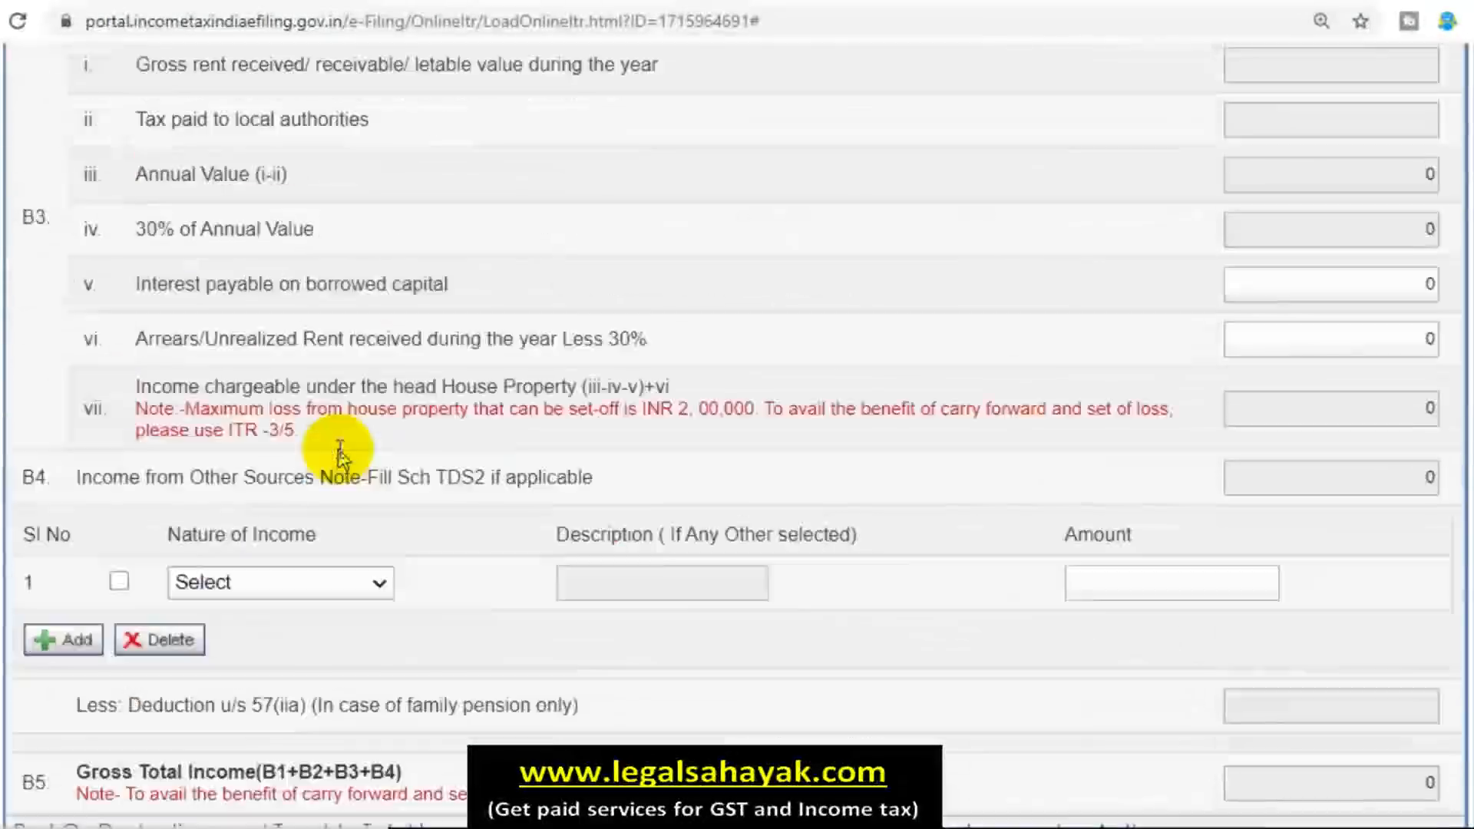
scroll(399, 399, up, 3)
scroll(461, 307, down, 1)
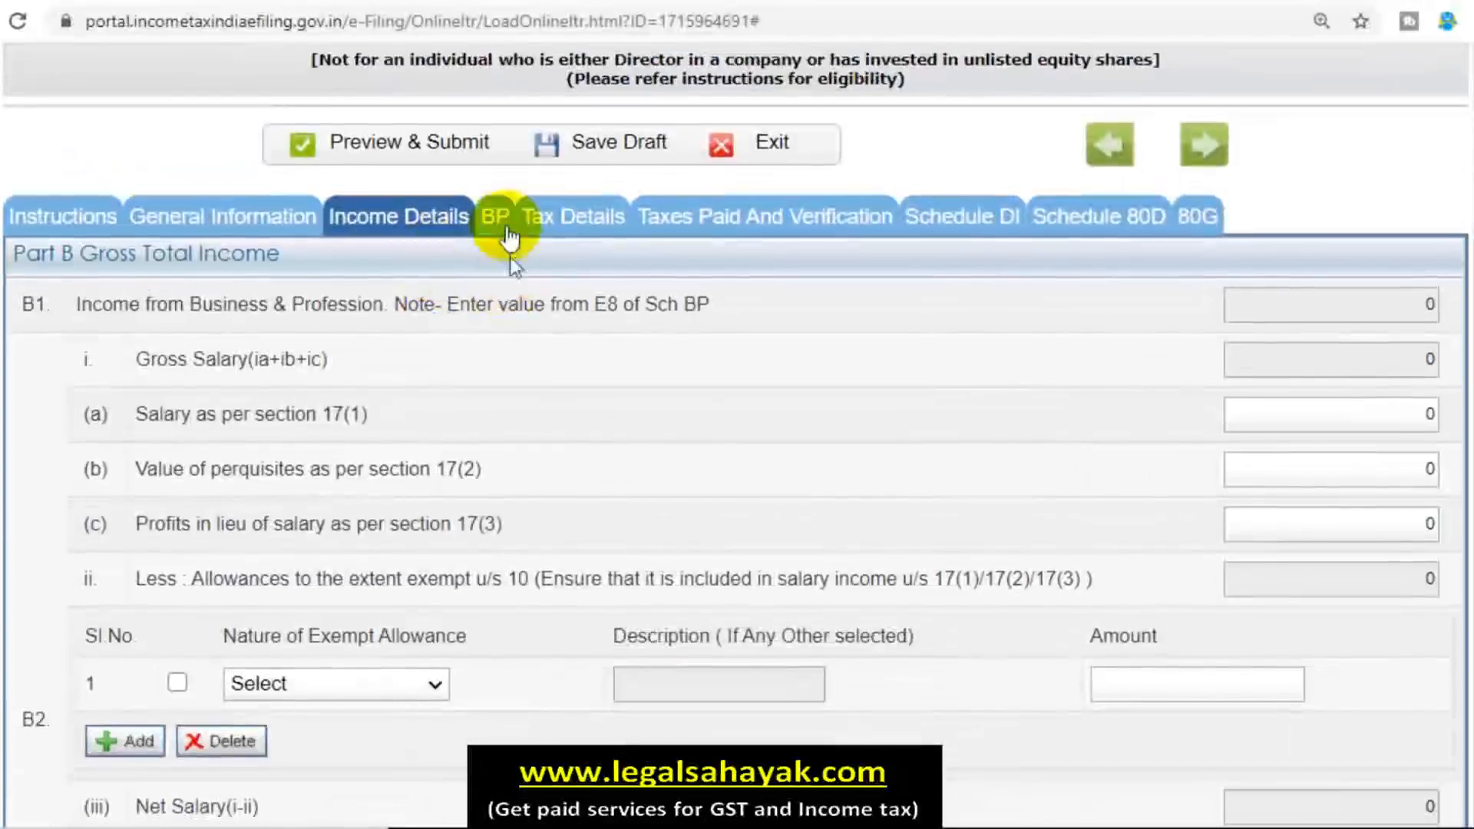
Open Schedule BP at the section 44AD presumptive business income computation and place the cursor in the first business name field.
click(498, 224)
scroll(784, 463, down, 8)
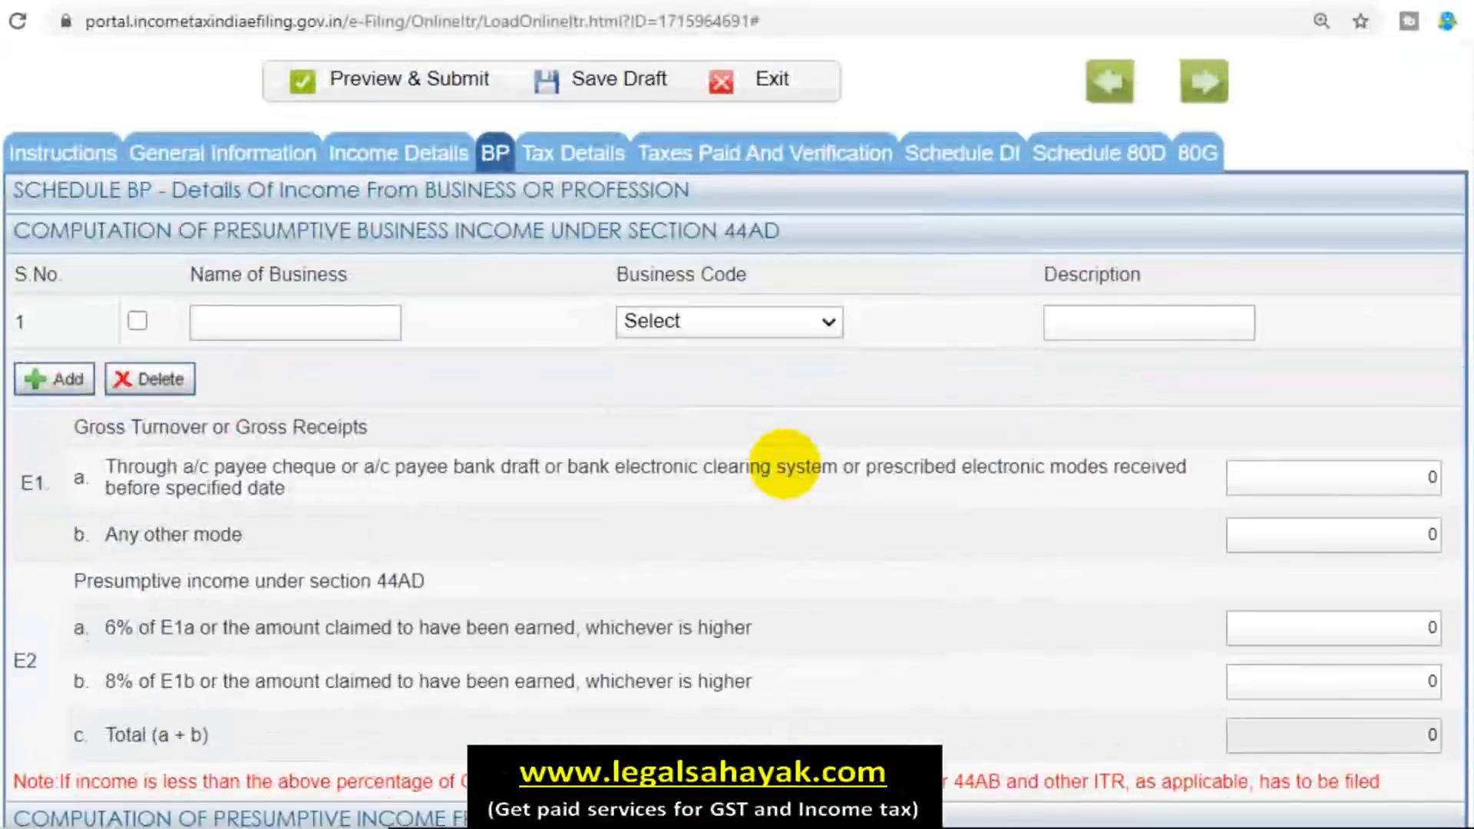
scroll(784, 464, up, 2)
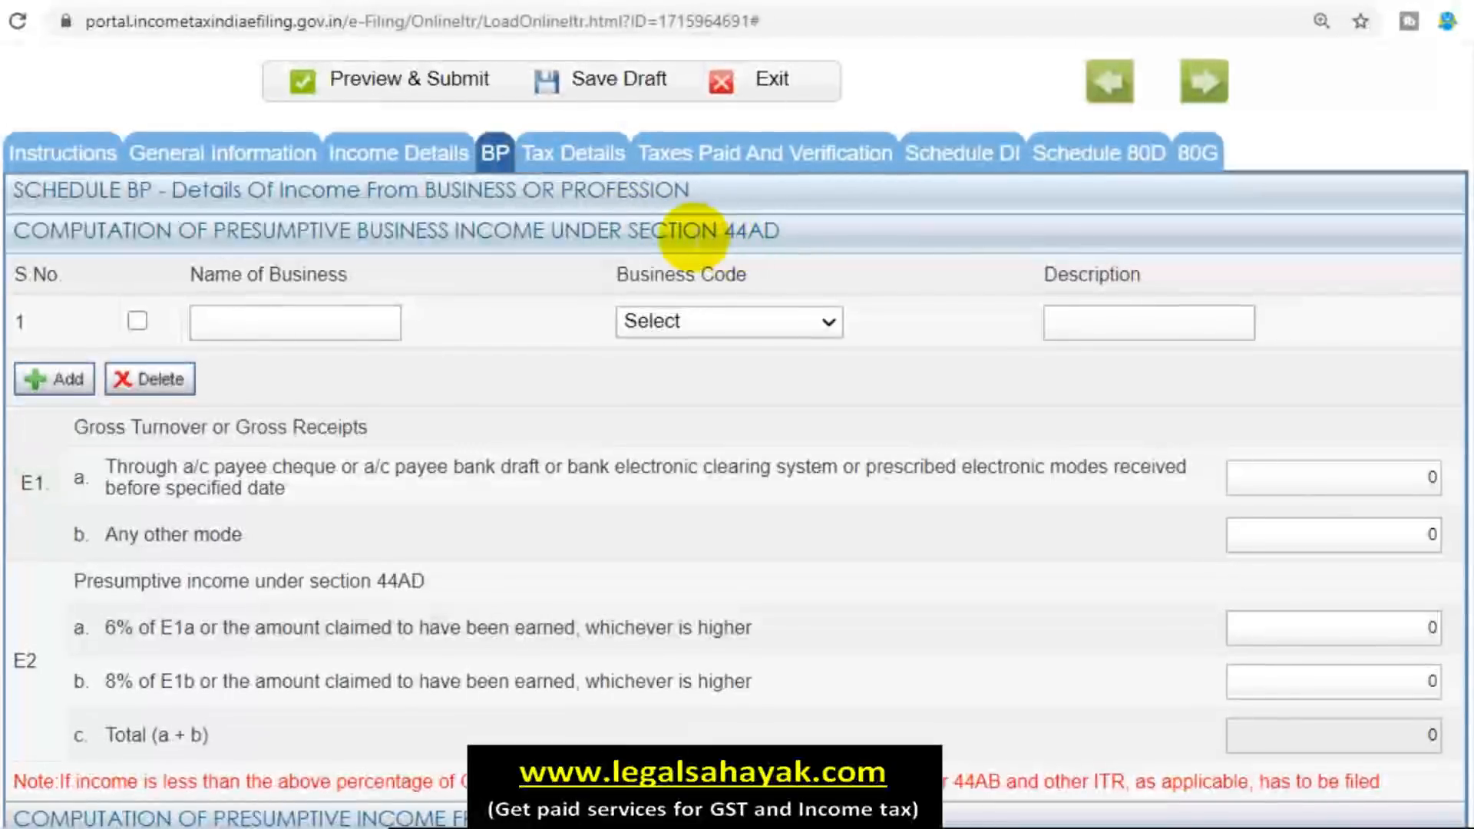
click(625, 231)
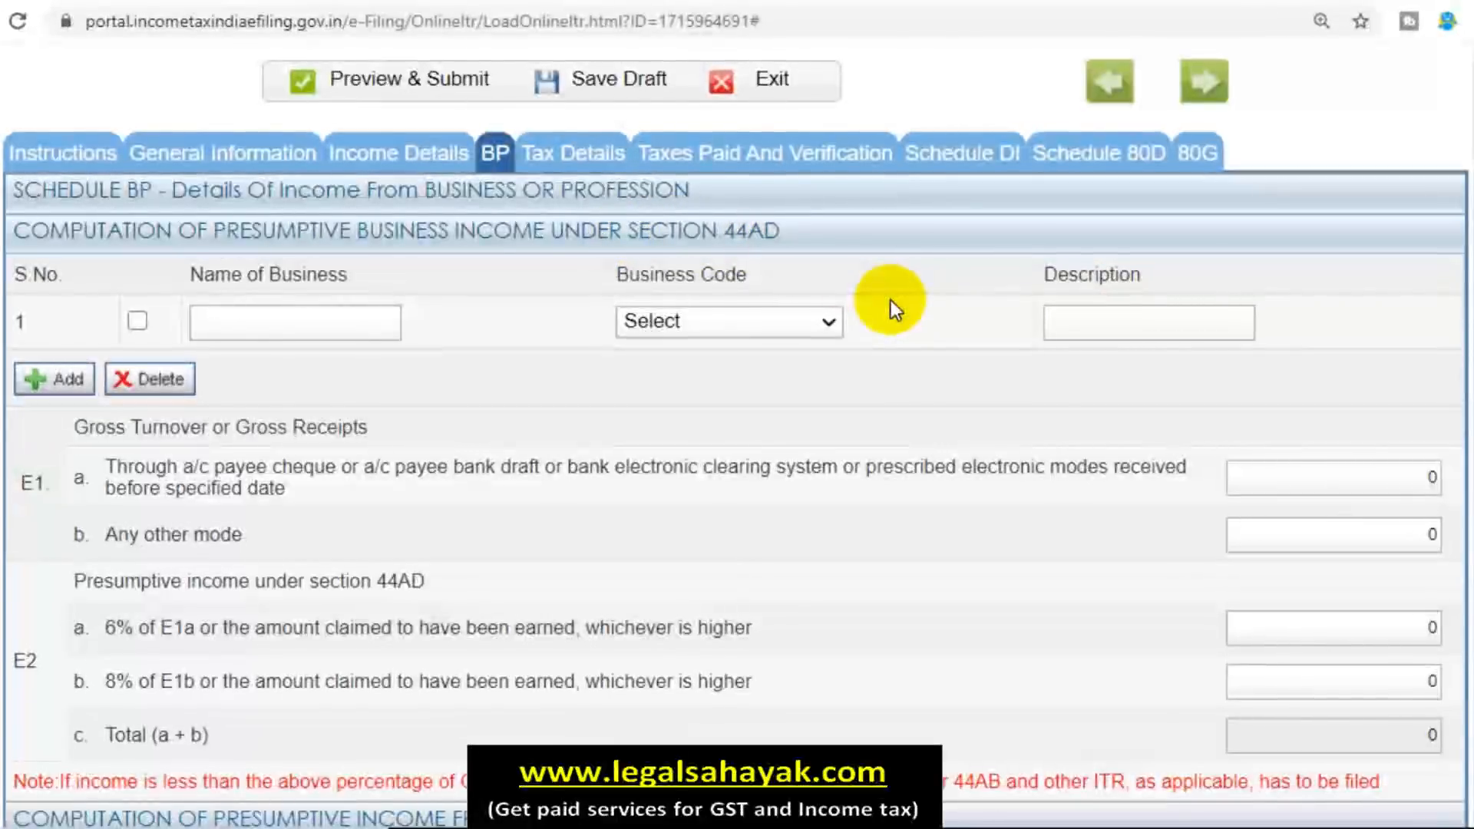
scroll(890, 301, down, 2)
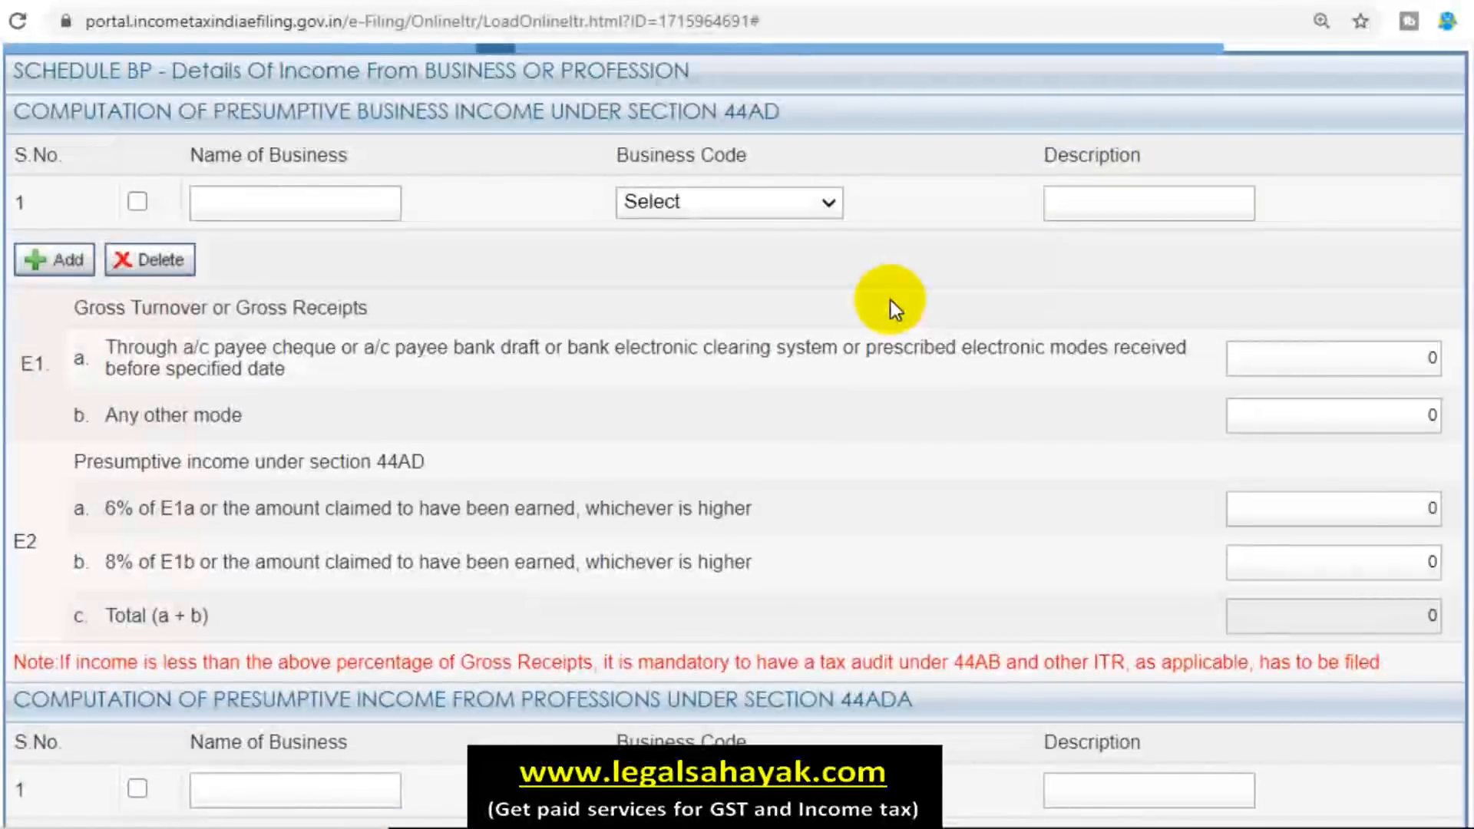
click(321, 201)
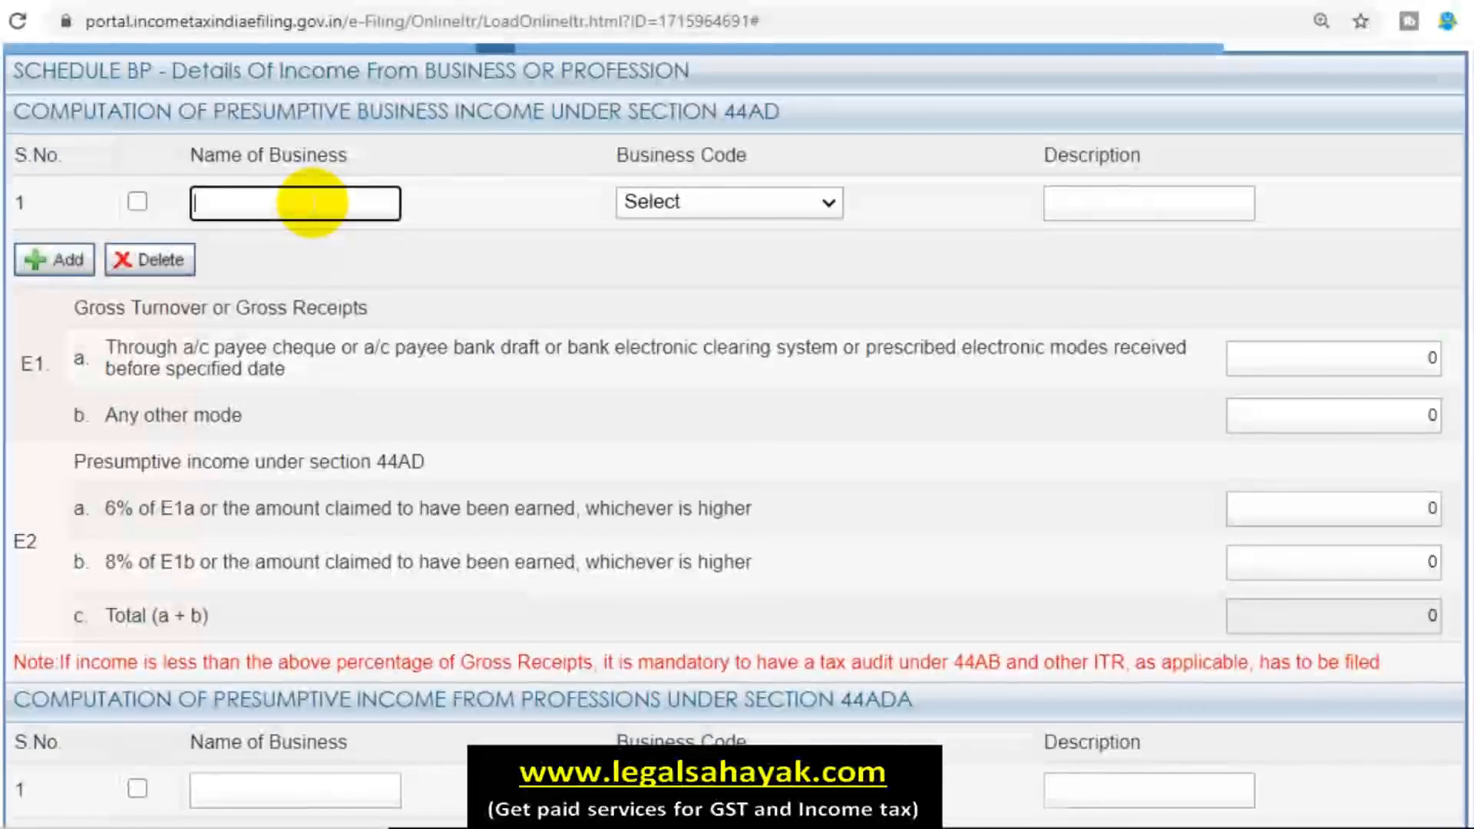
Set the business code of the first section 44AD business to 09028-Retail sale of other products n.e.c.
click(684, 201)
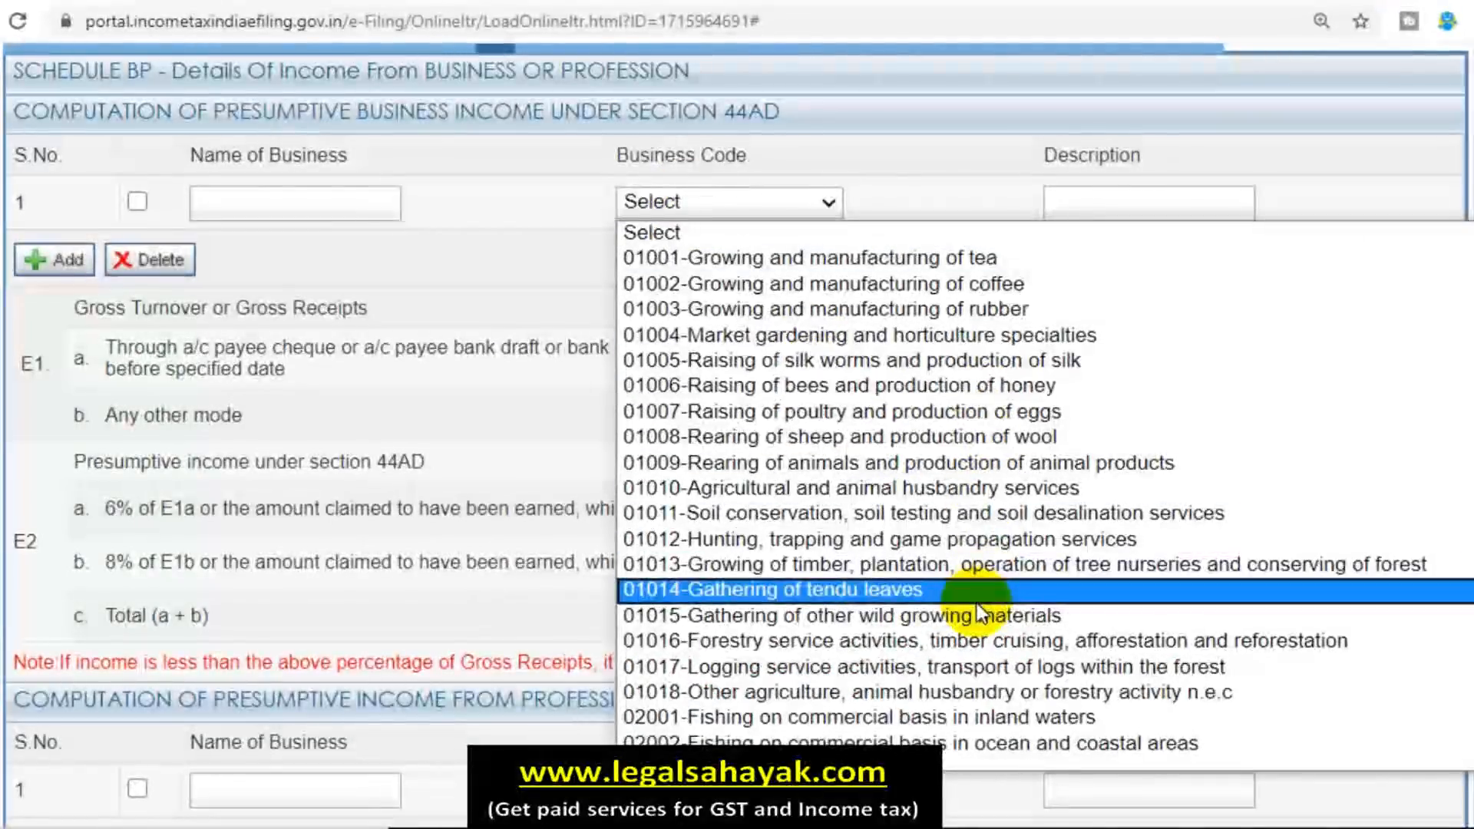
scroll(977, 606, down, 6)
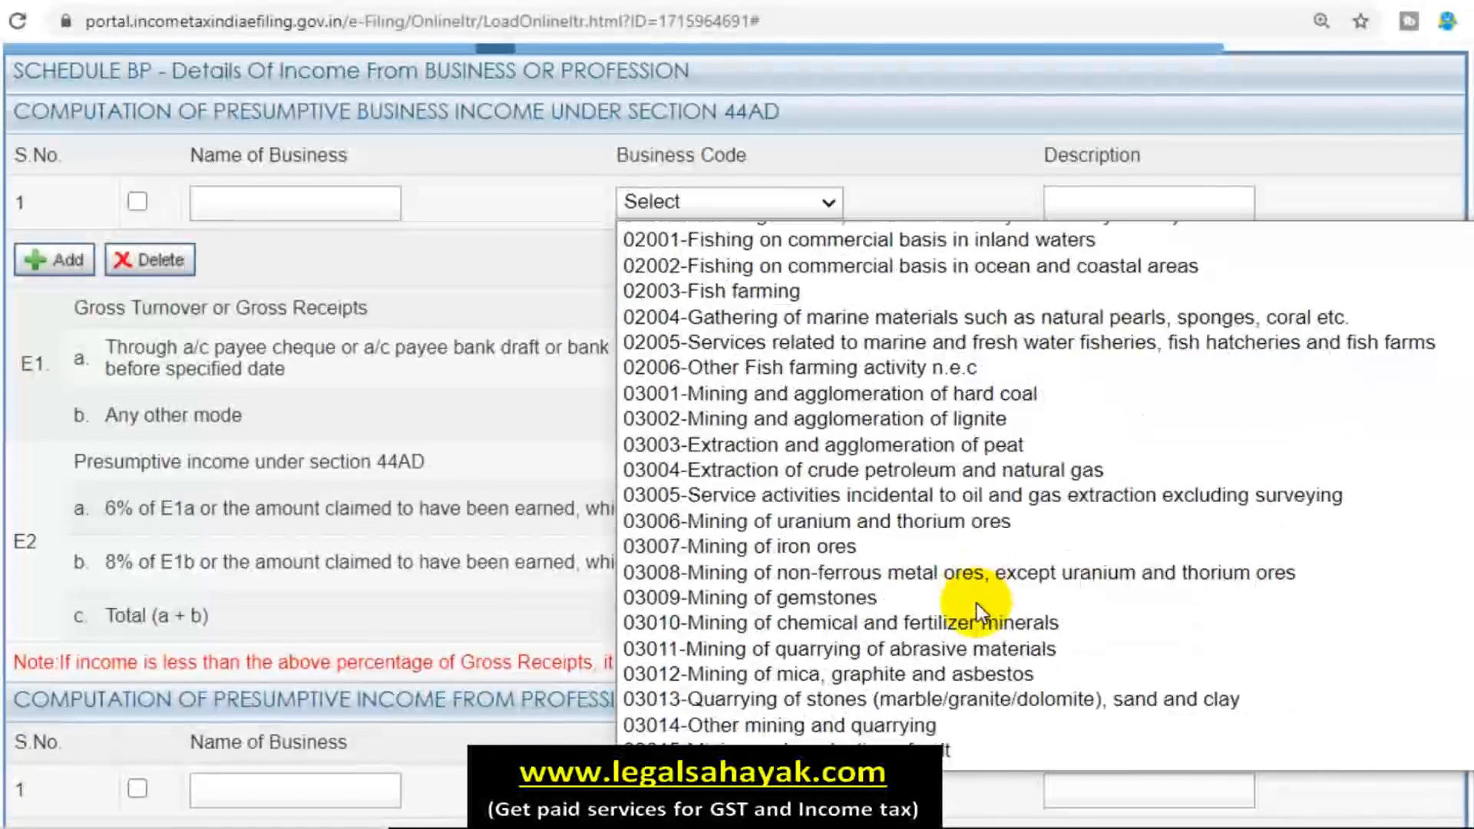
scroll(976, 605, down, 9)
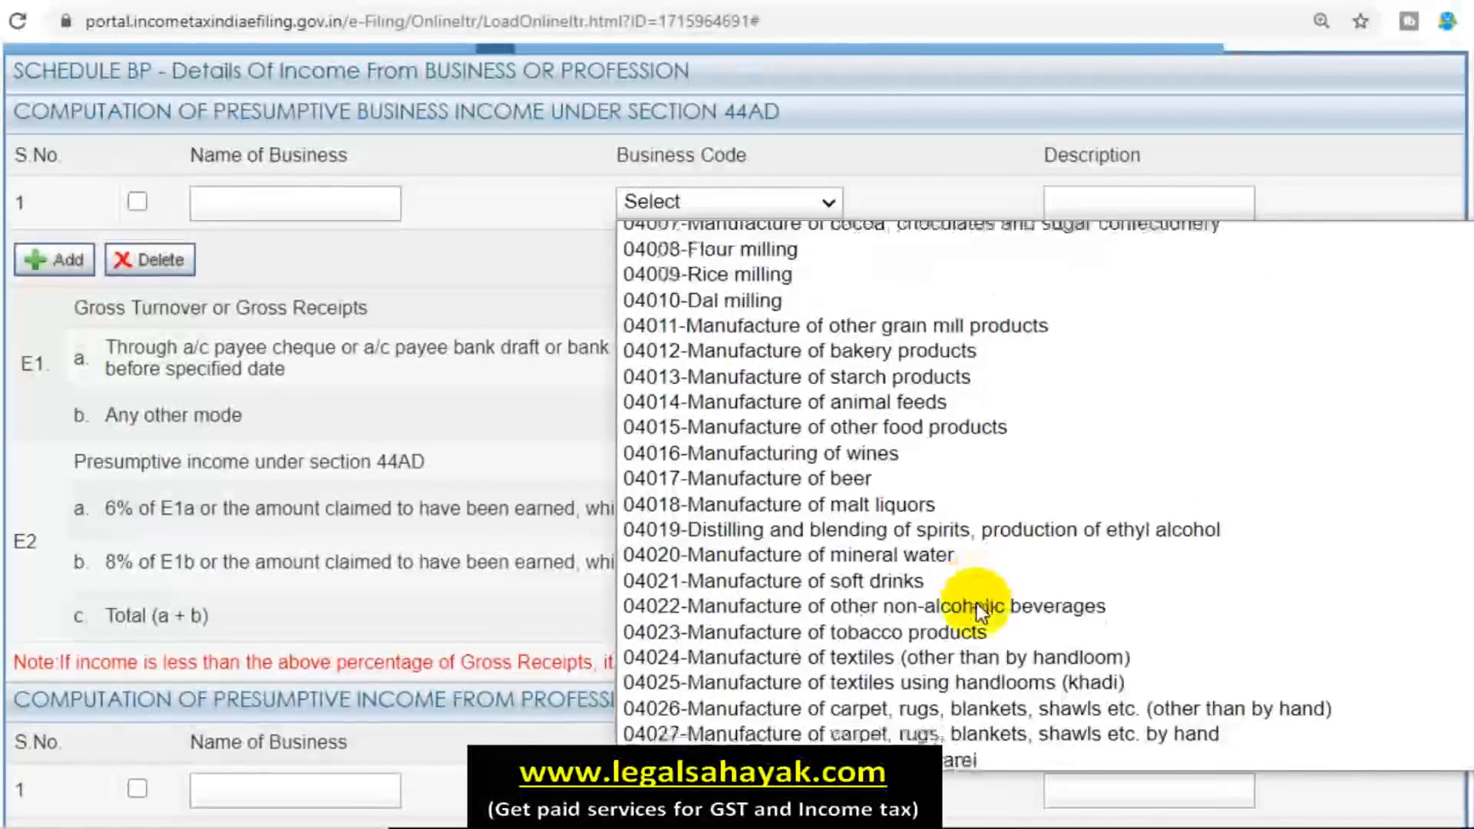
scroll(976, 605, down, 3)
scroll(977, 605, down, 20)
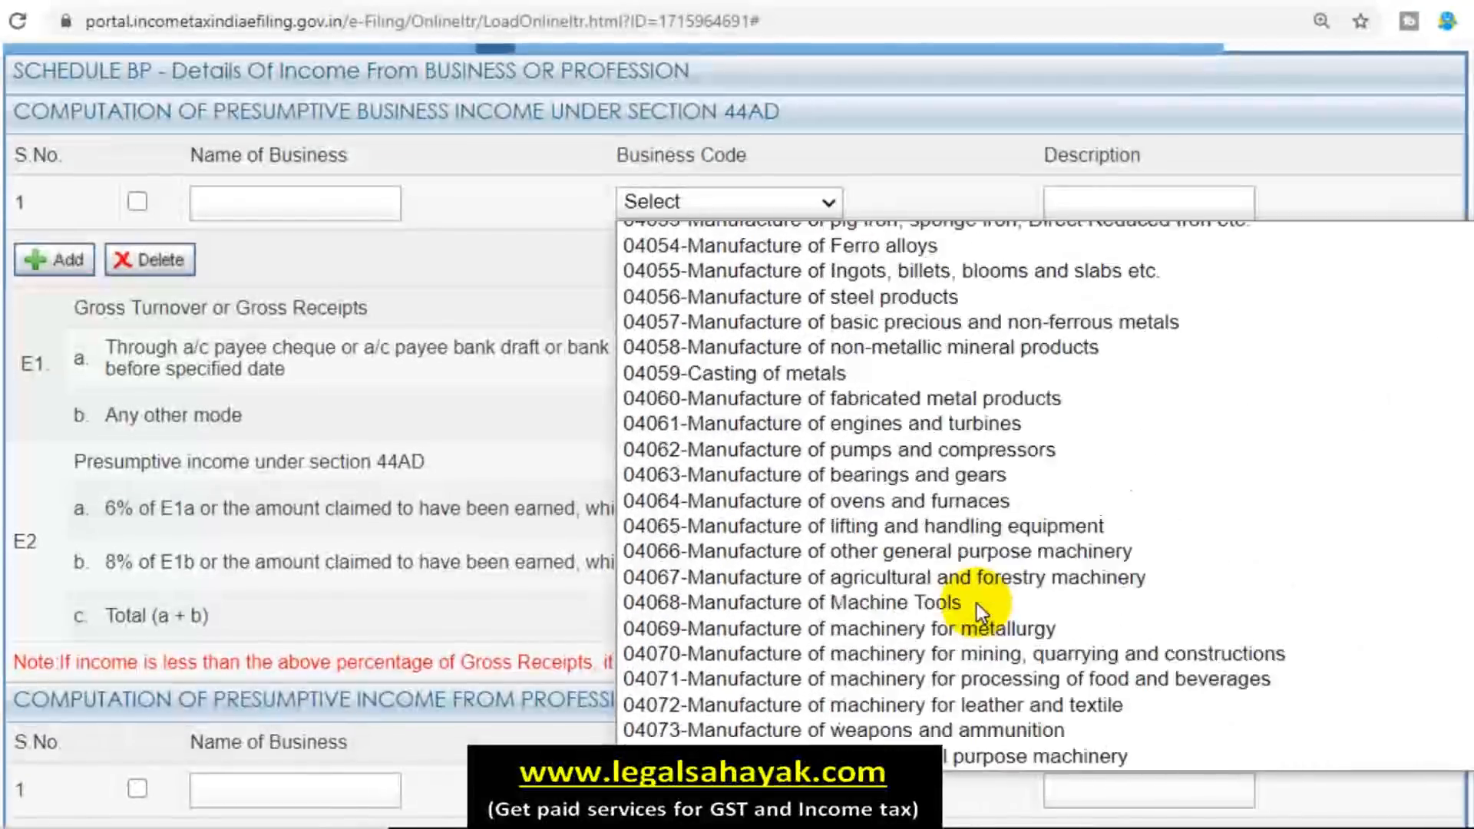
scroll(976, 607, down, 13)
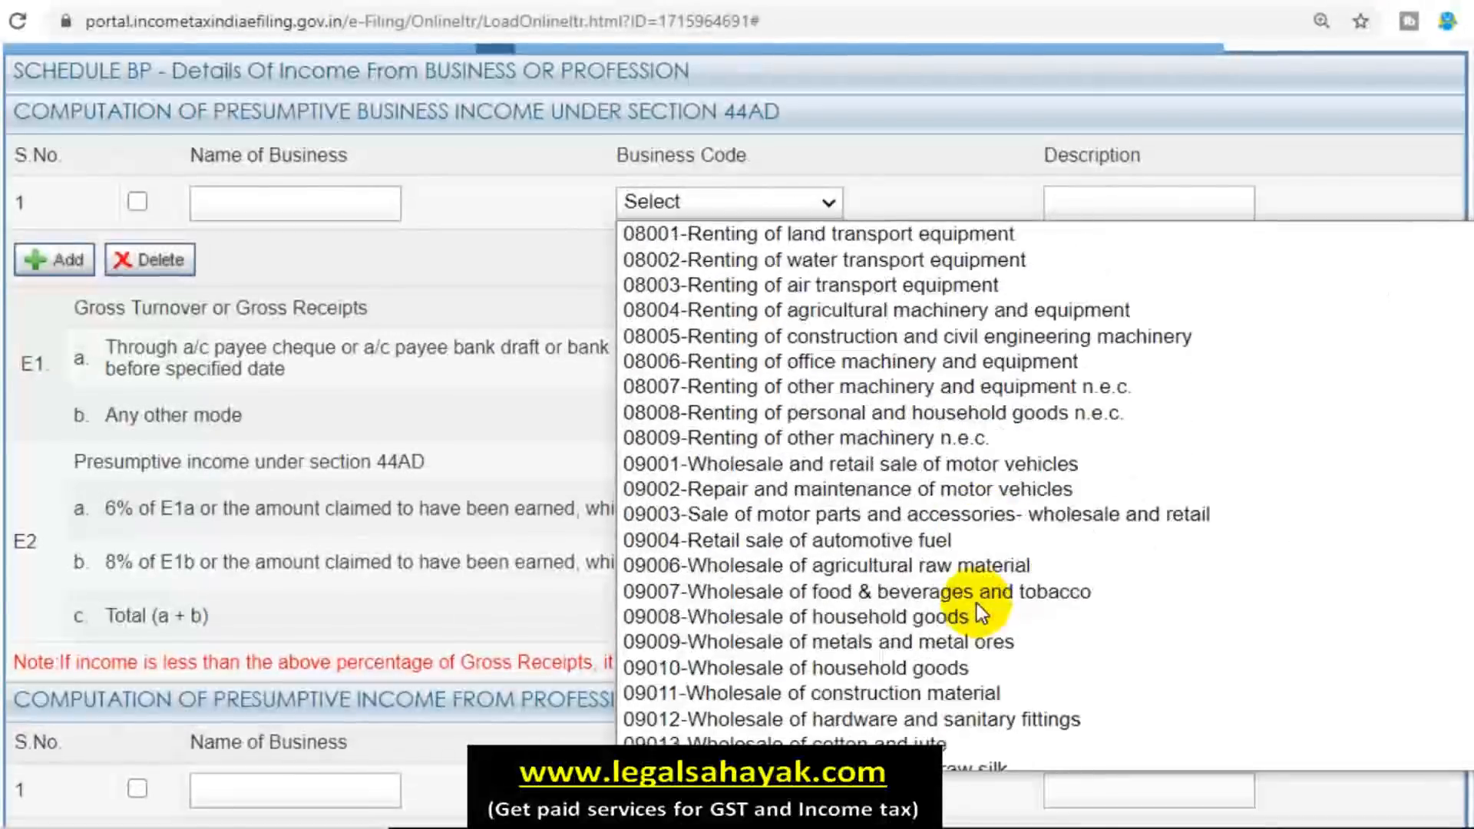
scroll(976, 603, down, 12)
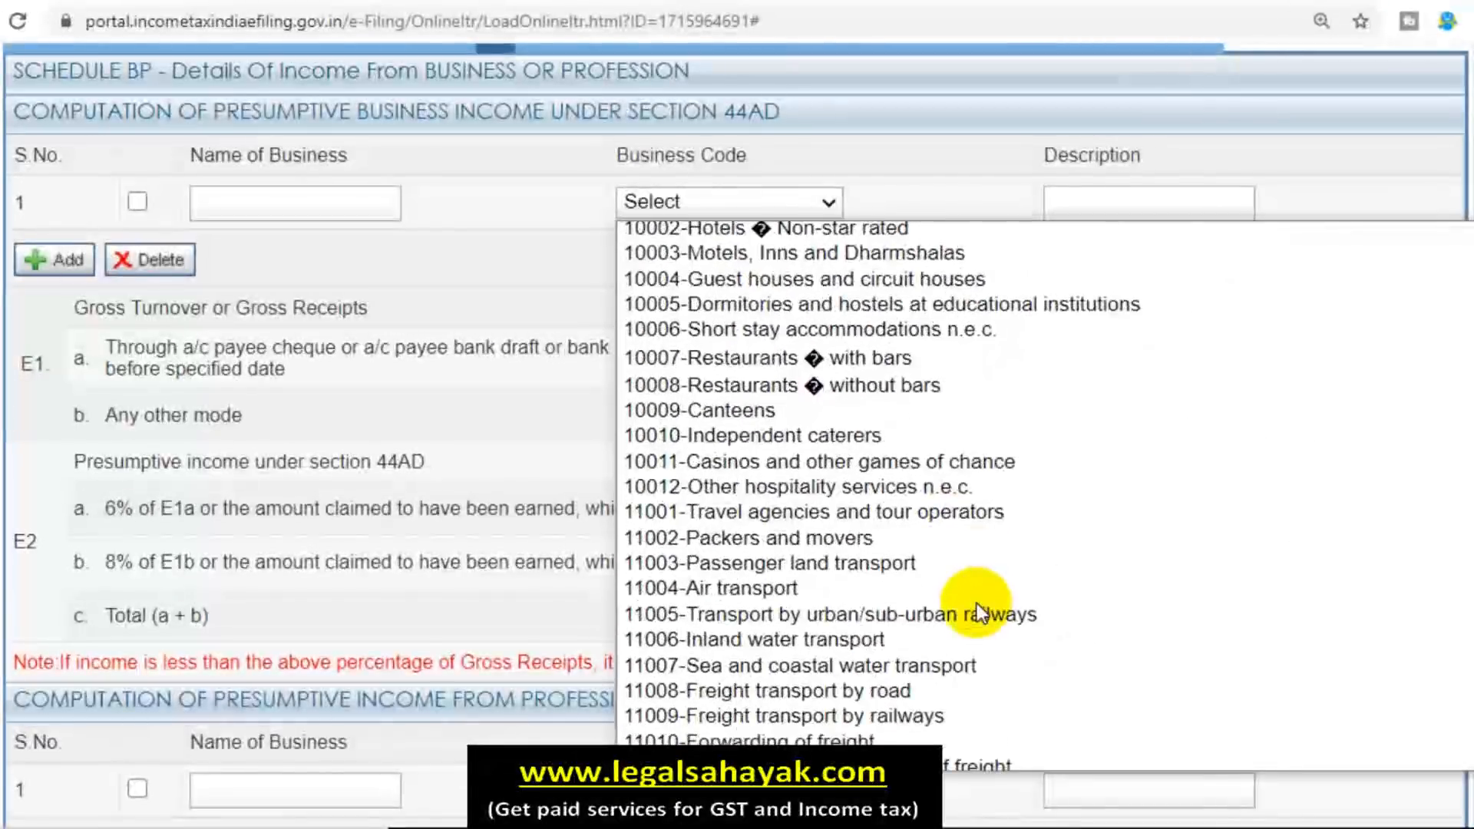
scroll(977, 611, down, 10)
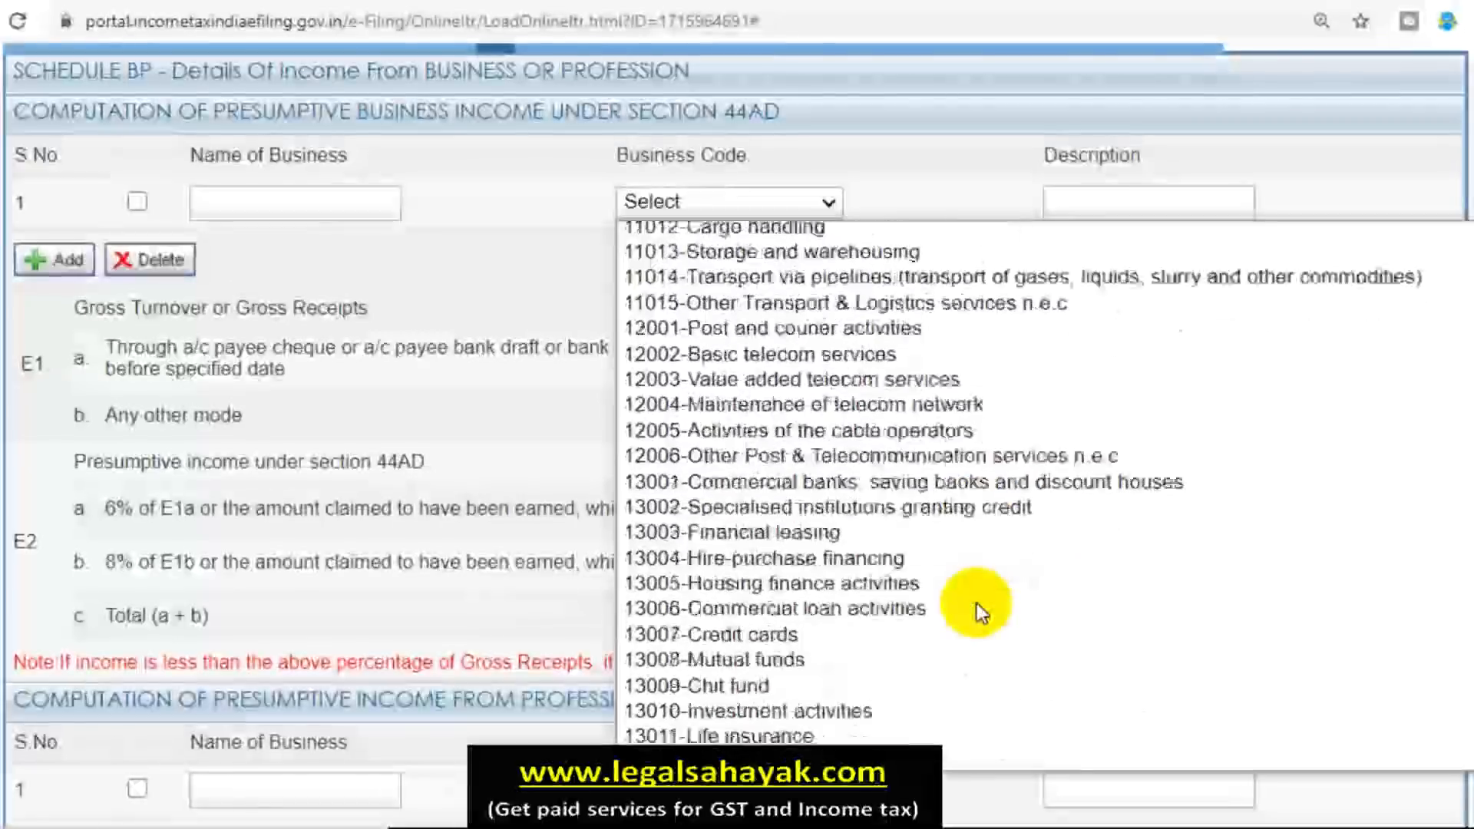
scroll(976, 602, down, 6)
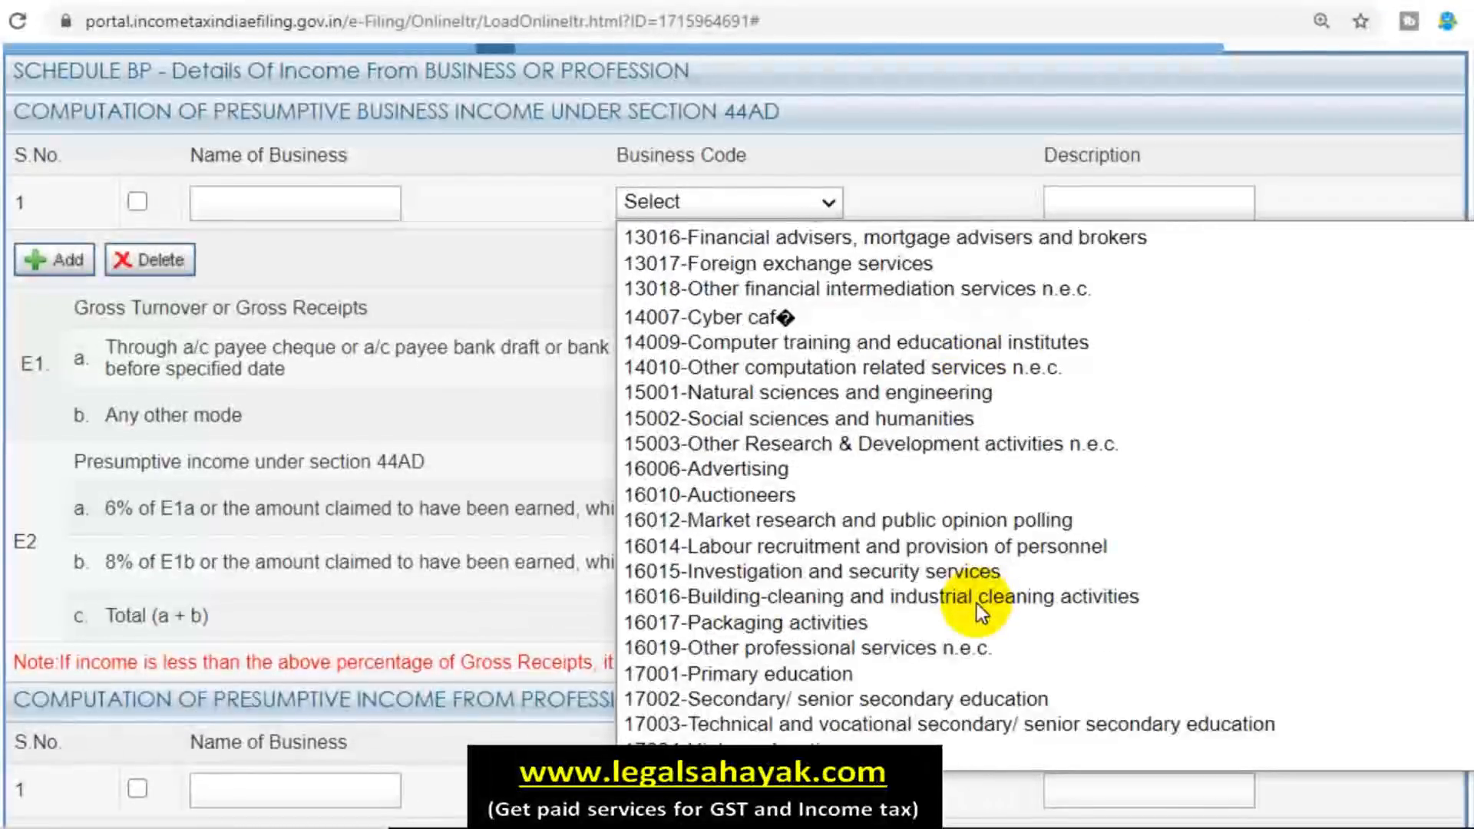
scroll(937, 578, down, 3)
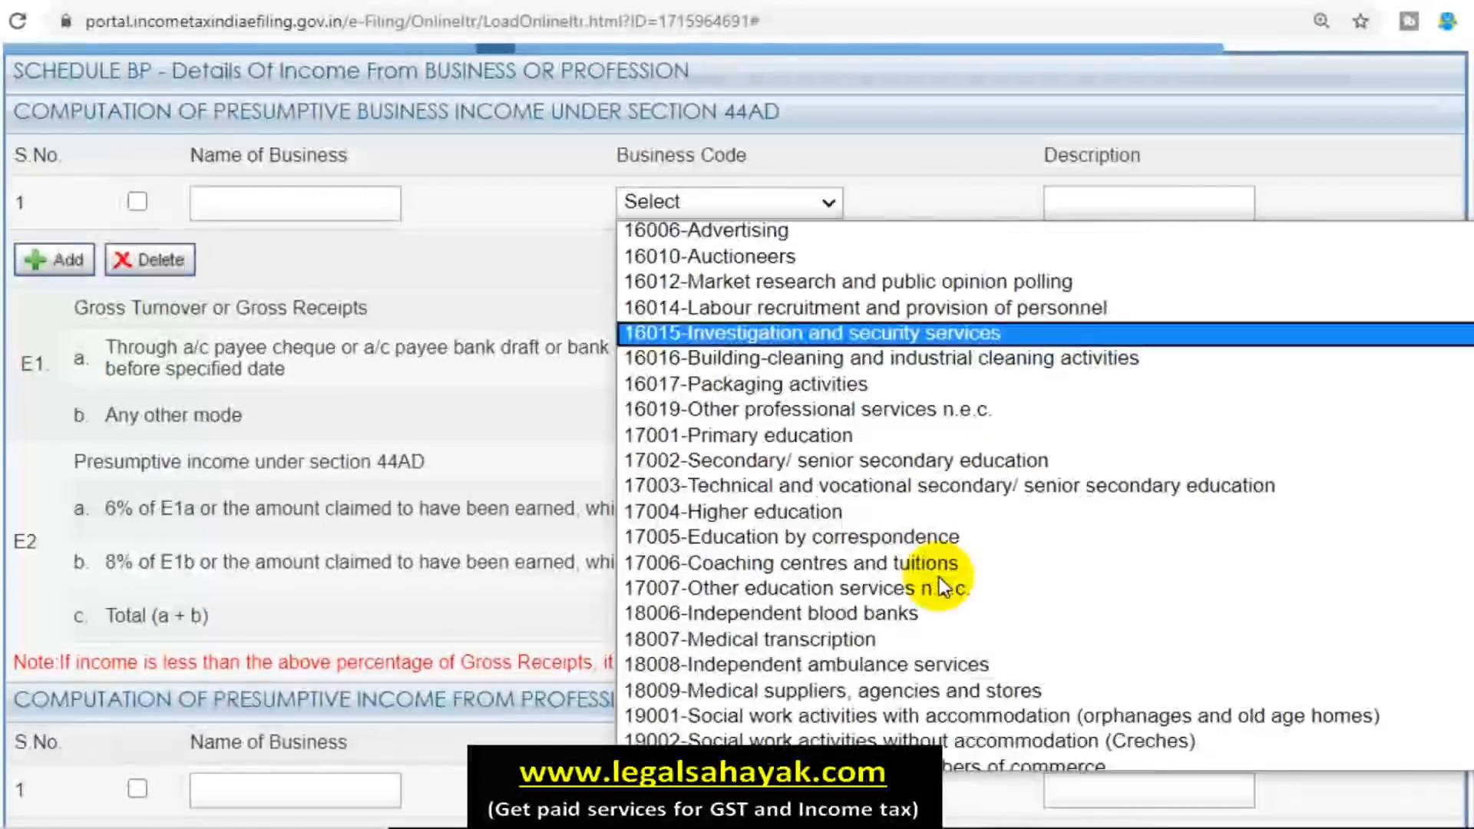
scroll(938, 577, down, 3)
scroll(938, 577, down, 10)
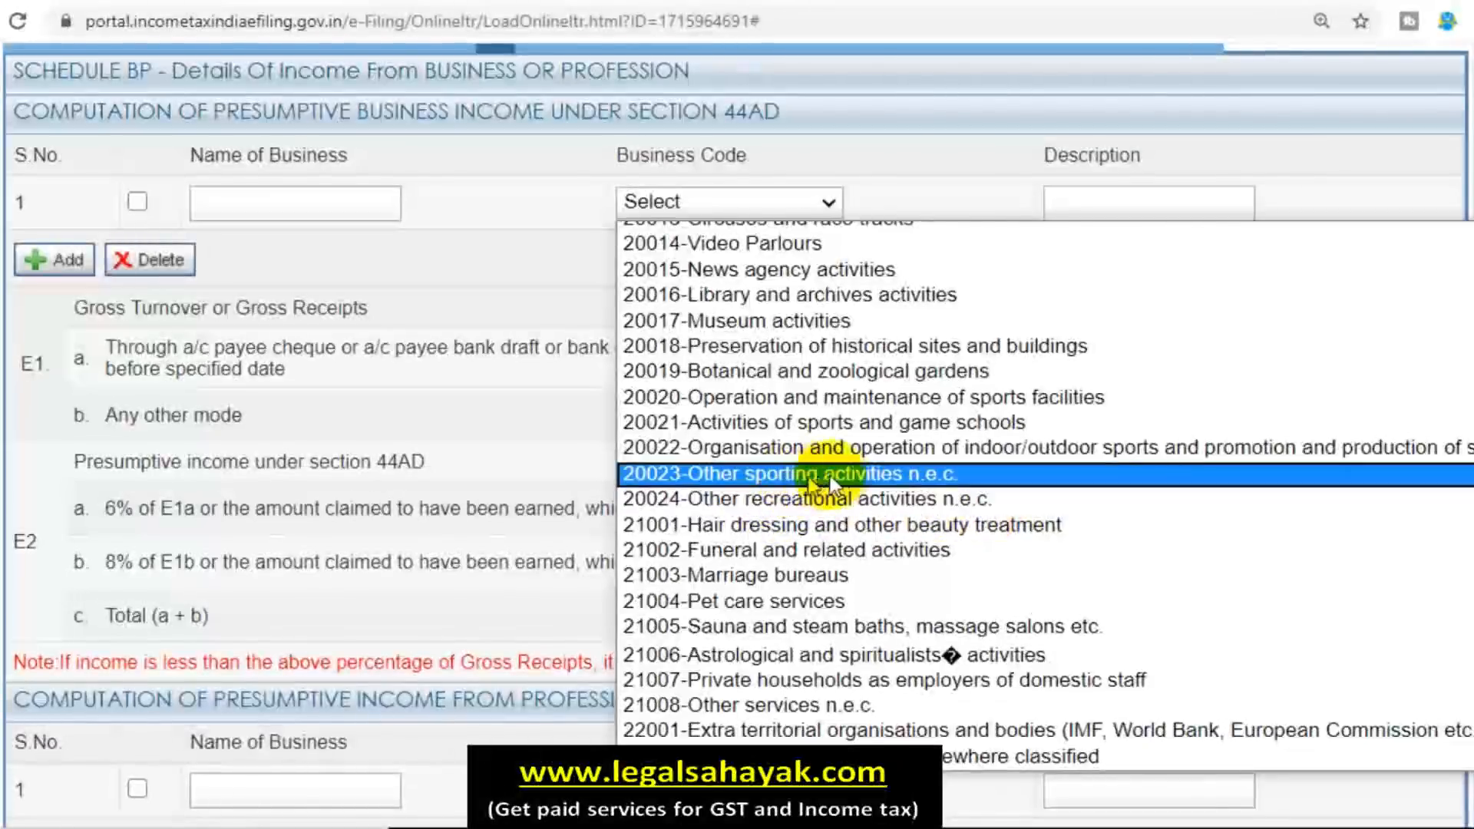
scroll(836, 476, up, 20)
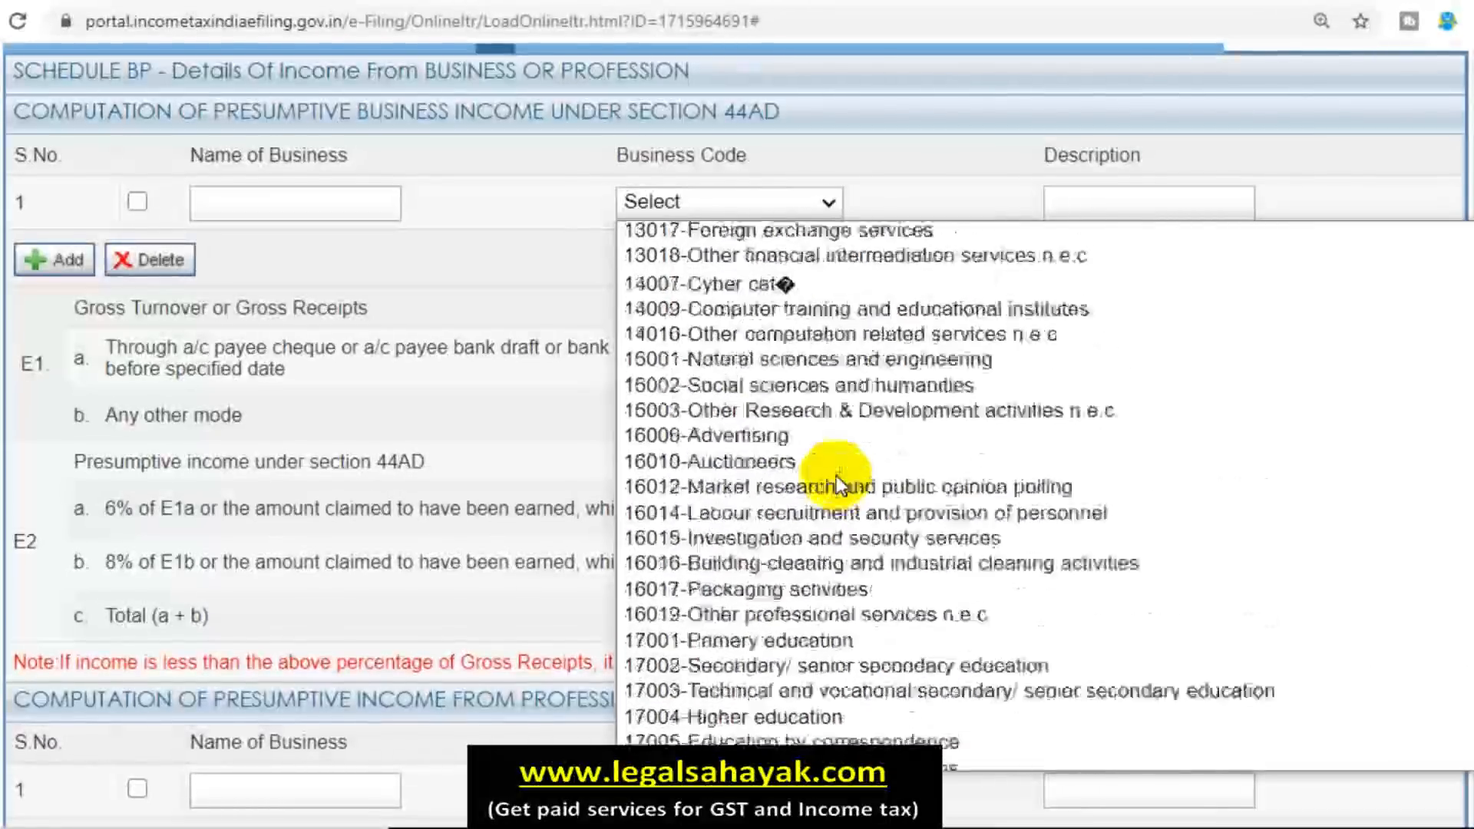
scroll(836, 475, up, 20)
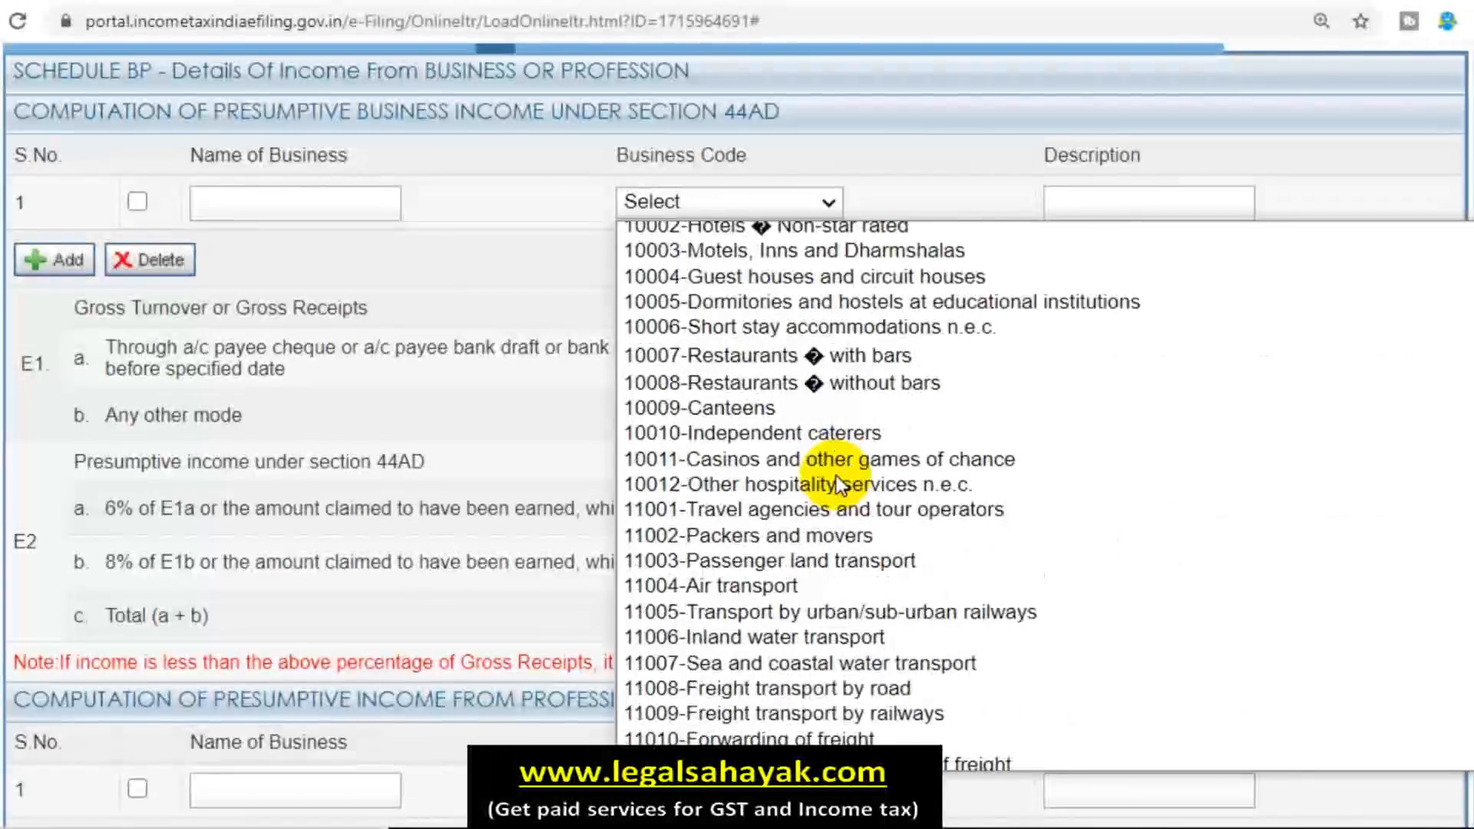
scroll(836, 476, up, 3)
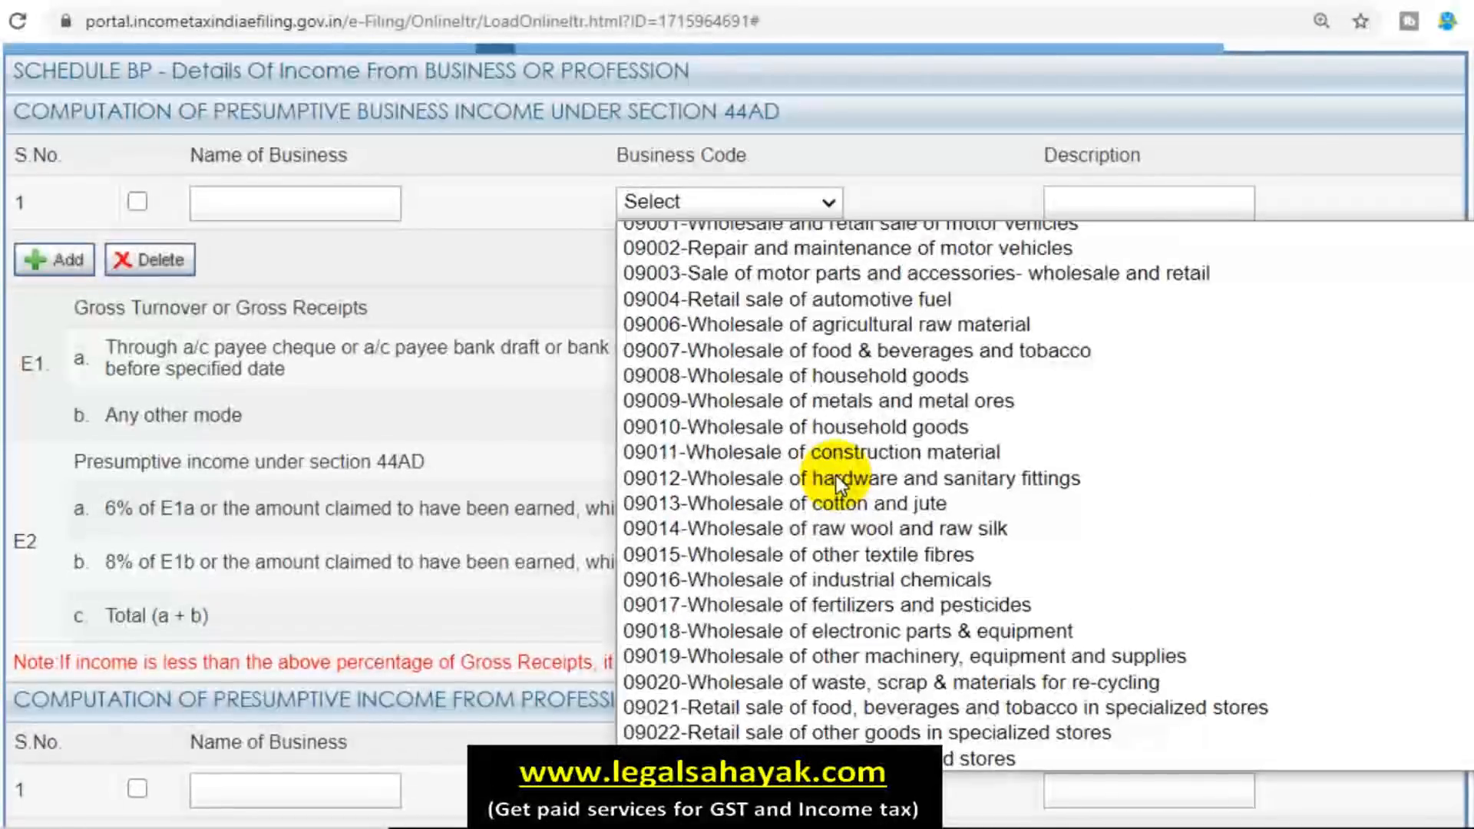
scroll(836, 475, down, 1)
scroll(835, 476, down, 3)
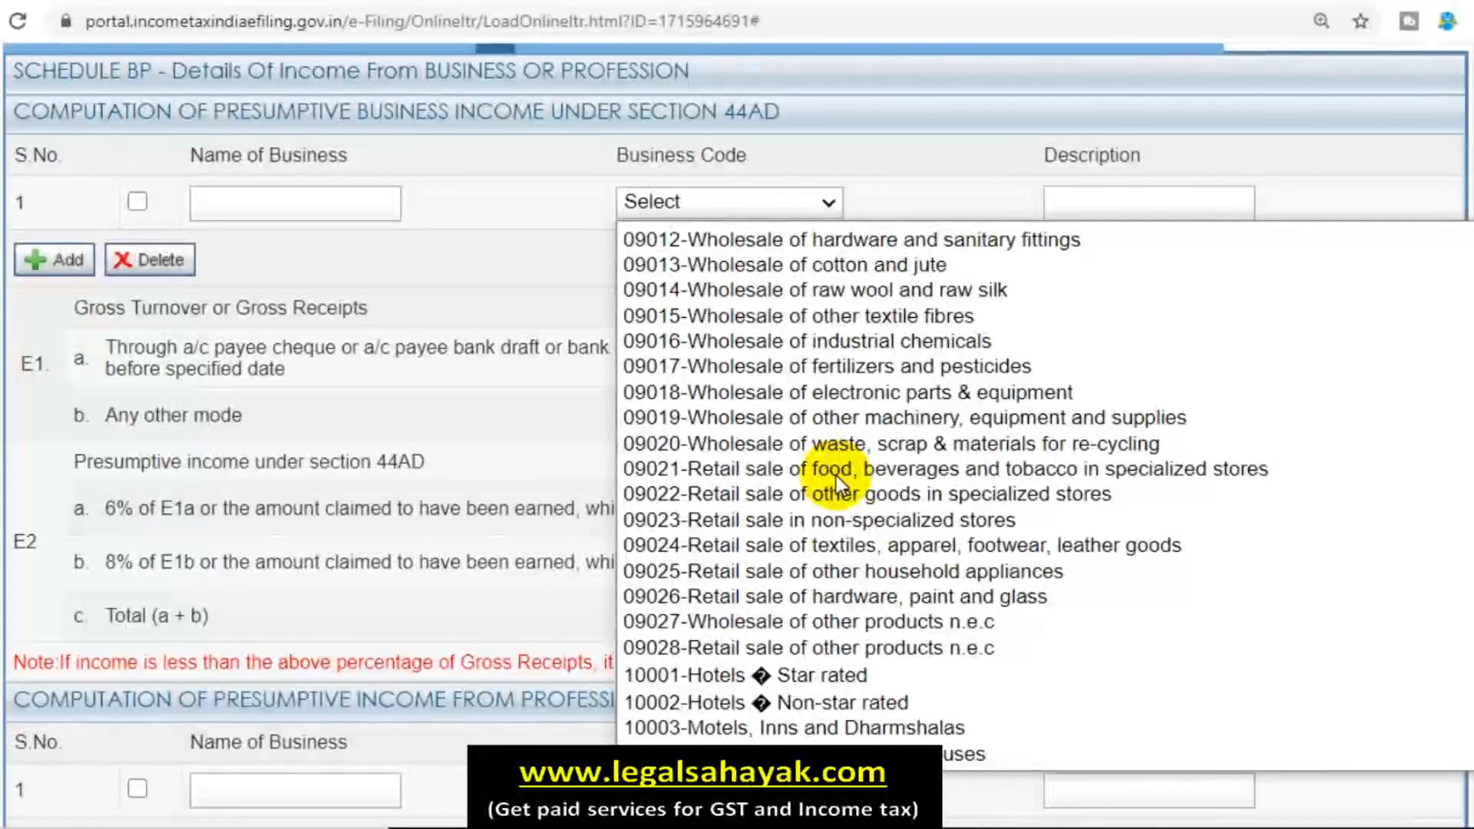
scroll(836, 476, up, 6)
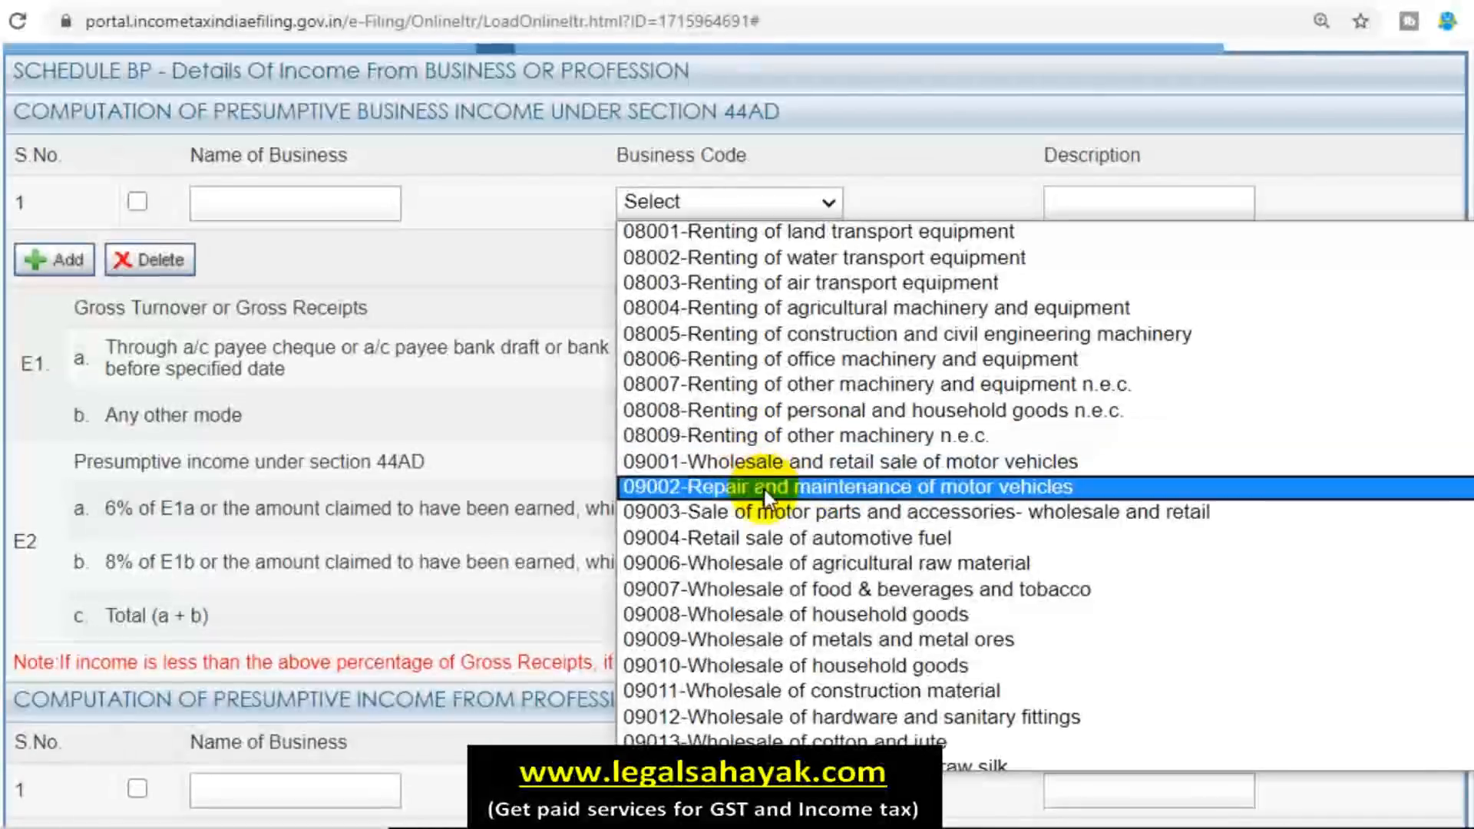
scroll(775, 430, down, 5)
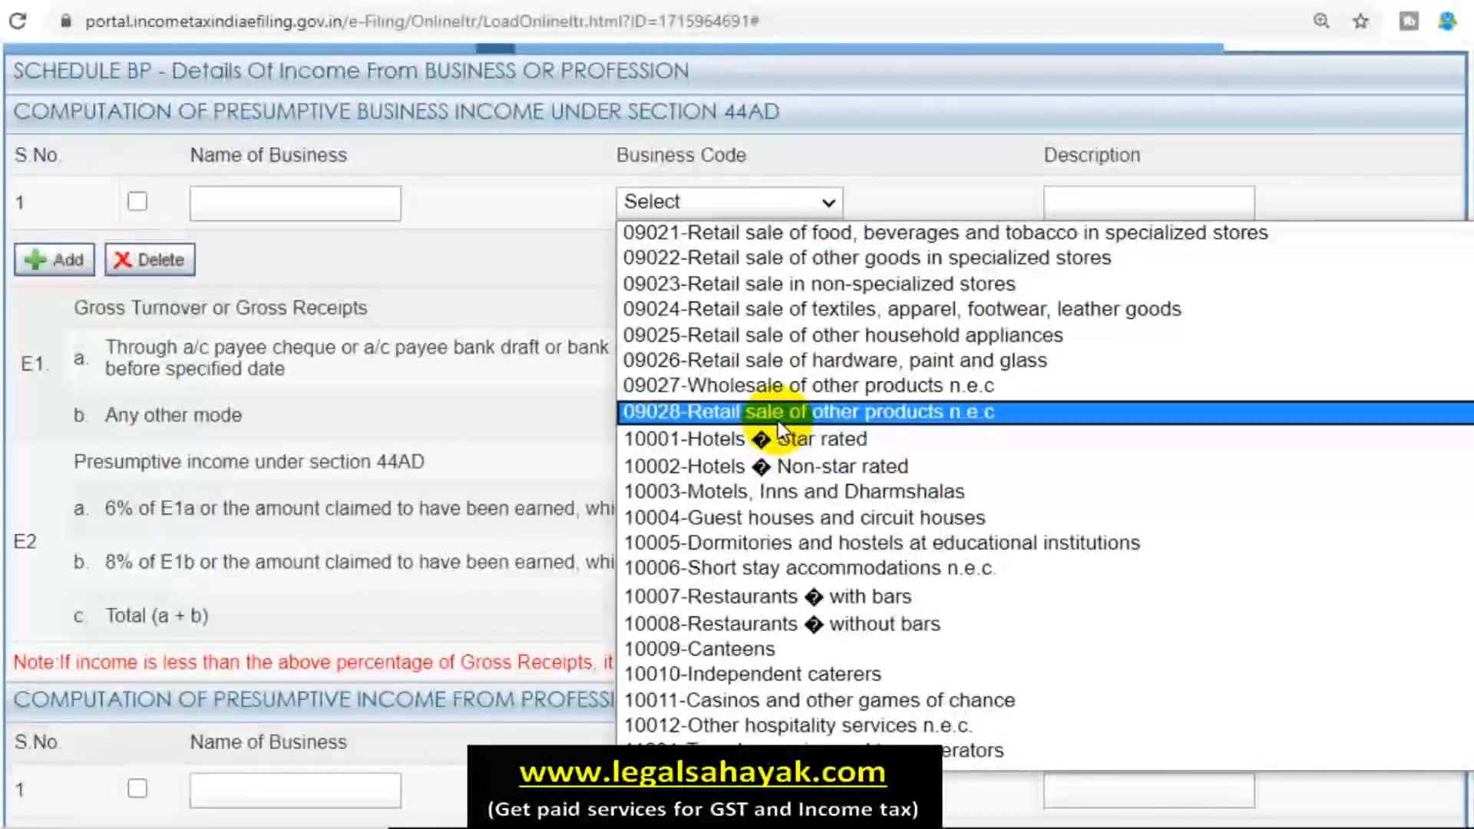
click(781, 414)
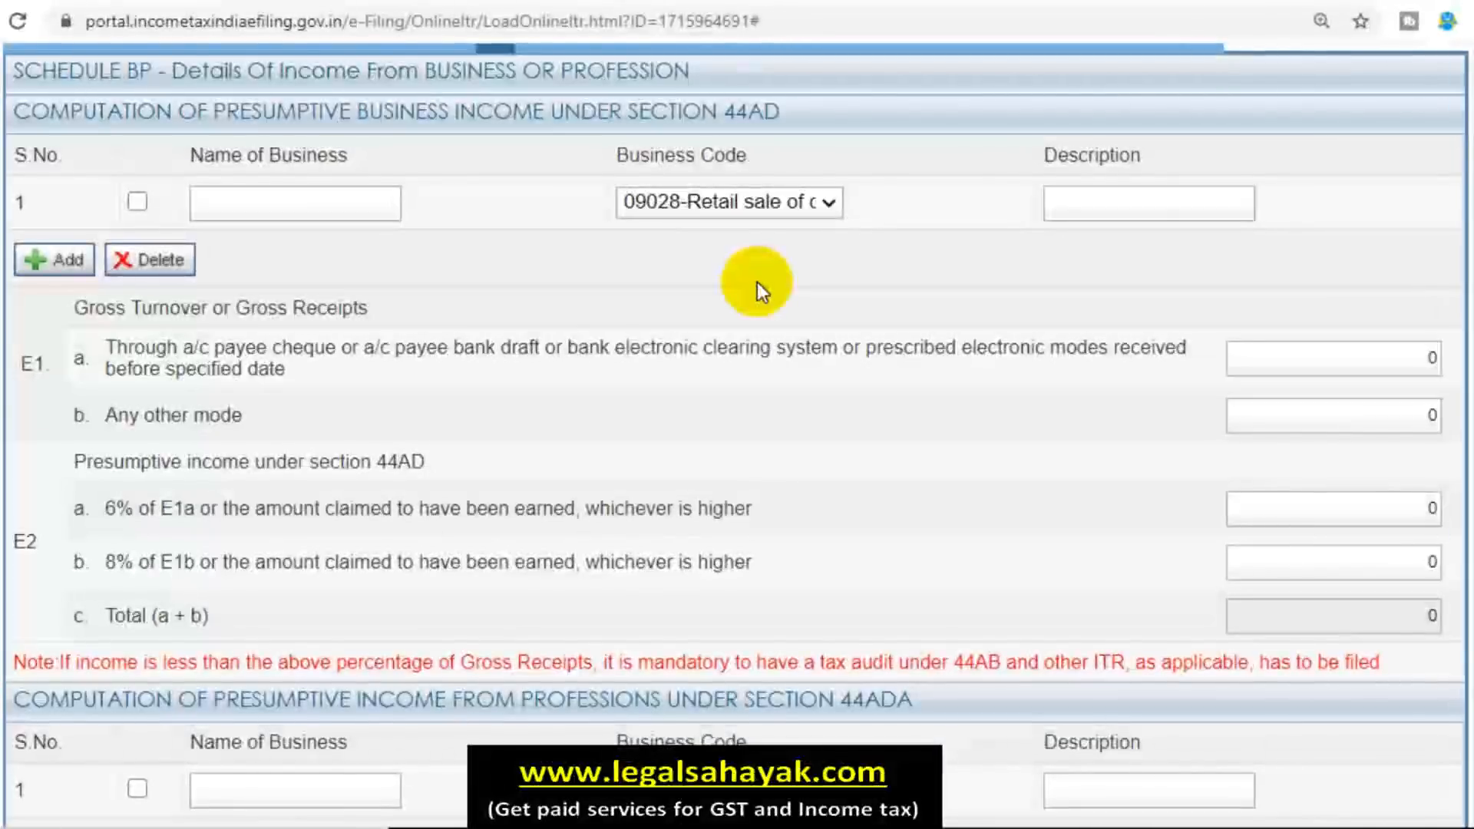
scroll(332, 426, down, 2)
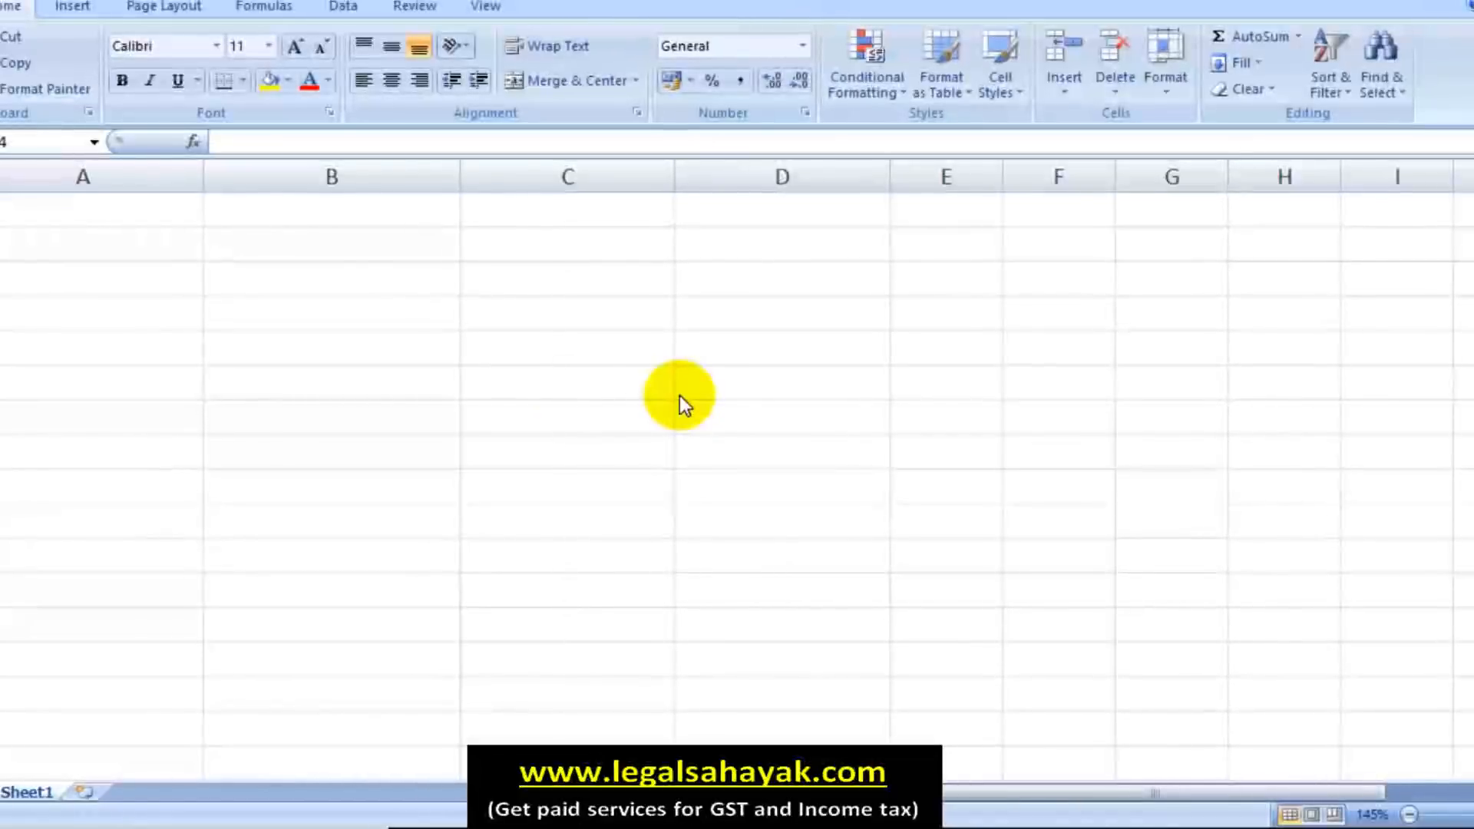
In the blank Excel sheet, enter the labels SALE, OTHER THAN CASH and CASH in cells A1 to A3.
click(64, 246)
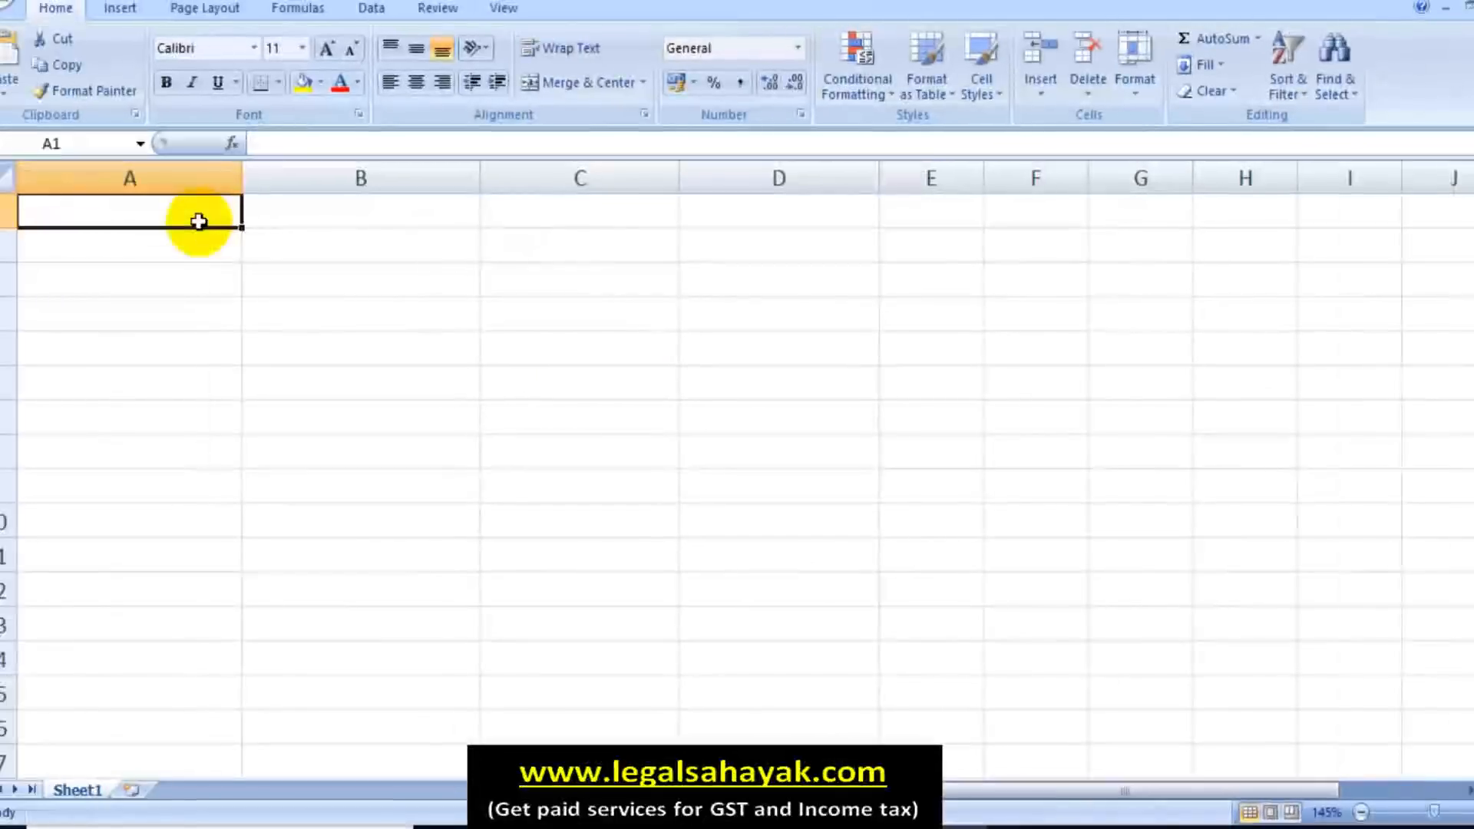
text(SALE)
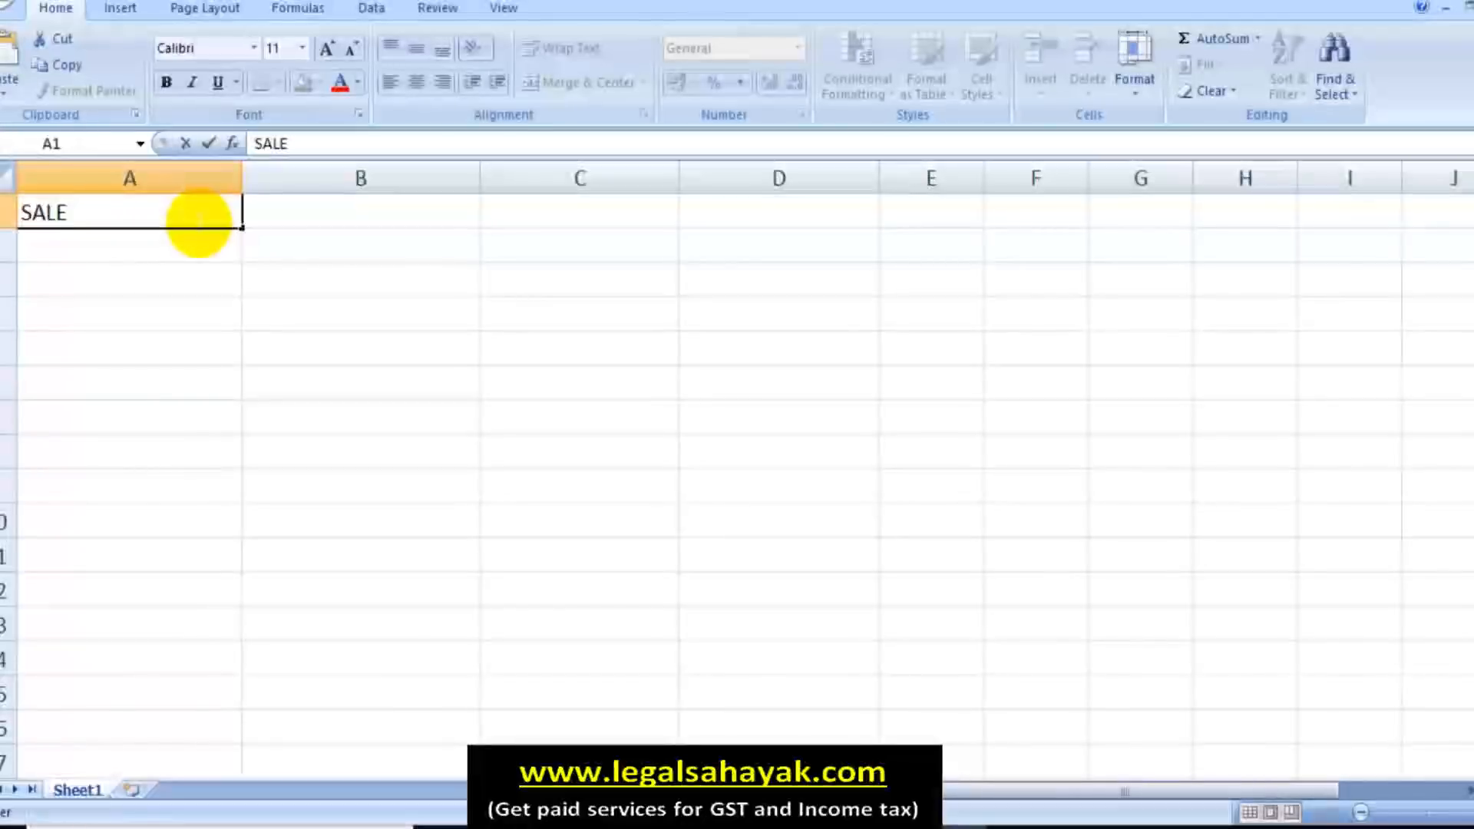
click(190, 241)
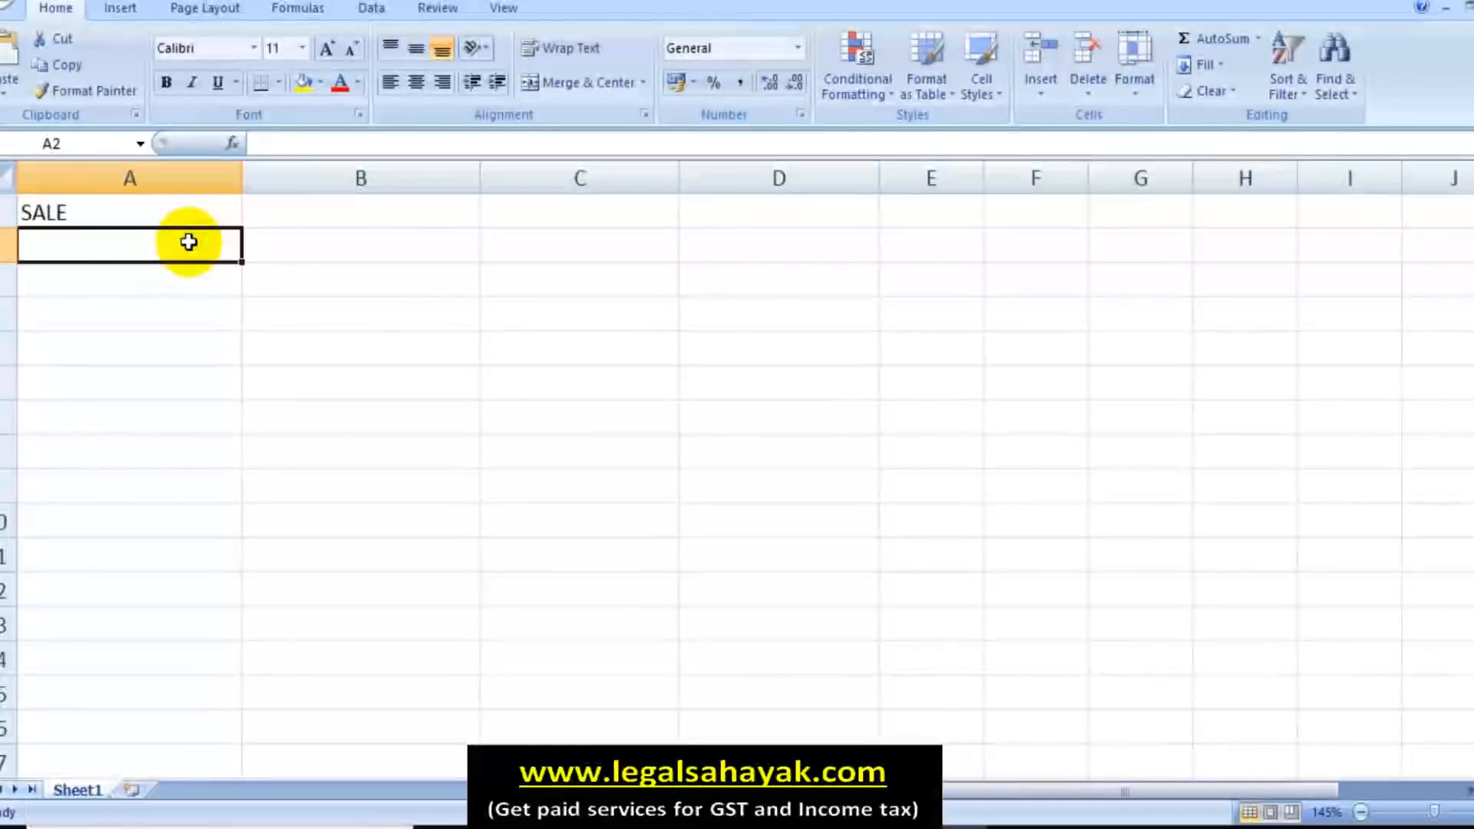
text(OTHER THAN)
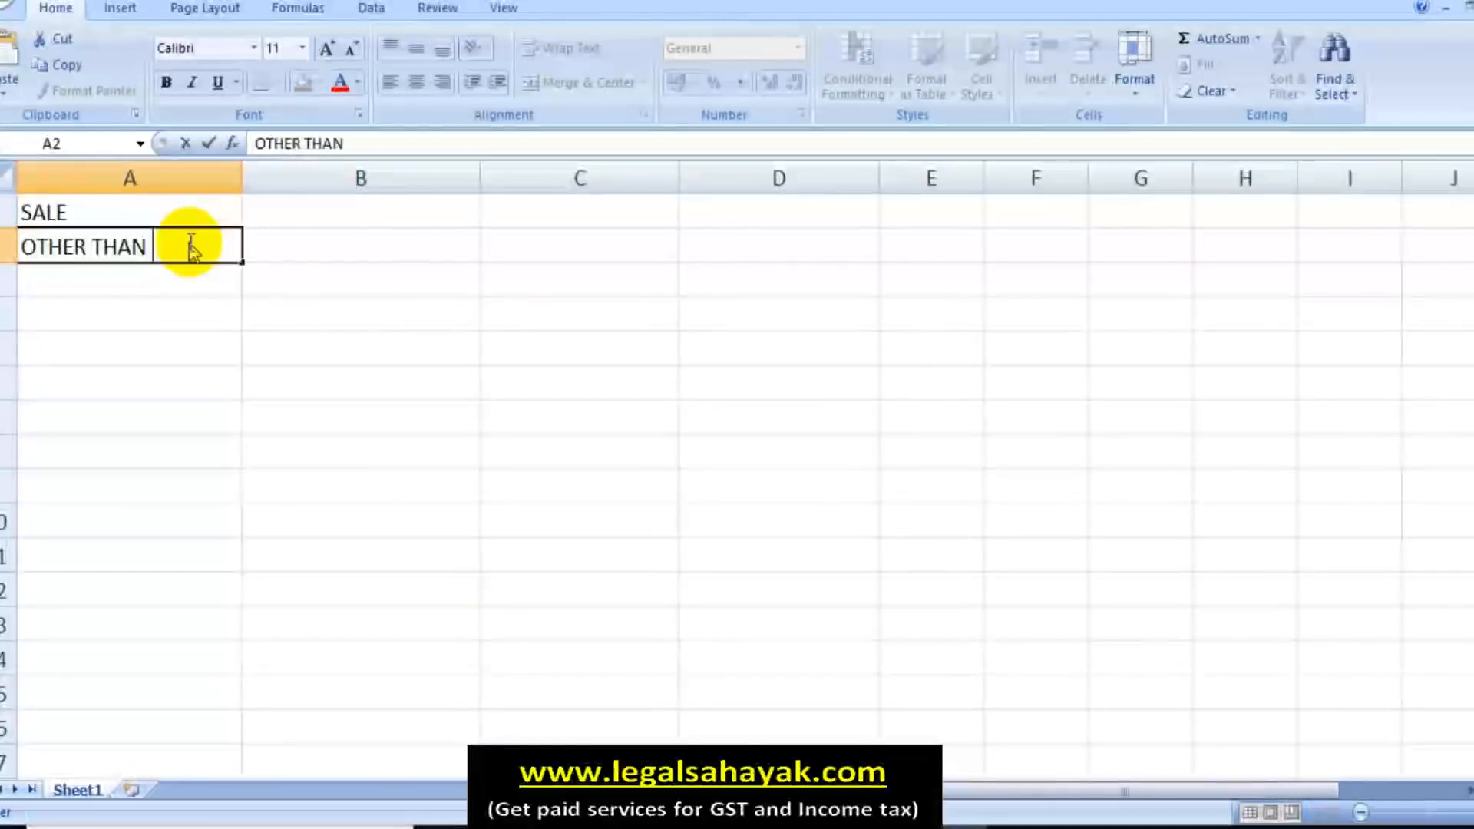
text( CASH)
key(Return)
text(CASH)
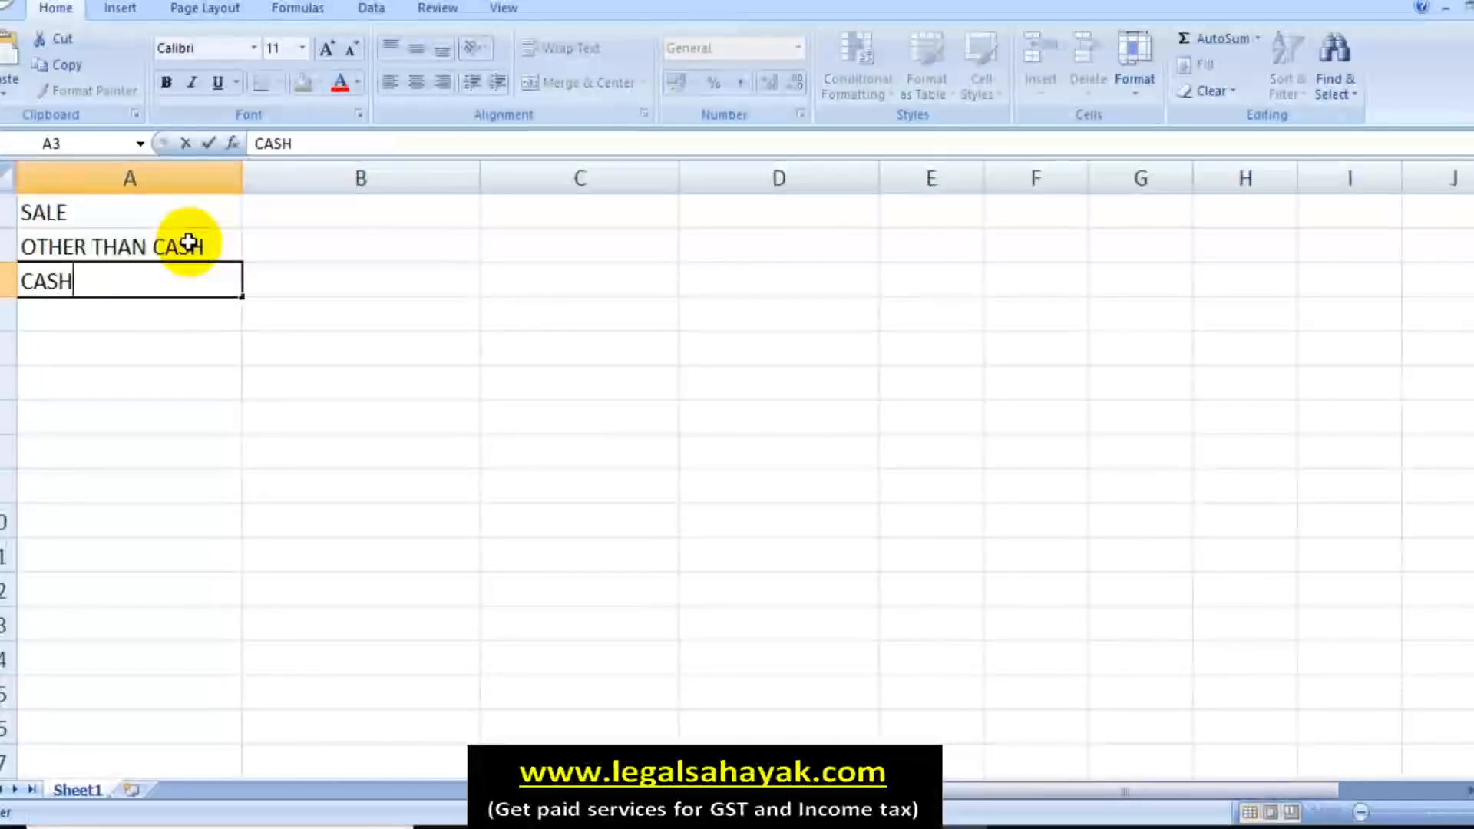
Enter 2000000 as the other-than-cash sales in B2 and 1000000 as the cash sales in B3.
click(308, 238)
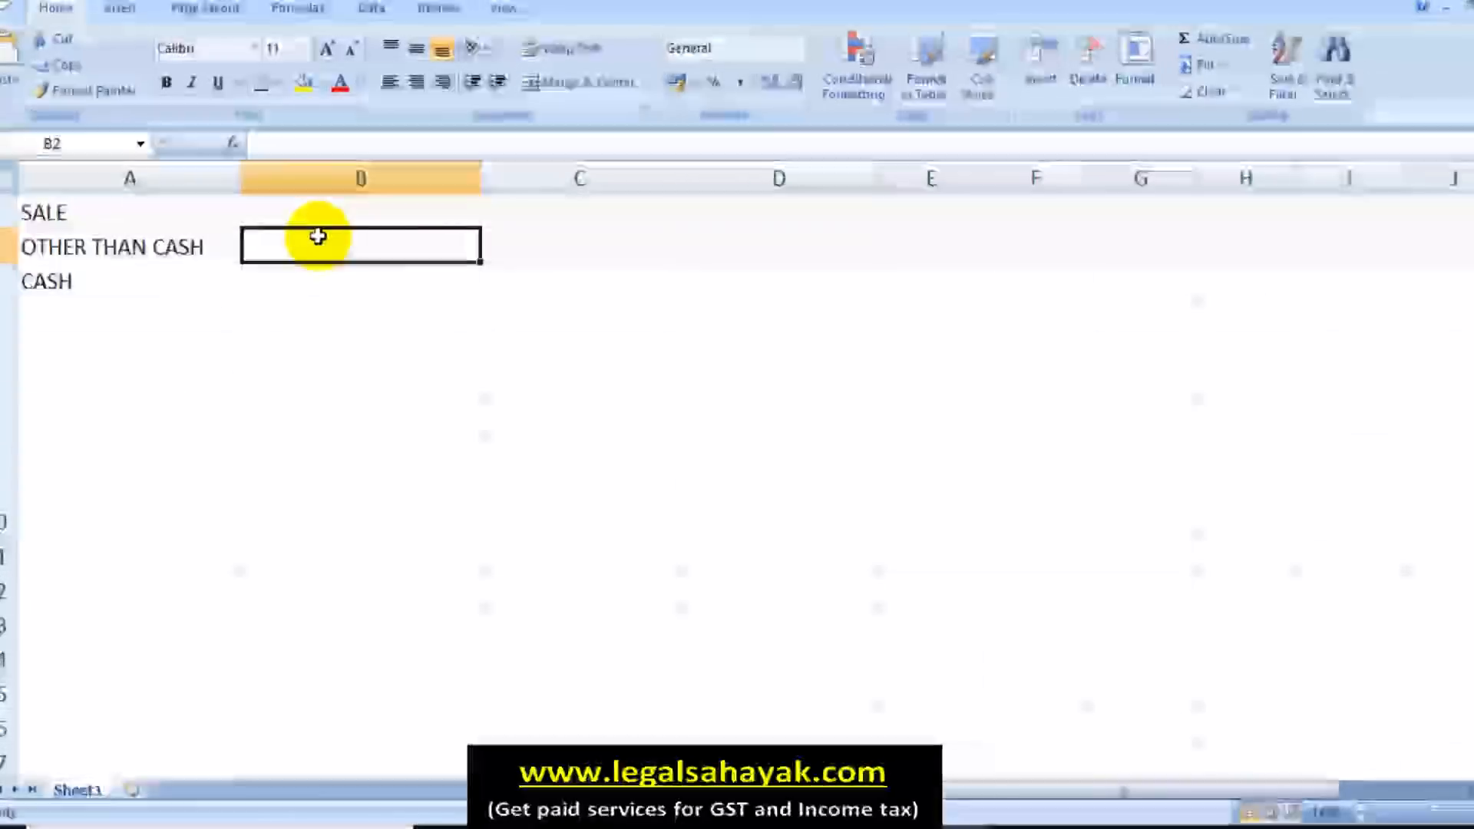
text(2000000)
key(Return)
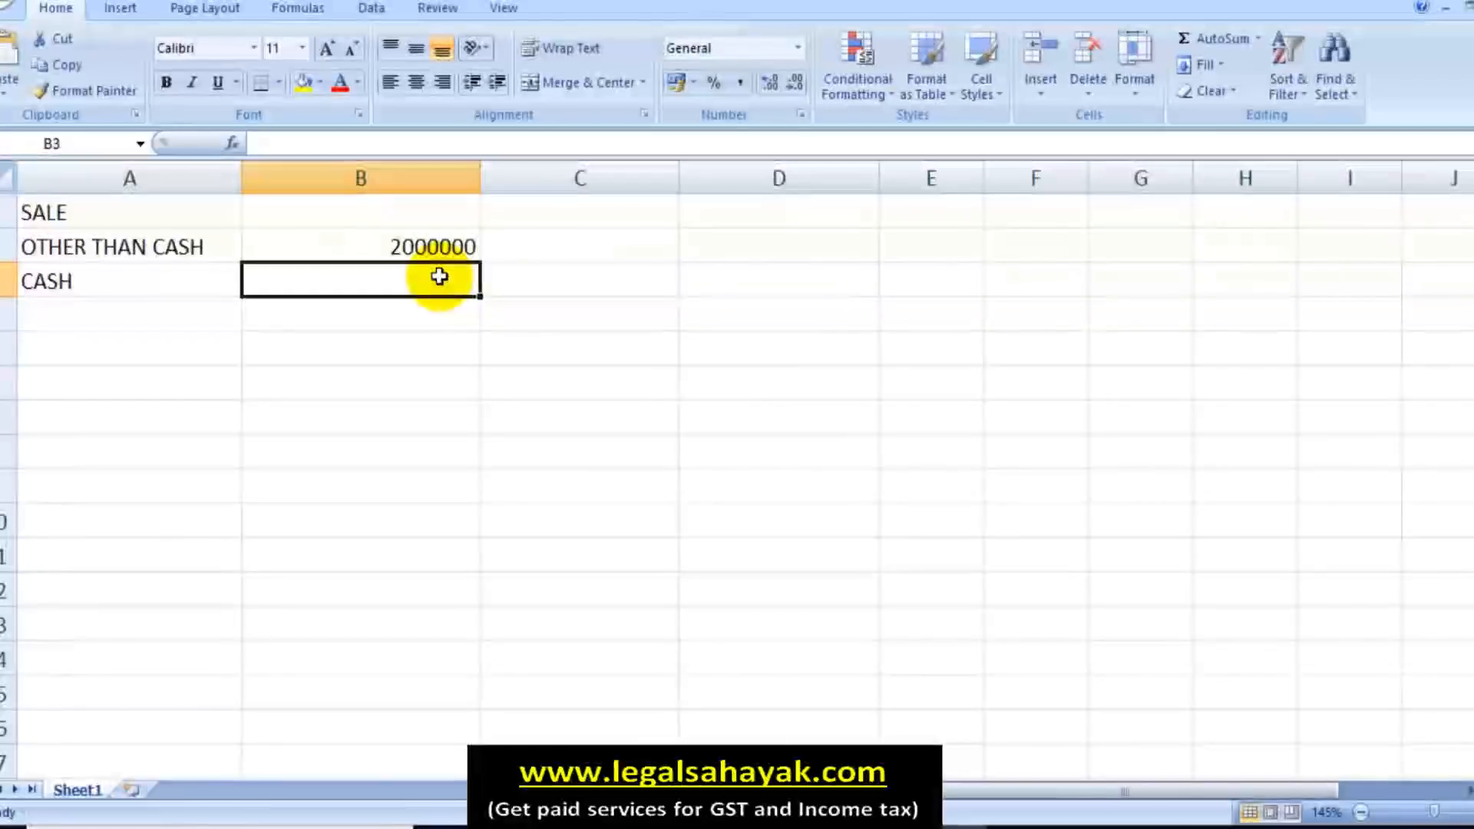
text(1000000)
key(Return)
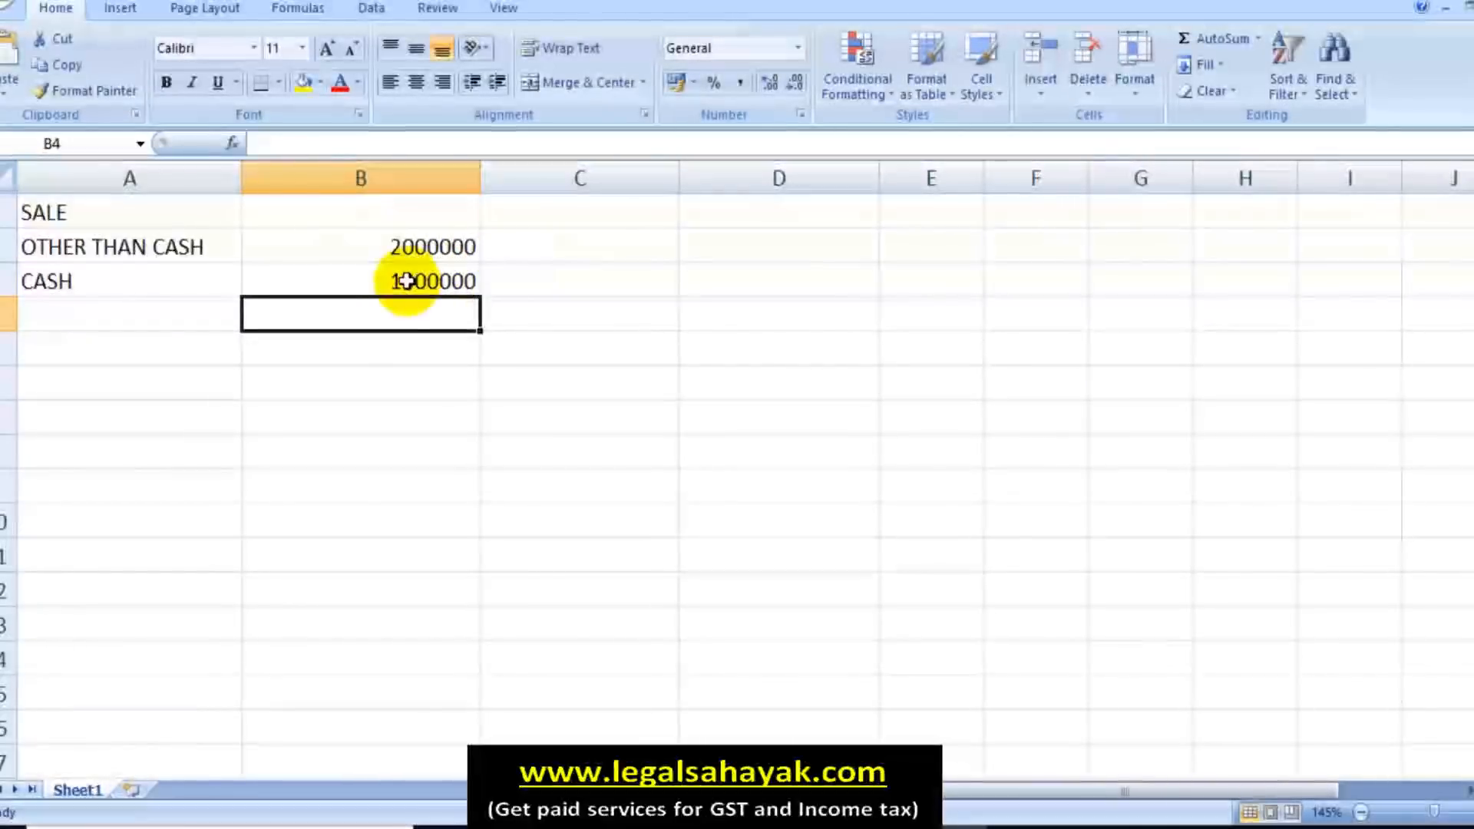
In C2, calculate 6% of the other-than-cash sales with the formula +B2*6%.
click(572, 243)
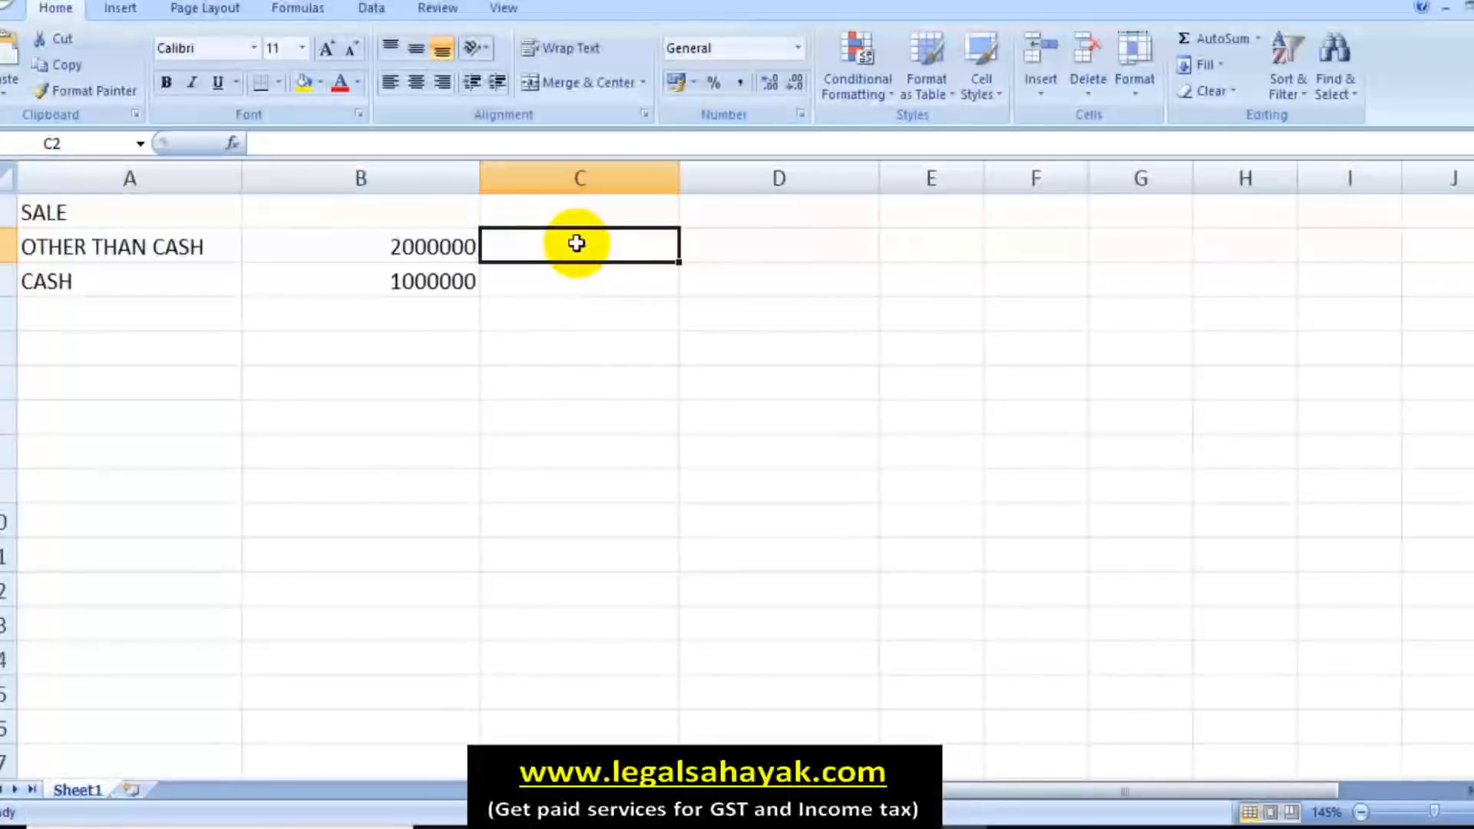
text(+)
key(Left)
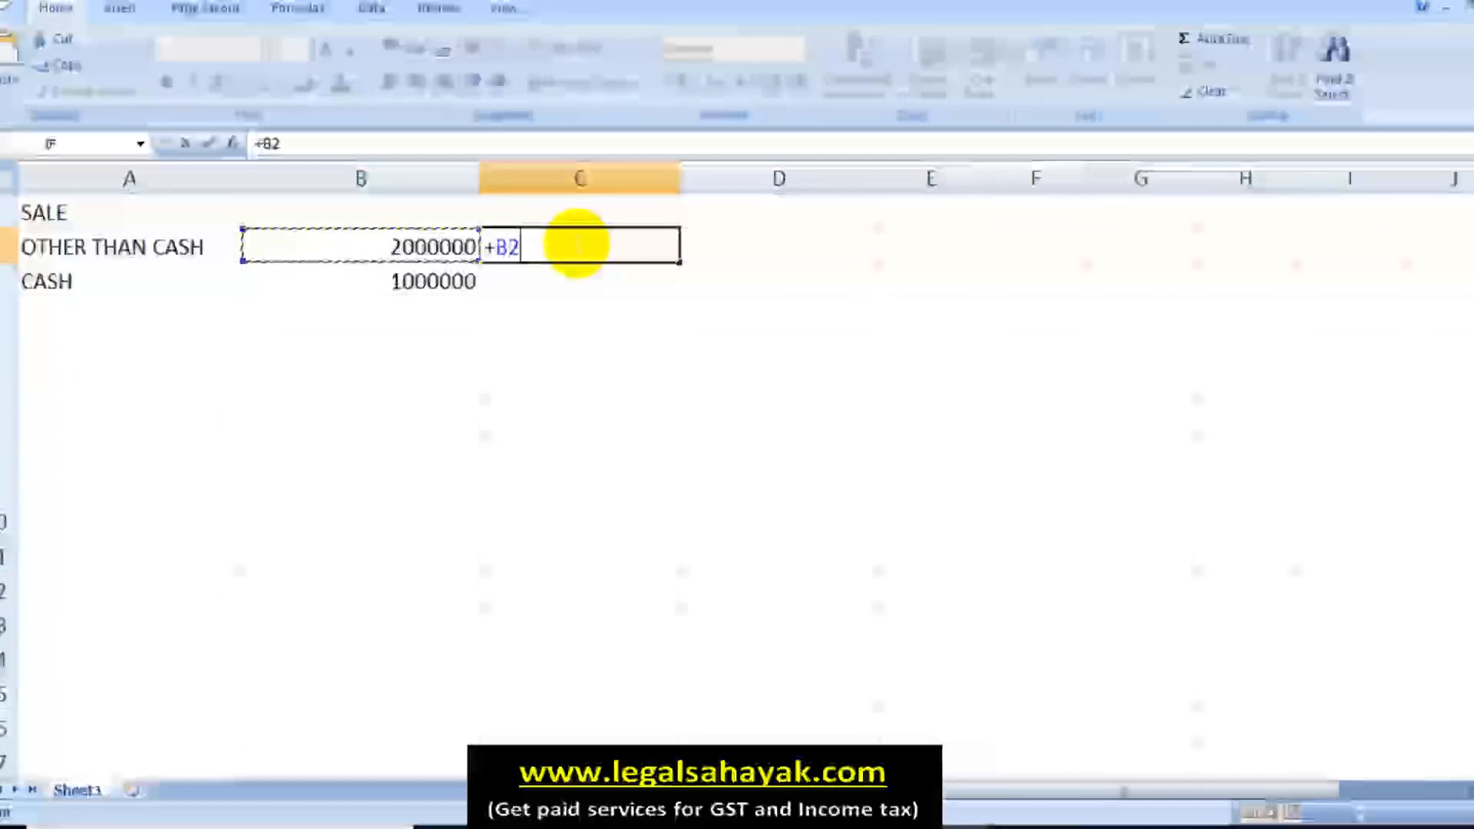
text(*6%)
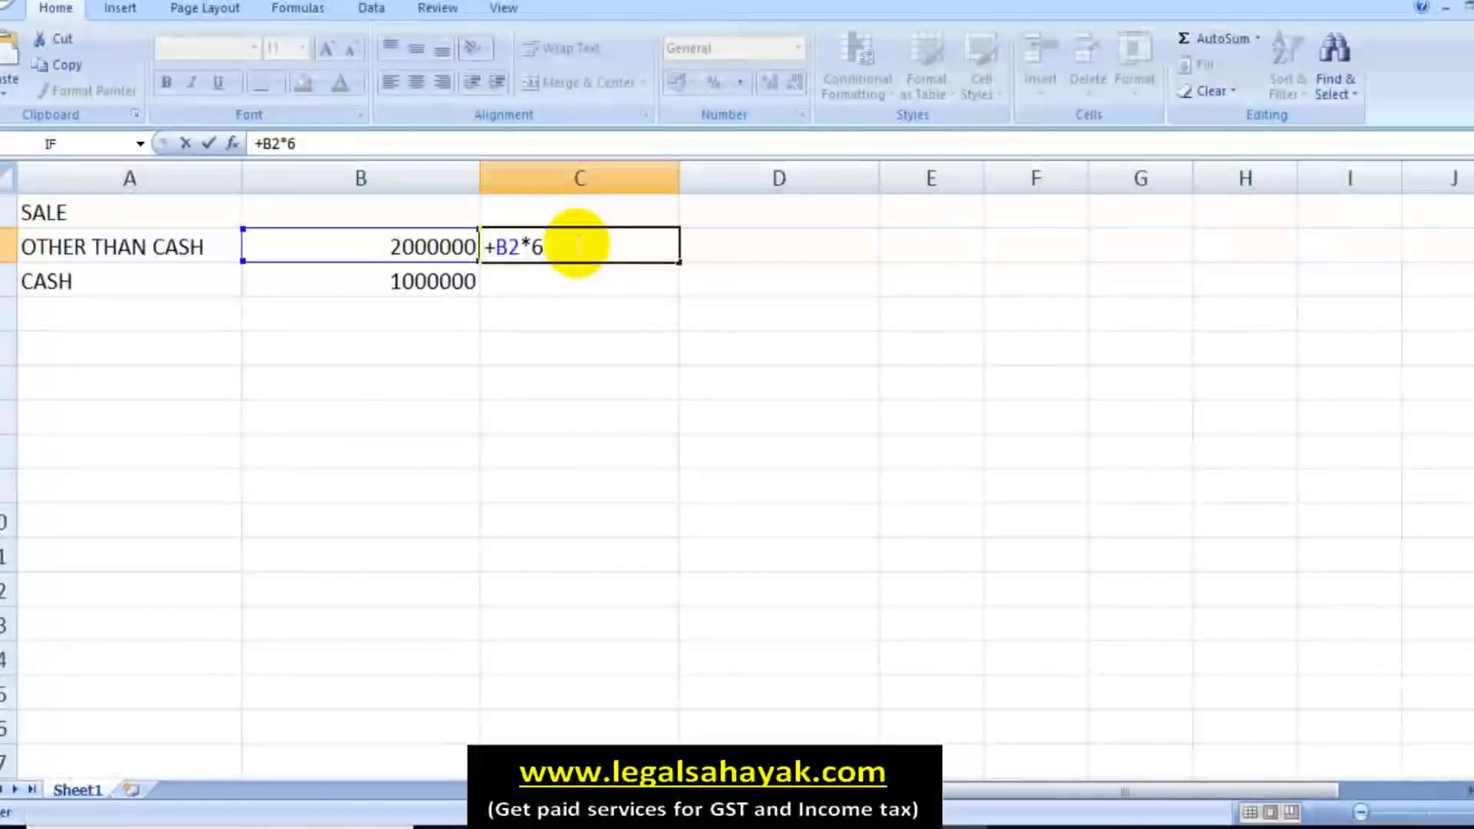
key(Return)
click(579, 239)
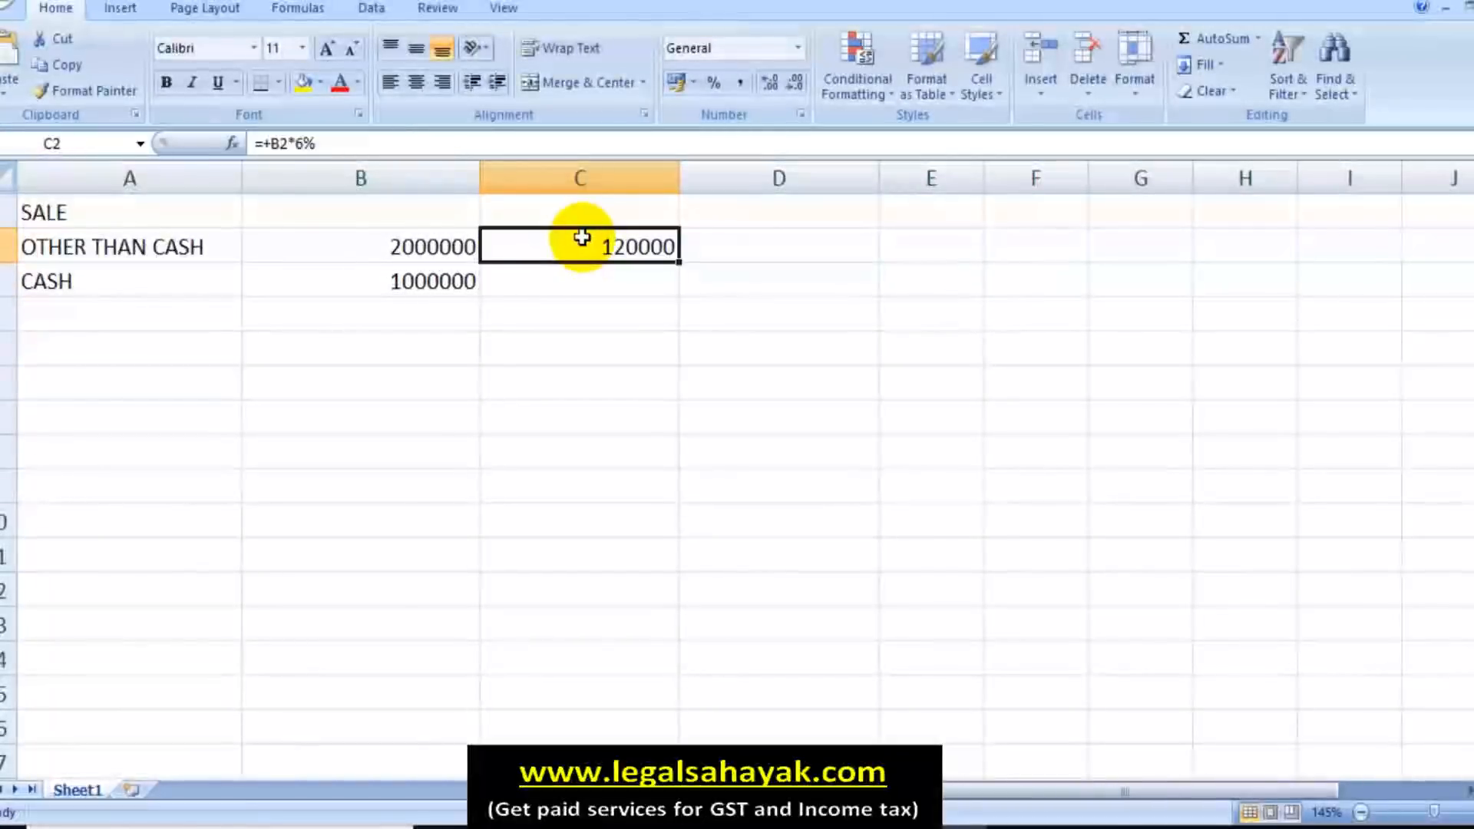
Enter 150000 in D2 as the income claimed on the other-than-cash sales.
click(713, 251)
text(15)
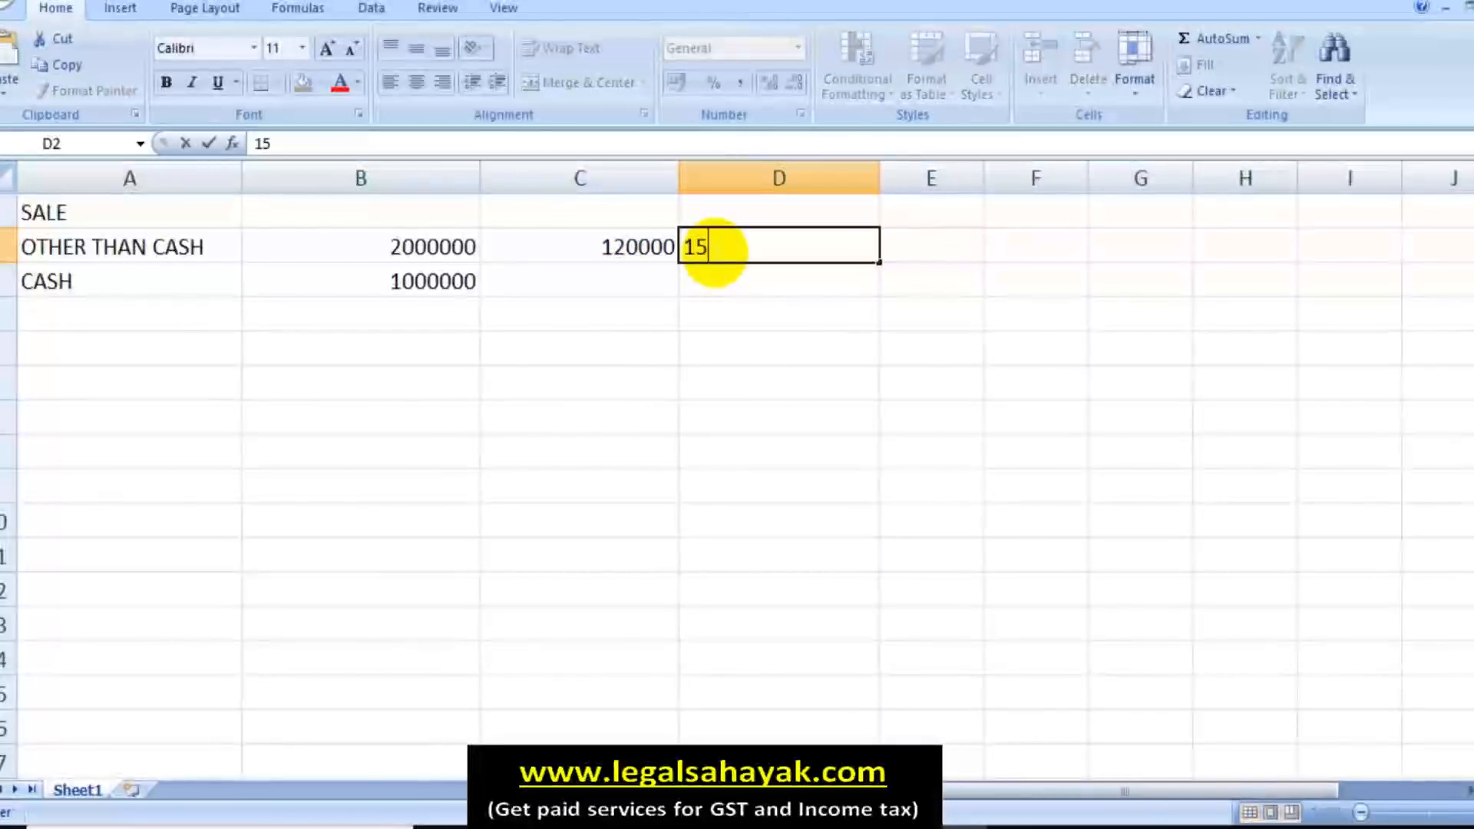
text(0000)
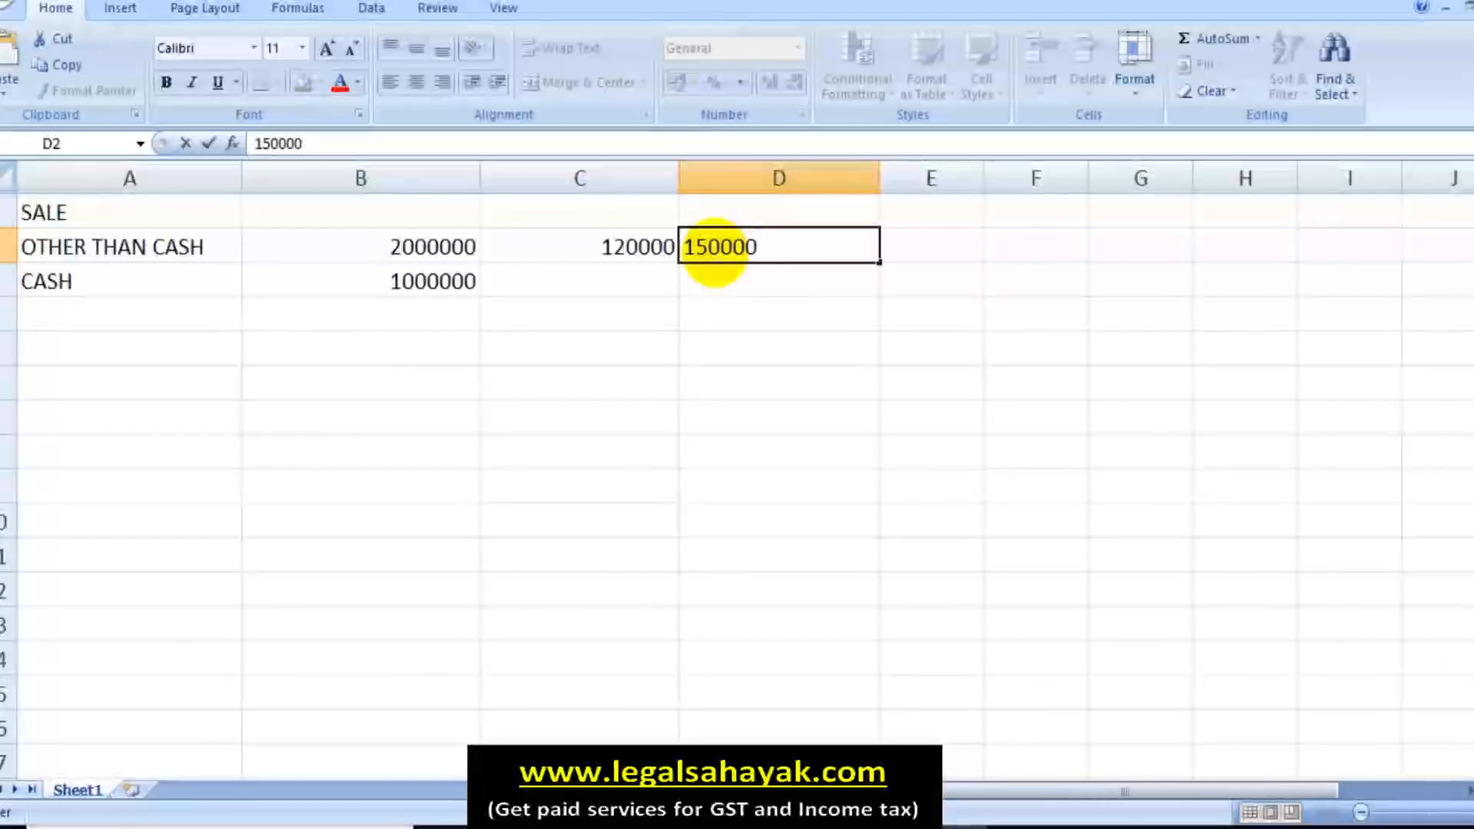
key(Return)
In C3, calculate 8% of the cash sales with the formula +B3*8%.
key(Left)
text(+)
key(Left)
text(*8%)
key(Return)
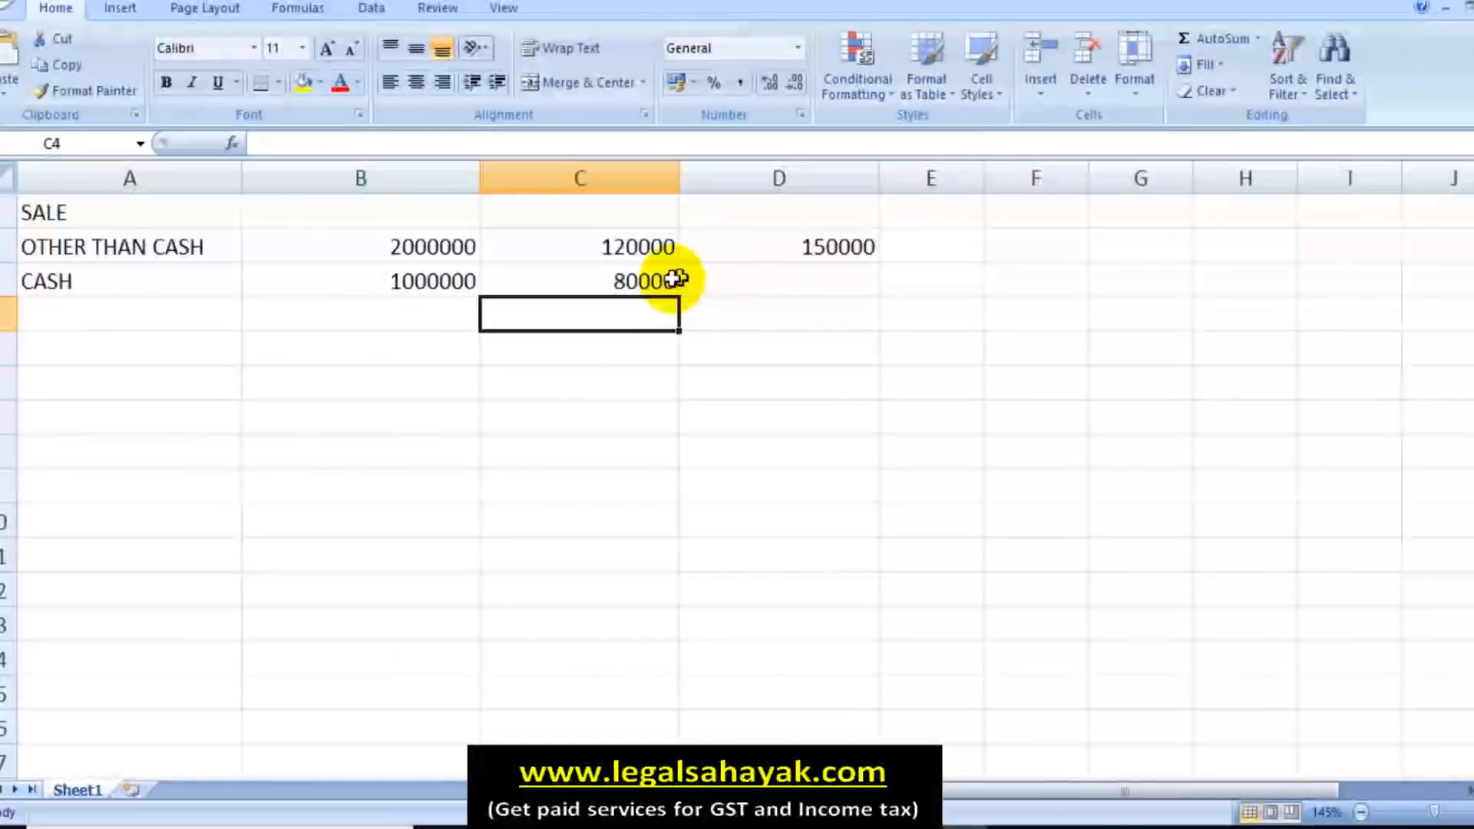
Enter 100000 in D3 as the income claimed on the cash sales.
click(650, 281)
click(756, 278)
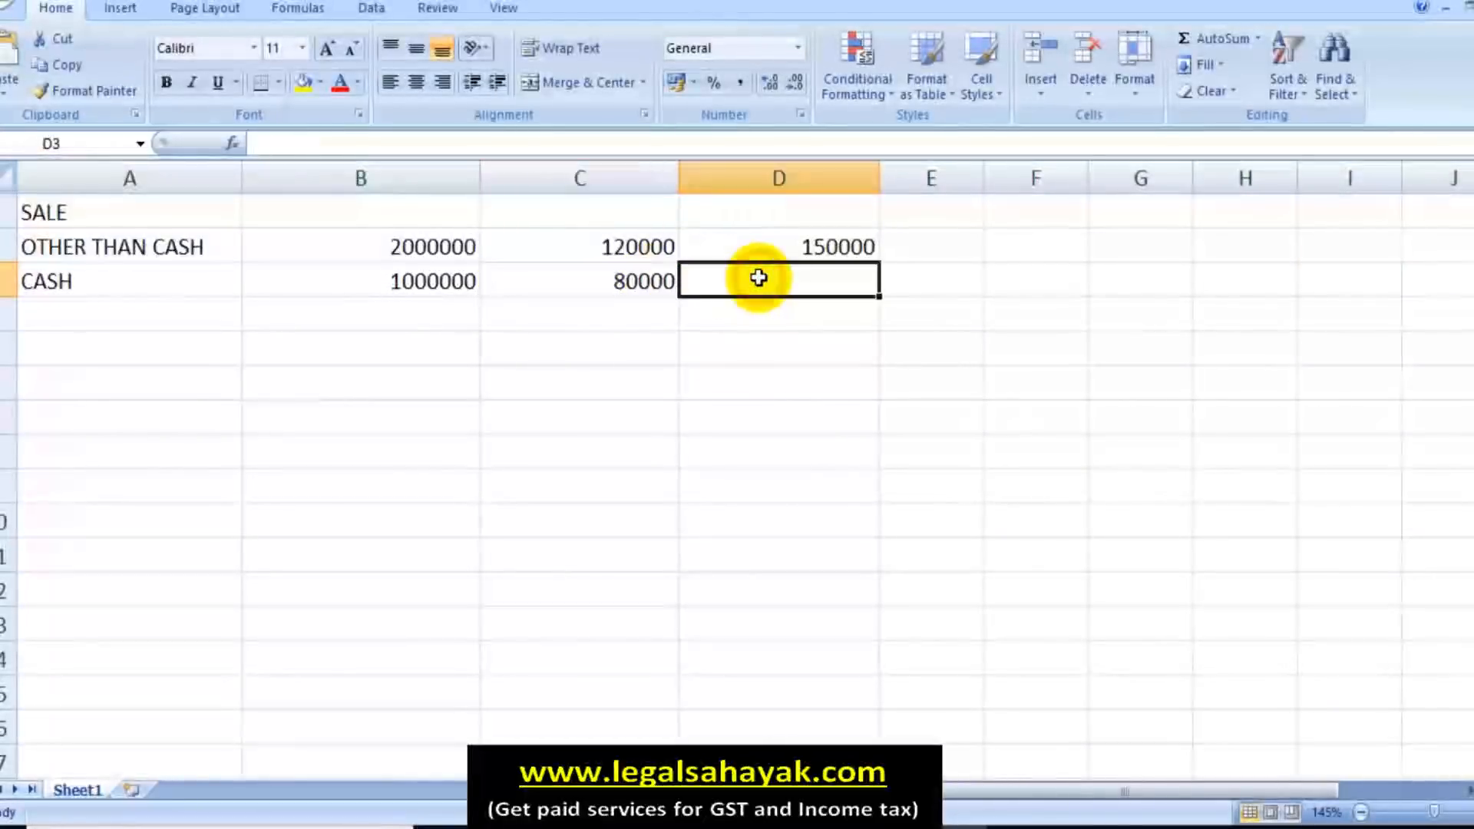
text(100000)
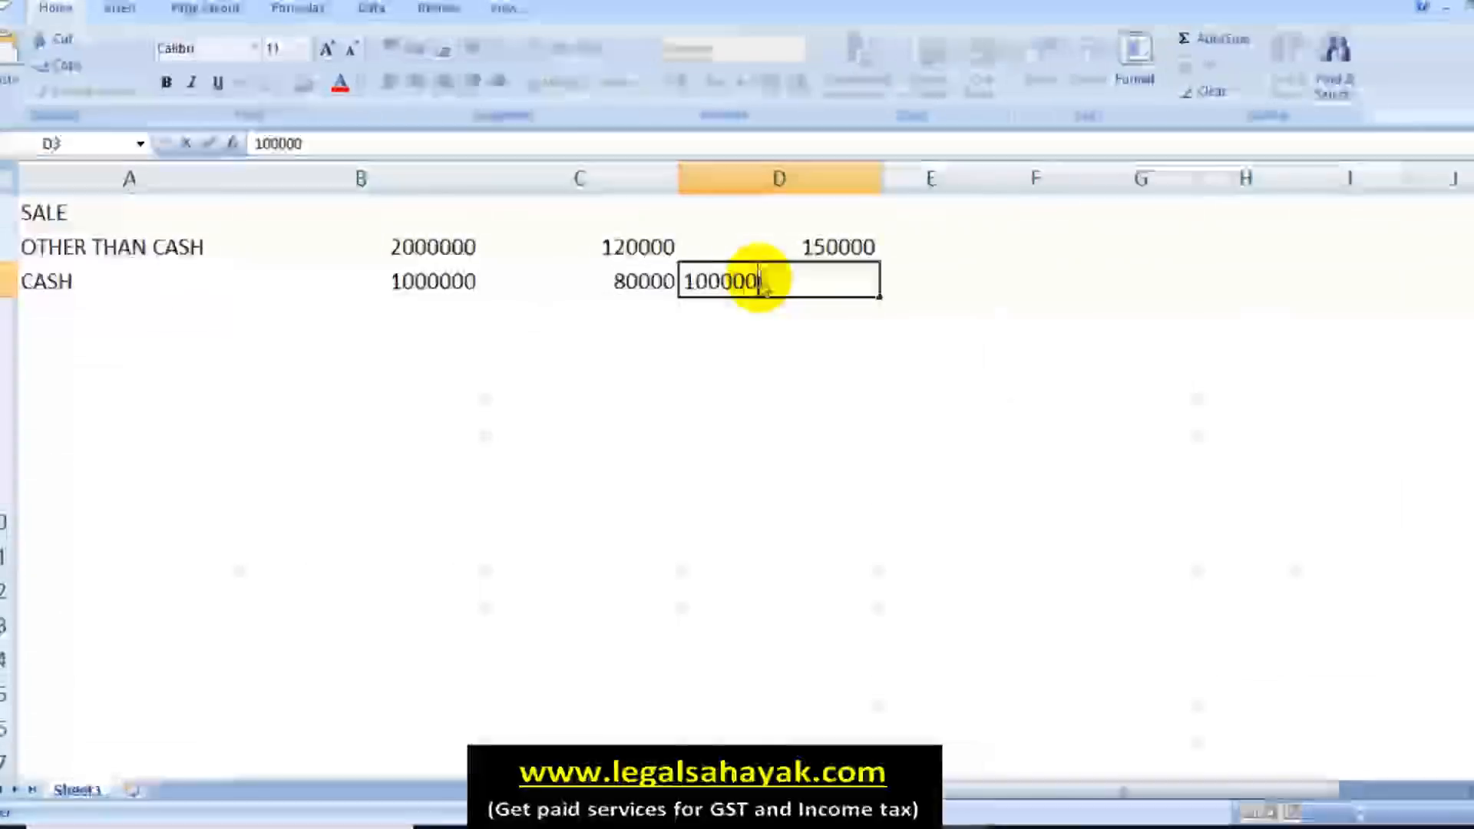
click(767, 381)
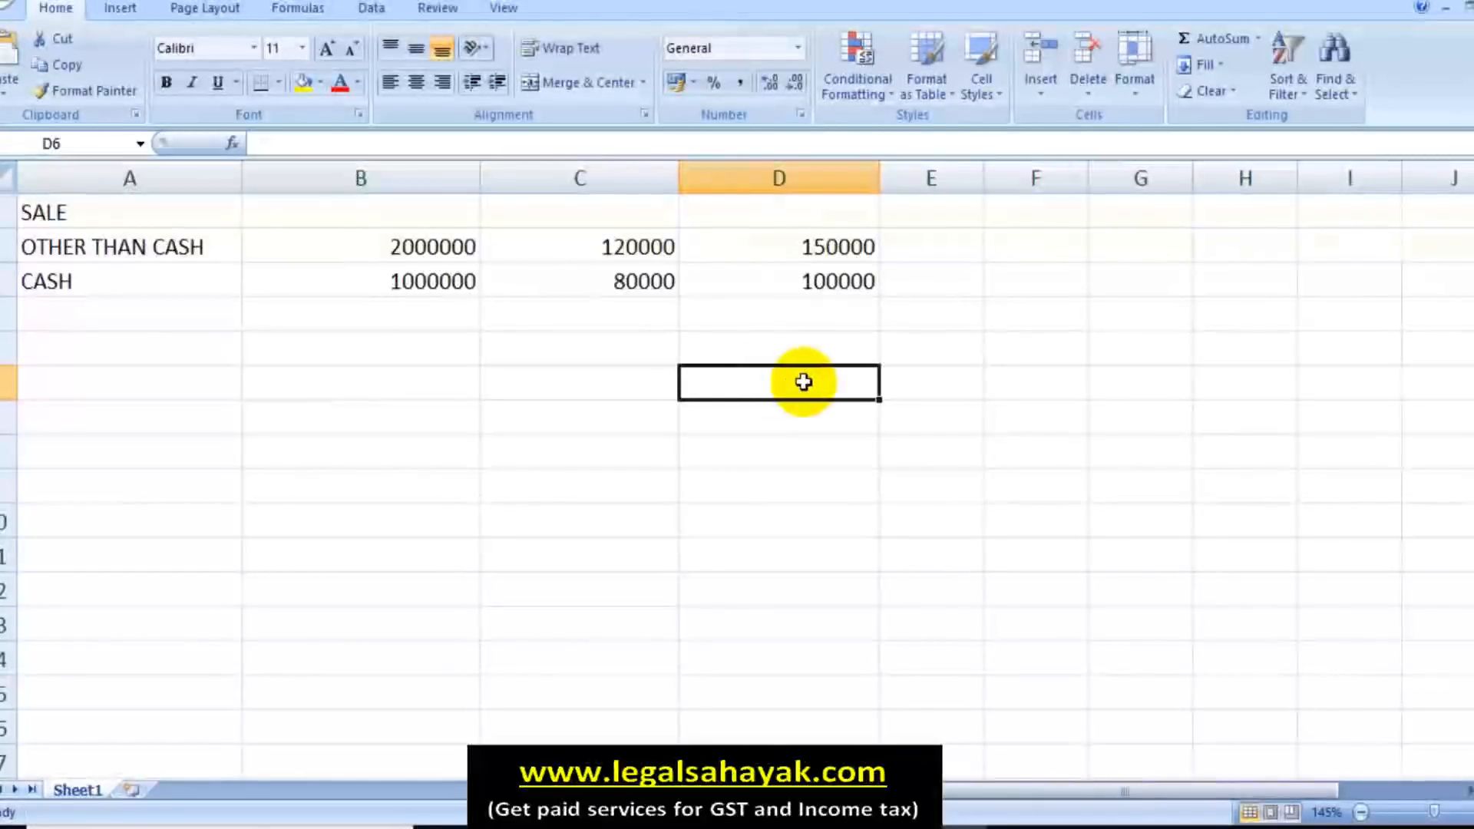
Compare the 6% and 8% minimum incomes in column C with the claimed incomes in column D and the sales in column B.
click(620, 245)
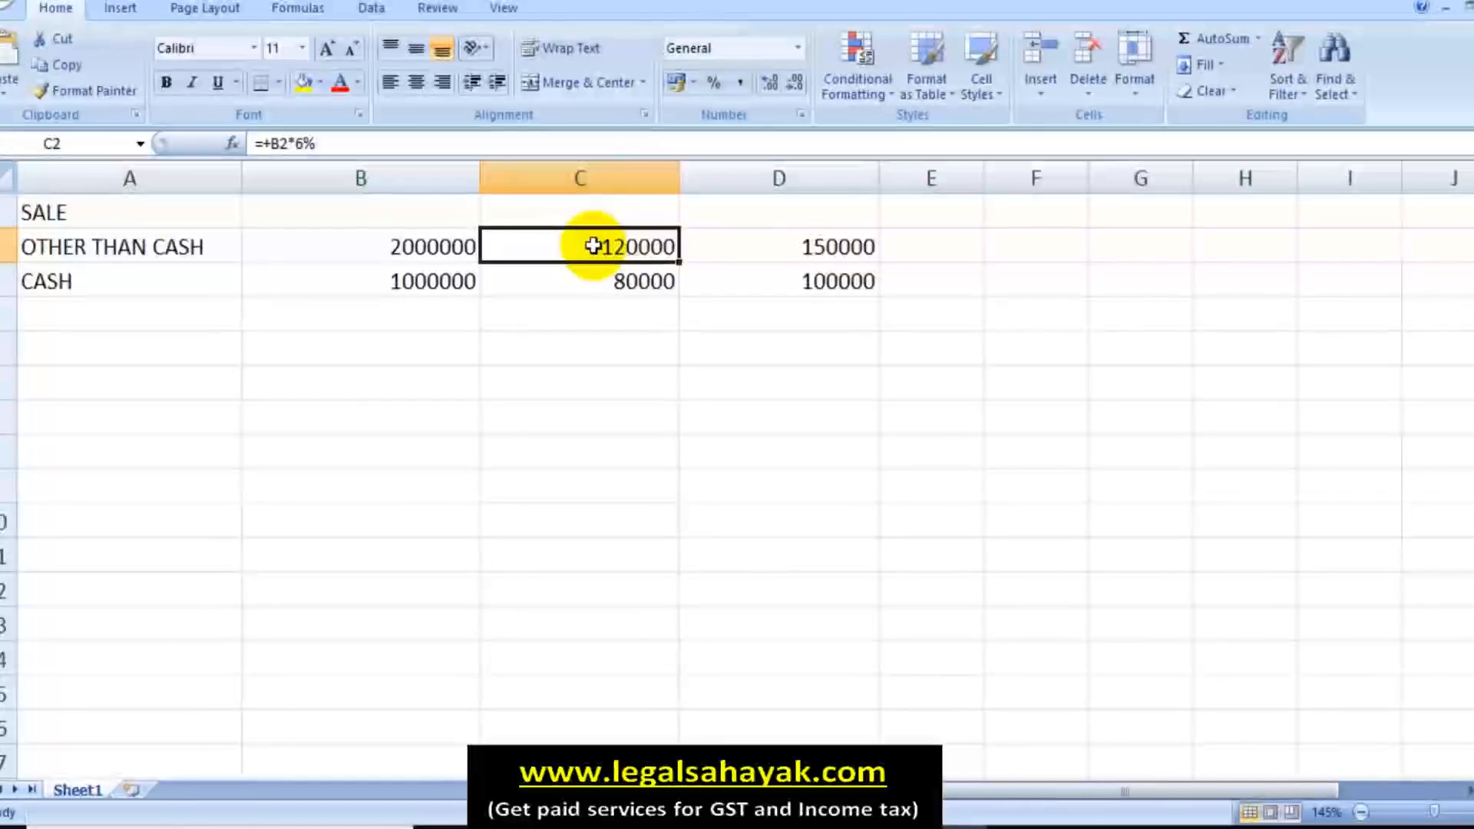
drag(593, 245, 592, 279)
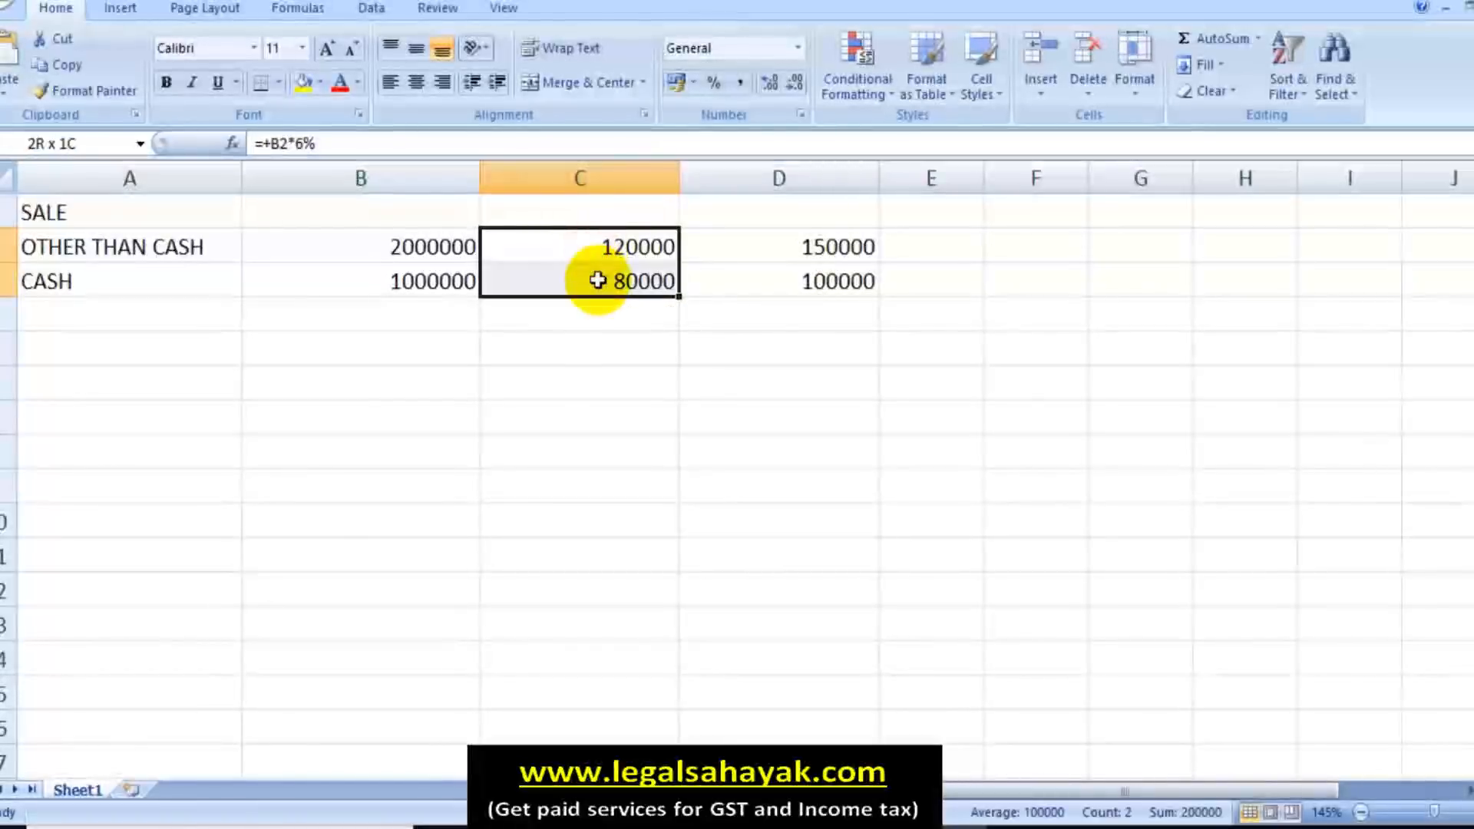
click(705, 334)
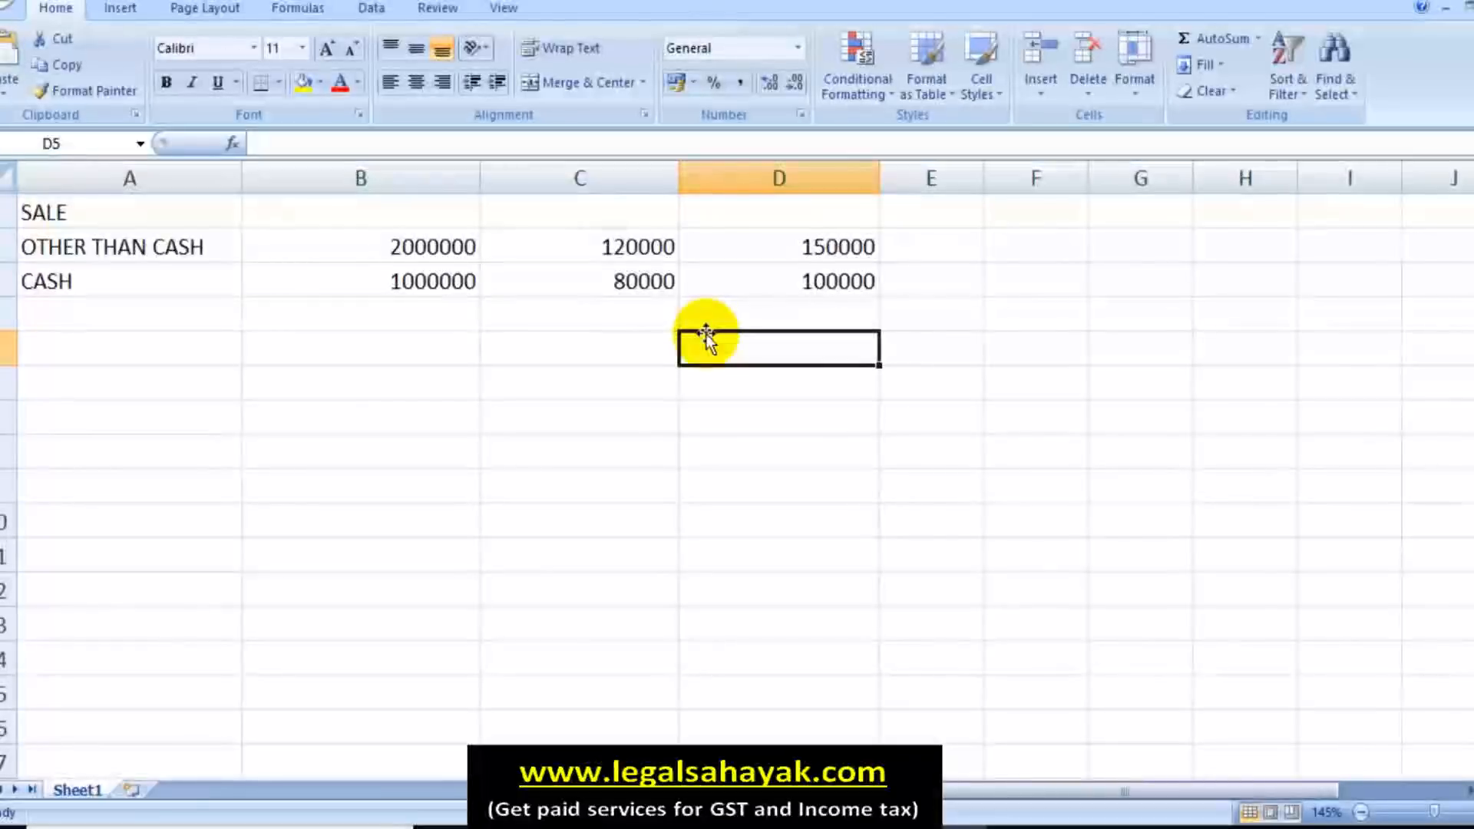
click(782, 246)
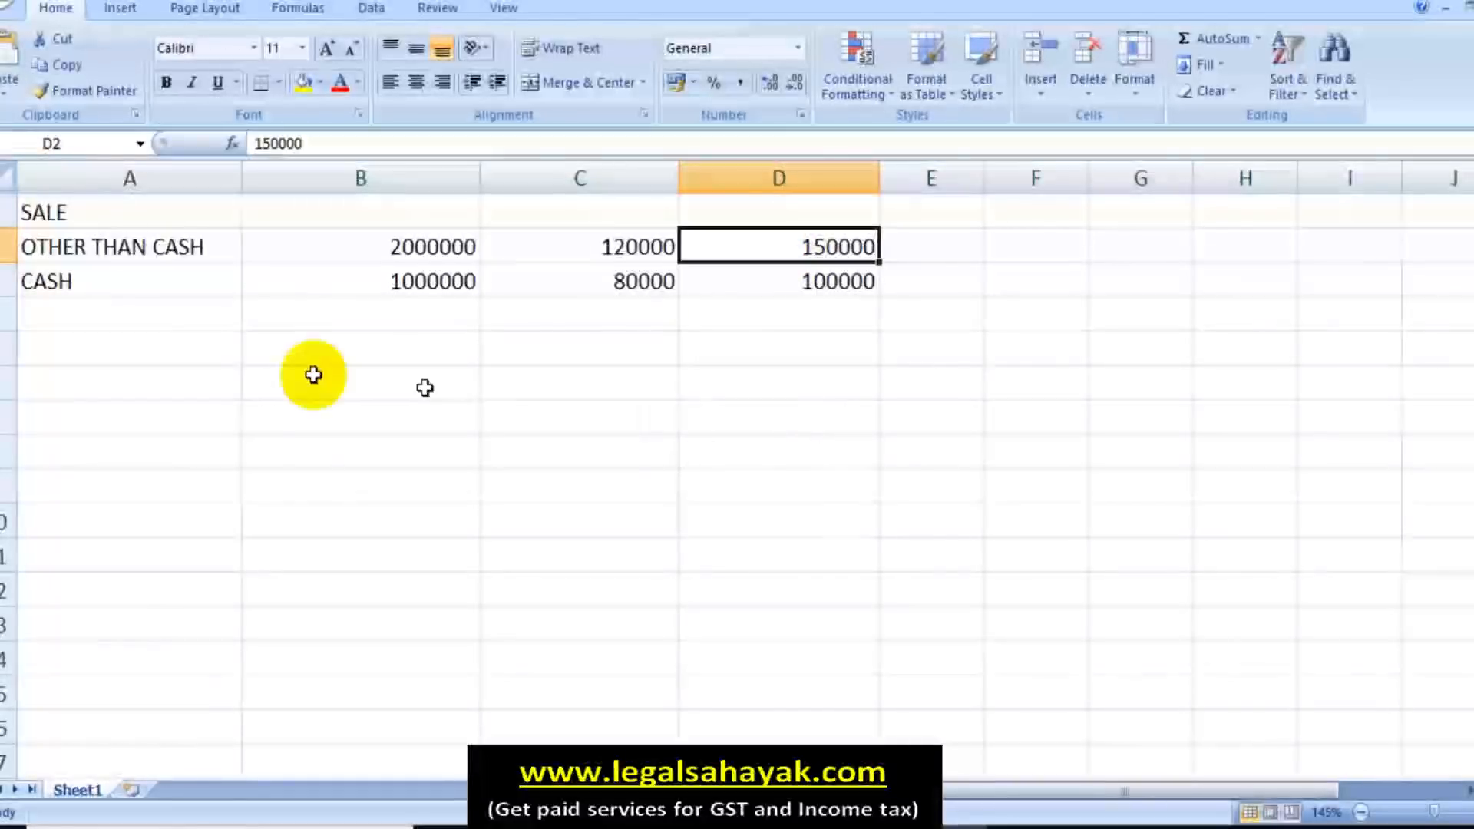
drag(366, 241, 362, 272)
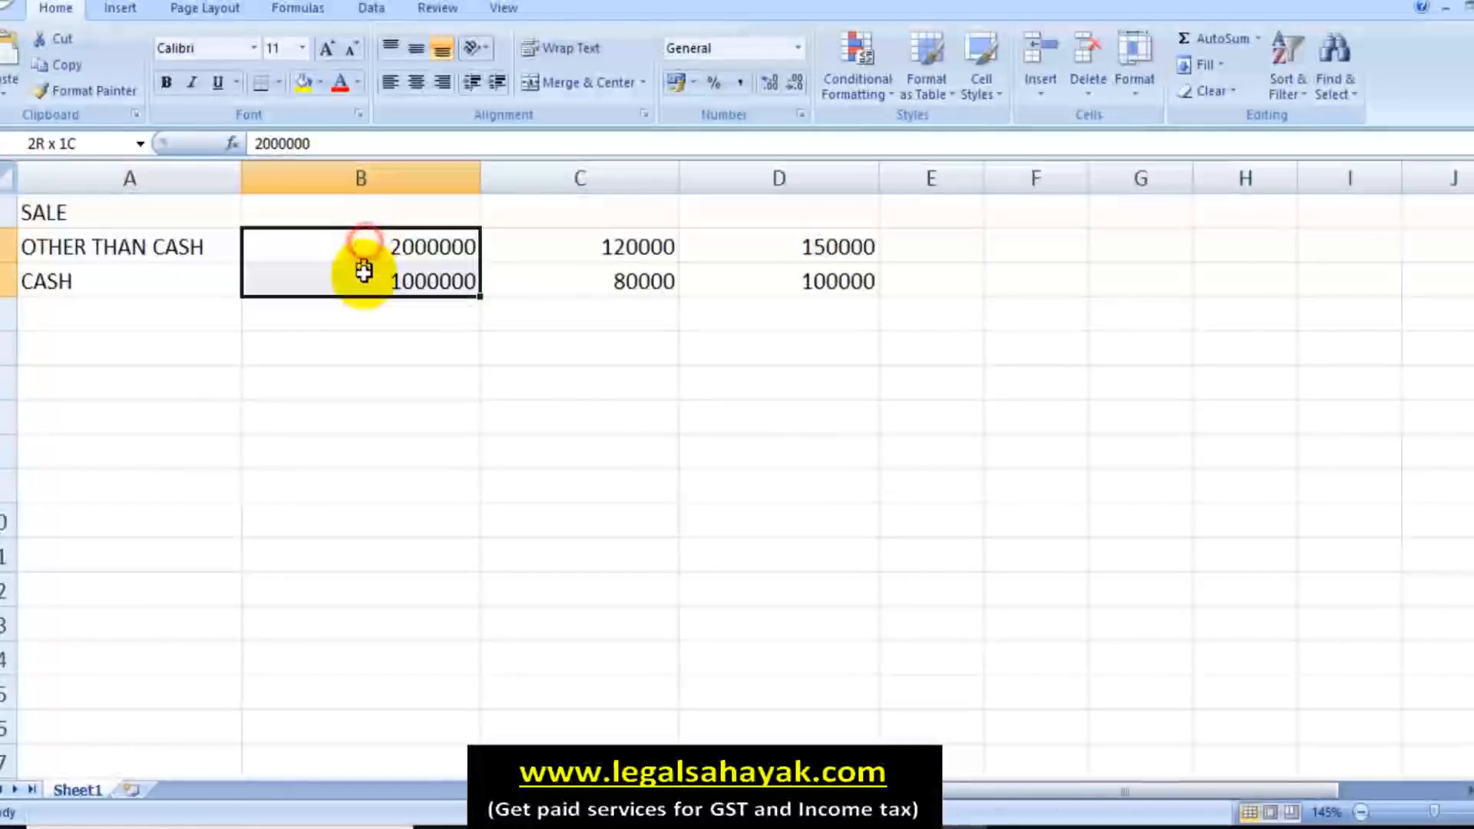
click(453, 344)
click(182, 246)
click(338, 240)
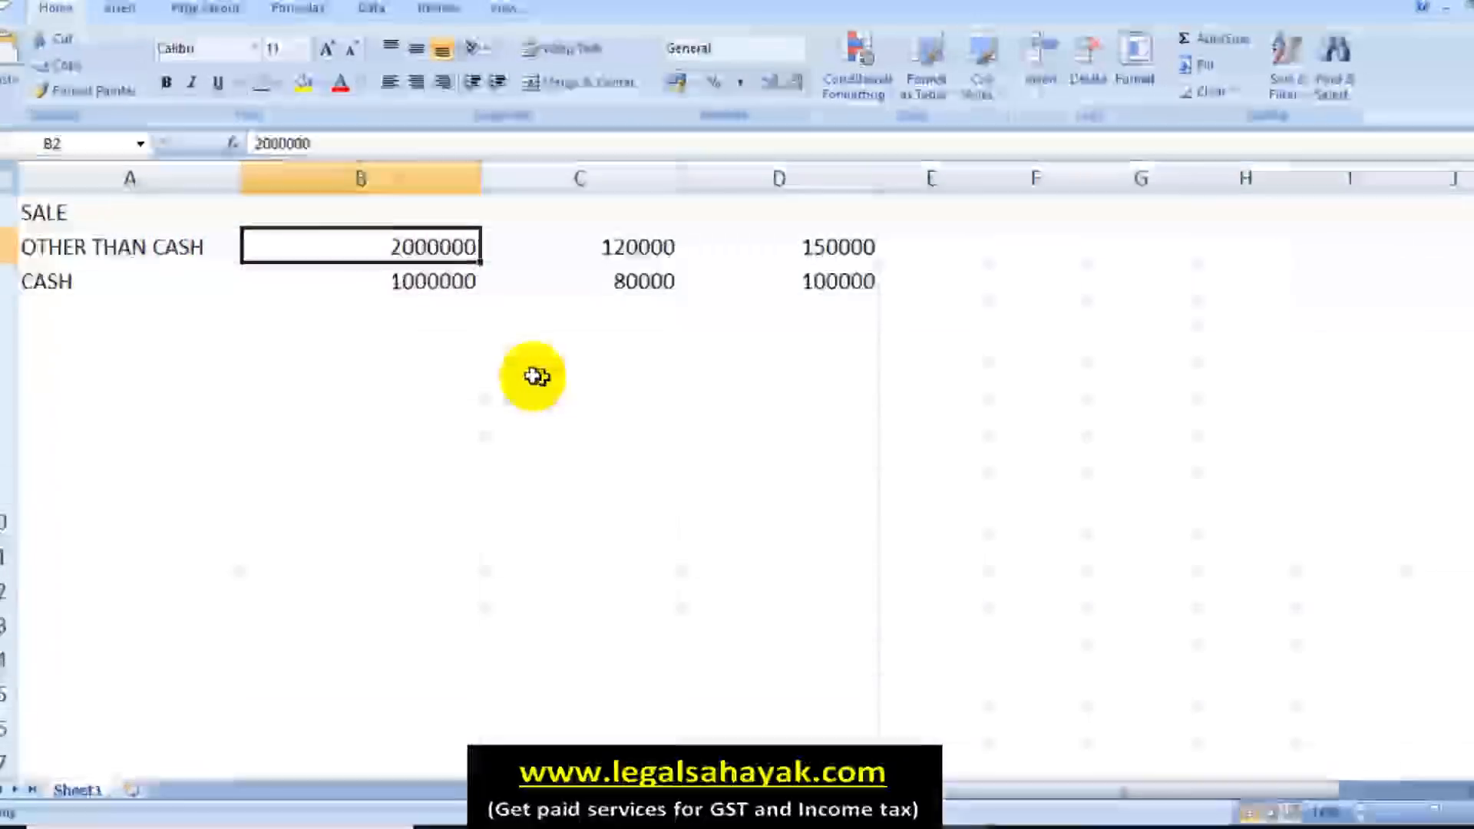
click(325, 286)
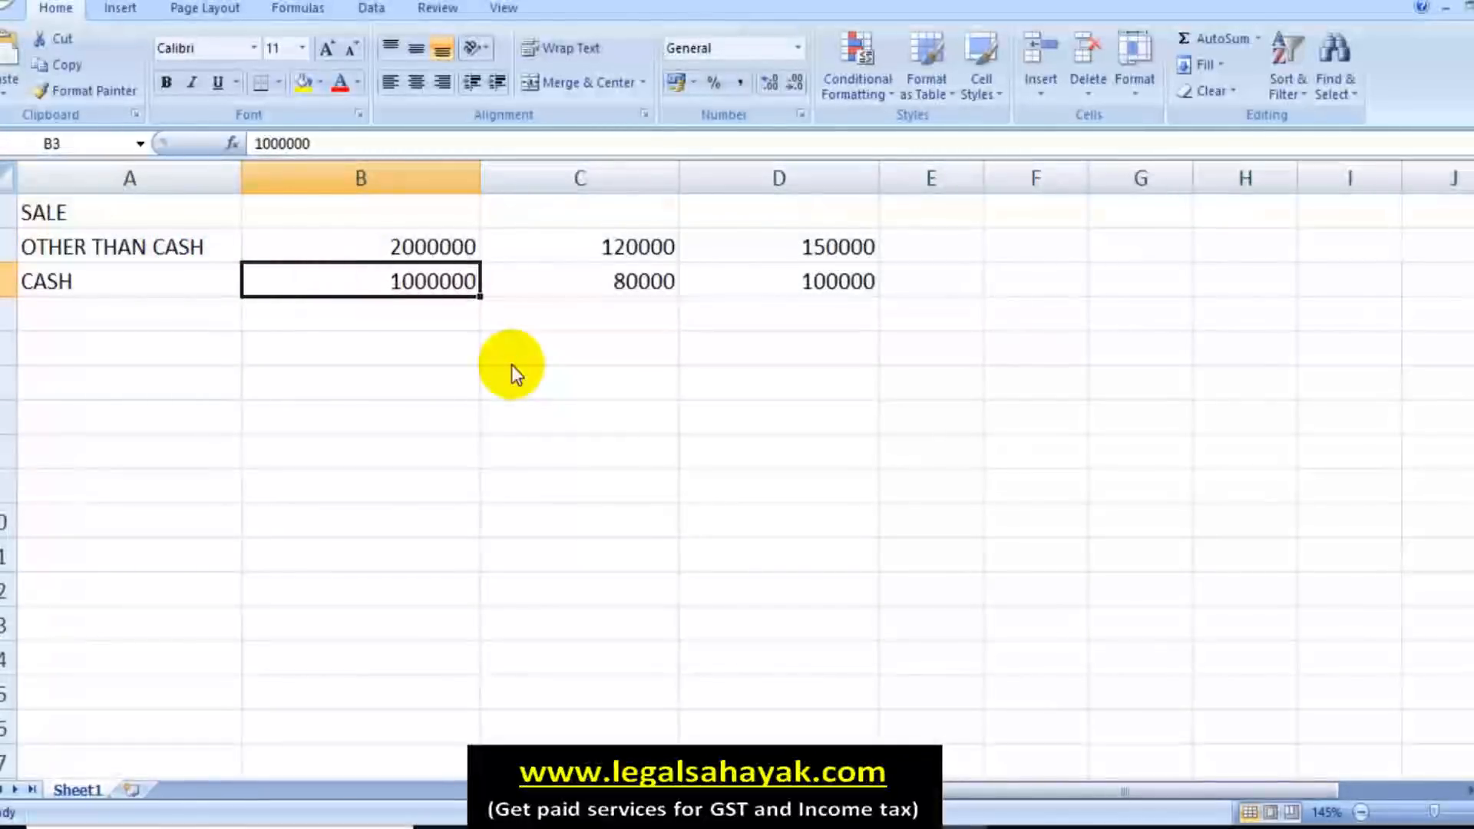
Switch to the ITR-4 form in the browser and set gross turnover E1a to 2000000 and E1b, any other mode, to 1000000.
key(alt+Tab)
click(1350, 242)
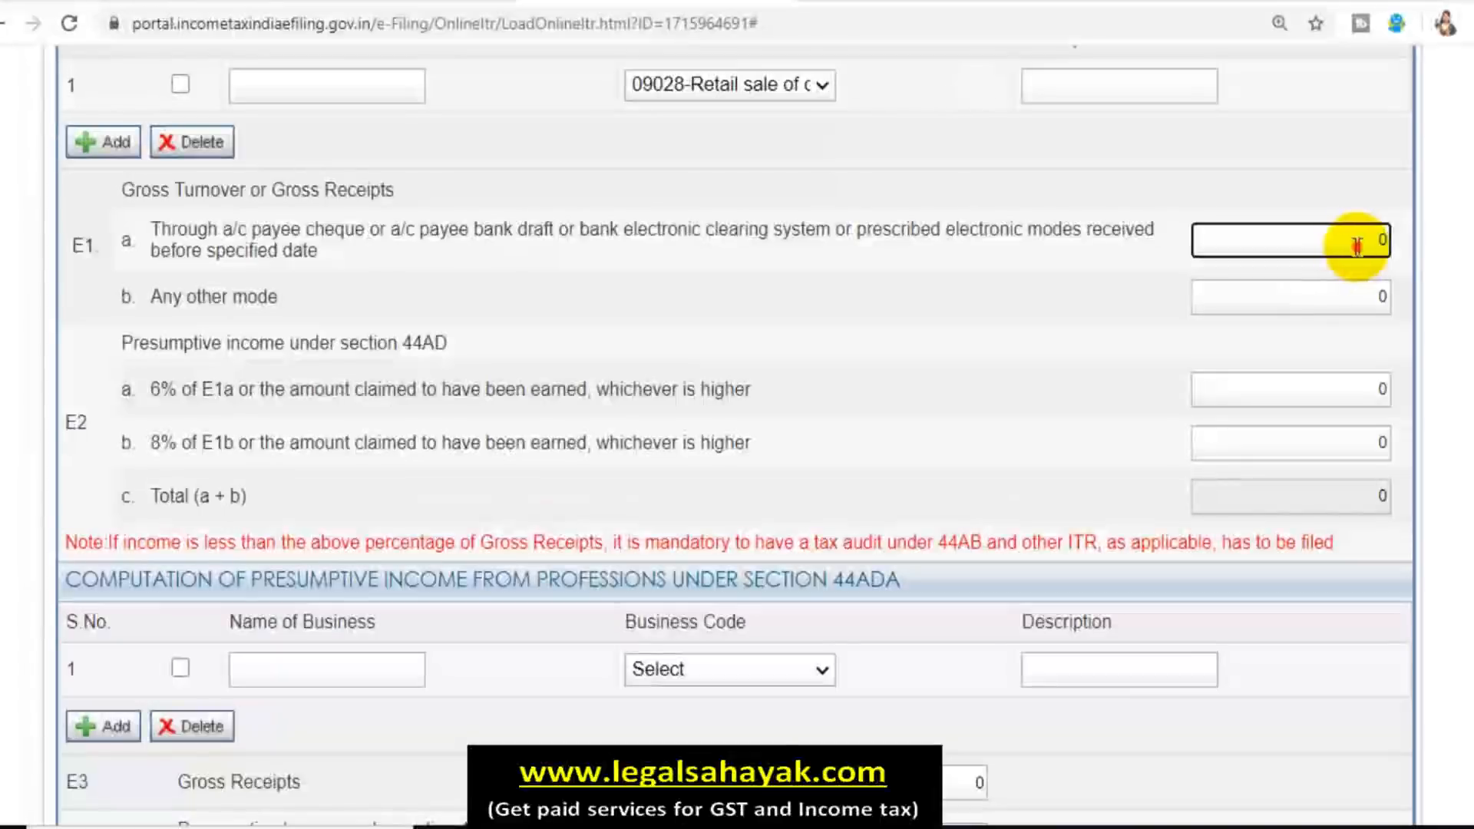
text(2000000)
click(1348, 297)
text(1000)
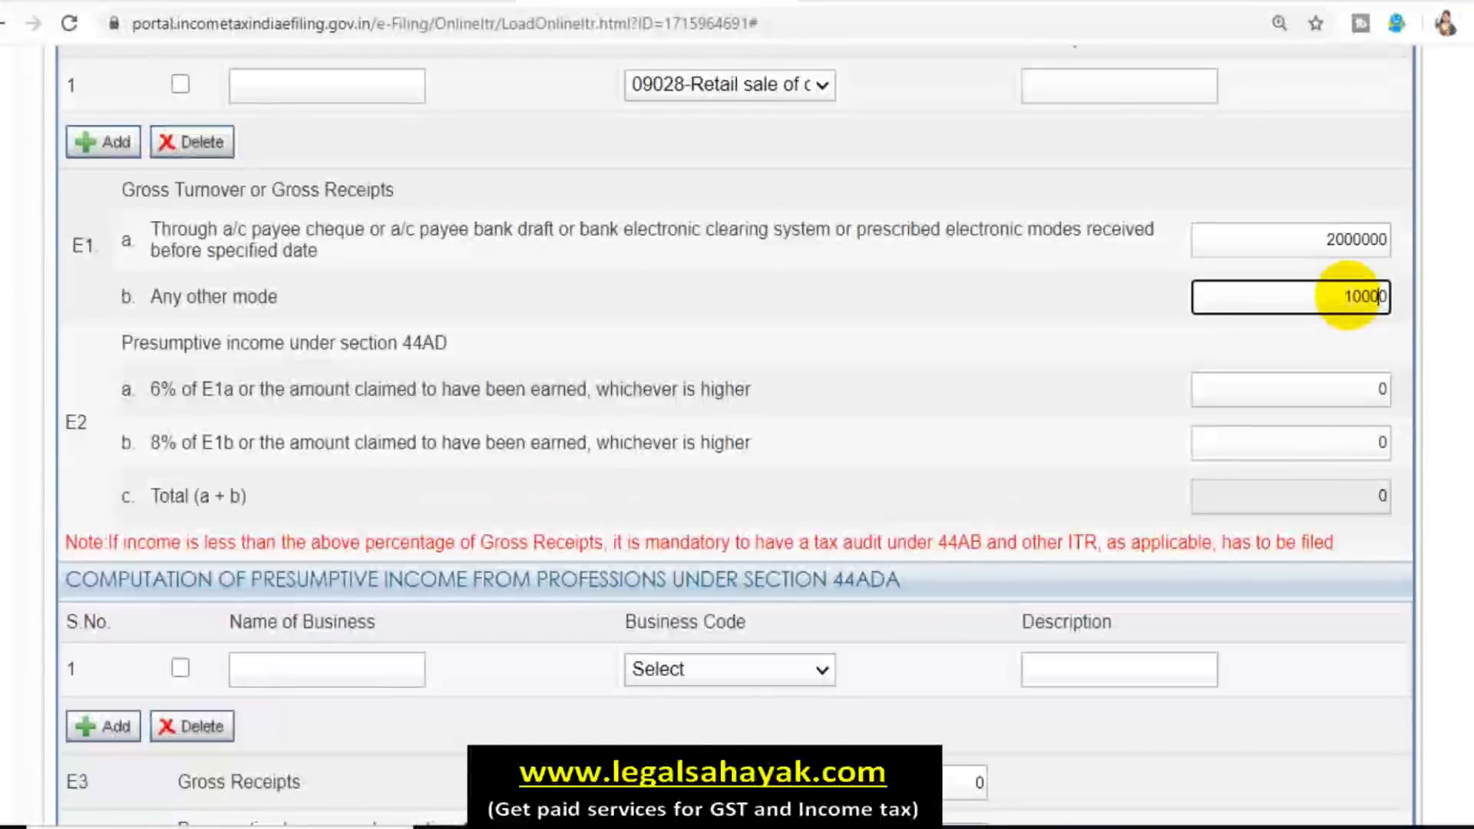
click(1111, 403)
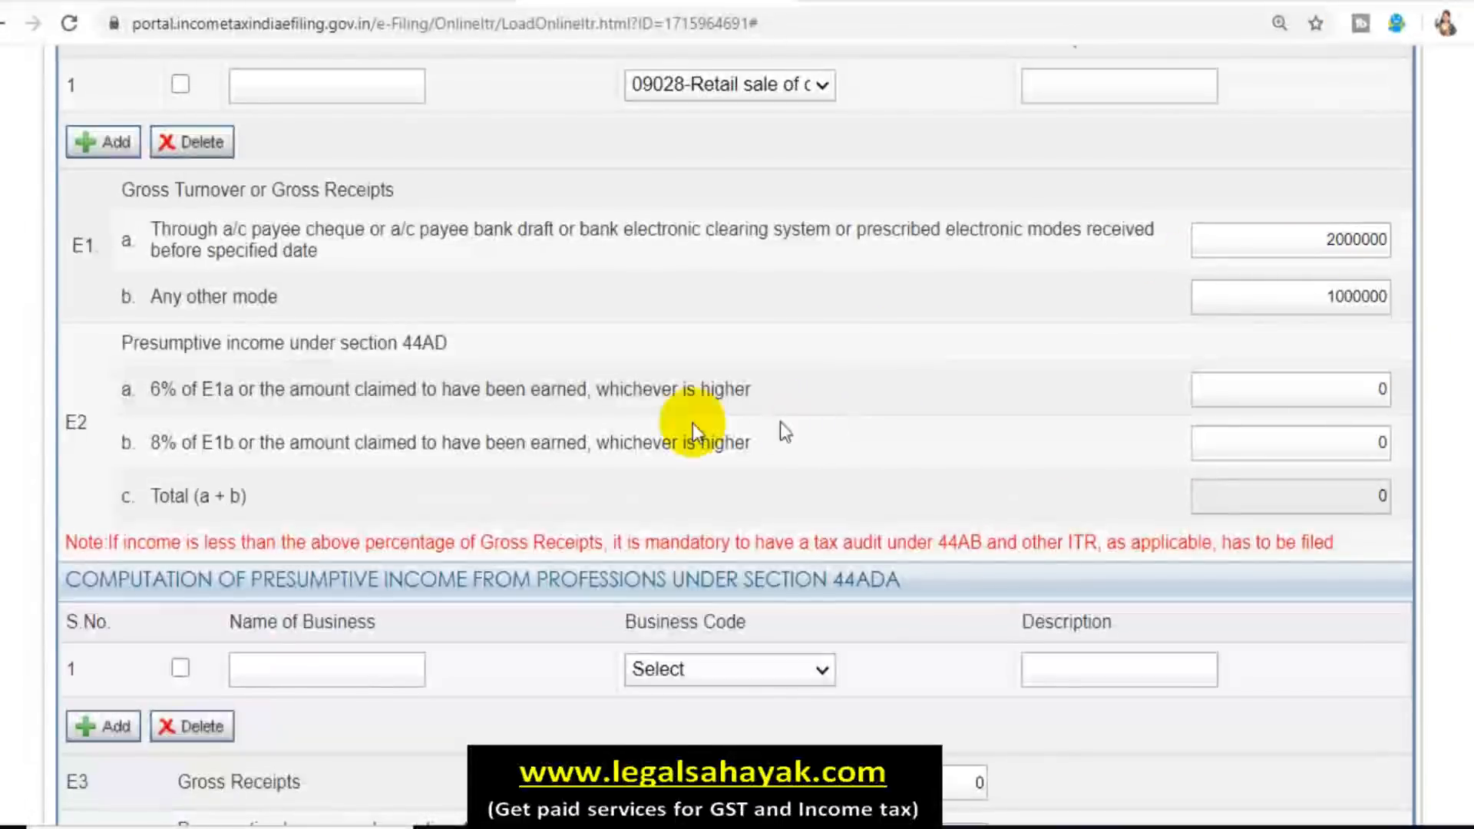
Check the other-than-cash incomes in the Excel sheet, then return to the ITR-4 form and set presumptive income E2a to 150000.
key(alt+Tab)
click(683, 253)
click(647, 249)
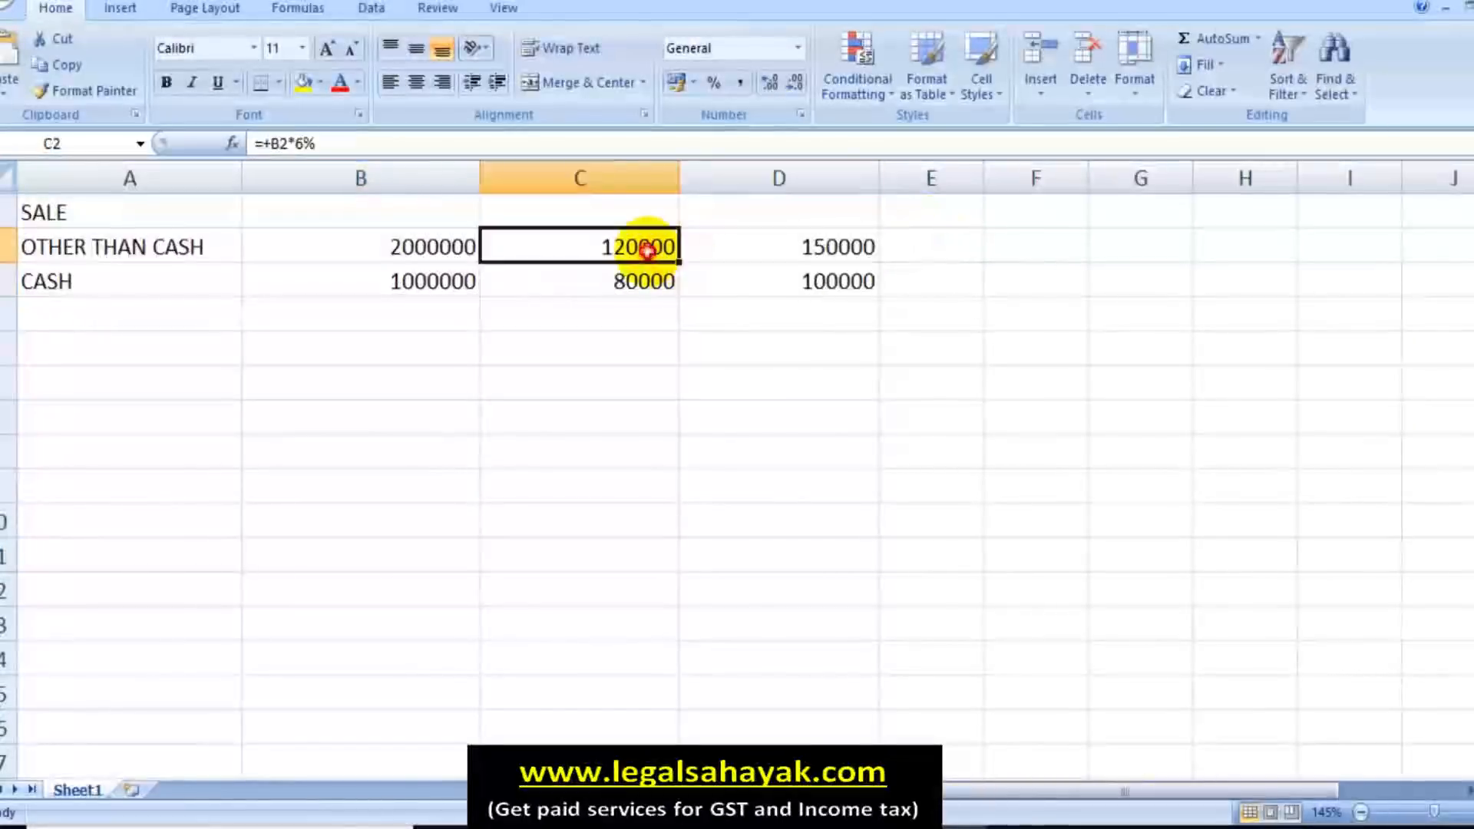
click(780, 243)
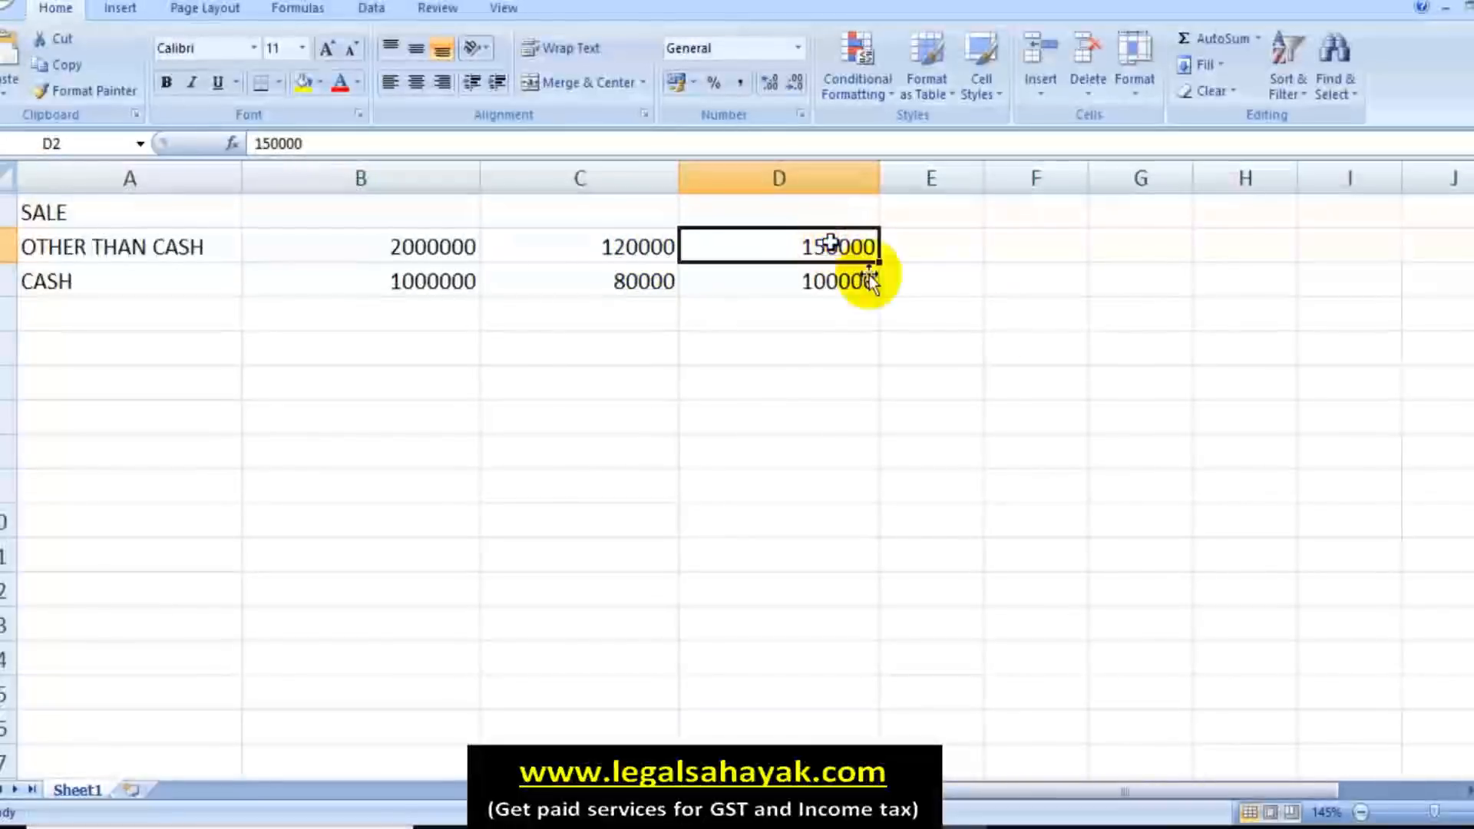
key(alt+Tab)
click(1305, 389)
text(150000)
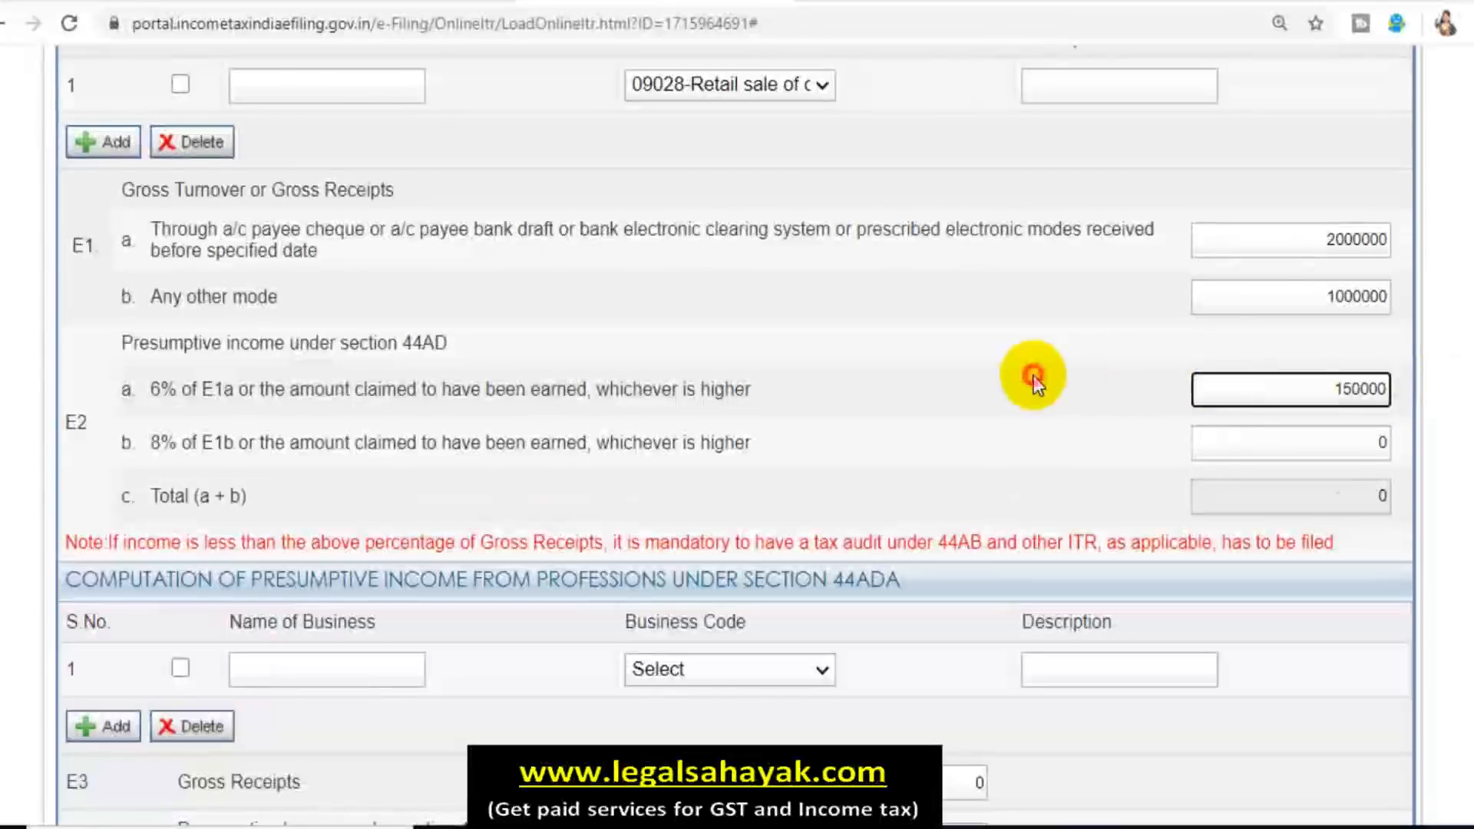
click(1033, 375)
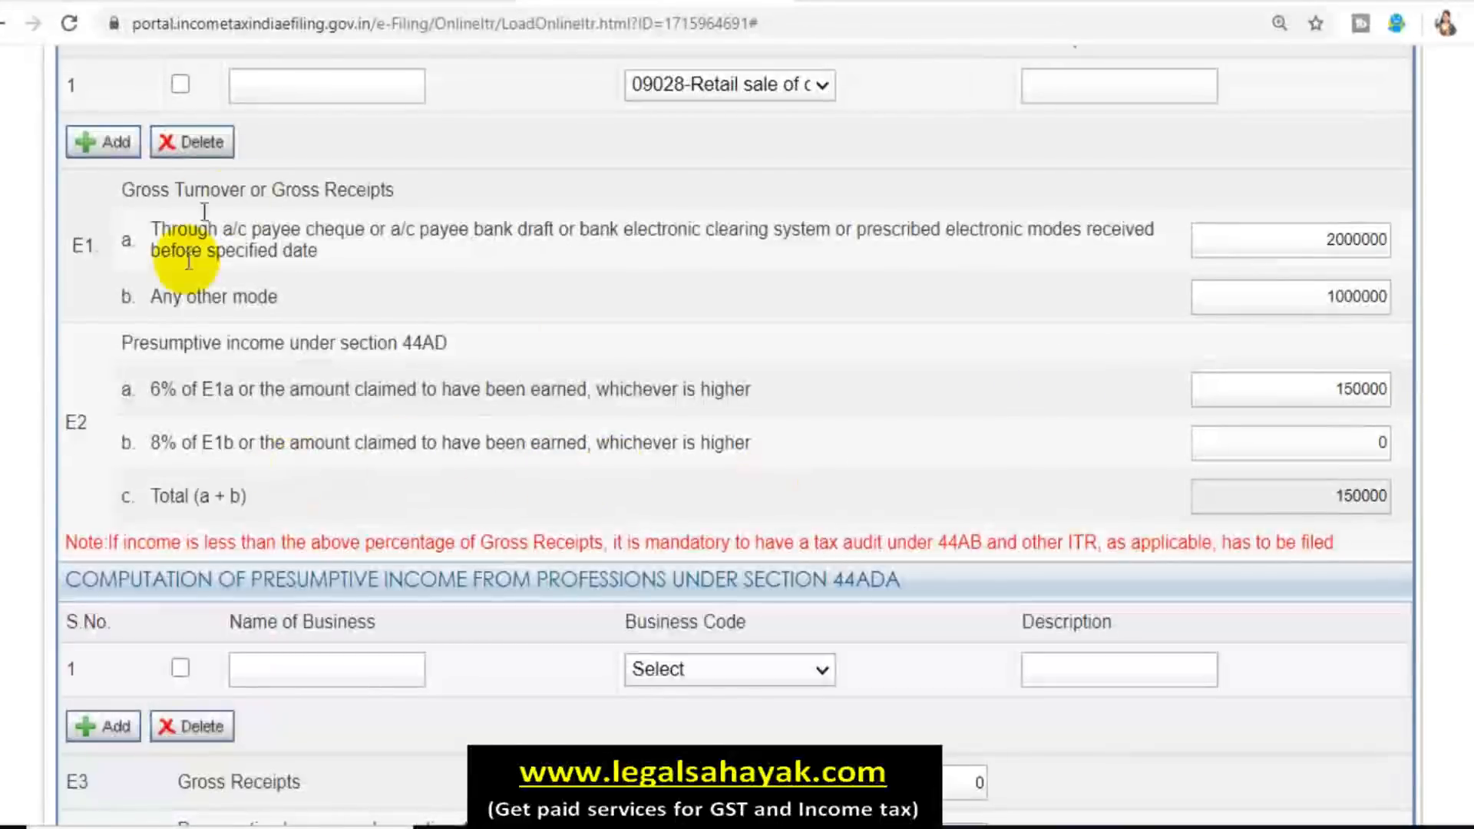
Check the cash-sales incomes in the Excel sheet, return to the ITR-4 form and set presumptive income E2b to 100000.
key(alt+Tab)
click(647, 289)
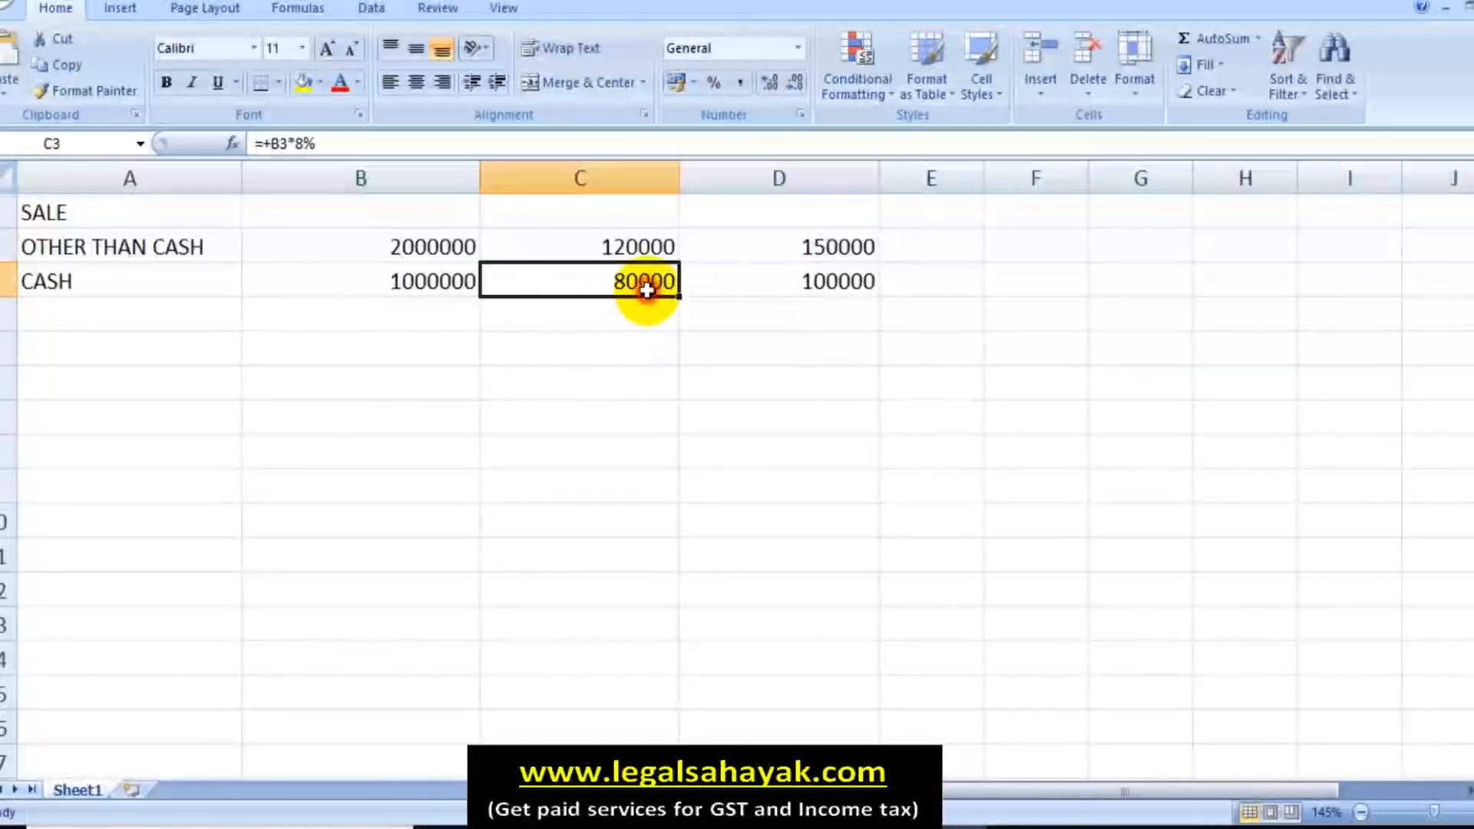
click(802, 289)
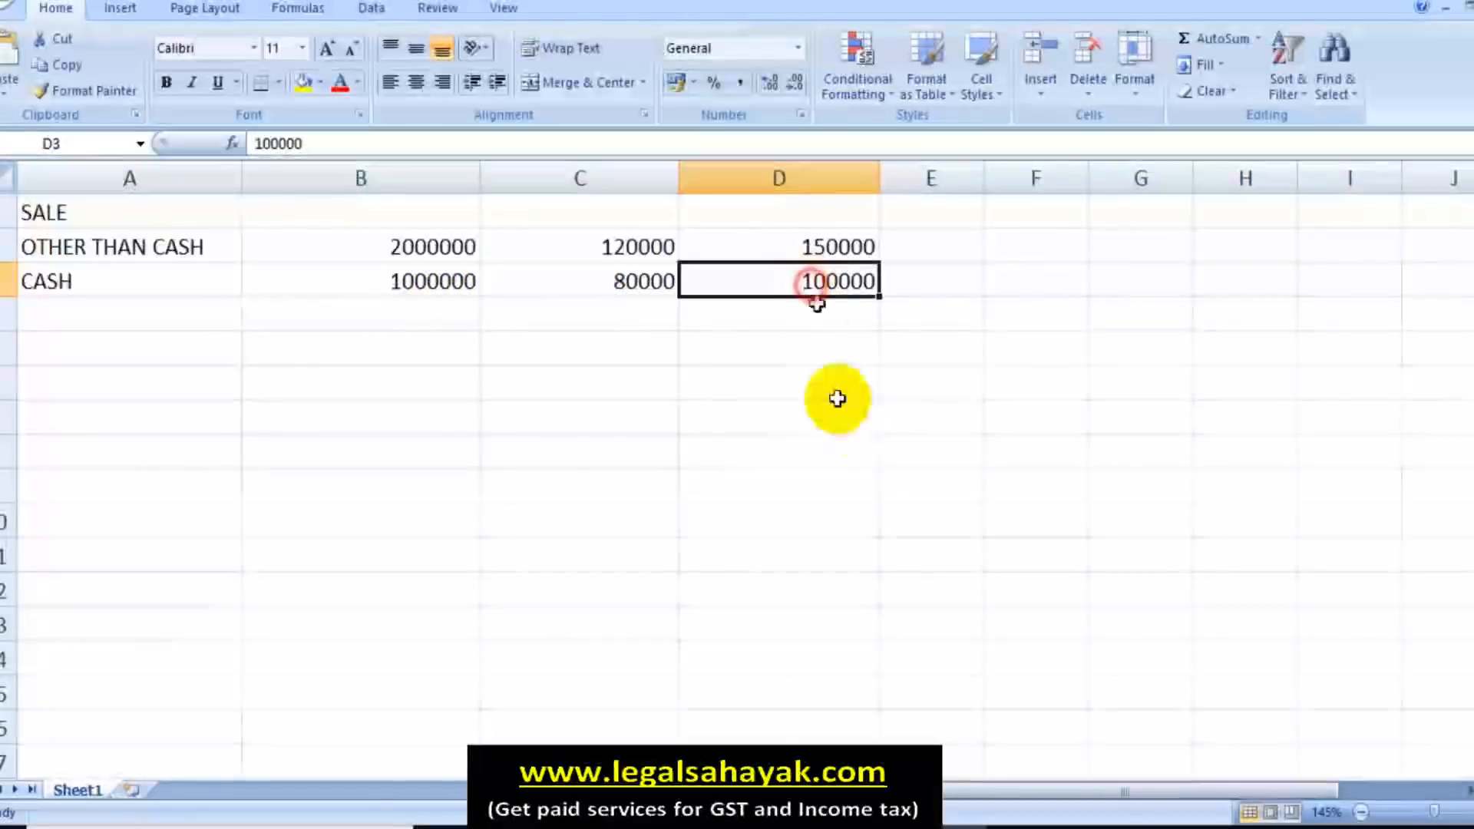
key(alt+Tab)
double_click(1382, 443)
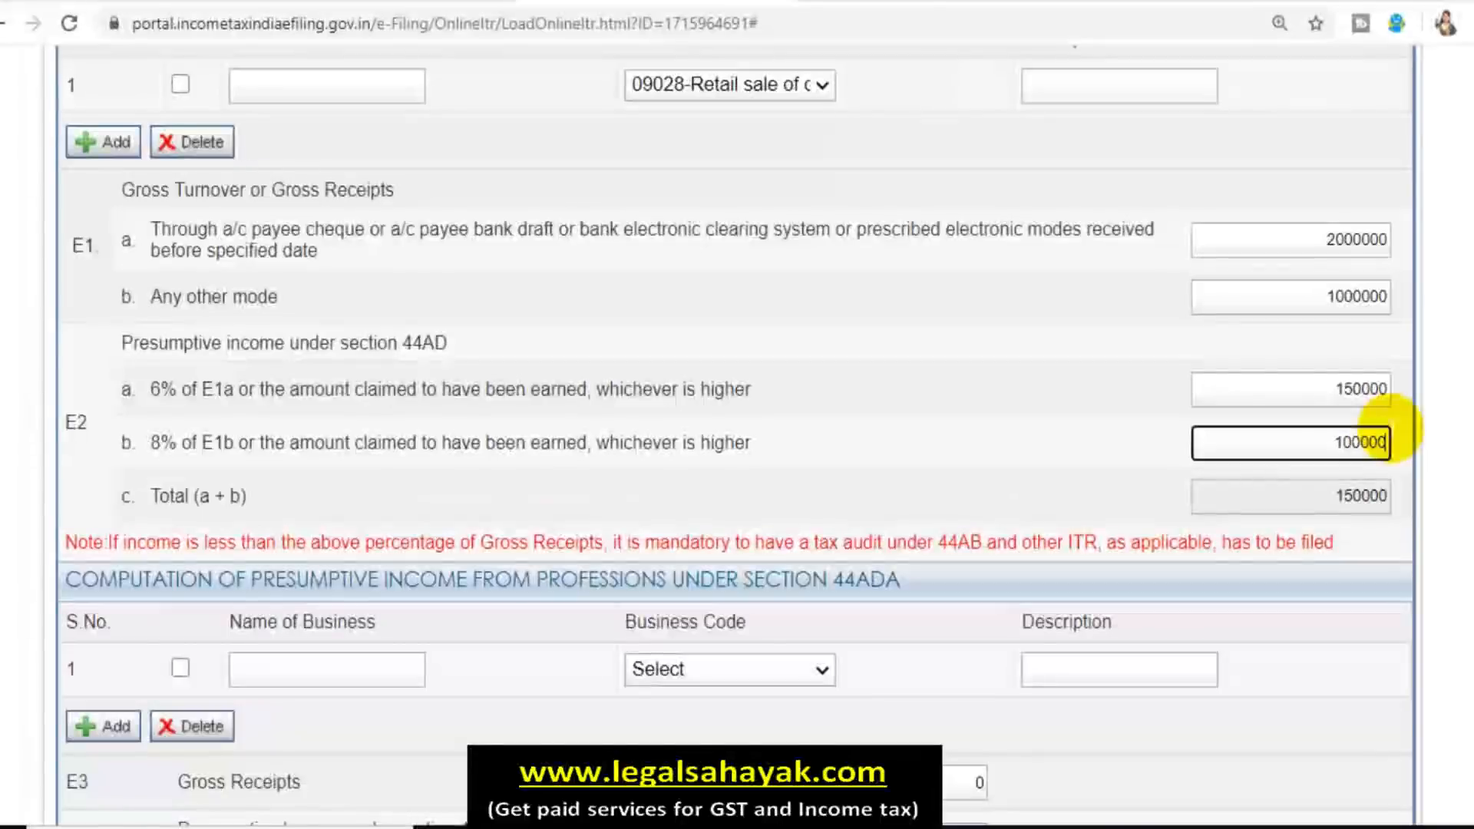
click(949, 439)
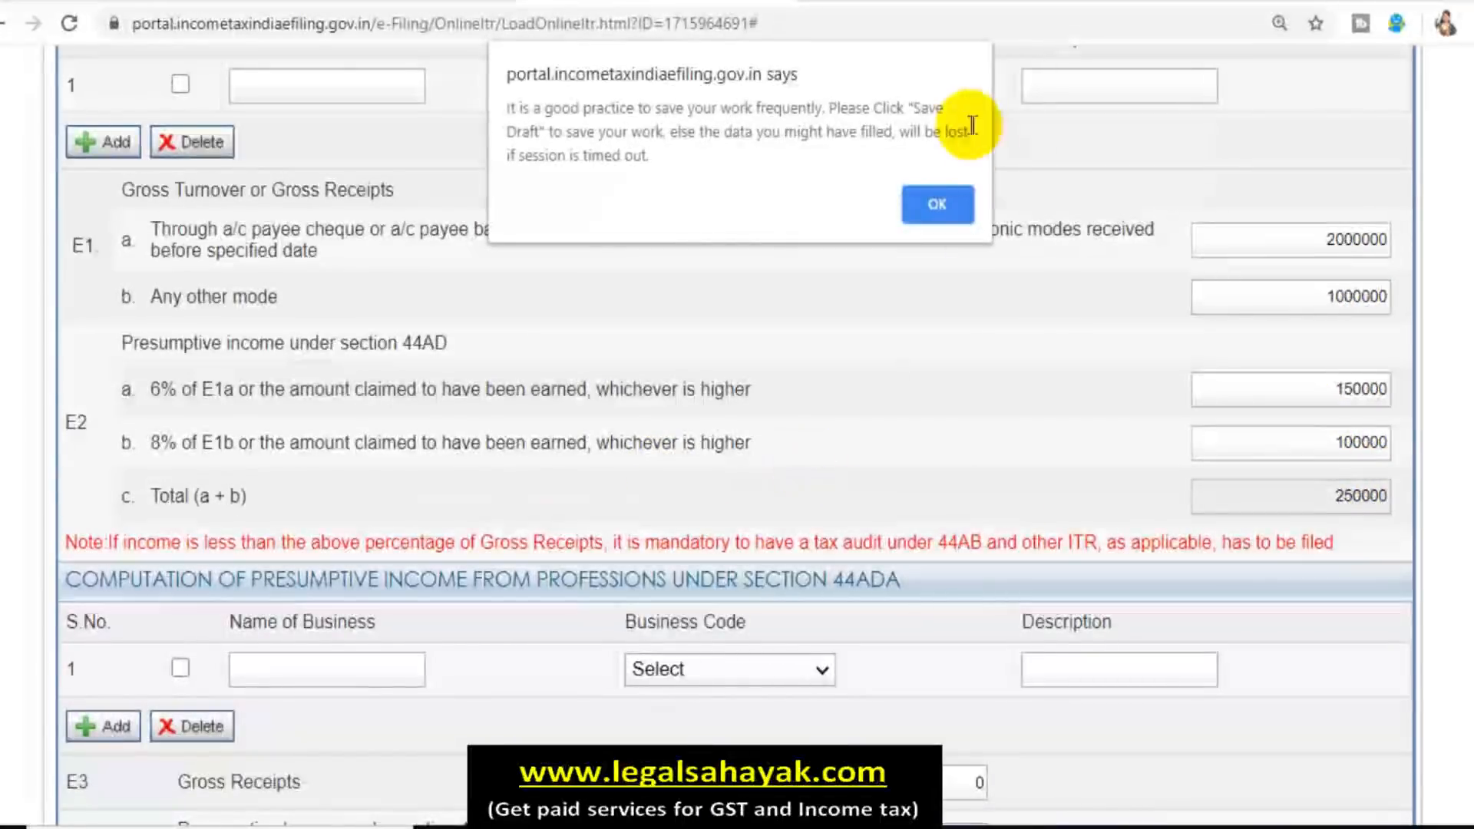
Dismiss the save reminder and save the return as a draft.
click(934, 198)
scroll(758, 292, up, 3)
click(608, 86)
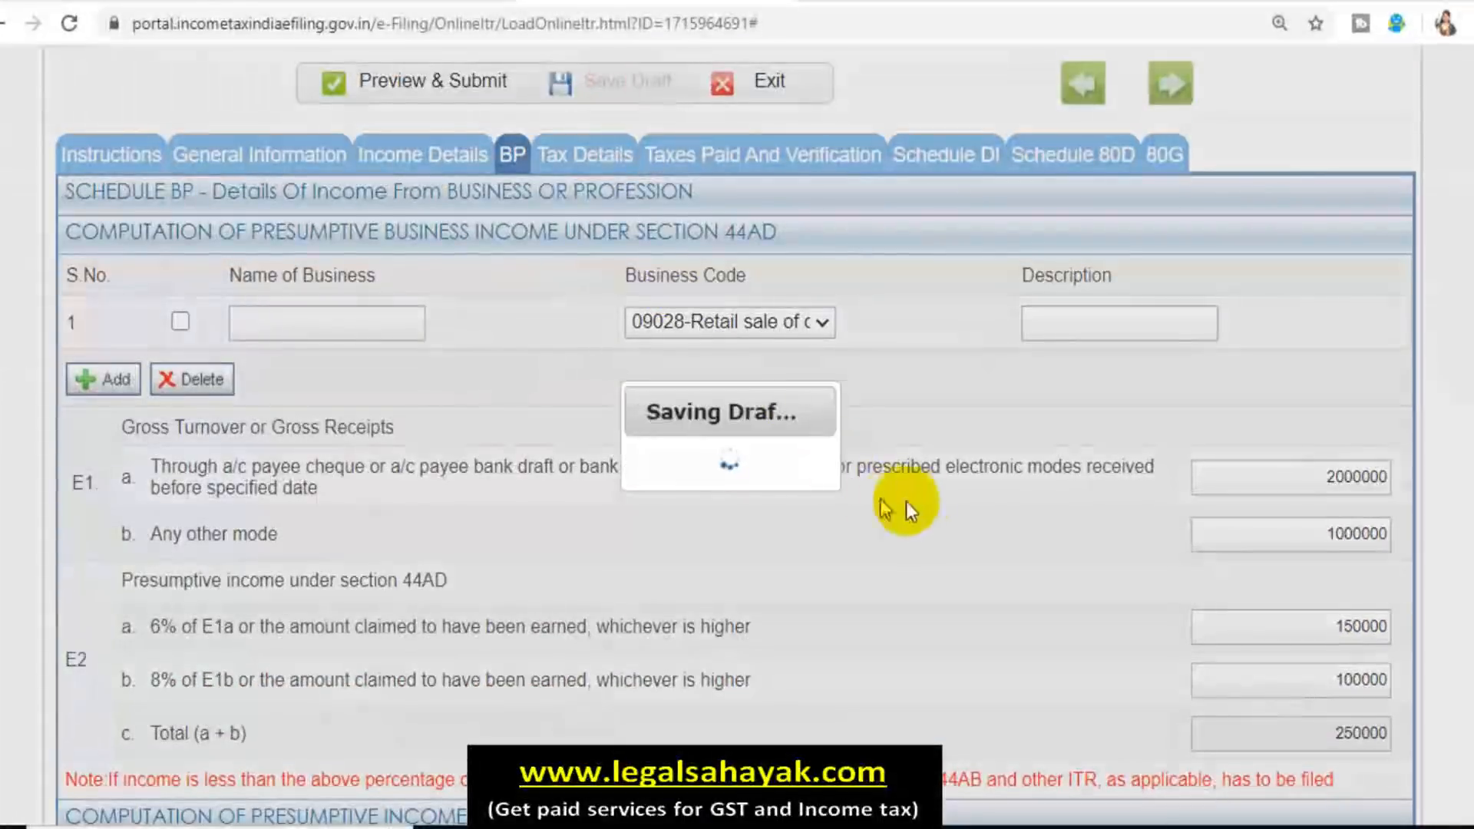
Review the completed section 44AD figures and the section 44ADA and 44AE computations in Schedule BP.
scroll(918, 499, down, 2)
scroll(918, 495, down, 3)
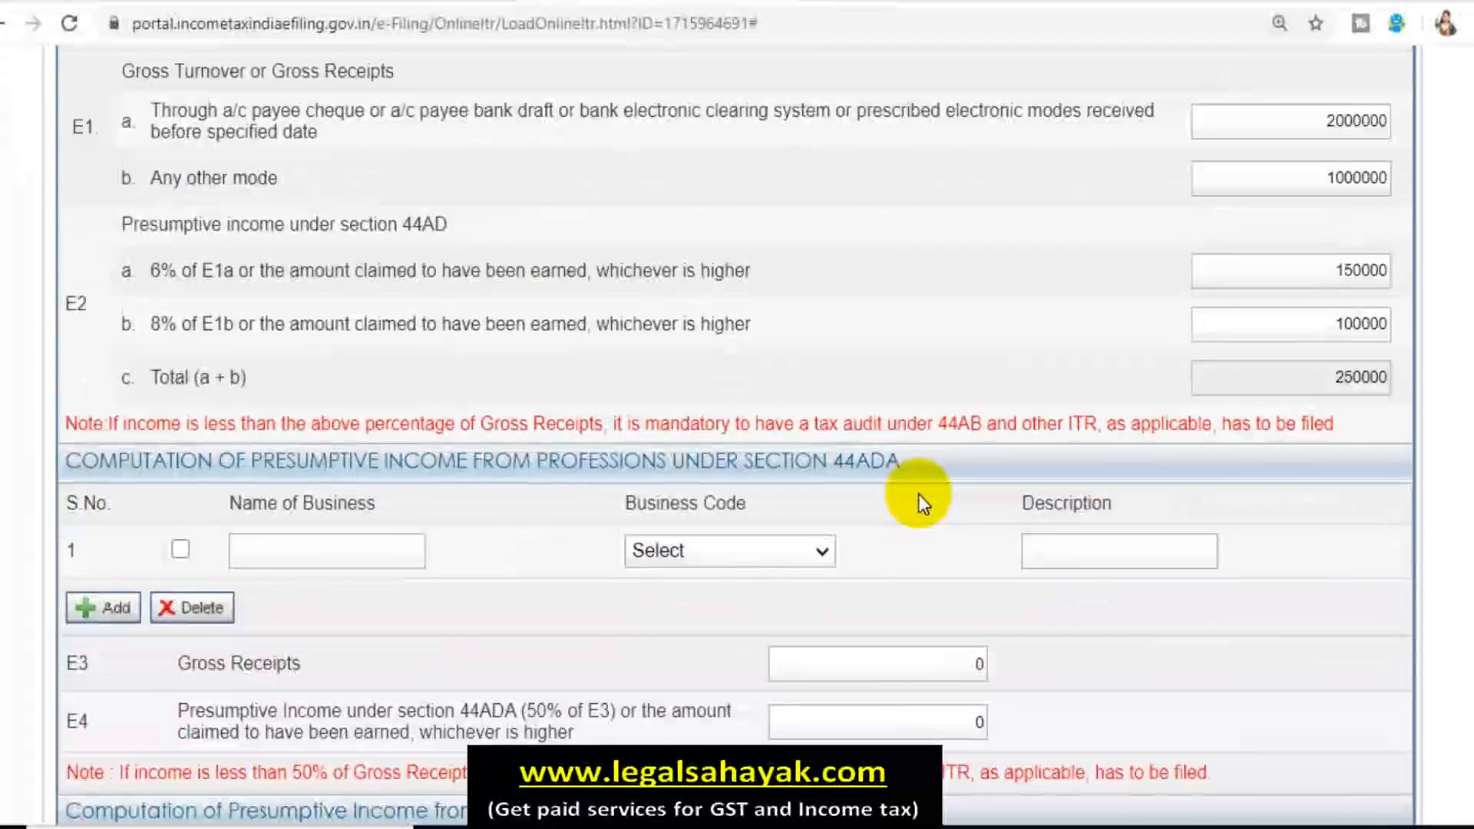
scroll(917, 495, up, 2)
scroll(918, 495, up, 2)
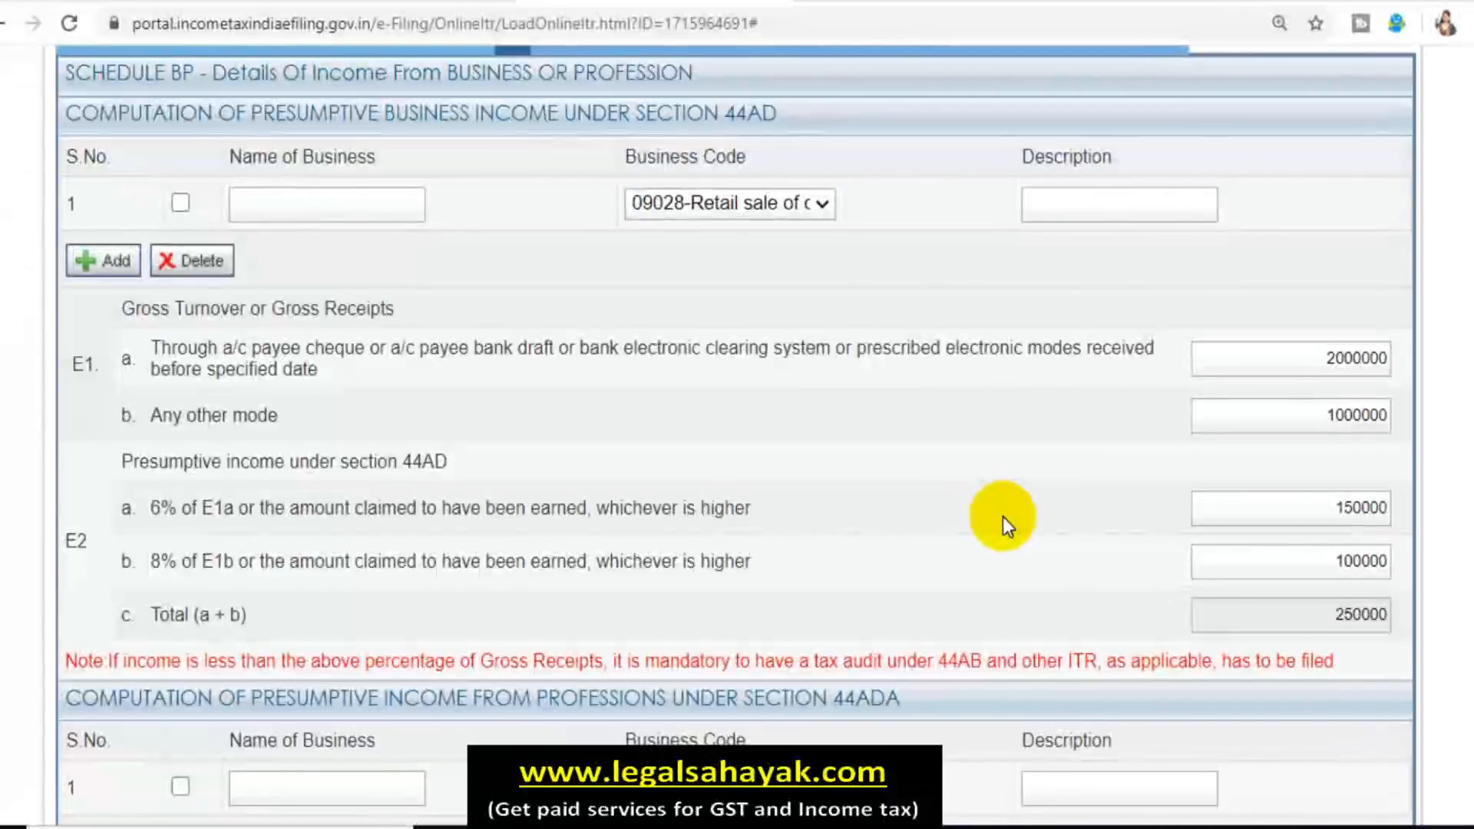
scroll(1410, 246, down, 2)
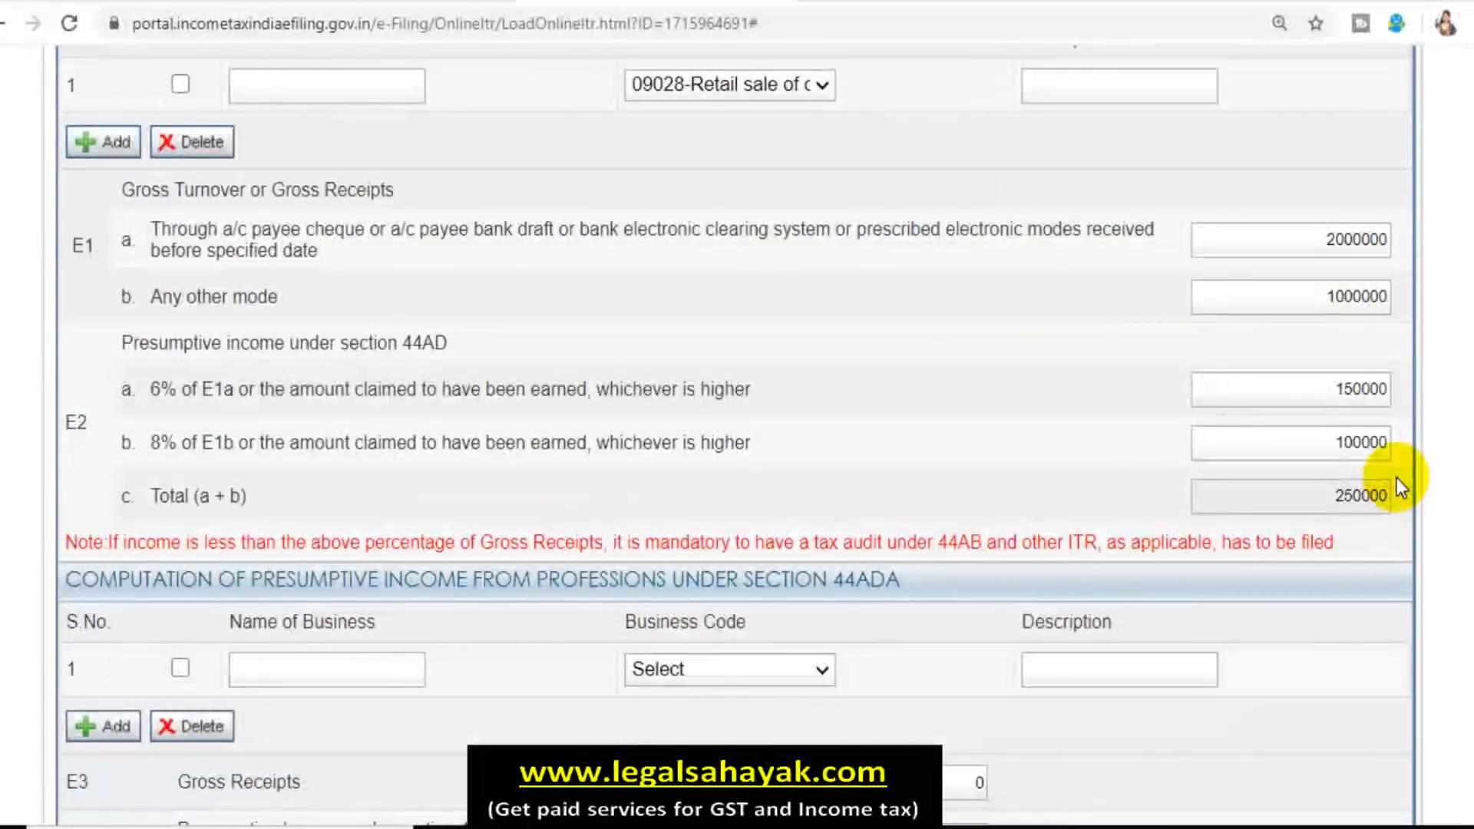
scroll(1396, 478, down, 3)
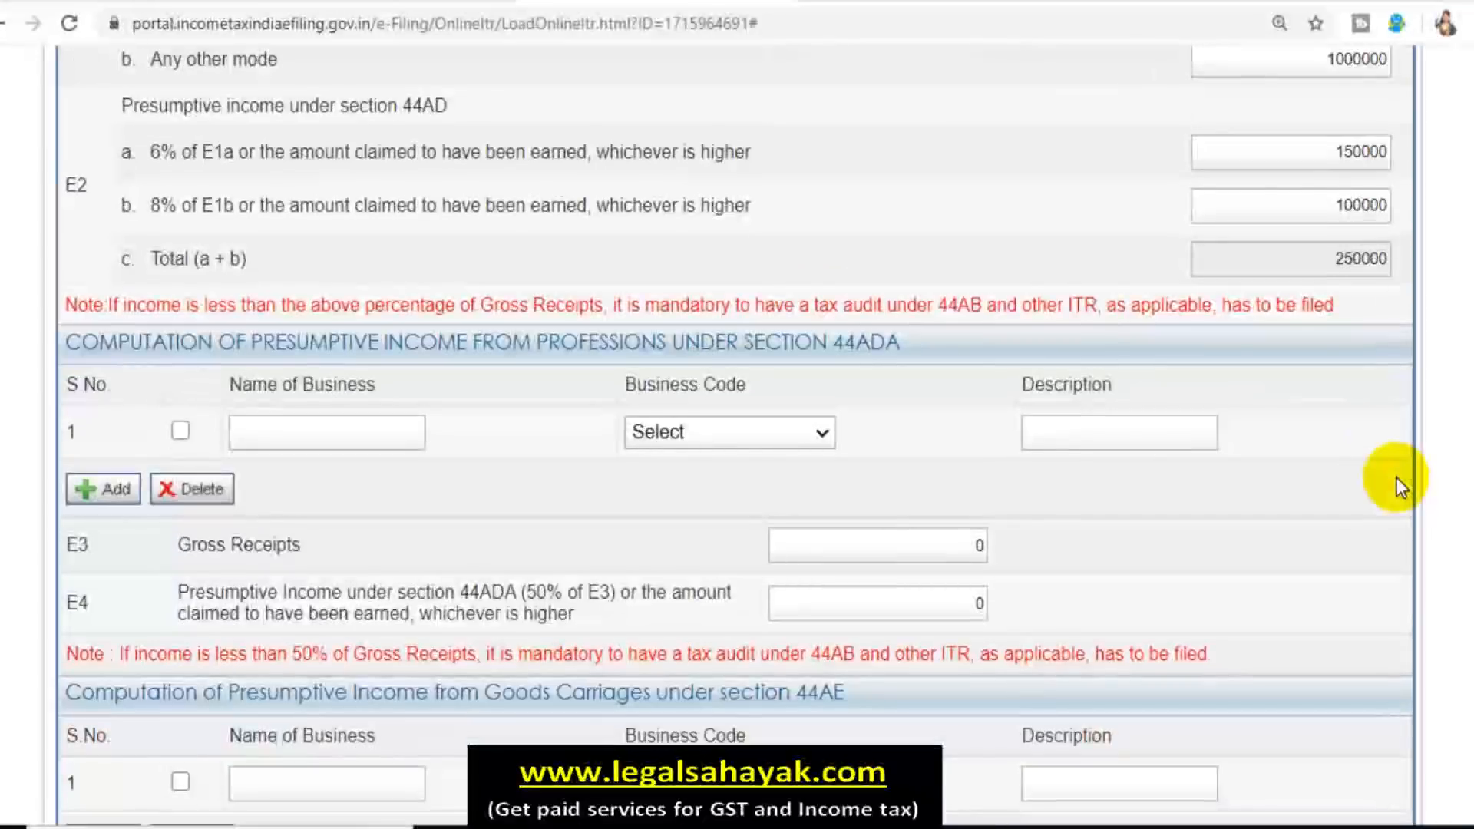
scroll(1397, 478, down, 2)
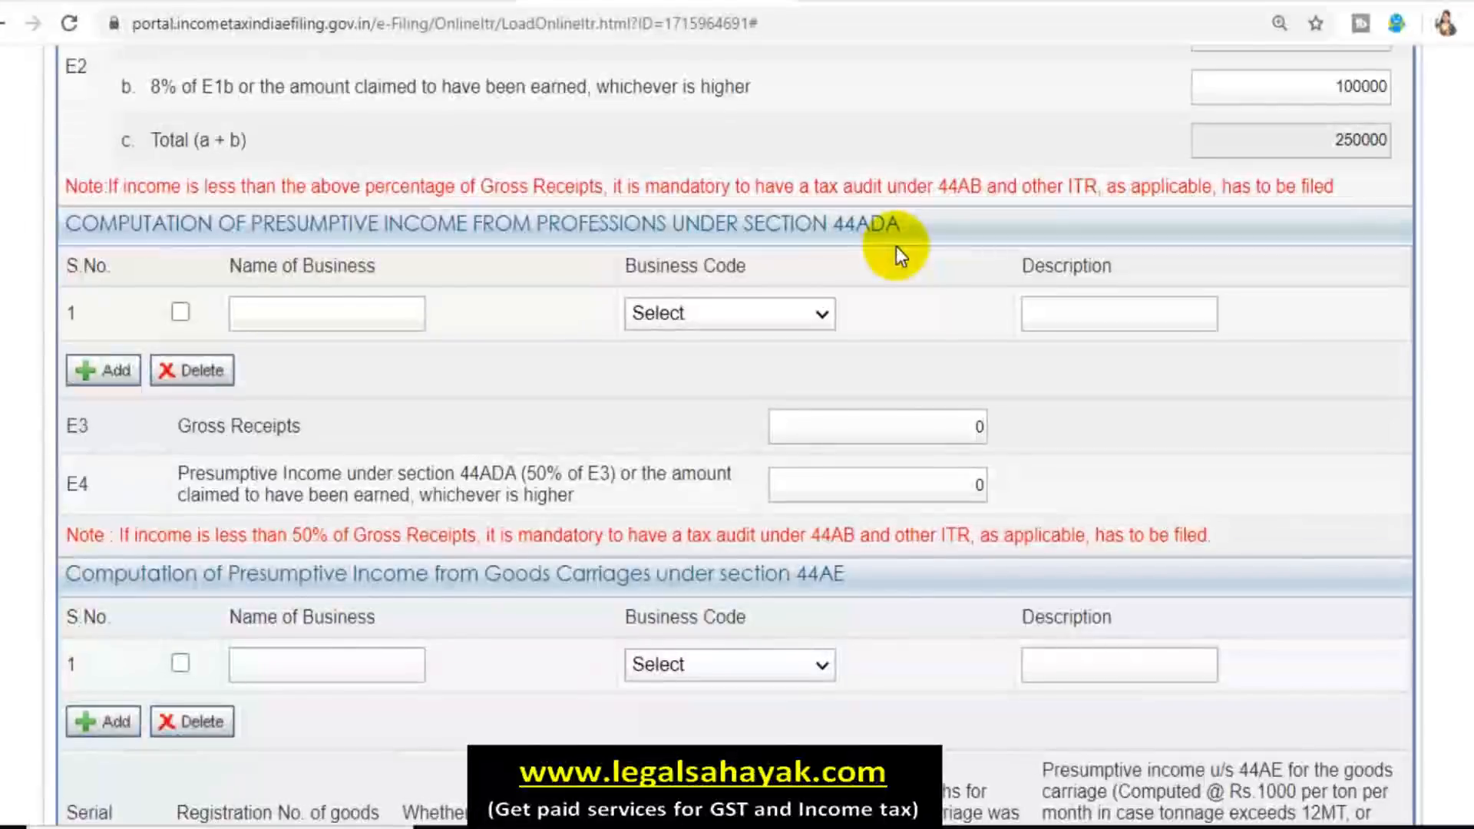
scroll(918, 370, up, 9)
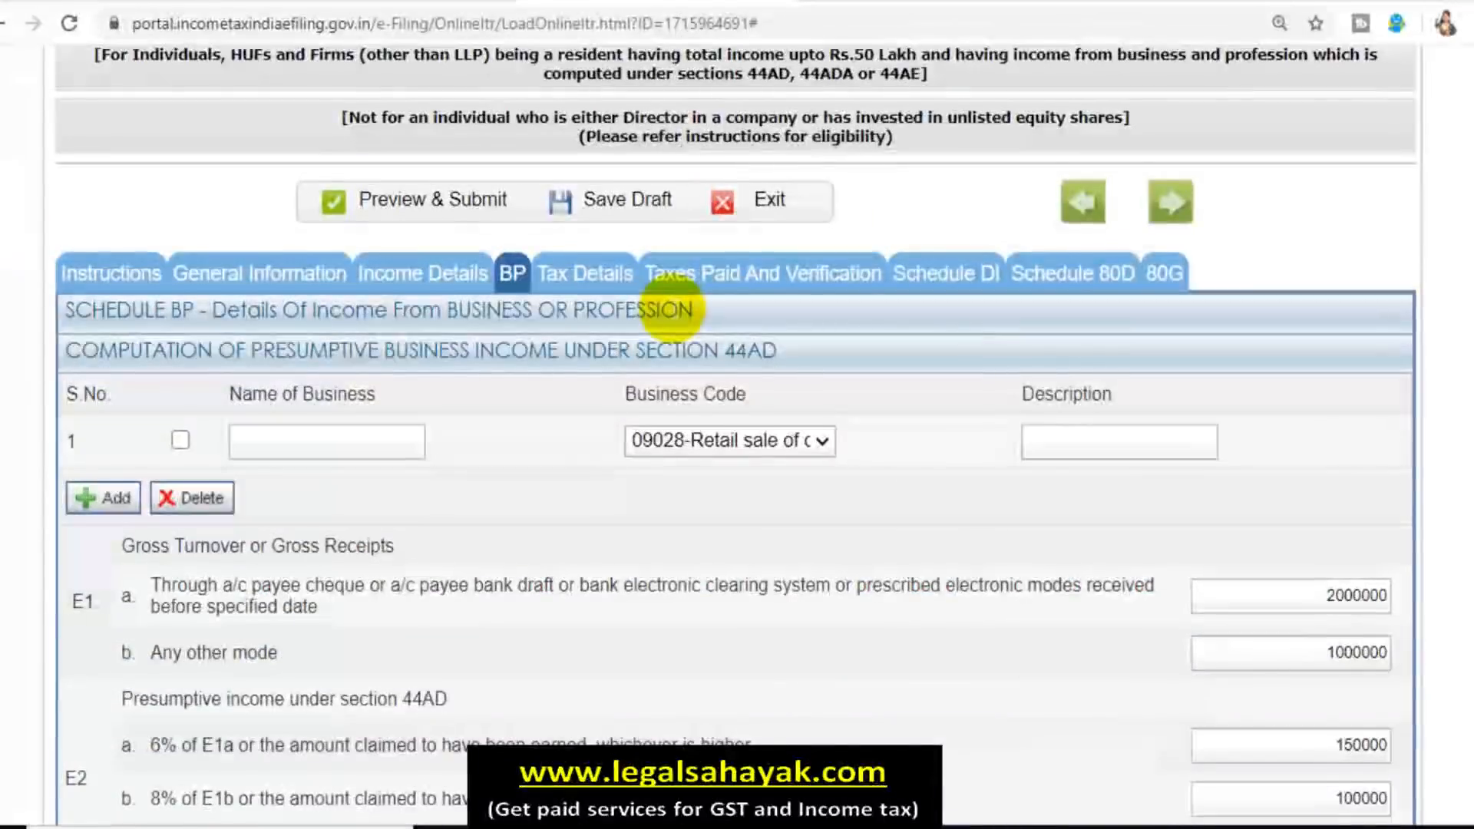
Locate the View Form 26AS (Tax Credit) option among the portal's account services for checking reported receipts.
scroll(670, 309, up, 3)
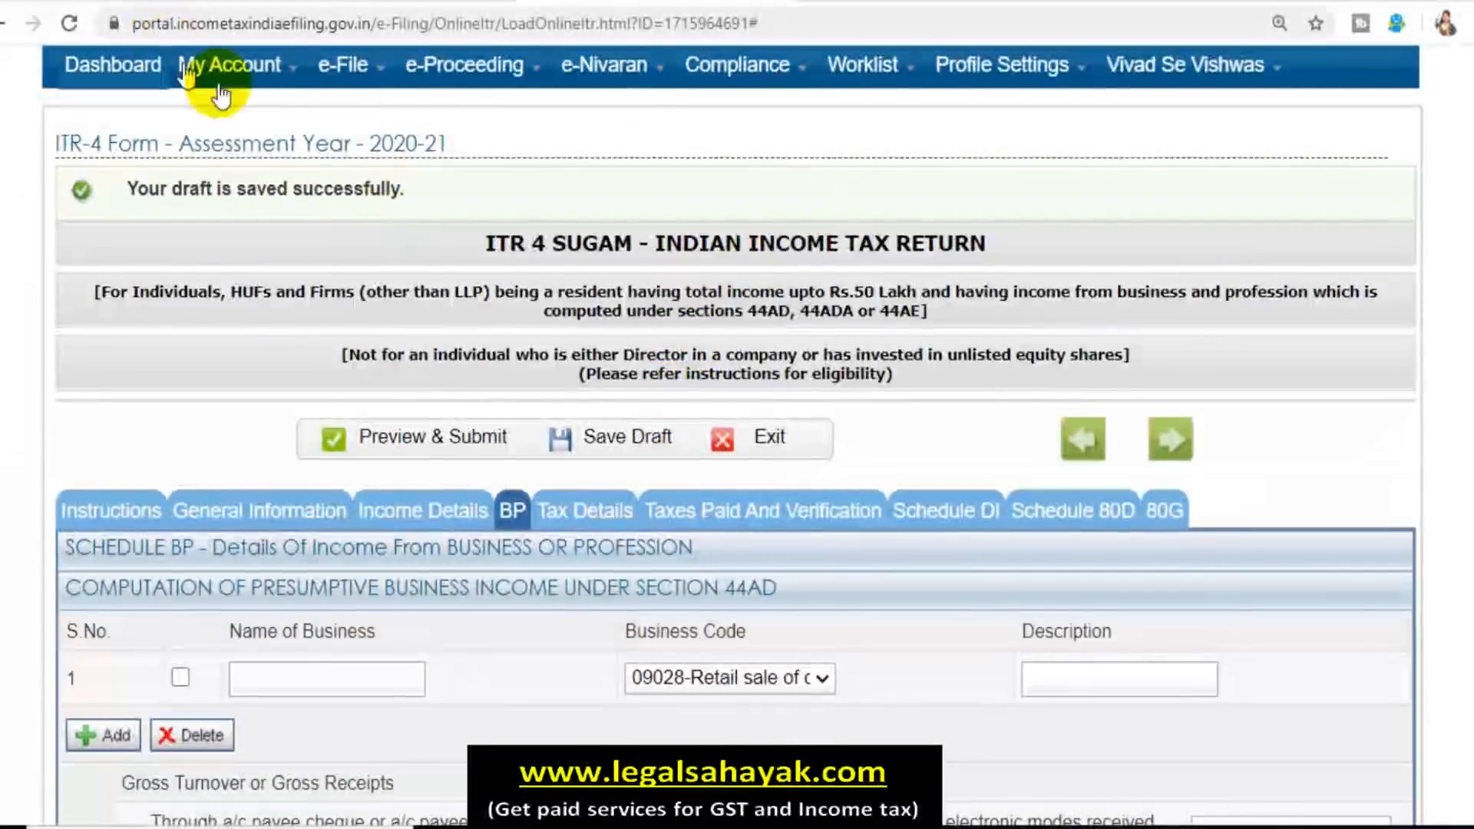
click(226, 68)
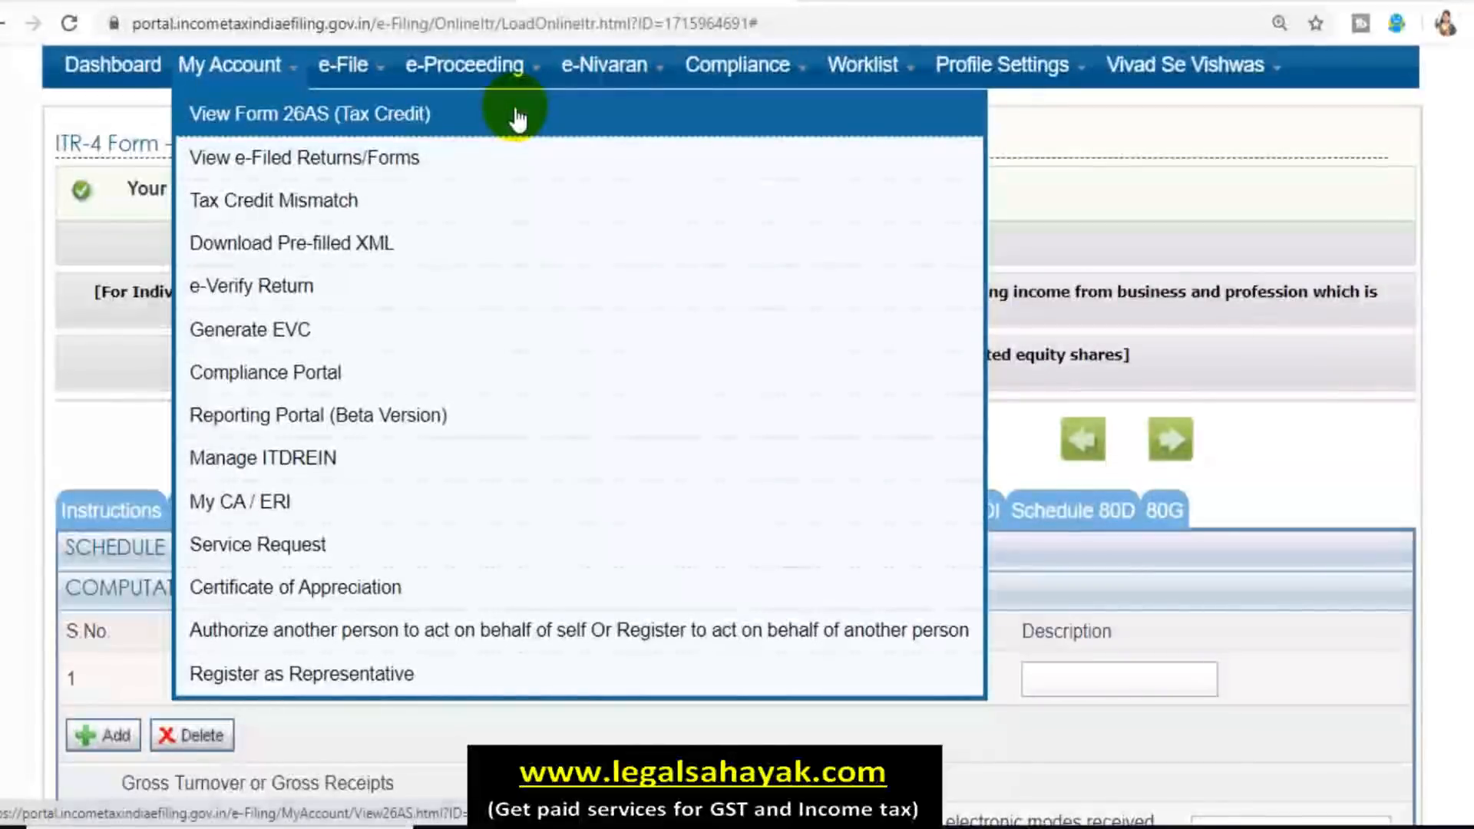
scroll(1242, 360, down, 1)
scroll(1235, 362, down, 2)
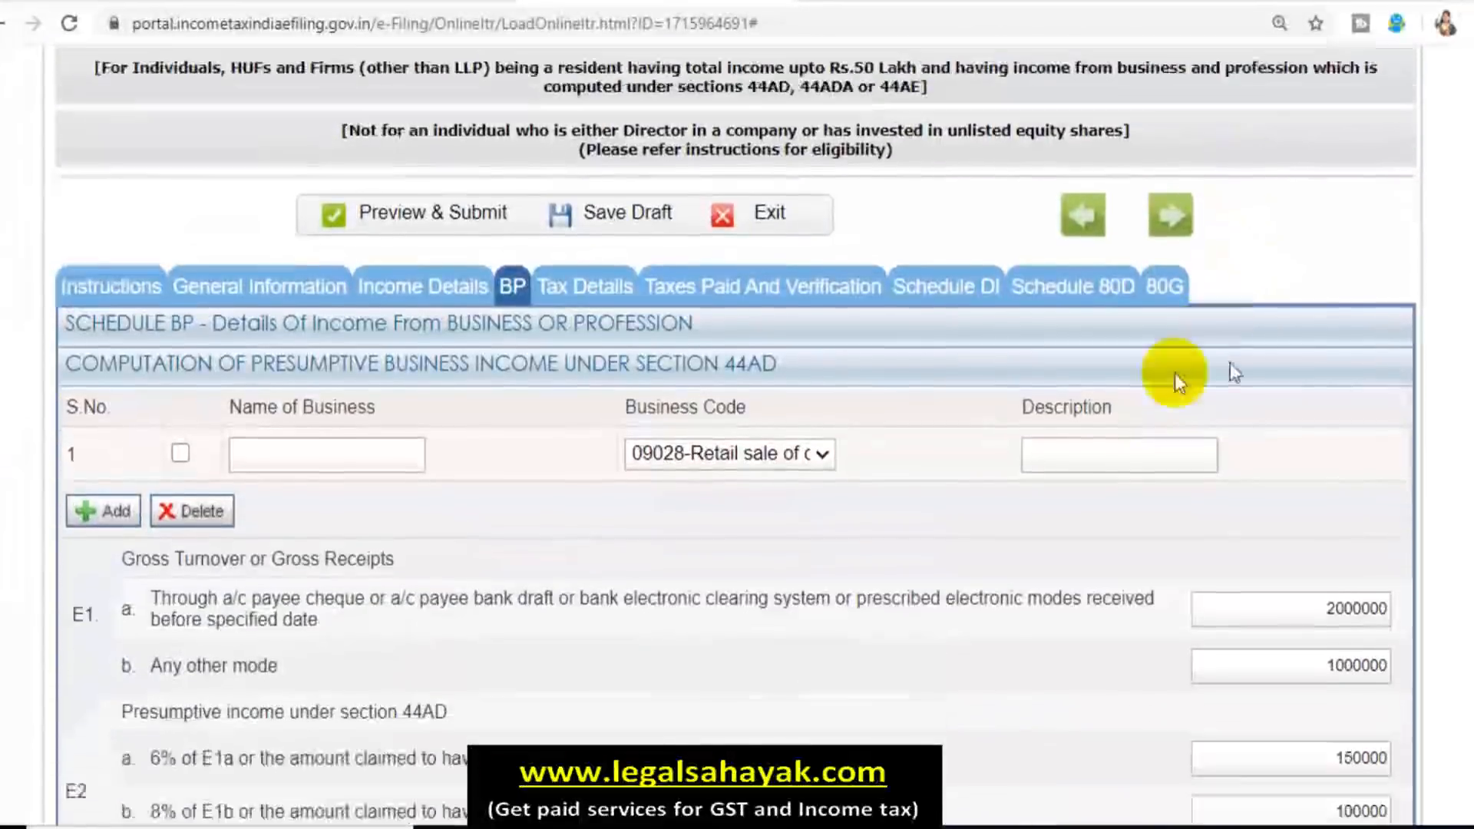
scroll(901, 340, down, 2)
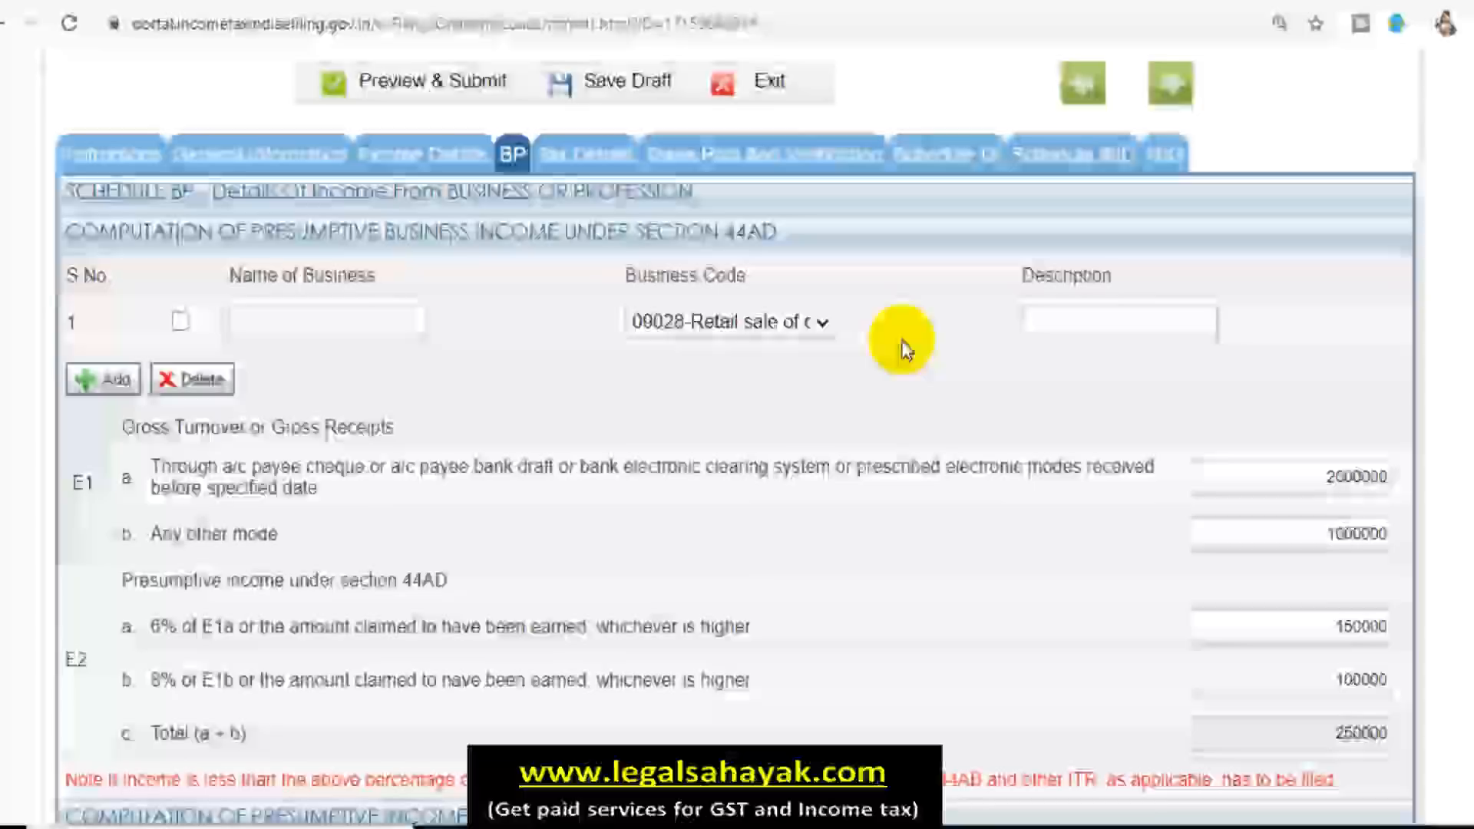
scroll(902, 339, up, 3)
mouse_move(265, 77)
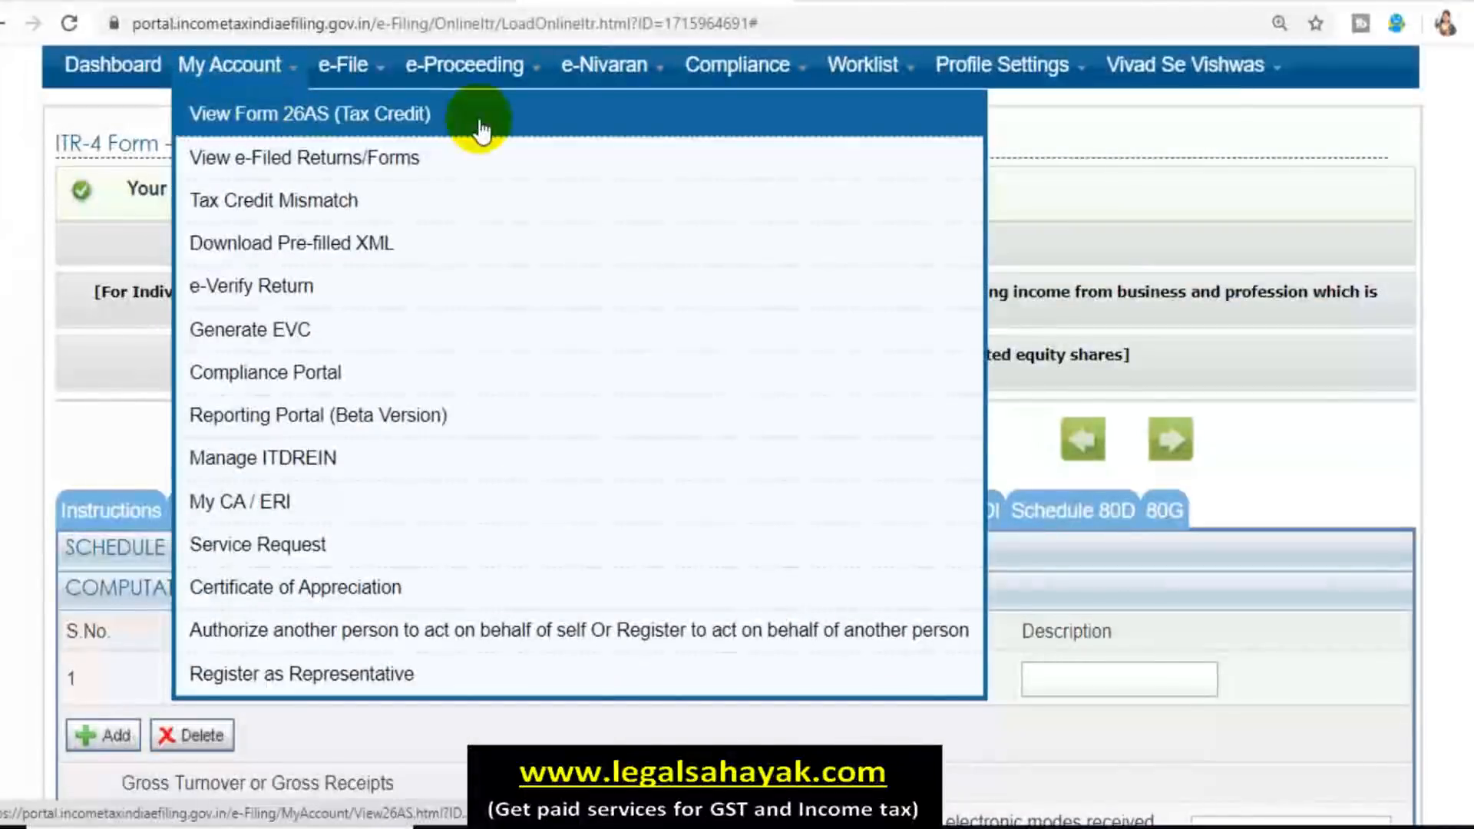
Look through the profession codes available for the section 44ADA computation in Schedule BP, without choosing one.
scroll(1404, 549, down, 3)
scroll(1172, 509, down, 8)
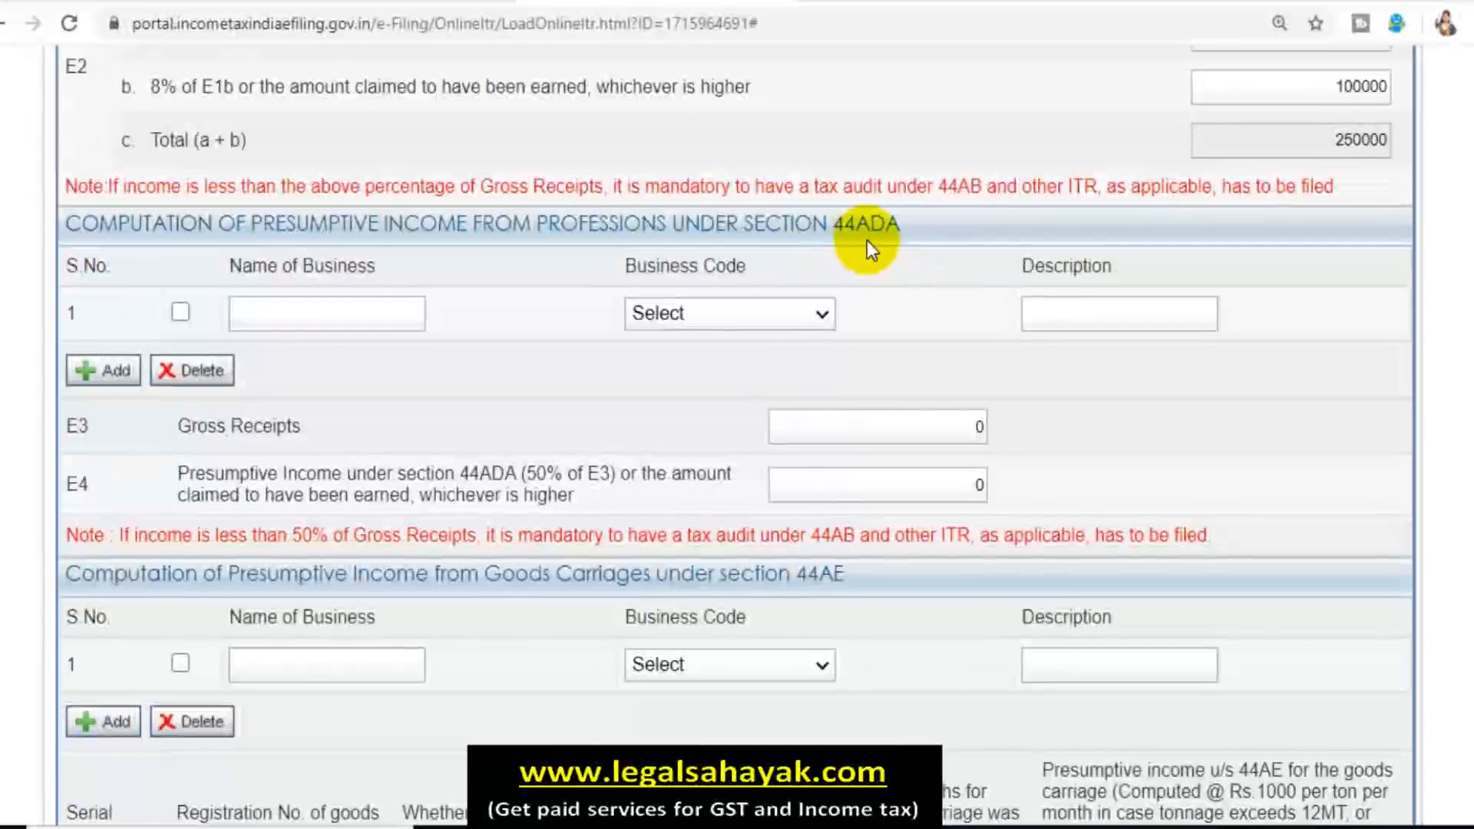
click(684, 324)
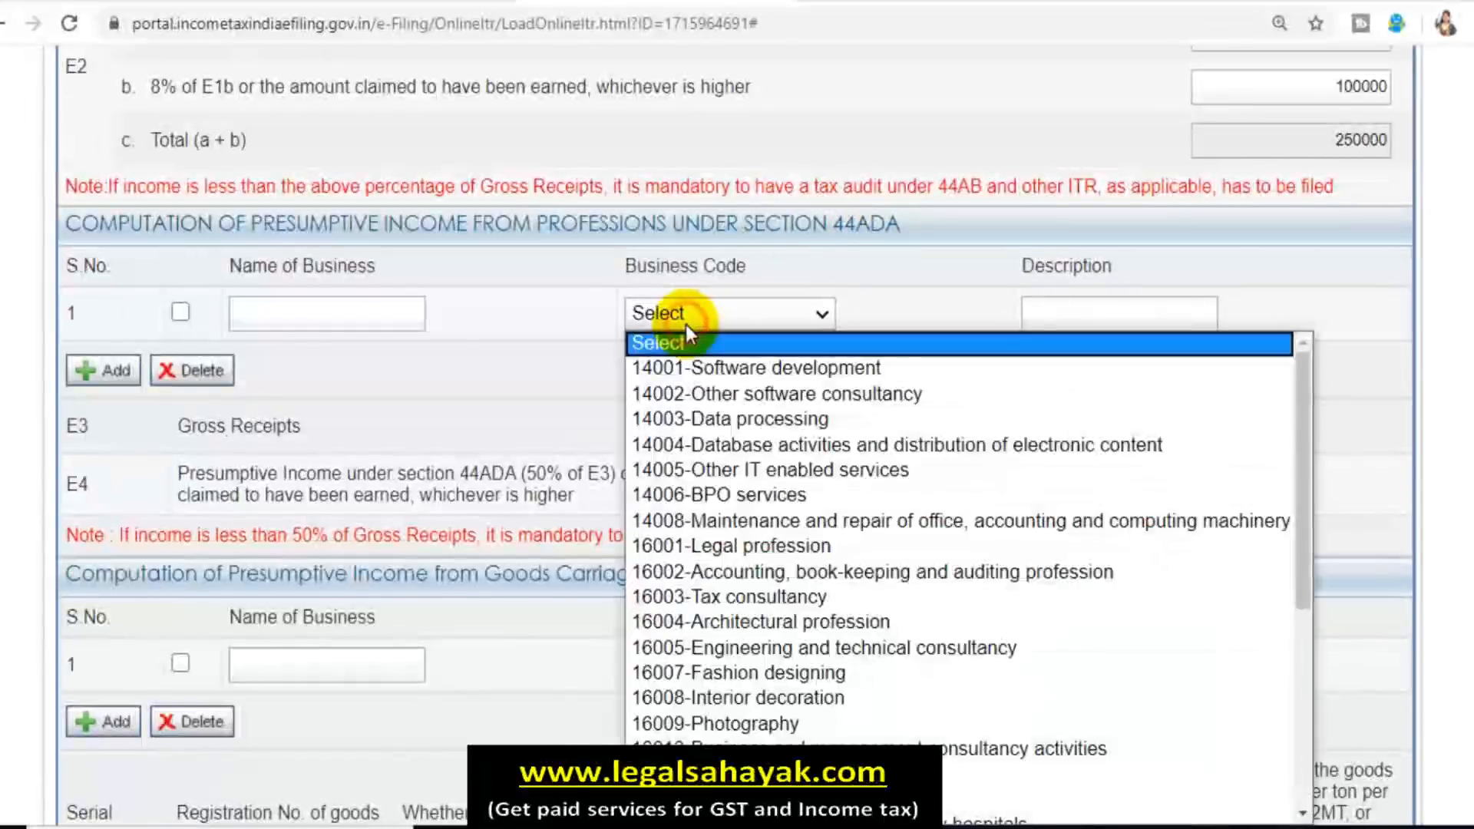
scroll(700, 447, down, 3)
scroll(700, 447, up, 3)
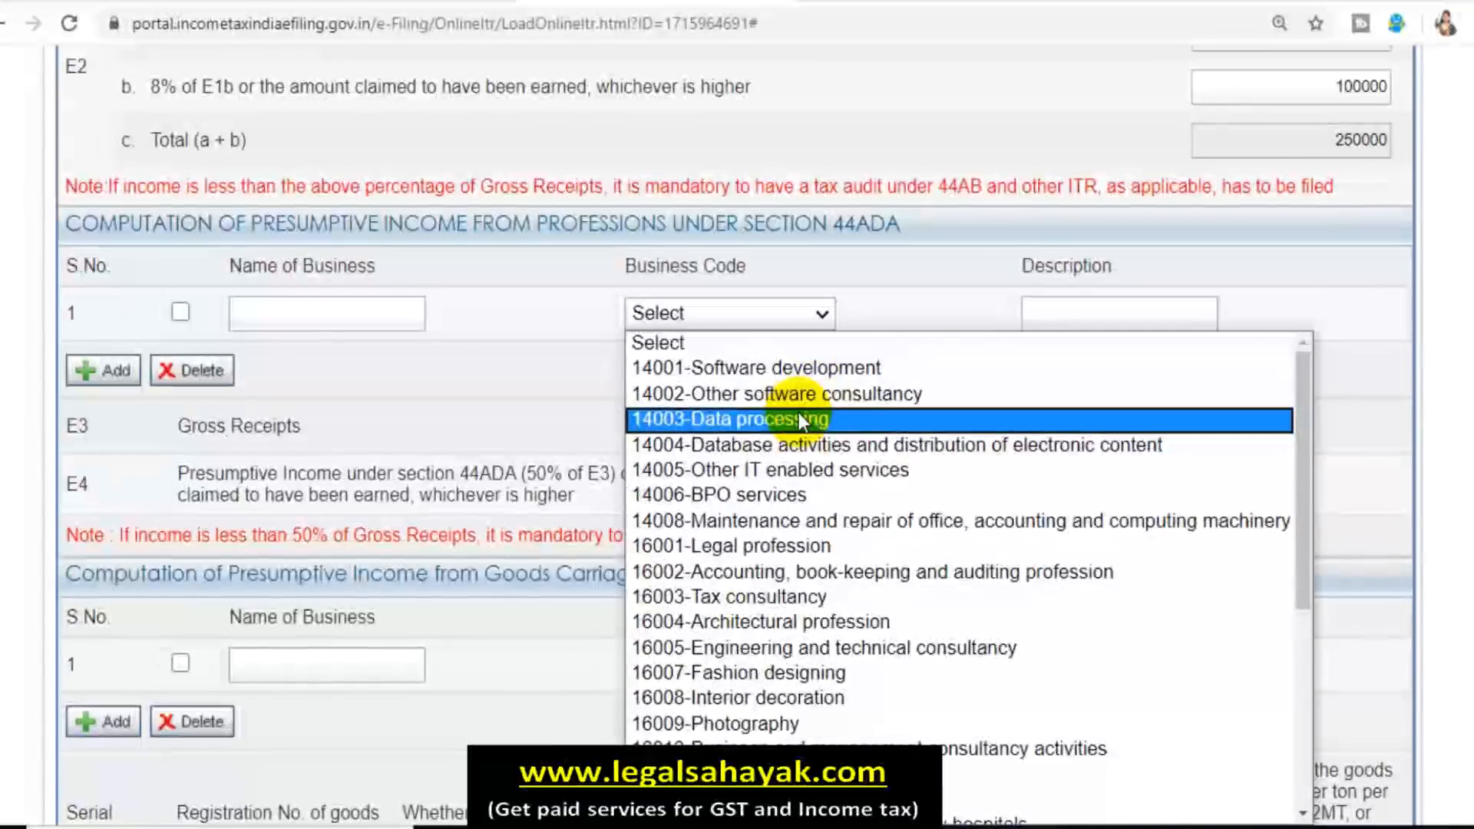
scroll(803, 503, down, 3)
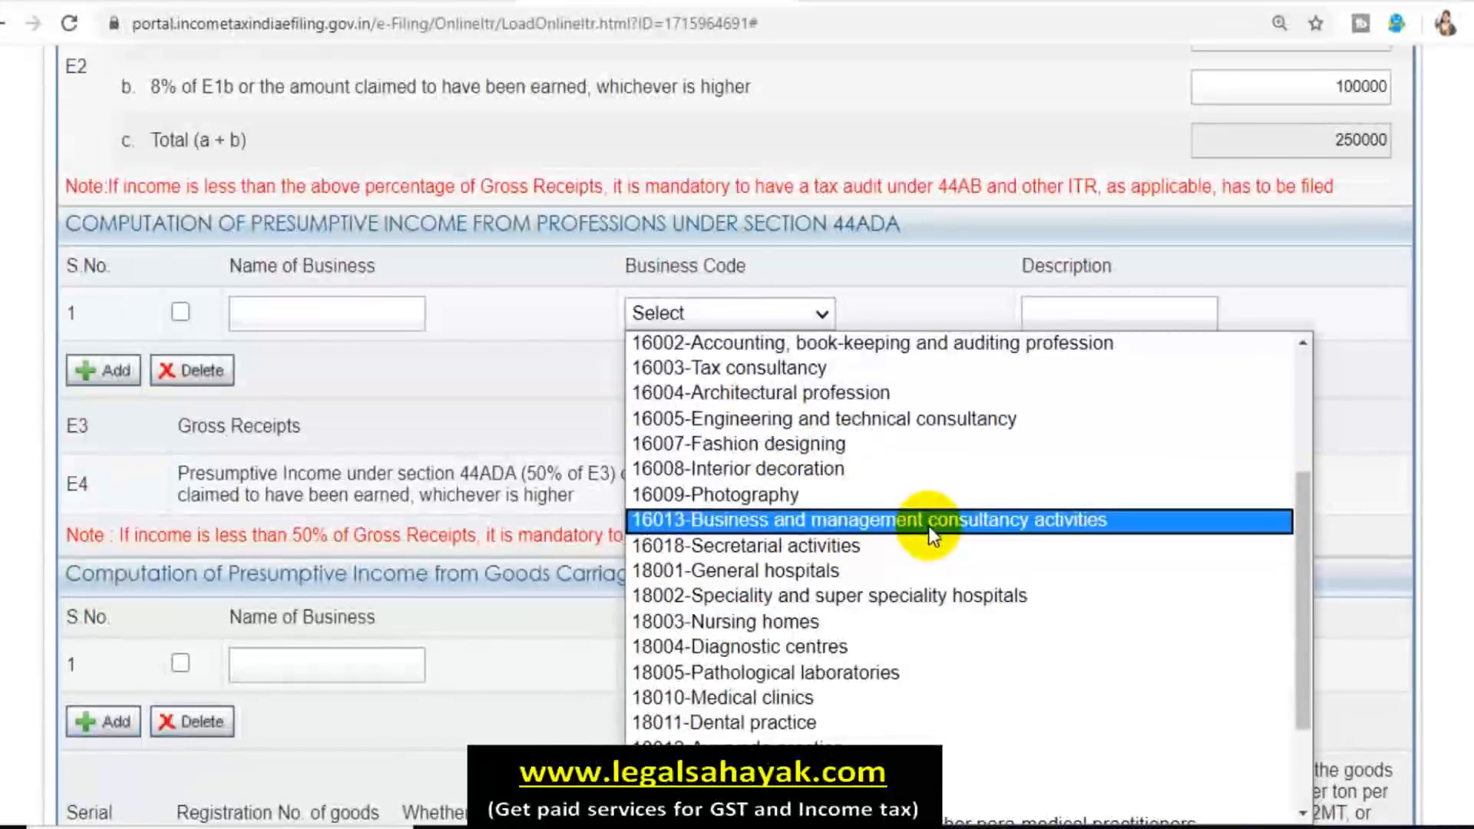
scroll(928, 526, down, 2)
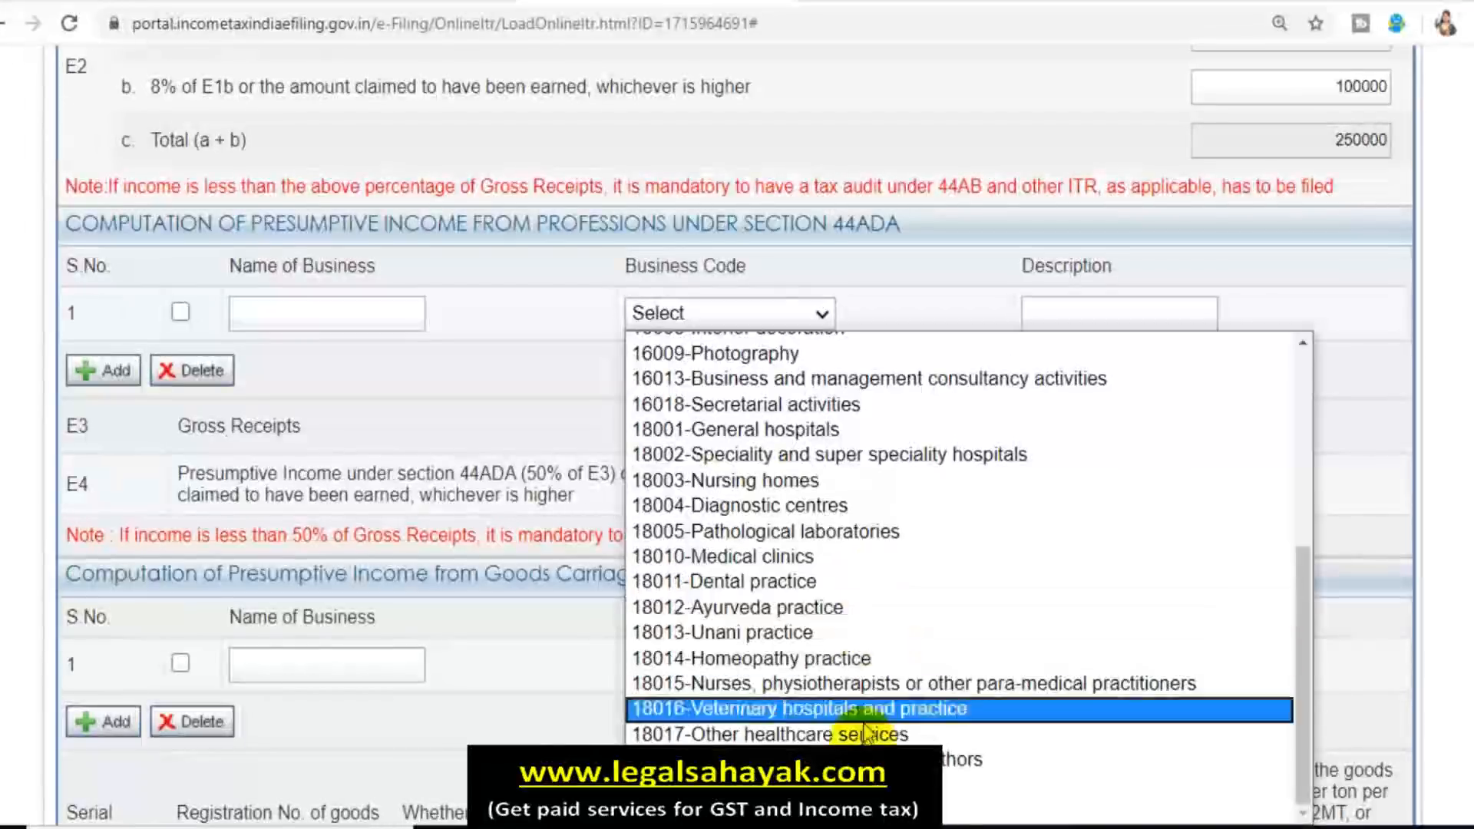
click(1381, 437)
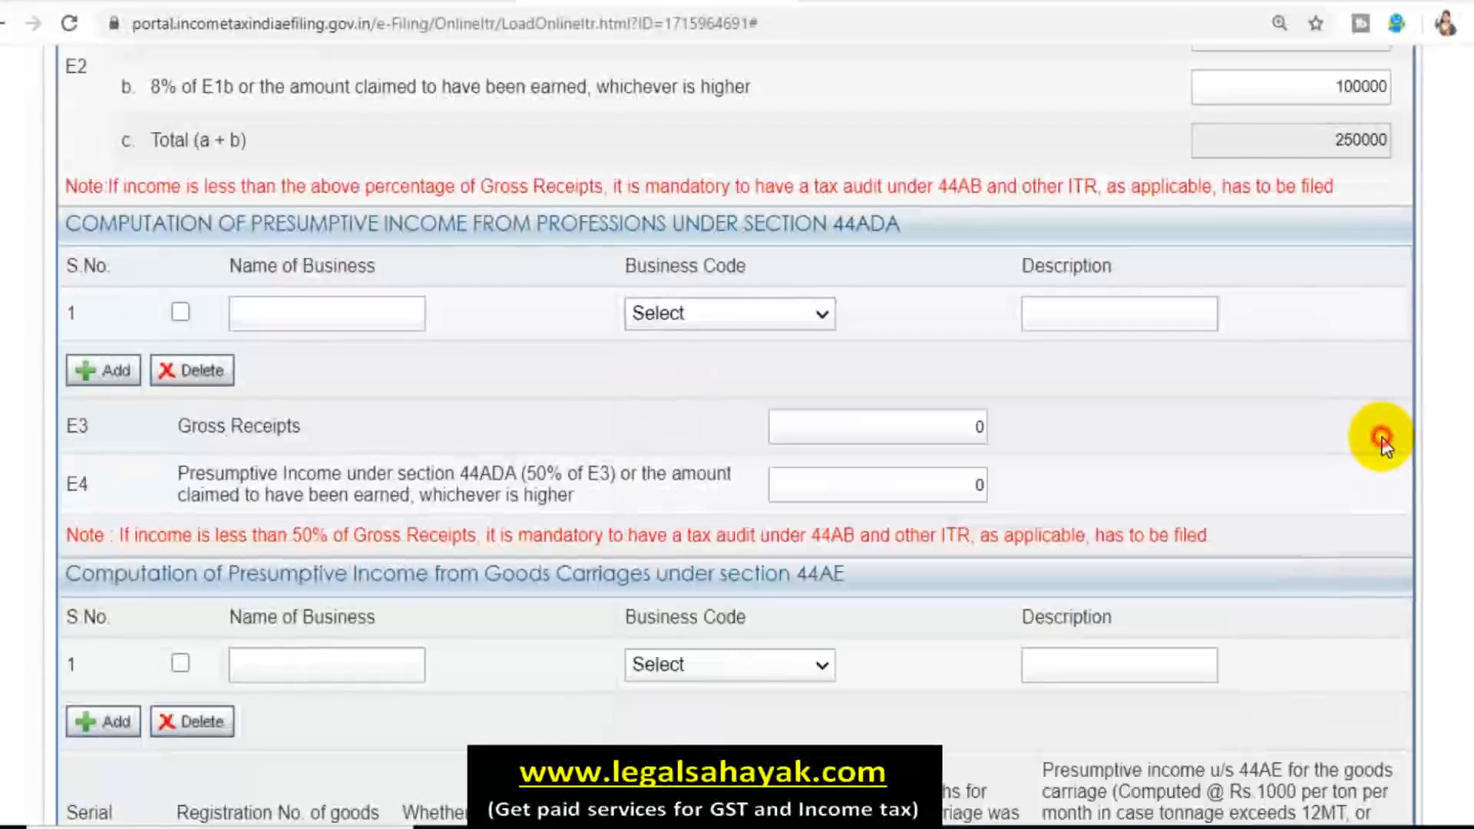
Set the section 44ADA gross receipts E3 to 1000000.
click(317, 313)
click(1136, 313)
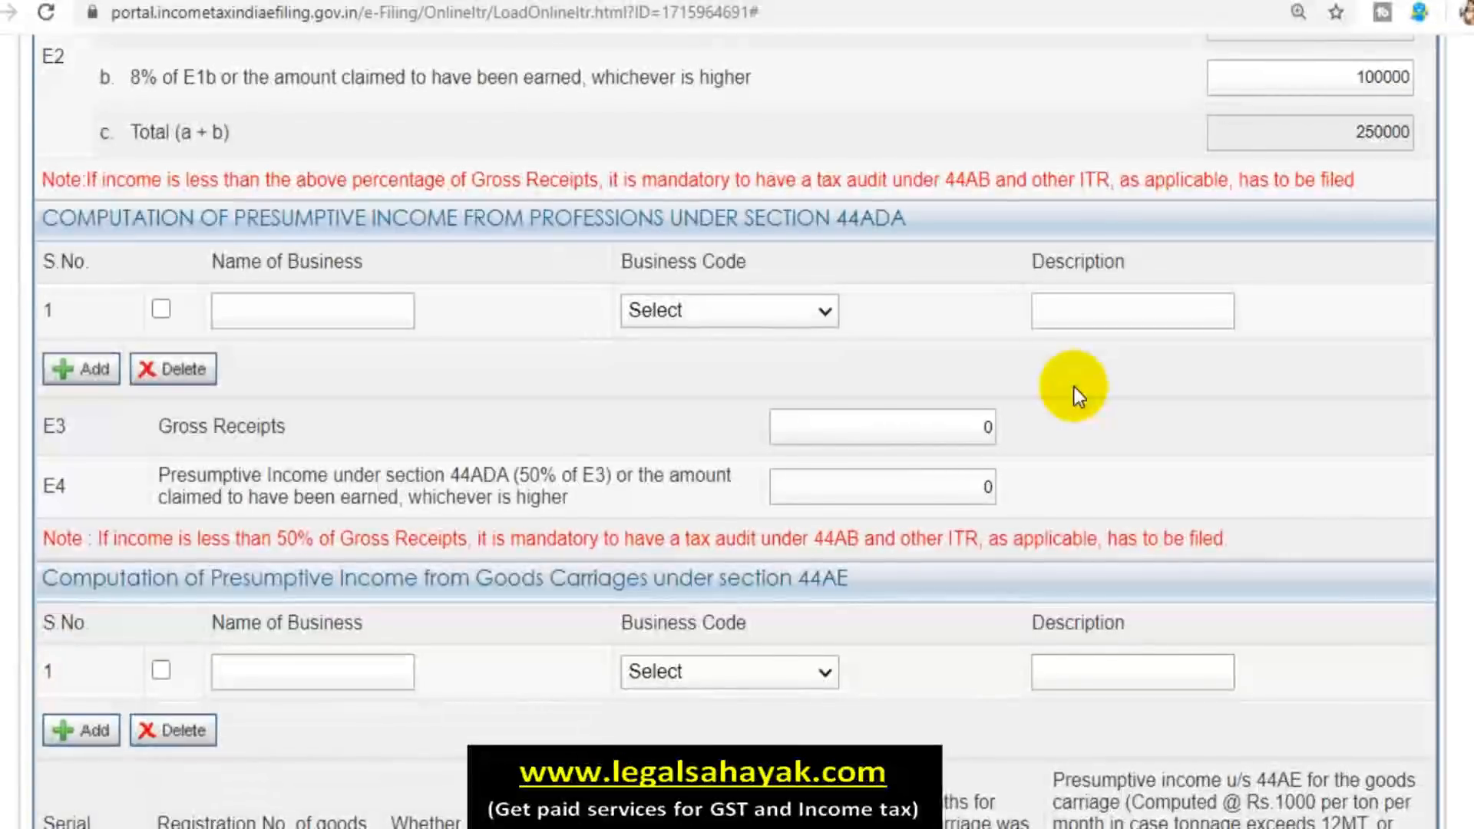
click(937, 428)
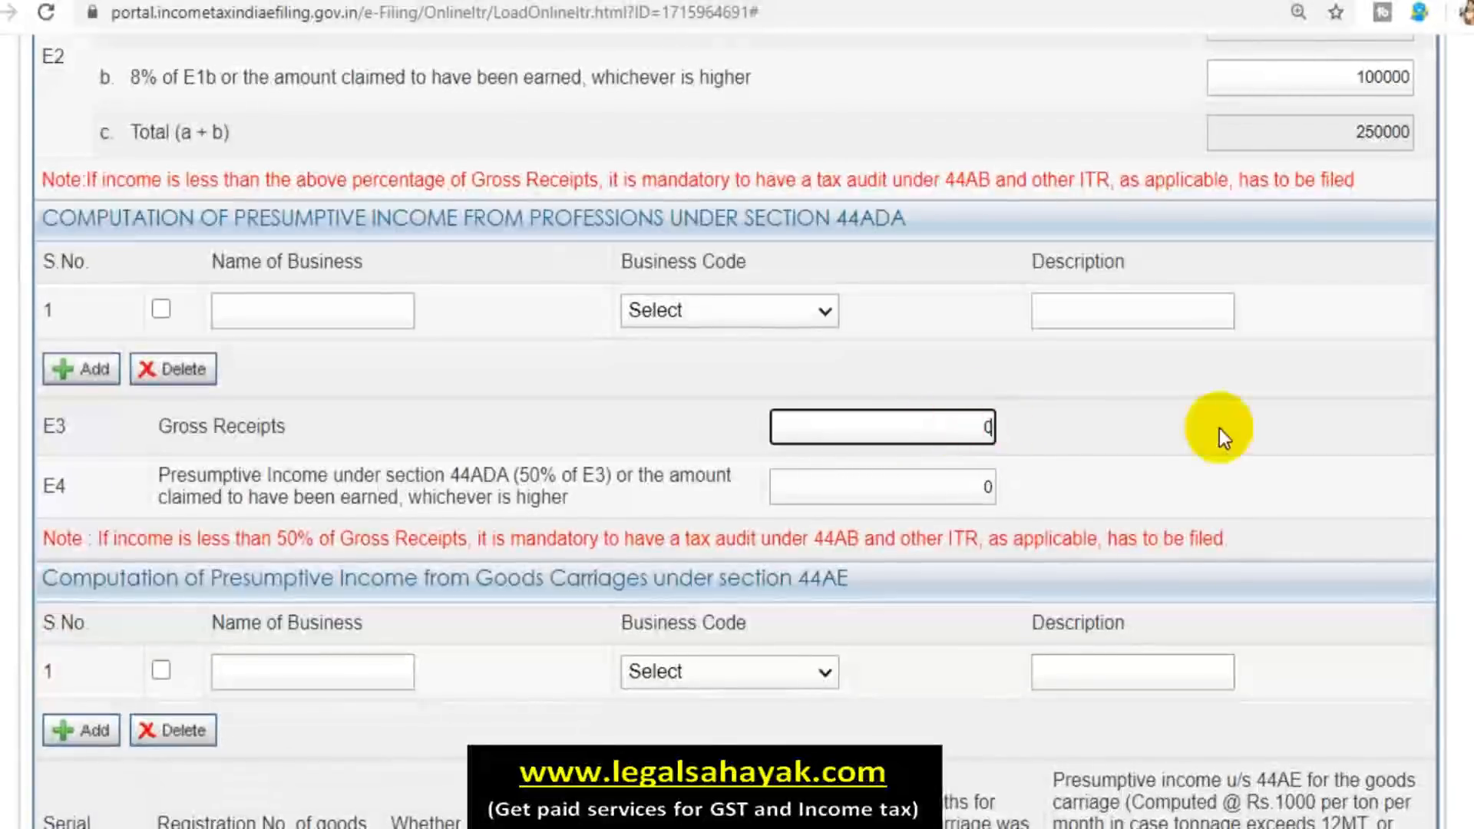
key(Delete)
text(1000000)
click(1221, 457)
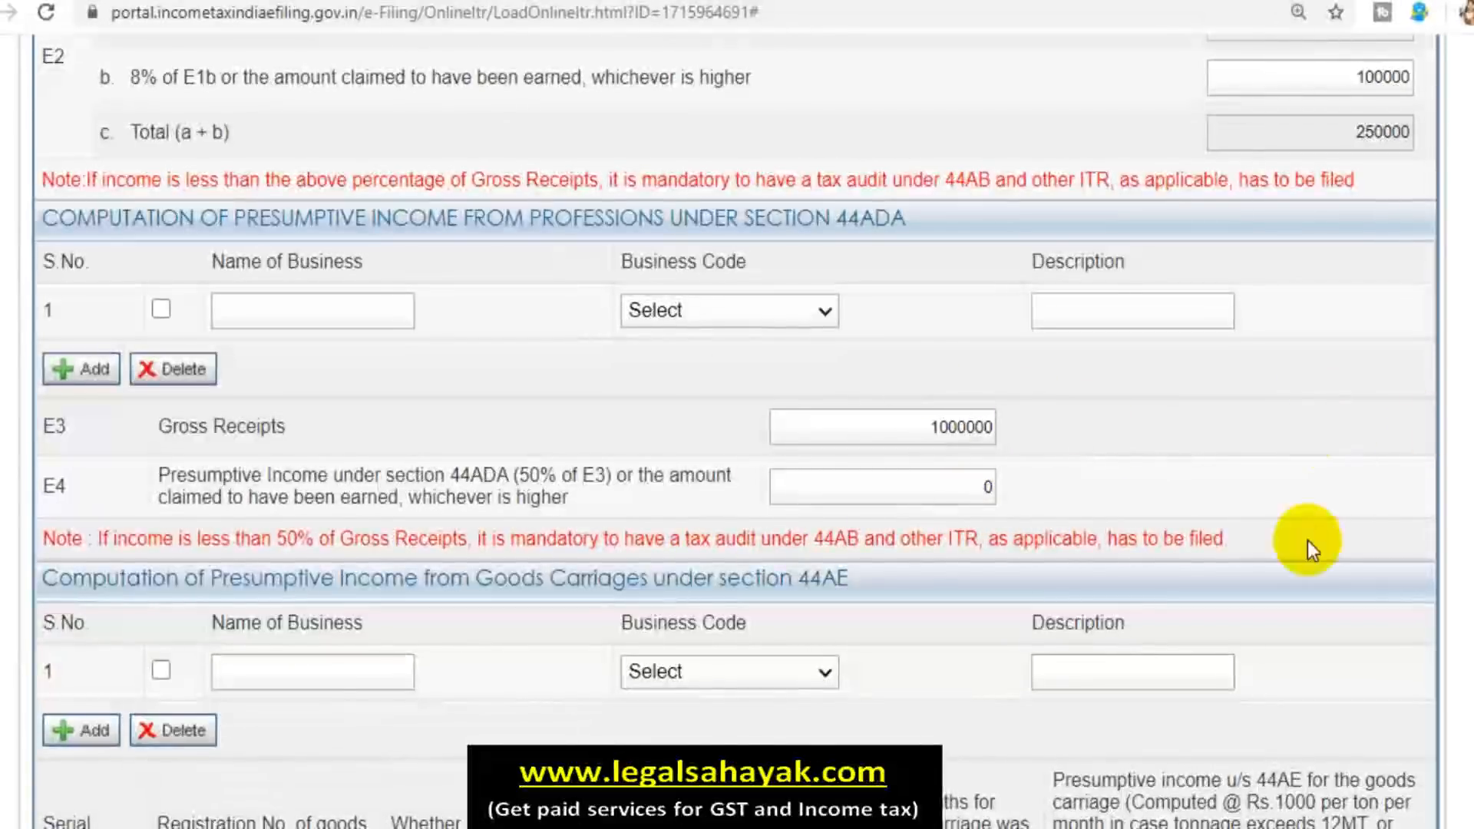
Set the section 44ADA presumptive income E4 to 550000.
click(938, 486)
text(550000)
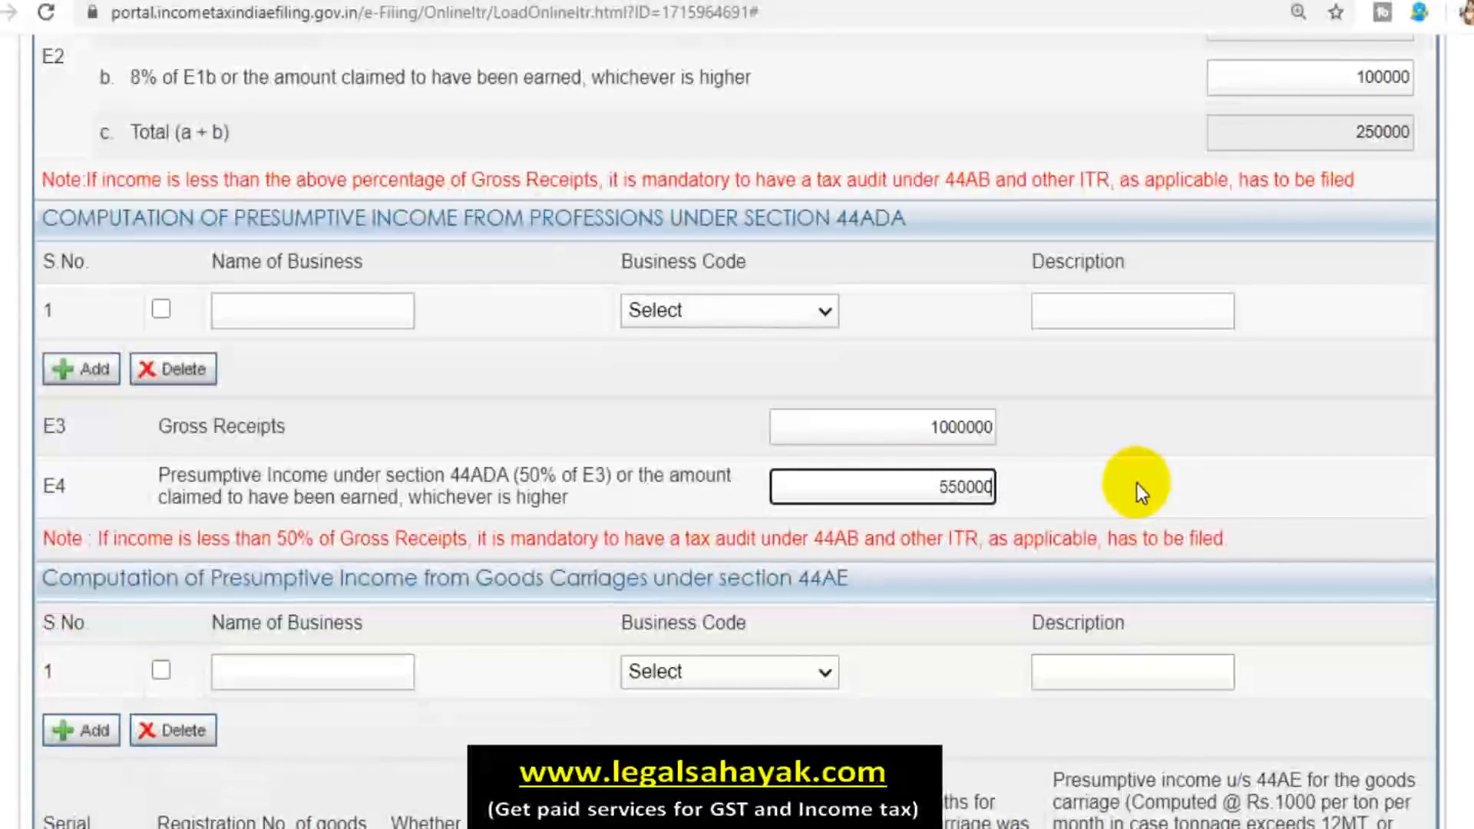
click(1142, 475)
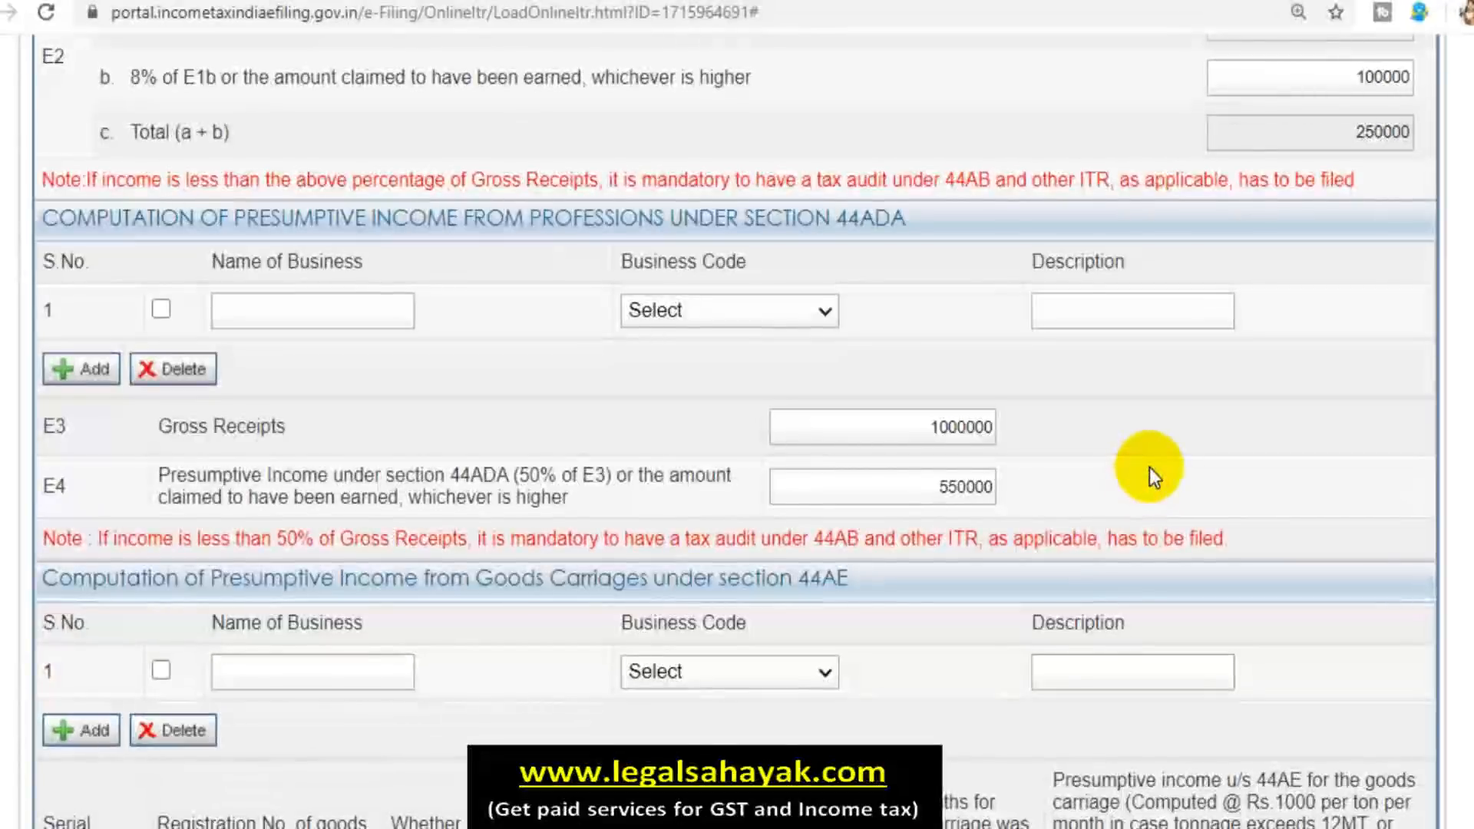
Choose business code 16003-Tax consultancy for the profession under section 44ADA, leaving its name and description blank.
click(780, 310)
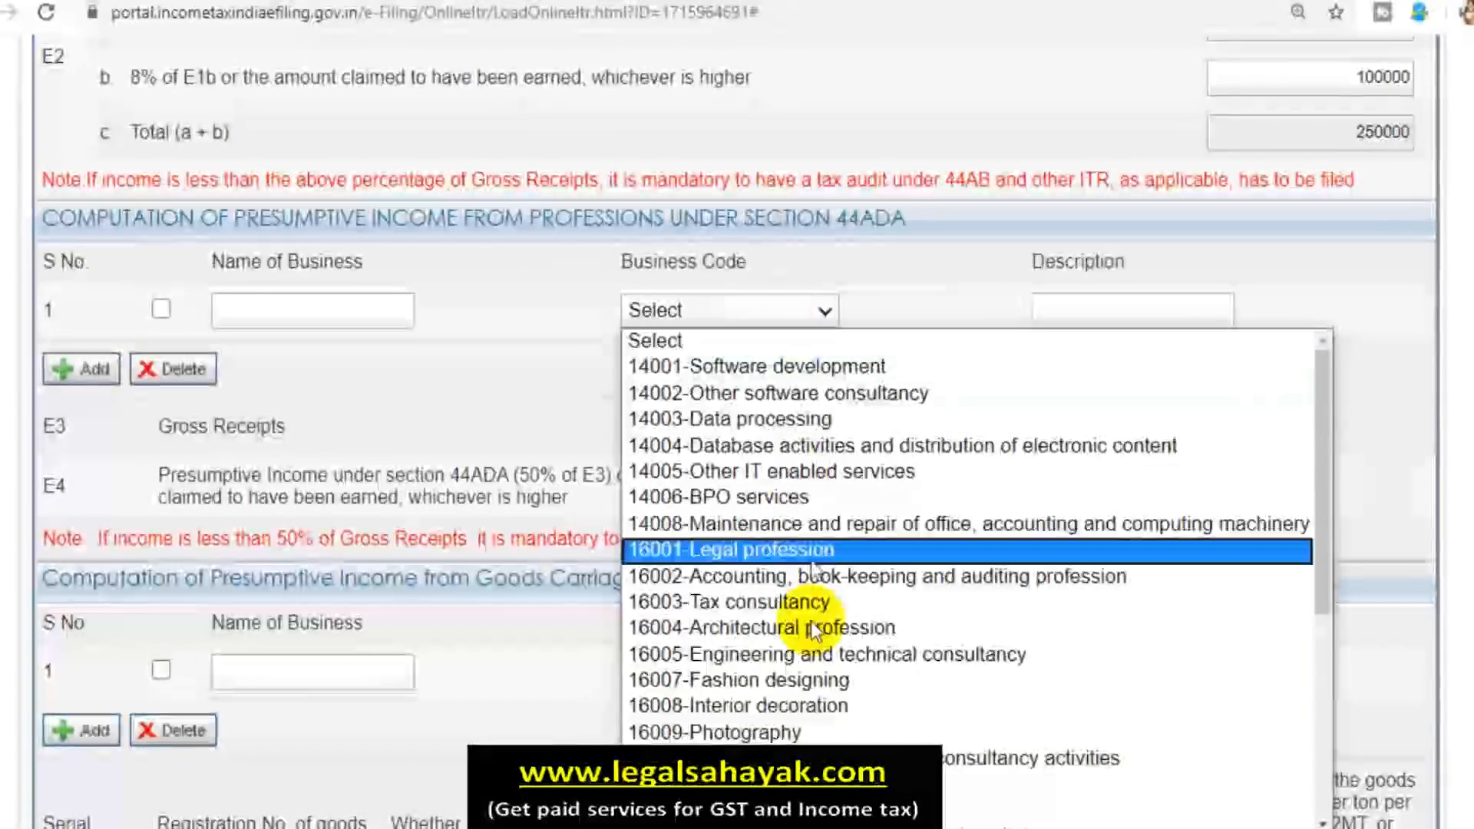
scroll(809, 660, down, 3)
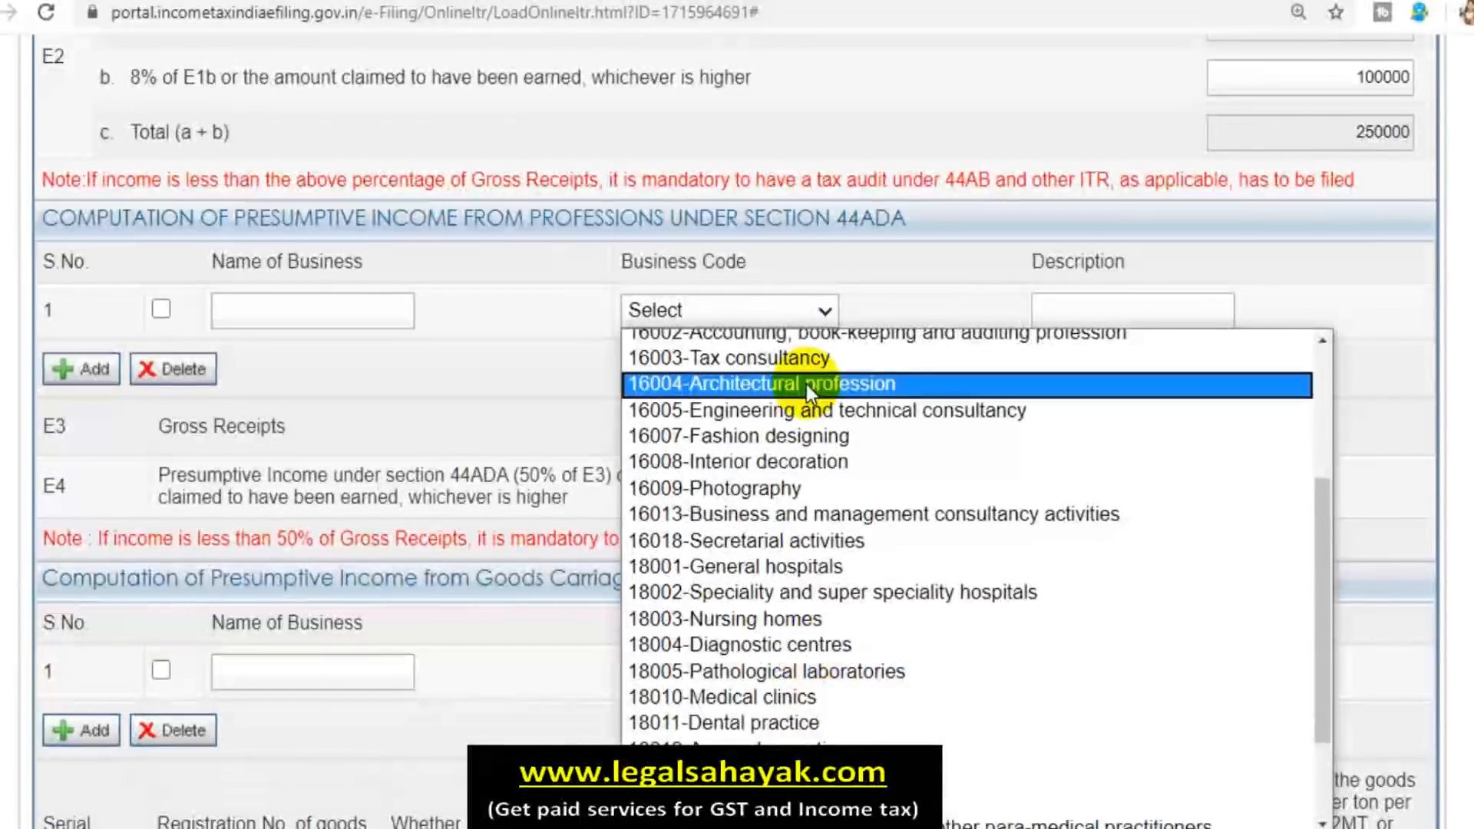
click(796, 357)
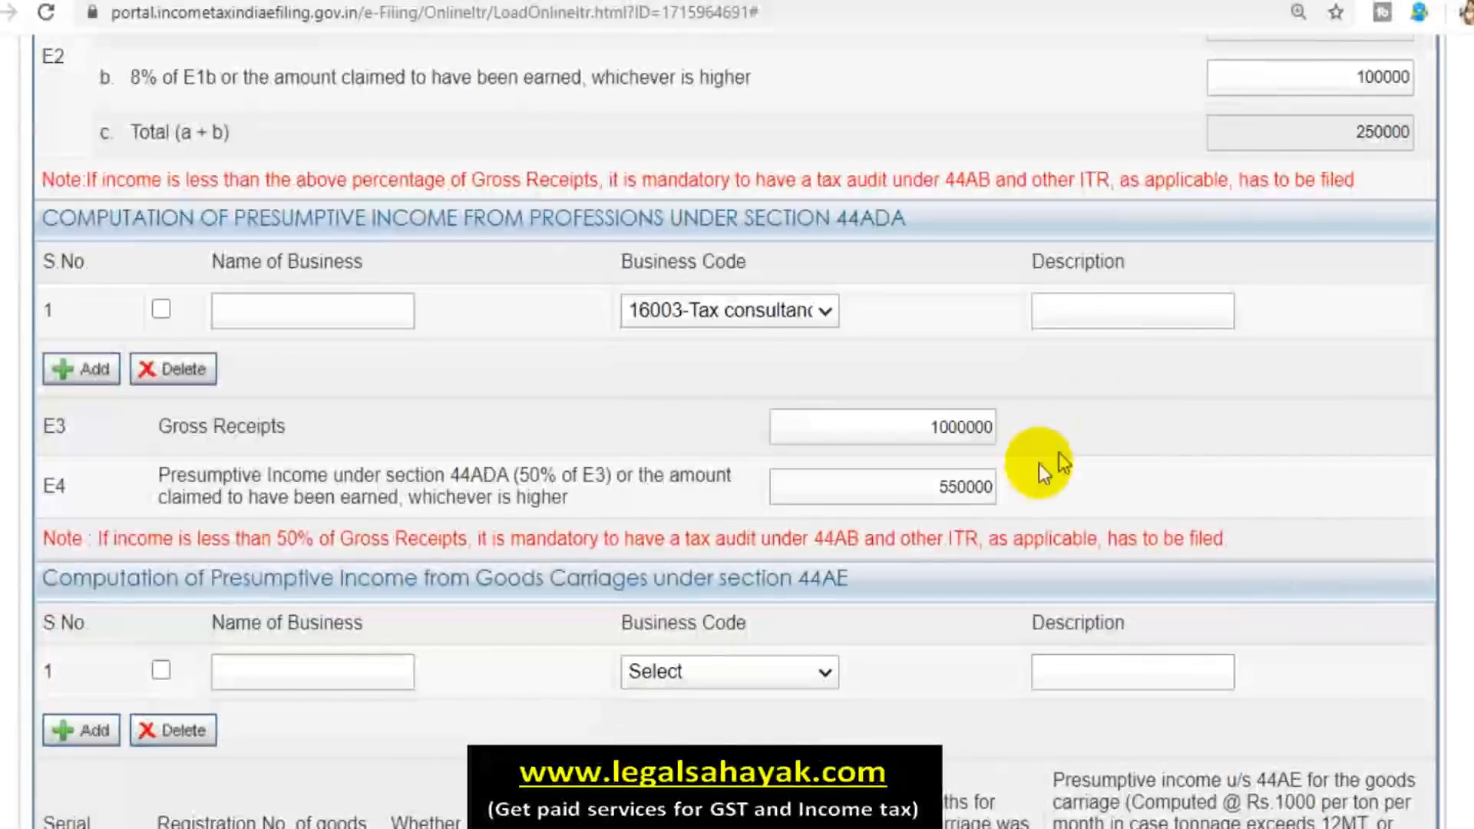
scroll(1072, 450, down, 2)
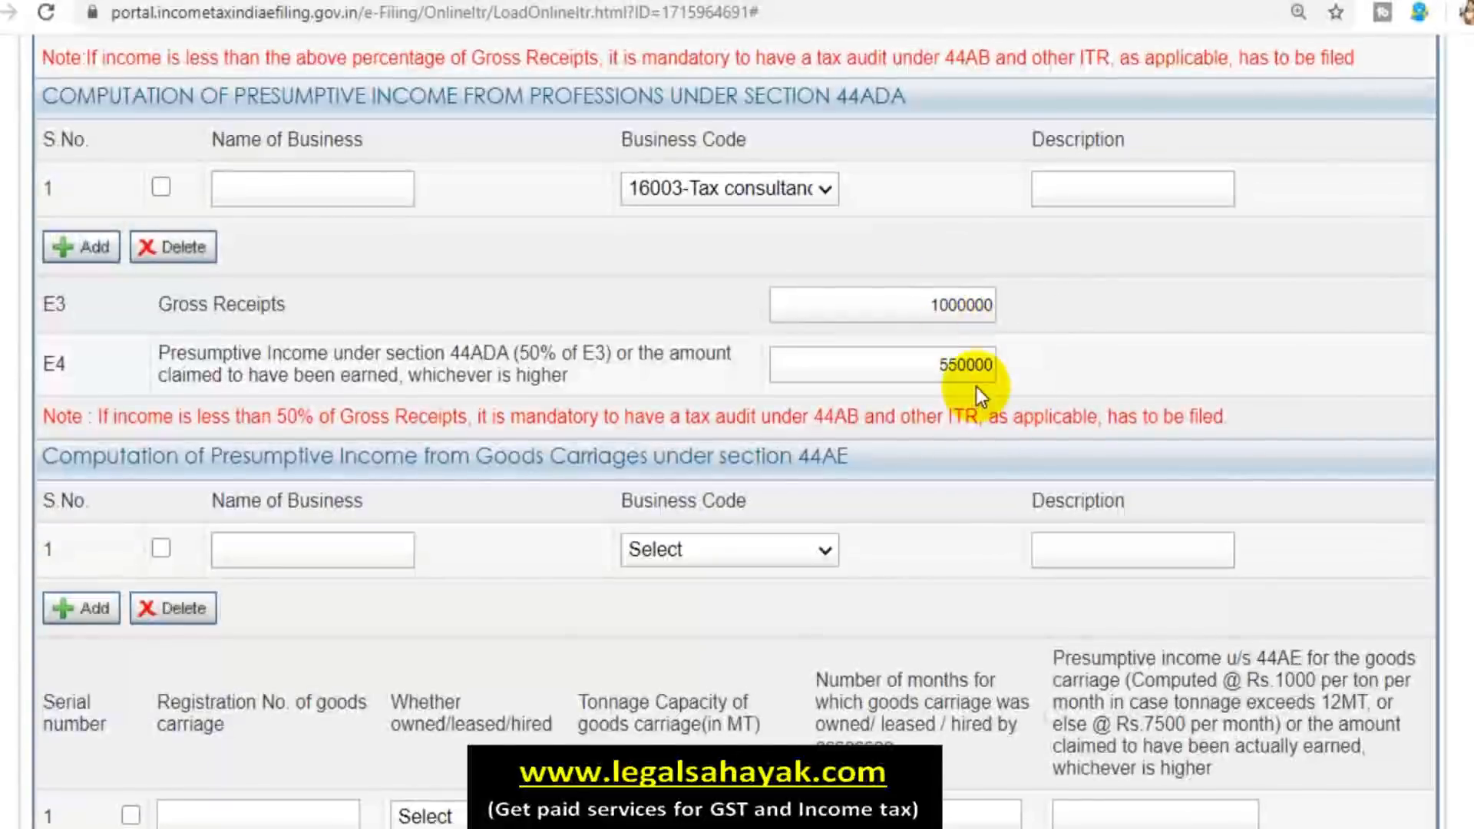
click(288, 192)
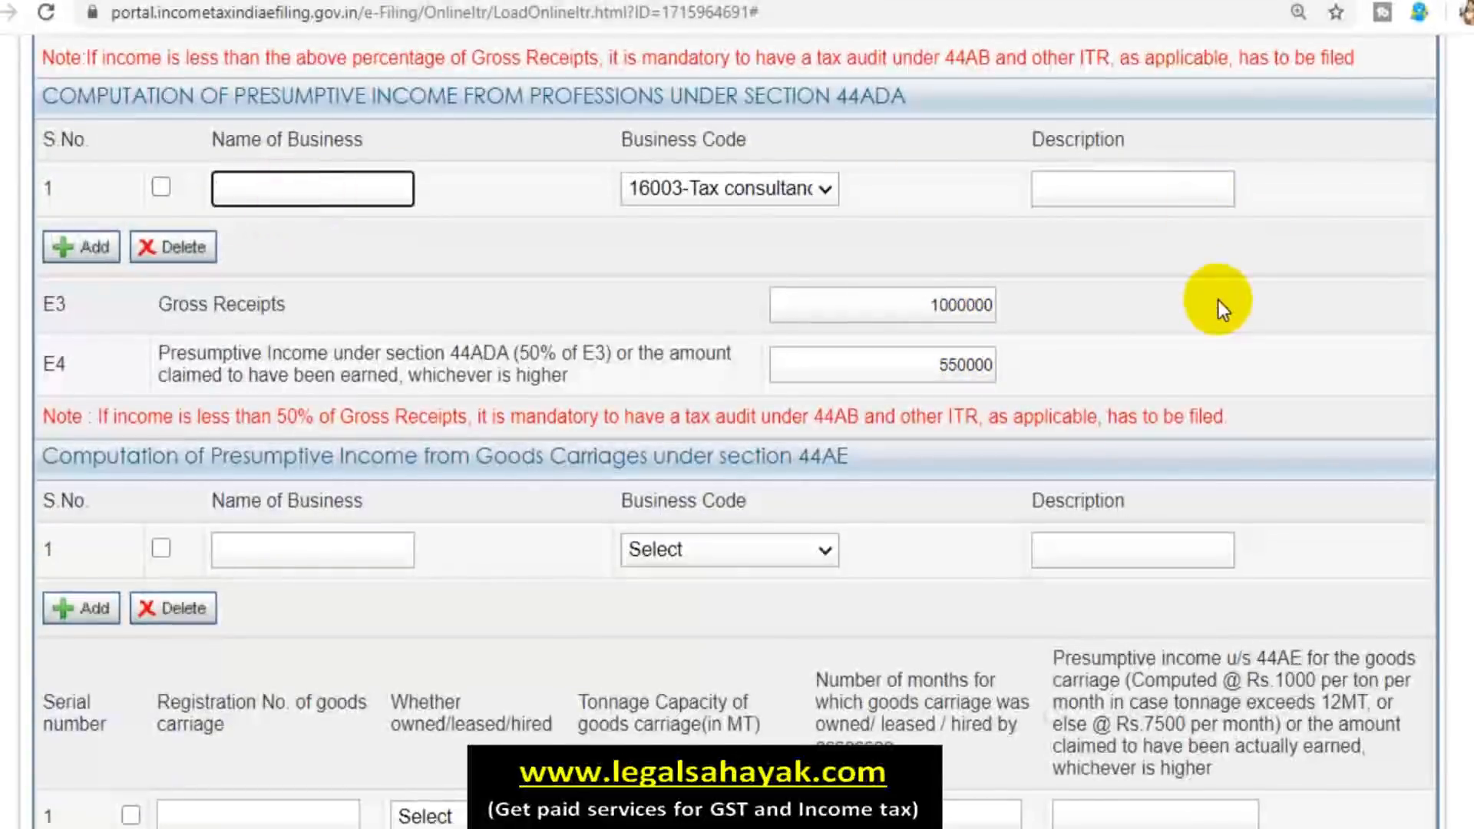
scroll(1218, 301, down, 2)
click(1115, 253)
scroll(969, 366, up, 4)
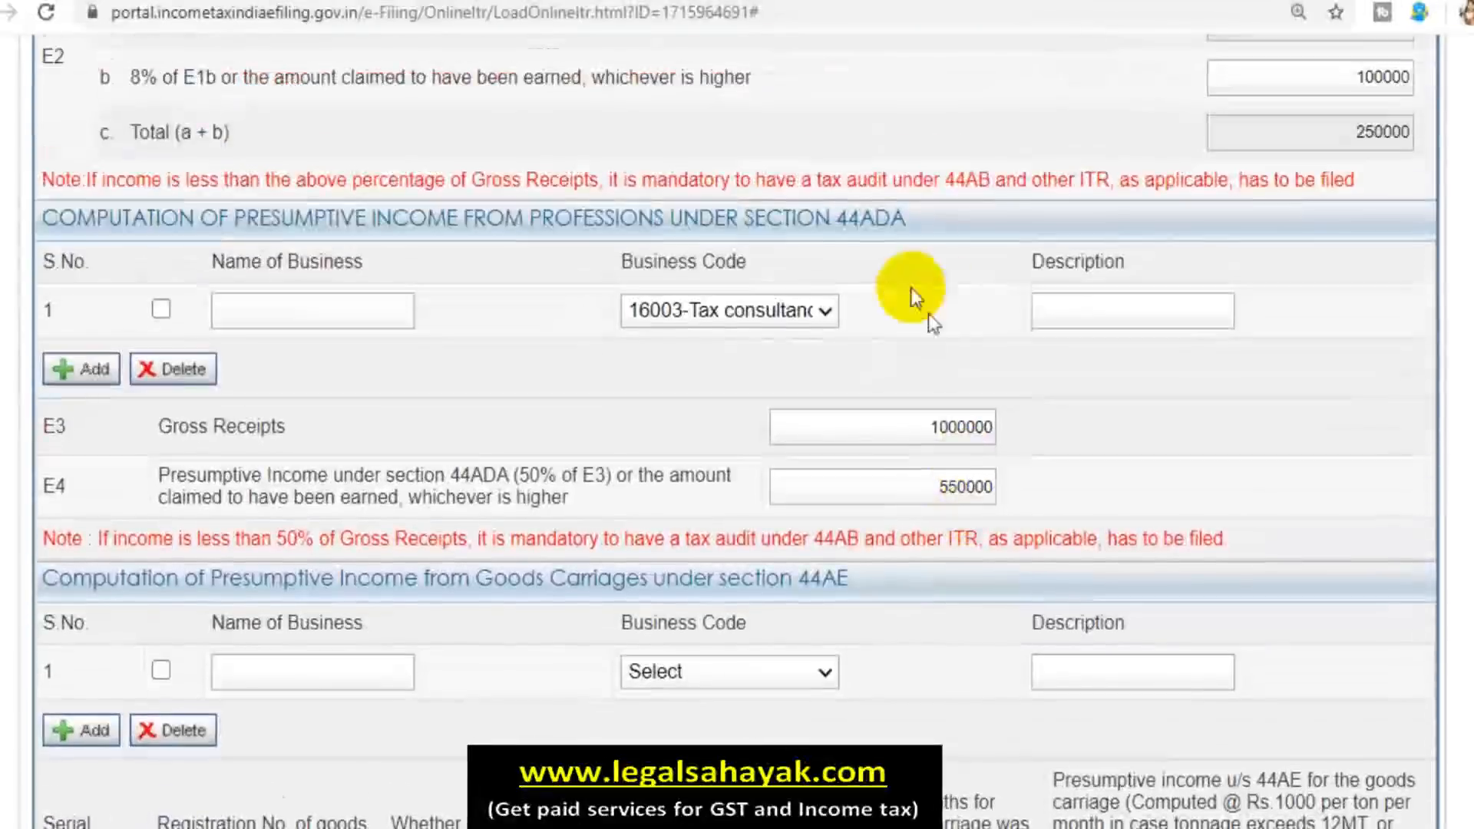
Review the section 44AE goods carriage computation and the income chargeable under Business in E8.
scroll(1112, 396, down, 6)
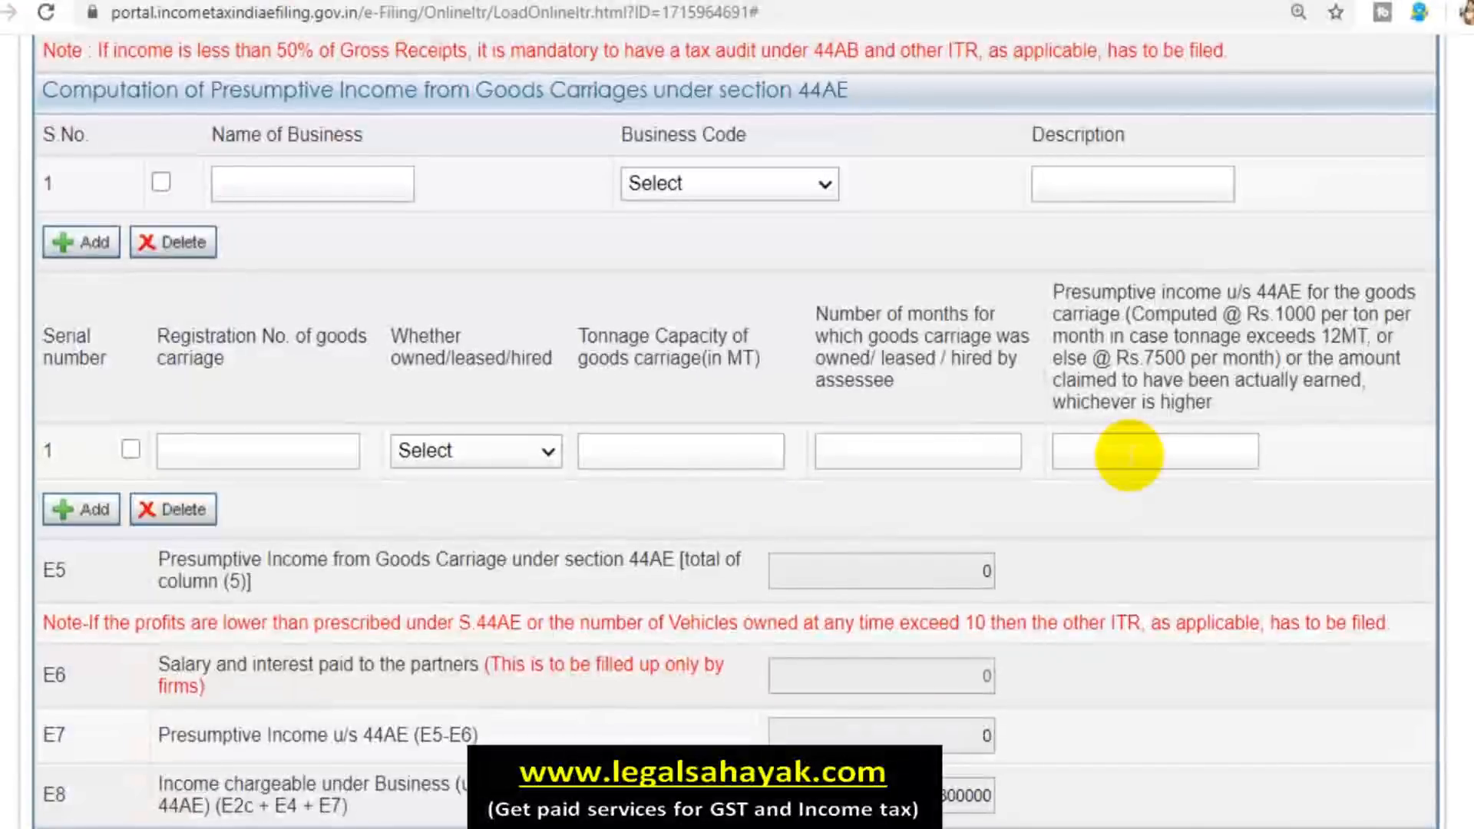
scroll(1106, 453, down, 2)
scroll(1084, 451, up, 2)
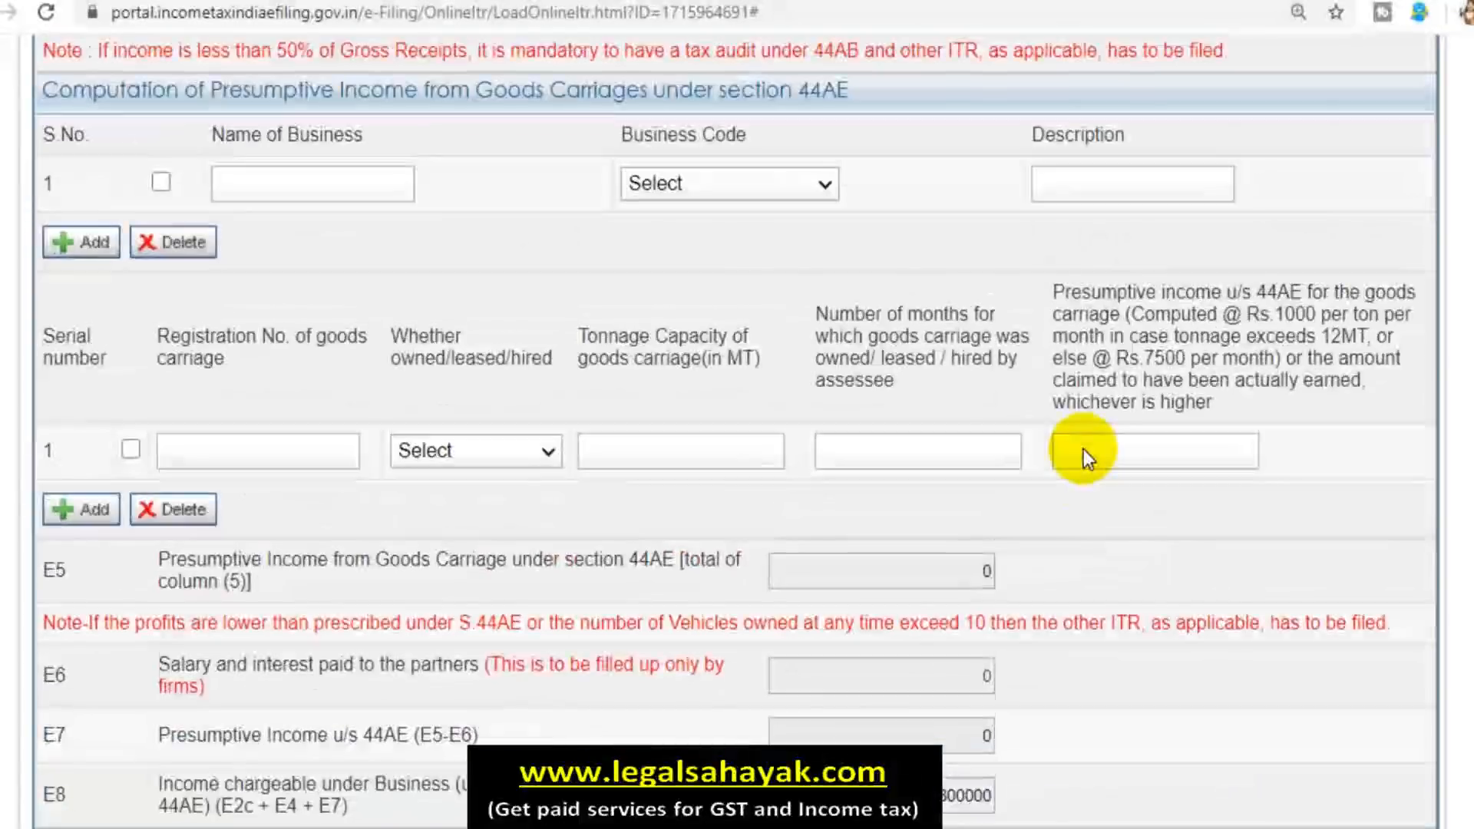
scroll(1025, 443, down, 5)
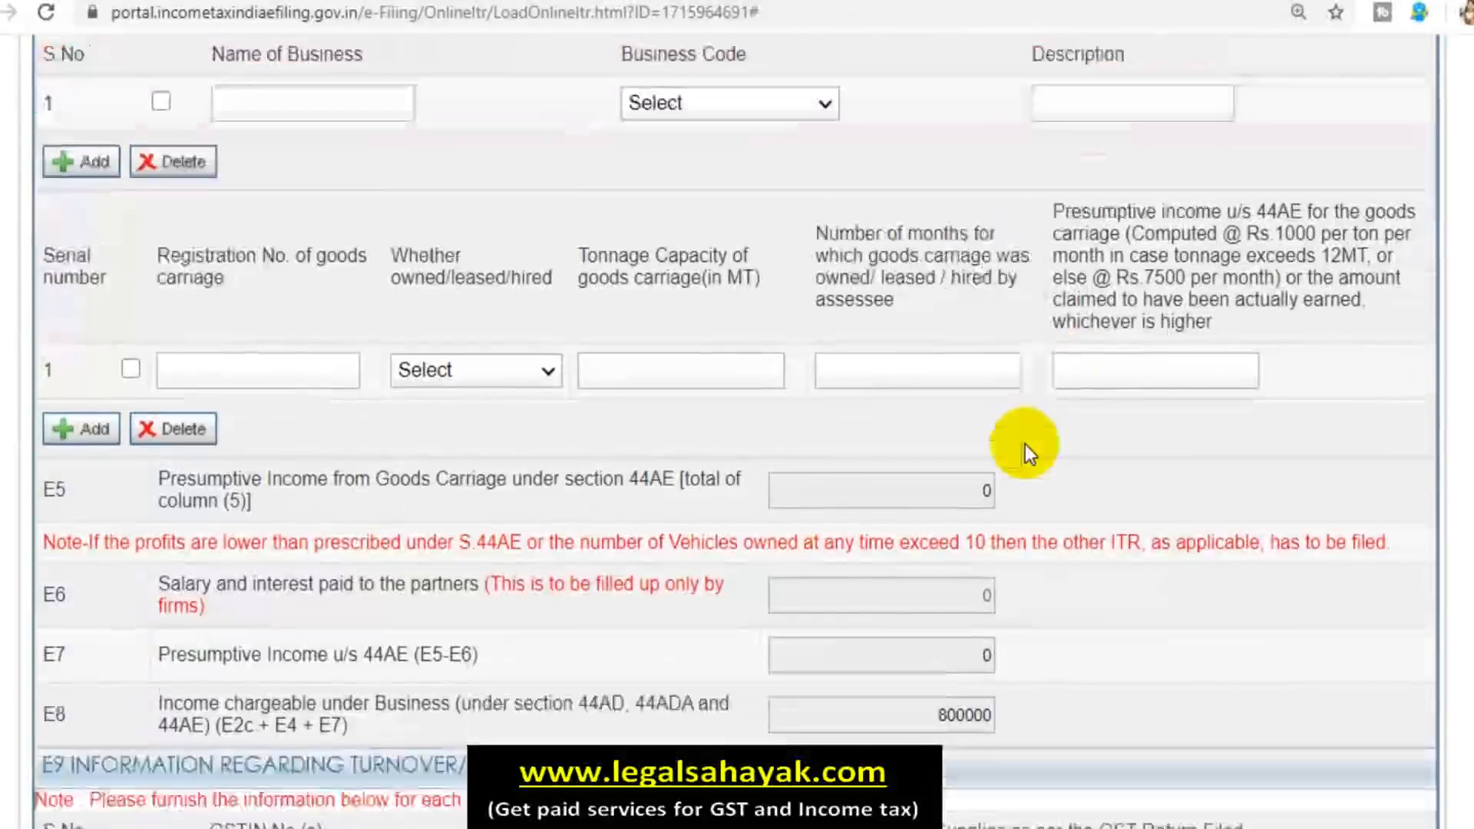
scroll(574, 345, down, 2)
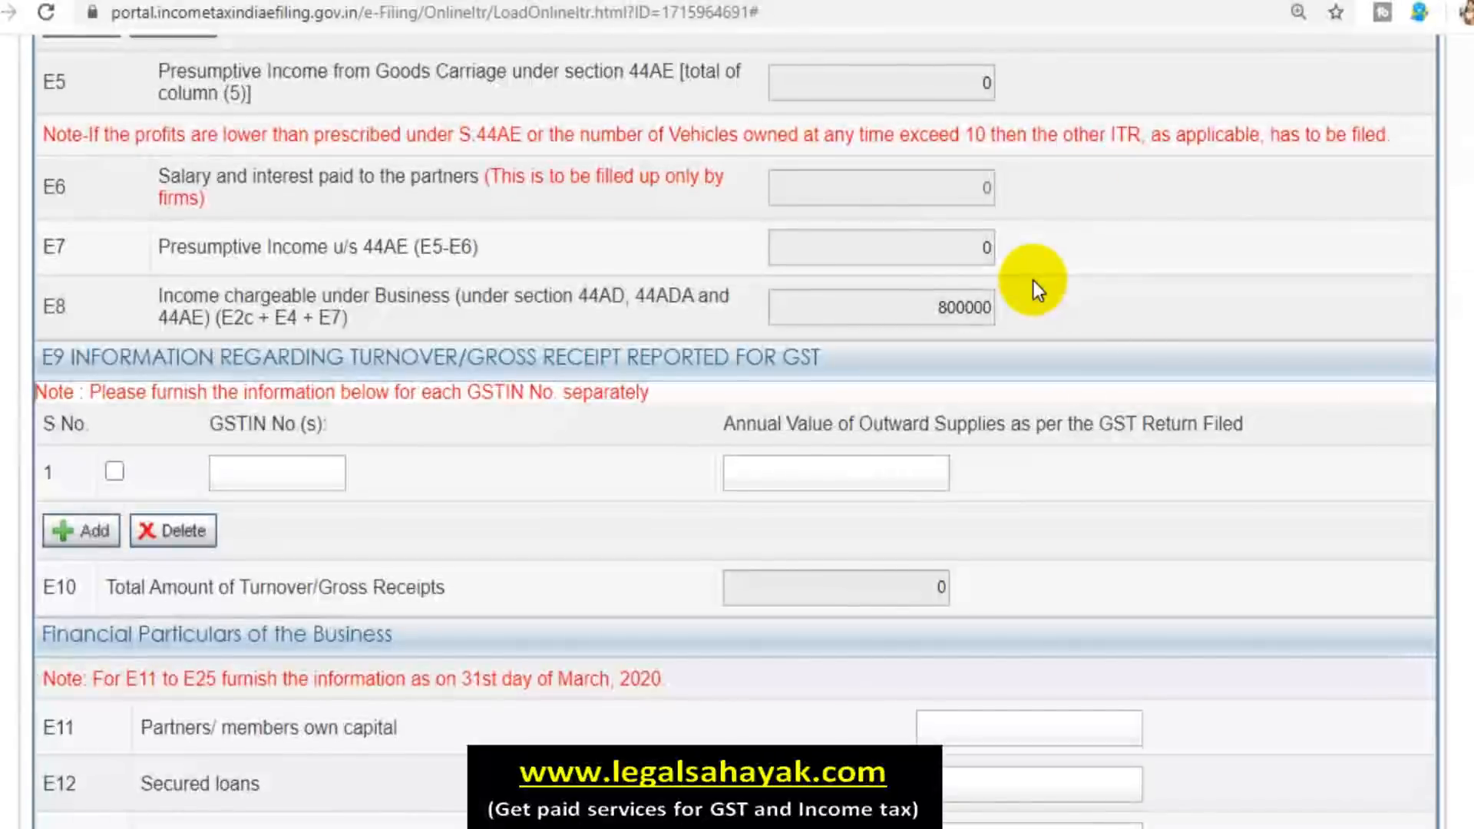
scroll(1033, 288, down, 2)
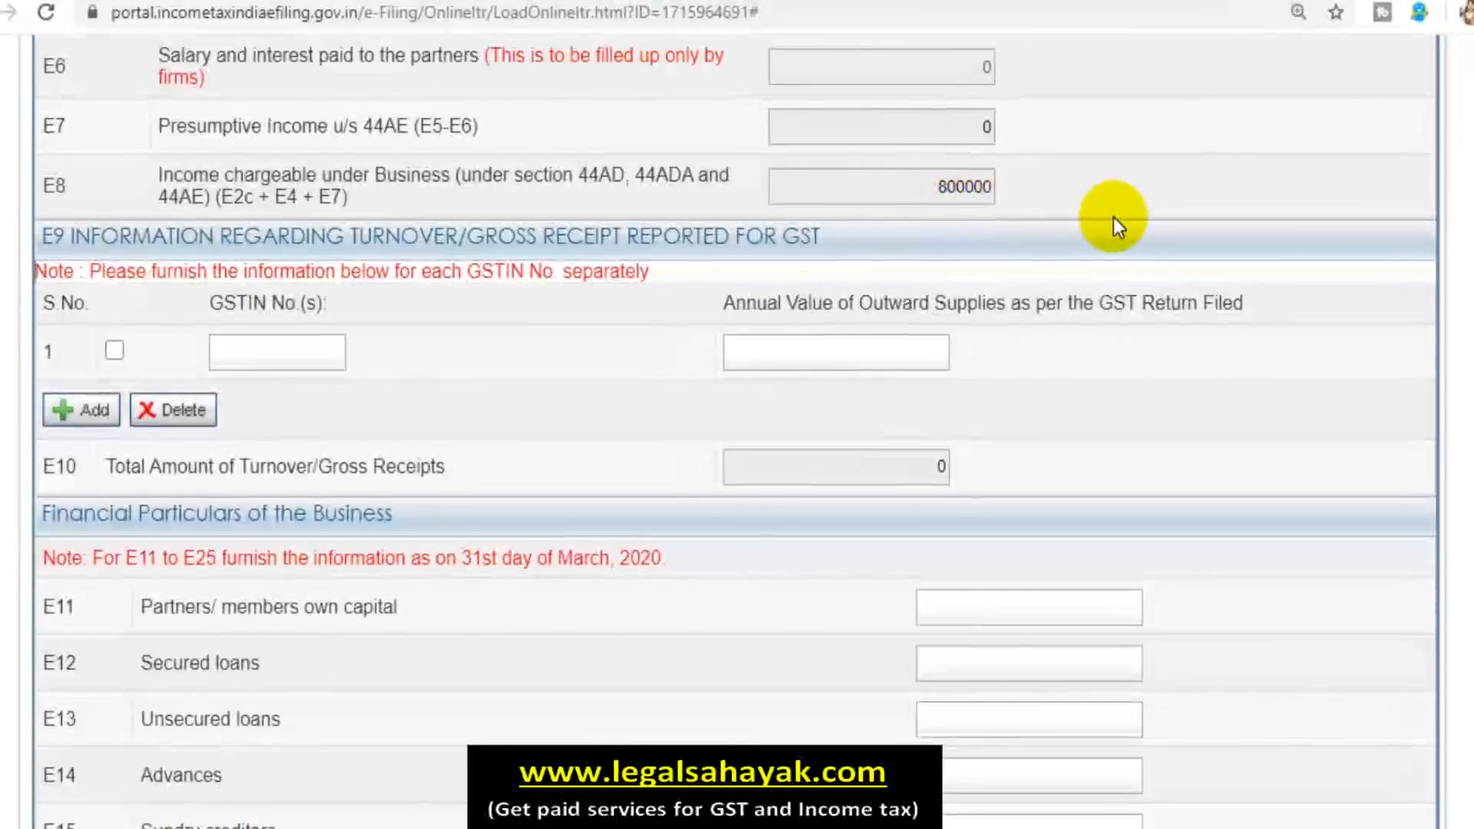
Compare the section 44AD and 44ADA presumptive incomes with the income chargeable under Business in E8.
scroll(1116, 221, up, 6)
scroll(1116, 221, up, 15)
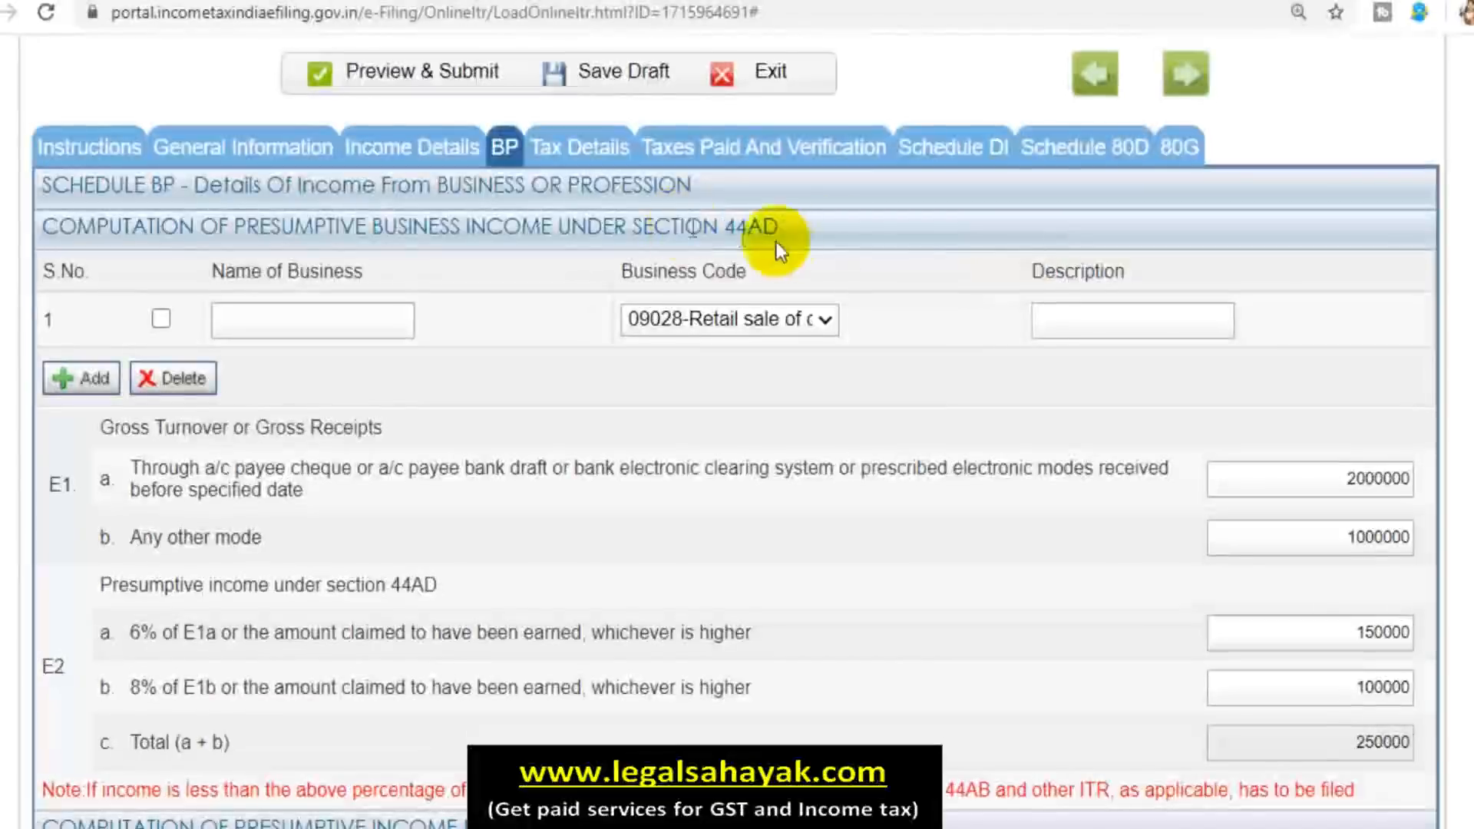
scroll(779, 246, down, 5)
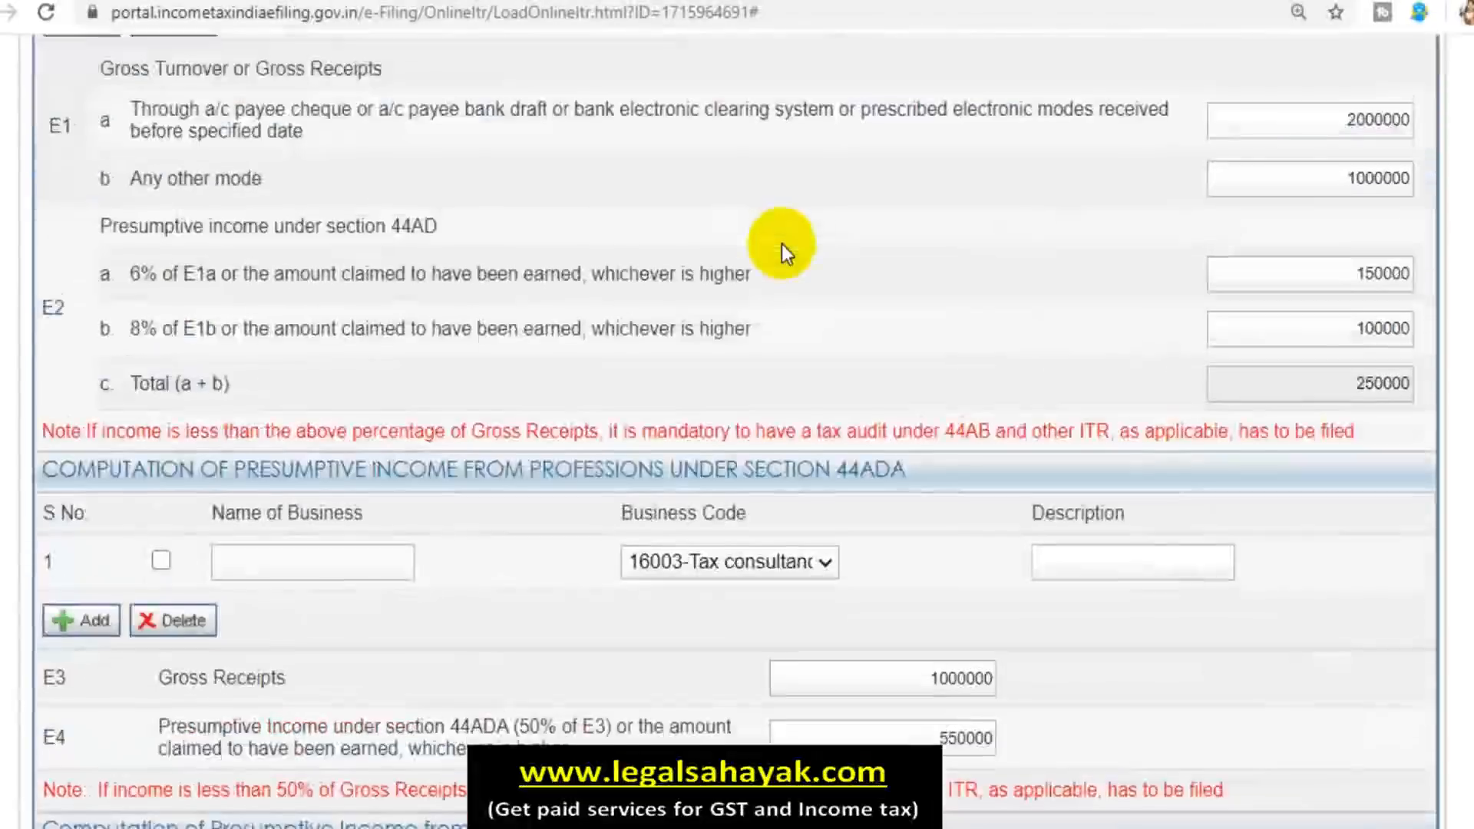
scroll(937, 378, down, 11)
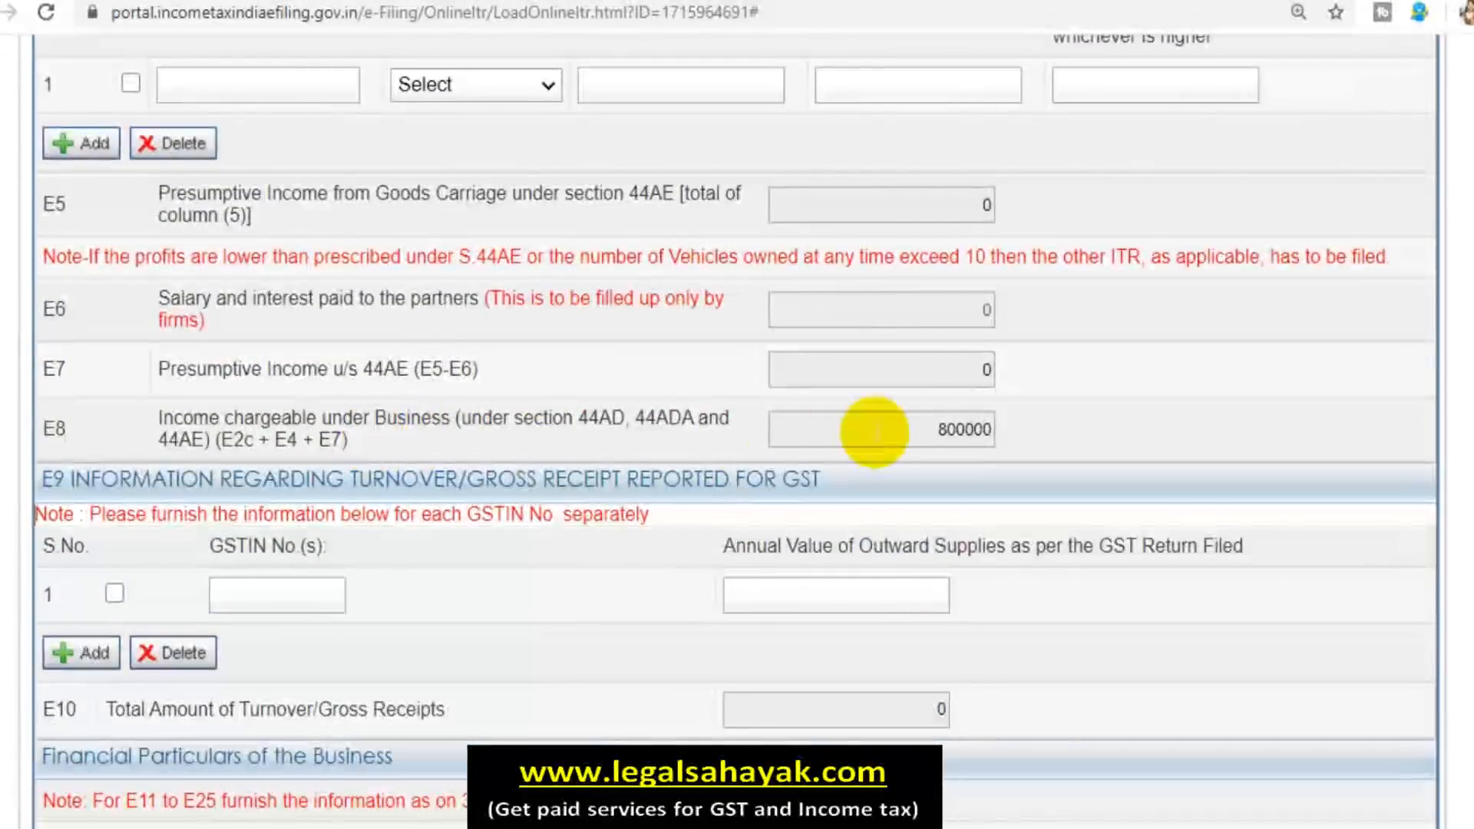
Open the Income Details schedule and check the business and profession income carried into B1.
scroll(388, 404, up, 10)
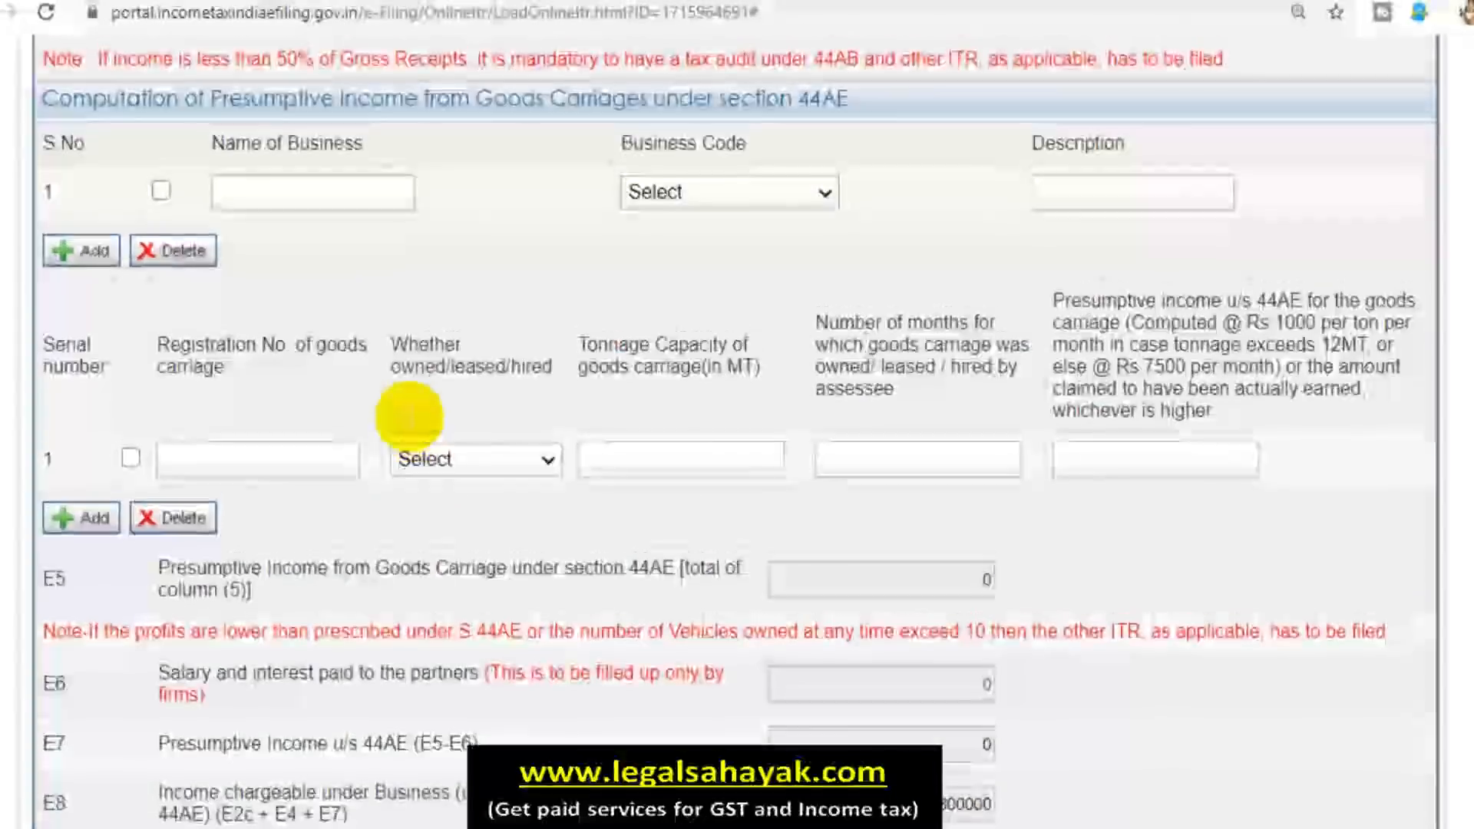
scroll(410, 415, up, 10)
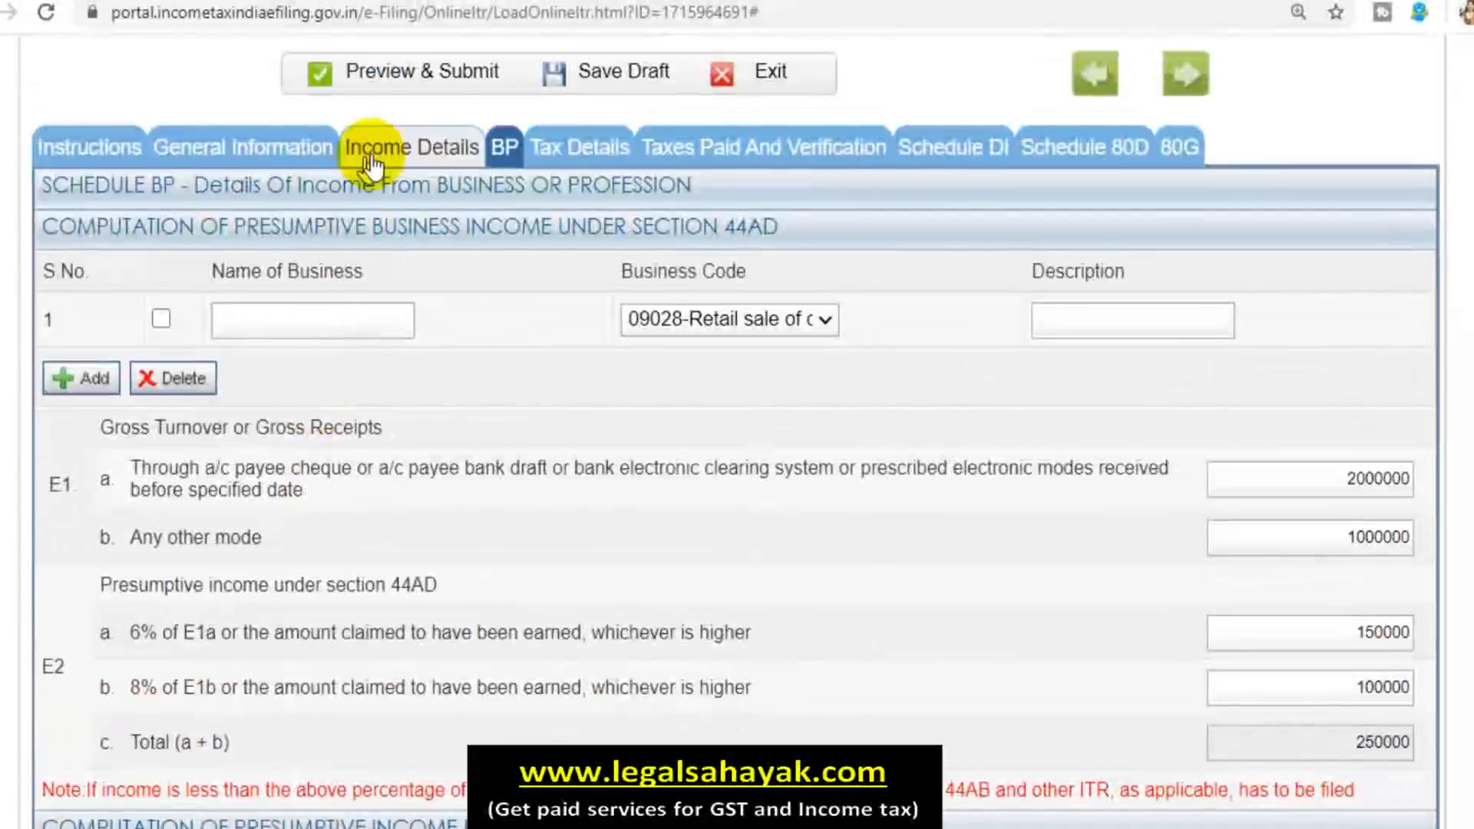
click(374, 148)
scroll(987, 581, down, 5)
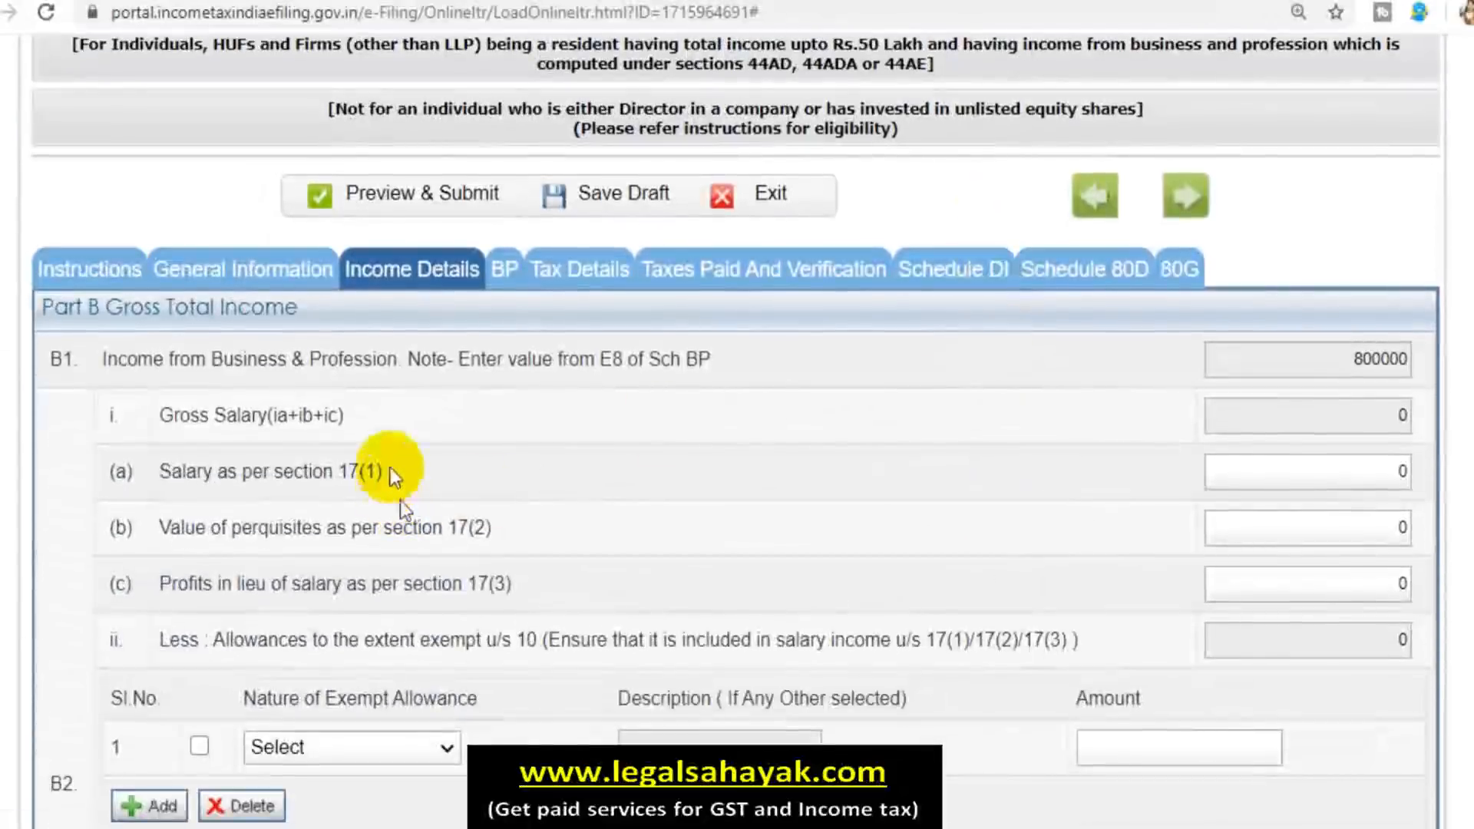
Return to Schedule BP and go to section E9 on turnover reported for GST.
click(506, 270)
scroll(741, 487, down, 10)
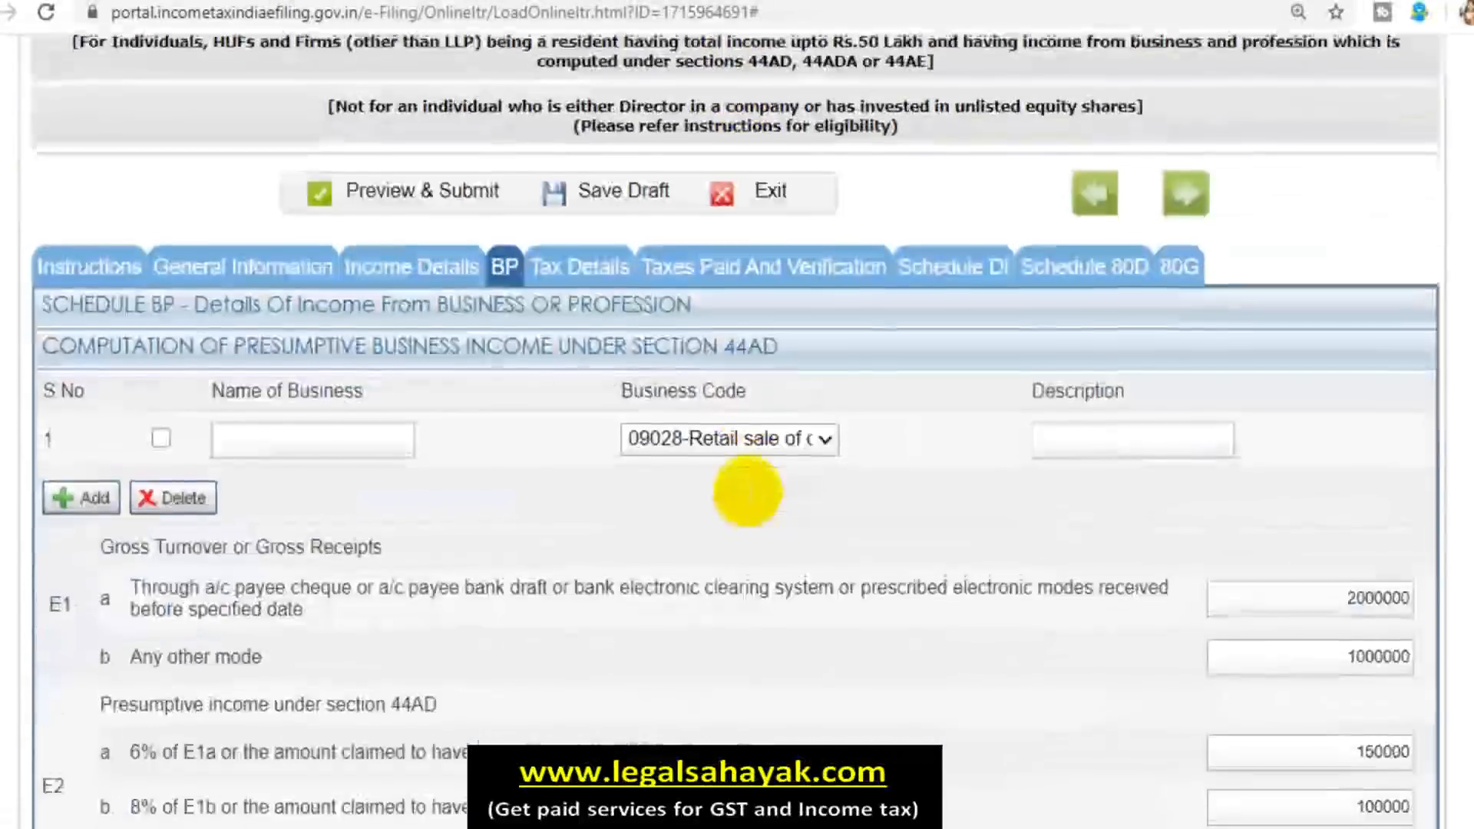
scroll(747, 491, down, 20)
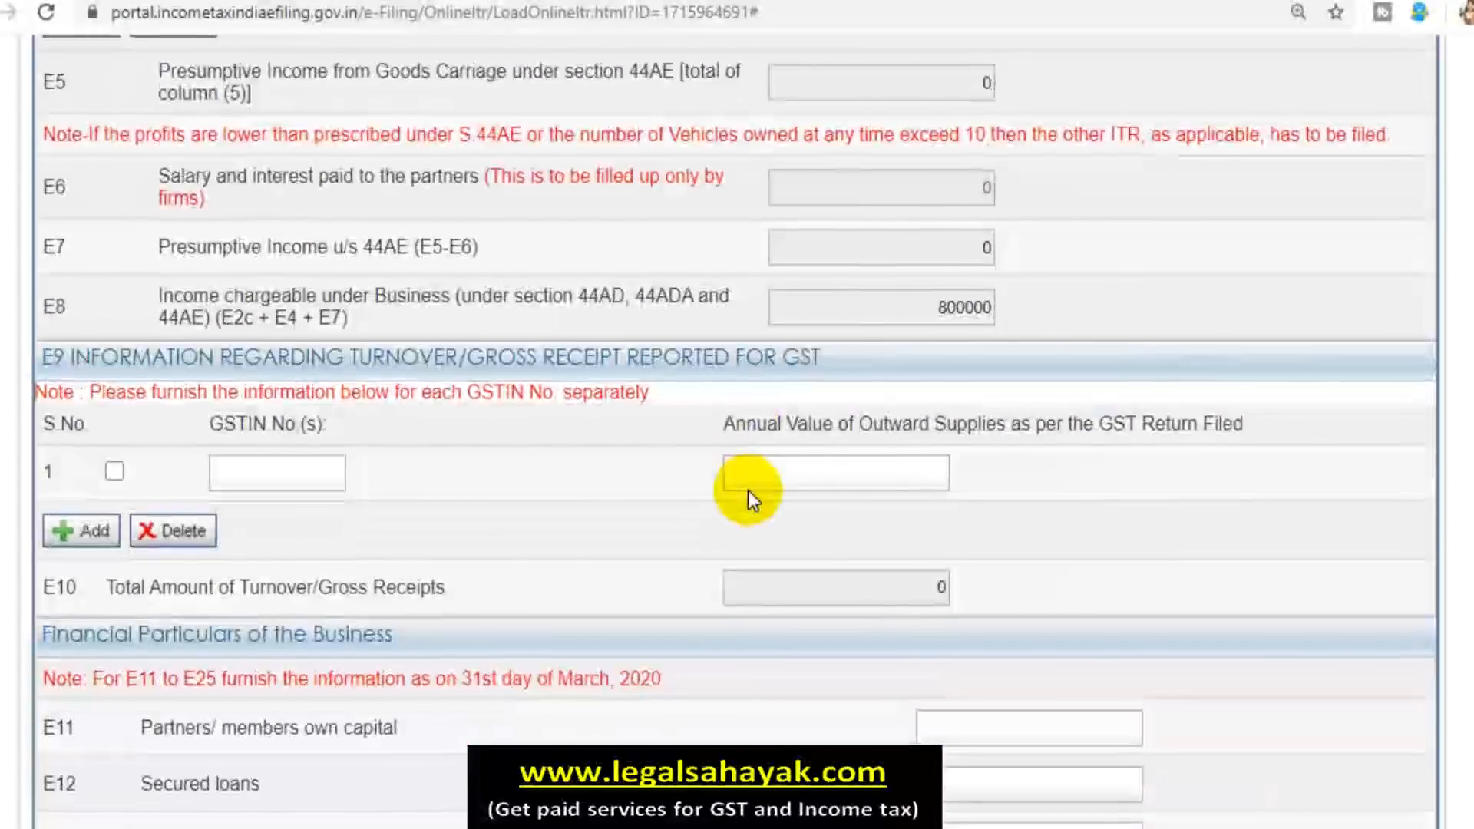
Dismiss the save reminder and review the GSTIN and annual outward supplies fields in section E9.
scroll(537, 438, down, 2)
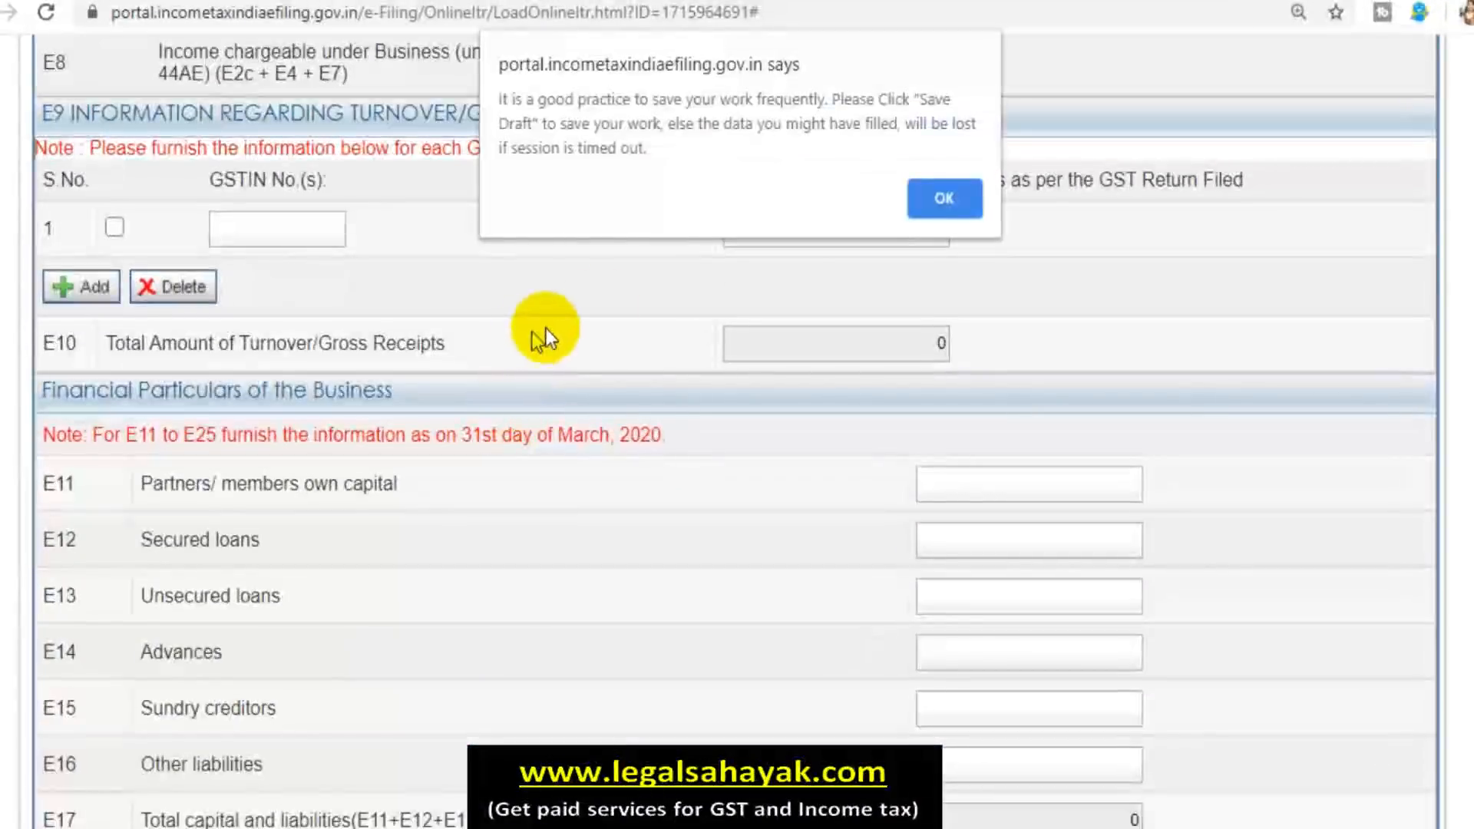
click(948, 201)
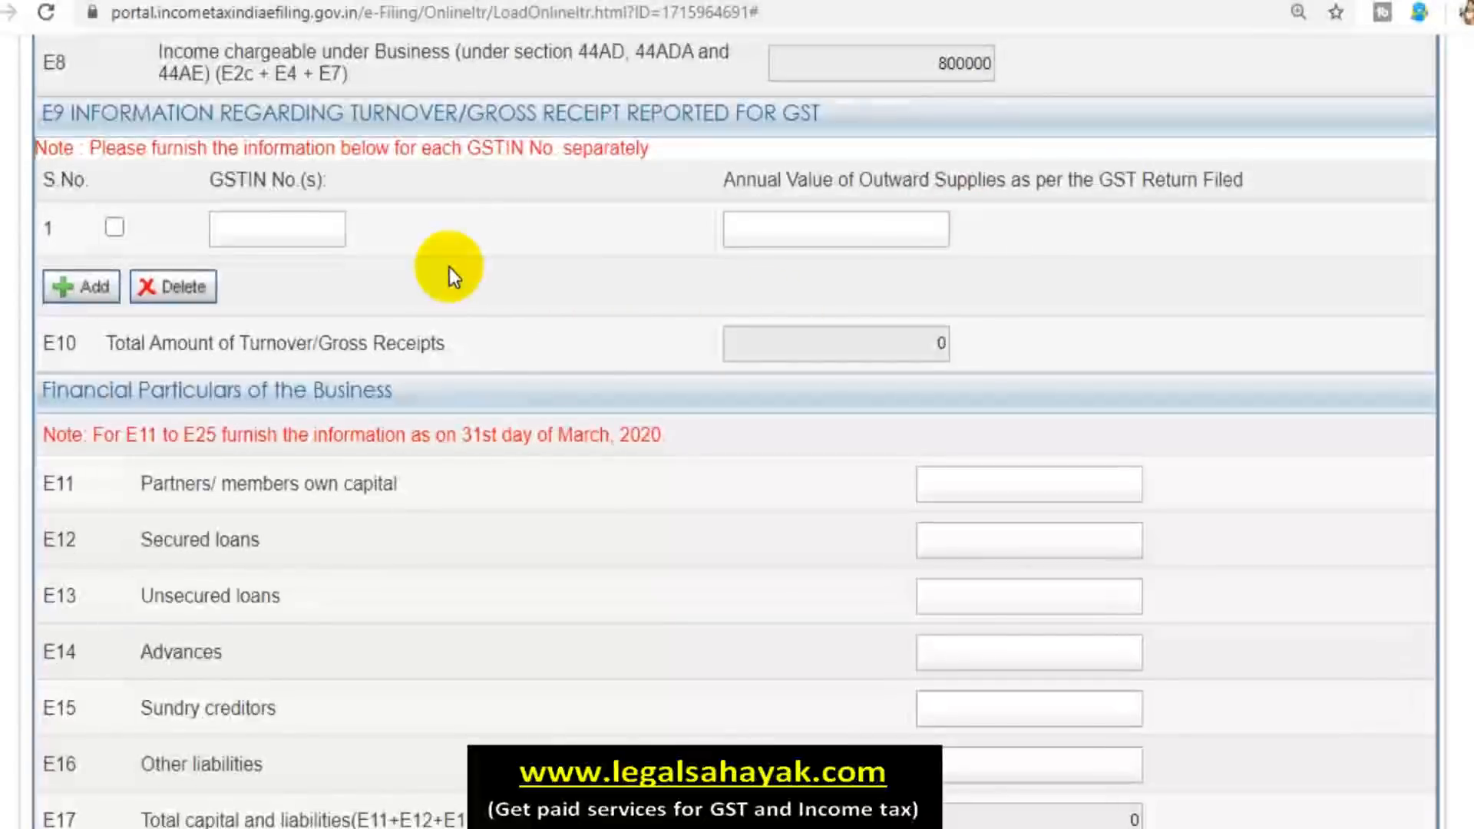
scroll(449, 267, up, 2)
click(303, 353)
click(513, 358)
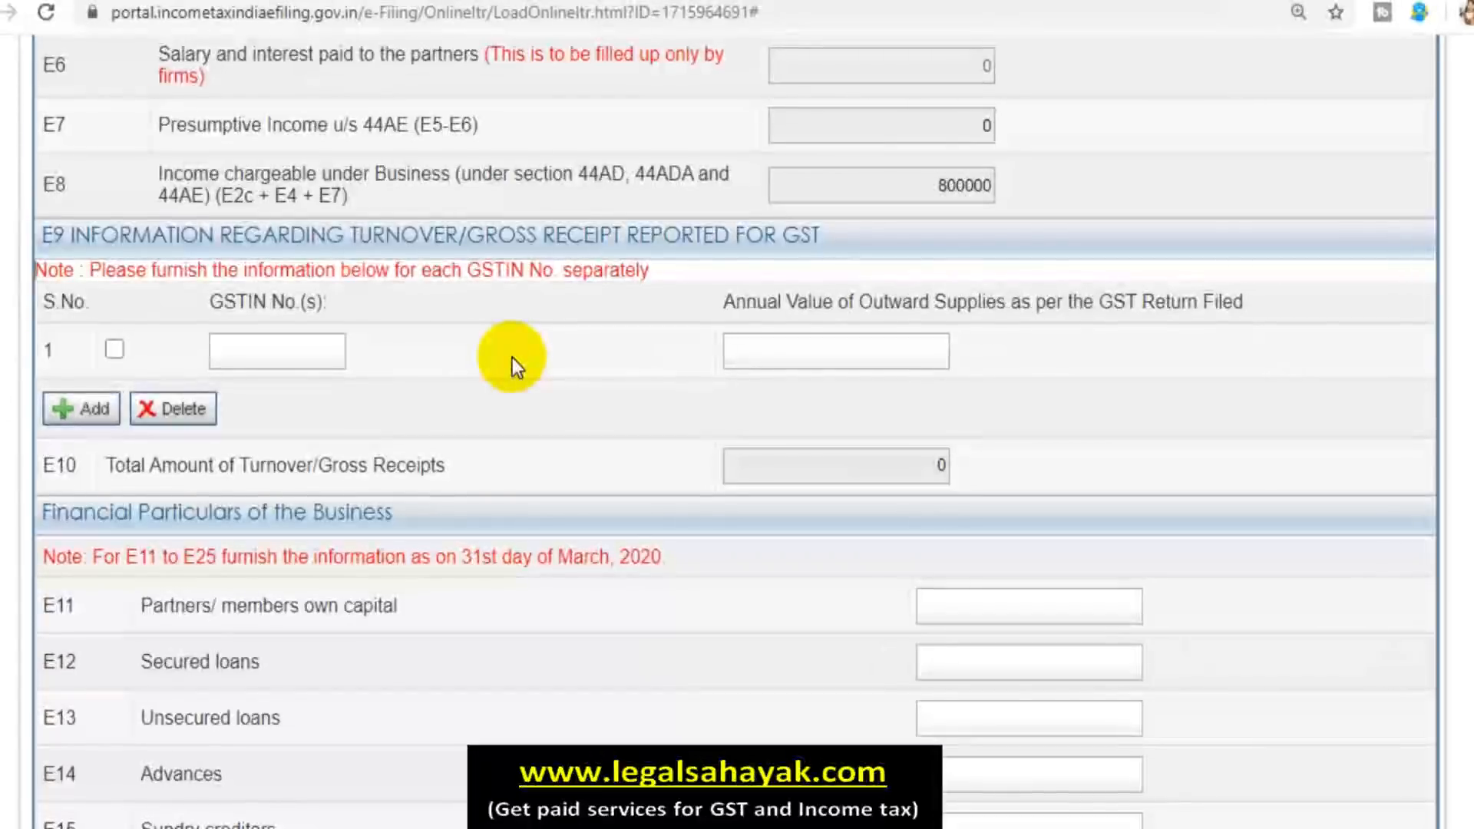
click(894, 359)
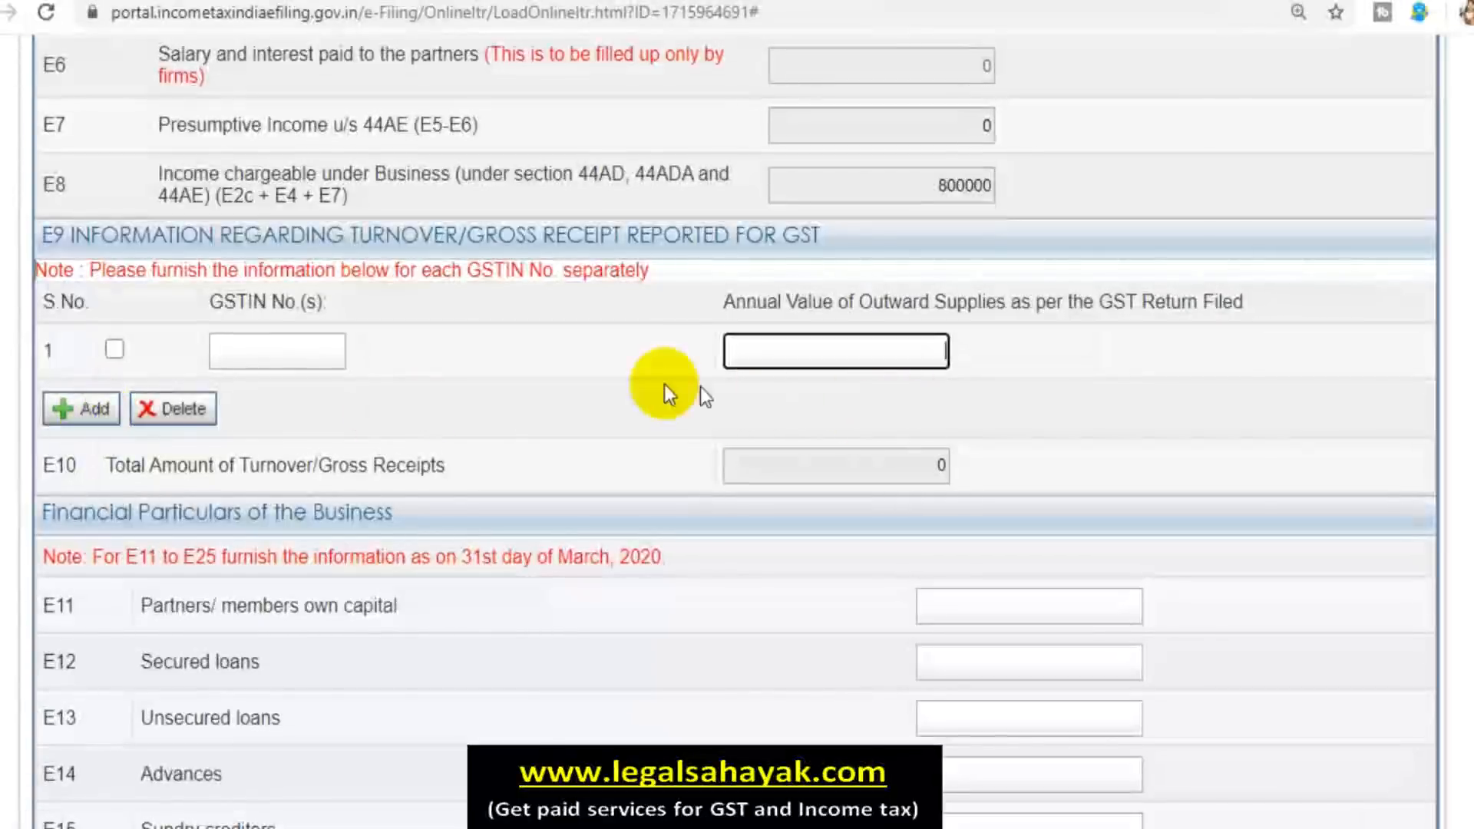
Review the Financial Particulars of the Business, E11 to E25, and the note on which fields are mandatory.
scroll(376, 338, down, 2)
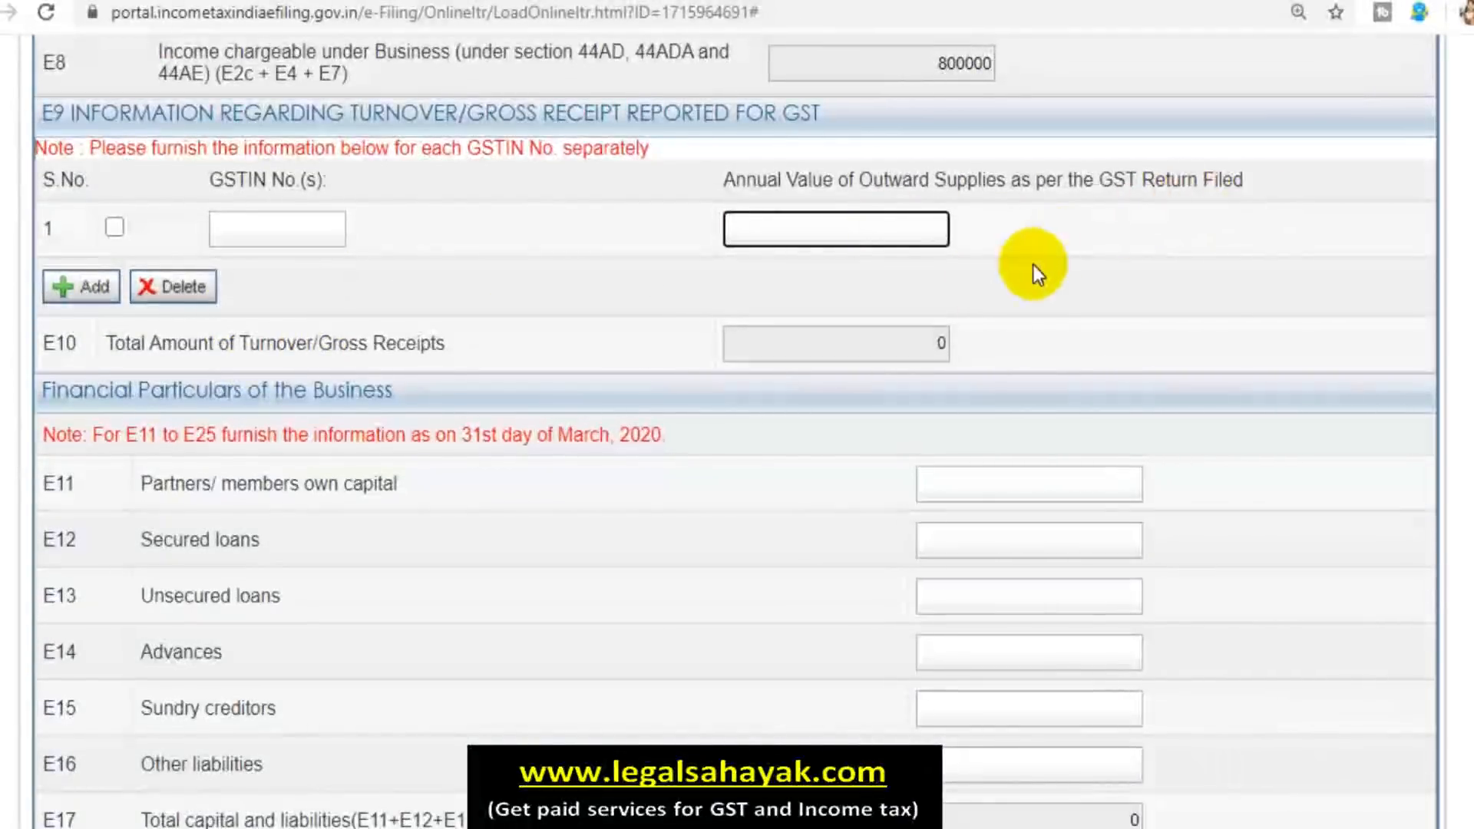
scroll(1033, 264, down, 2)
scroll(1033, 265, down, 2)
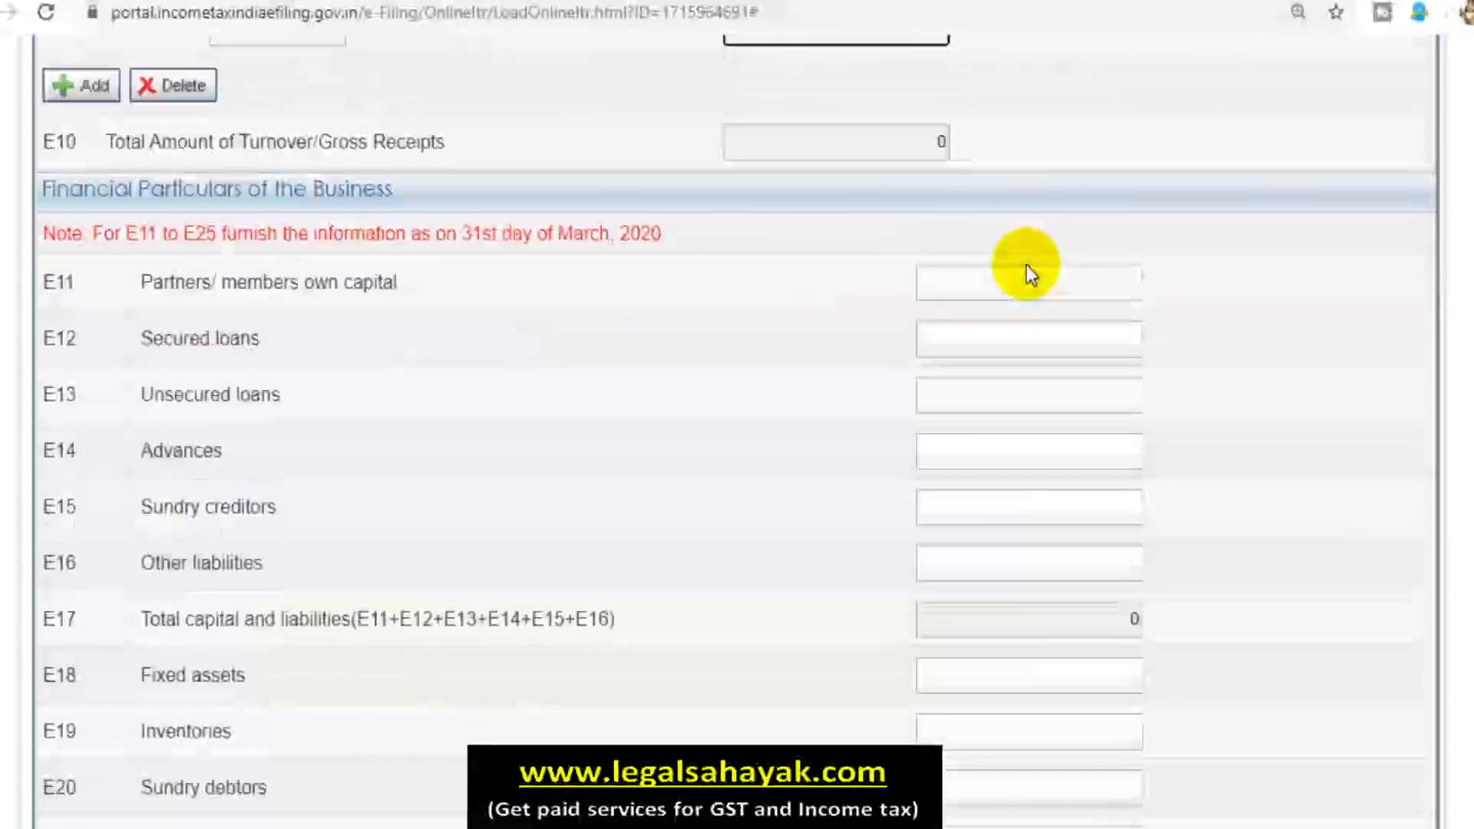
scroll(637, 386, down, 2)
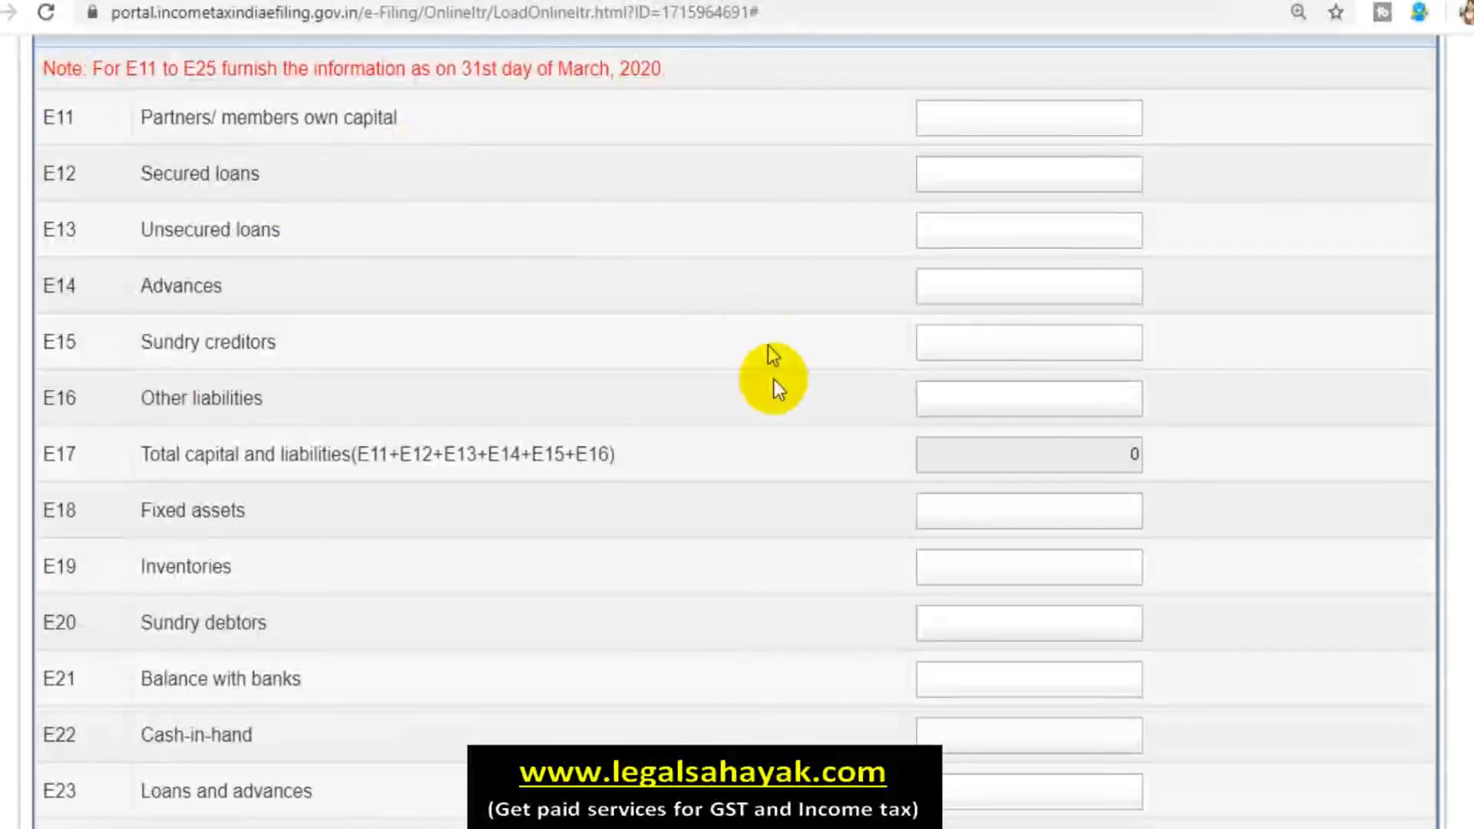
scroll(774, 390, down, 3)
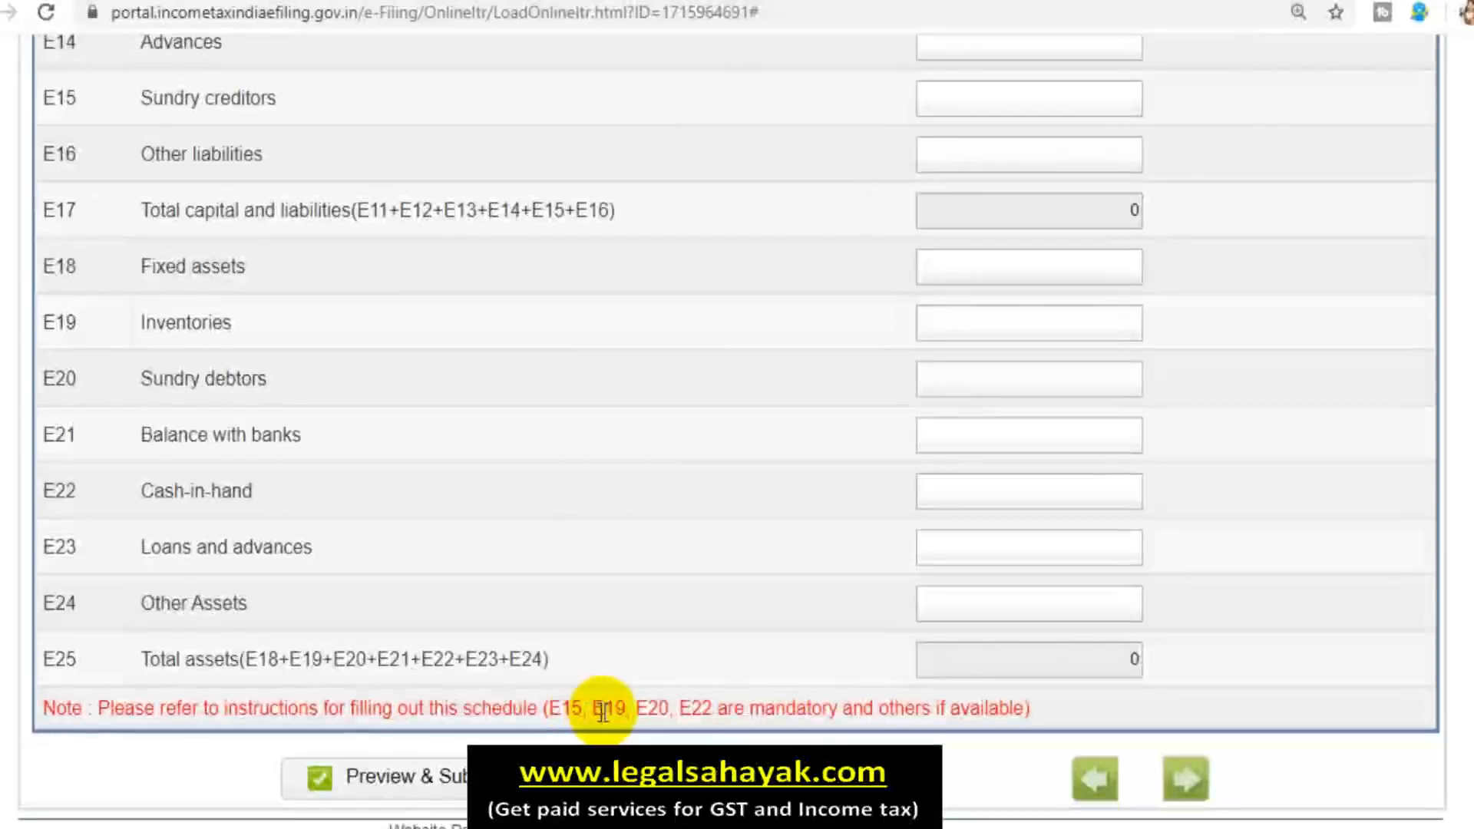
Enter 0 for sundry creditors in E15 of the financial particulars.
scroll(582, 592, up, 2)
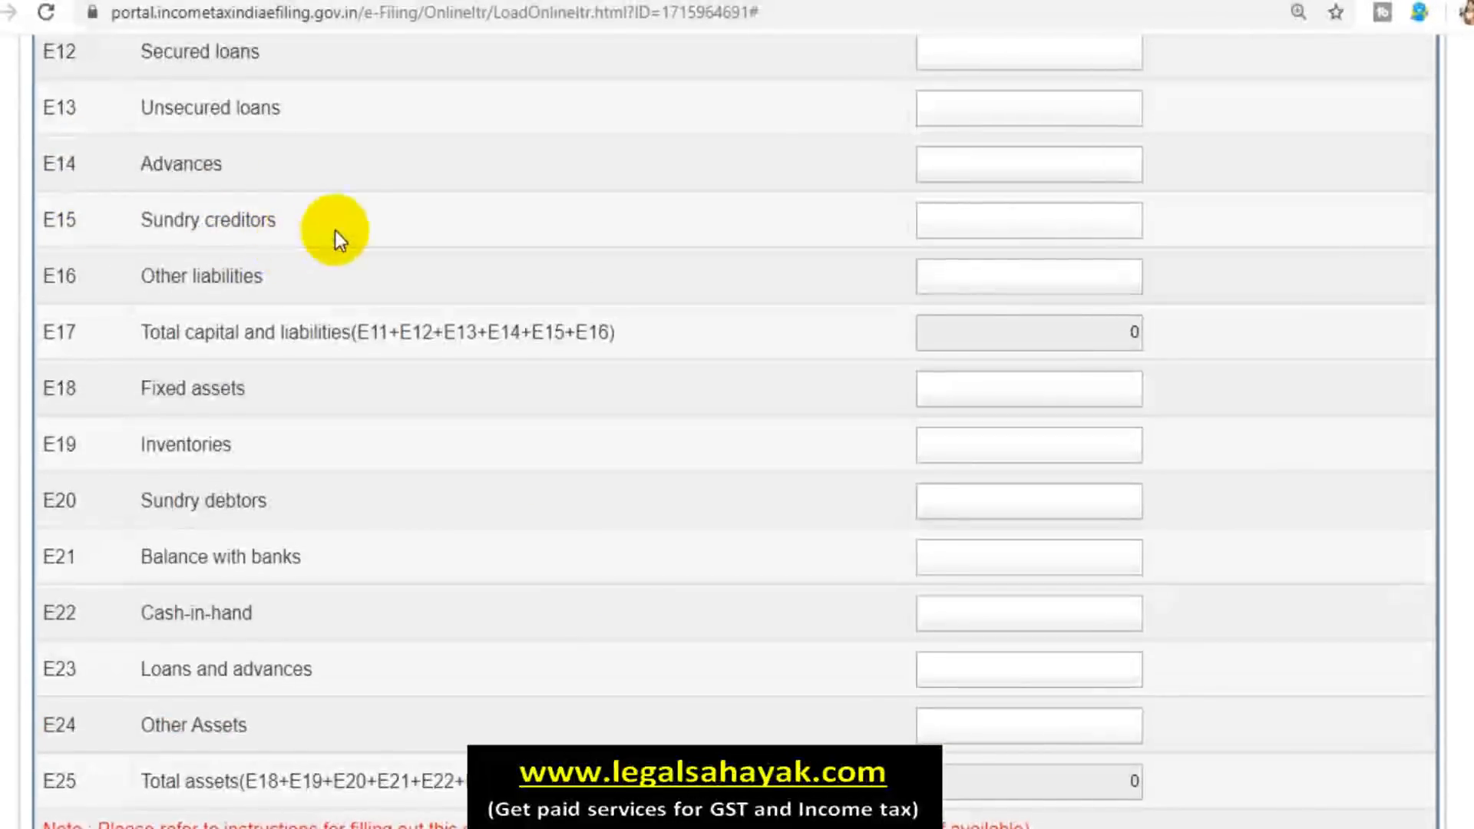
scroll(691, 265, up, 2)
click(1087, 340)
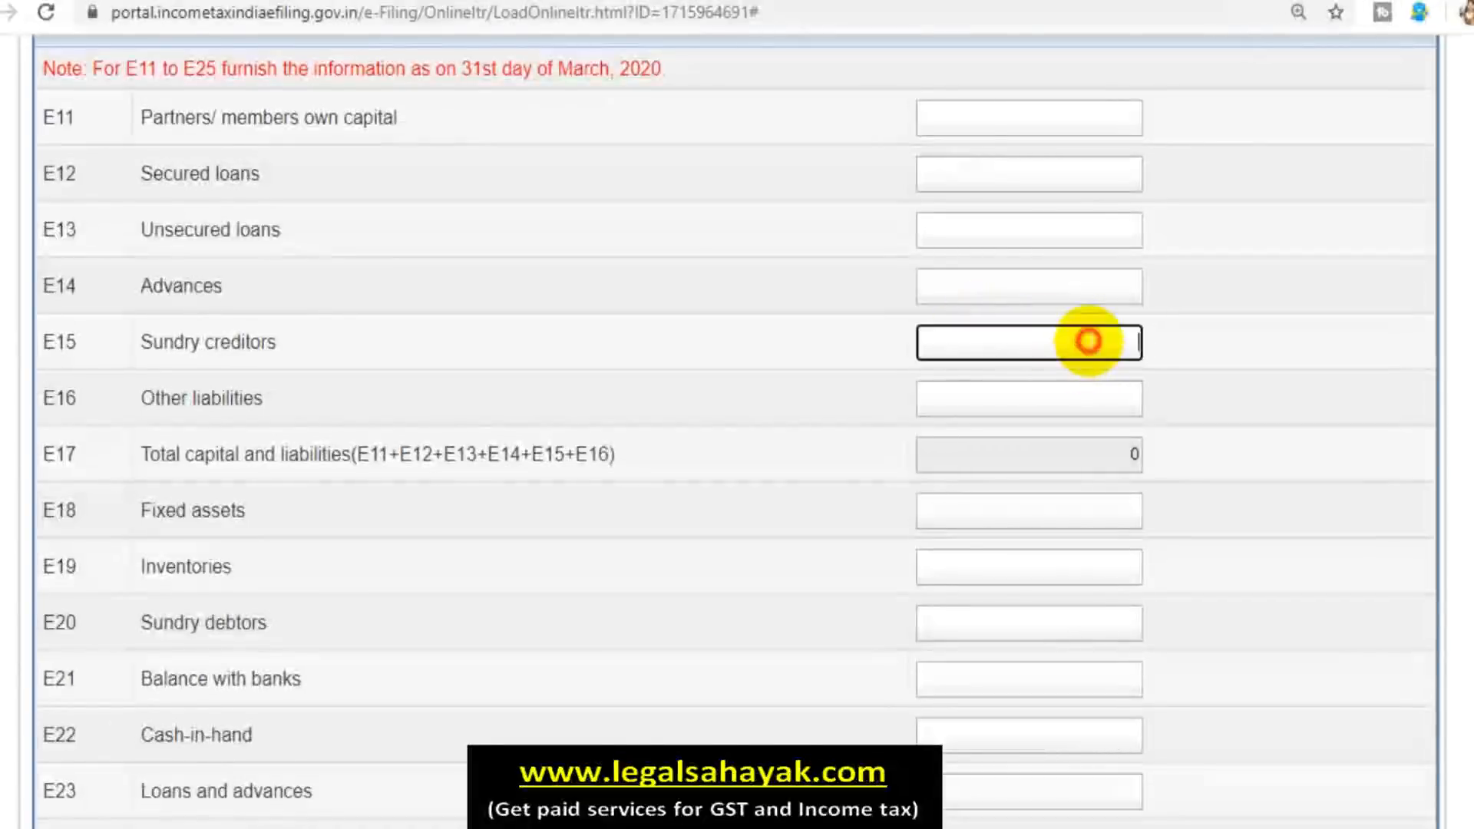
text(0)
click(1221, 329)
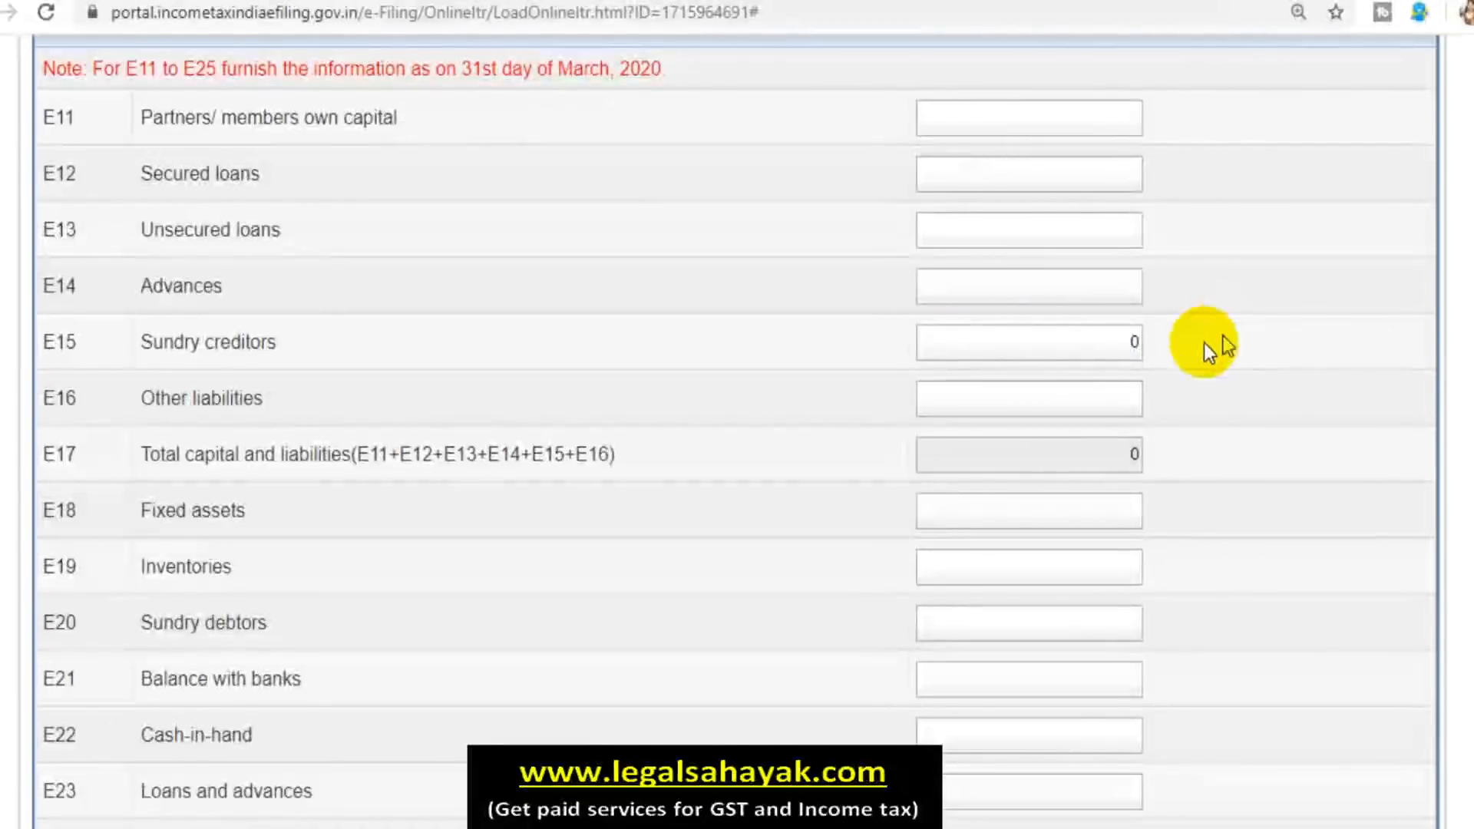
Enter 0 for inventories in E19 and for sundry debtors in E20.
scroll(745, 617, down, 3)
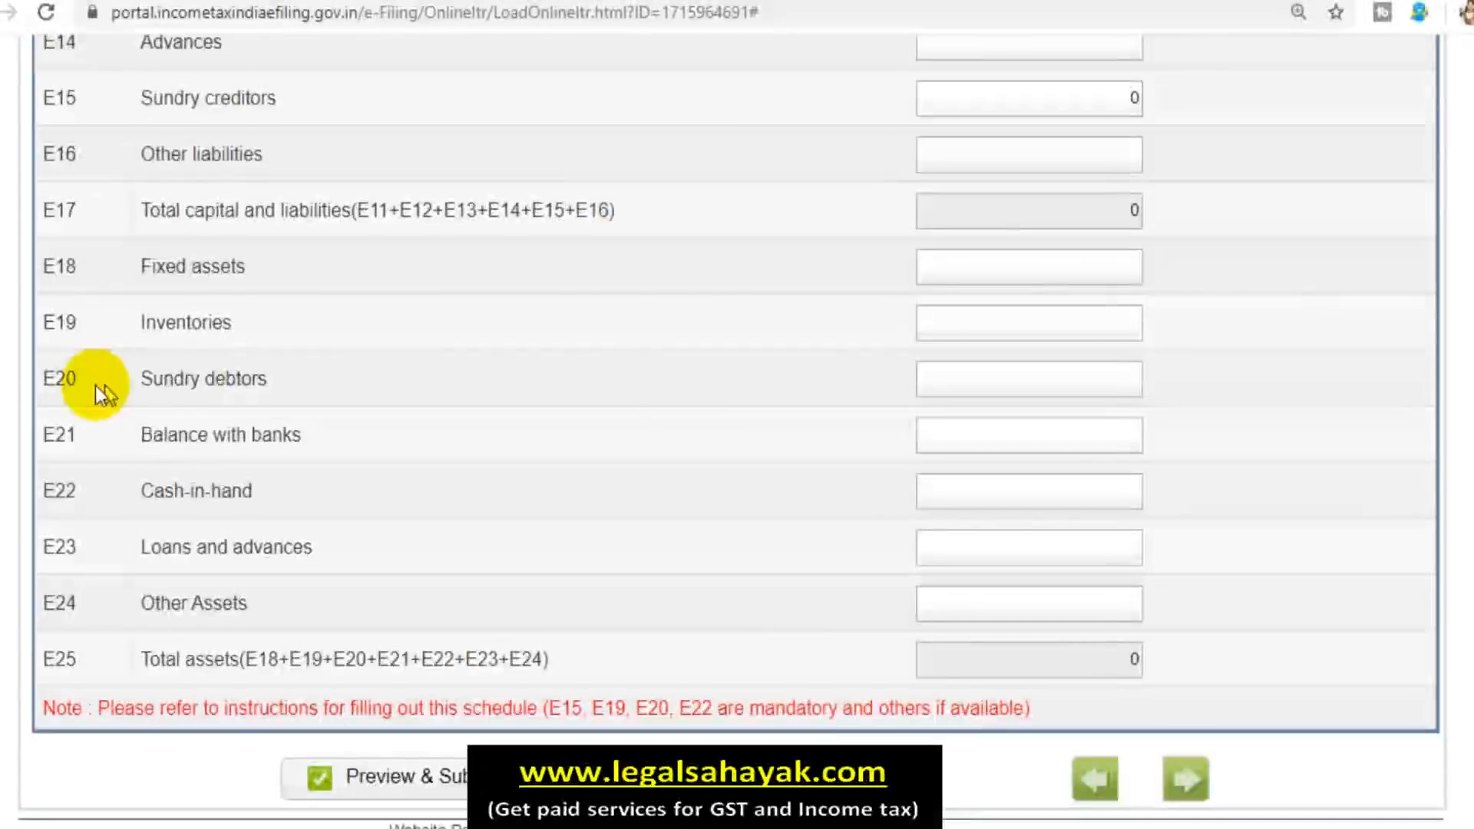
click(1065, 321)
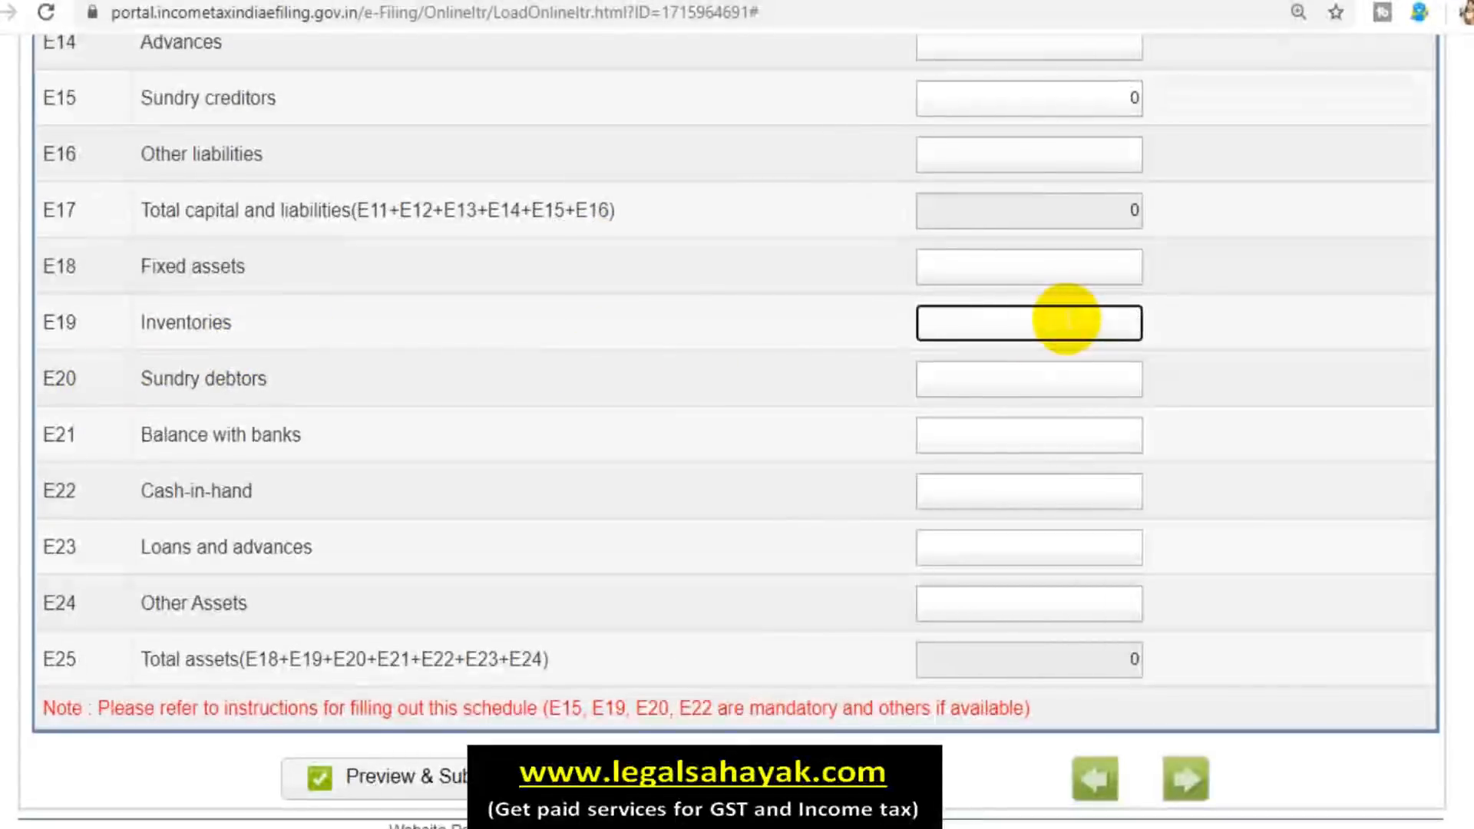
click(728, 331)
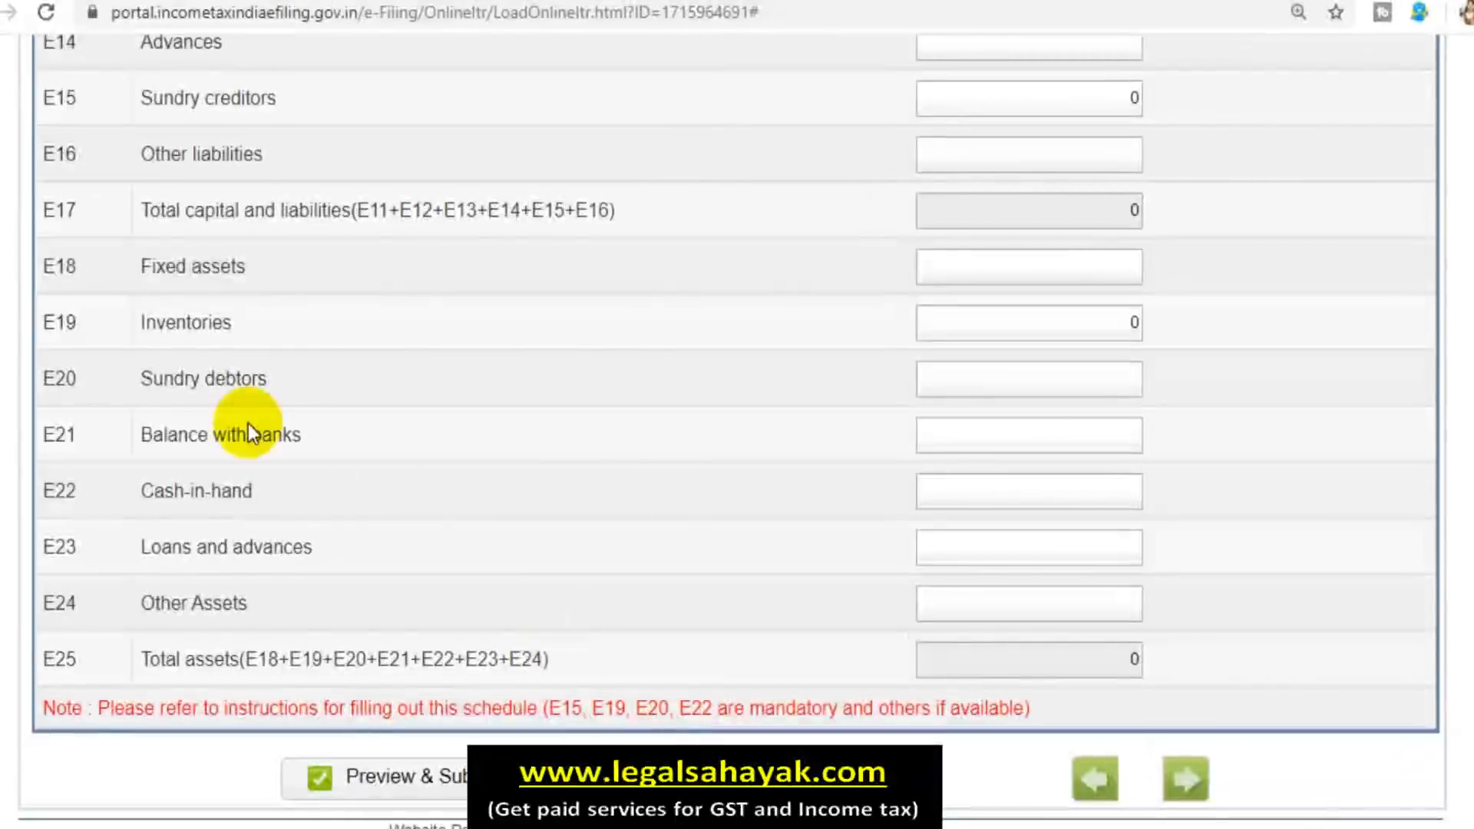
click(1093, 377)
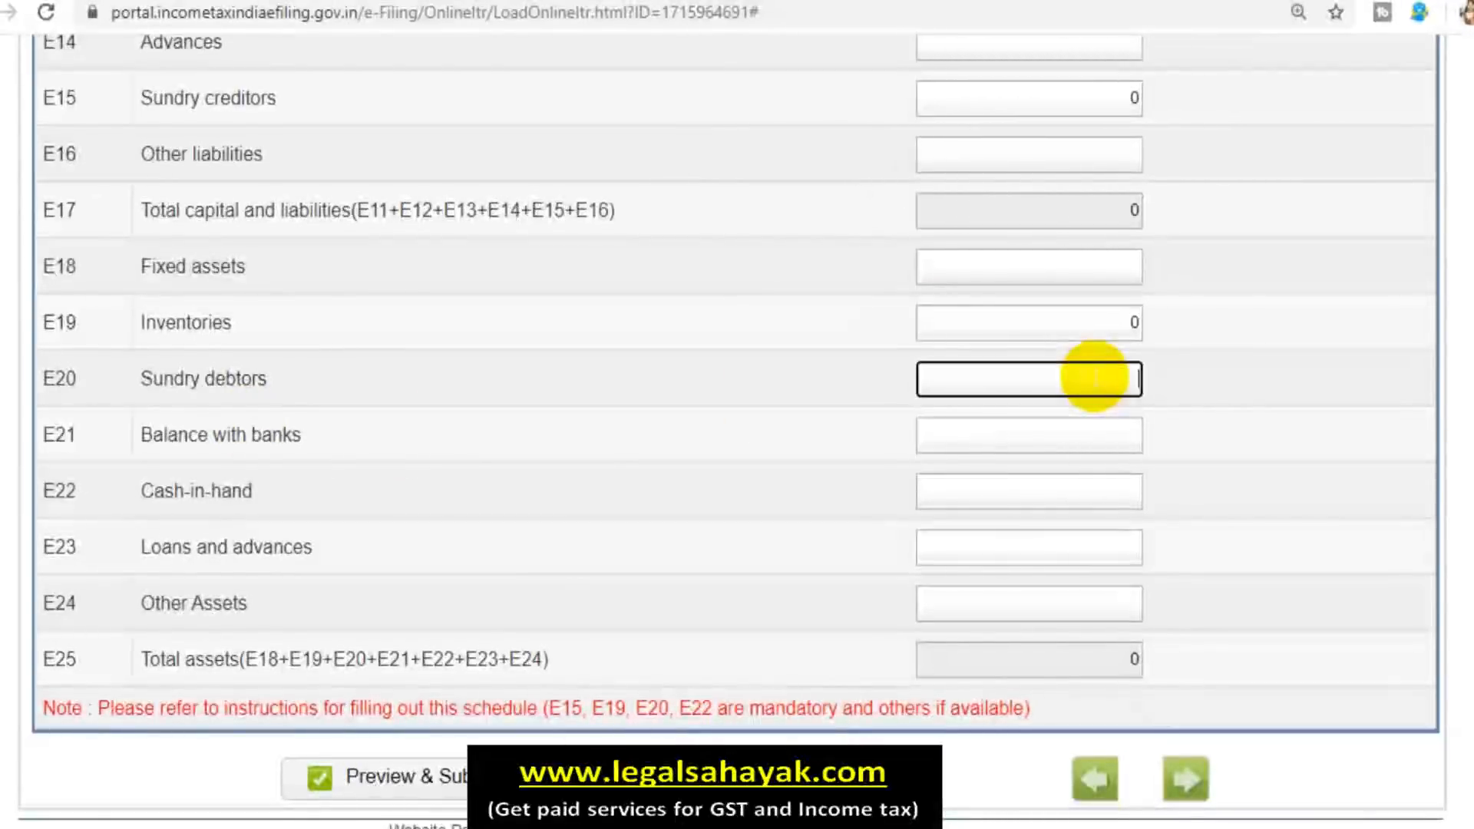
click(845, 380)
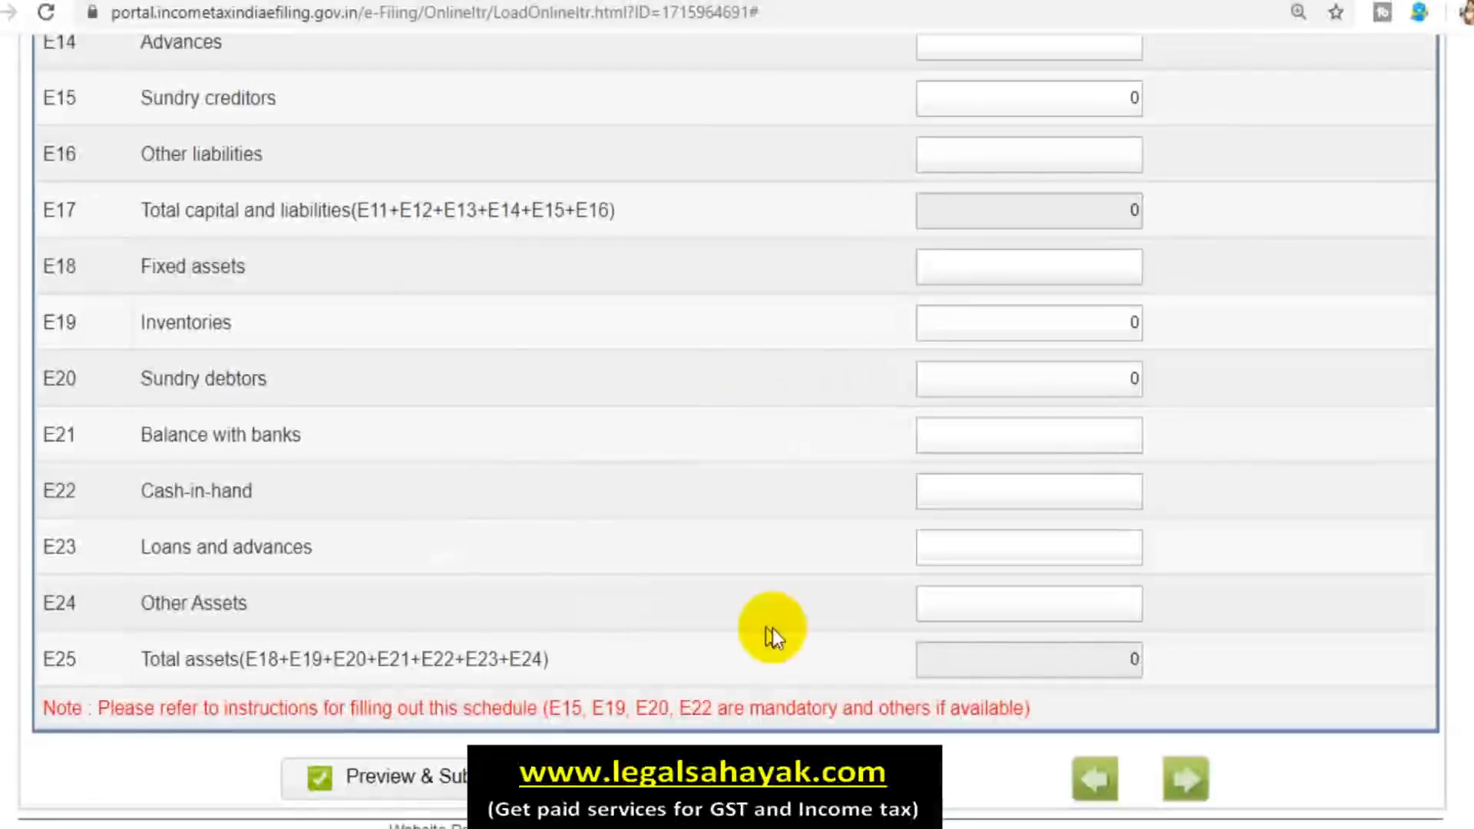
Enter 0 for cash-in-hand in E22 of the financial particulars.
click(995, 491)
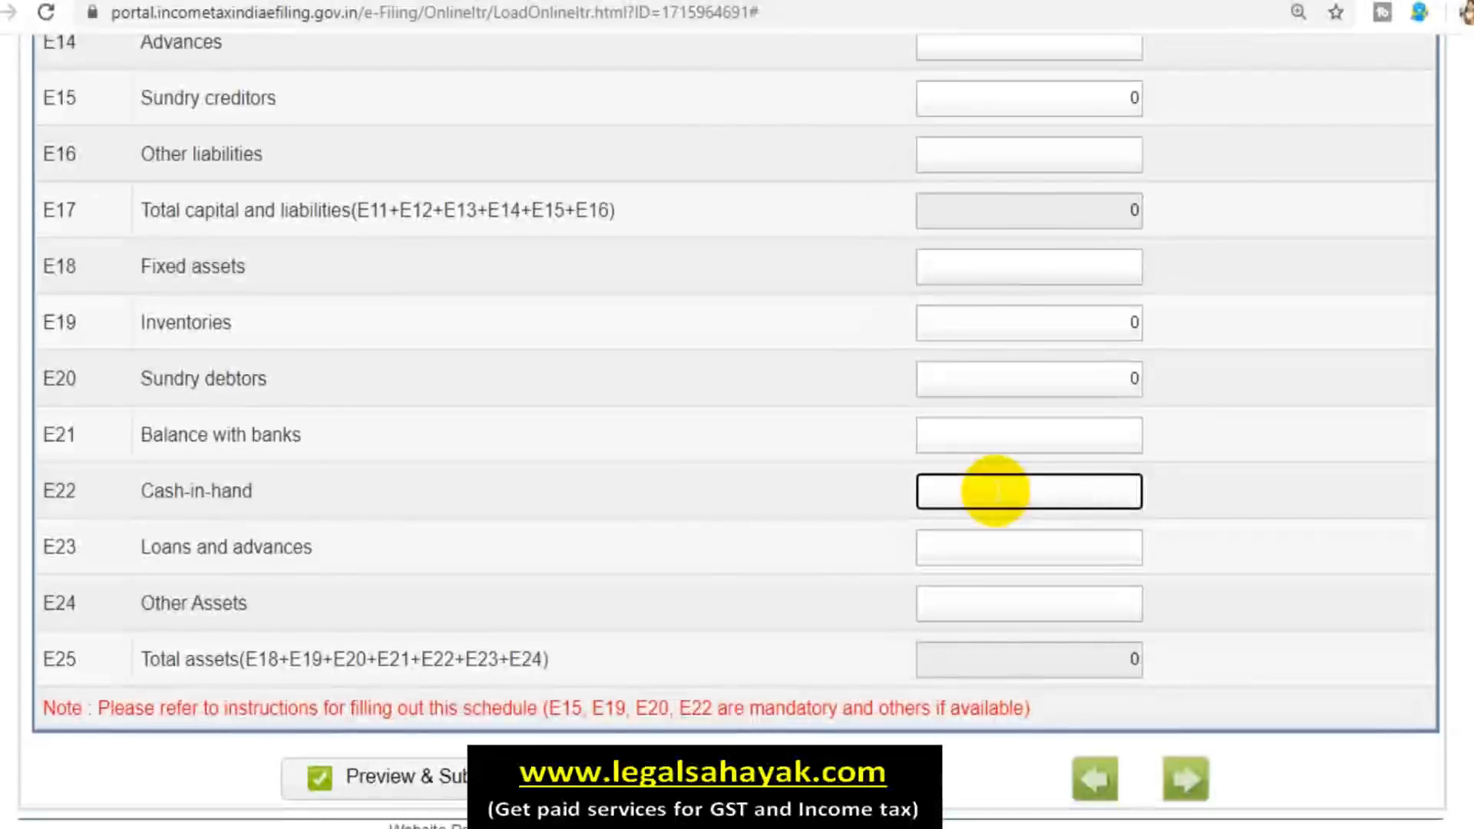
text(0)
click(664, 341)
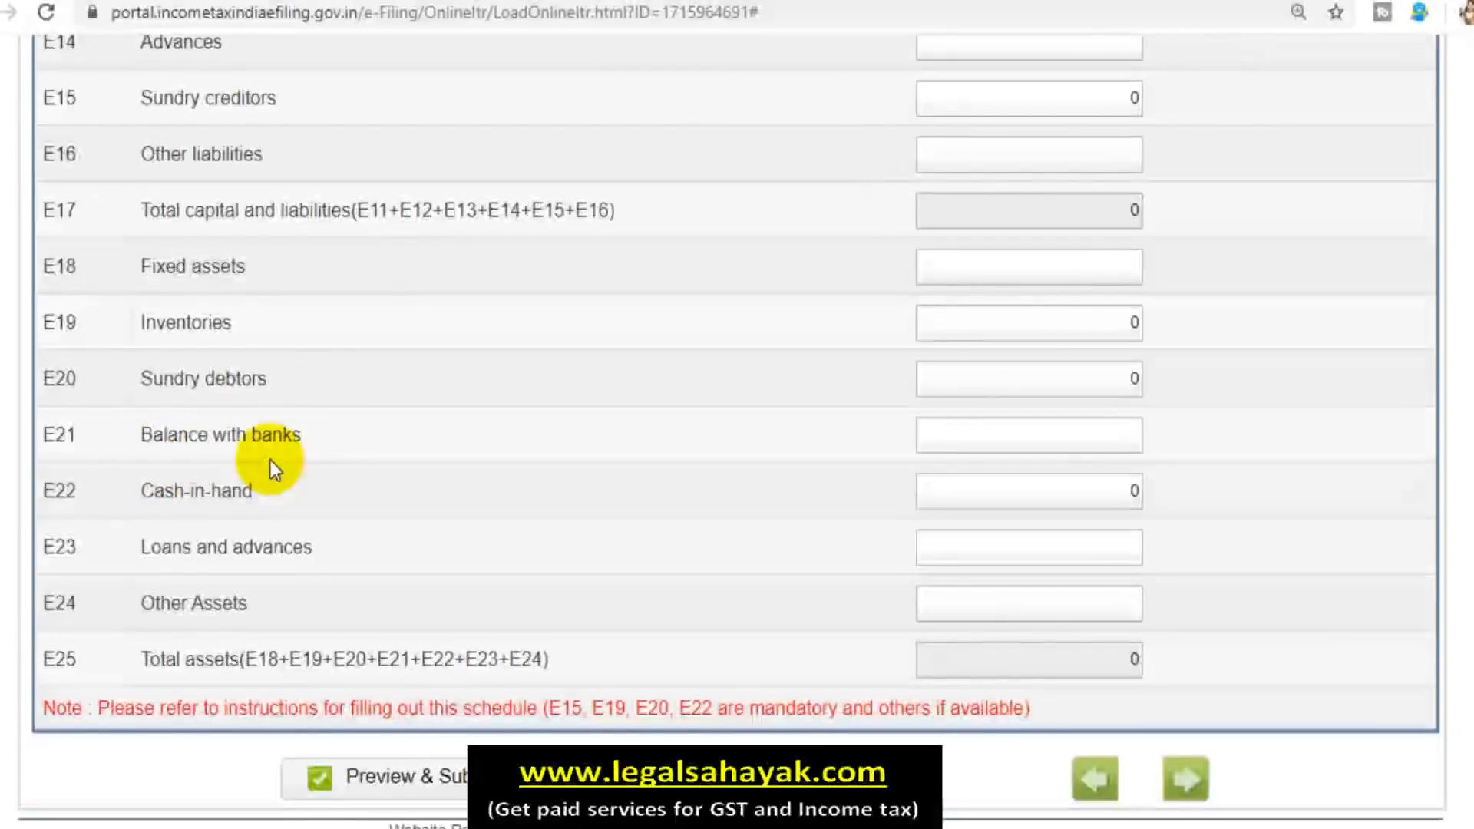
Check the balance with banks field and the other optional financial particulars between E11 and E25.
click(1053, 432)
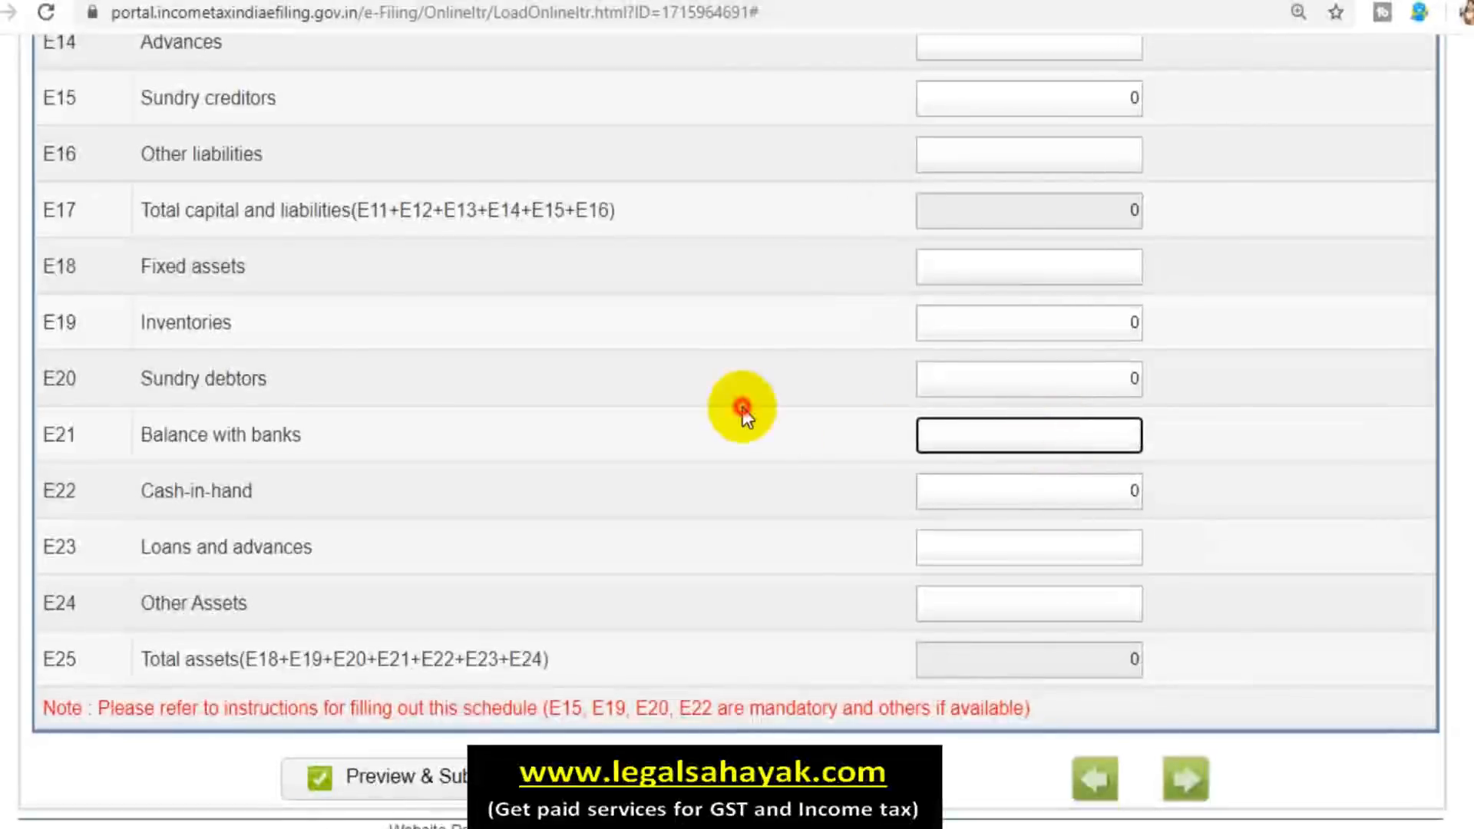
click(551, 298)
scroll(550, 294, up, 2)
scroll(517, 273, up, 2)
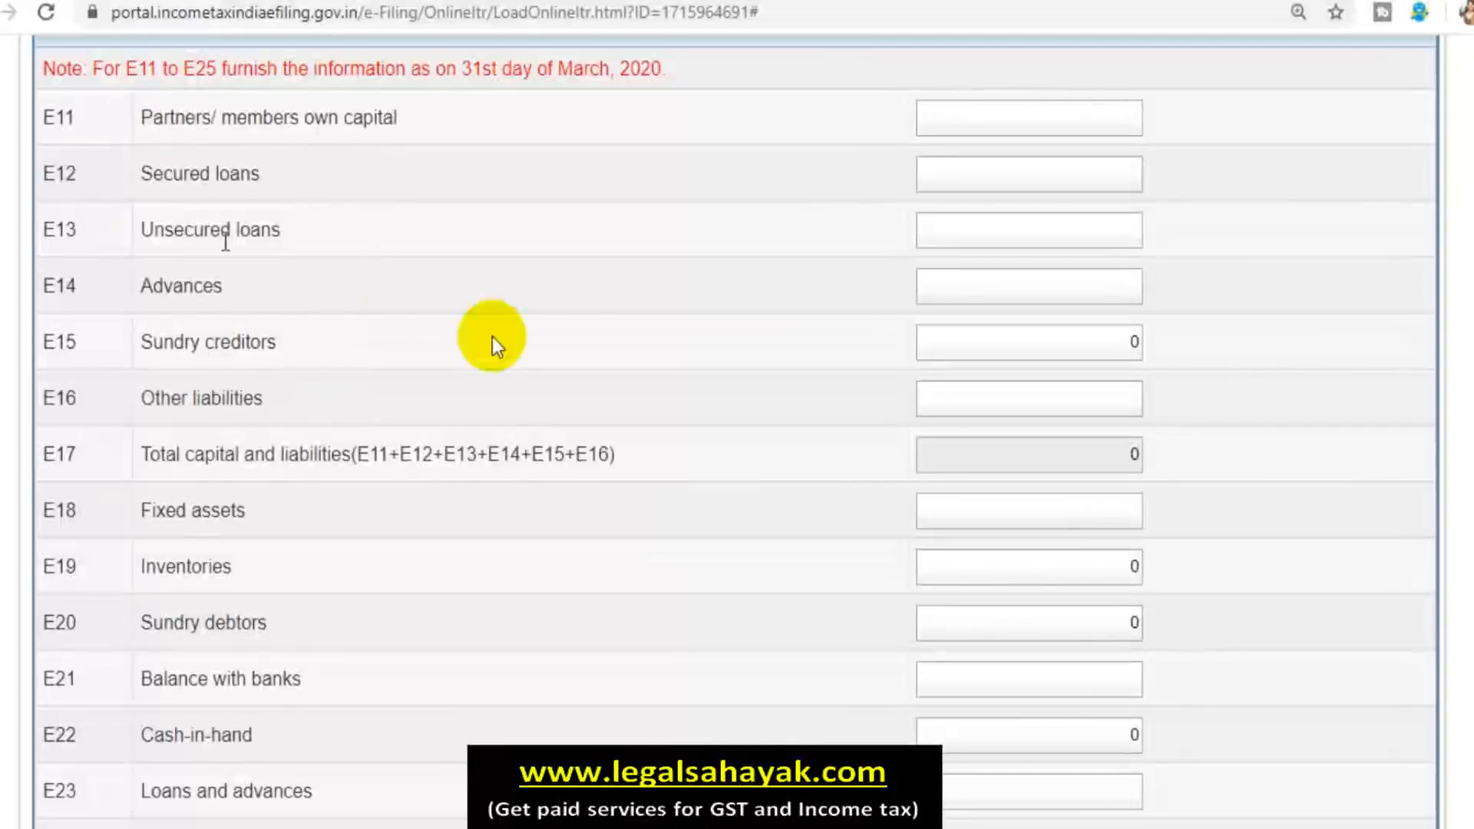
scroll(587, 353, down, 3)
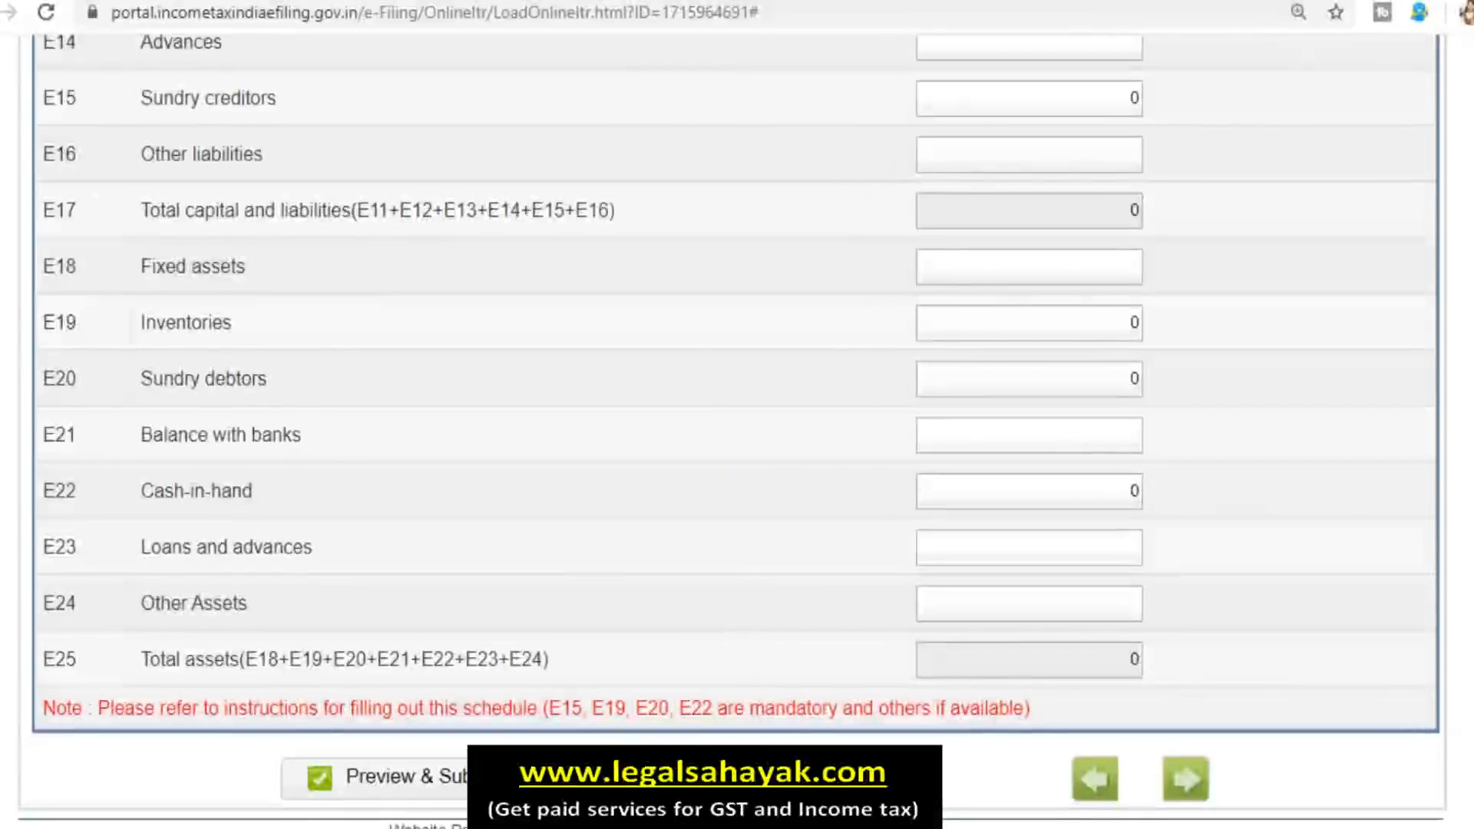
Open the Income Details schedule and go to the Part B Gross Total Income section.
scroll(586, 534, up, 20)
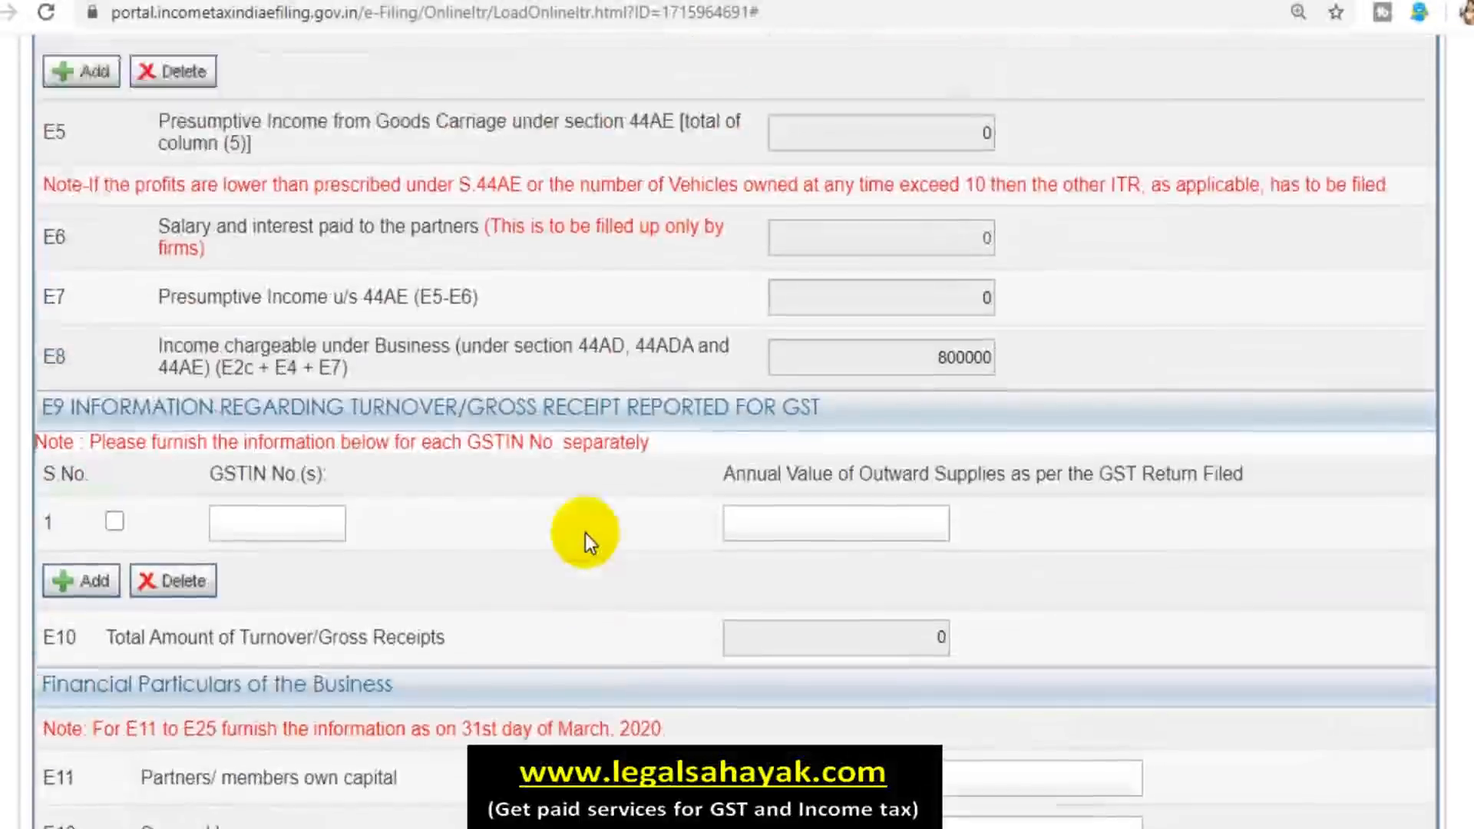
scroll(585, 533, up, 12)
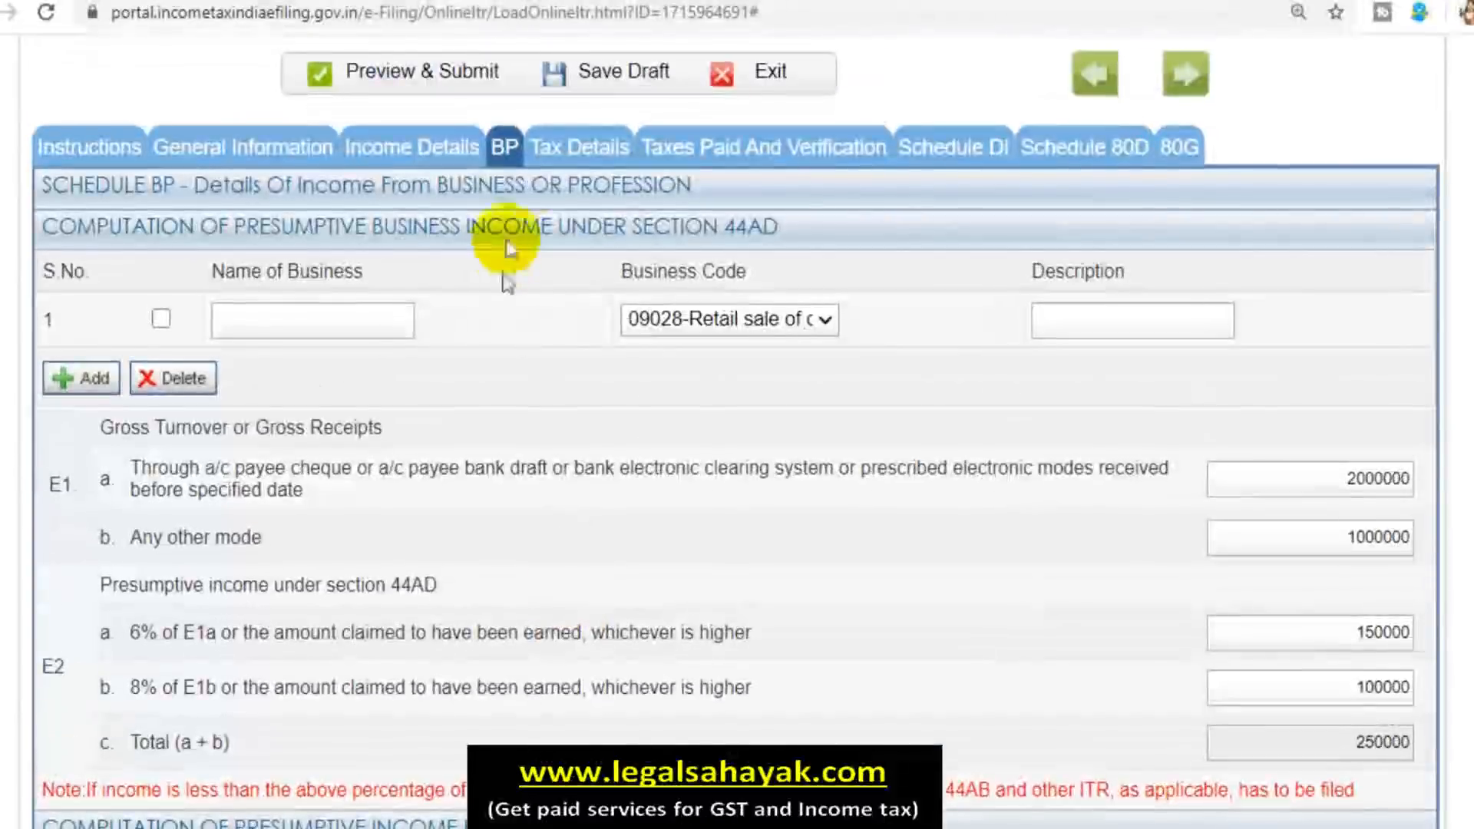
click(445, 149)
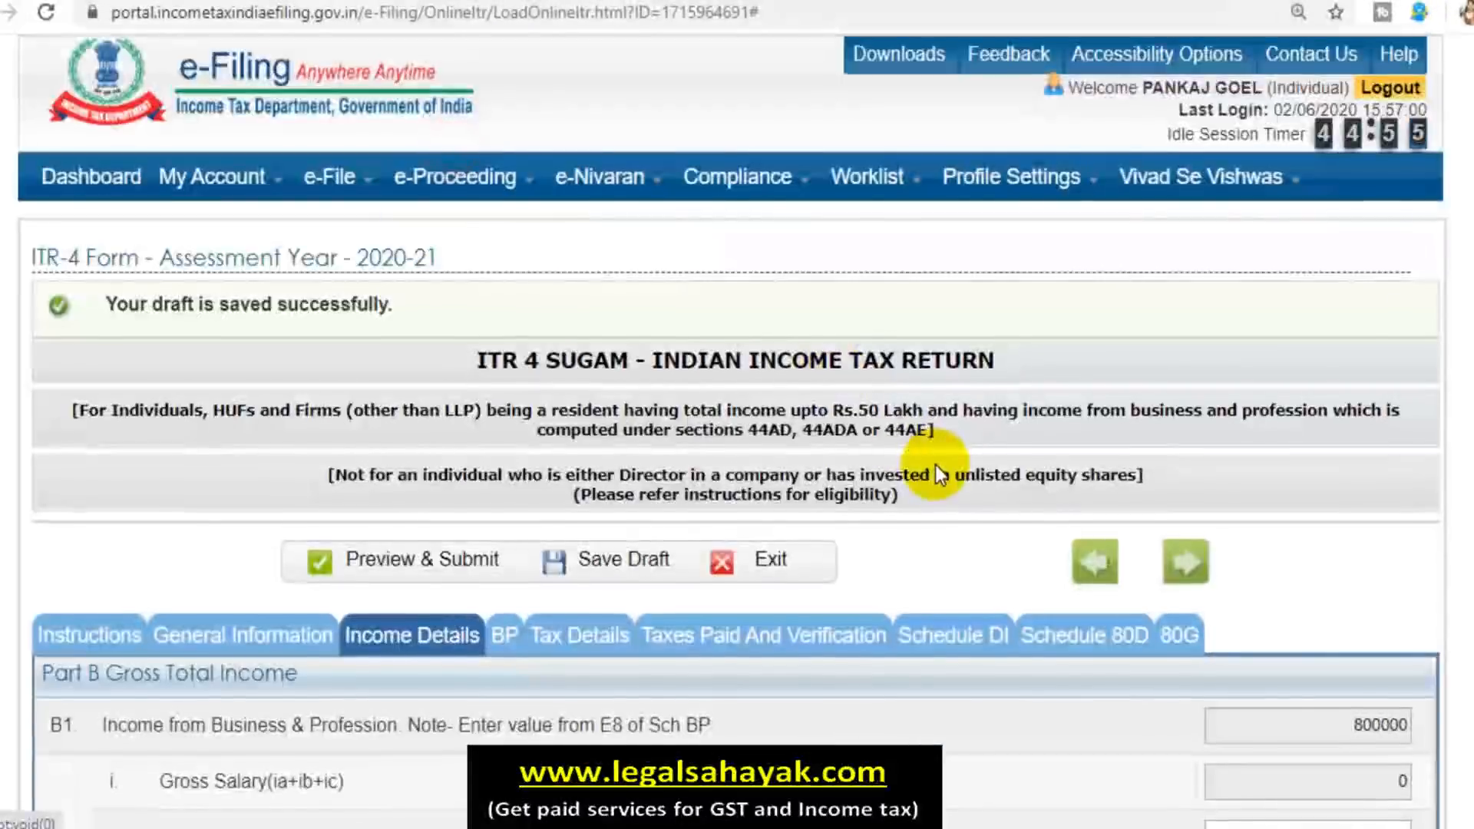
scroll(797, 460, down, 3)
scroll(998, 588, down, 5)
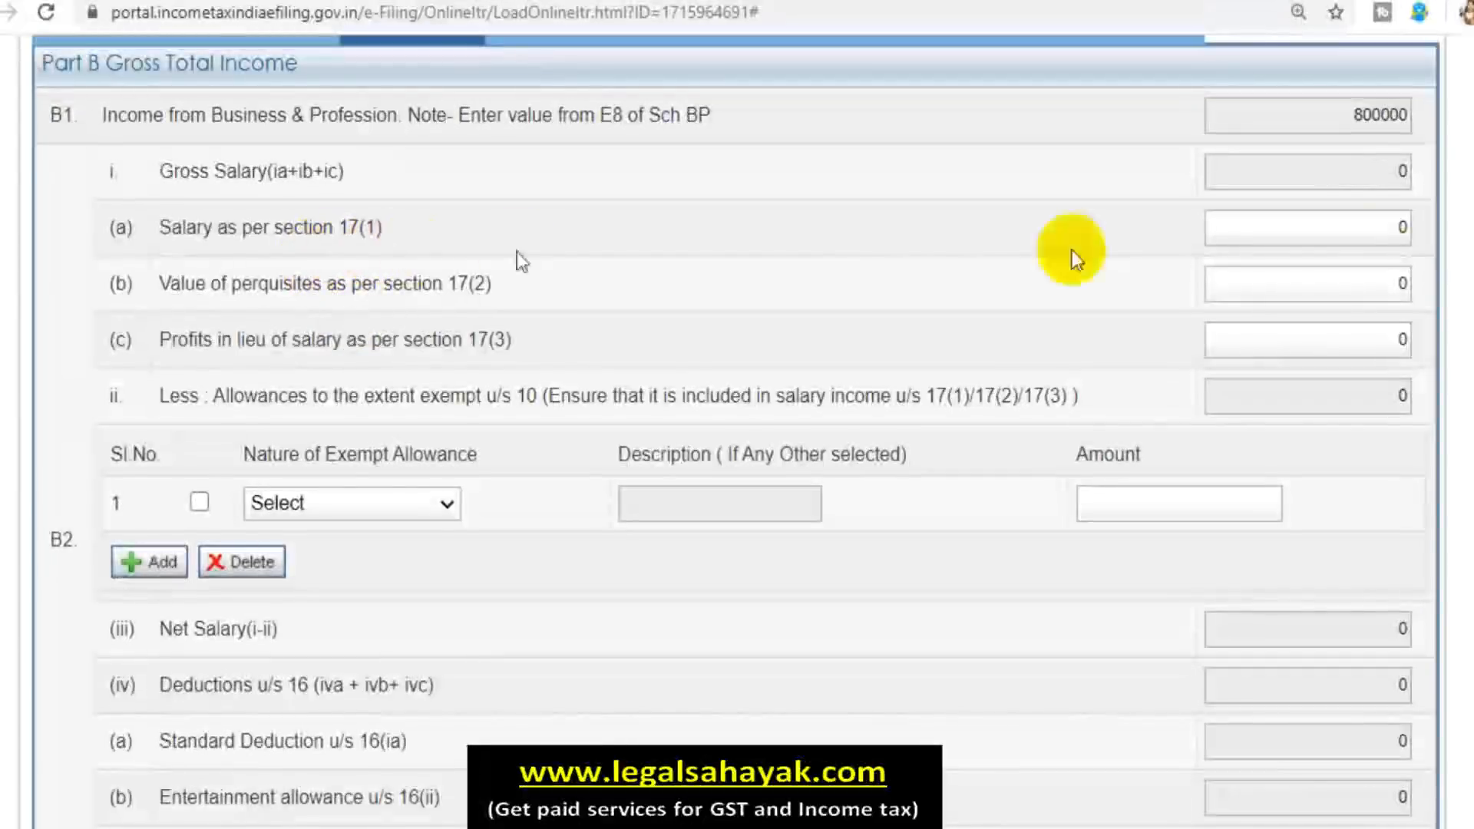
Review the salary, perquisites and profits in lieu of salary fields under sections 17(1), 17(2) and 17(3) in B2.
click(1365, 231)
click(664, 247)
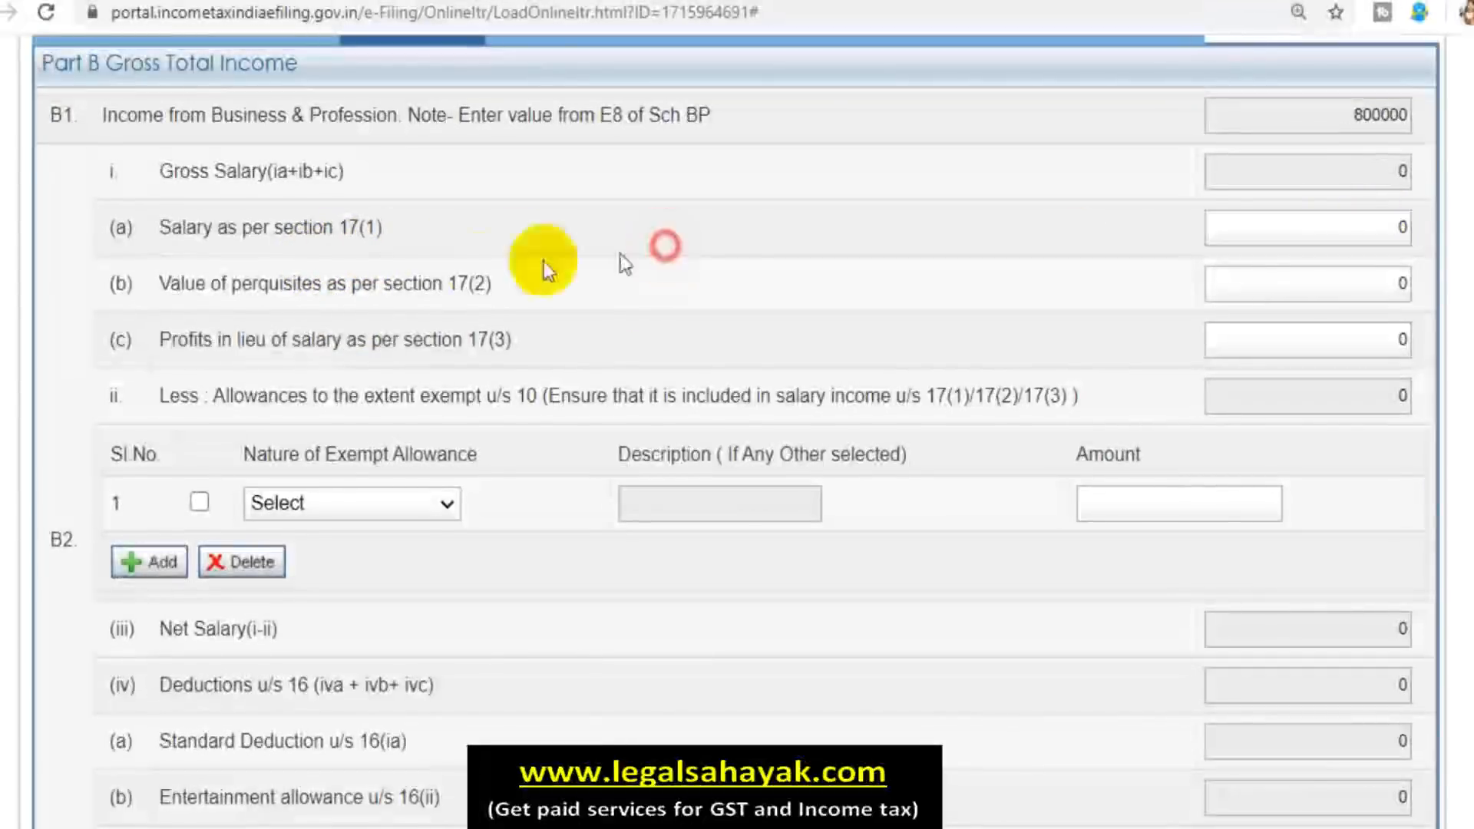
click(1390, 284)
click(520, 353)
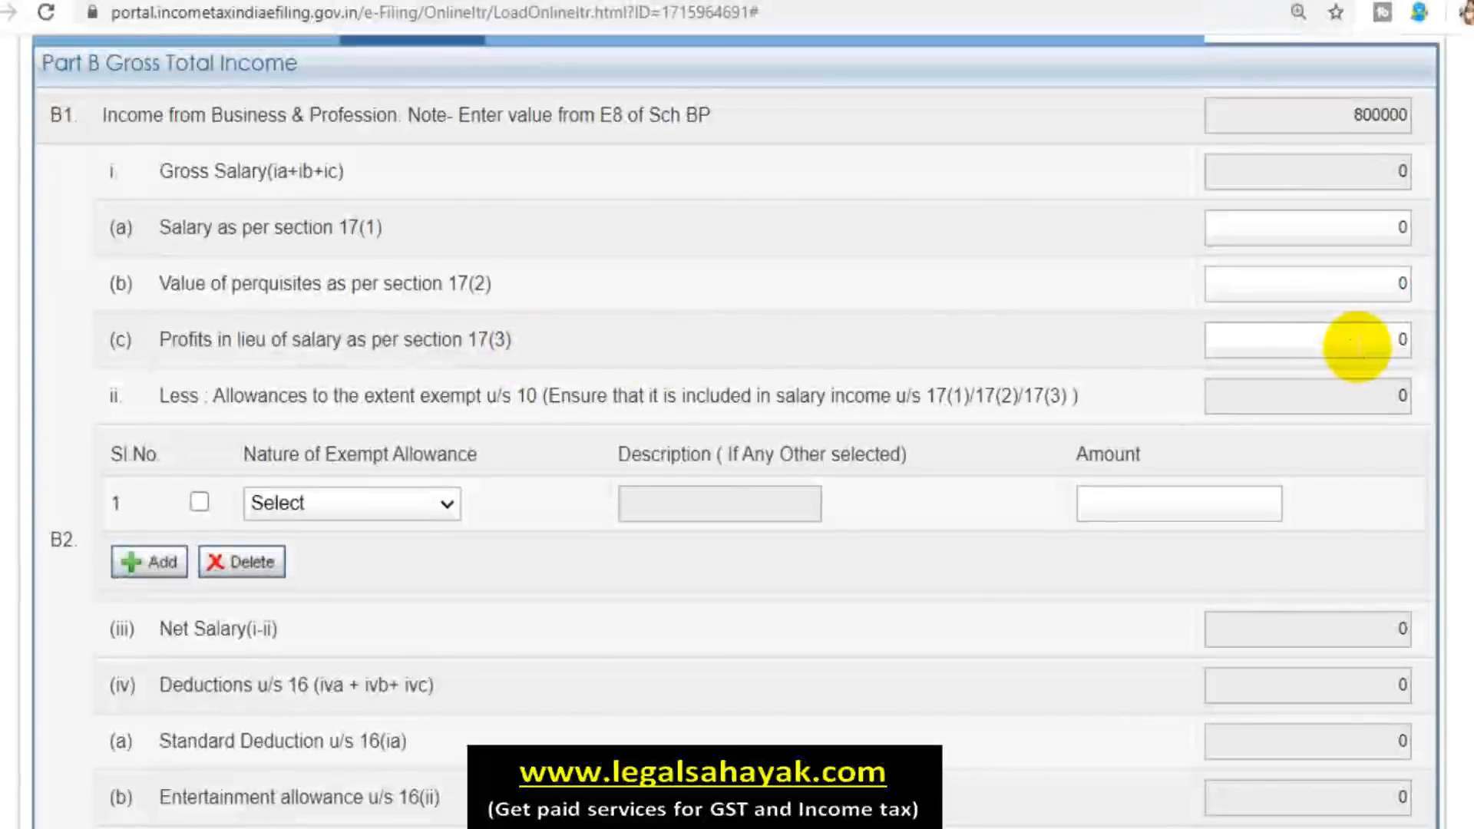
click(1381, 338)
click(958, 270)
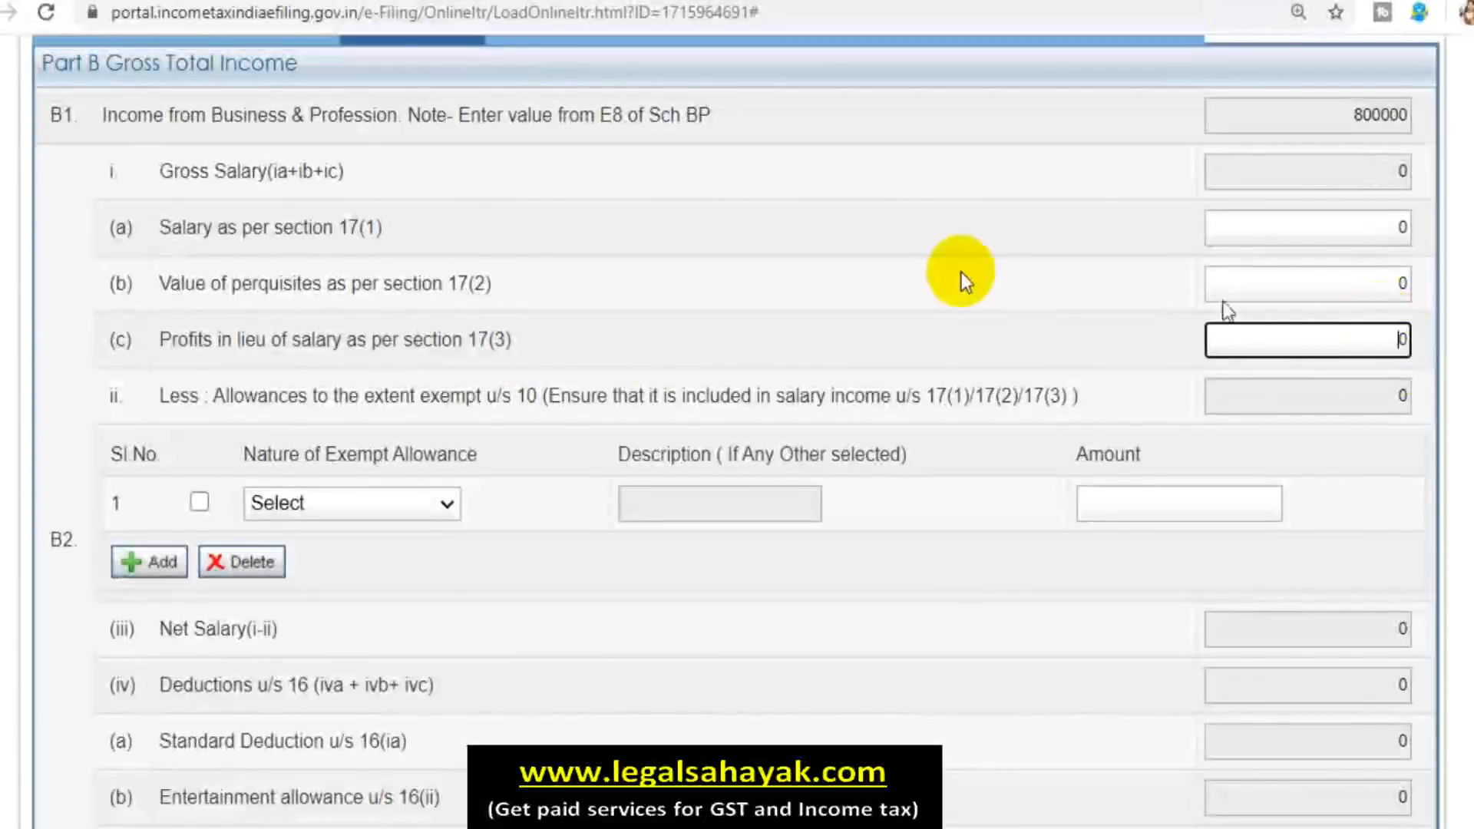
Try Any Other as the nature of exempt allowance under section 10 and reset the choice to Select.
scroll(956, 270, down, 2)
scroll(368, 334, down, 2)
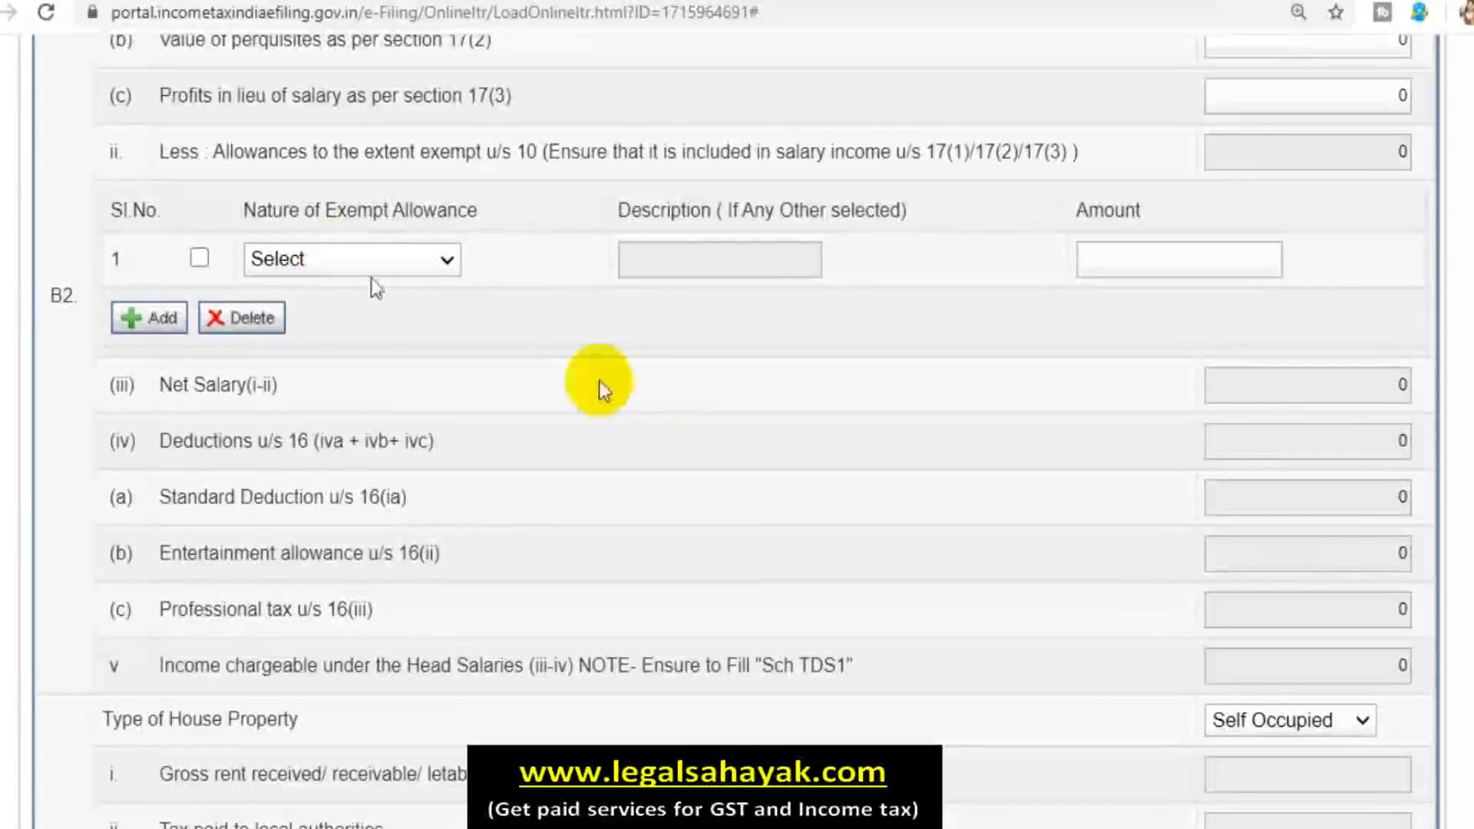
scroll(679, 398, up, 4)
scroll(518, 362, down, 4)
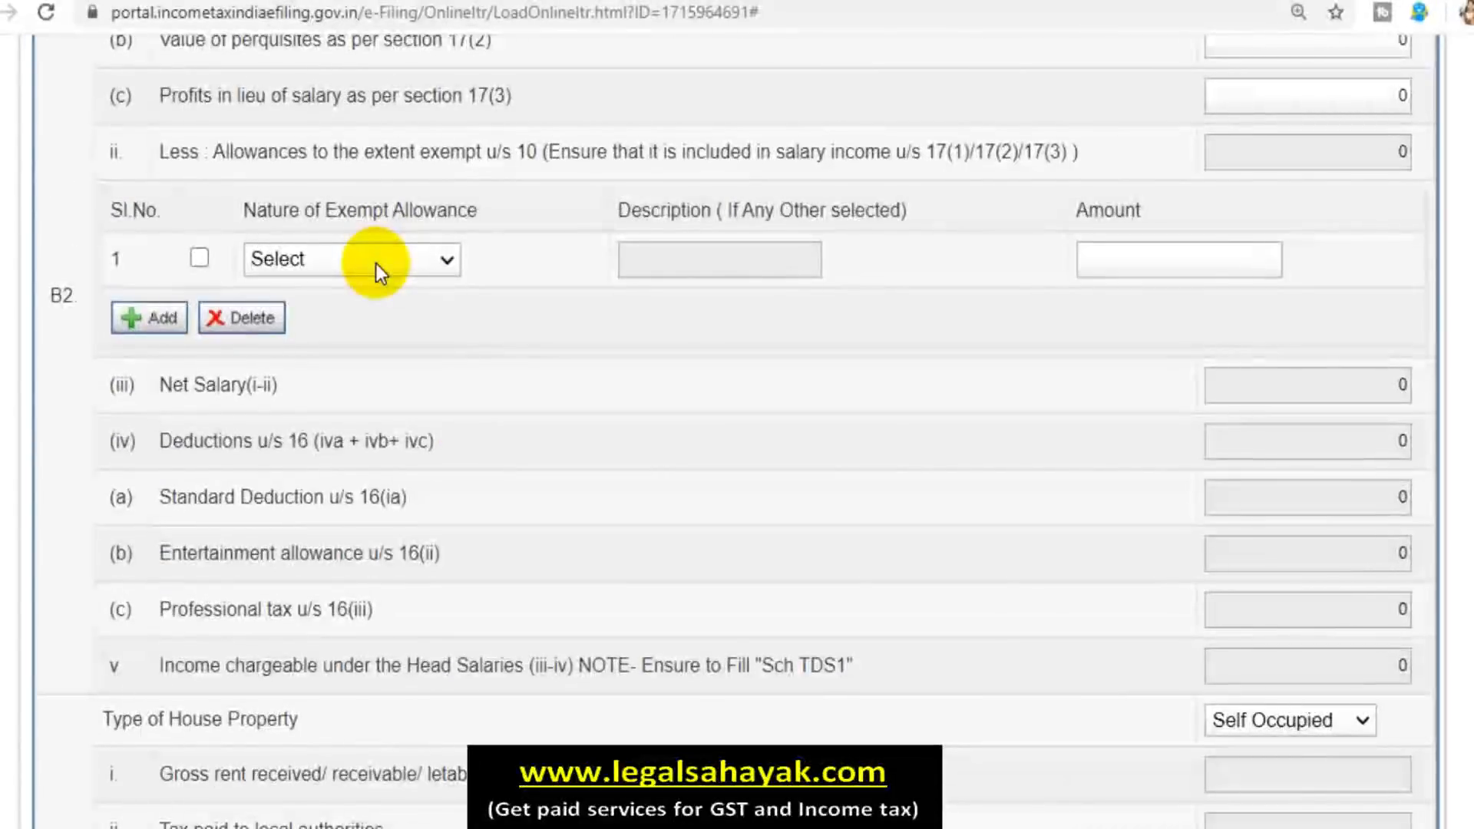
click(375, 264)
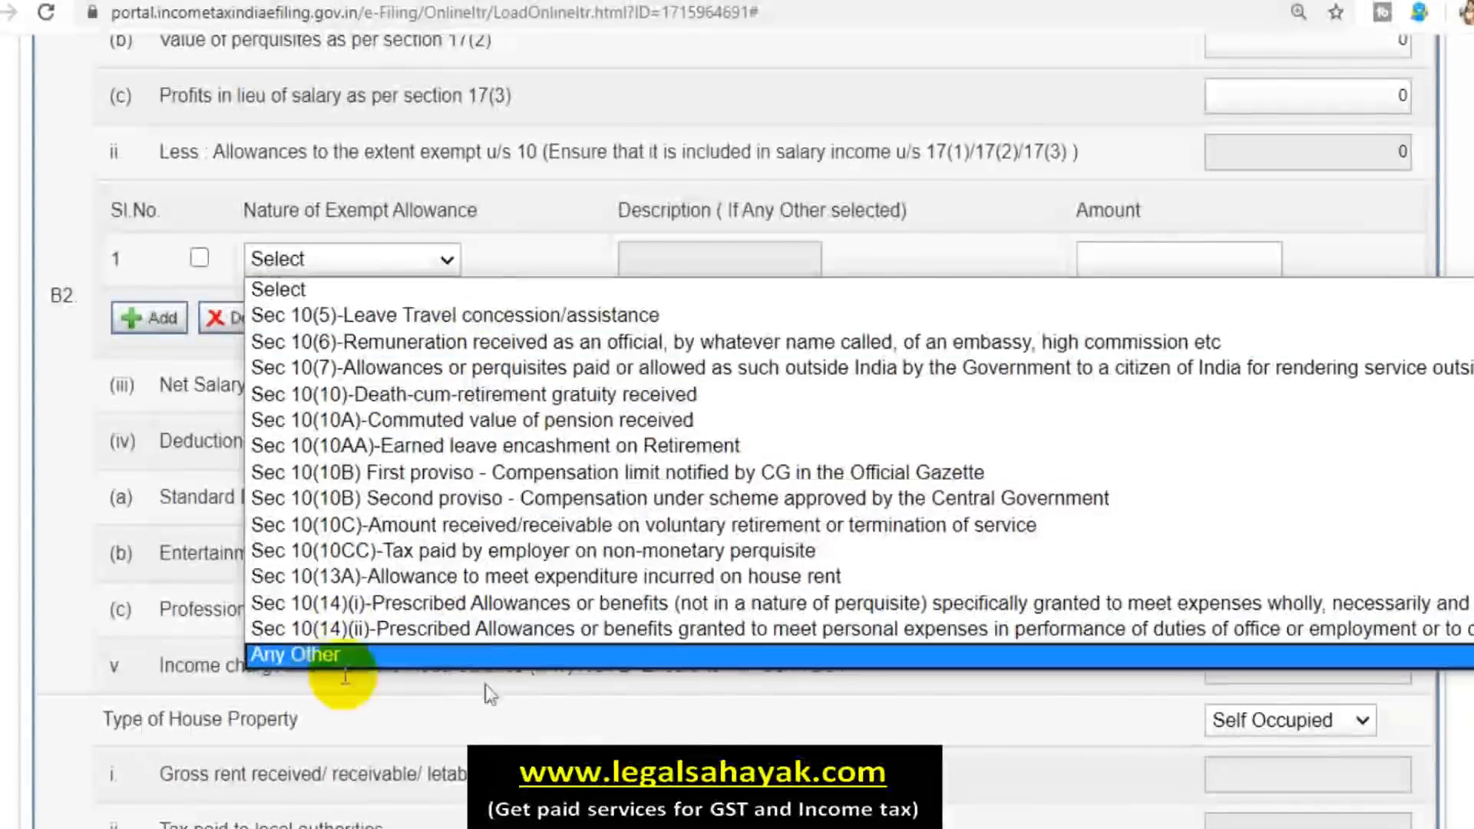
click(316, 655)
click(729, 254)
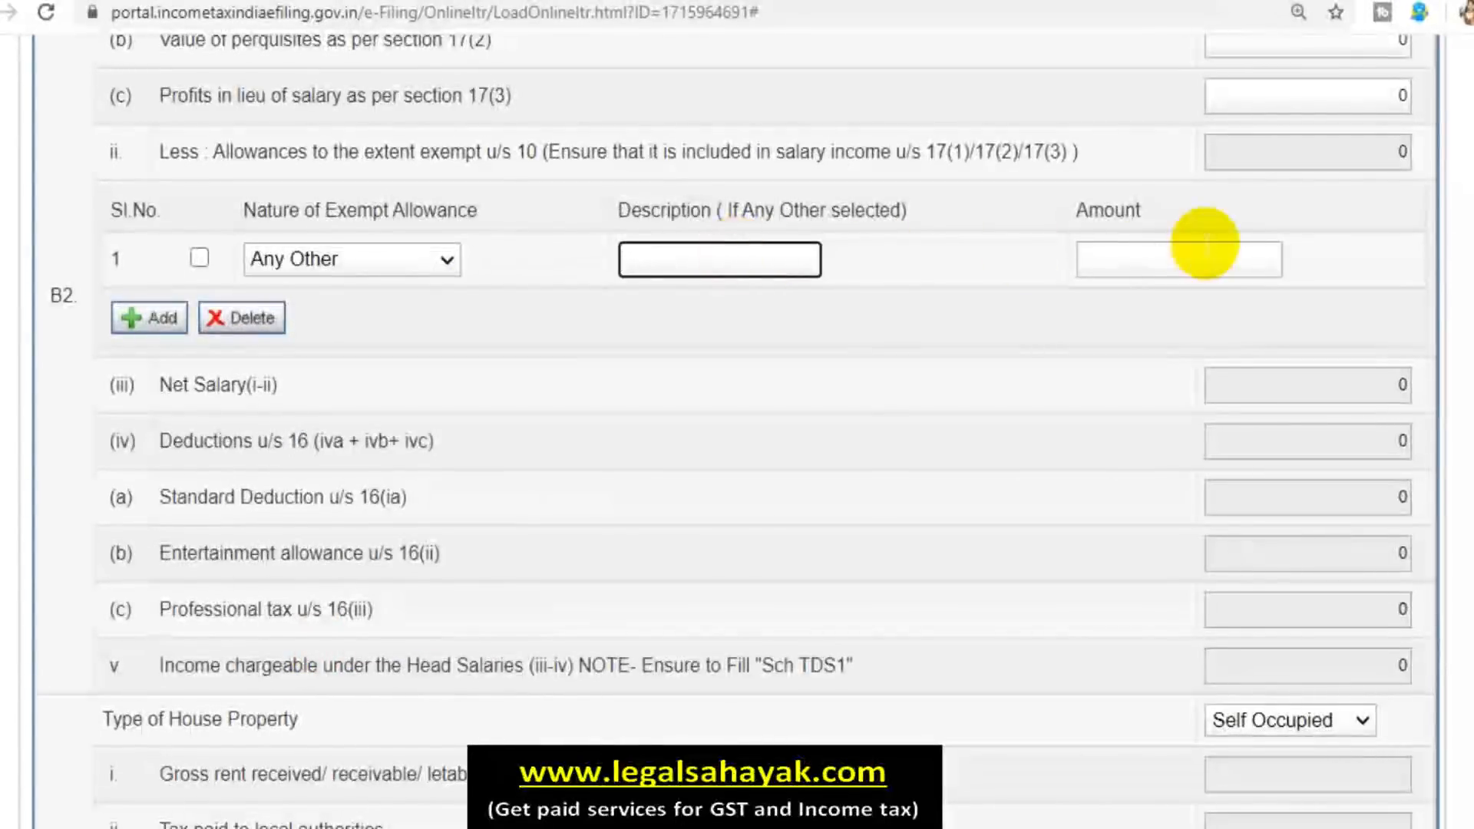
click(457, 261)
click(390, 289)
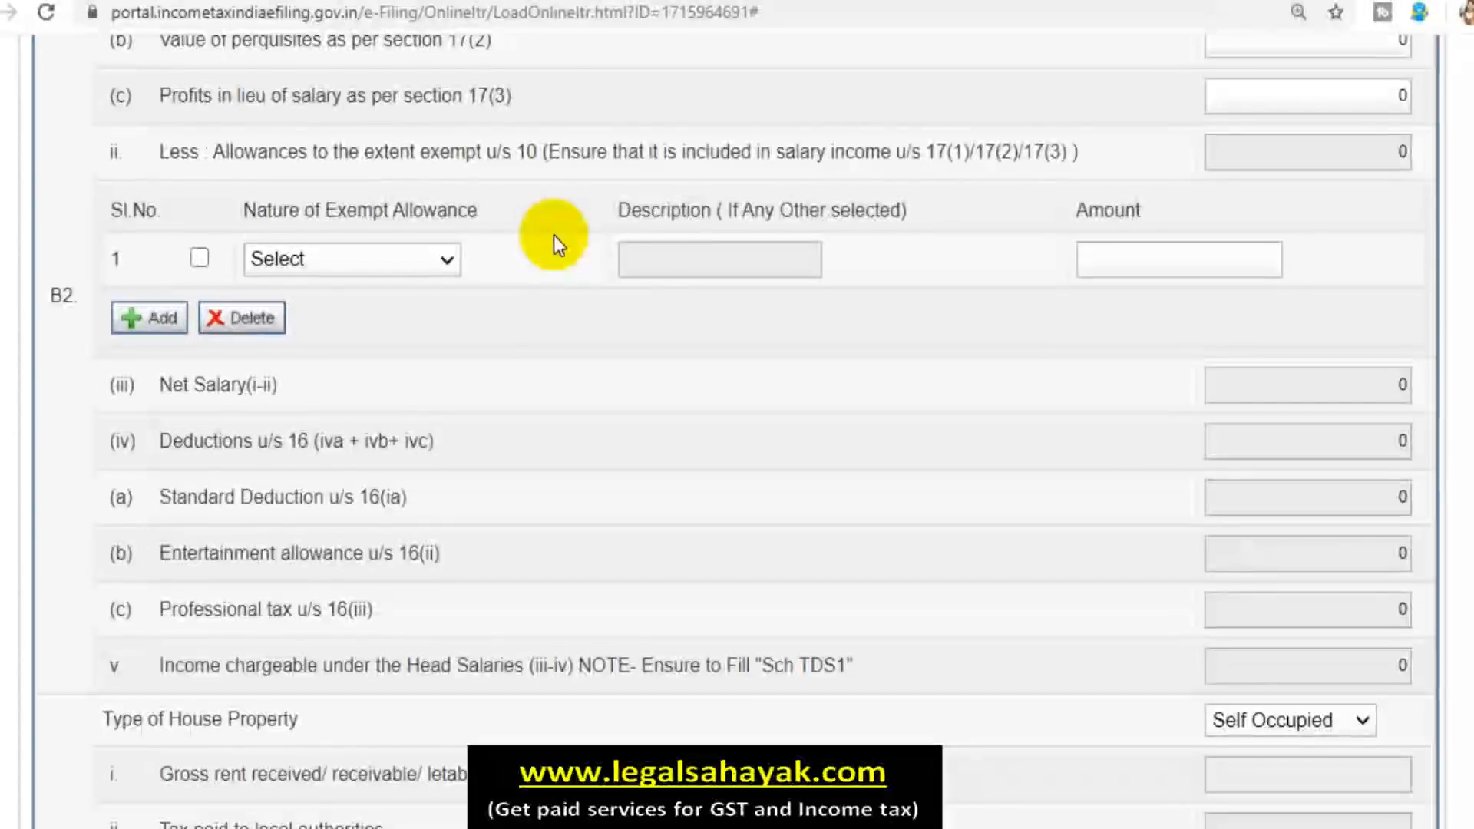
Try 250000 as the salary as per section 17(1) in B2 and check the section 16 deductions.
scroll(568, 223, down, 2)
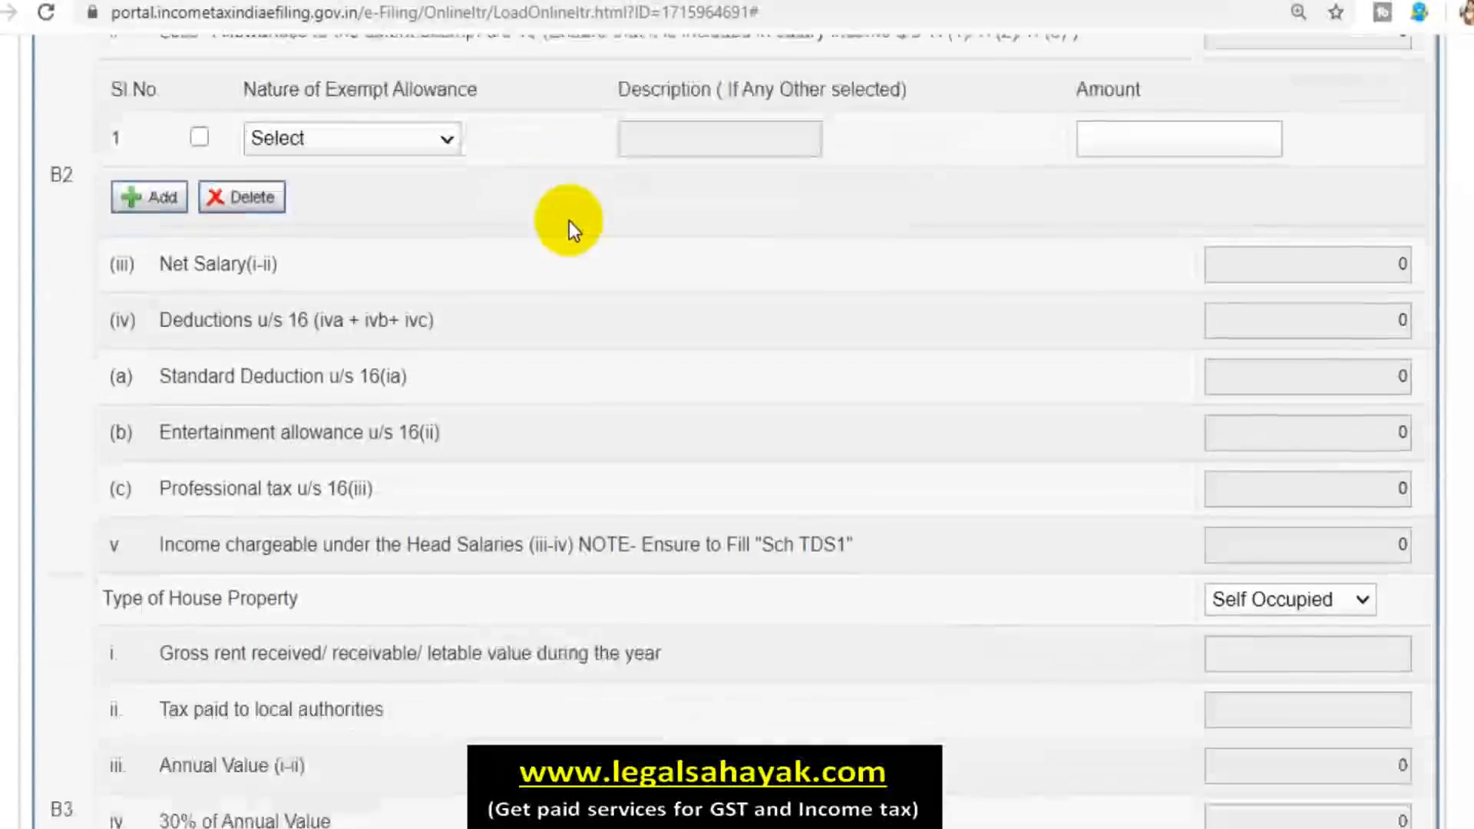
scroll(1249, 472, down, 2)
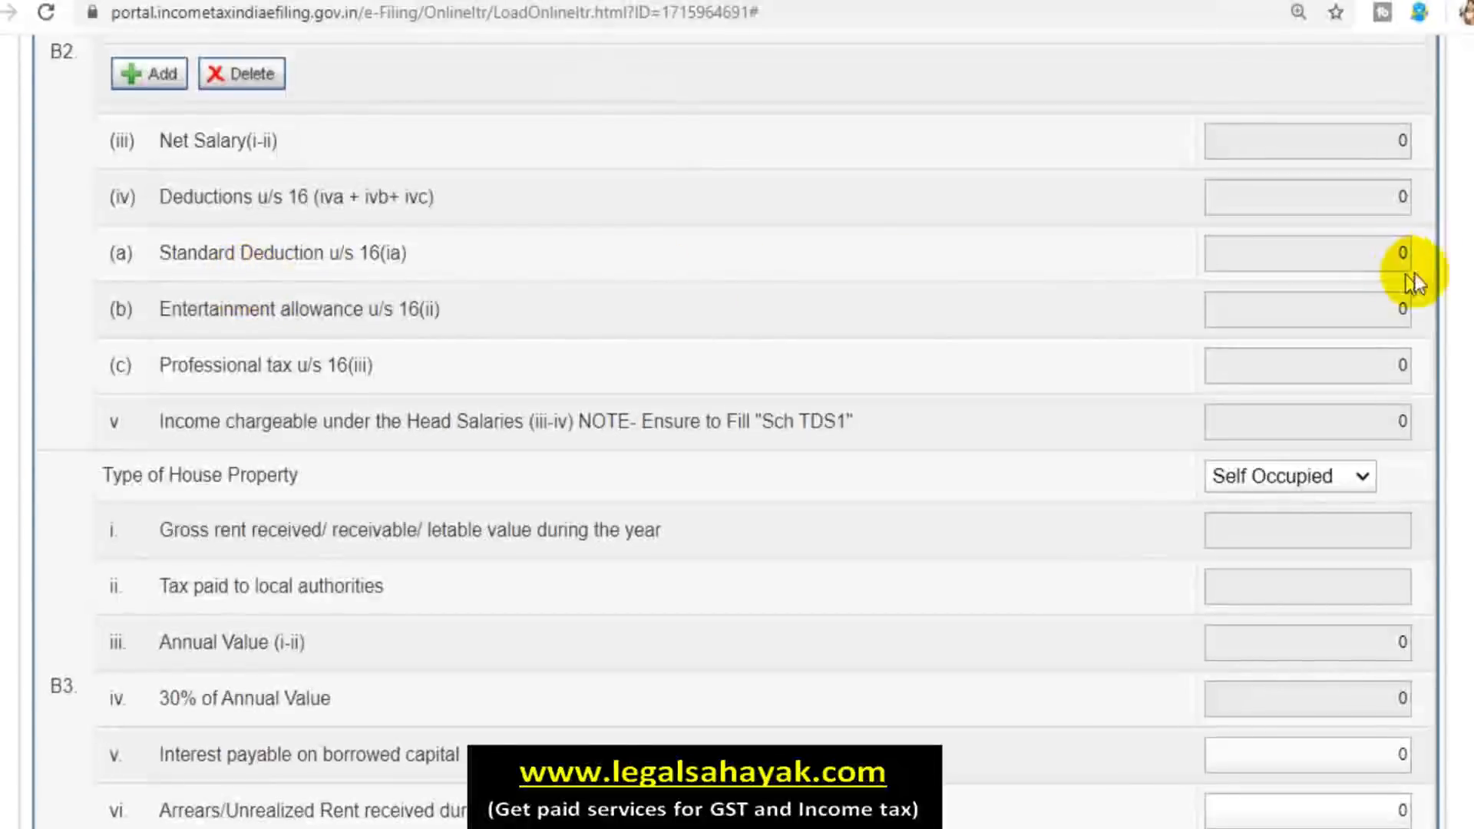
scroll(1047, 361, up, 10)
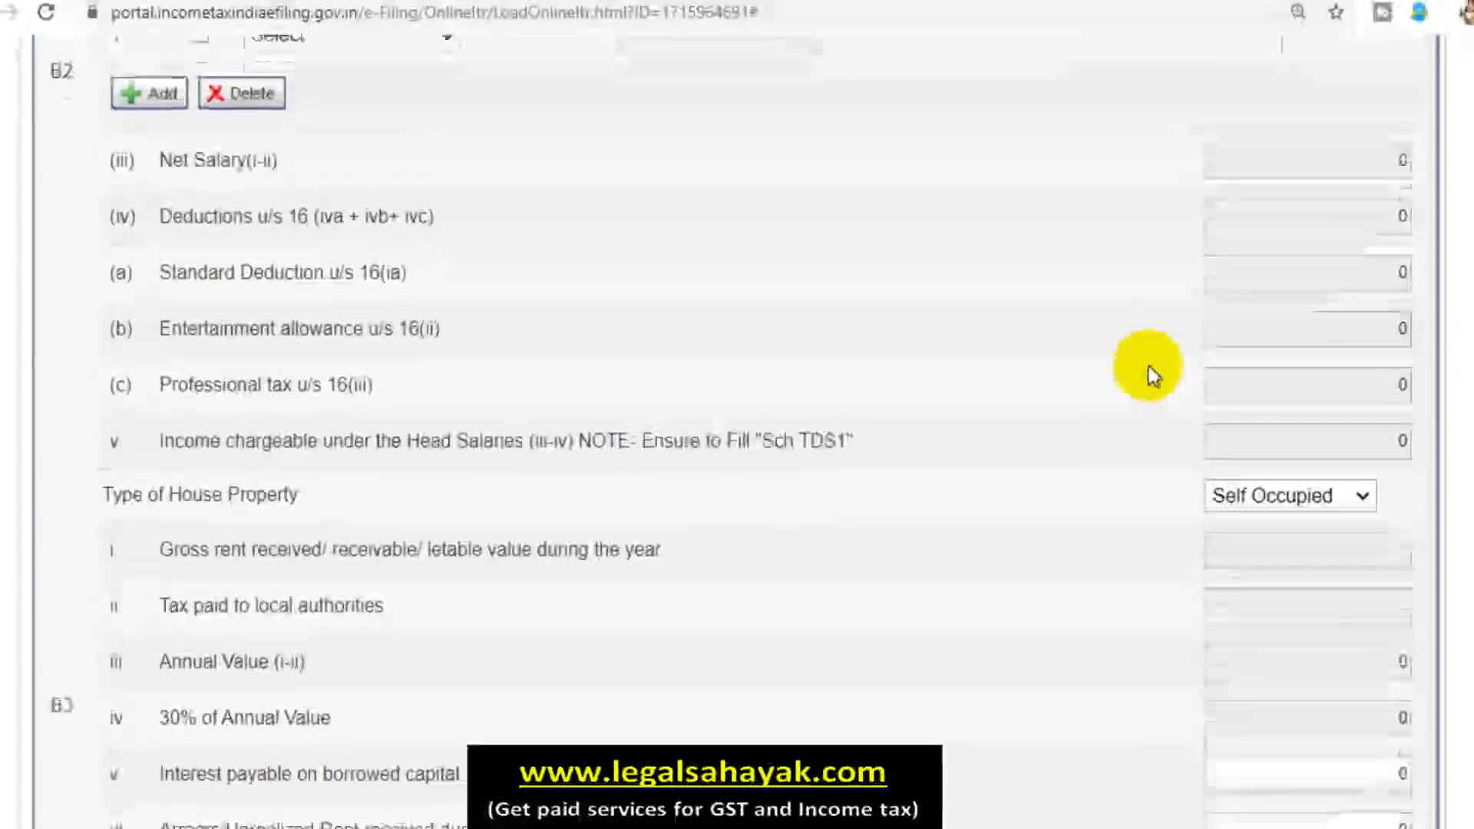
click(1305, 335)
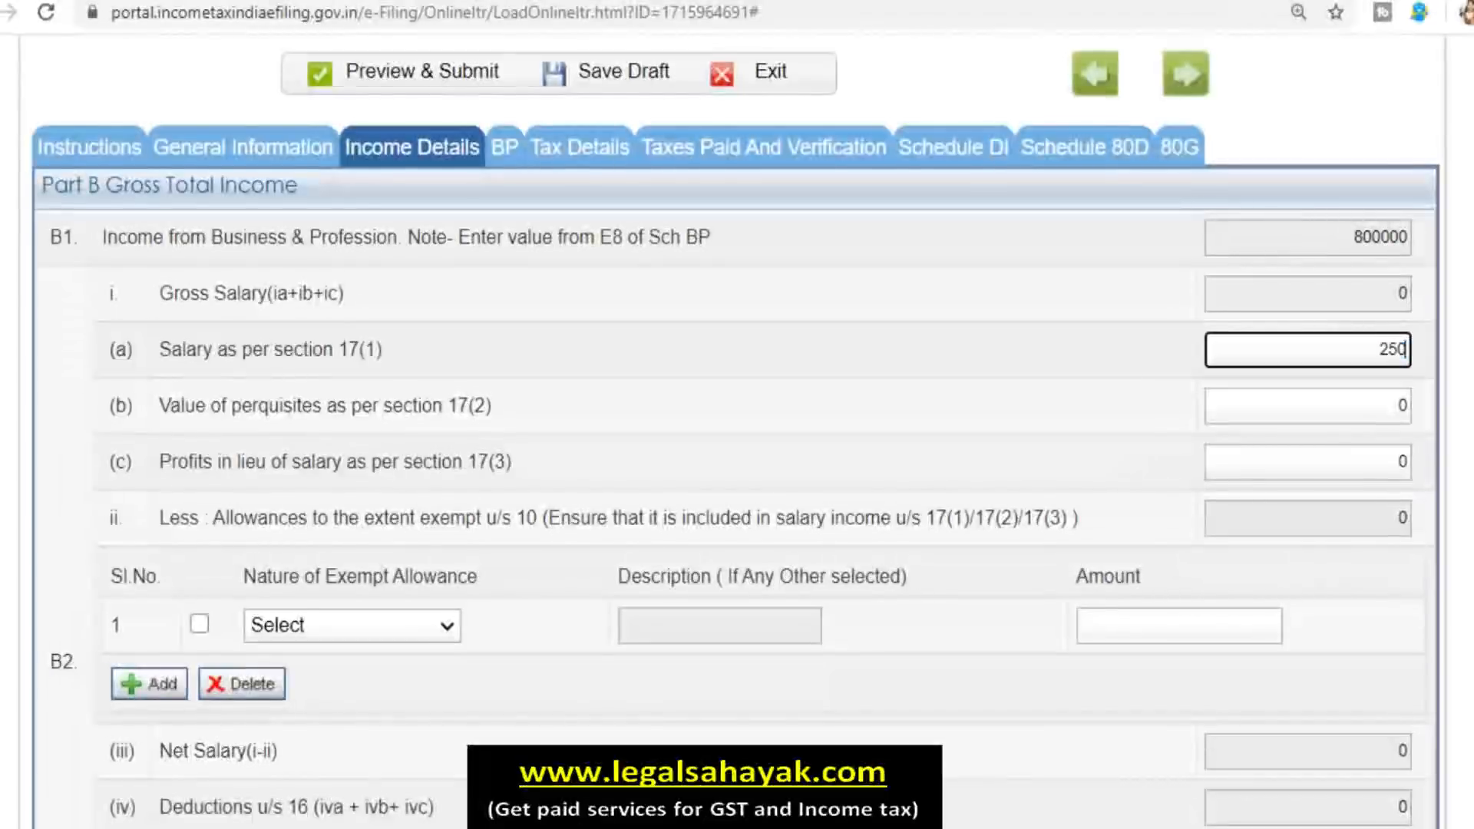
click(867, 385)
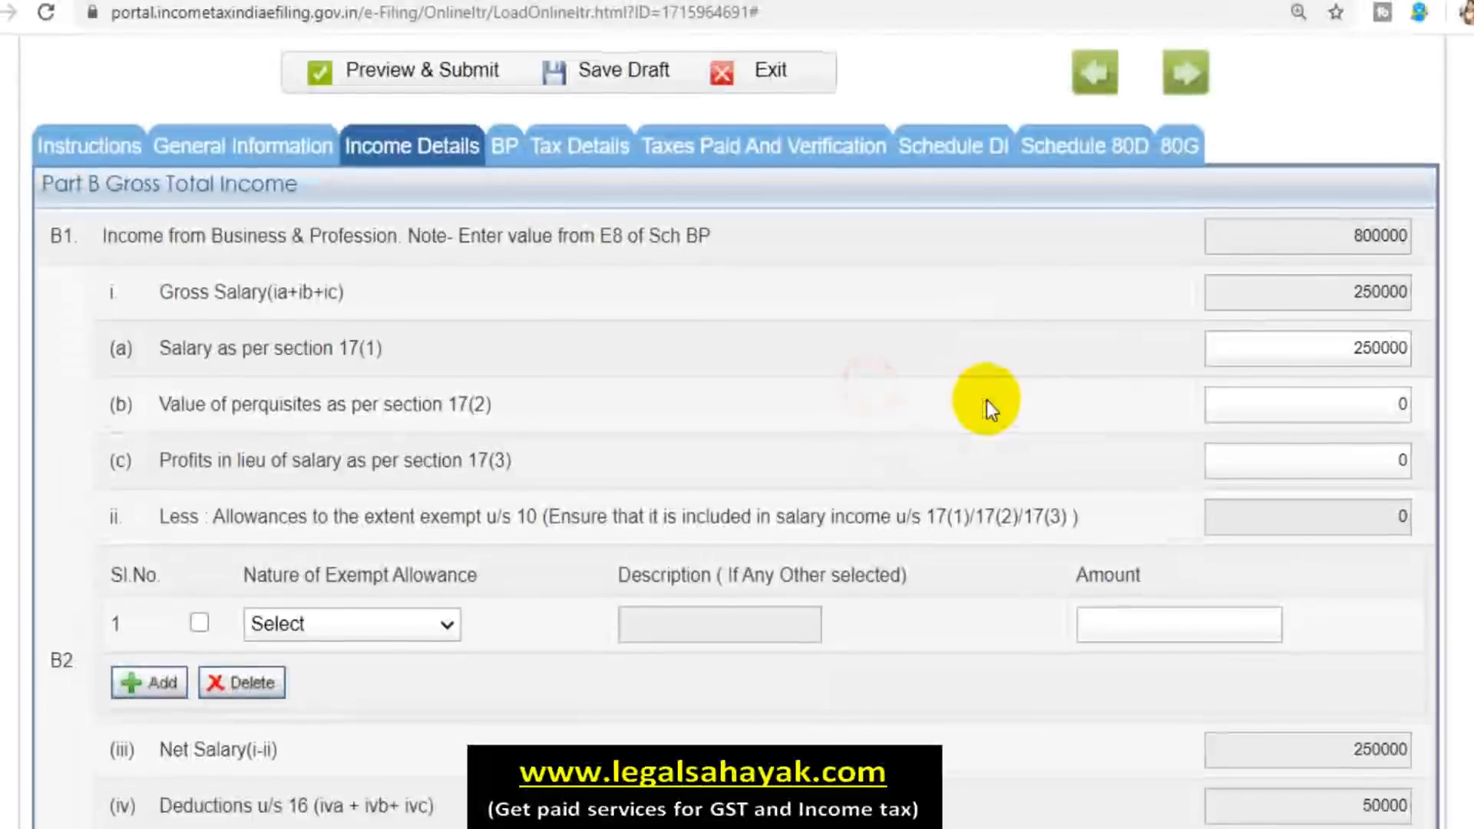
scroll(987, 399, down, 6)
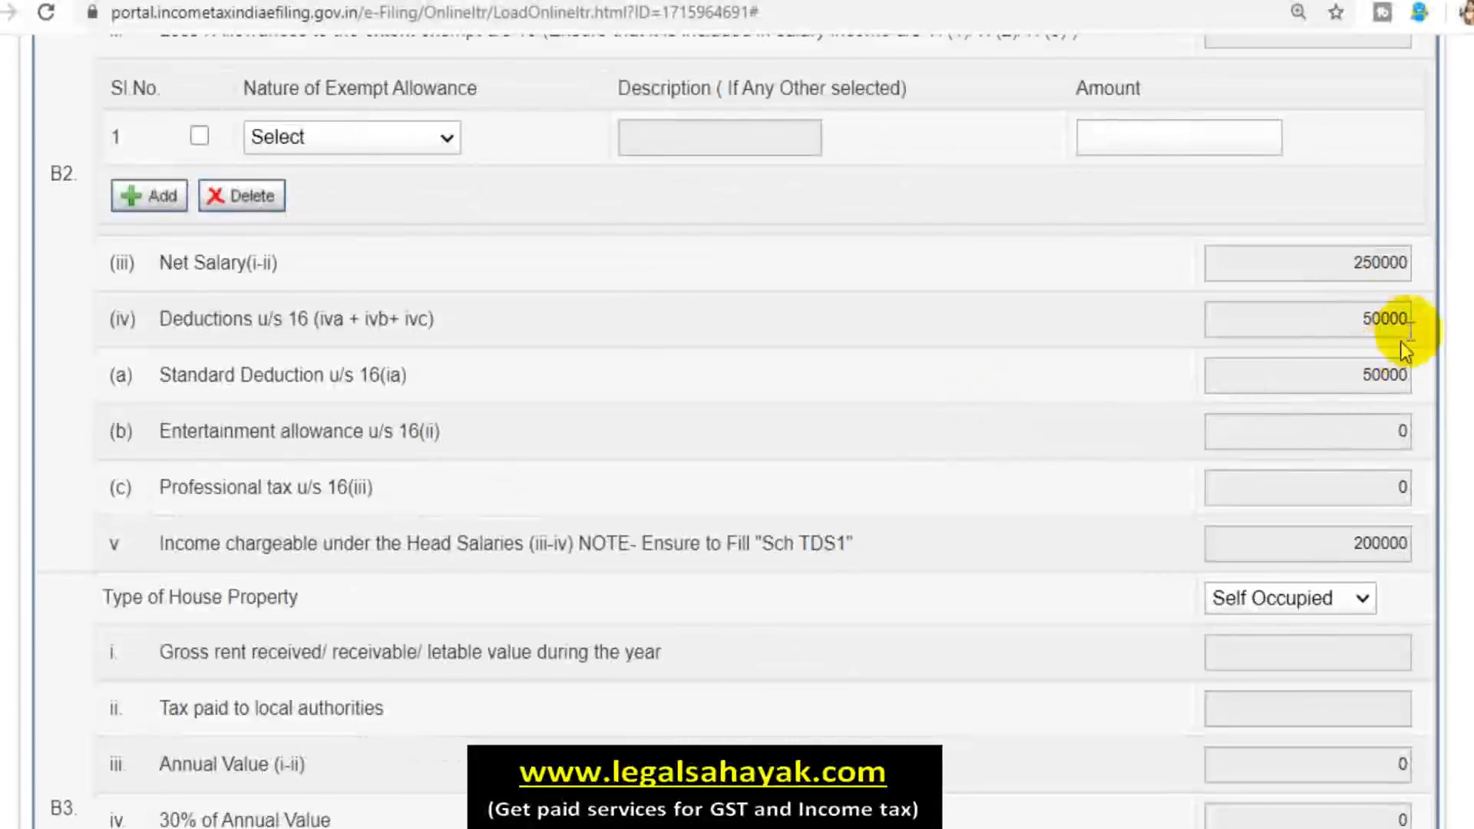
scroll(1360, 403, down, 1)
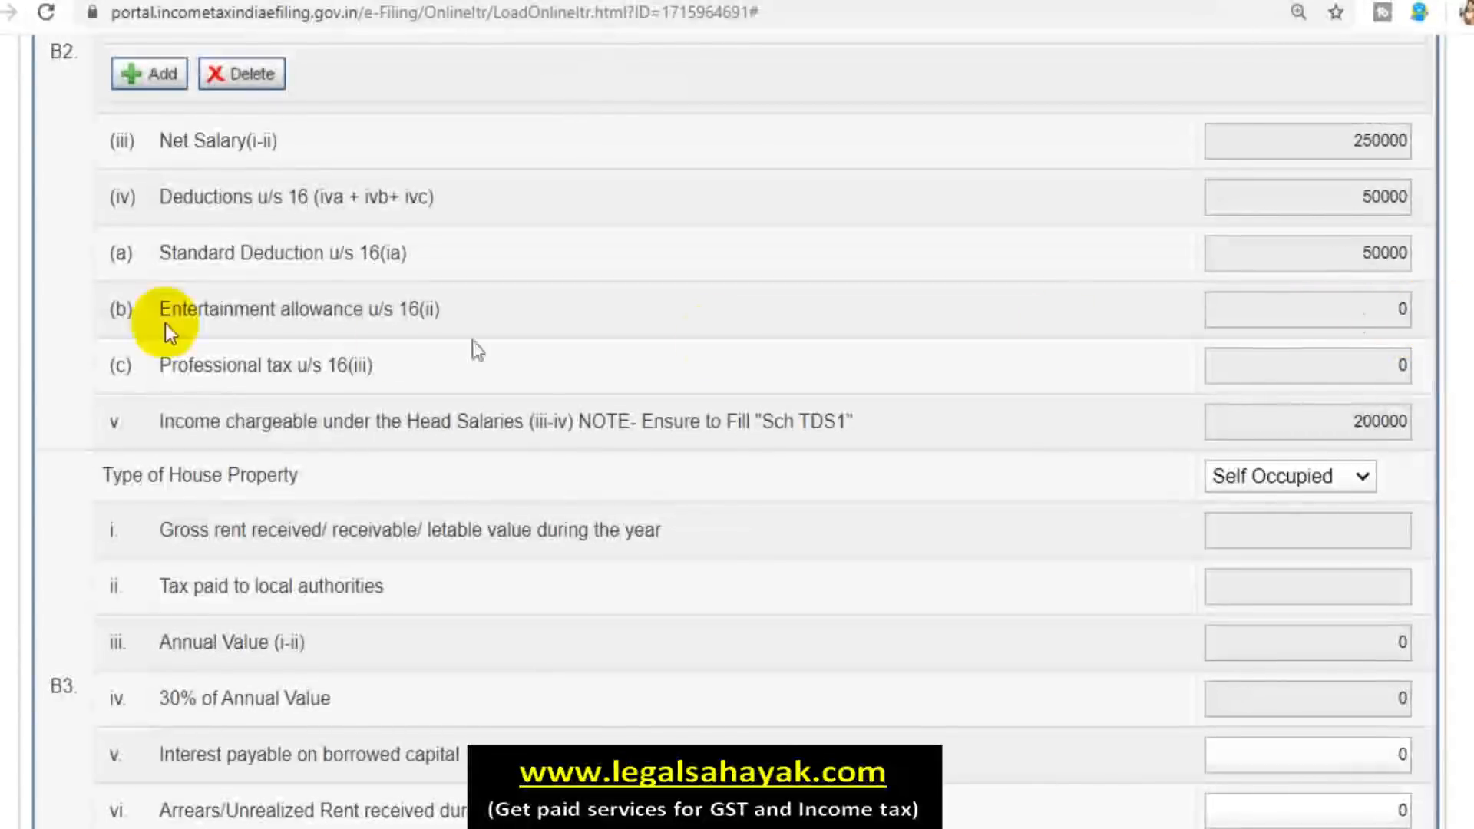
Reset the salary as per section 17(1) to 0 and check the income chargeable under the head Salaries.
scroll(738, 342, up, 6)
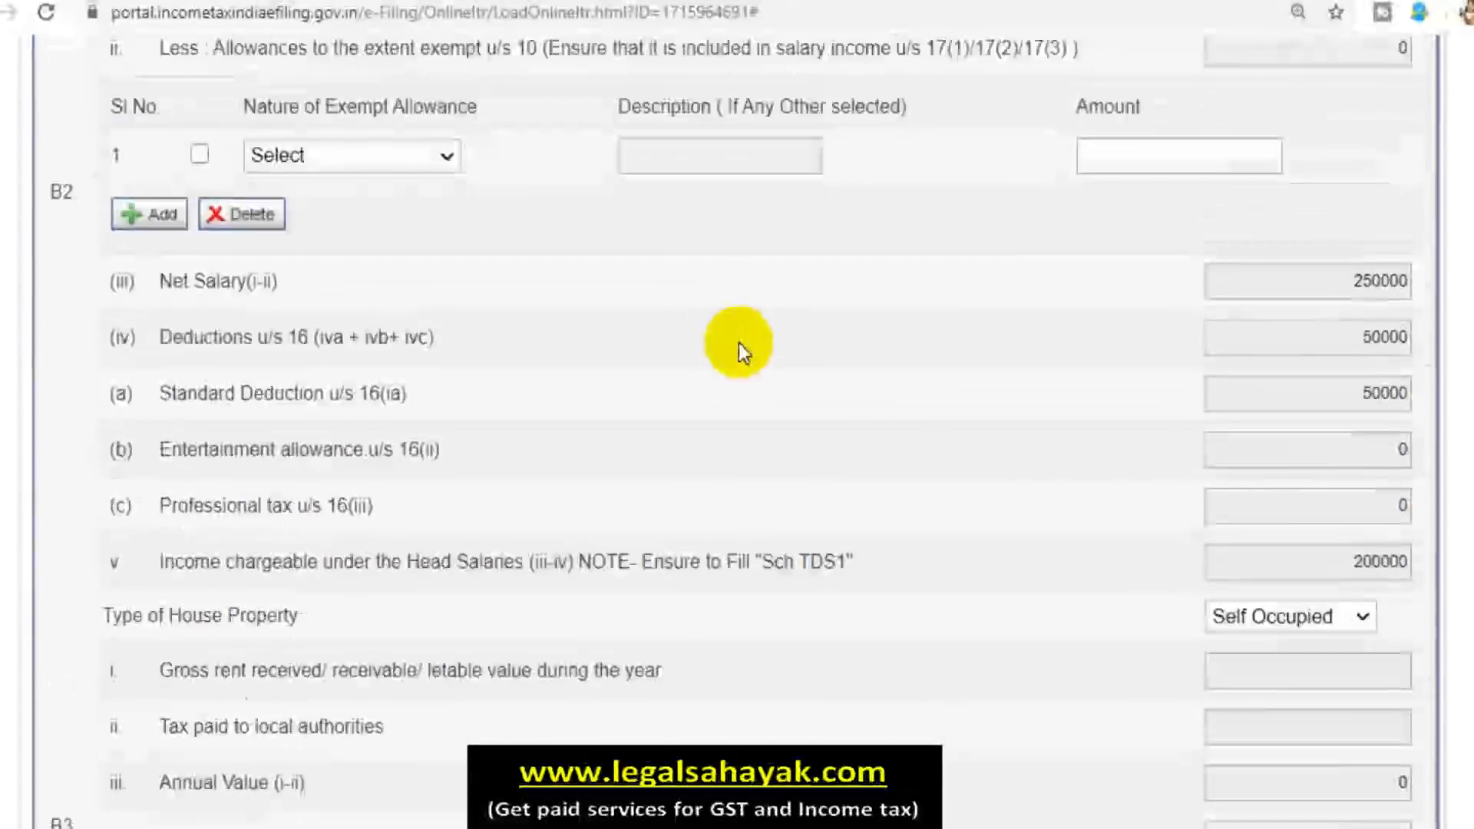
click(1333, 232)
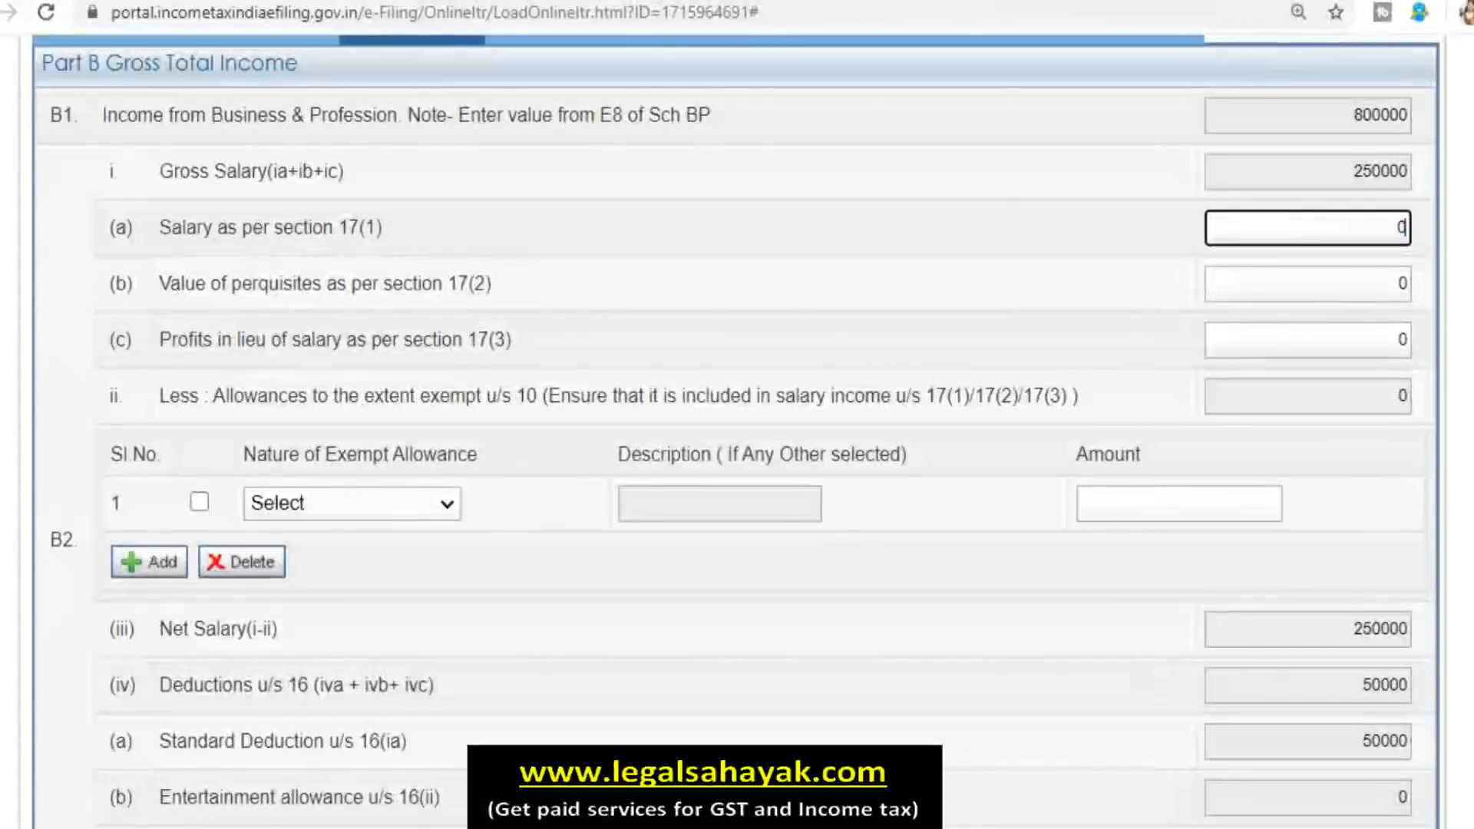
click(1140, 186)
scroll(1116, 247, down, 6)
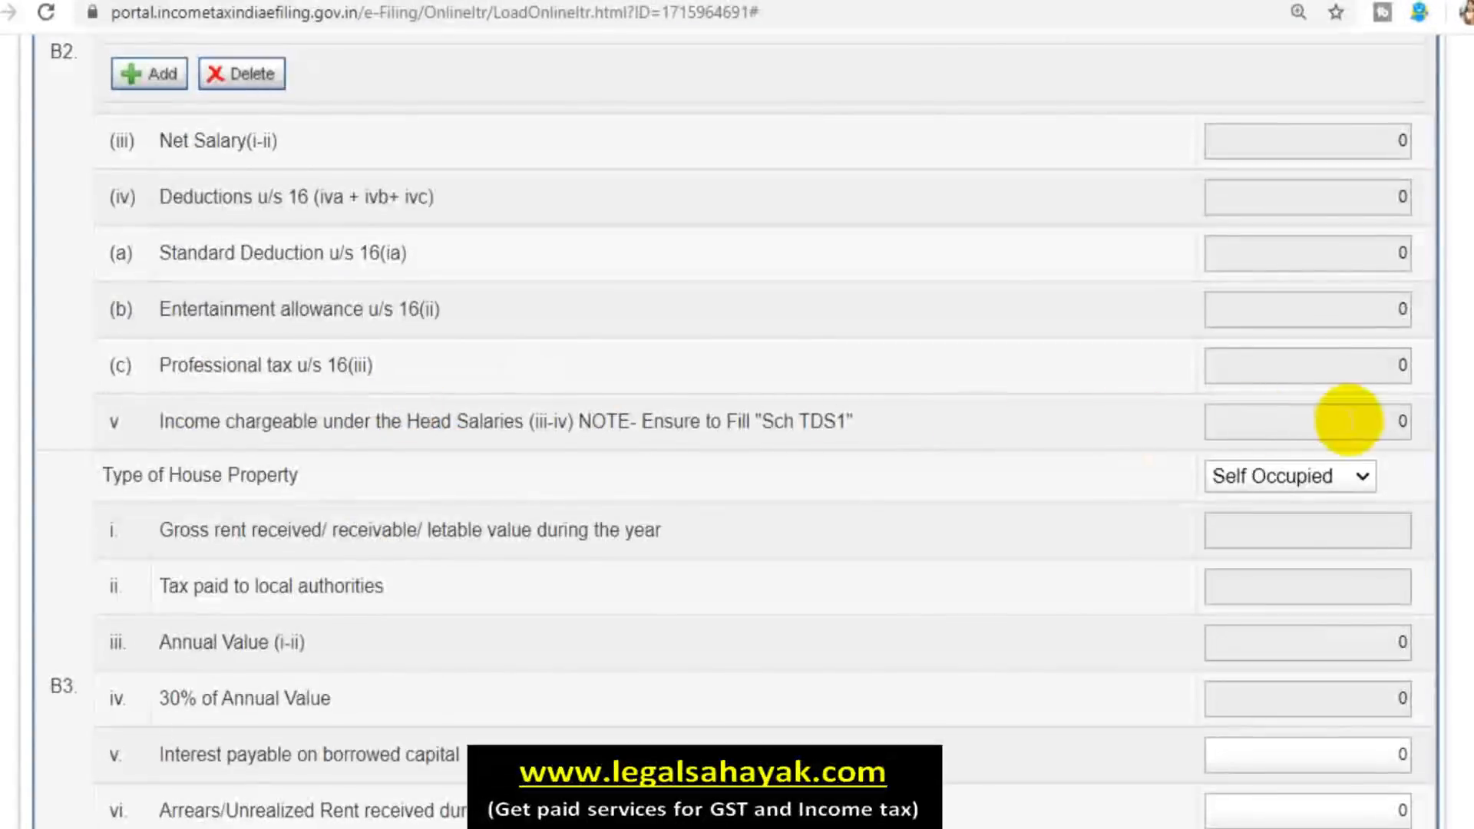
Keep Self Occupied as the house property type in B3 and set the interest payable on borrowed capital to 150000.
scroll(1039, 380, down, 3)
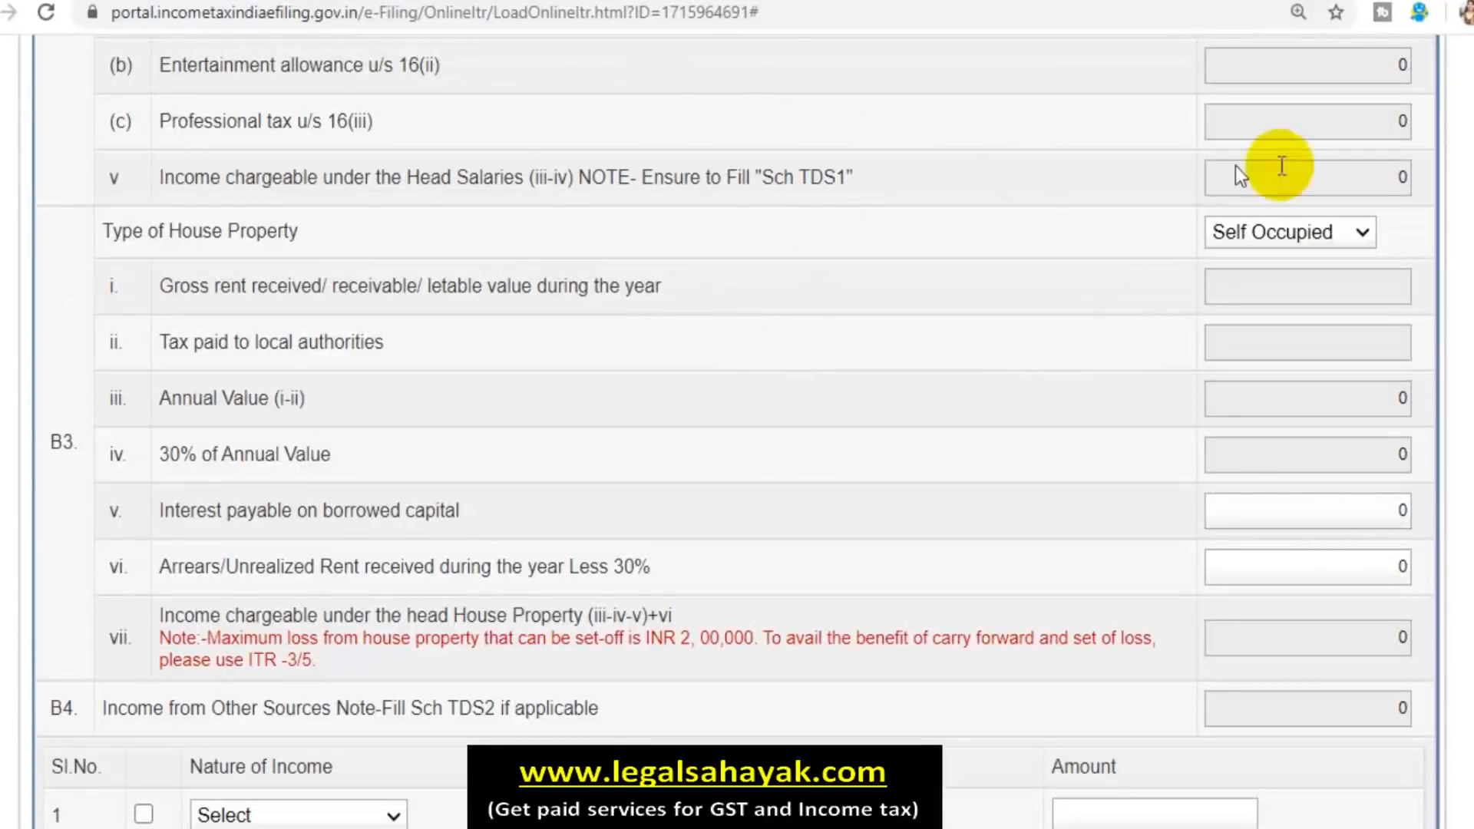
scroll(721, 314, down, 2)
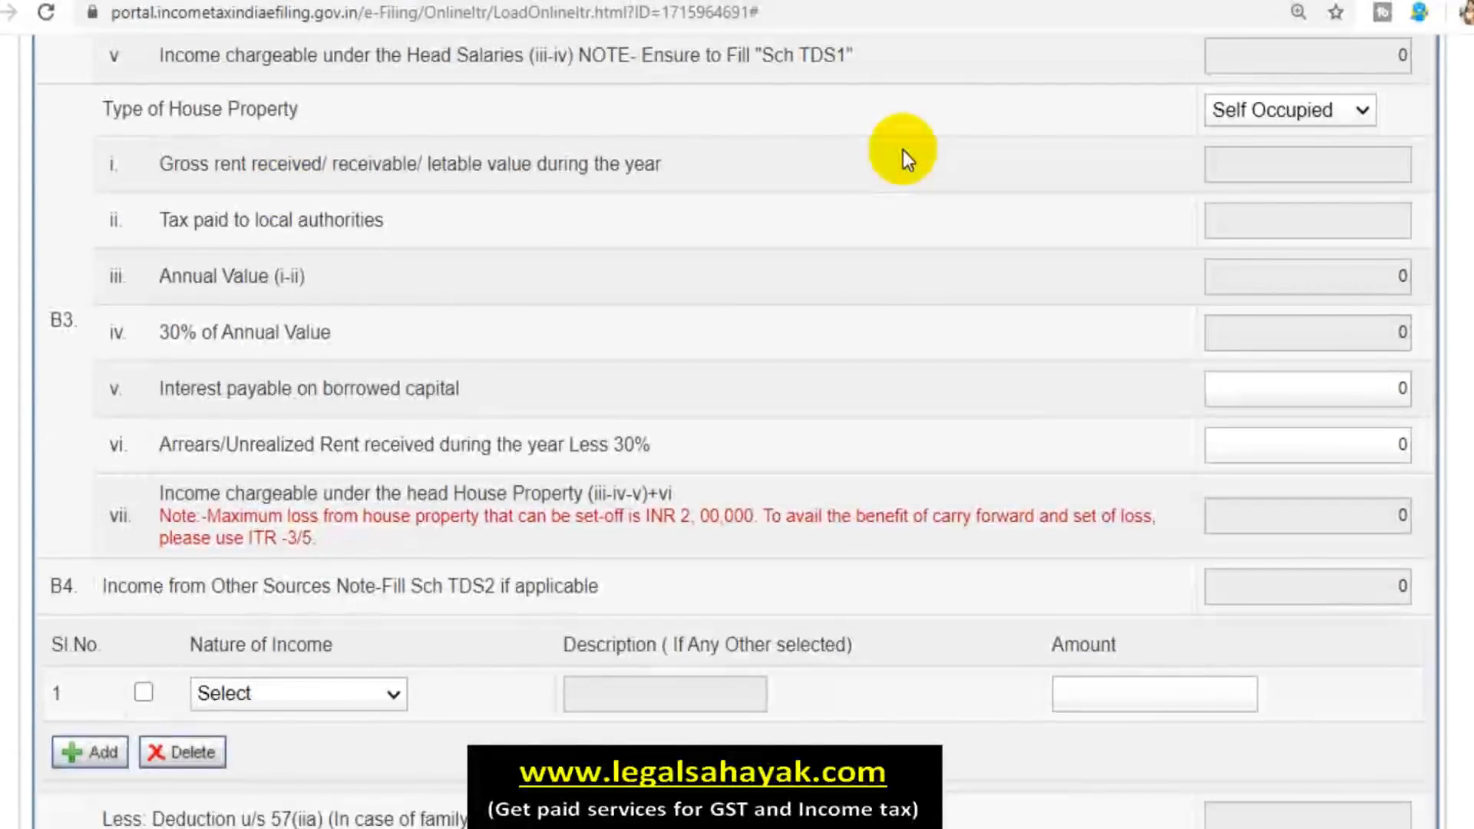
click(1299, 109)
click(1304, 170)
click(183, 396)
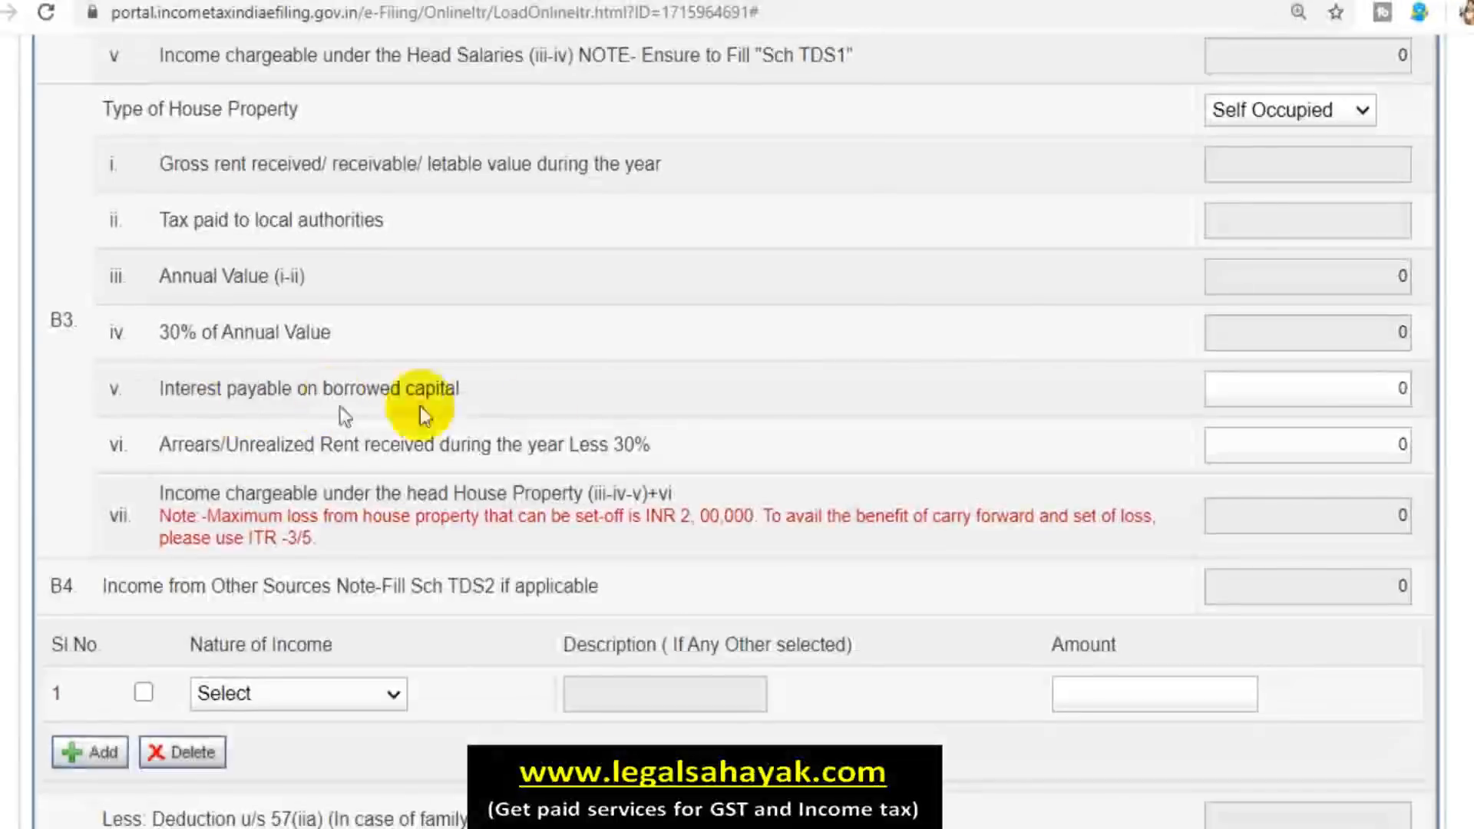
click(1373, 393)
text(1500000)
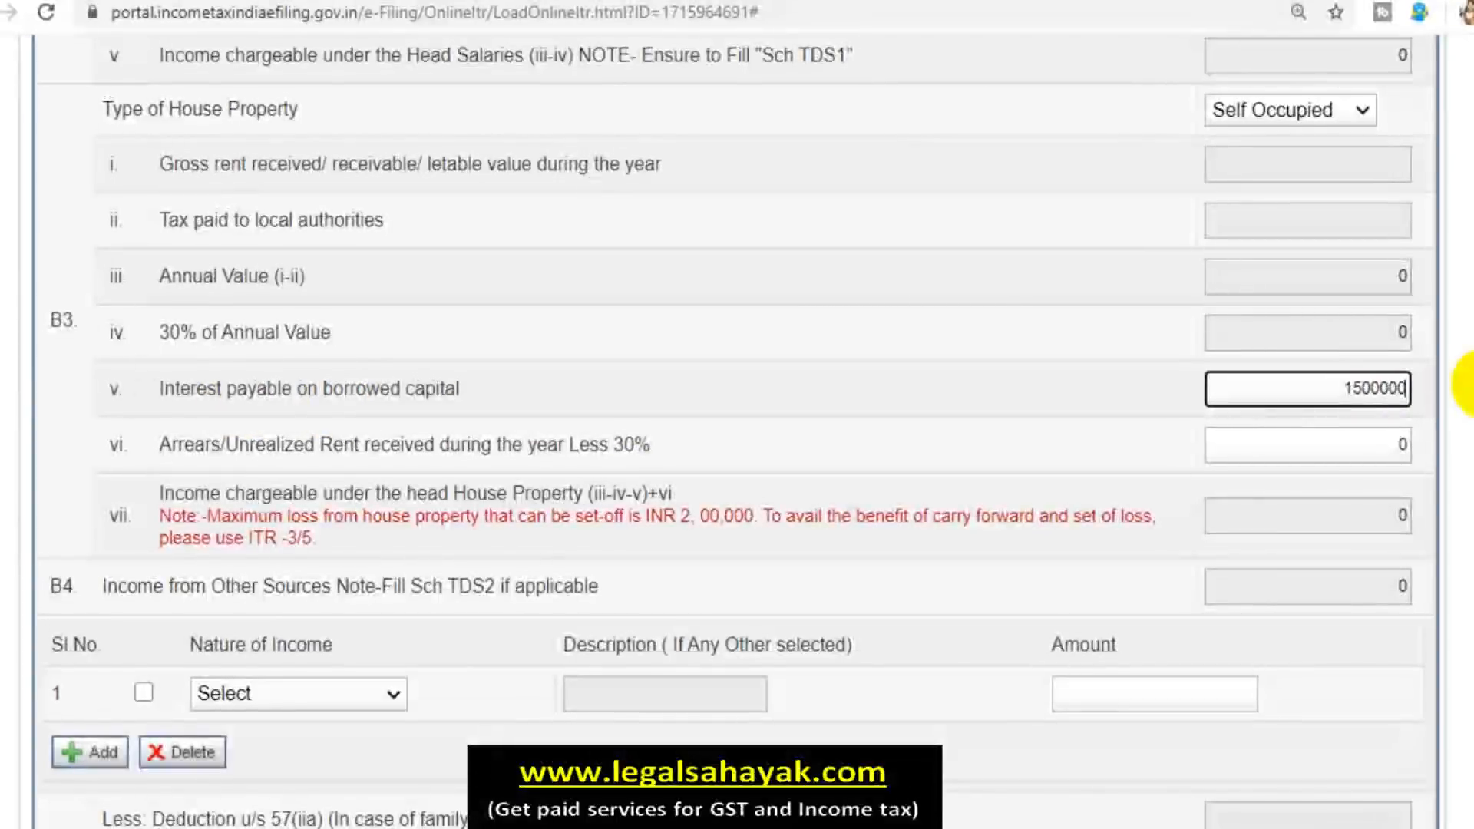
key(BackSpace)
click(717, 119)
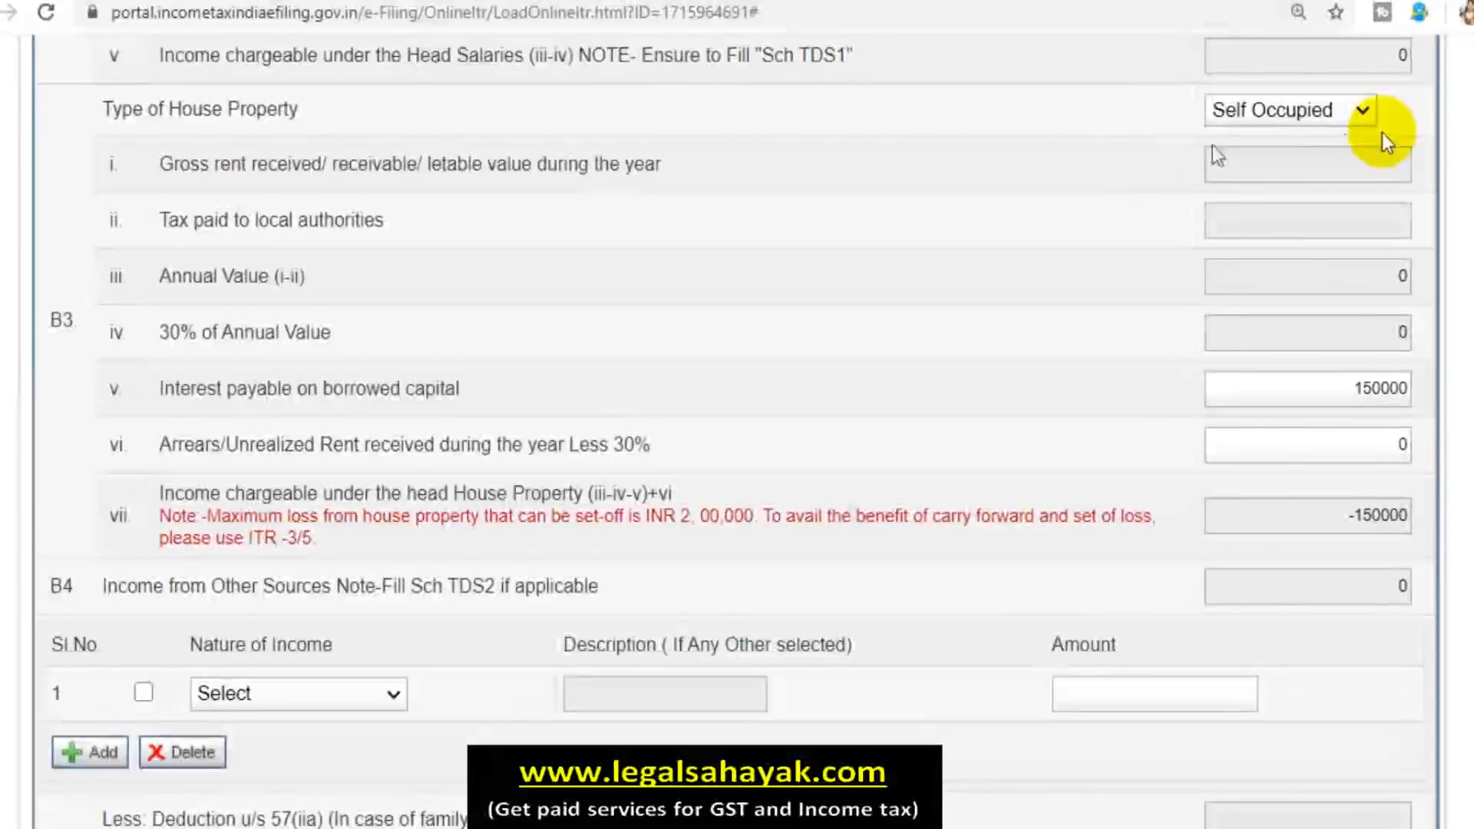
Try Let Out as the type of house property with a gross rent received of 100000.
click(1349, 126)
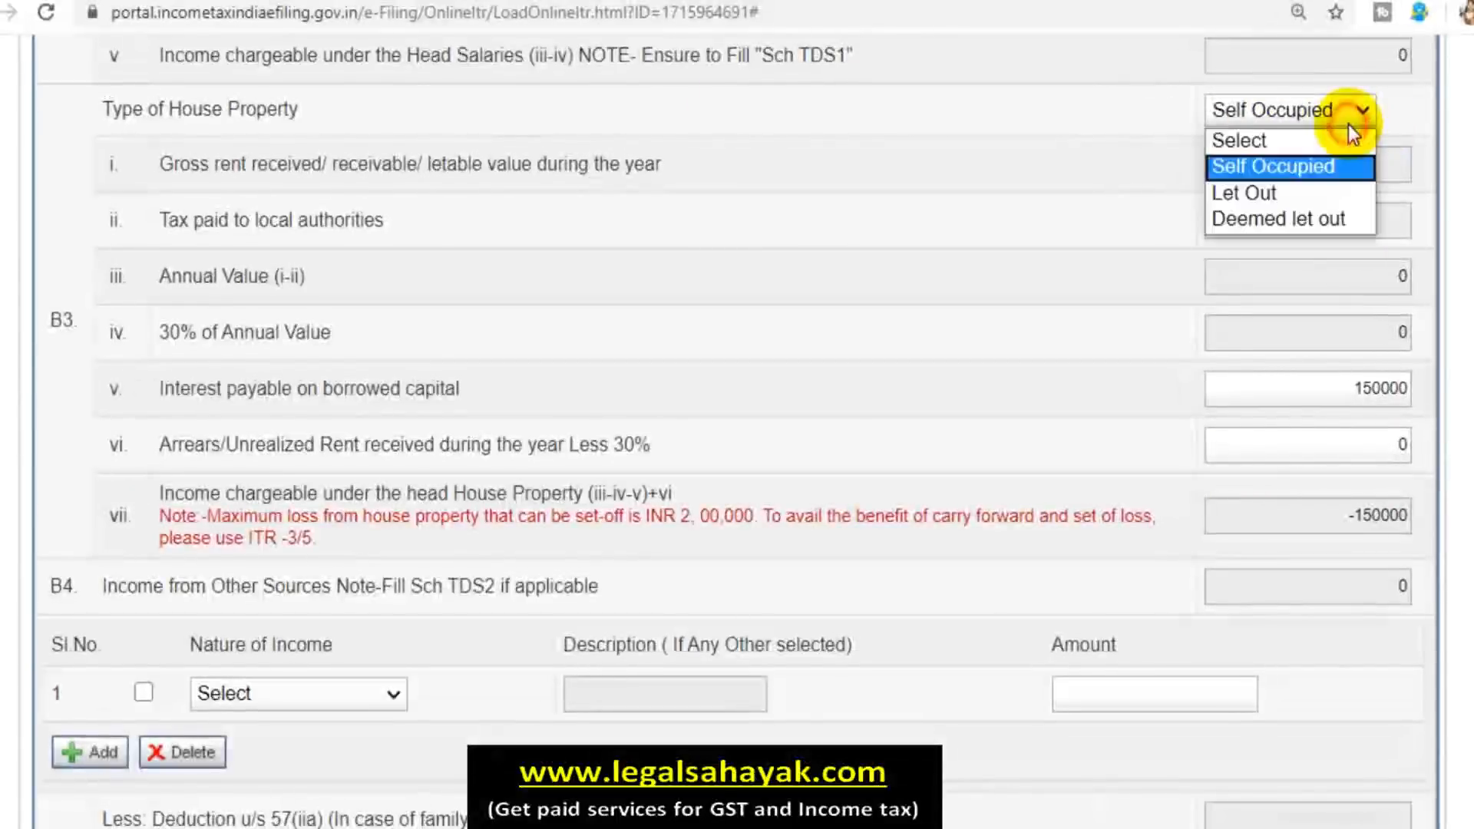
click(1282, 187)
click(941, 184)
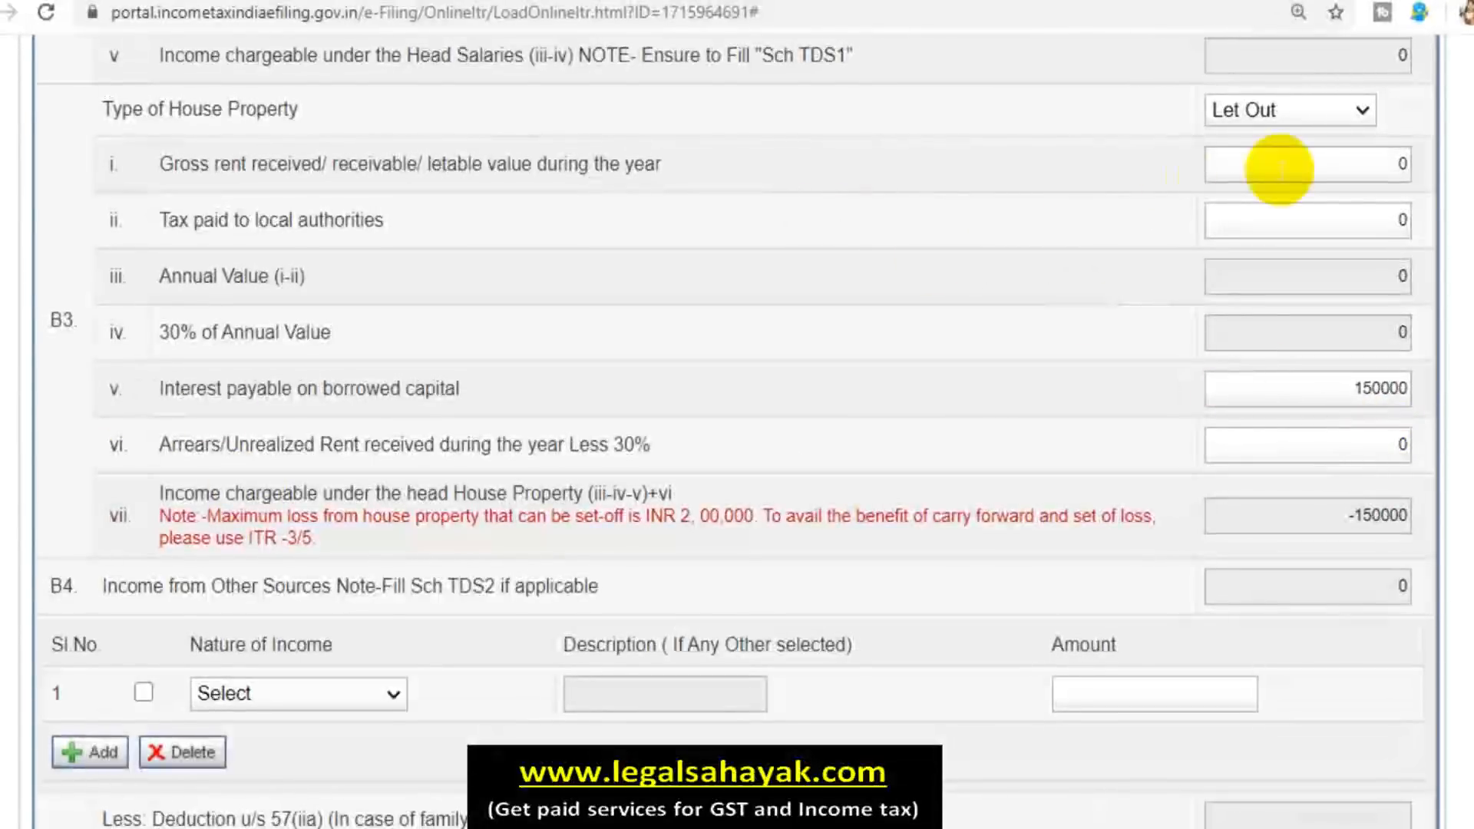
drag(1393, 164, 1440, 169)
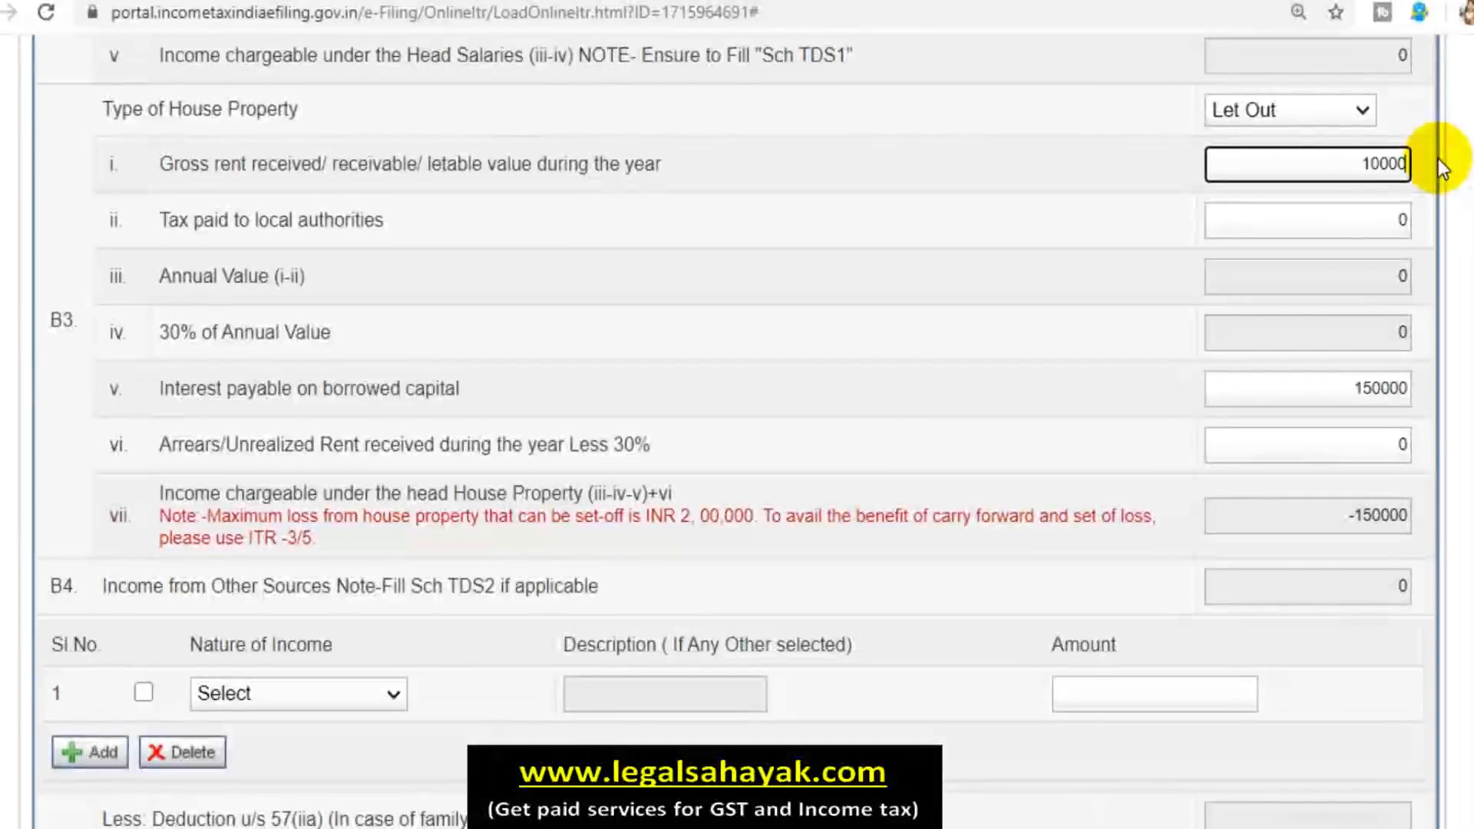
click(741, 192)
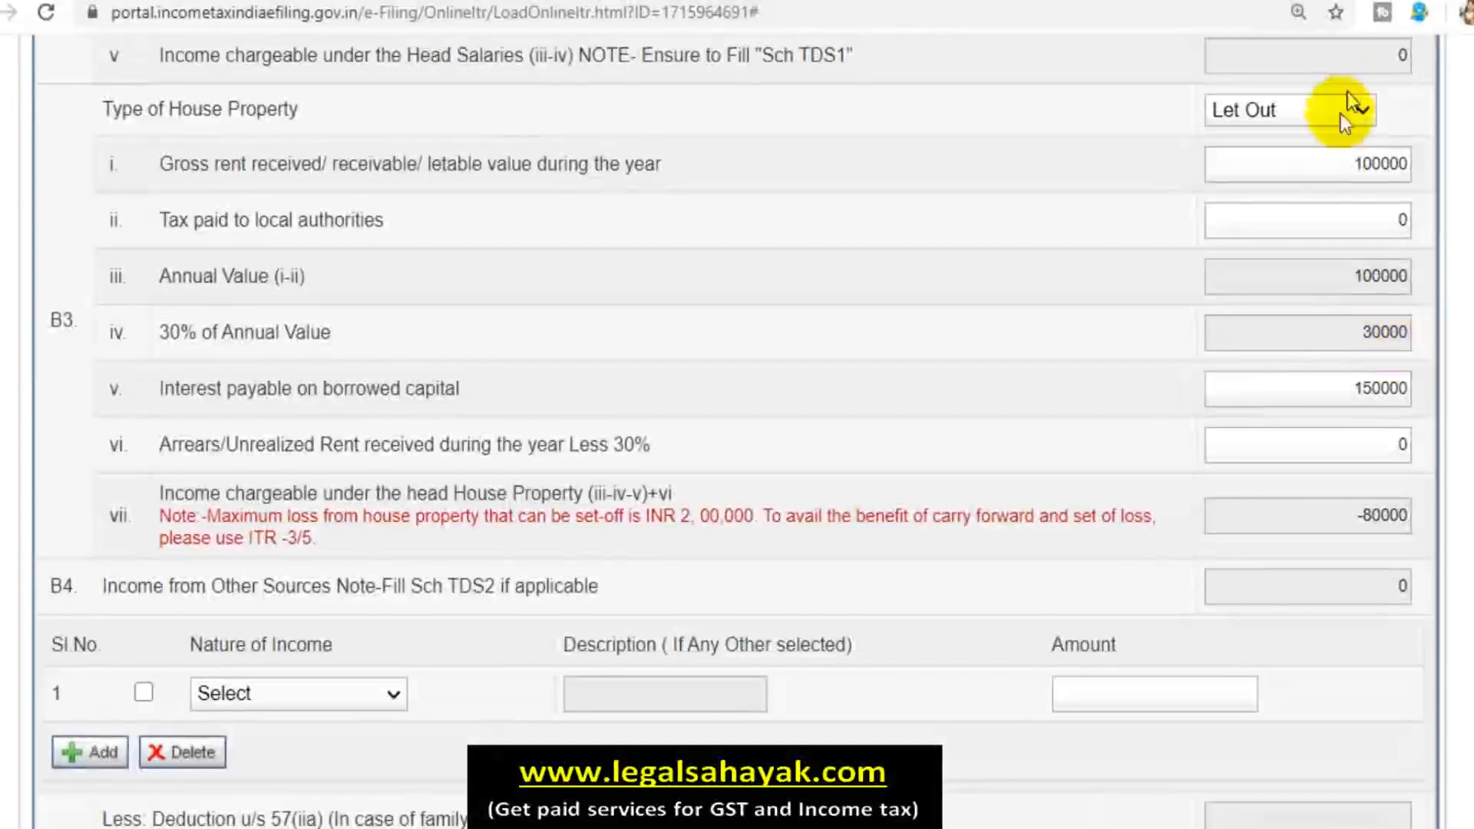
Reset the gross rent received to 0 and set the type of house property back to Self Occupied.
click(1320, 115)
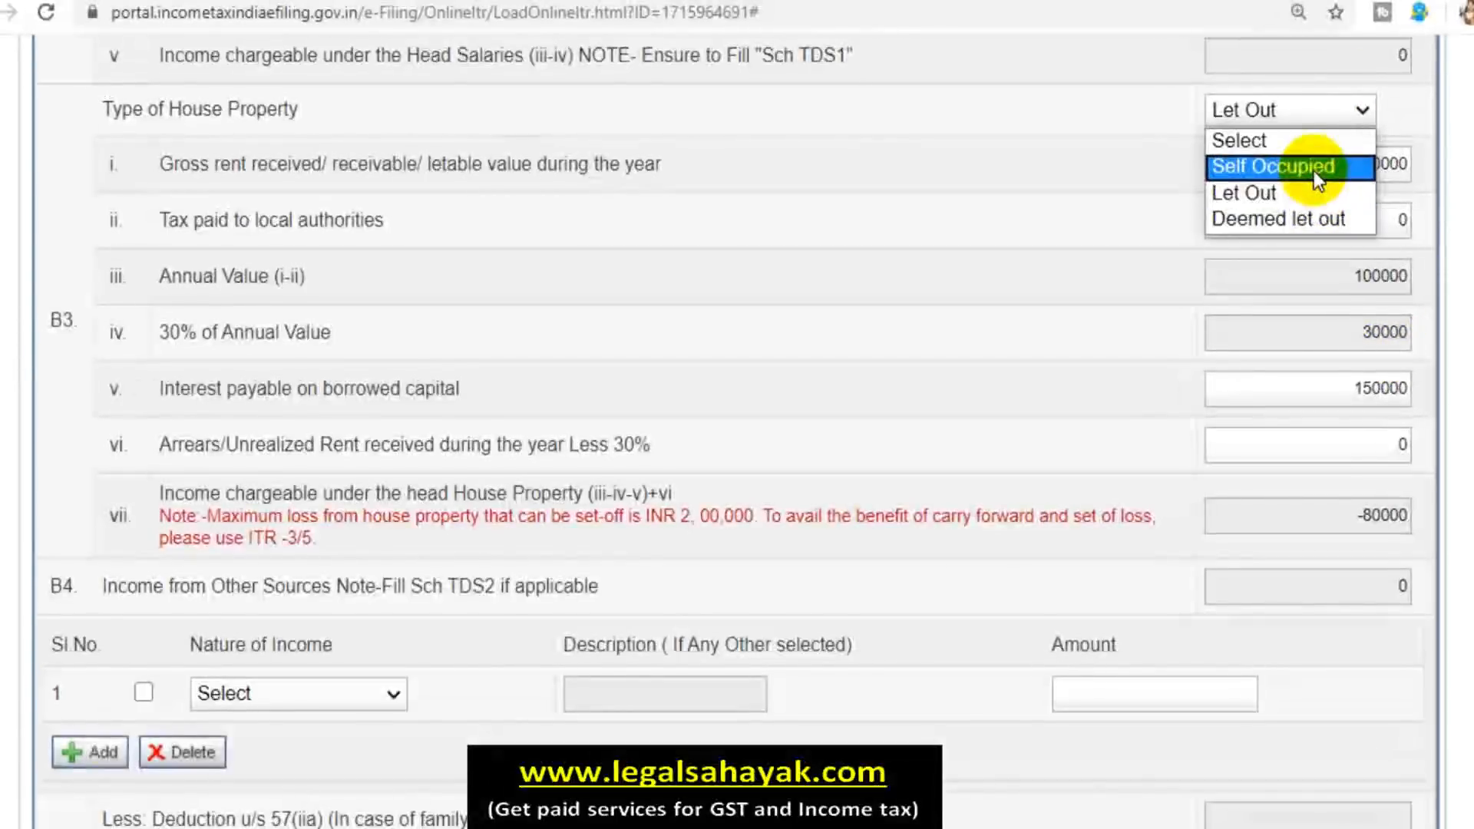
click(1310, 146)
click(1085, 158)
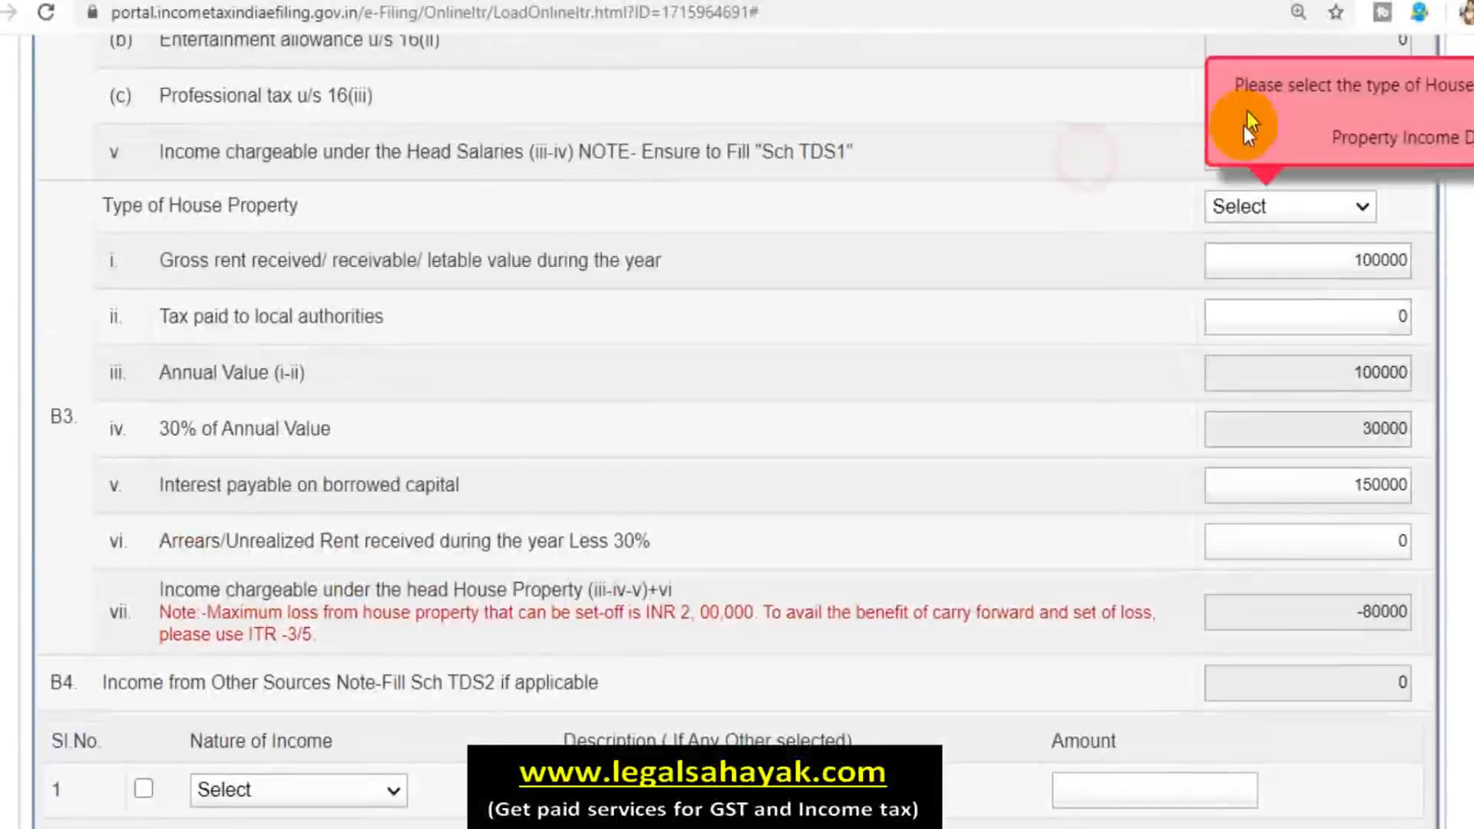
click(1240, 206)
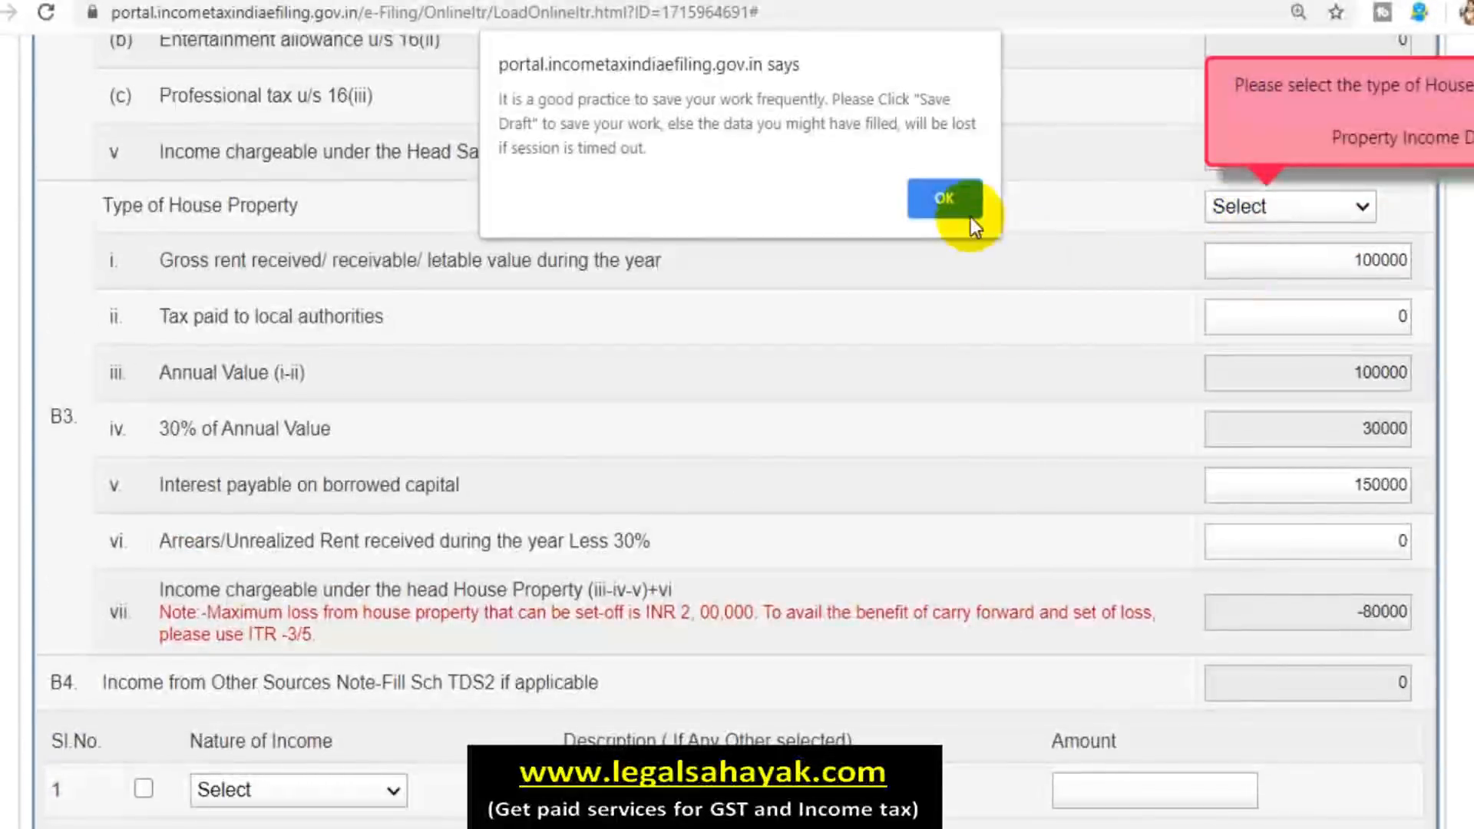
click(970, 218)
double_click(1382, 261)
text(0)
click(1094, 376)
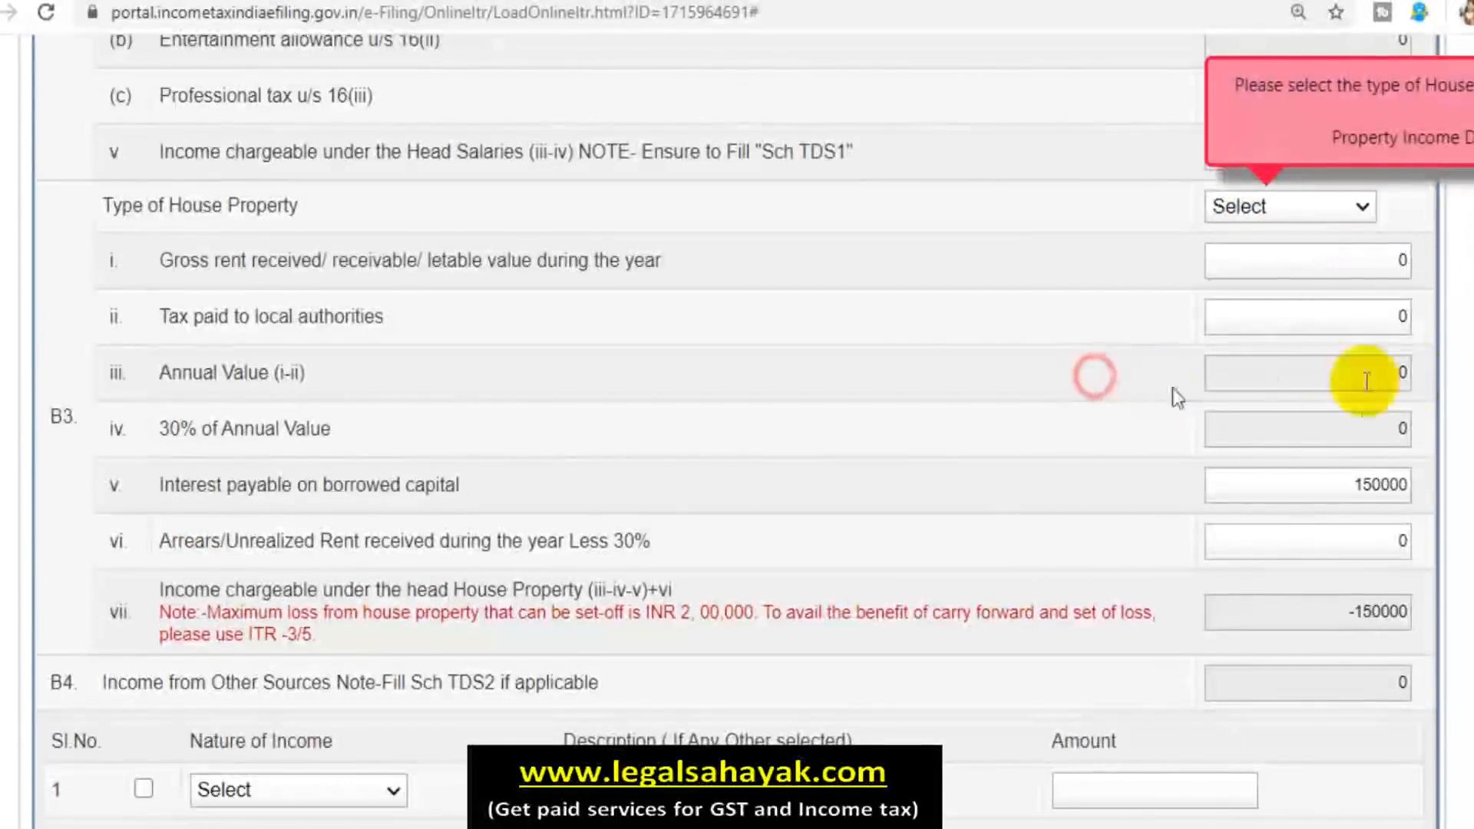
click(1243, 207)
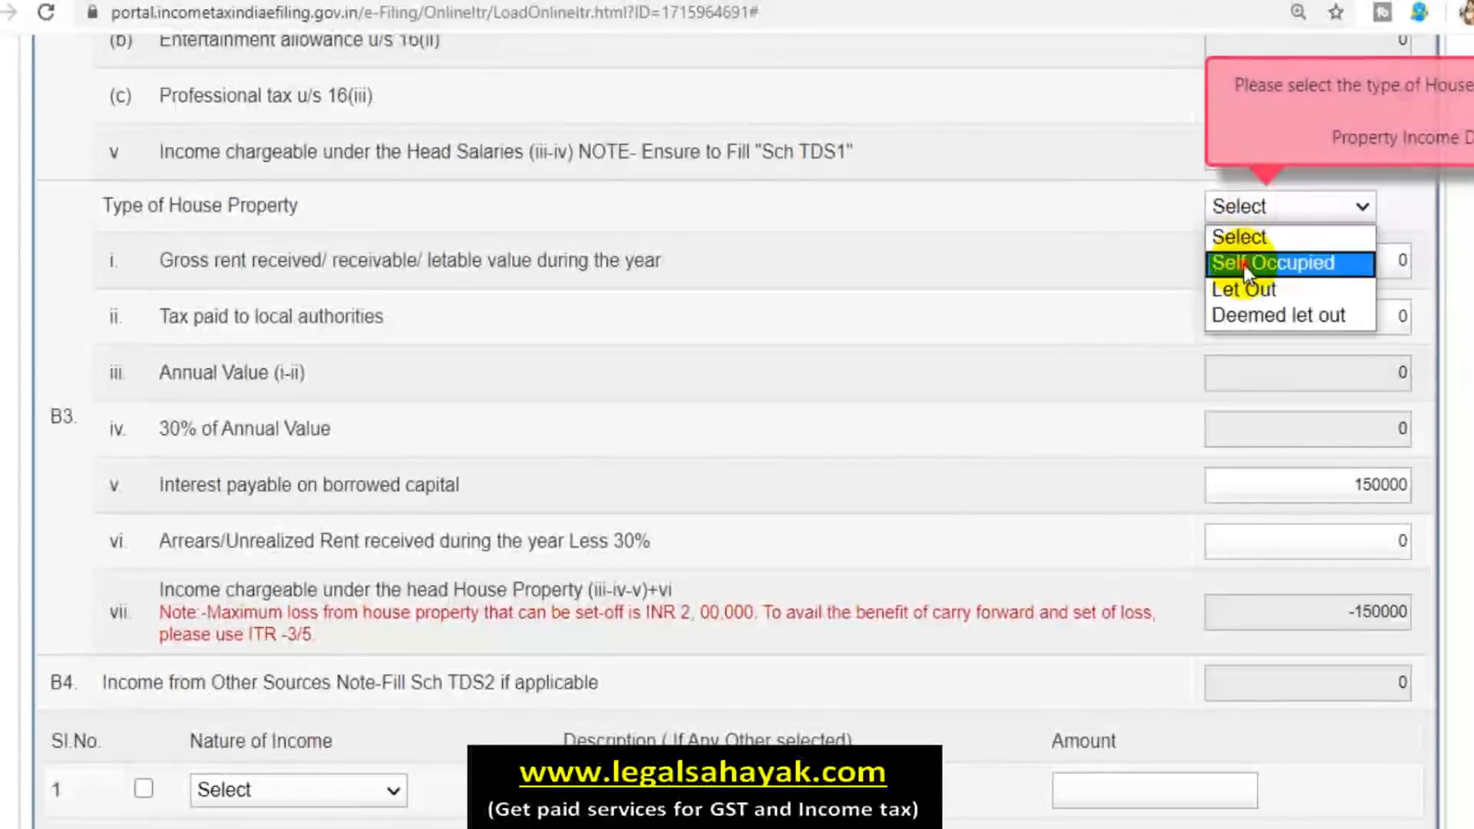
click(1243, 263)
Set the section 80C deduction amount in C1 of Part C to 100000.
scroll(1067, 259, down, 3)
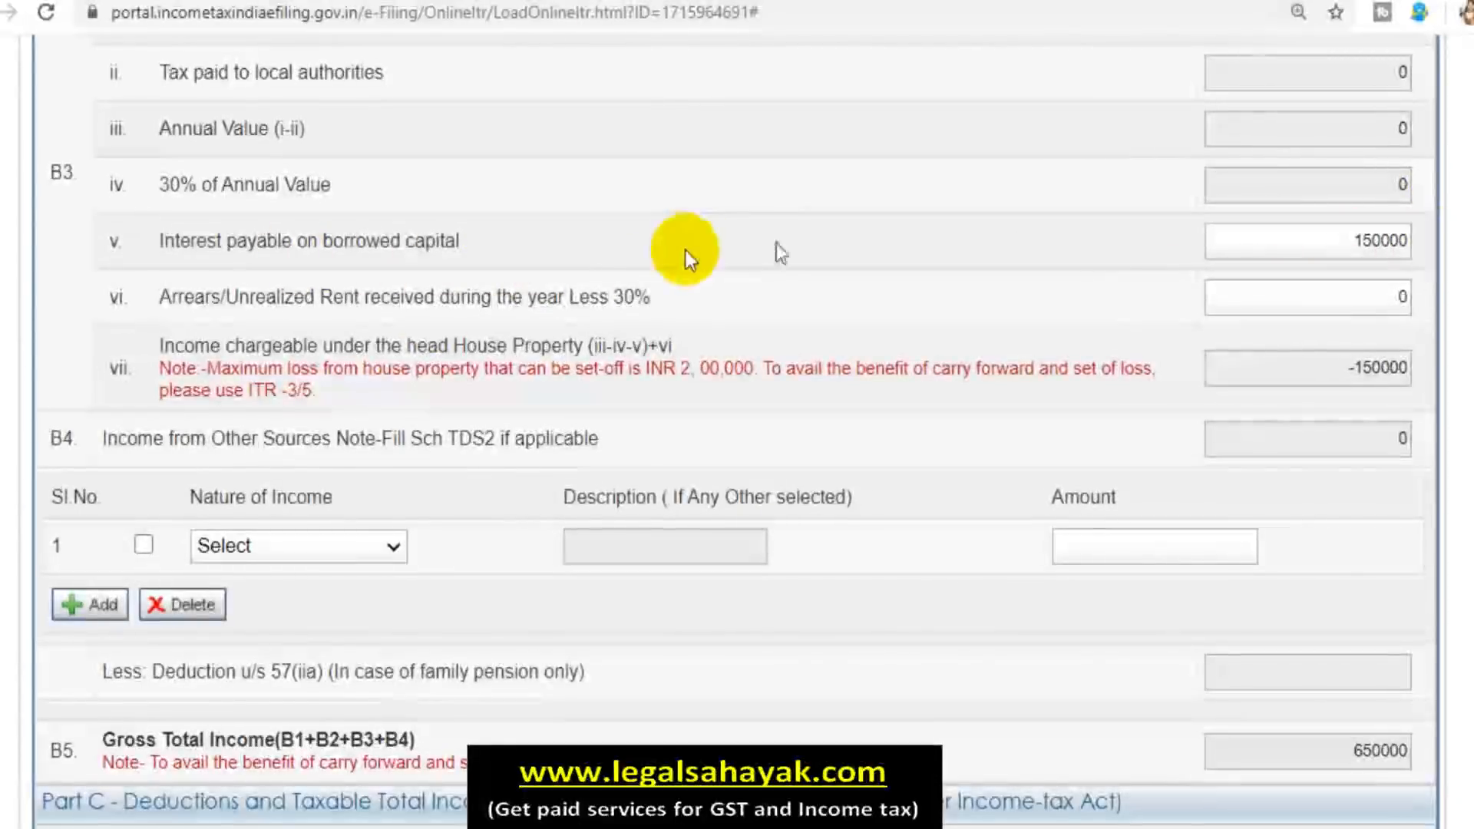
scroll(684, 261, down, 10)
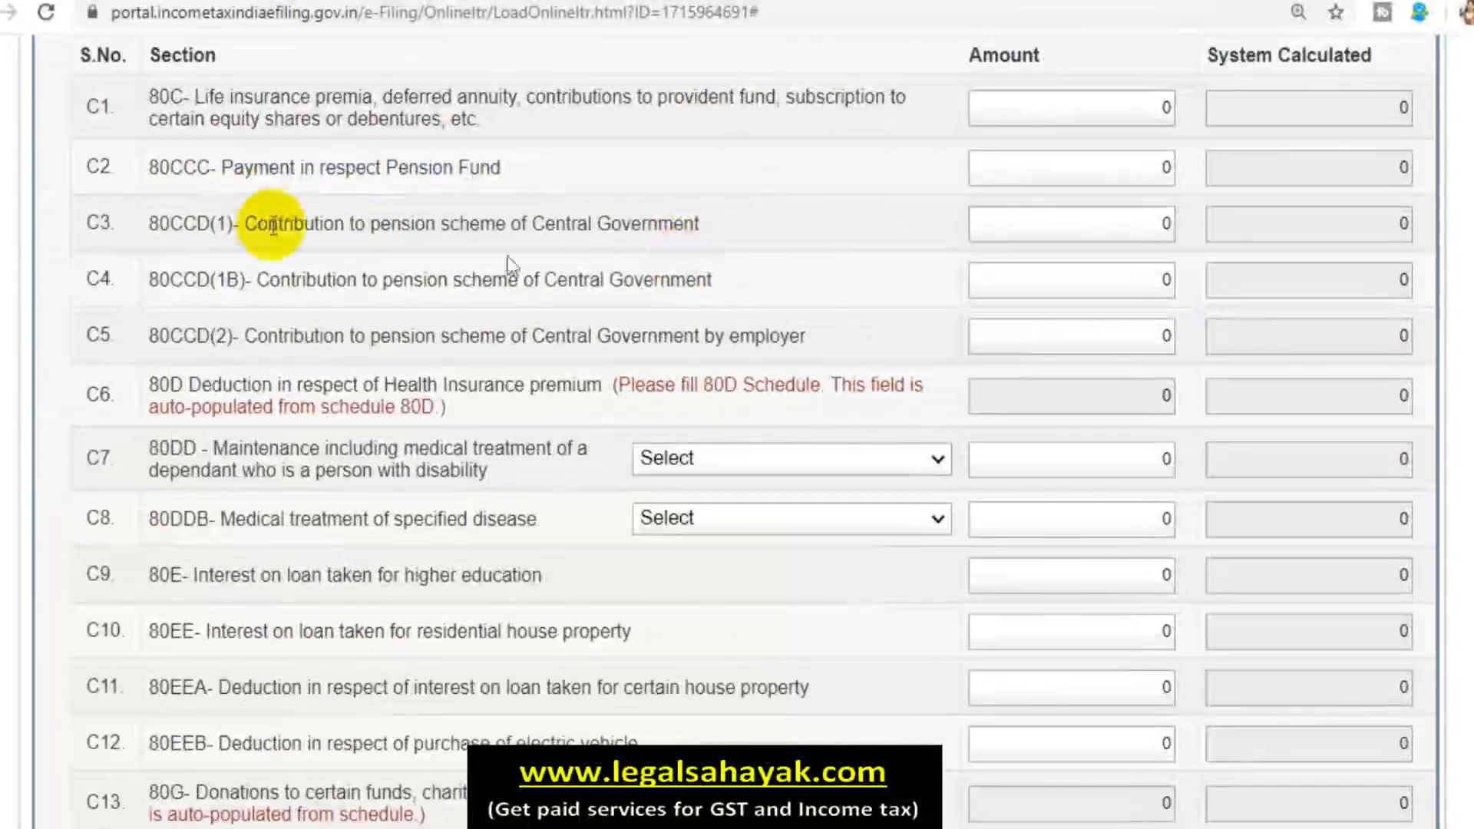
click(1129, 109)
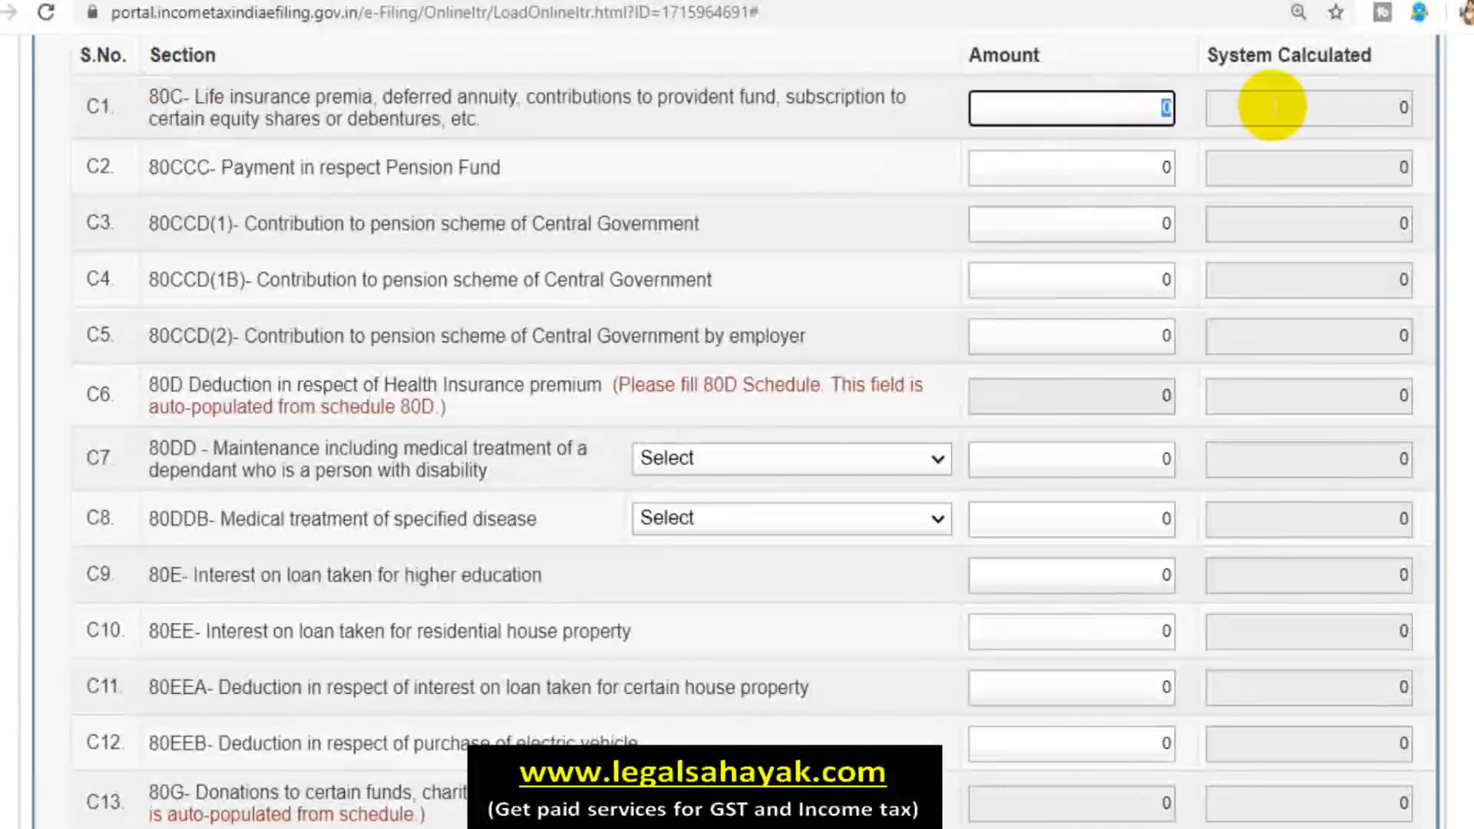
text(100000)
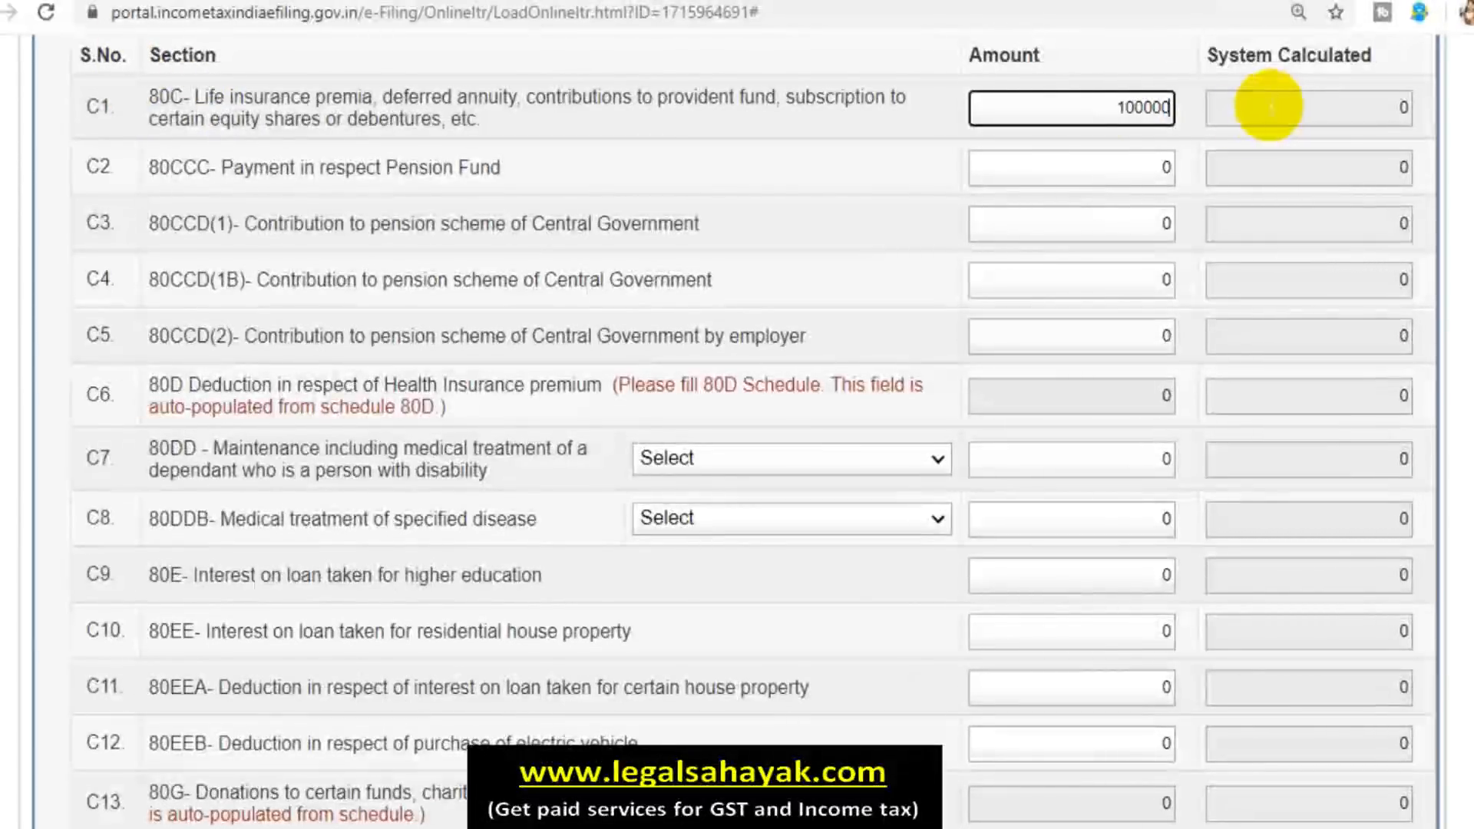
click(938, 240)
Declare Interest from Saving Account as the first income from other sources in B4, with an amount of 5000.
scroll(940, 241, up, 8)
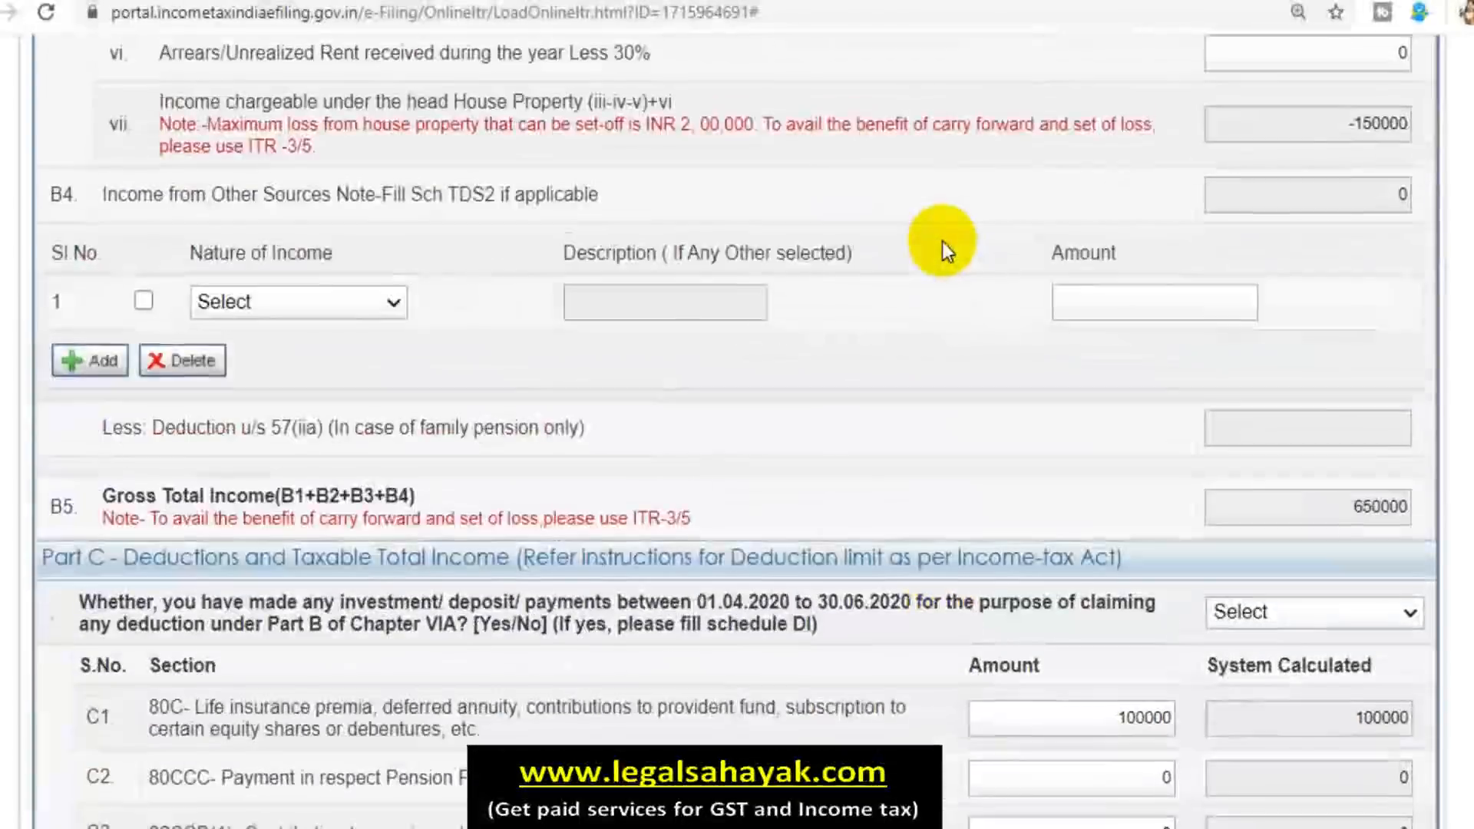
scroll(943, 241, up, 3)
scroll(960, 407, down, 2)
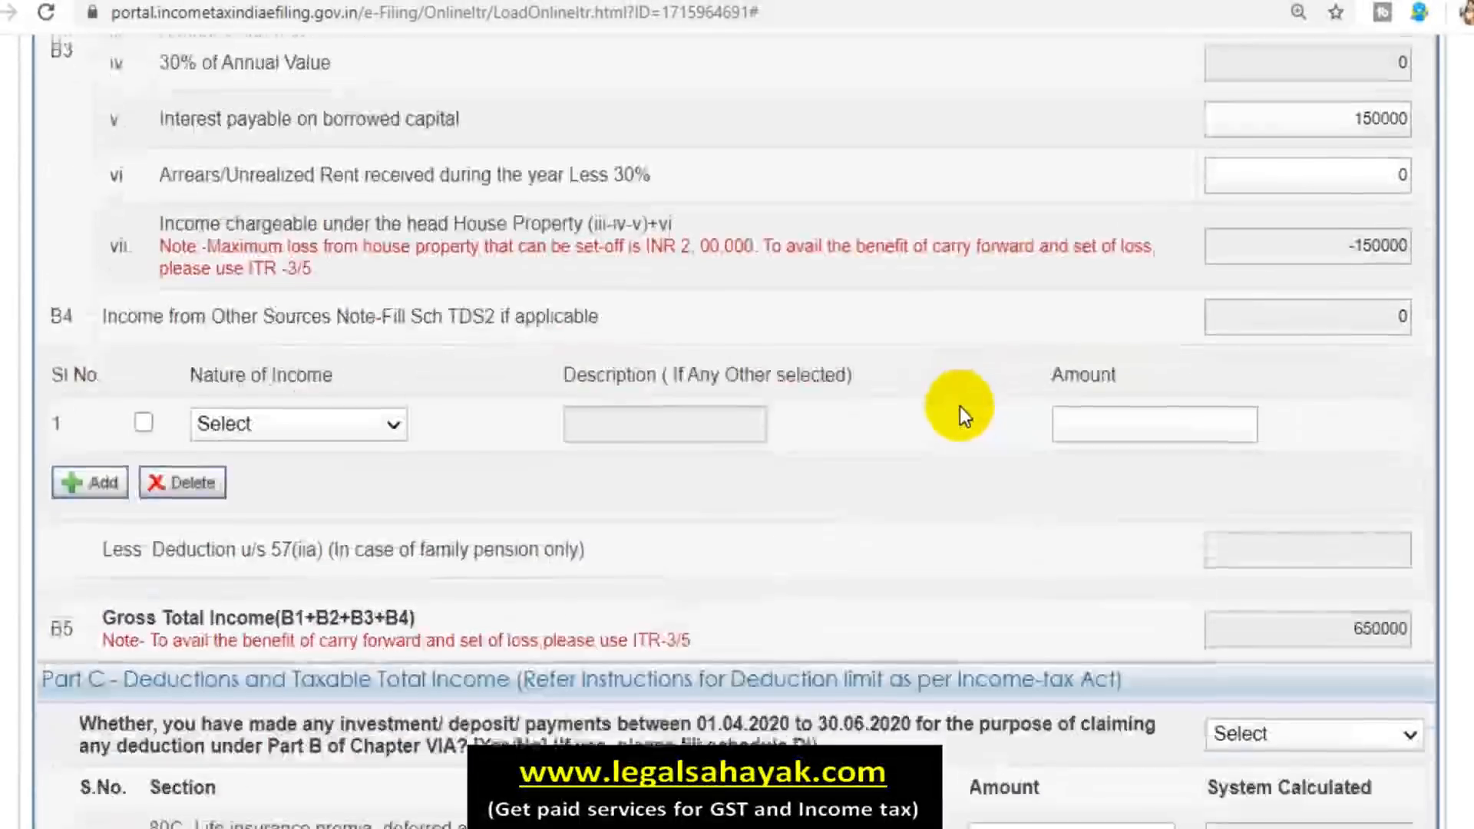
scroll(959, 406, down, 2)
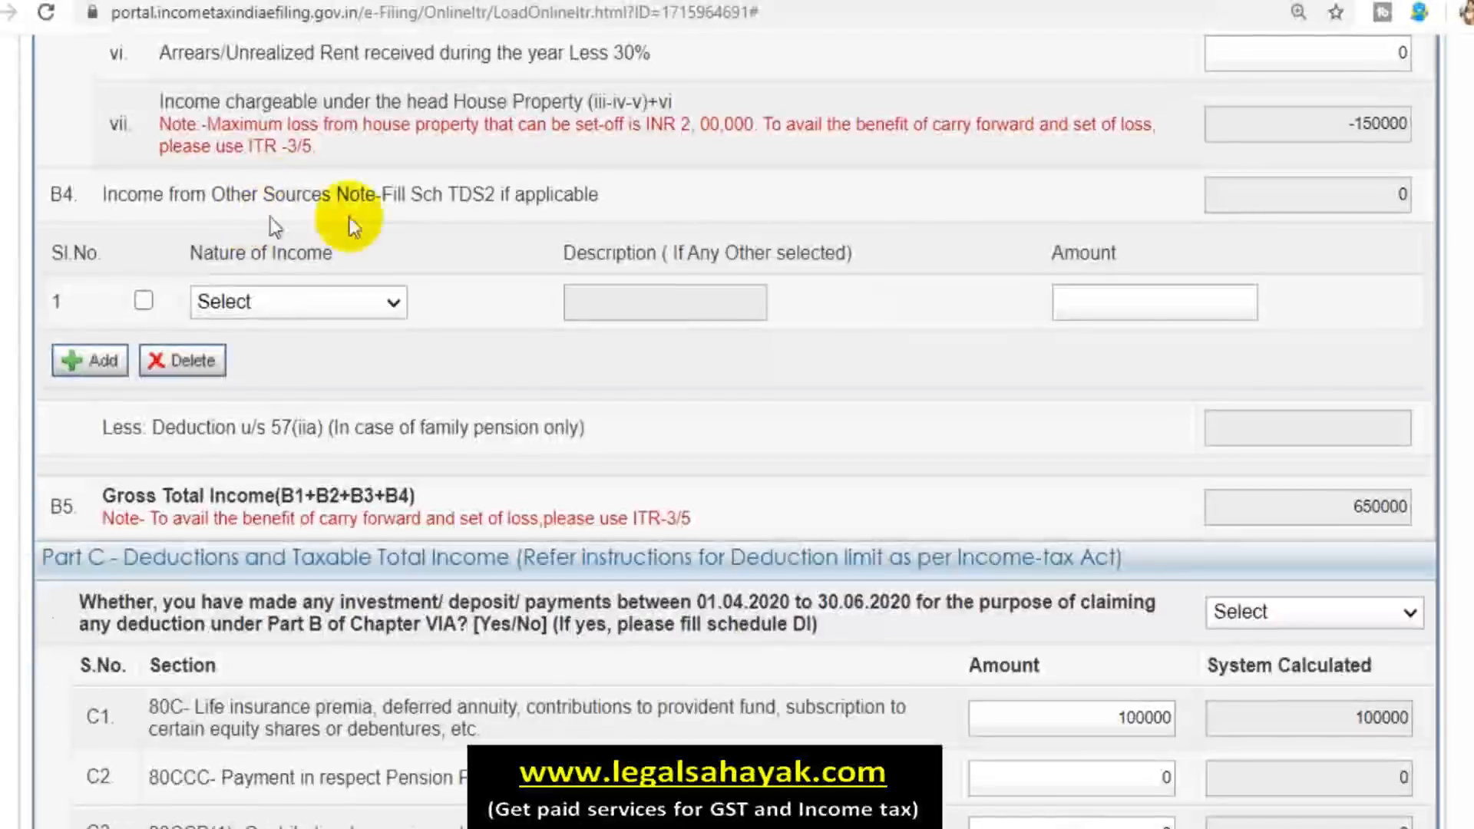
scroll(430, 223, down, 2)
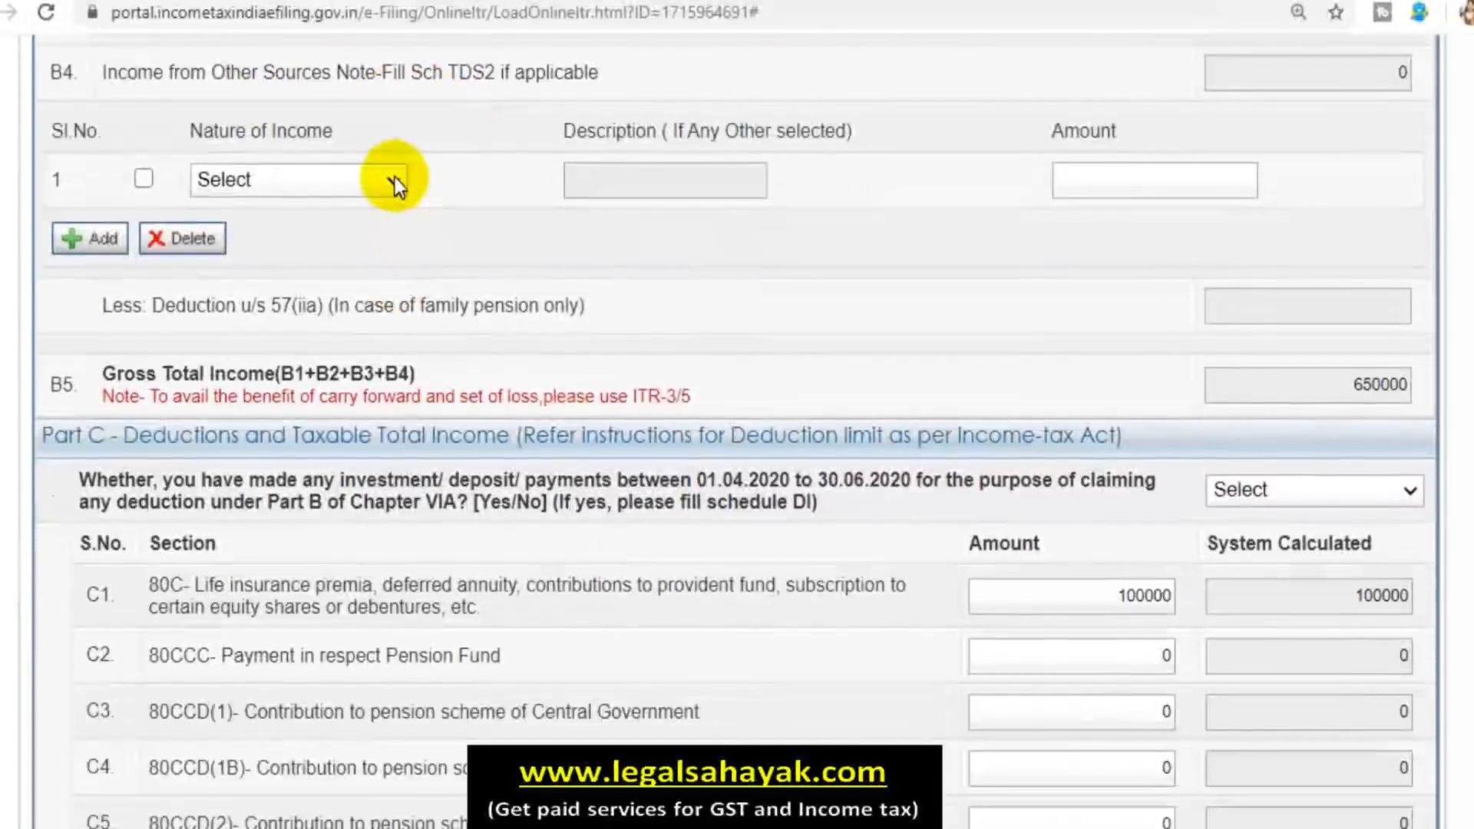
click(394, 180)
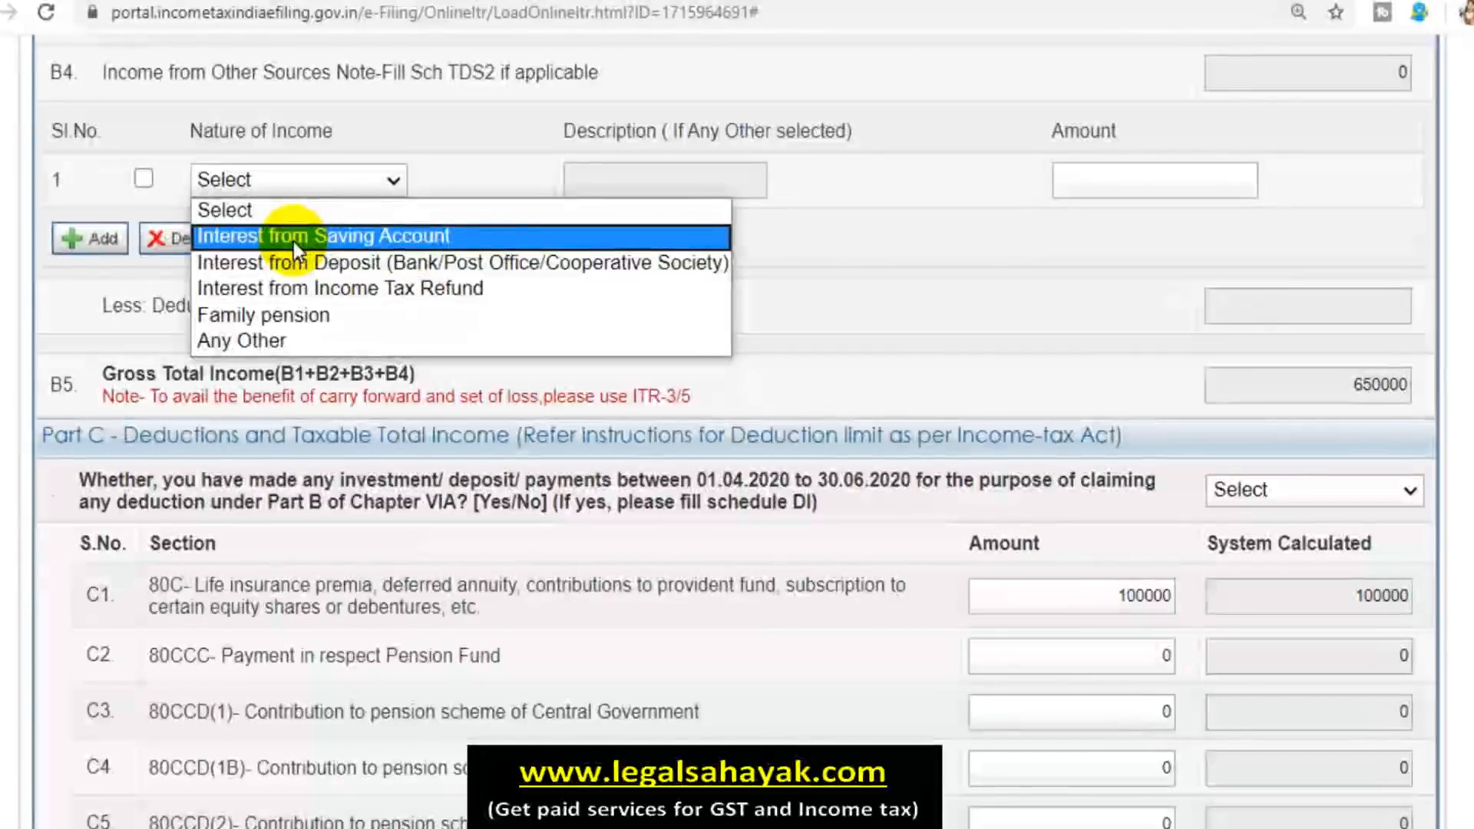
click(449, 244)
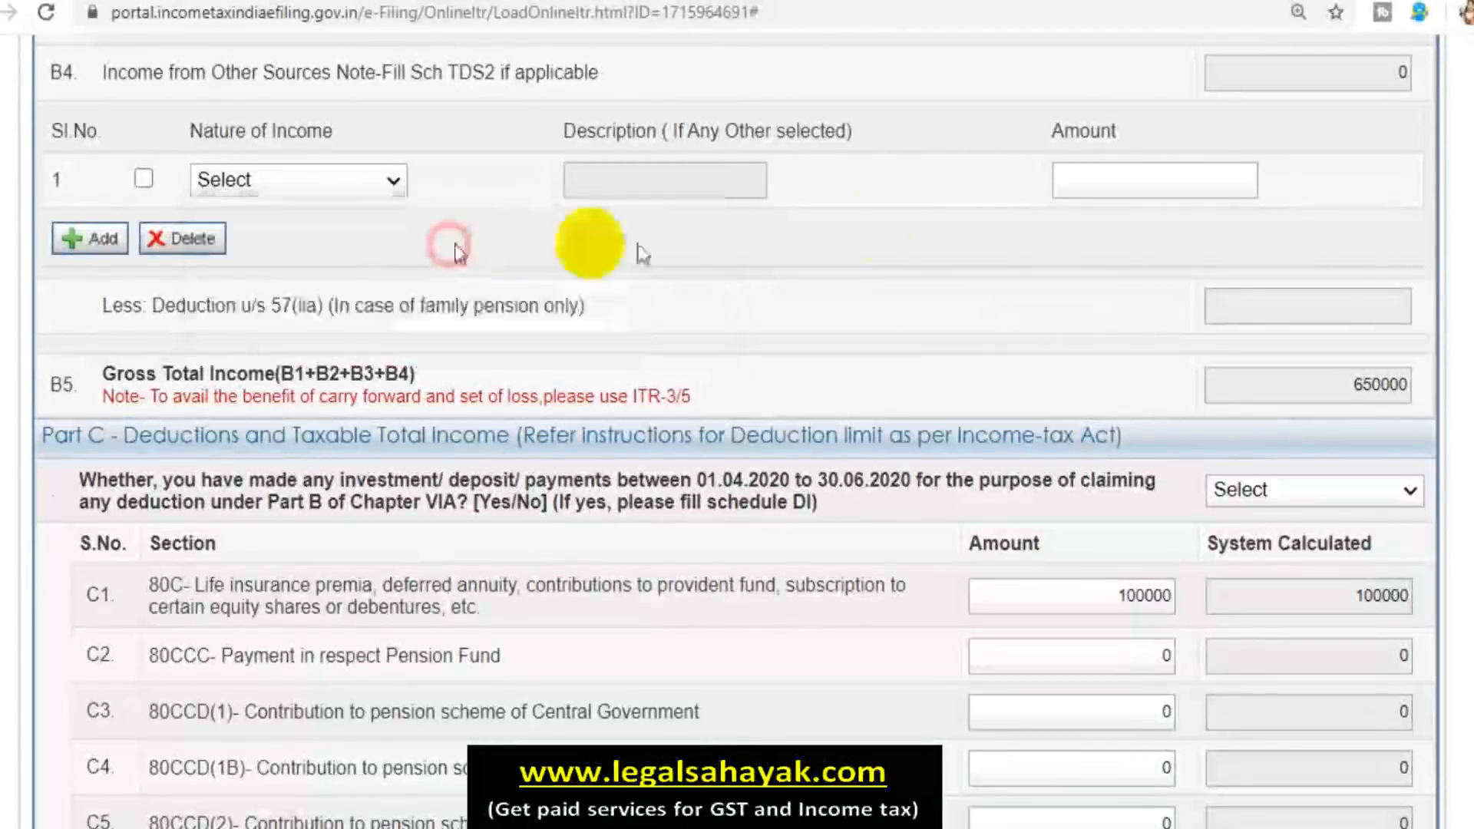
click(1154, 187)
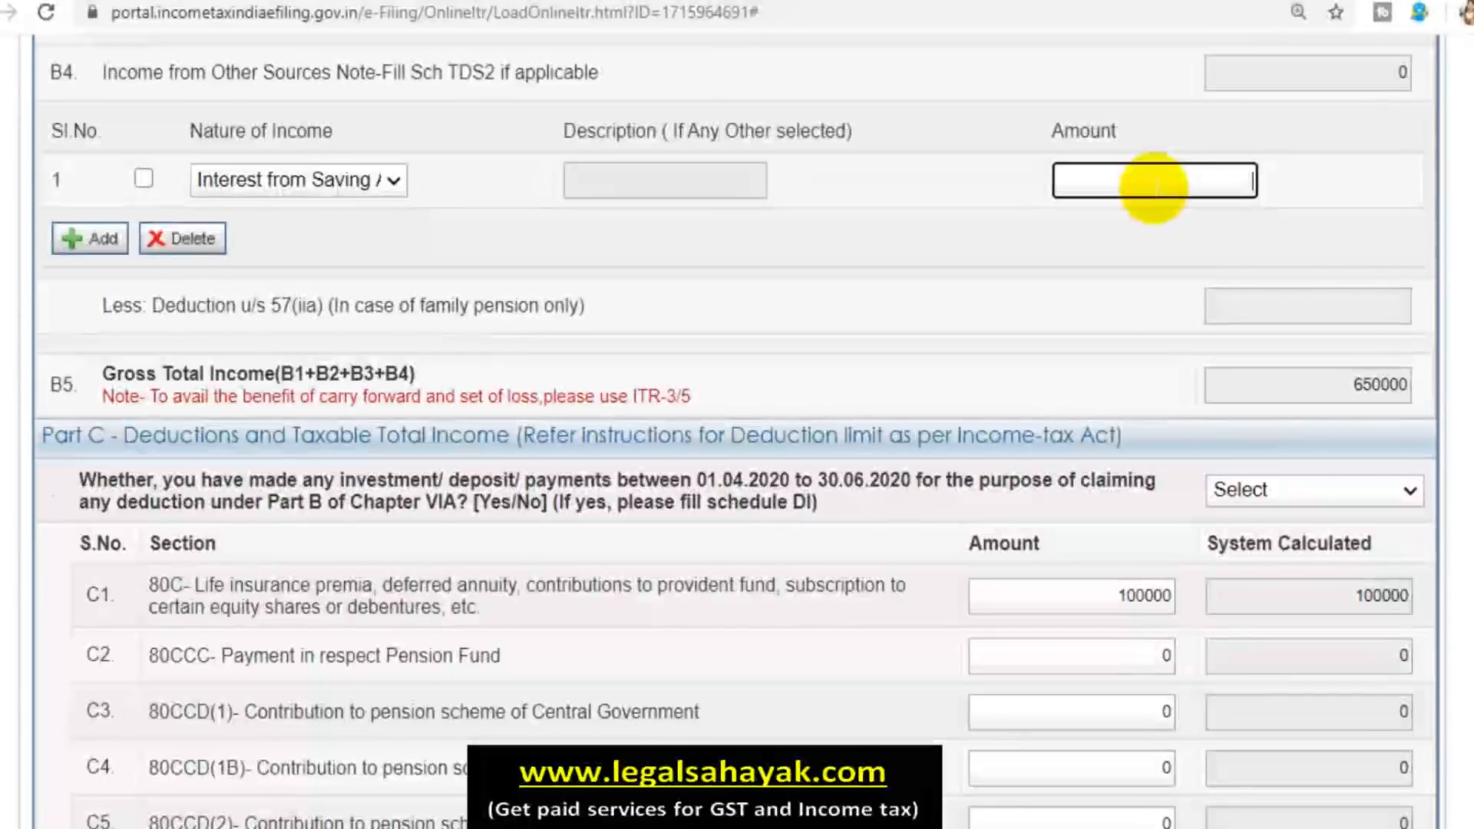
text(50000)
key(BackSpace)
click(766, 215)
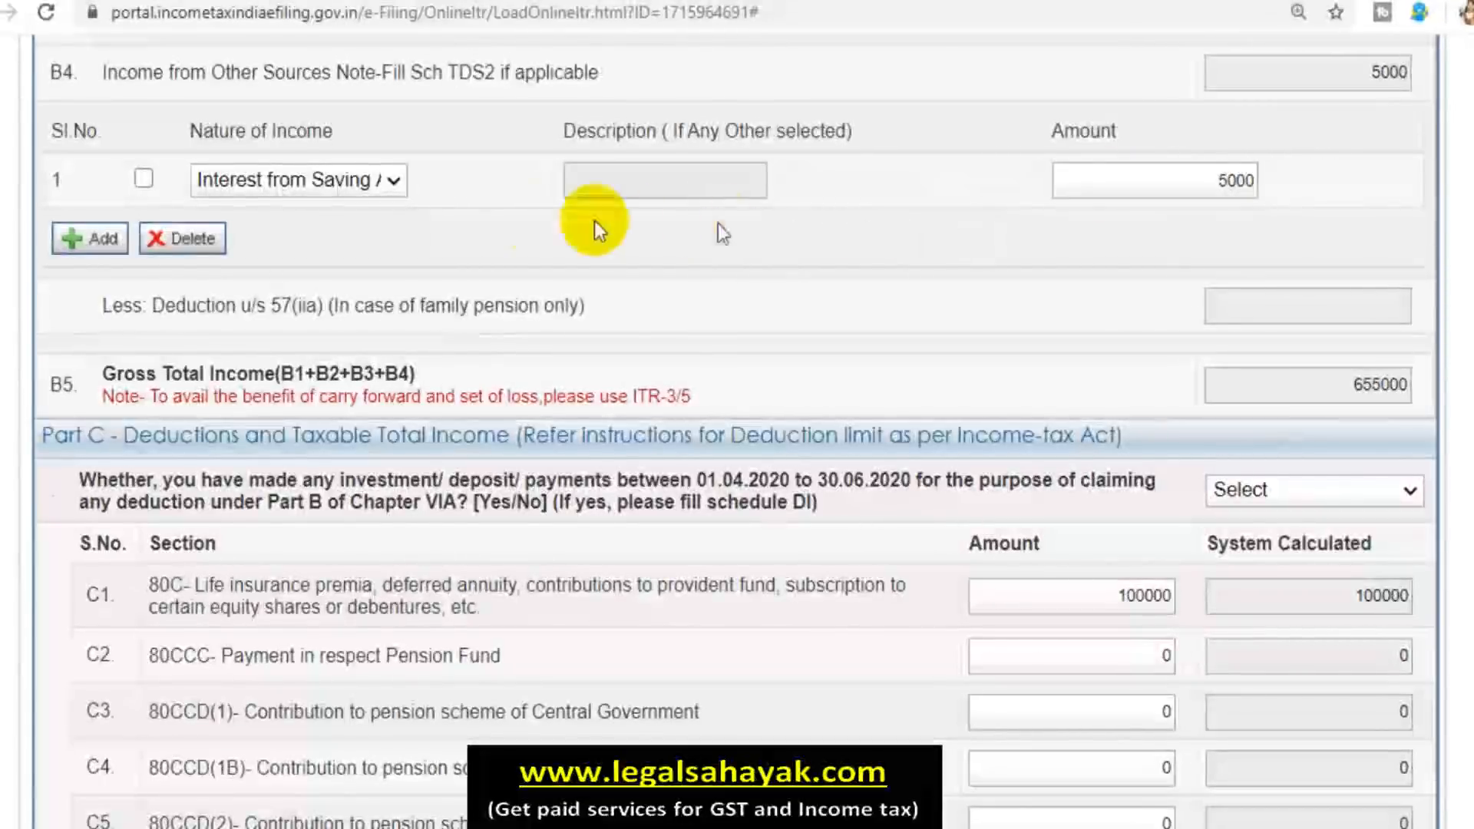
Set the section 80TTA deduction amount in C16 of Part C to 5000.
scroll(993, 617, down, 10)
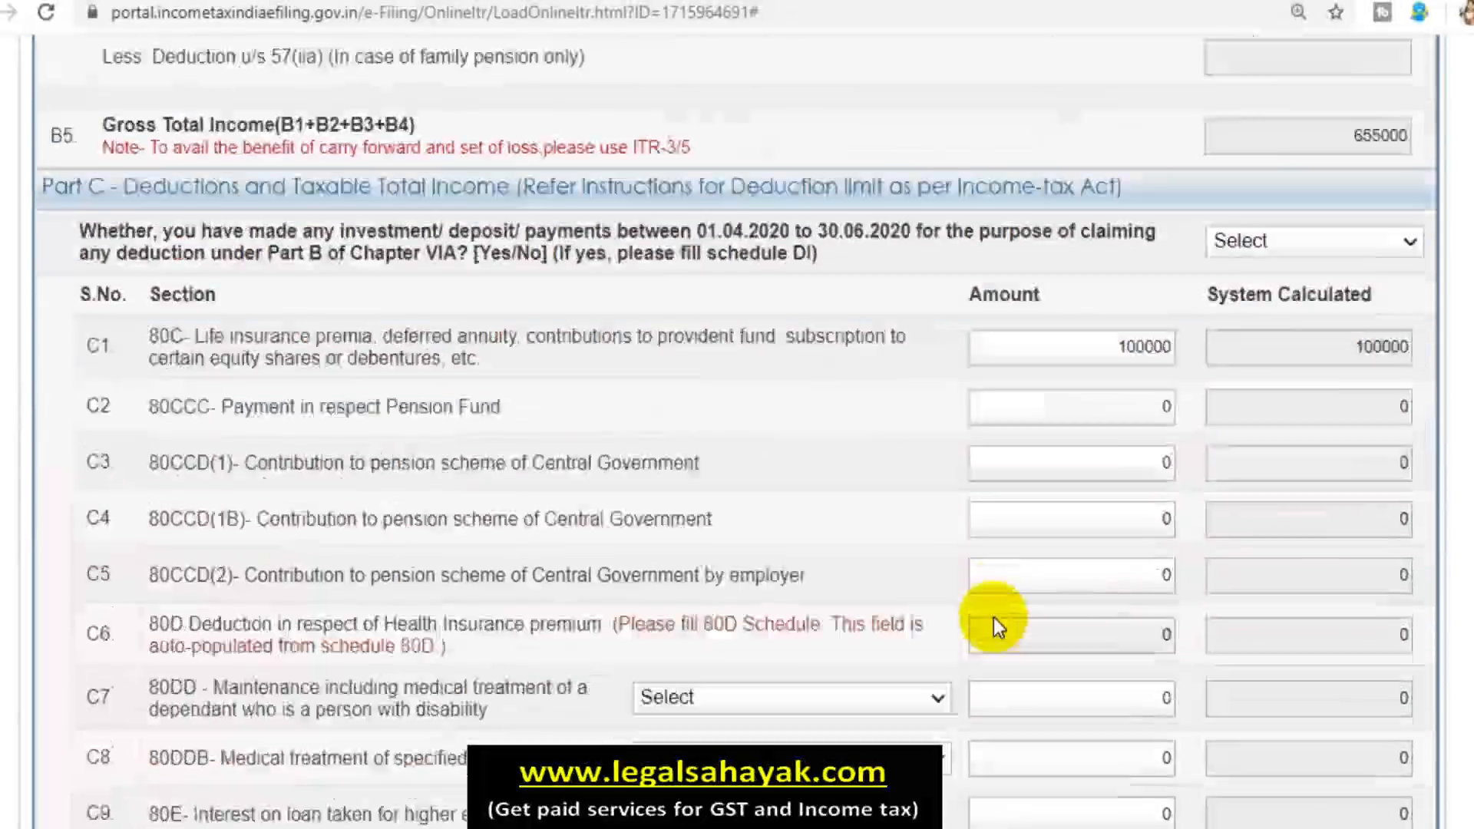
scroll(898, 606, down, 3)
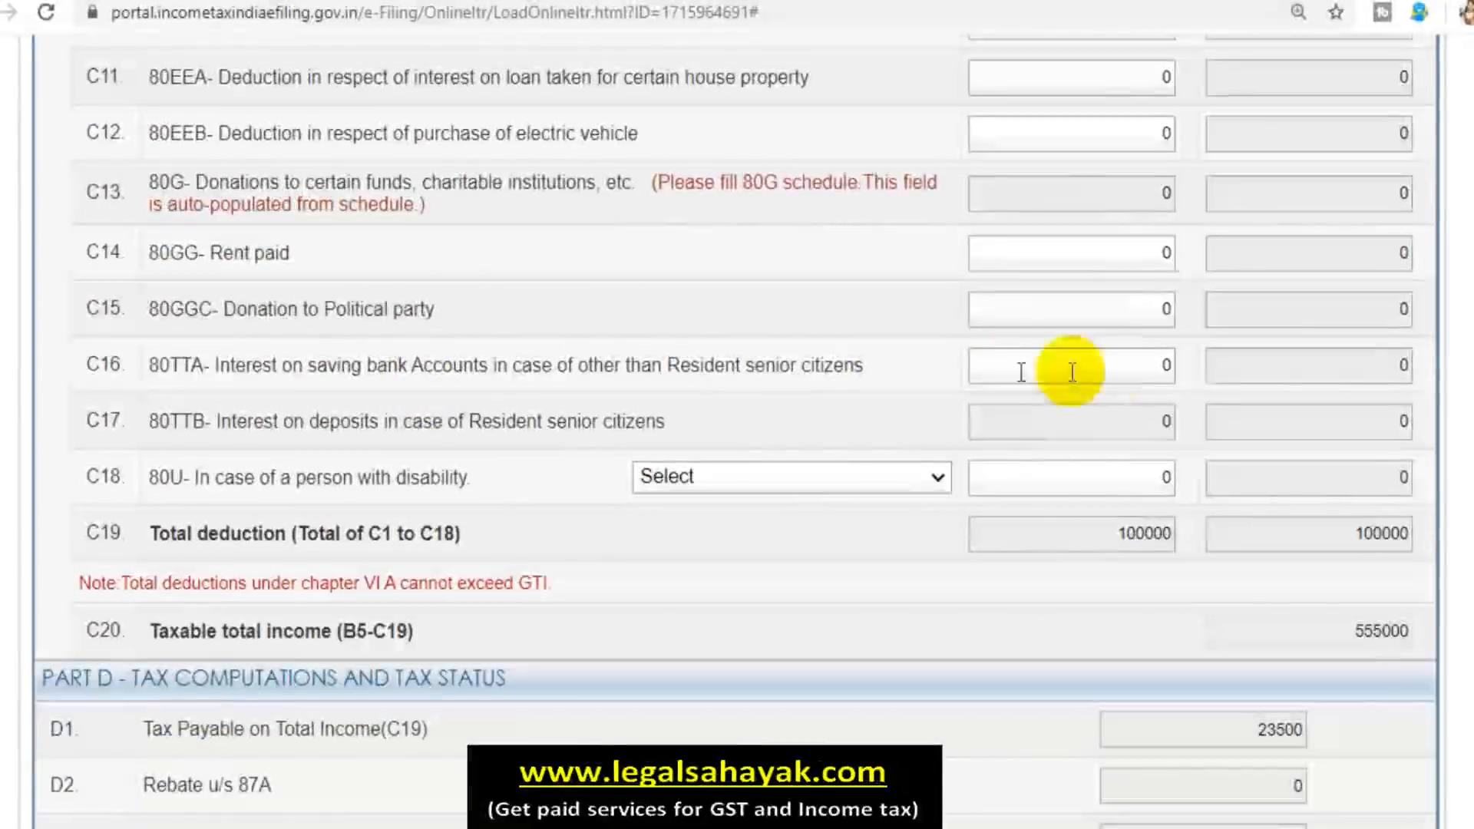
click(1134, 367)
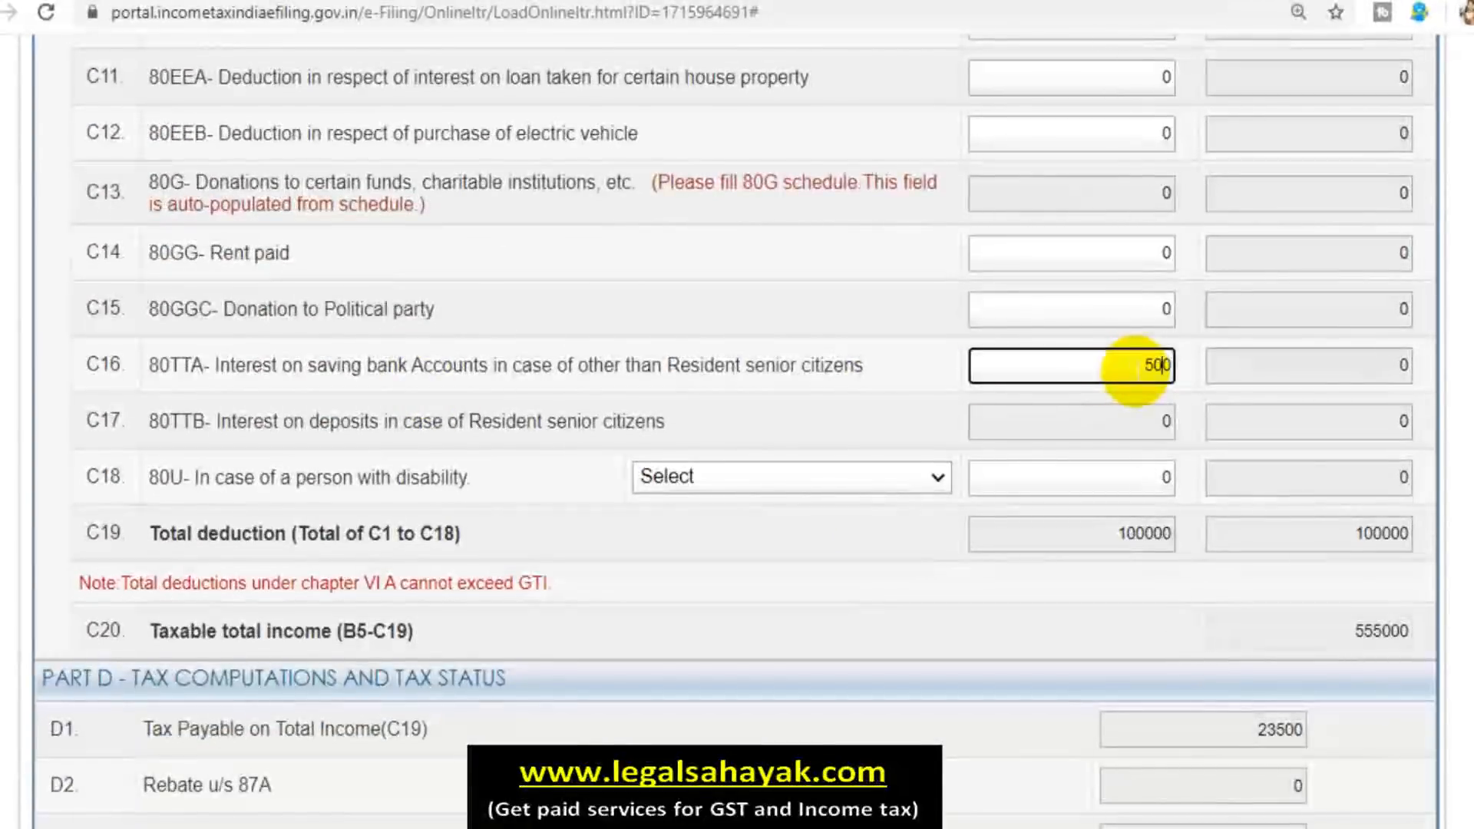
click(864, 307)
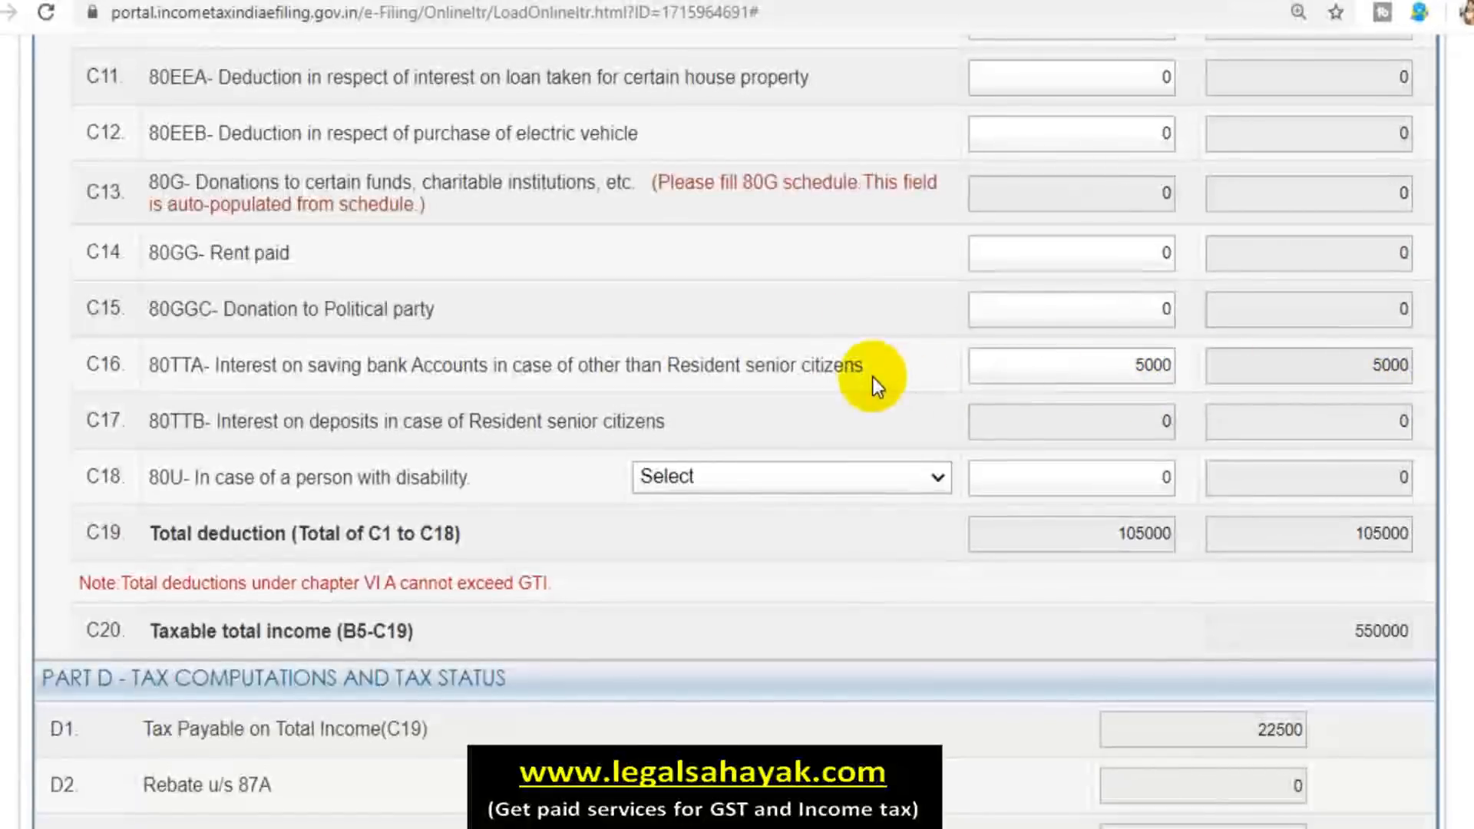
Set the savings account interest amount in B4 to 15000.
scroll(945, 376, up, 8)
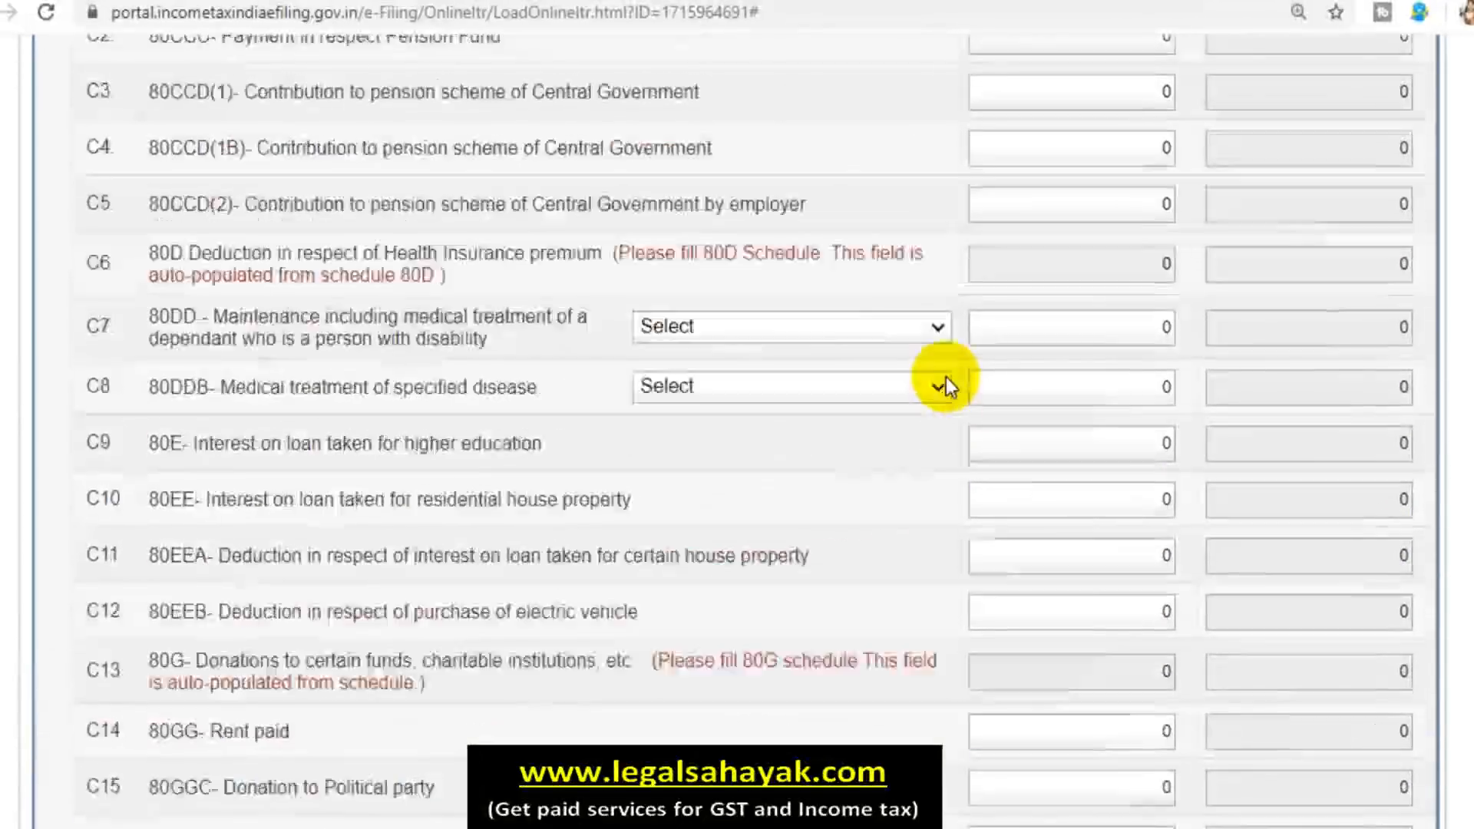
scroll(946, 376, up, 5)
click(1141, 306)
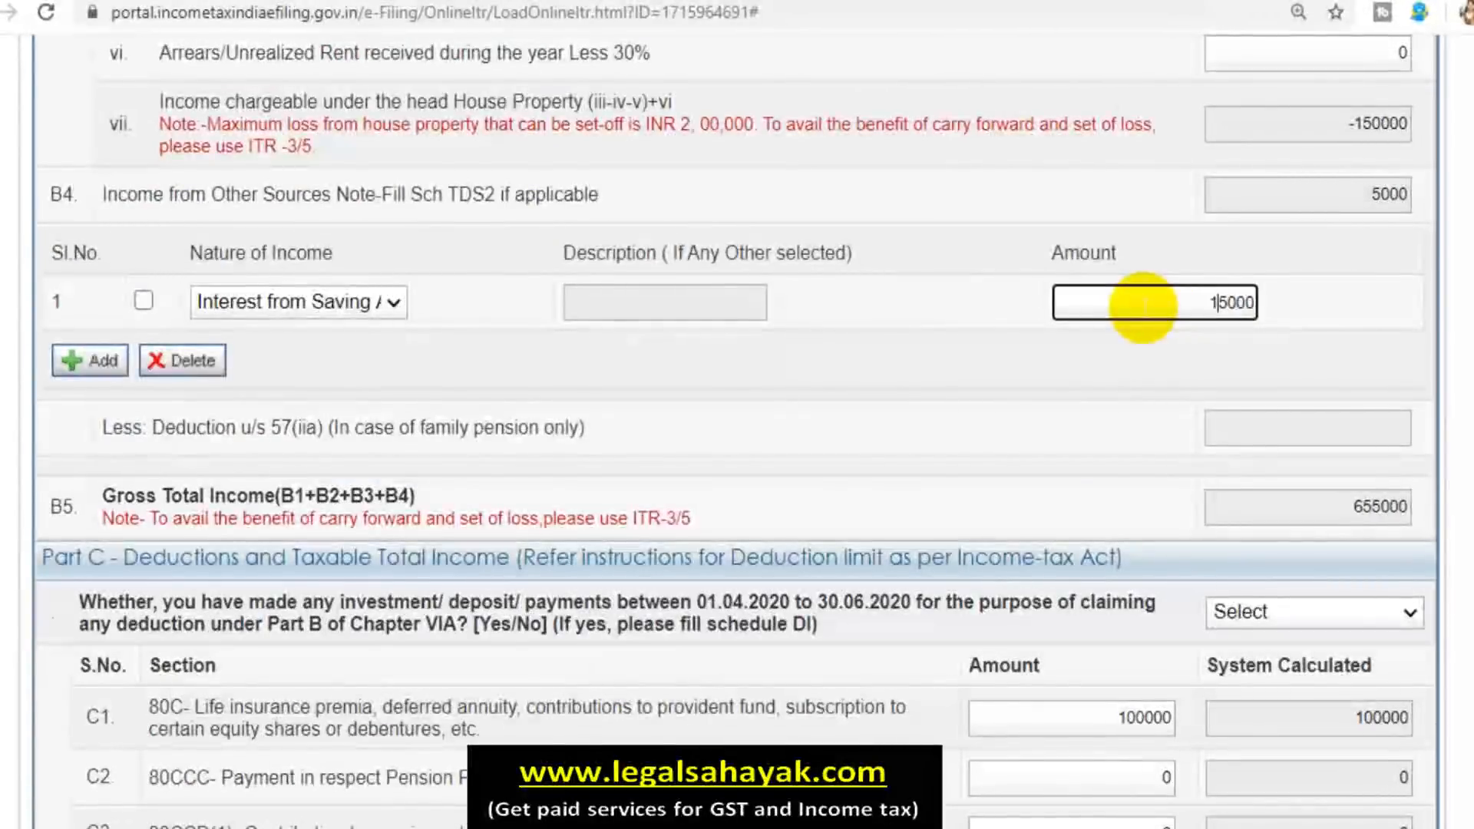
text(1)
click(1057, 365)
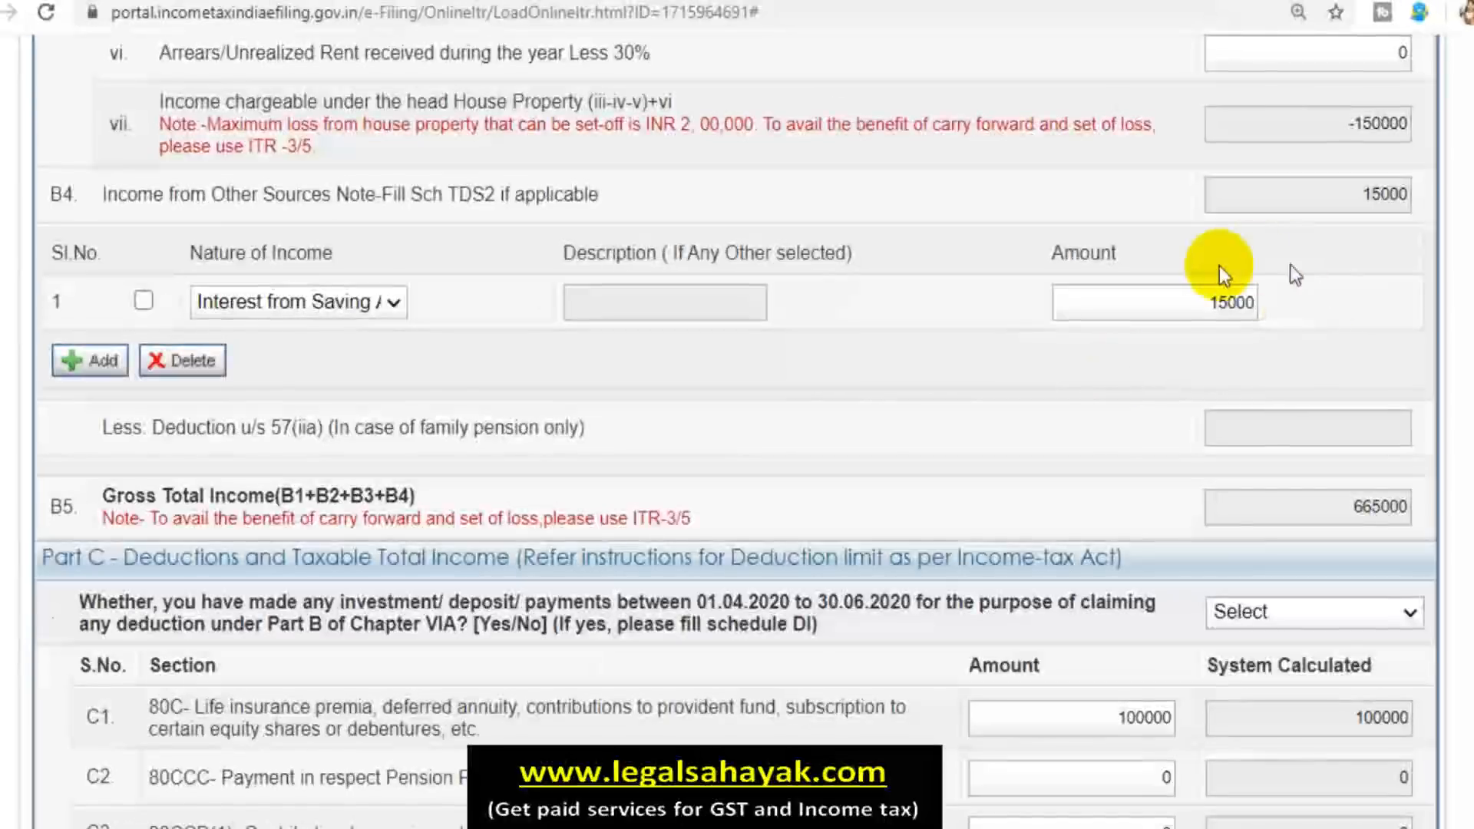
Set the section 80TTA deduction amount in C16 to 15000.
scroll(1024, 342, down, 12)
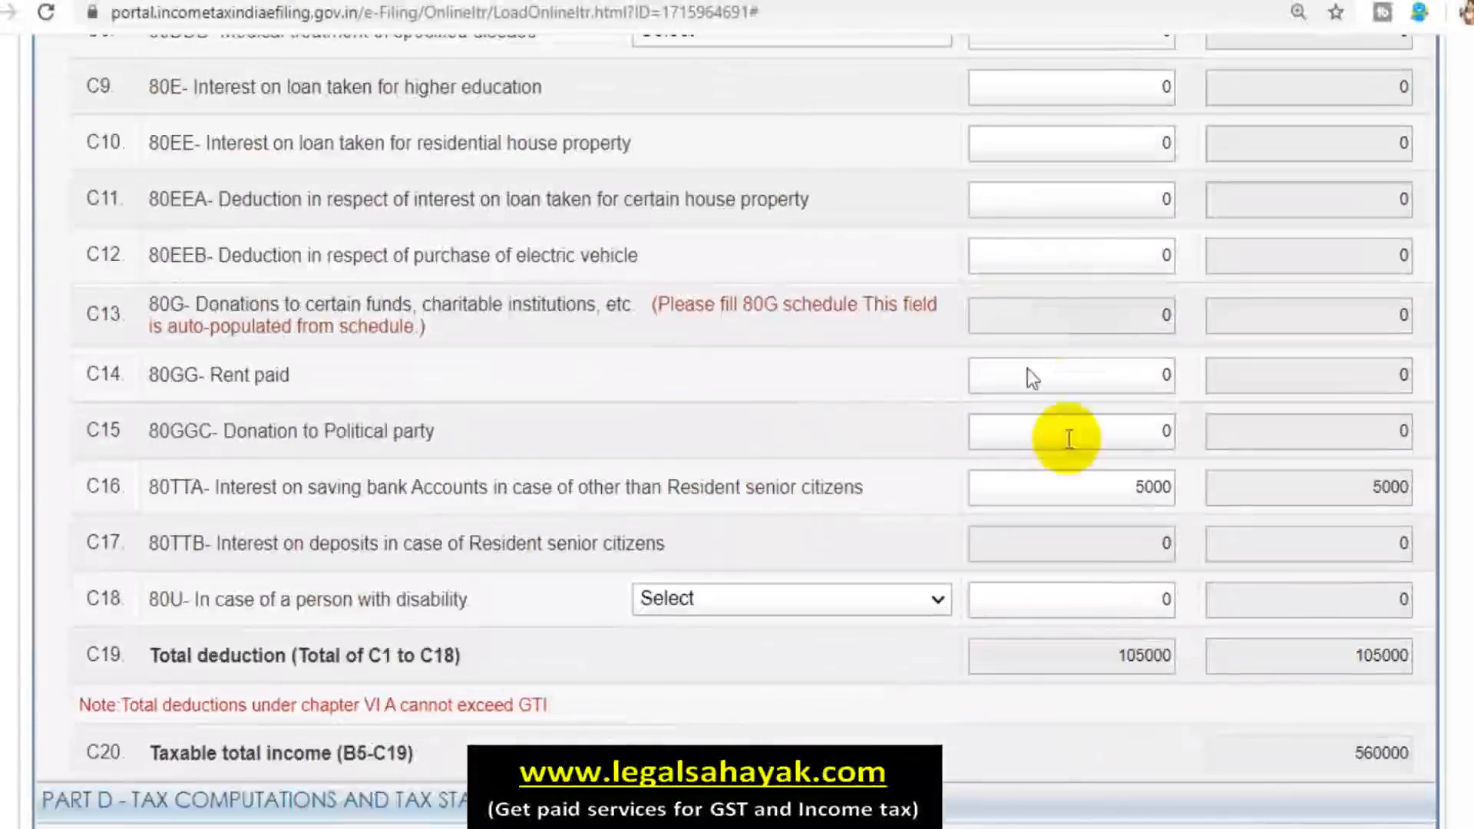
click(1099, 489)
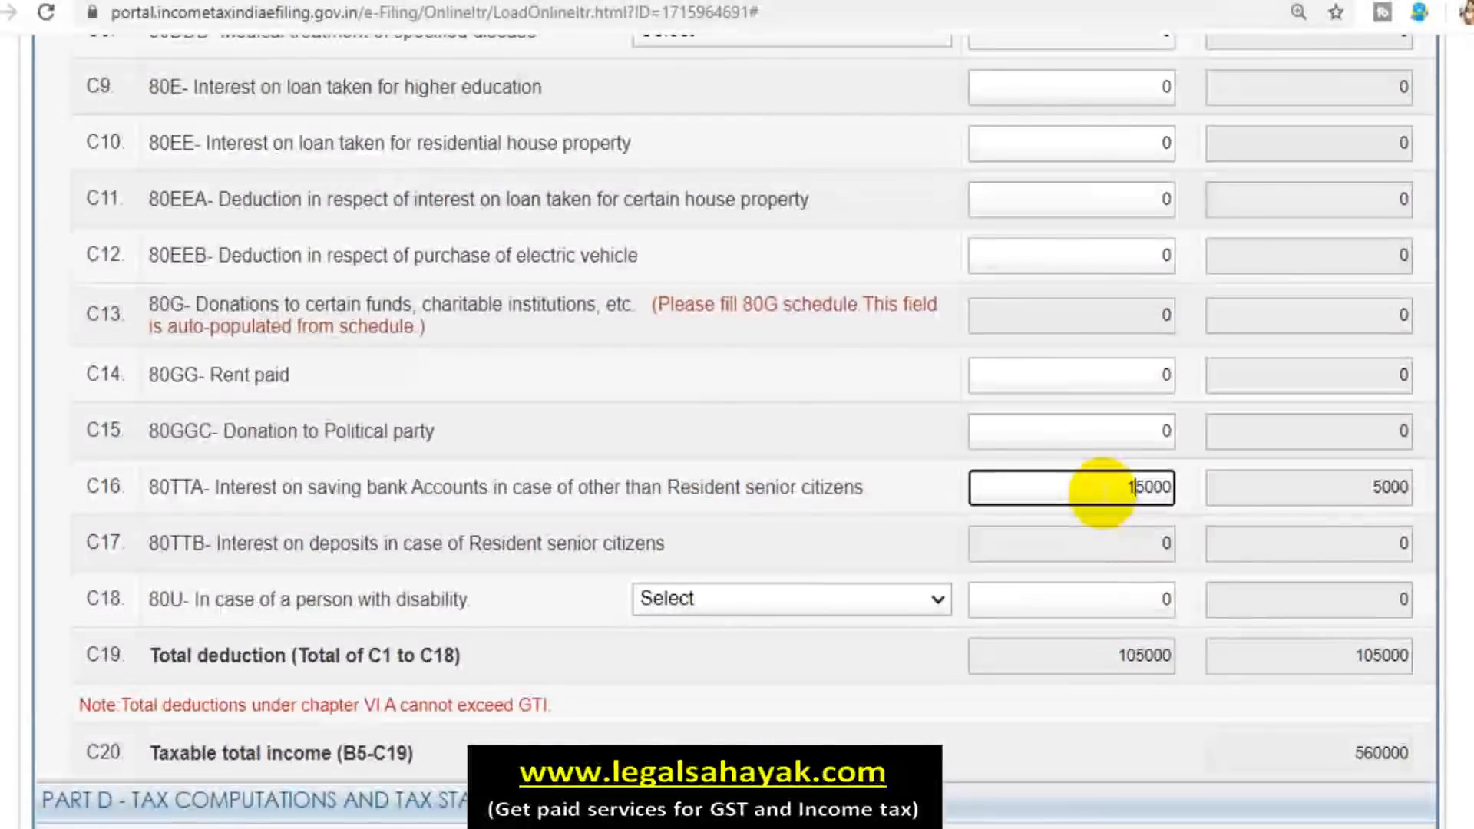
click(875, 371)
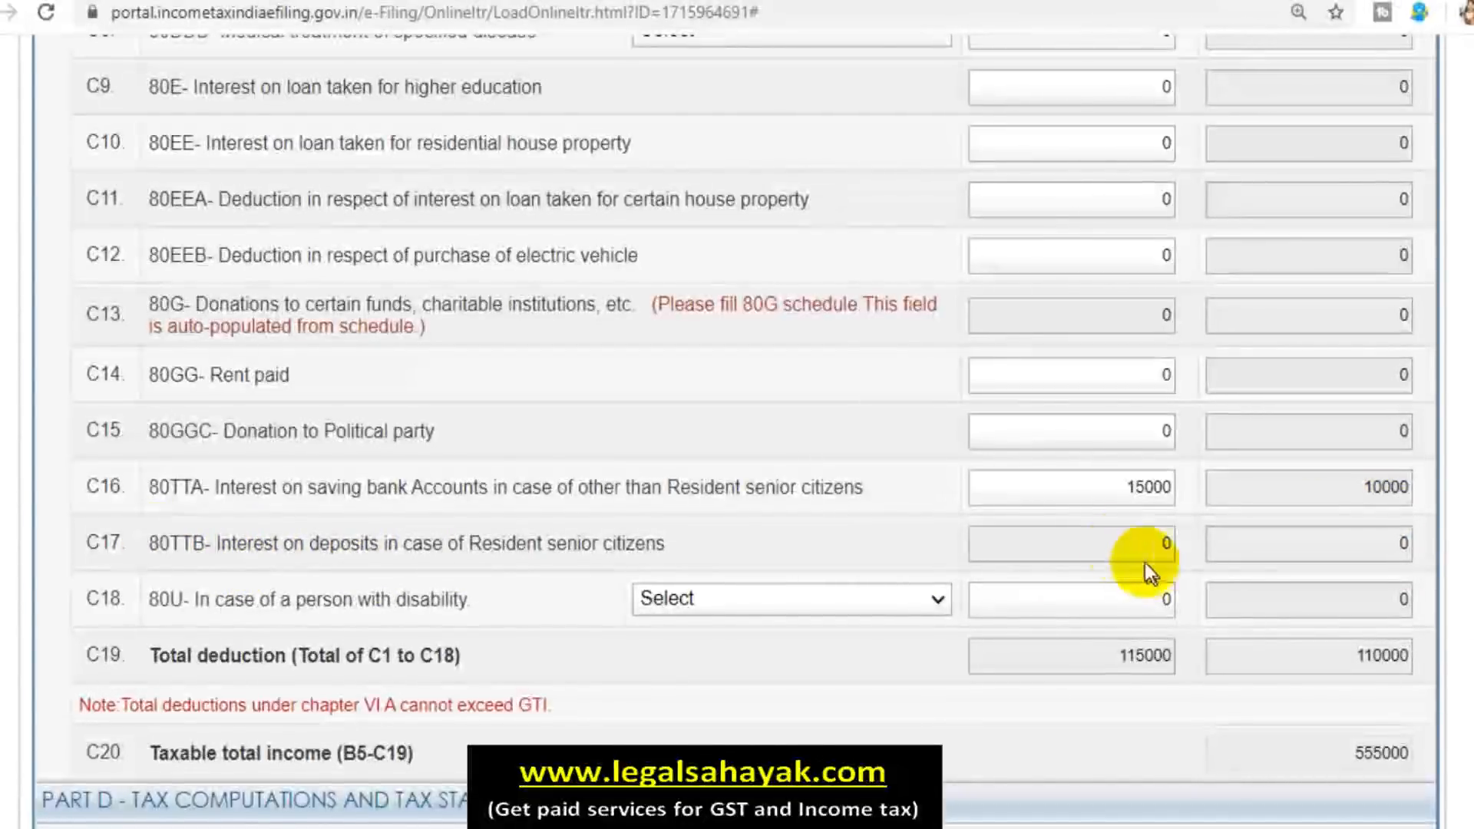
Add a second row to the B4 other sources table with Family pension as the nature of income.
scroll(914, 510, up, 5)
scroll(914, 510, up, 5)
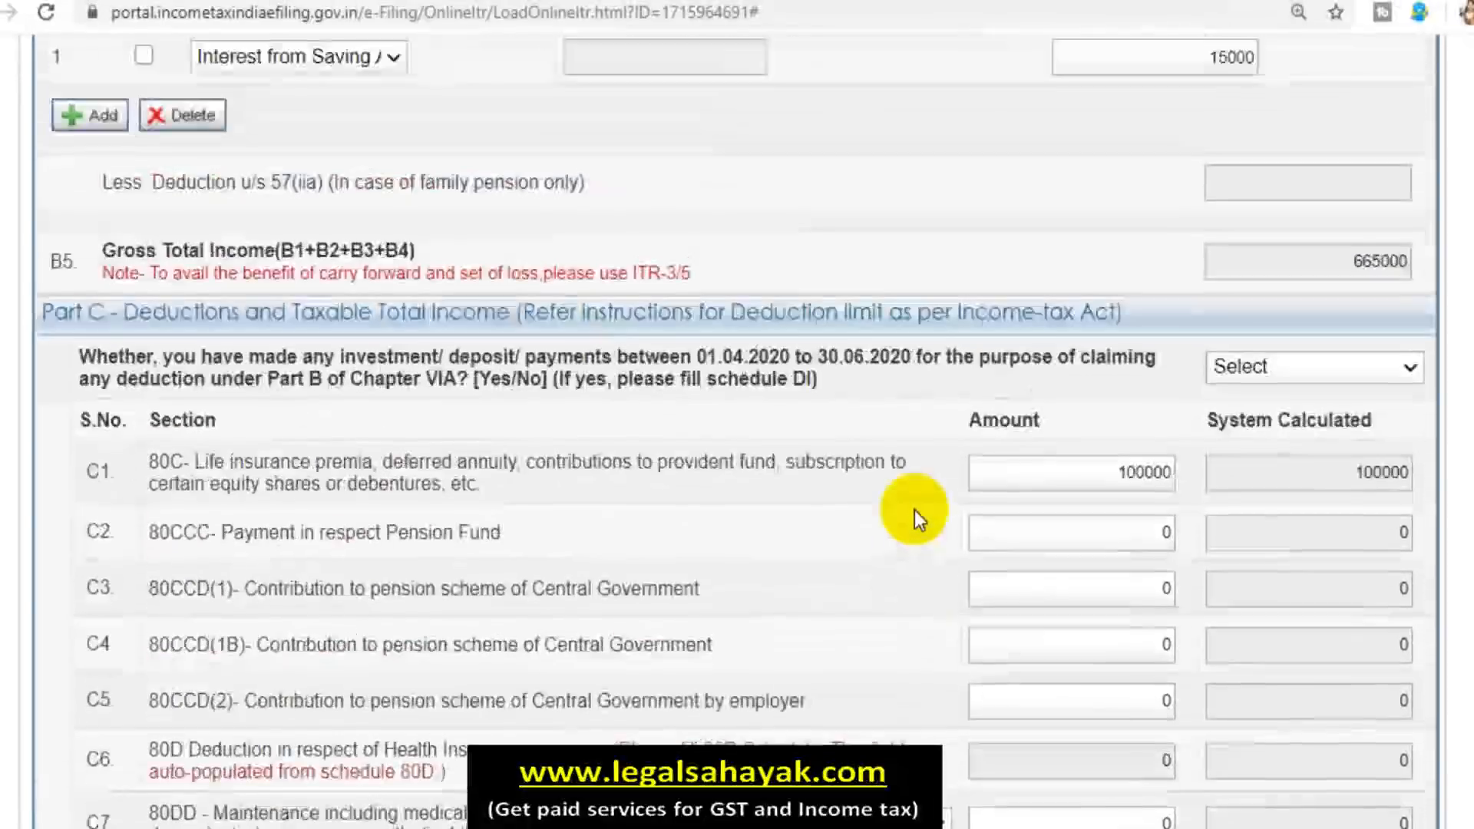
scroll(1130, 339, down, 2)
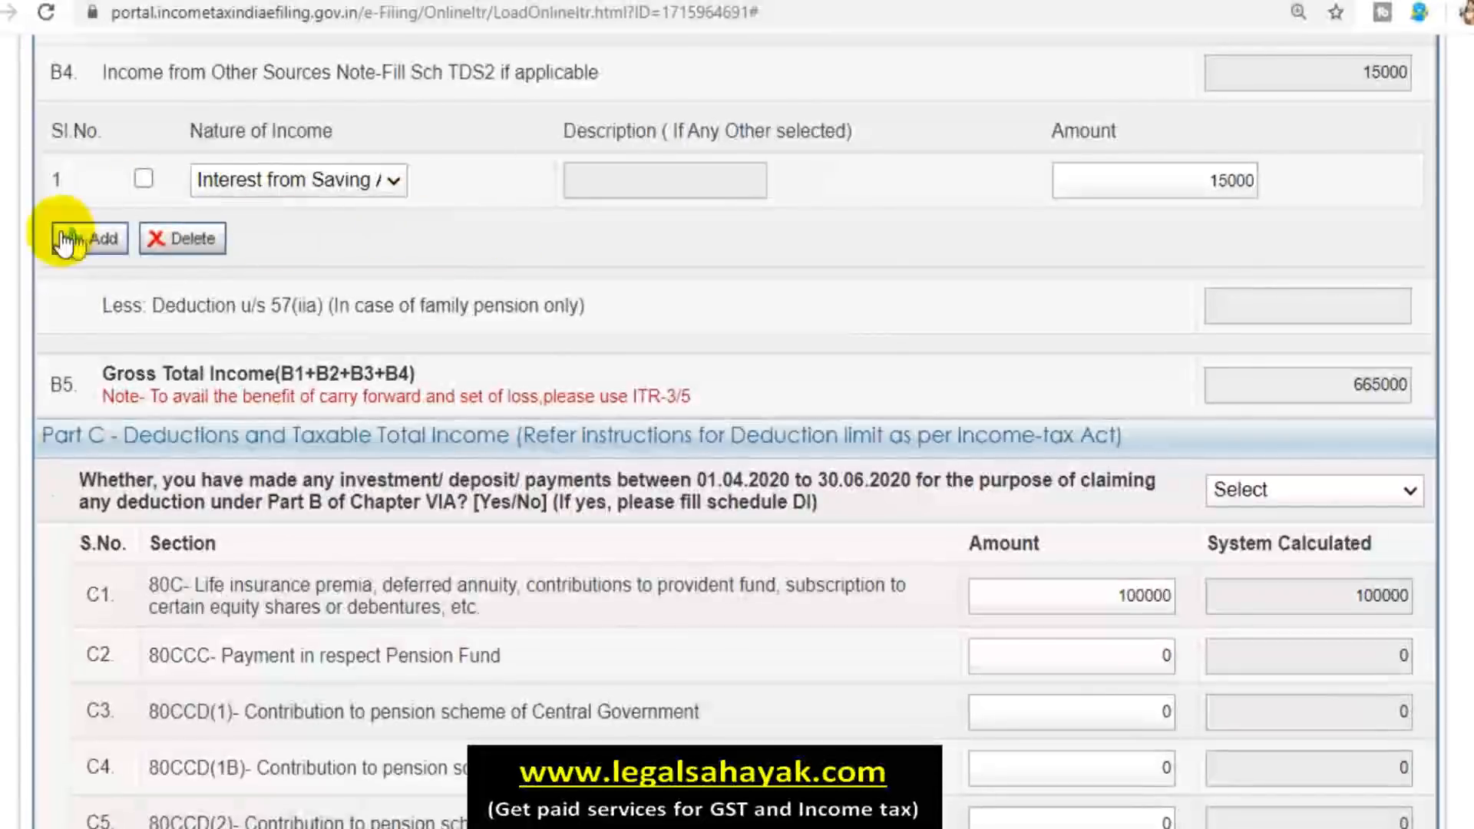
click(89, 237)
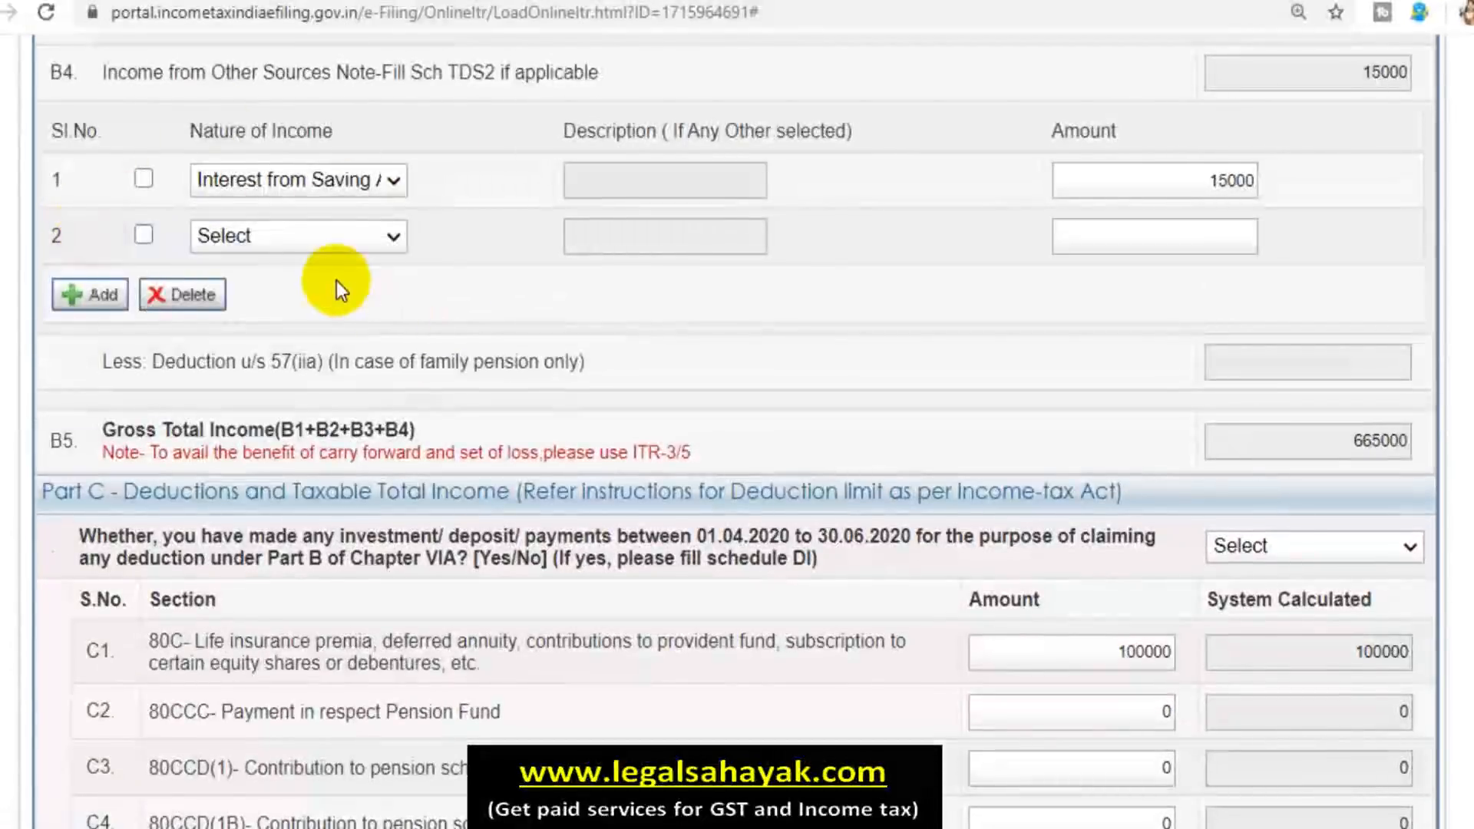
click(340, 233)
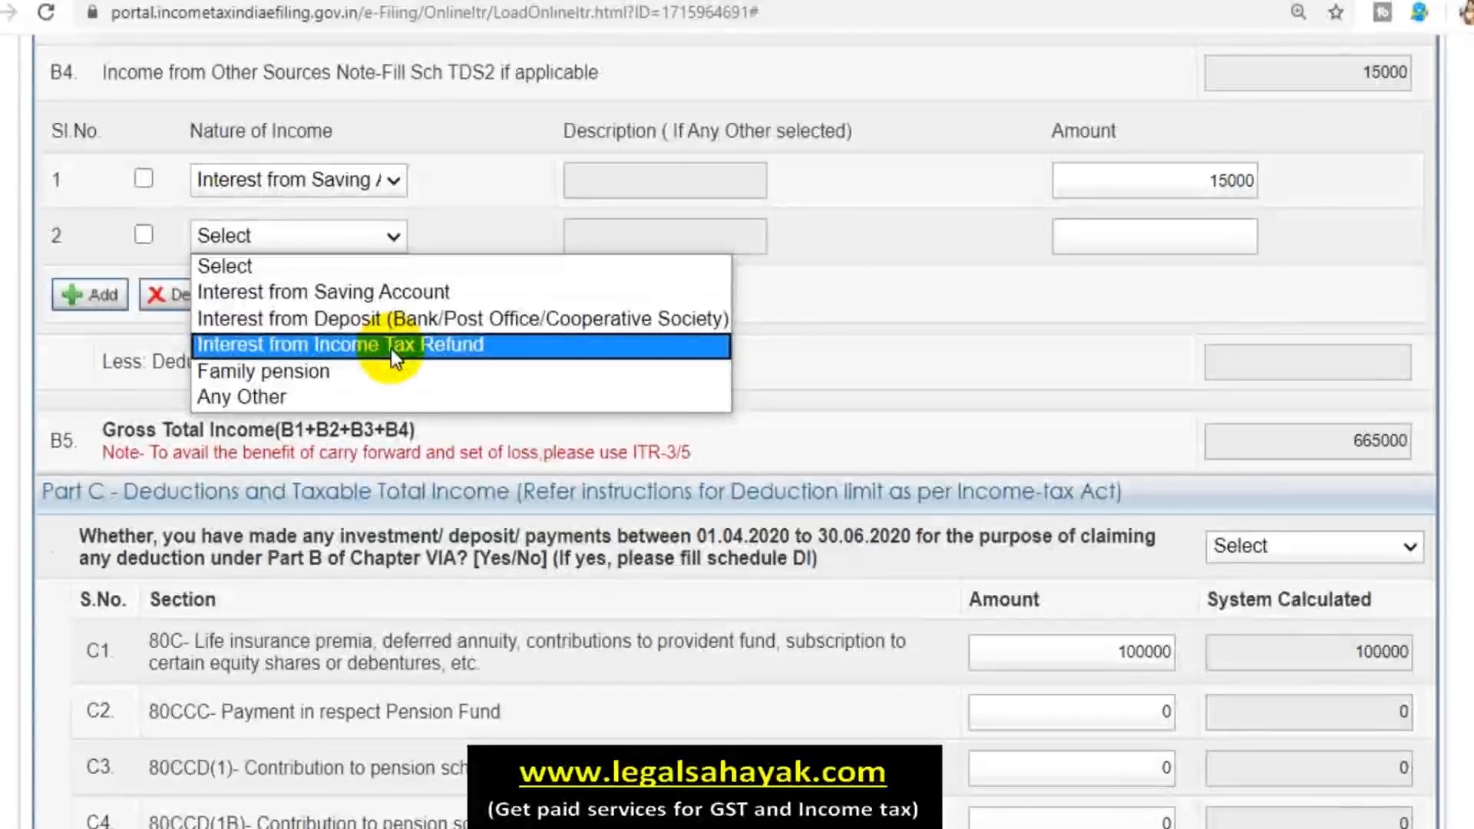
click(363, 378)
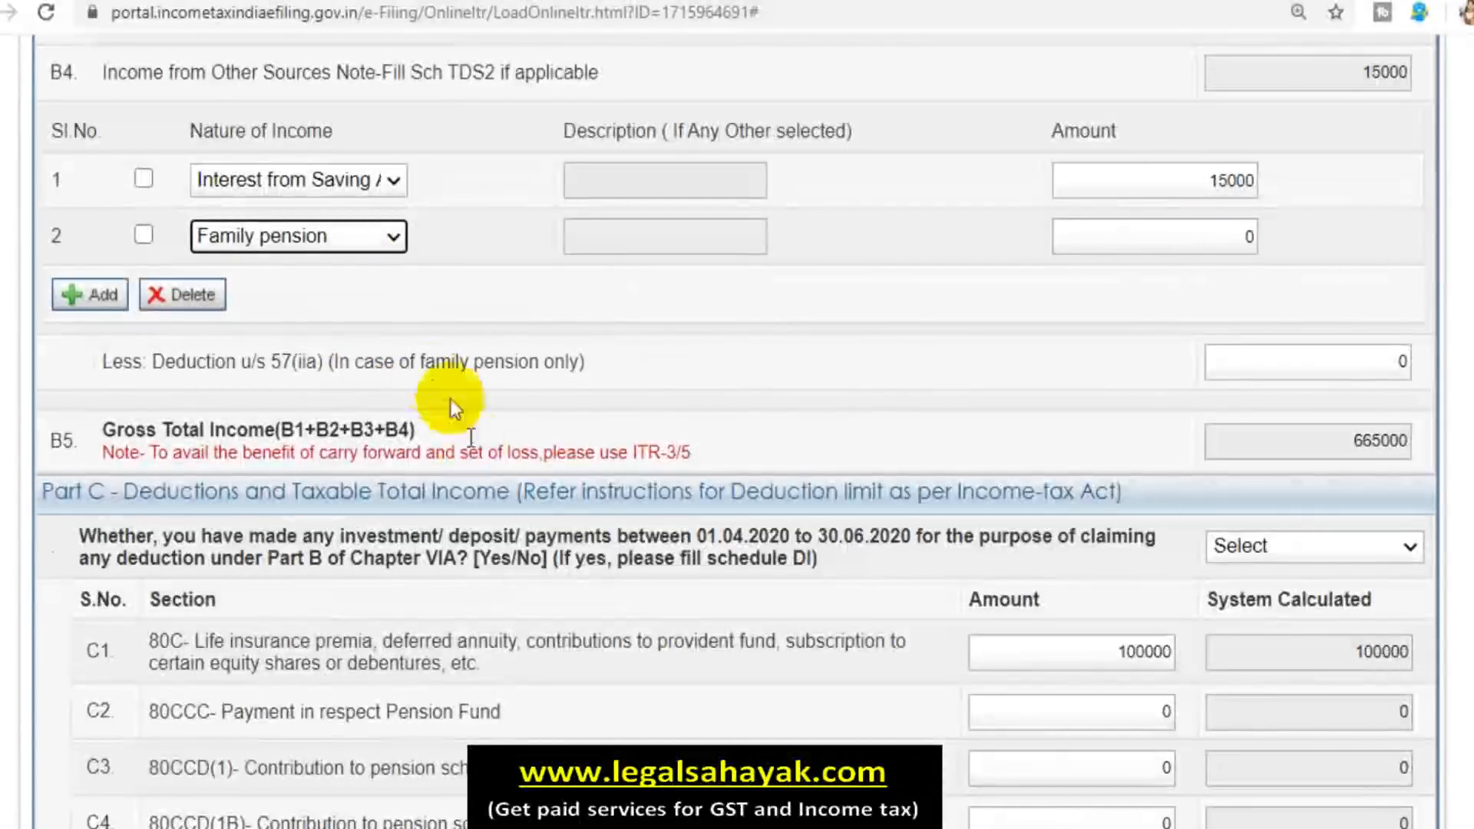
Try Any Other with the description OTHER INCOME in the second B4 row, and delete that row.
click(390, 236)
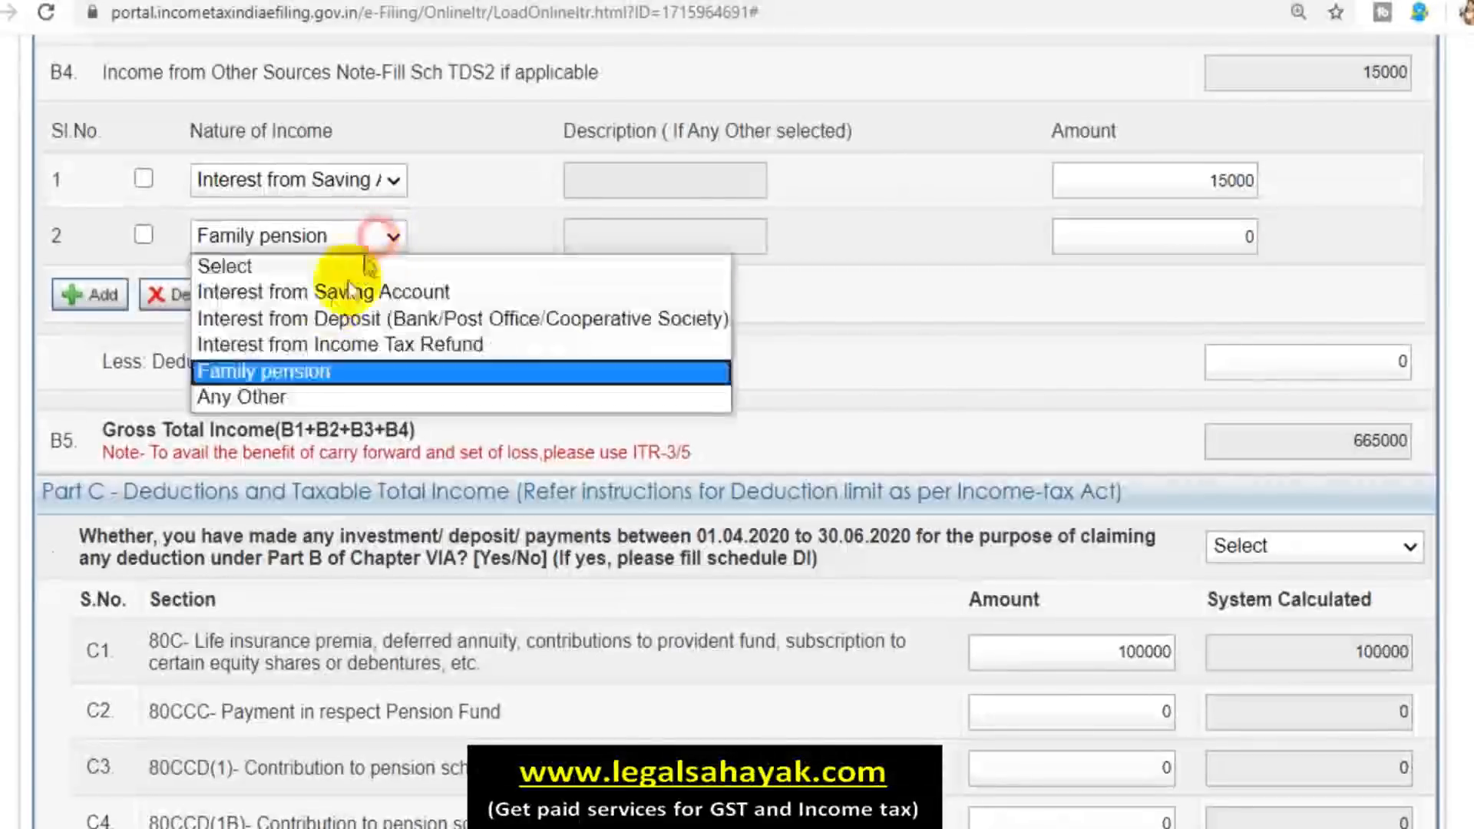
click(311, 396)
click(649, 229)
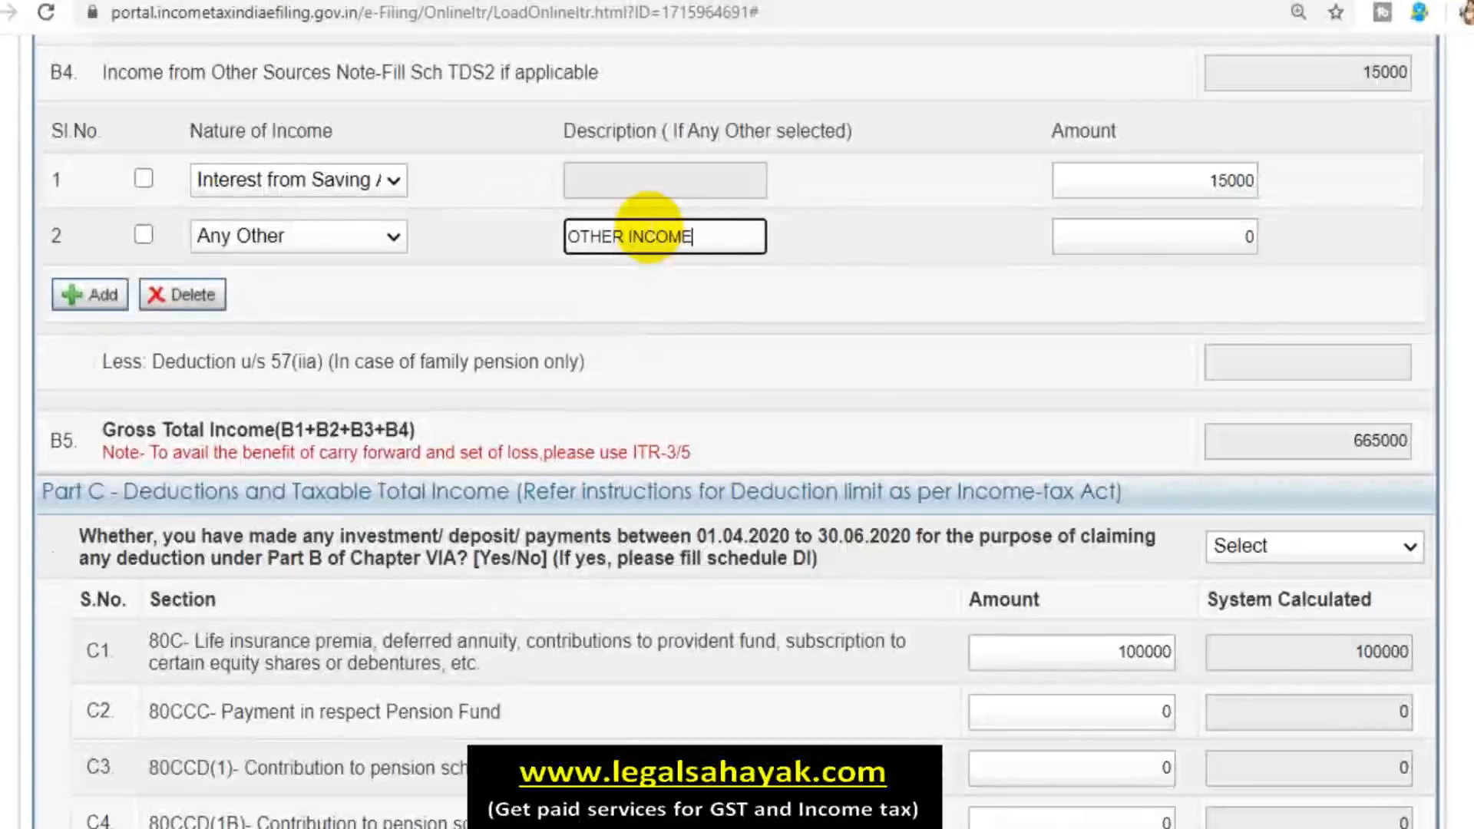
click(742, 278)
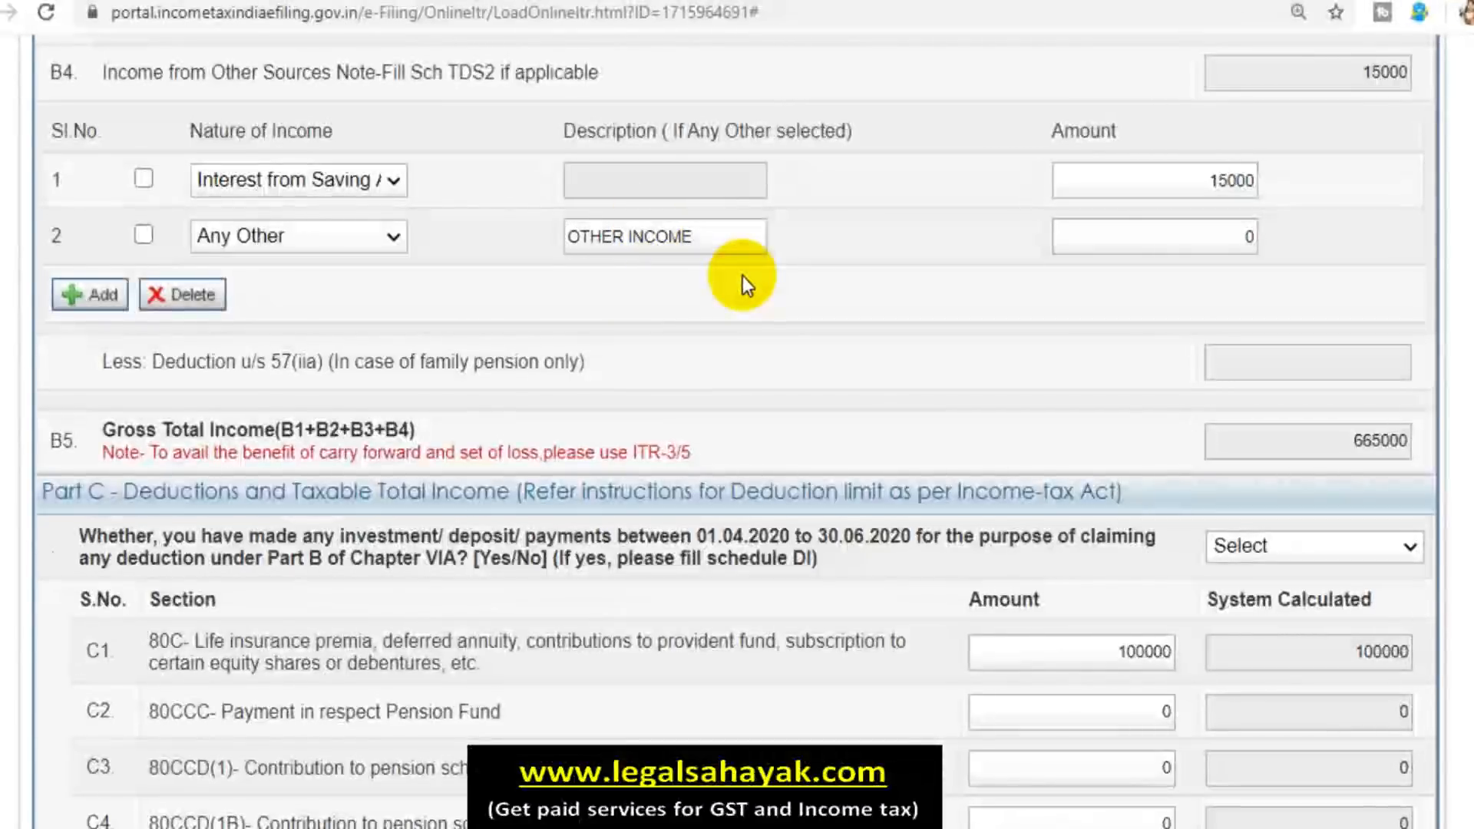
click(144, 233)
click(170, 294)
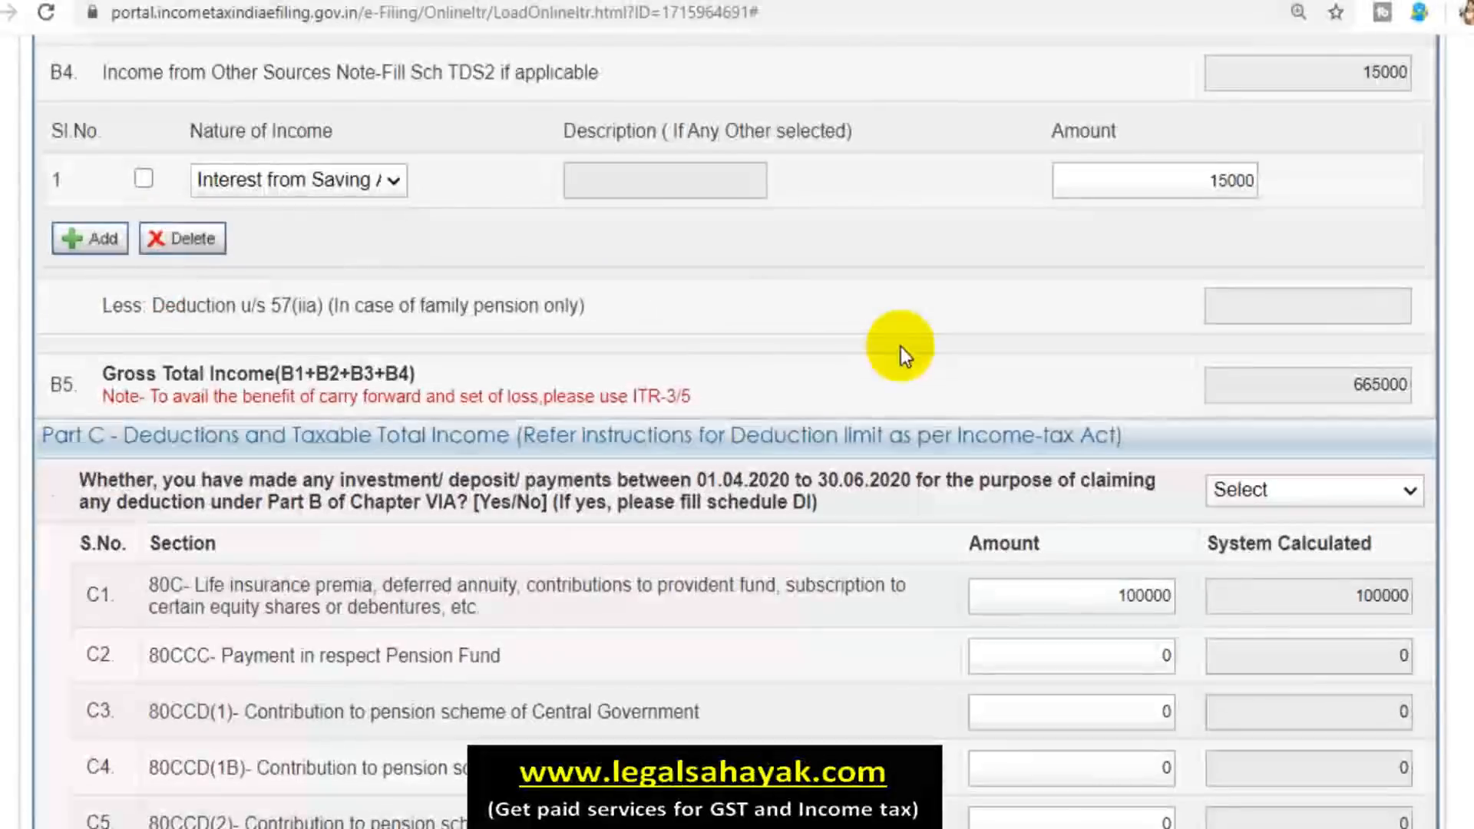
Review the Part B income figures from business income in B1 to gross total income in B5.
scroll(699, 324, down, 3)
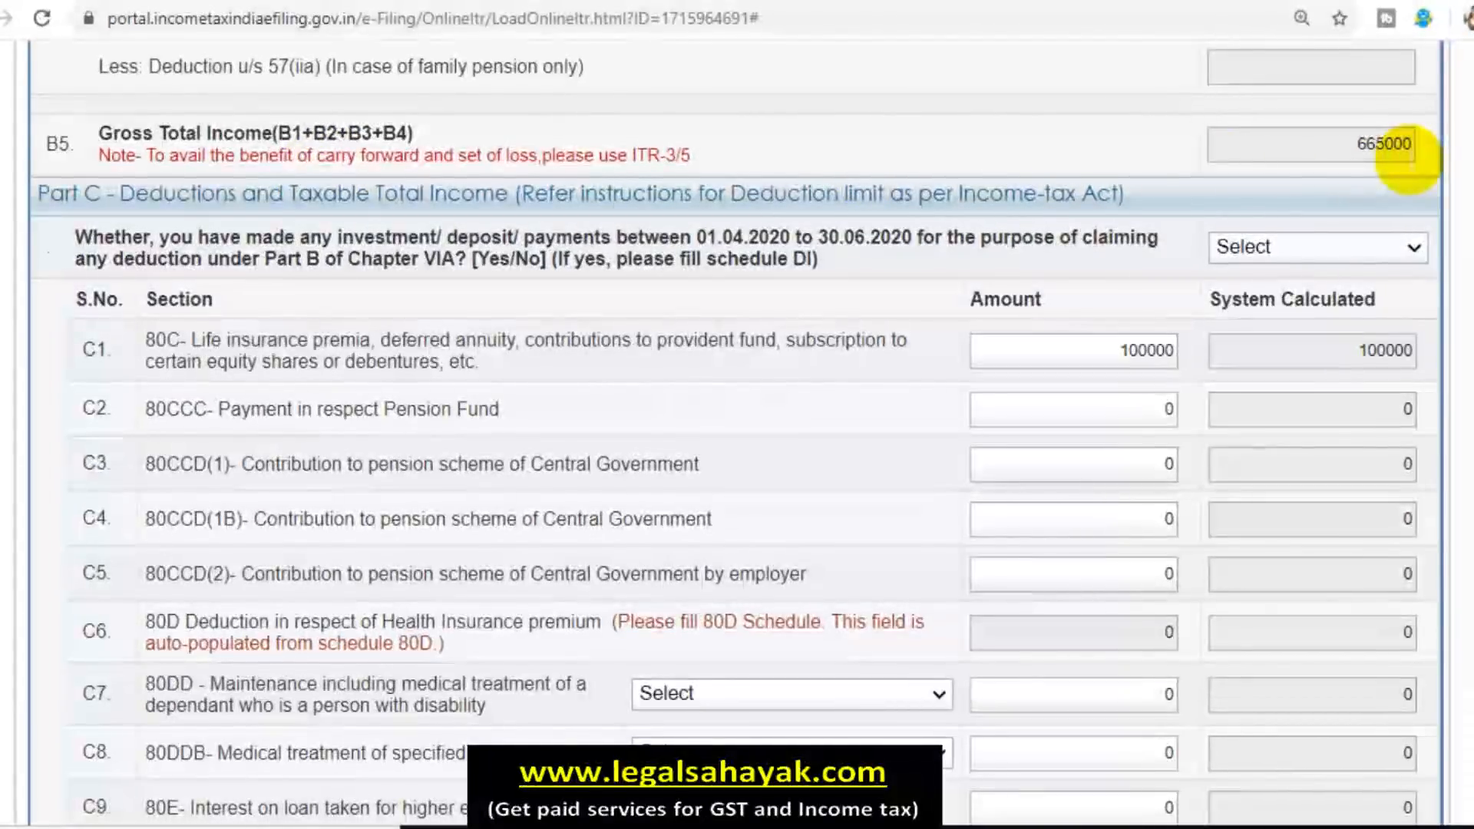
scroll(1059, 184, up, 12)
scroll(1161, 233, up, 9)
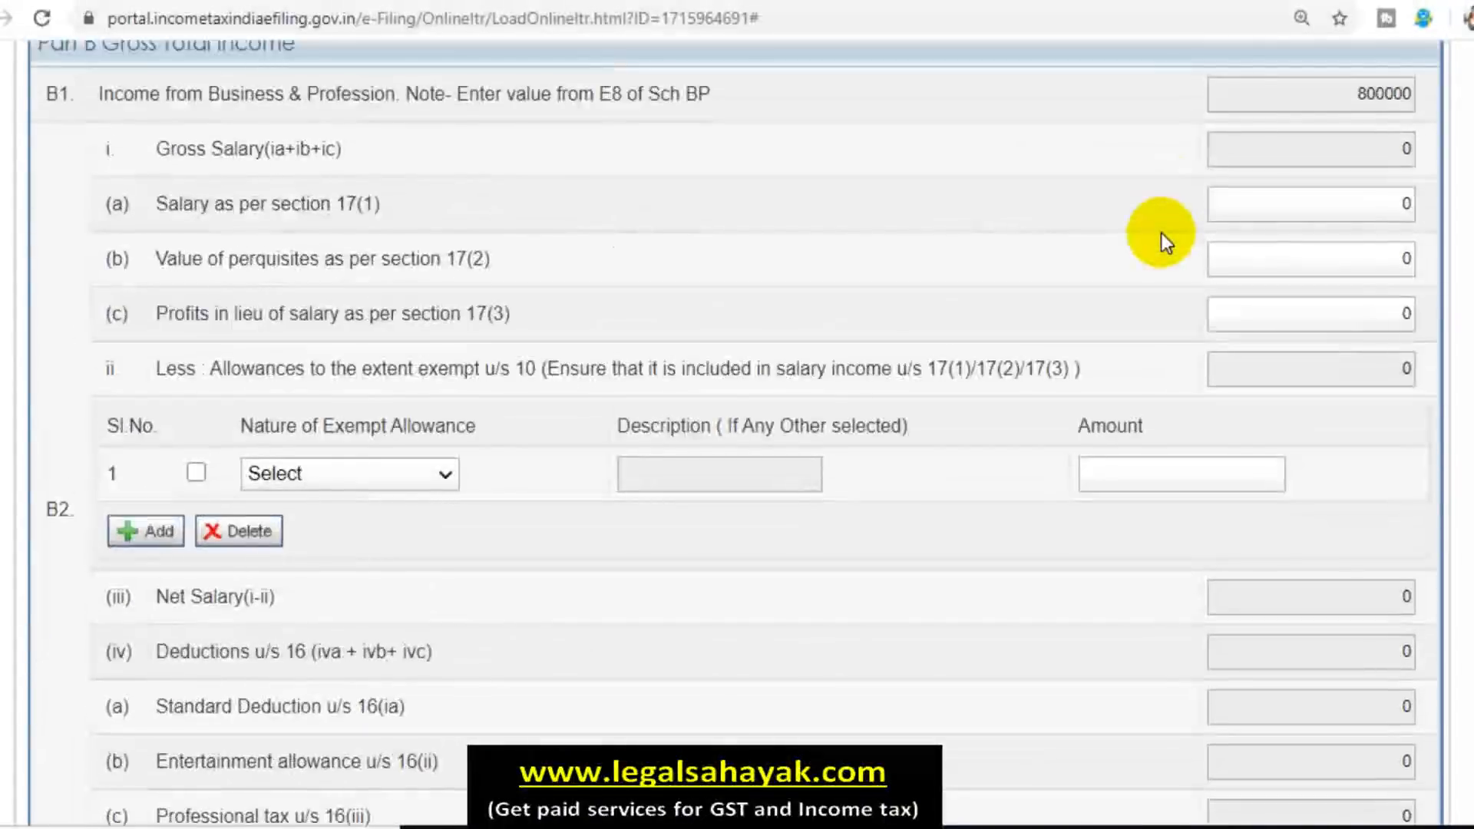
scroll(1160, 233, down, 12)
scroll(1161, 232, down, 5)
scroll(1059, 230, up, 2)
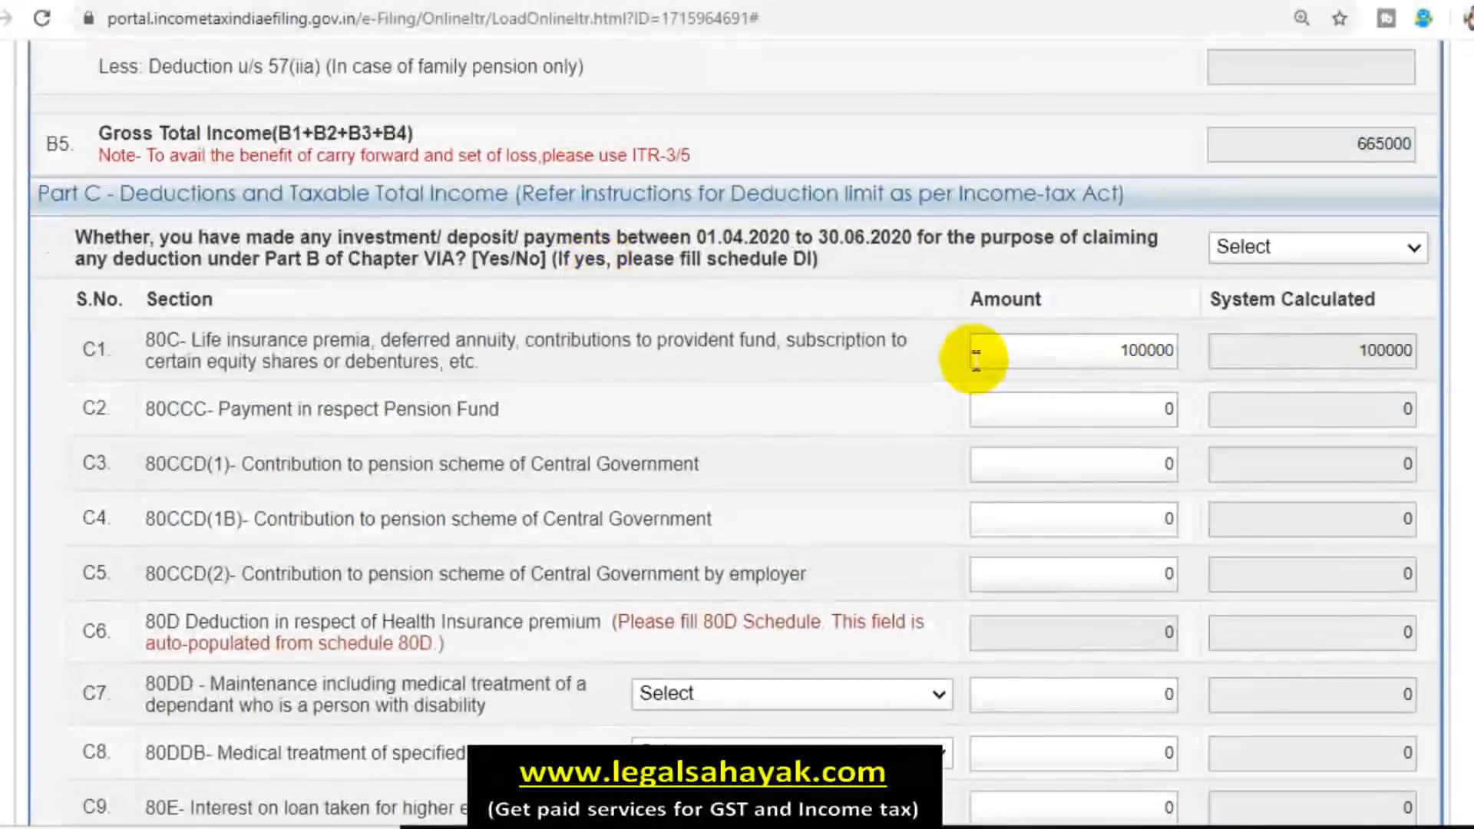
Leave the question on investments made between 01.04.2020 and 30.06.2020 unselected and set the section 80C amount in C1 to 0.
scroll(925, 344, down, 2)
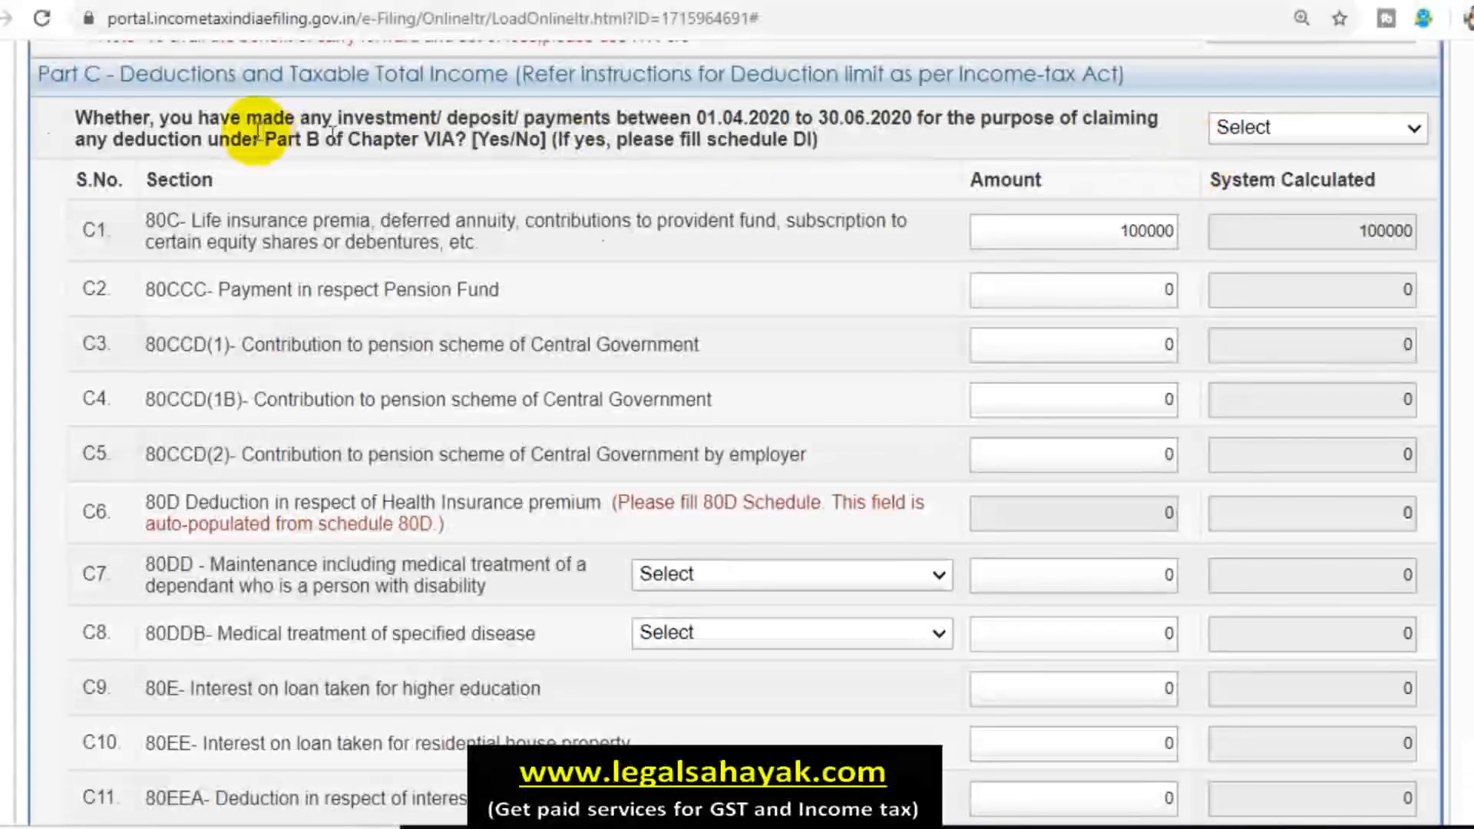
click(1362, 129)
click(1362, 129)
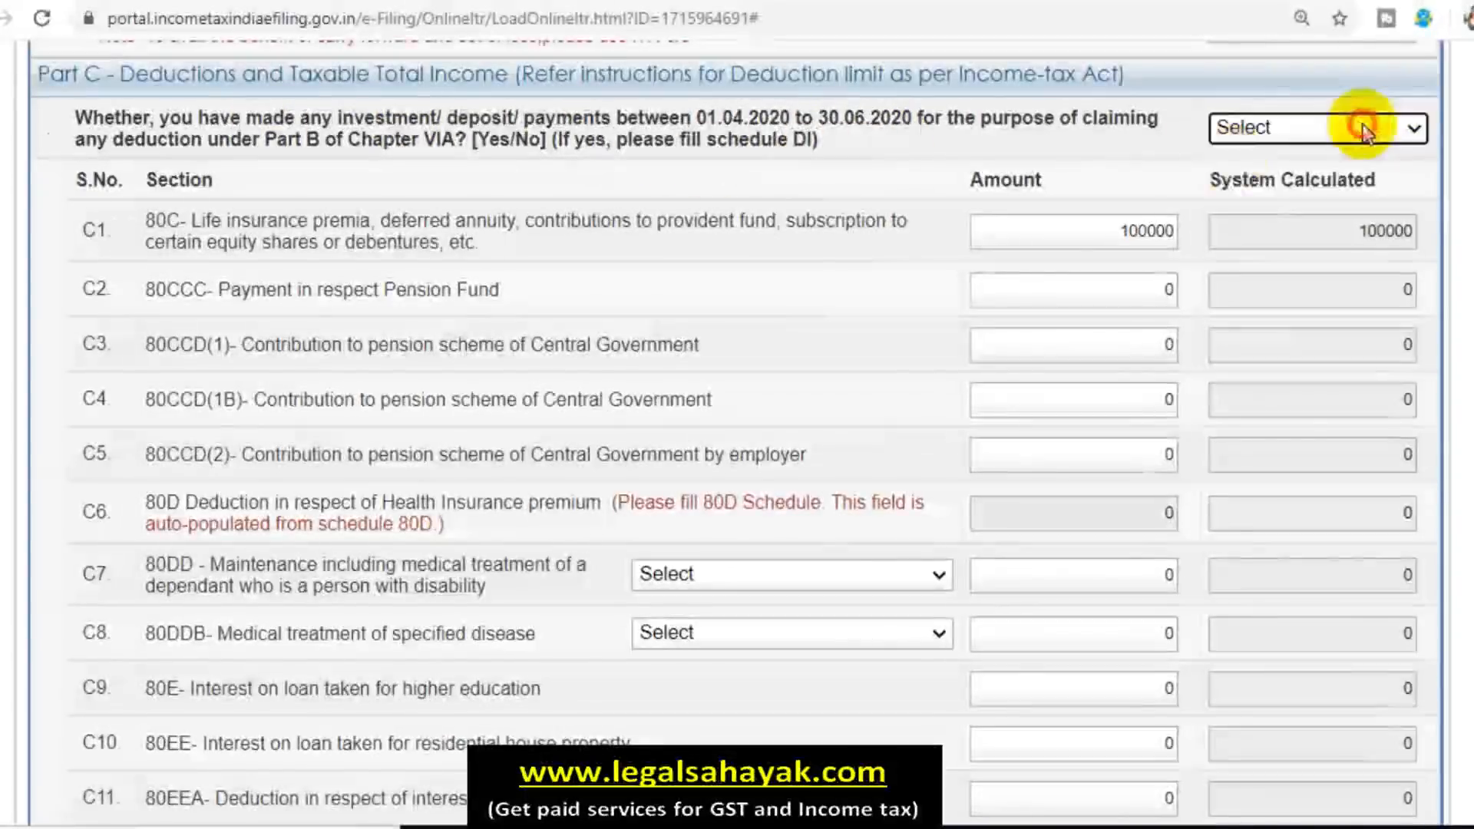
drag(1086, 224, 1225, 224)
text(0)
click(892, 278)
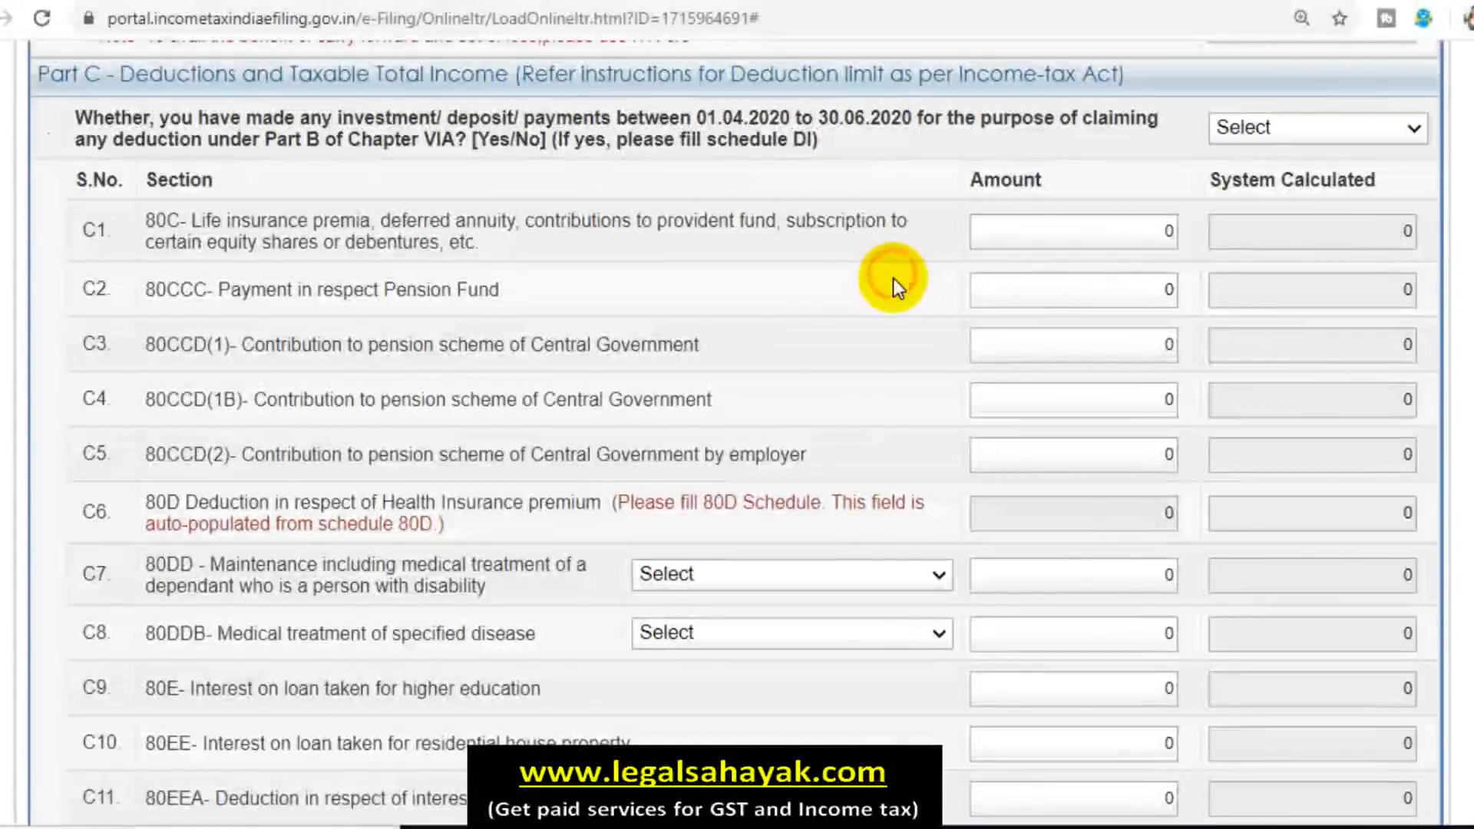
Set the section 80C deduction amount in C1 back to 100000.
click(1161, 226)
key(BackSpace)
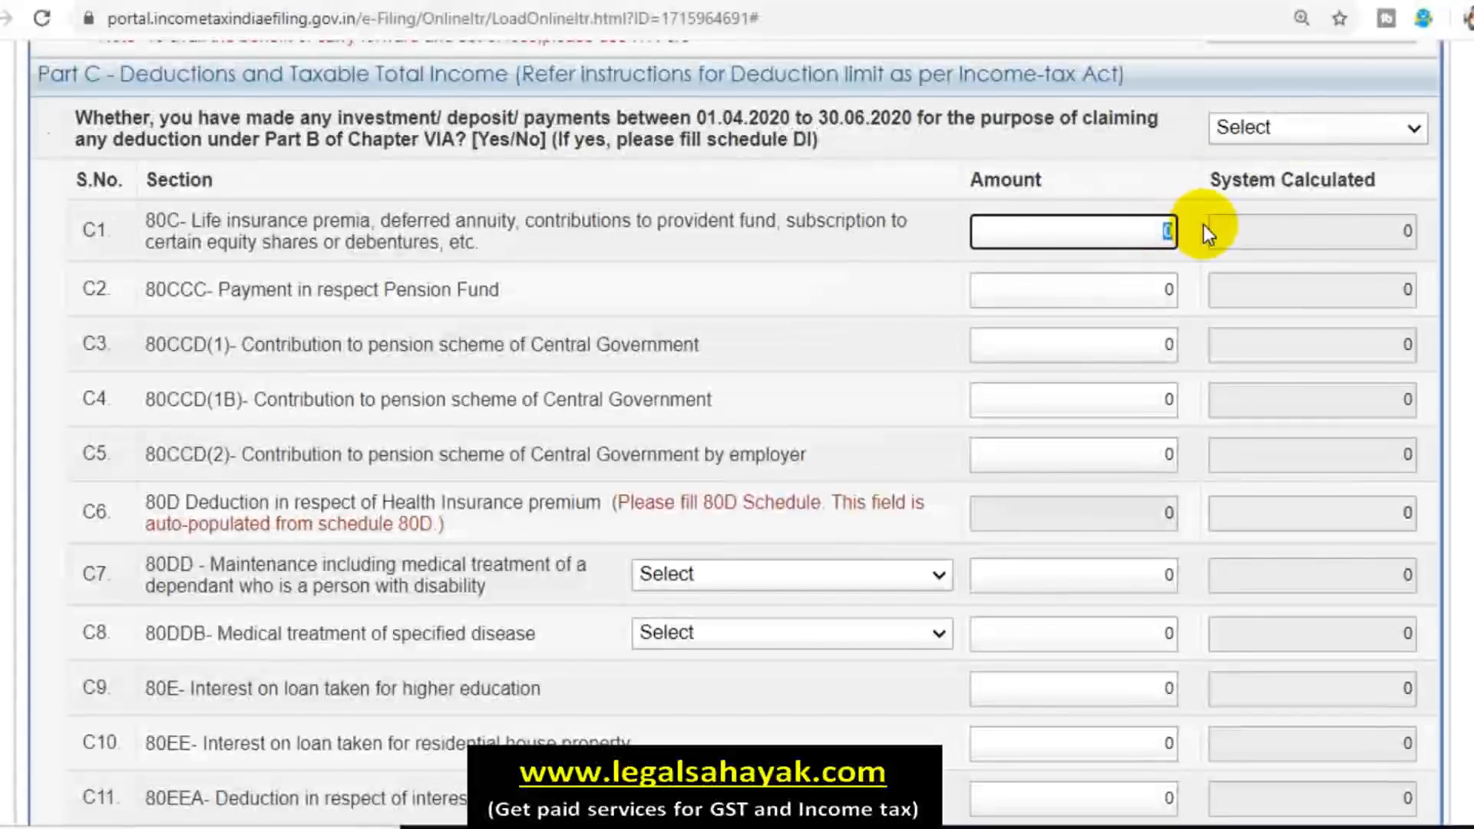
text(100000)
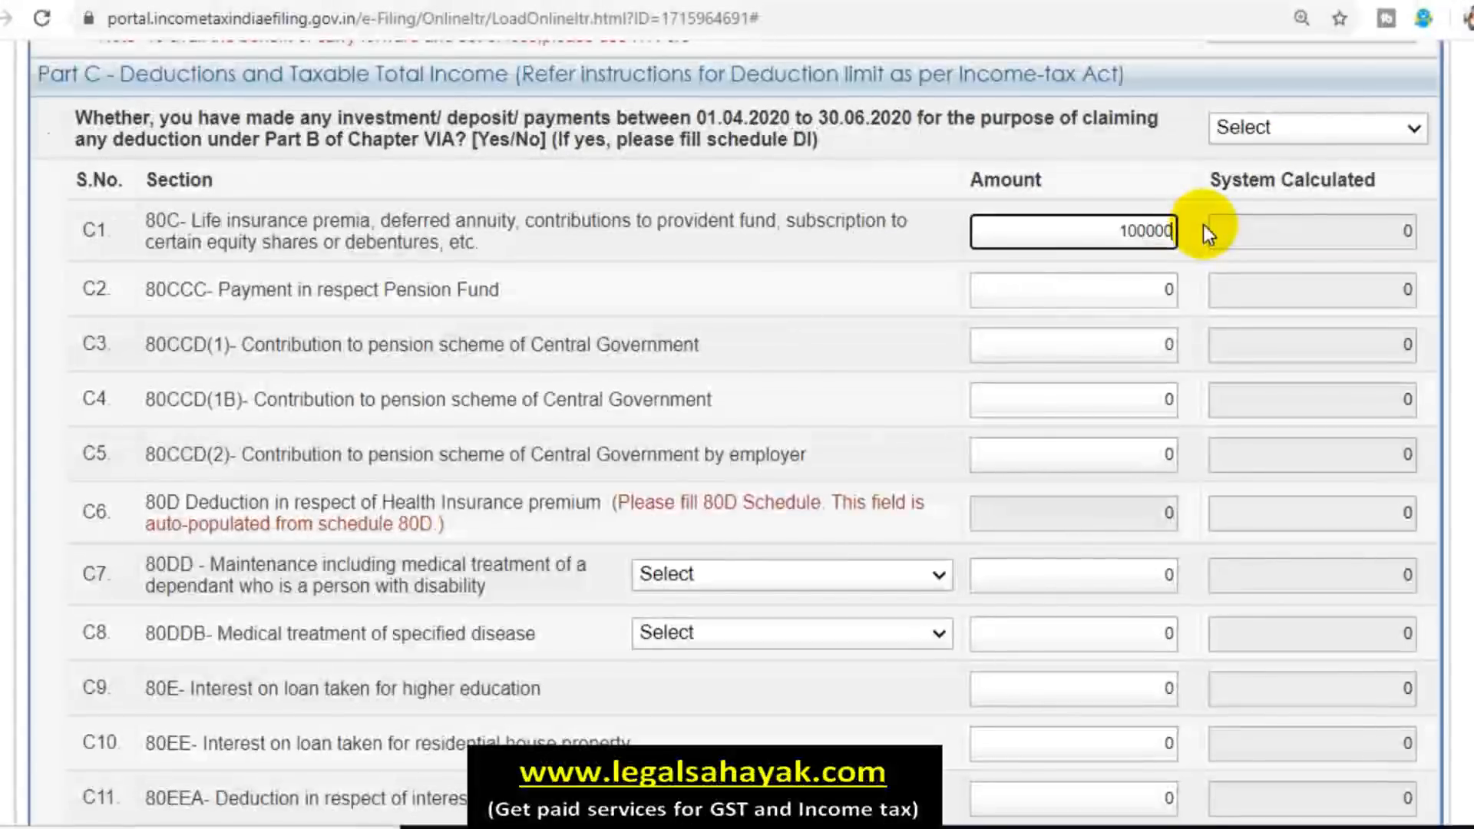
Answer Yes to the Part C question on investments, deposits or payments made between 01.04.2020 and 30.06.2020.
click(883, 252)
click(1356, 132)
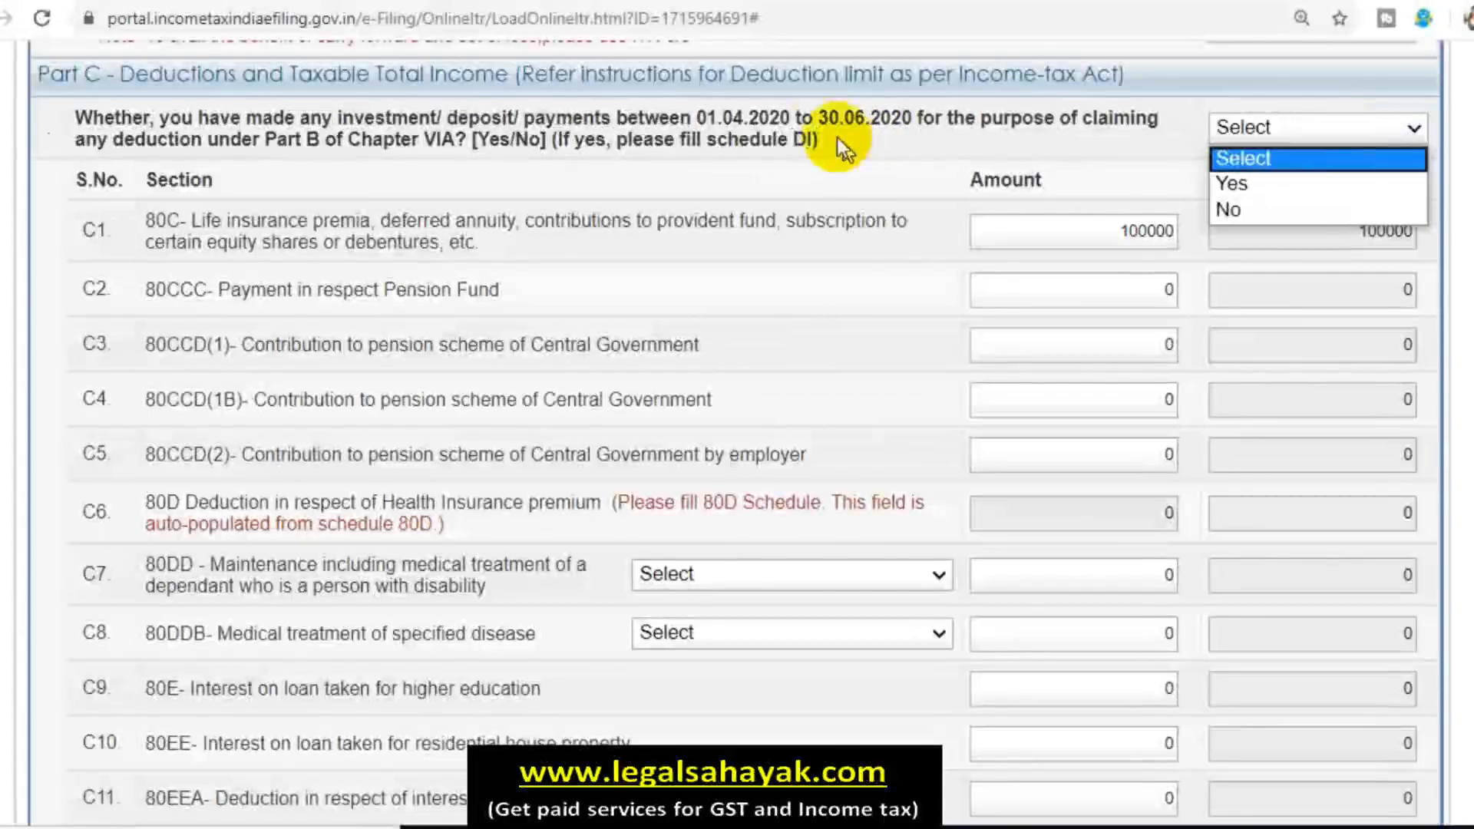
click(1243, 187)
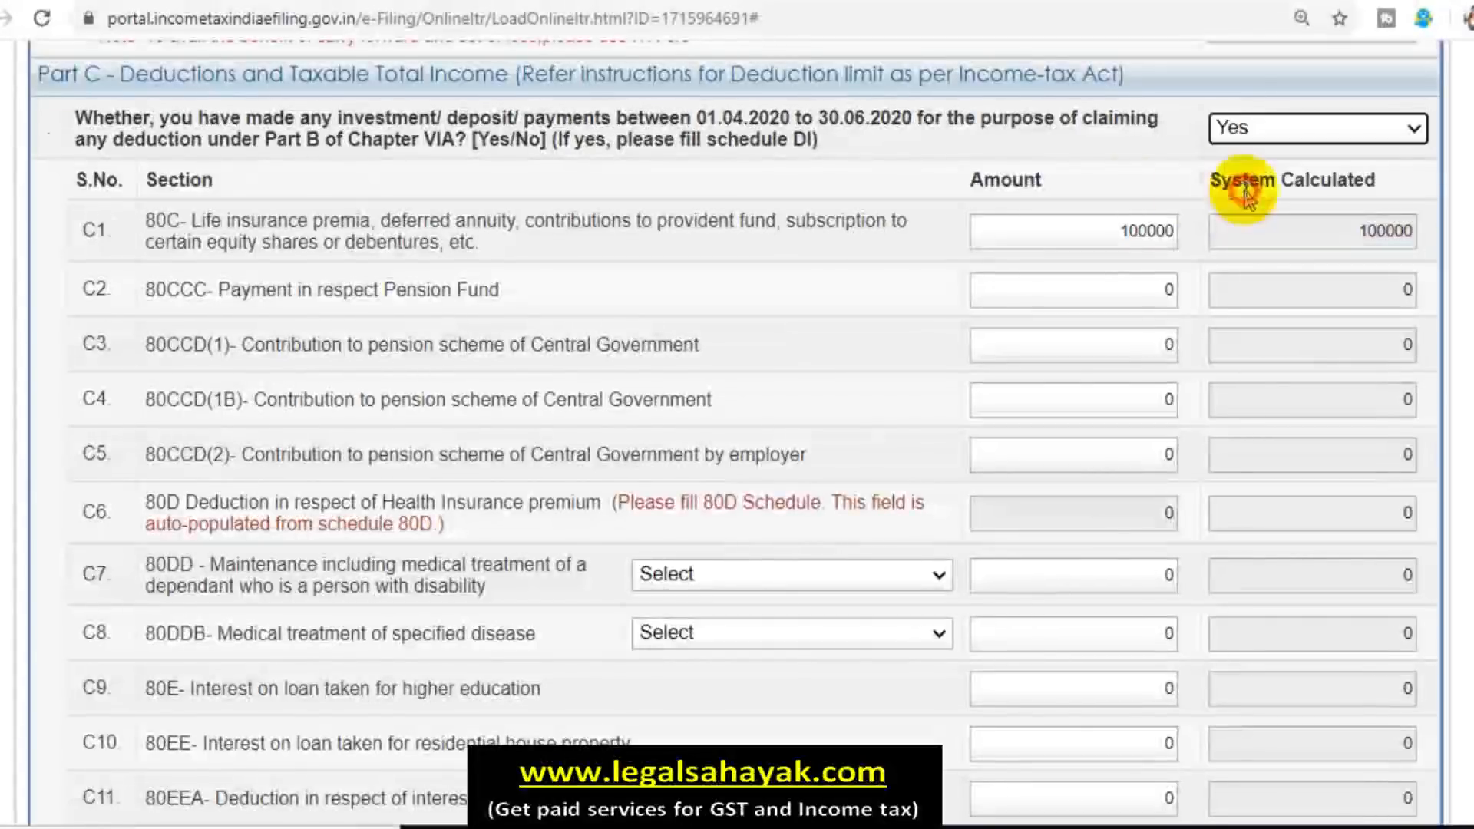
In Schedule DI, set the section 80C deduction attributable to investments made between 01.04.2020 and 30.06.2020 to 20000.
scroll(959, 292, up, 20)
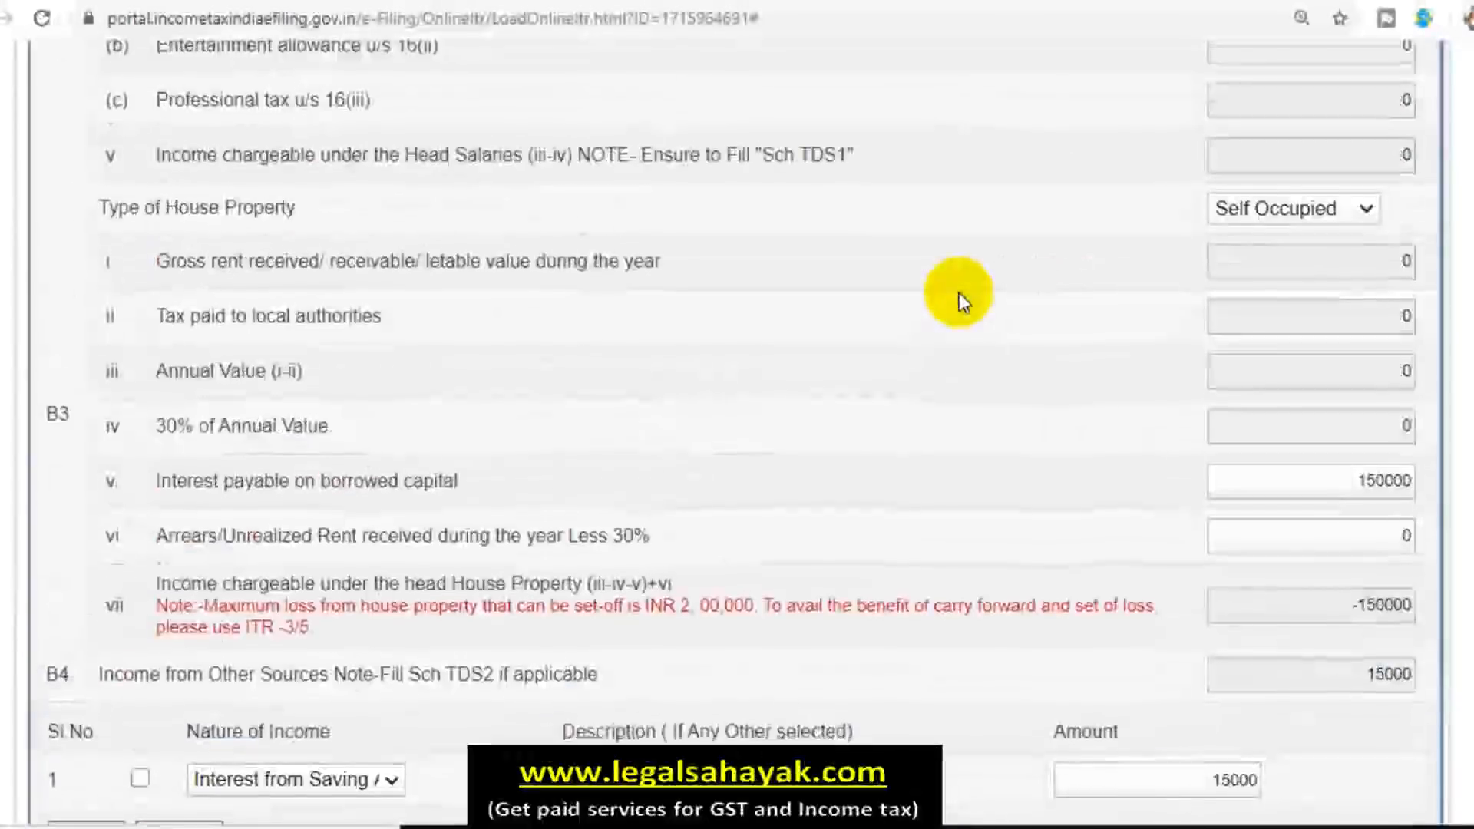
scroll(959, 292, up, 5)
click(976, 137)
scroll(1021, 346, down, 8)
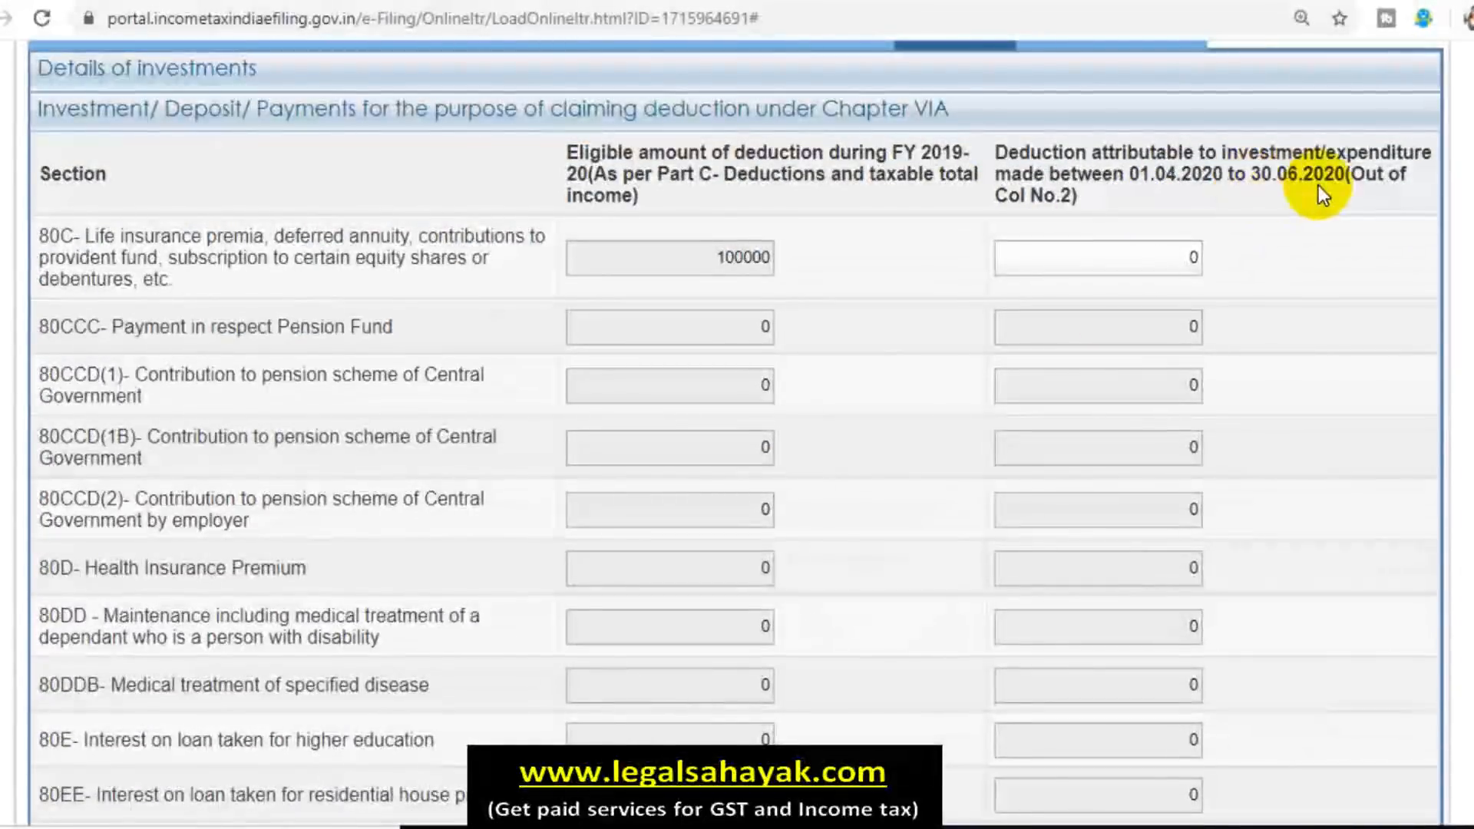
scroll(1289, 245, down, 2)
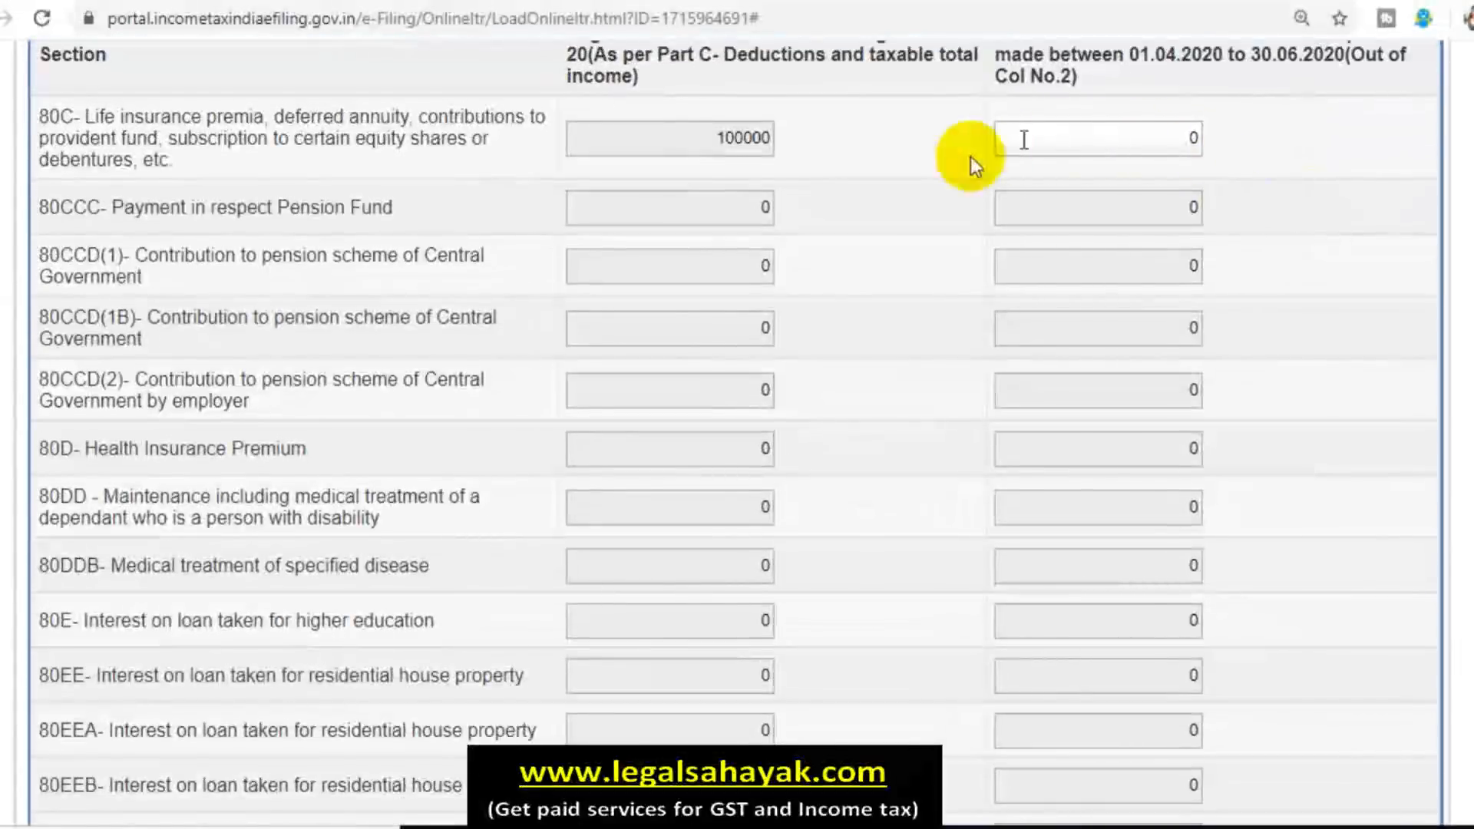
click(1155, 139)
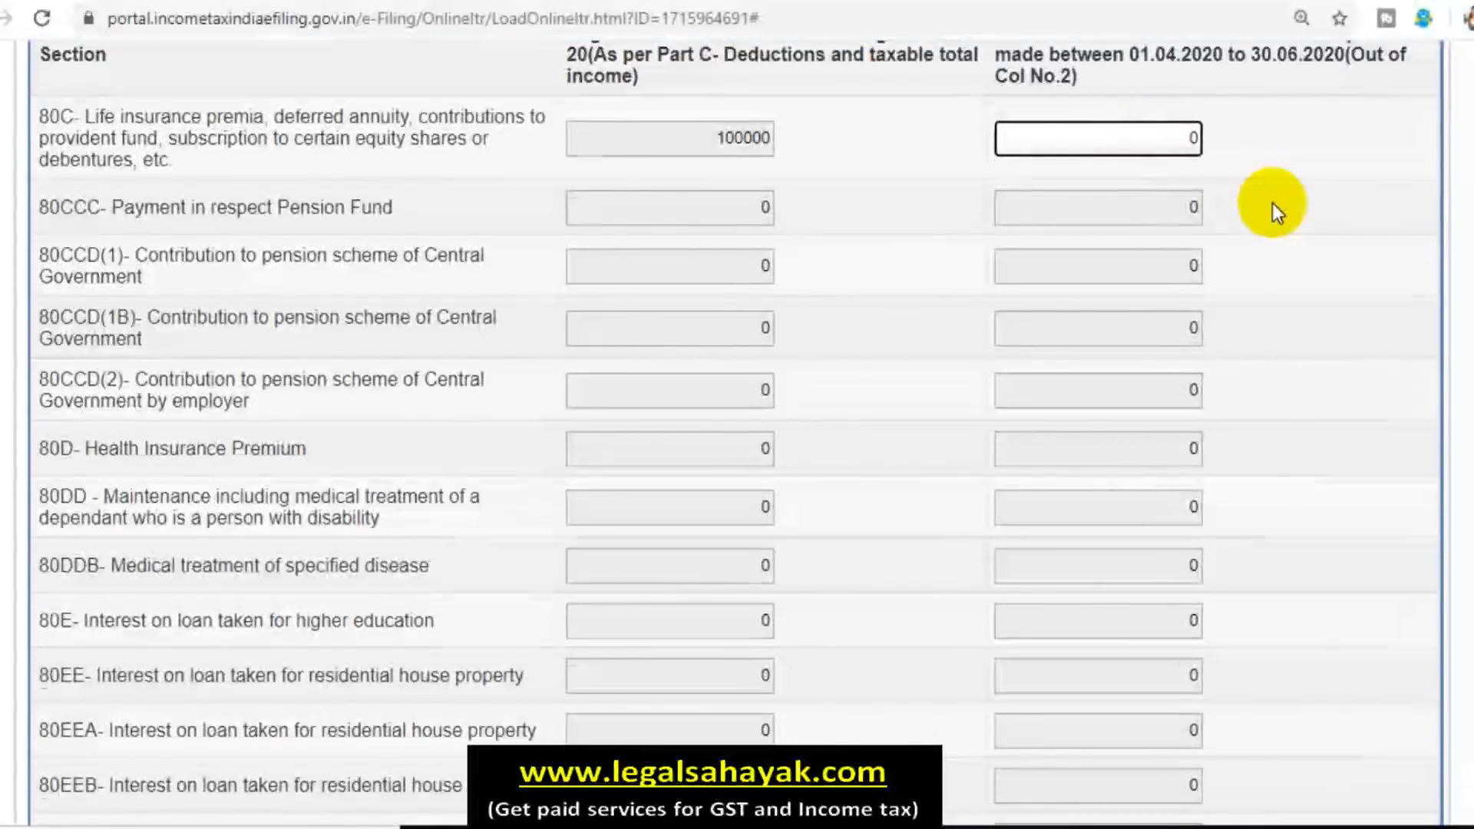
scroll(1272, 203, up, 2)
double_click(1072, 257)
text(20000)
click(1264, 255)
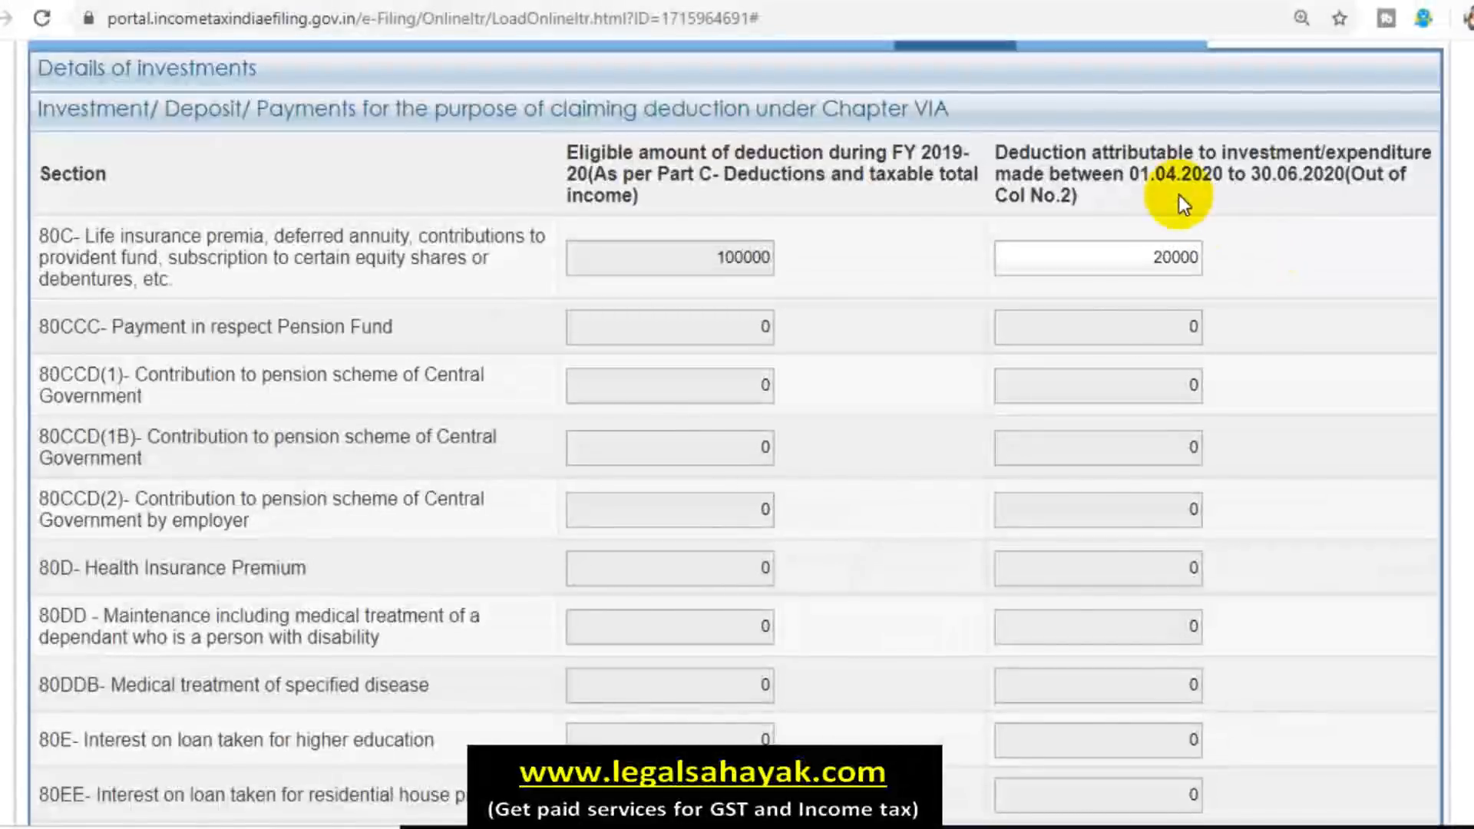
scroll(1278, 299, down, 1)
scroll(1278, 299, up, 1)
scroll(818, 196, up, 1)
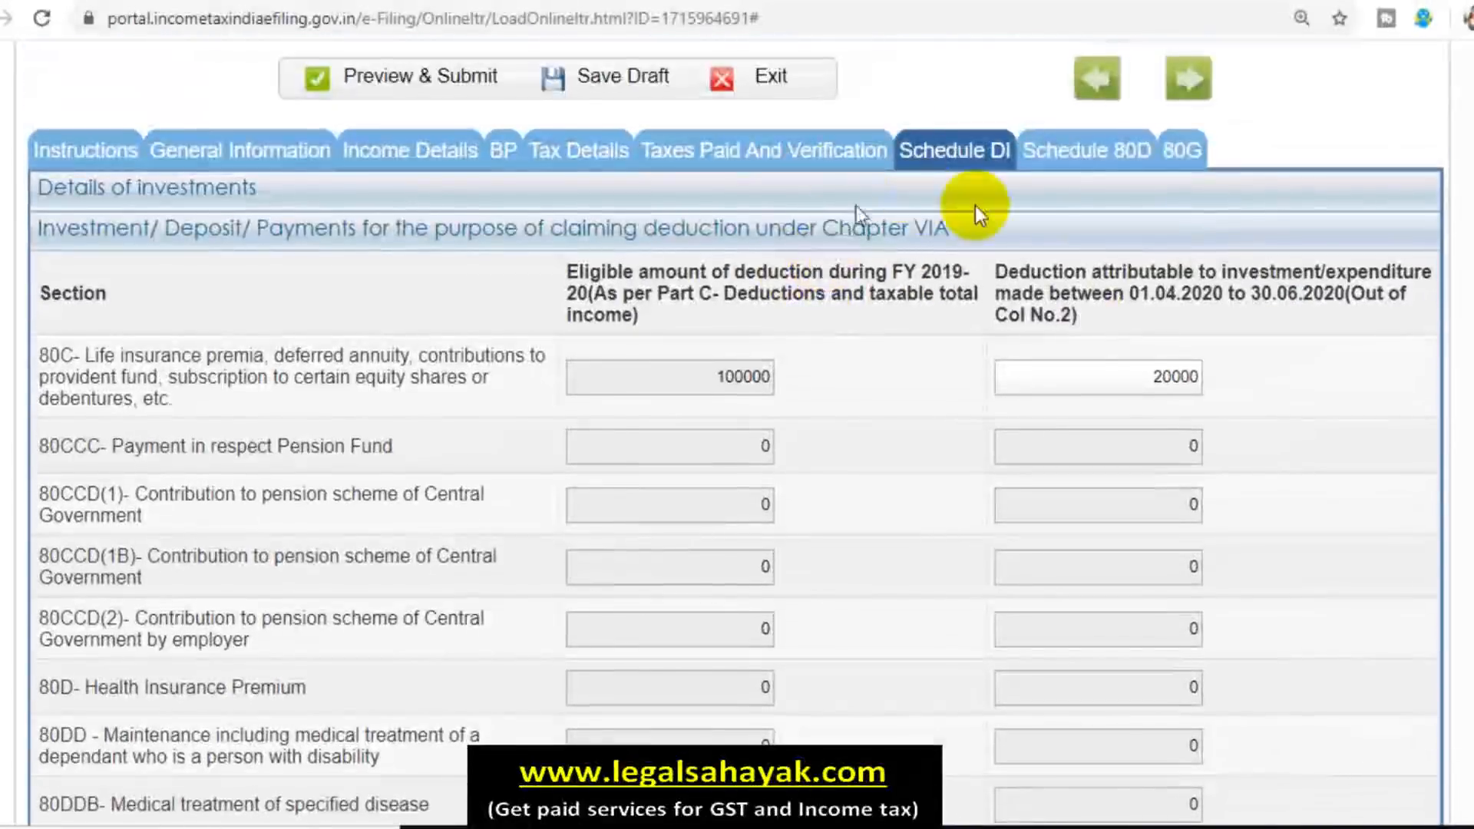
scroll(964, 476, down, 4)
scroll(964, 494, up, 3)
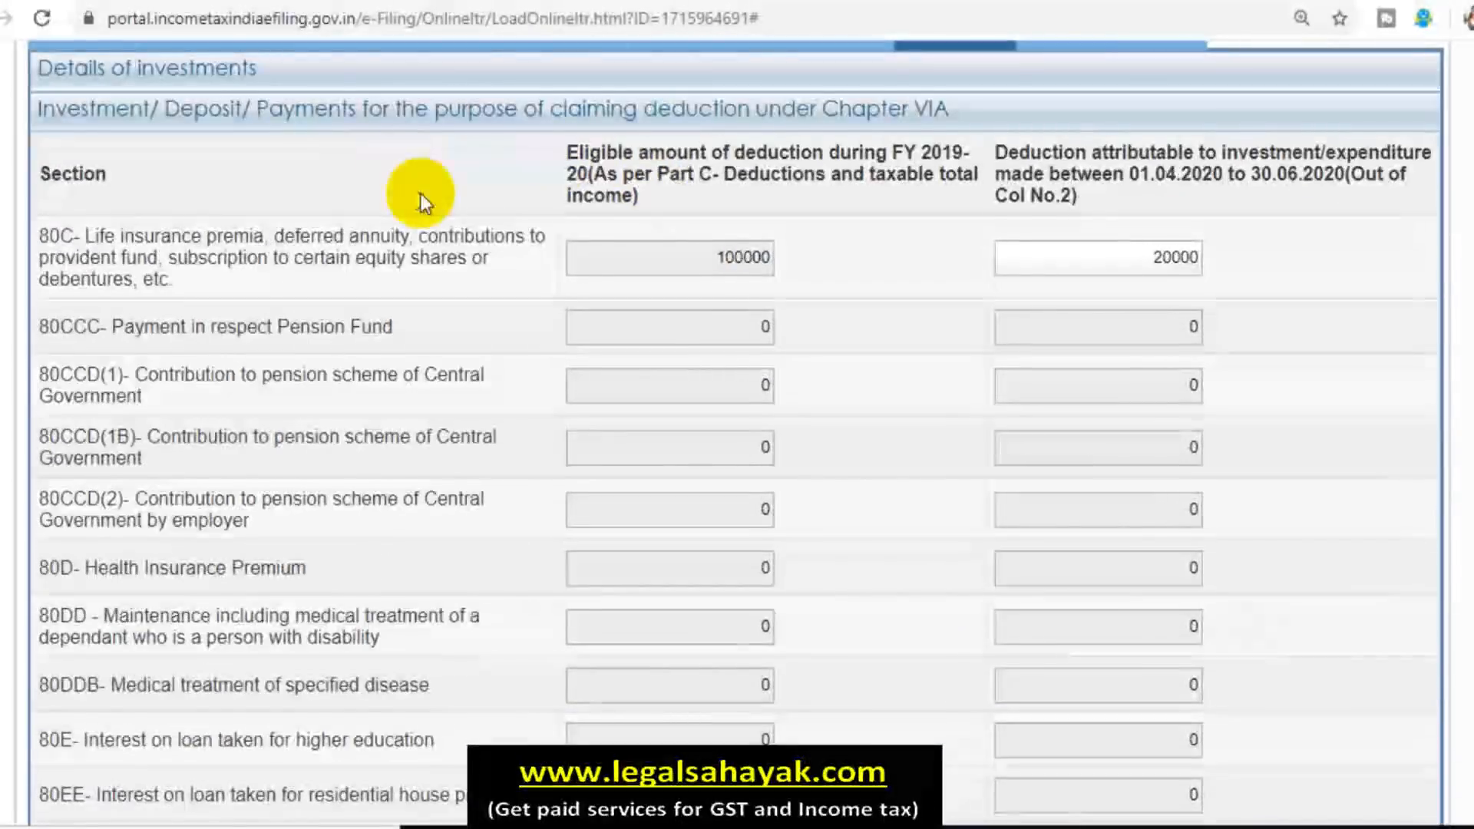
Return to the Income Details schedule and set the section 80C deduction amount in C1 to 150000.
scroll(420, 197, up, 2)
click(388, 164)
scroll(838, 361, down, 5)
scroll(836, 355, down, 15)
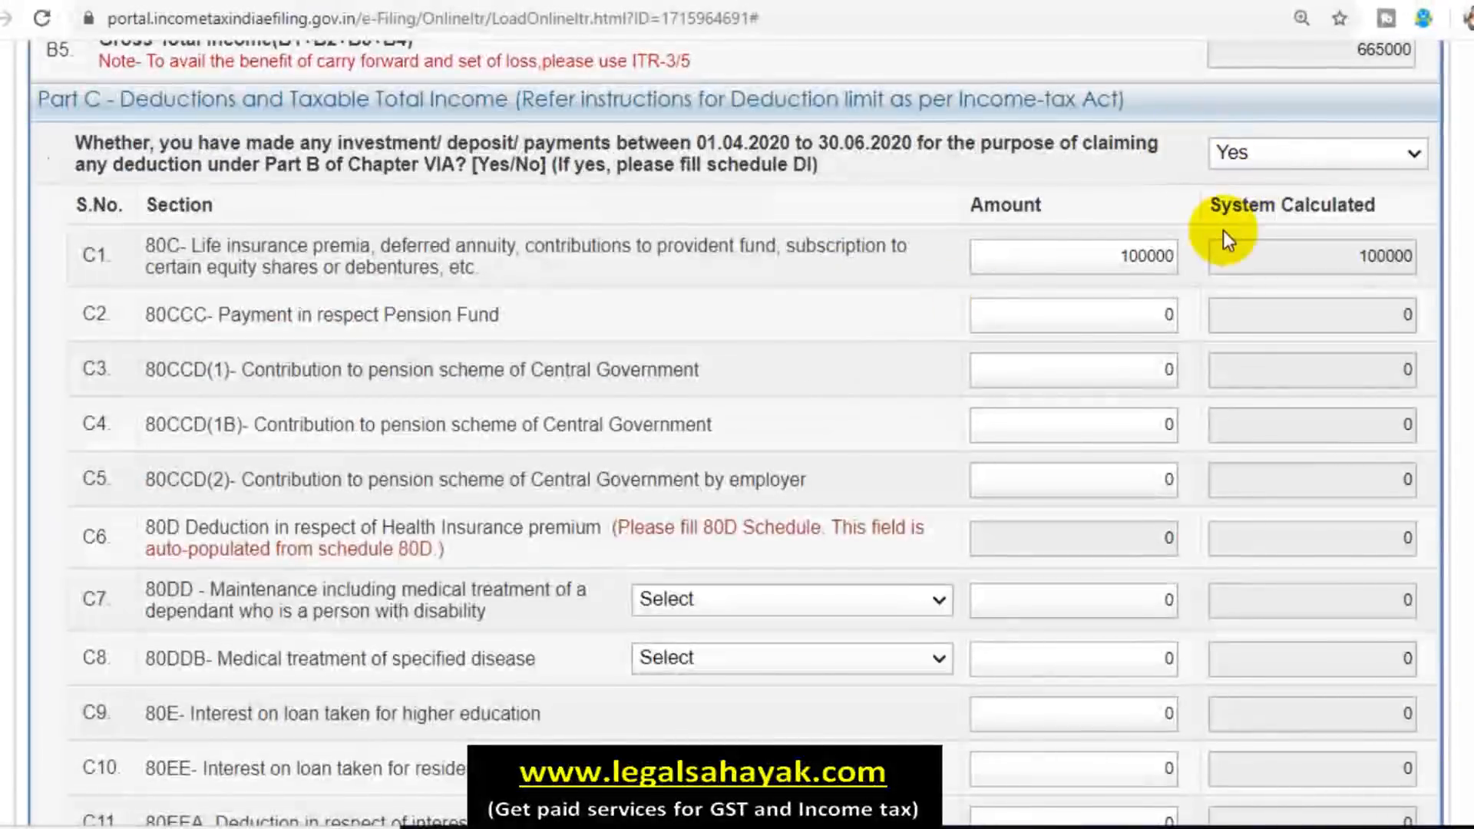
scroll(1220, 233, down, 2)
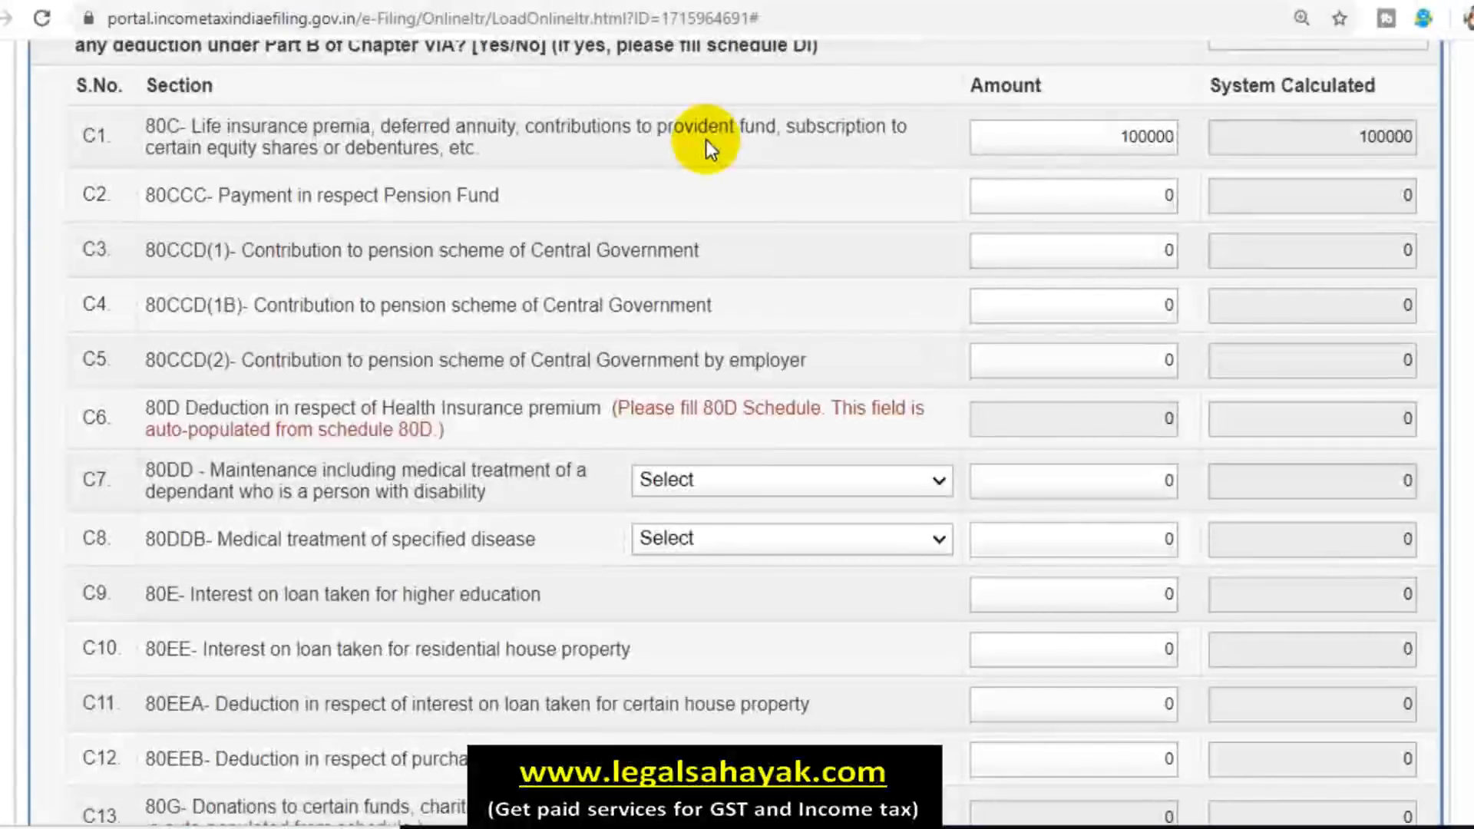
drag(1086, 136, 1342, 135)
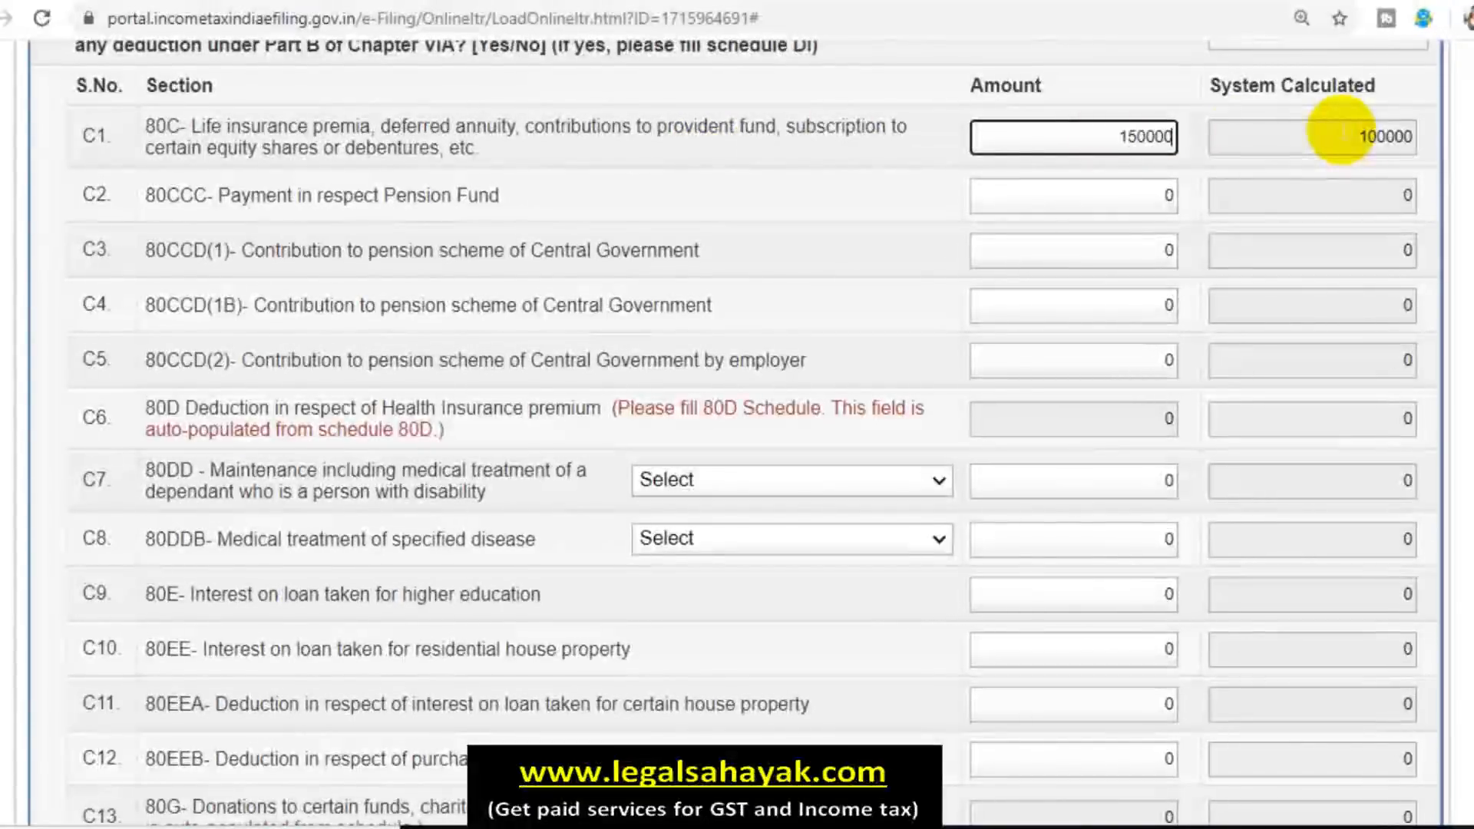
text(150000)
click(895, 178)
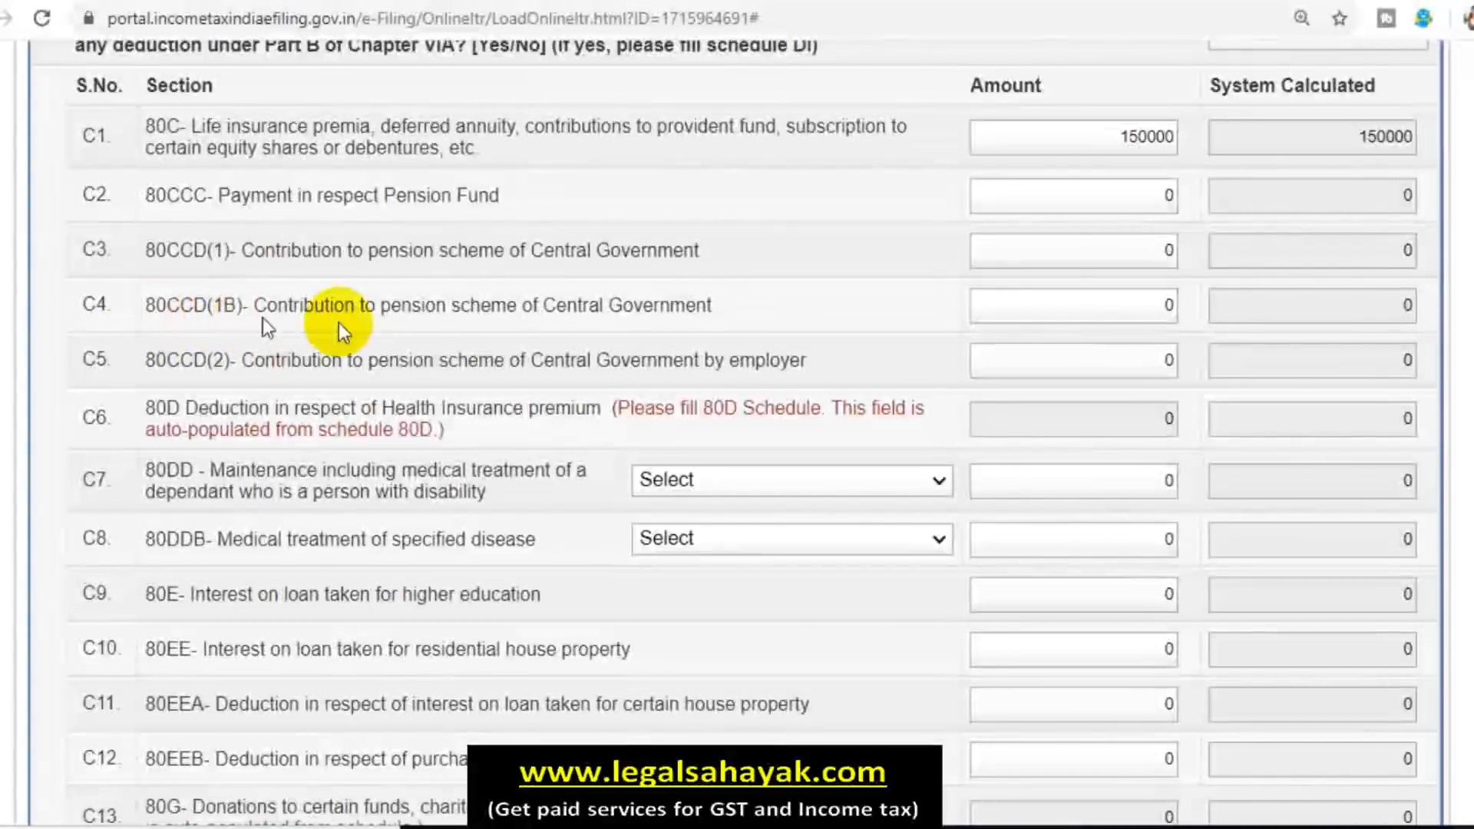
Set the section 80CCD(1B) pension scheme contribution amount in C4 to 50000.
drag(1102, 306, 1227, 301)
text(5000)
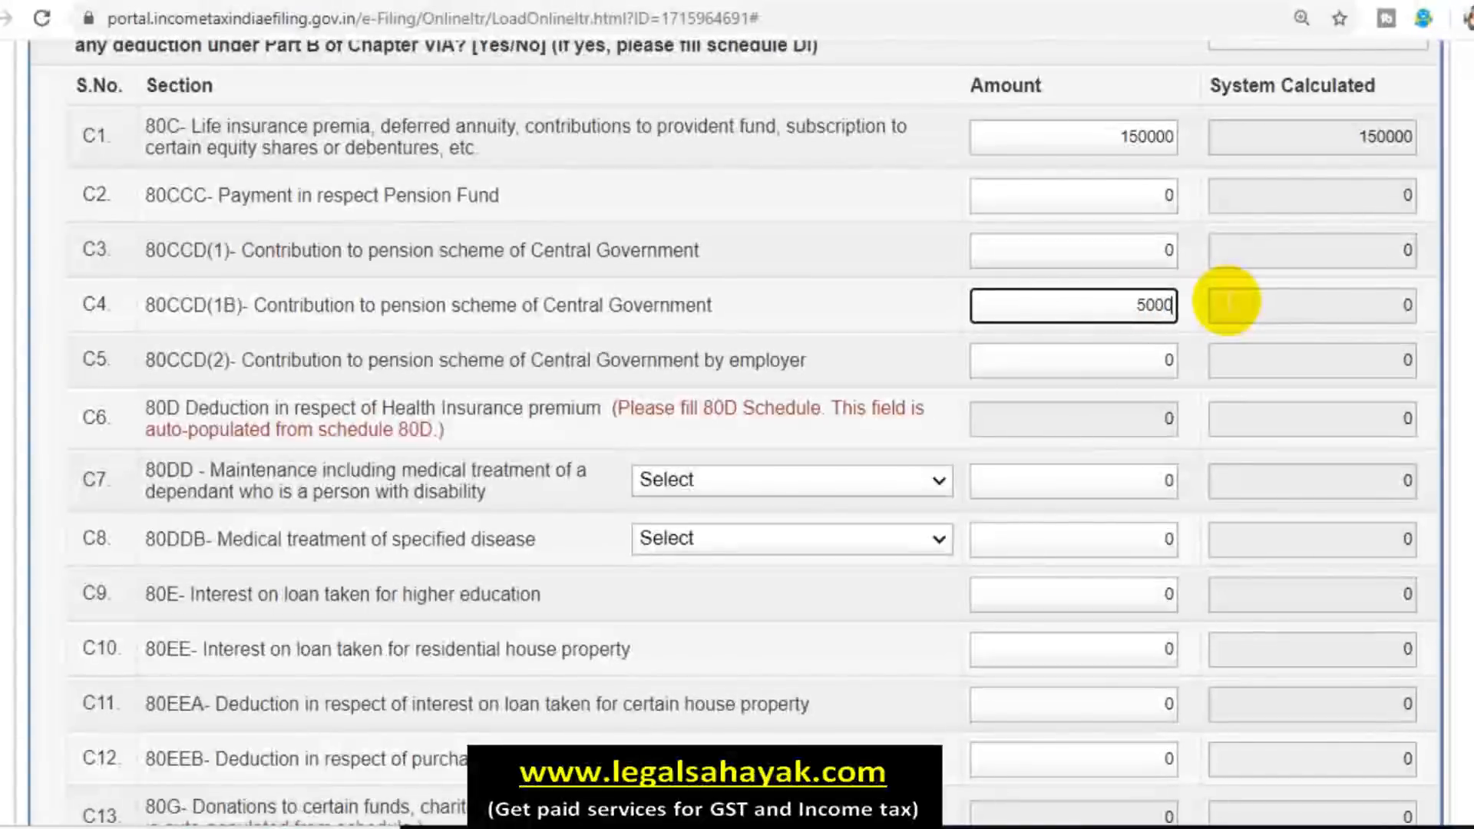
text(0)
click(950, 296)
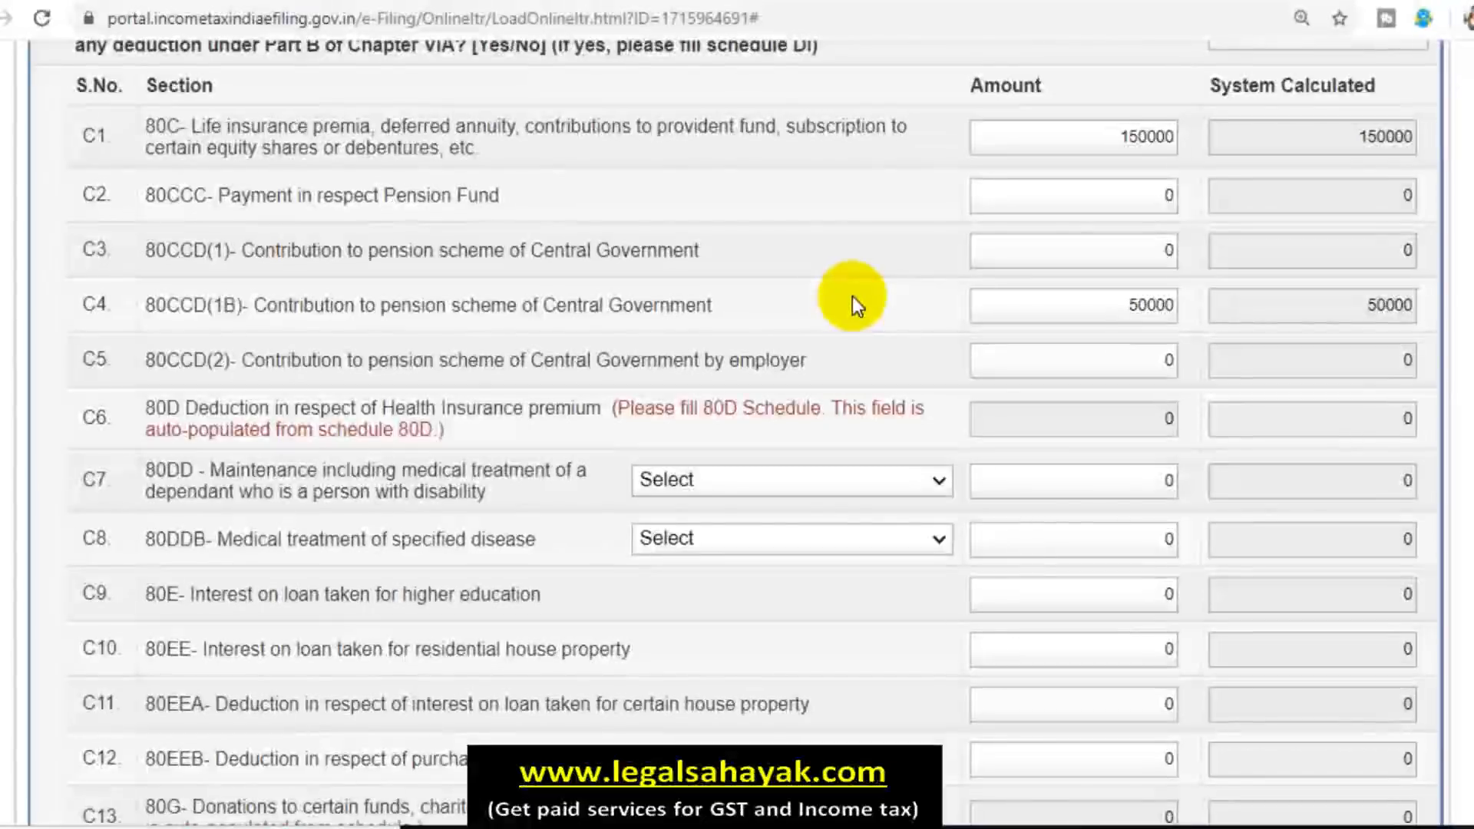
Open Schedule 80D to fill in the health insurance premium deduction that feeds row C6.
scroll(852, 297, down, 2)
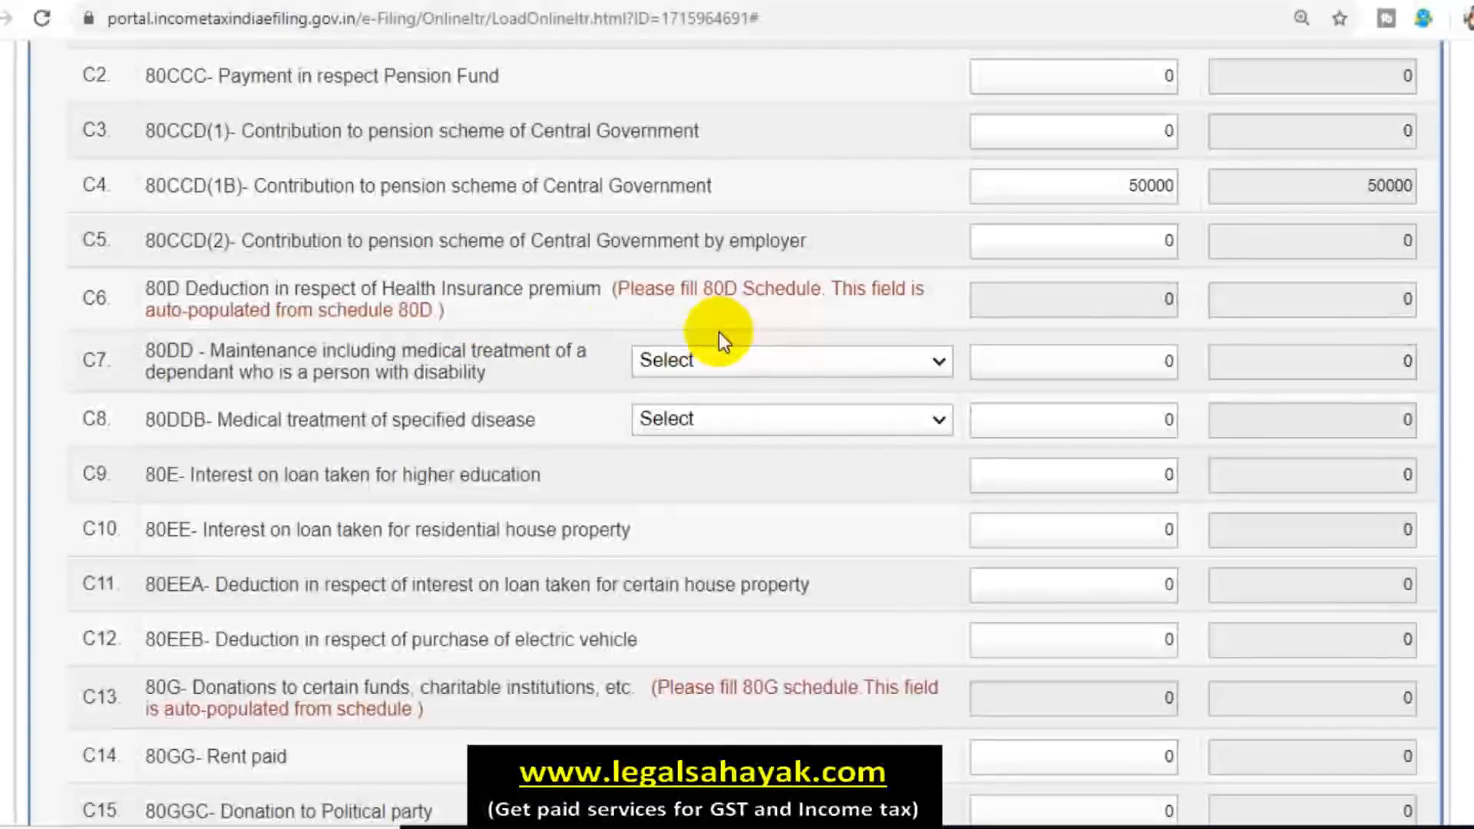
scroll(718, 331, up, 2)
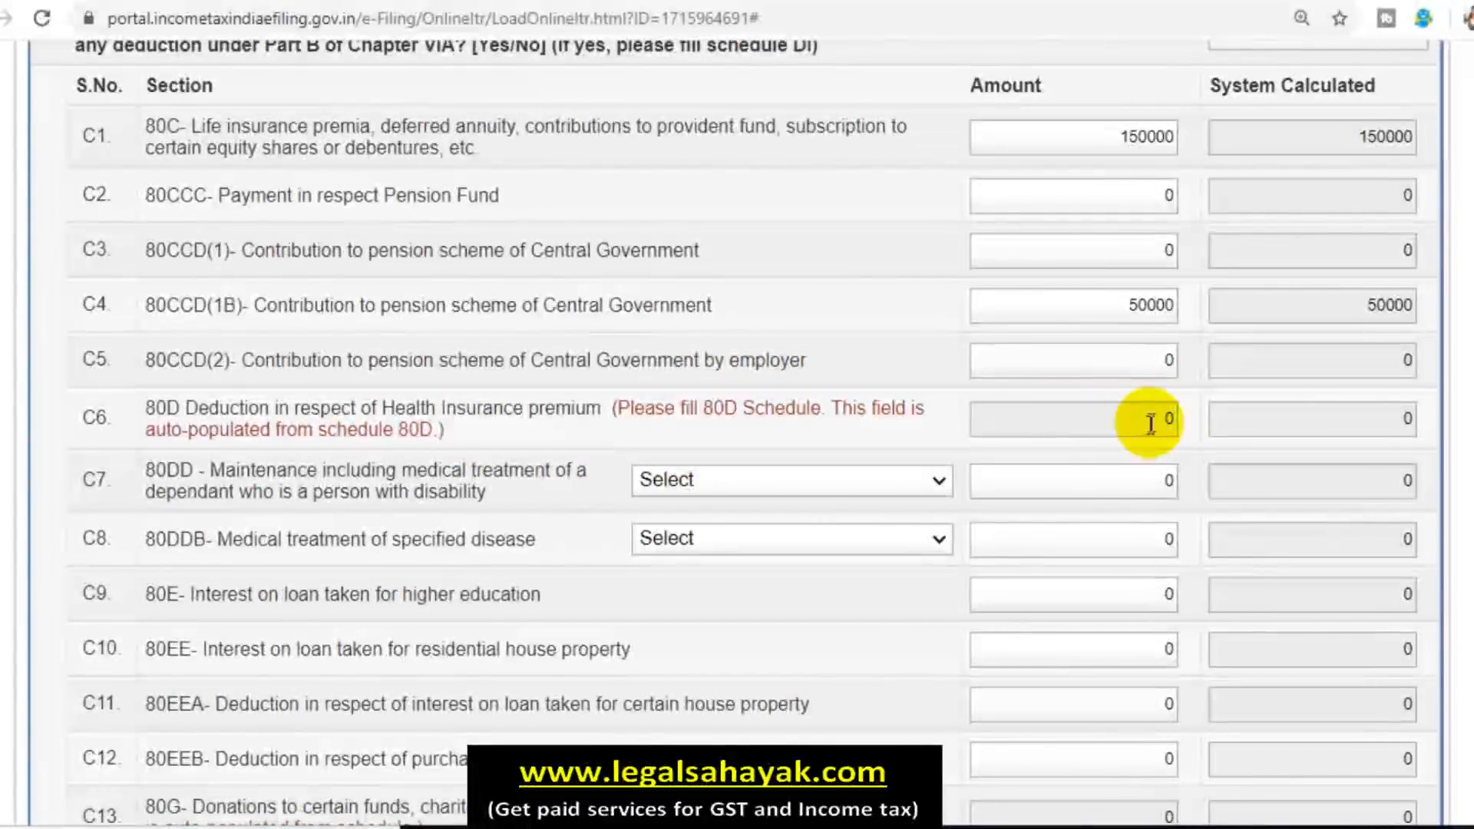
scroll(959, 419, up, 15)
scroll(957, 414, up, 7)
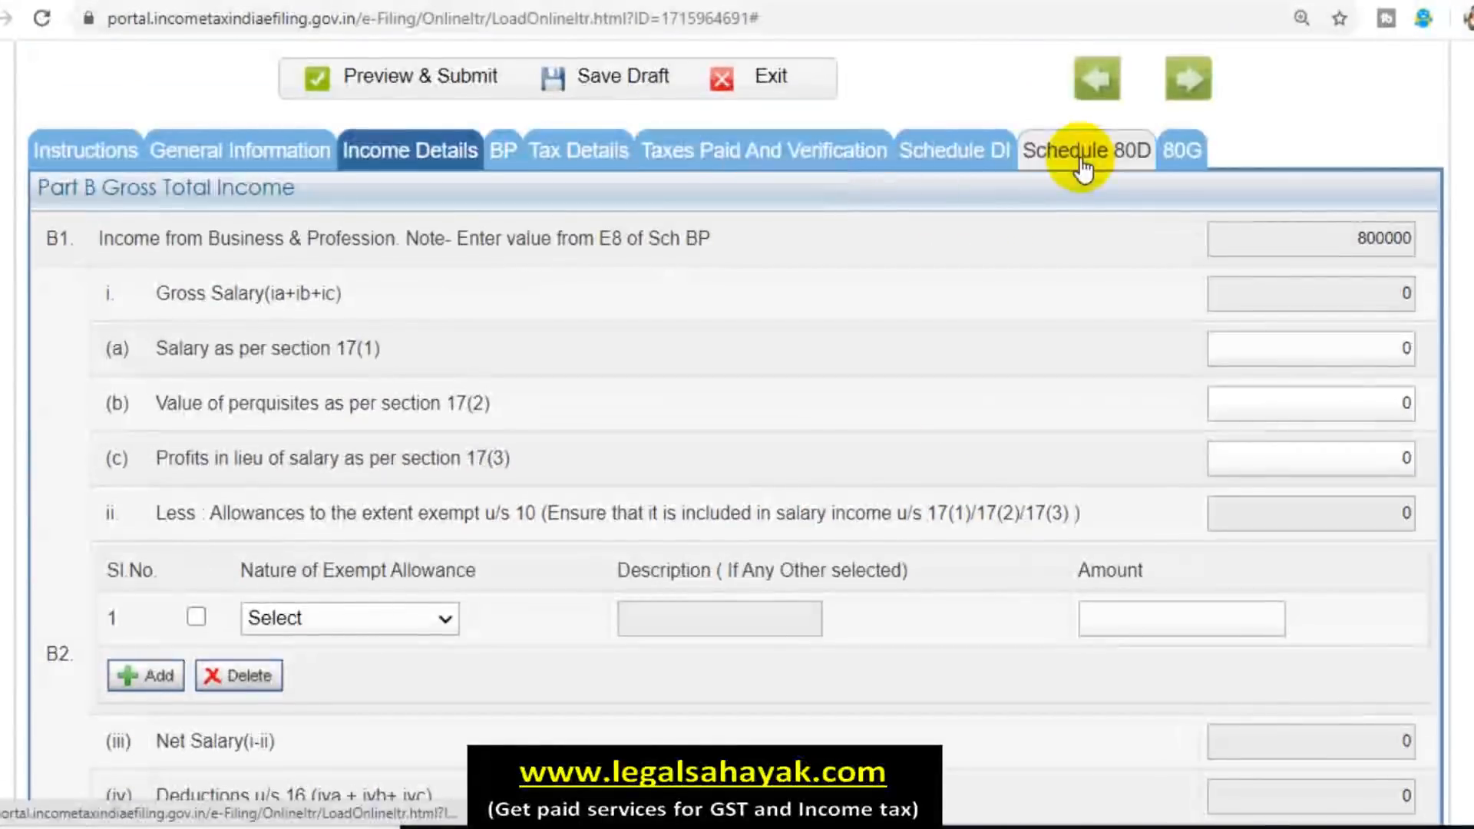
click(1082, 165)
scroll(583, 456, down, 8)
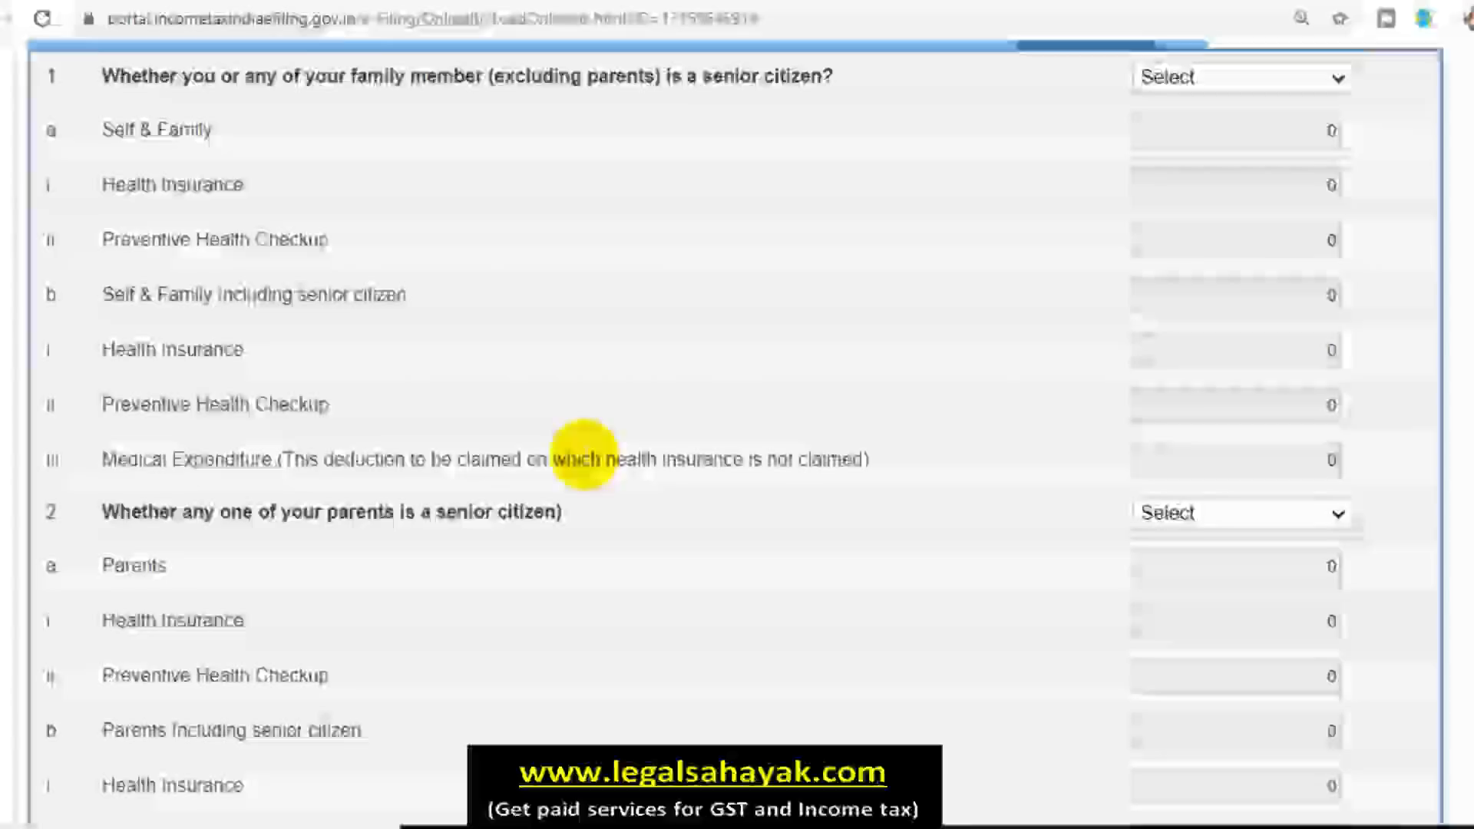
scroll(610, 347, up, 2)
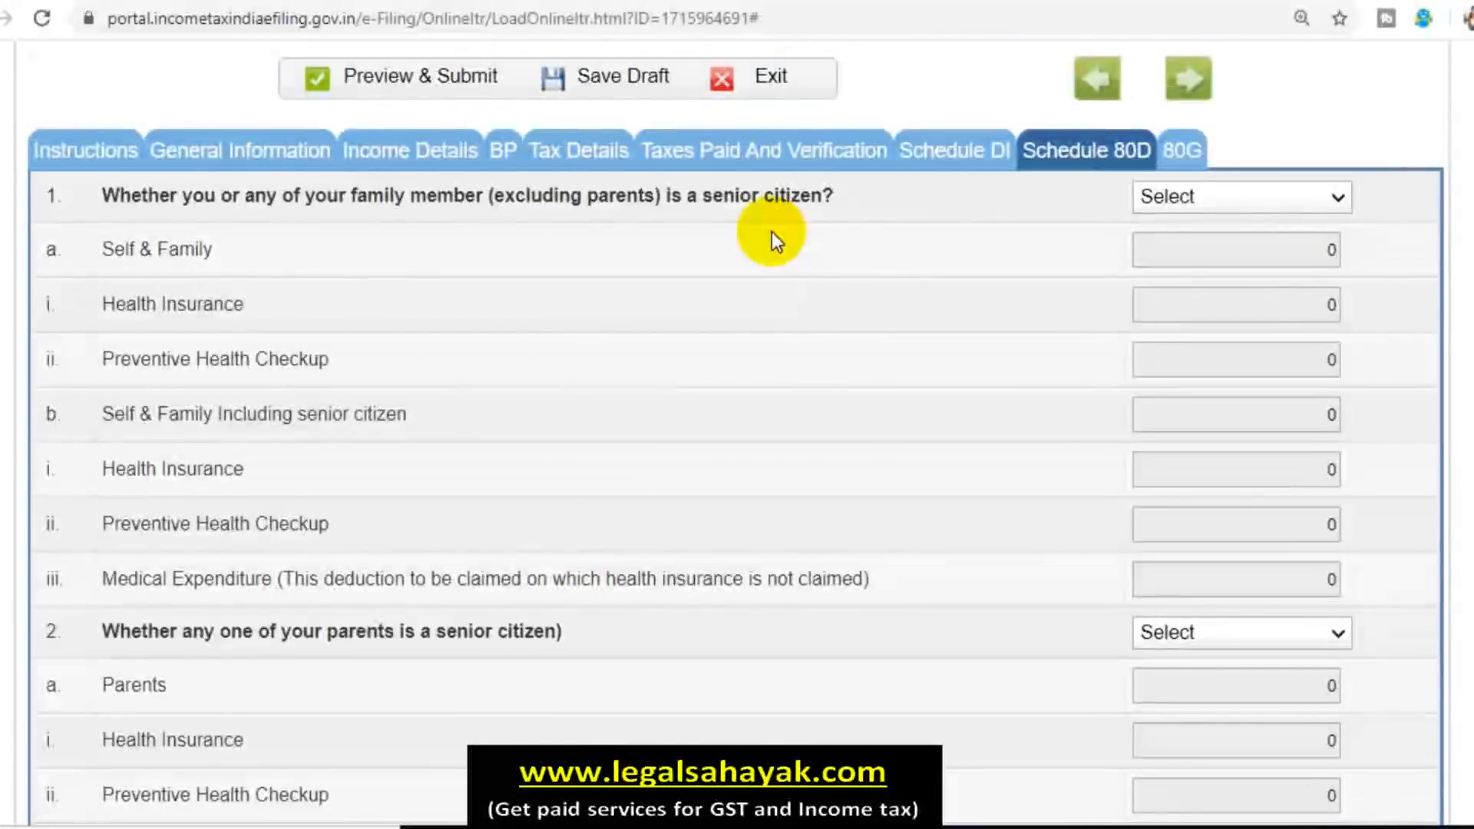
Try Yes as the answer to whether the taxpayer or a family member, excluding parents, is a senior citizen.
click(1200, 199)
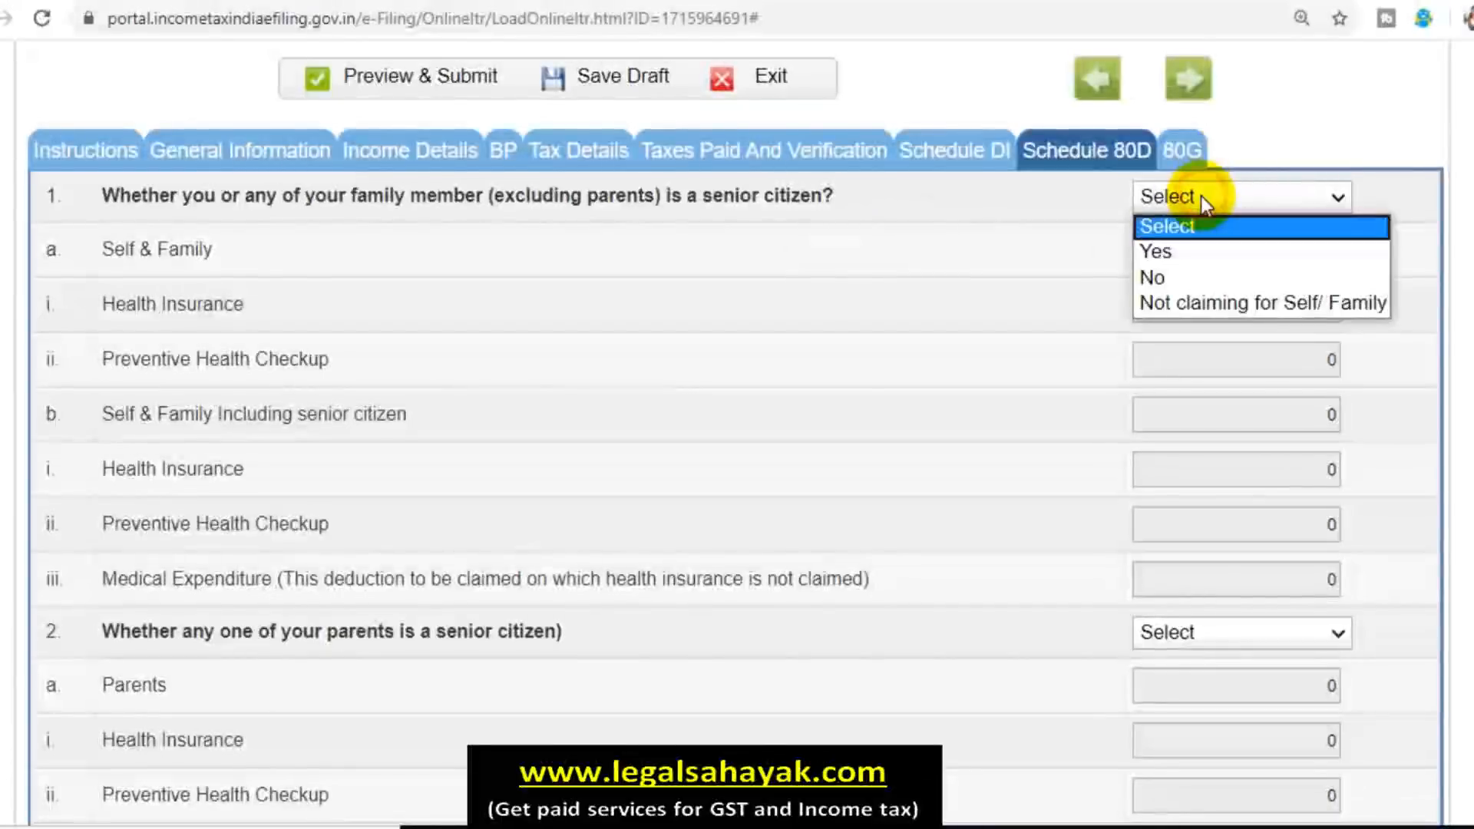
click(1194, 252)
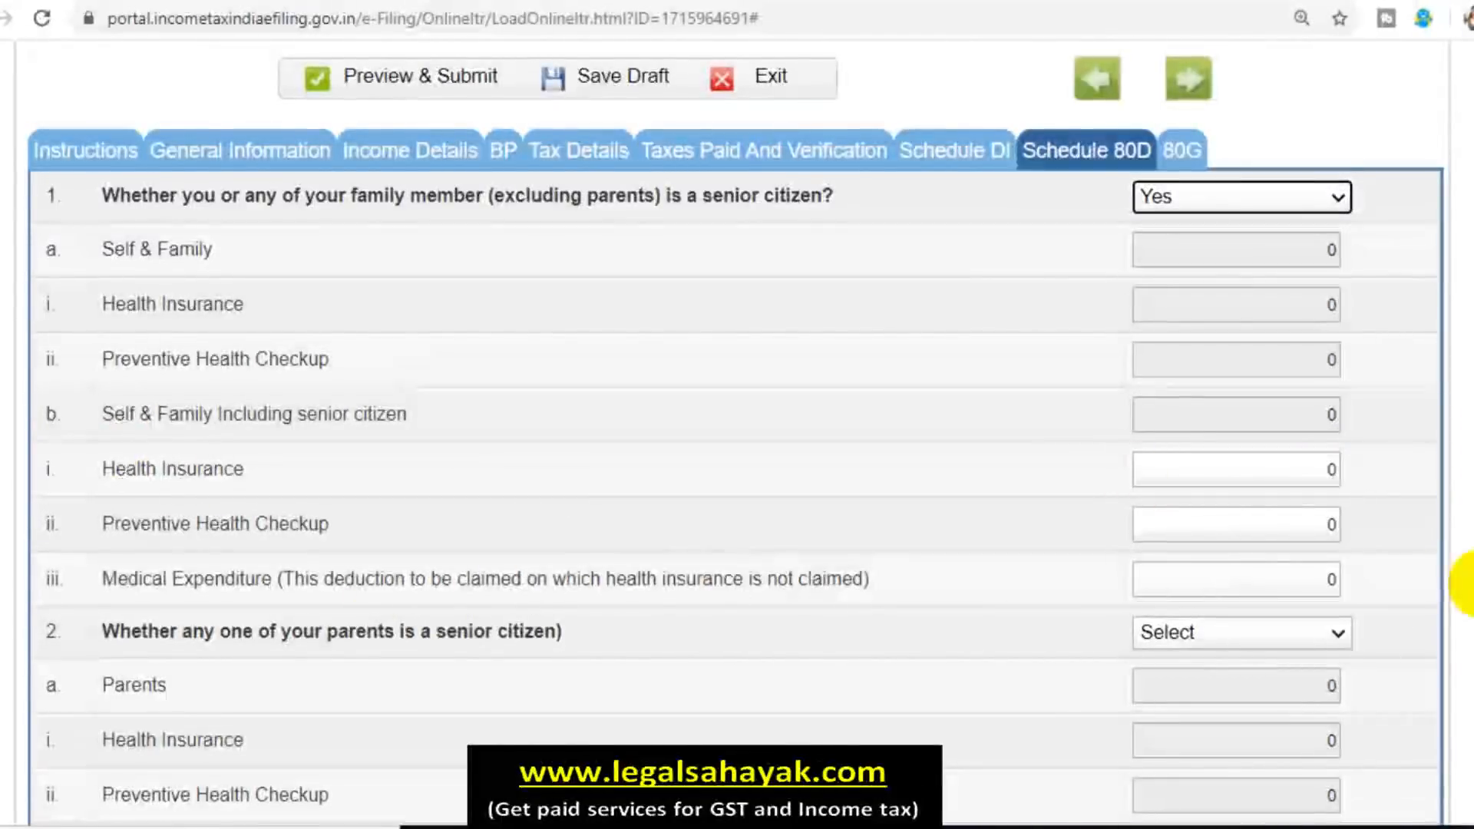
click(646, 571)
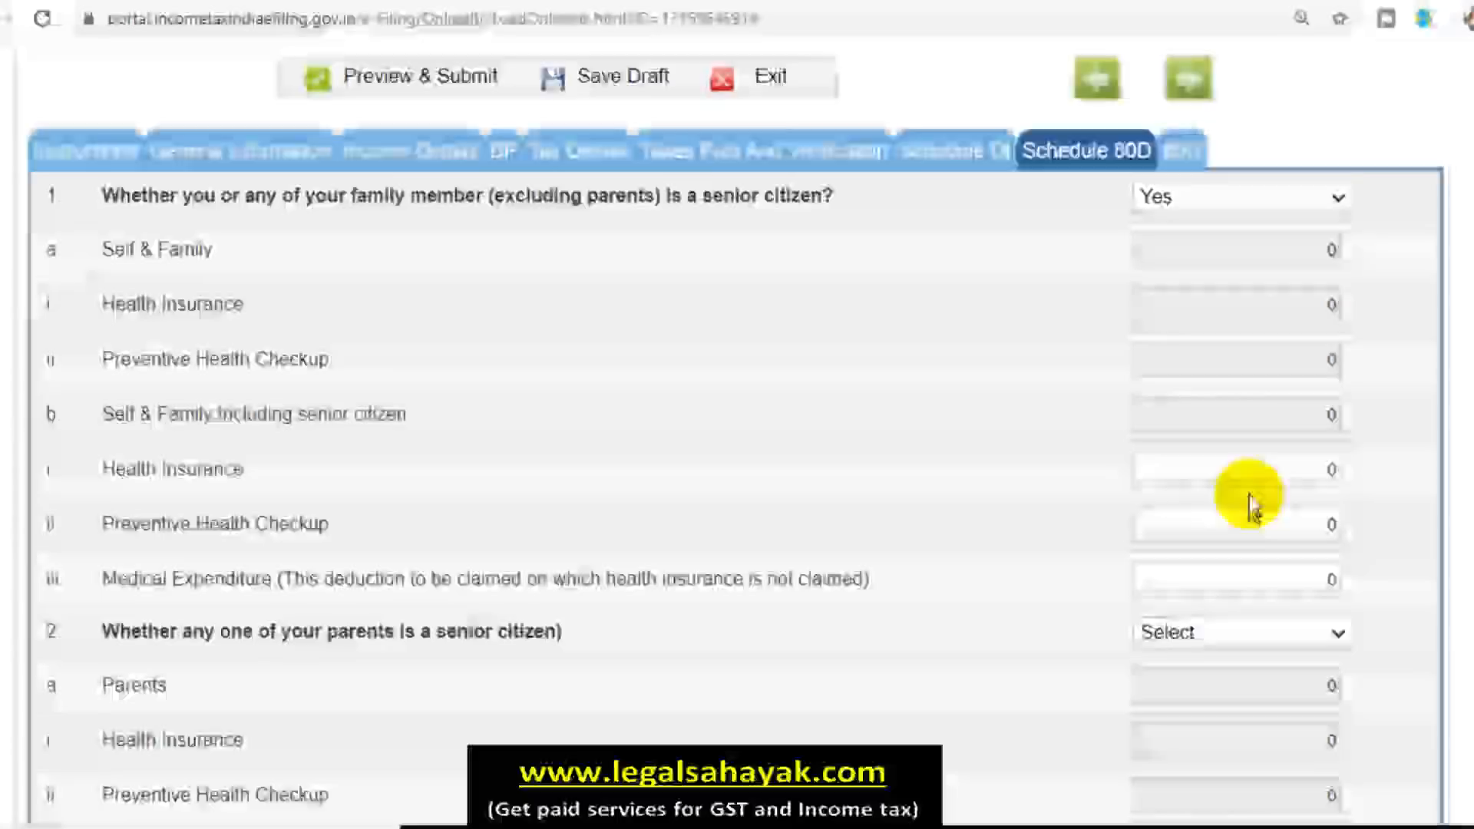
Answer No to the self and family senior citizen question and set the Self & Family health insurance amount to 15870.
click(1241, 199)
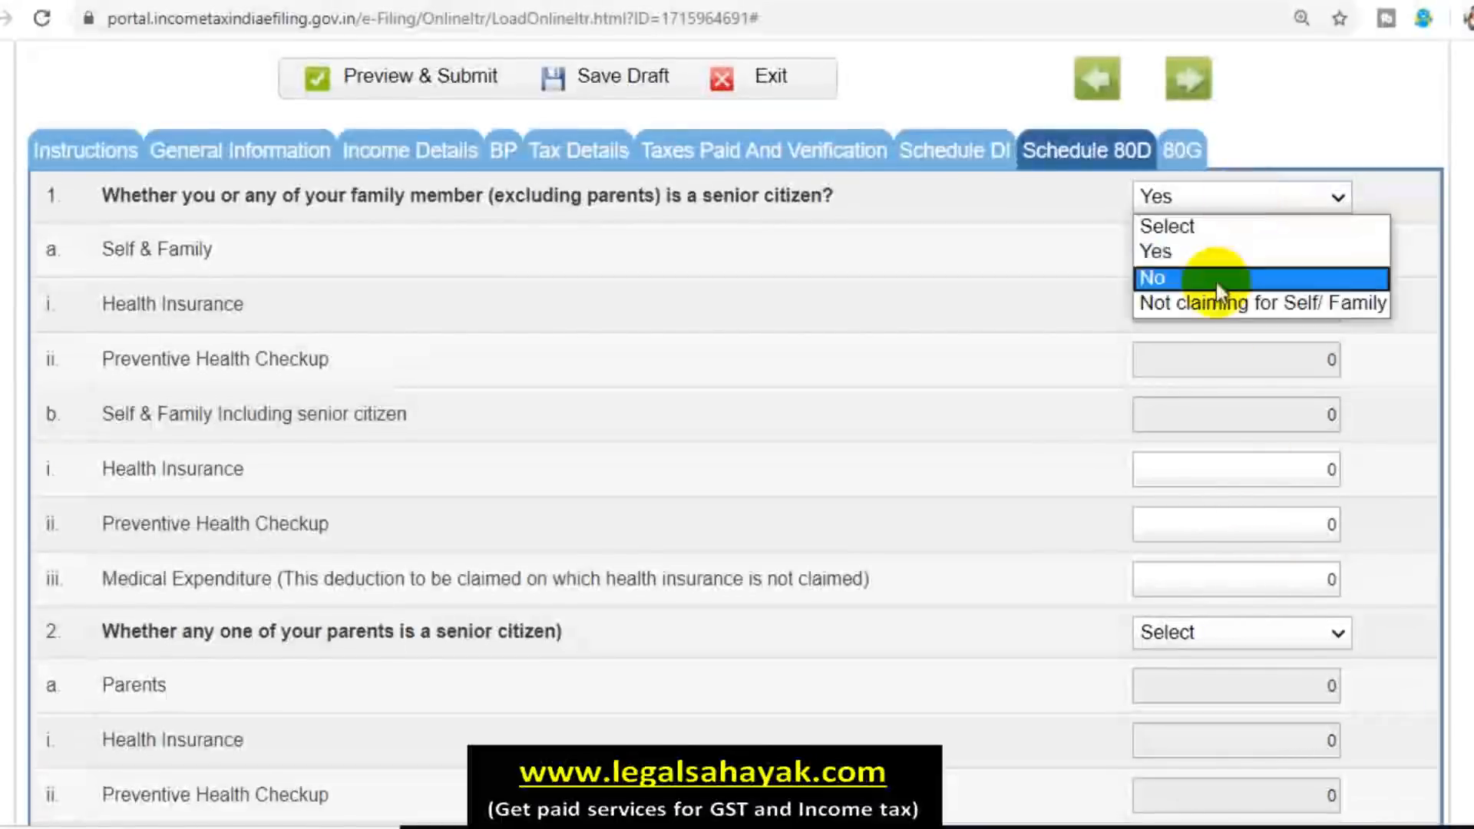
click(1167, 278)
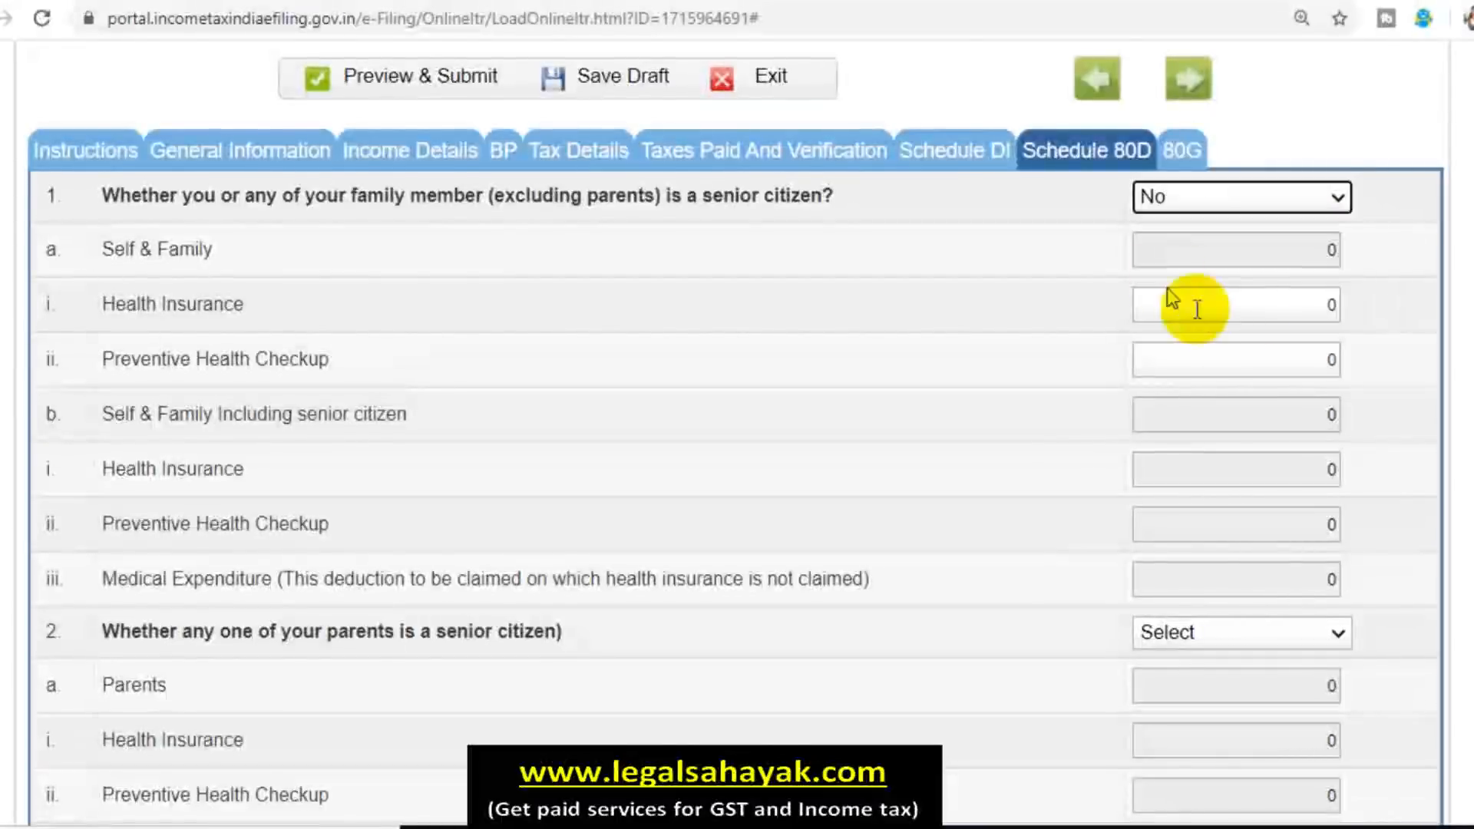
click(1266, 307)
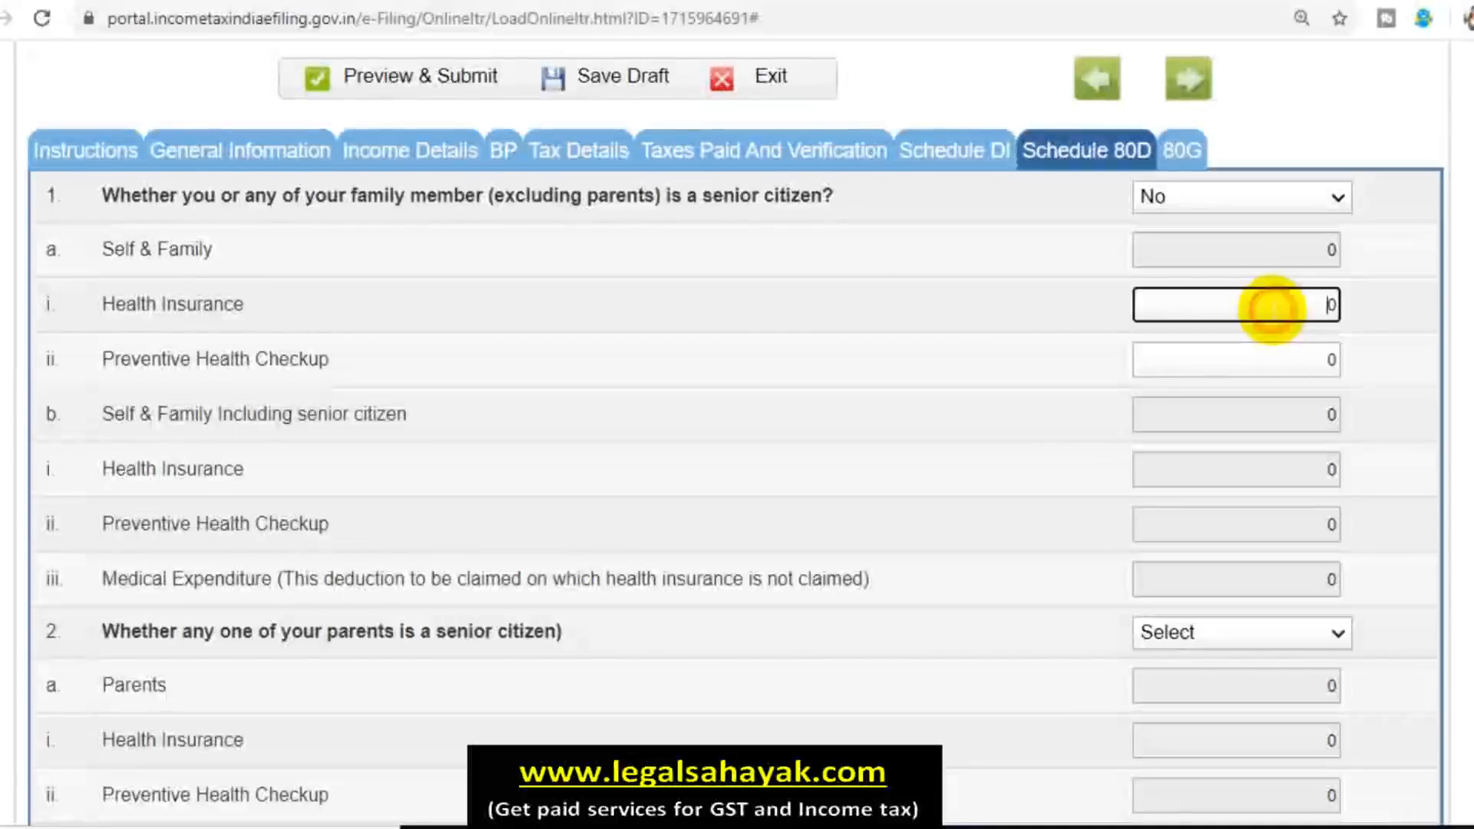
click(1305, 358)
double_click(1286, 307)
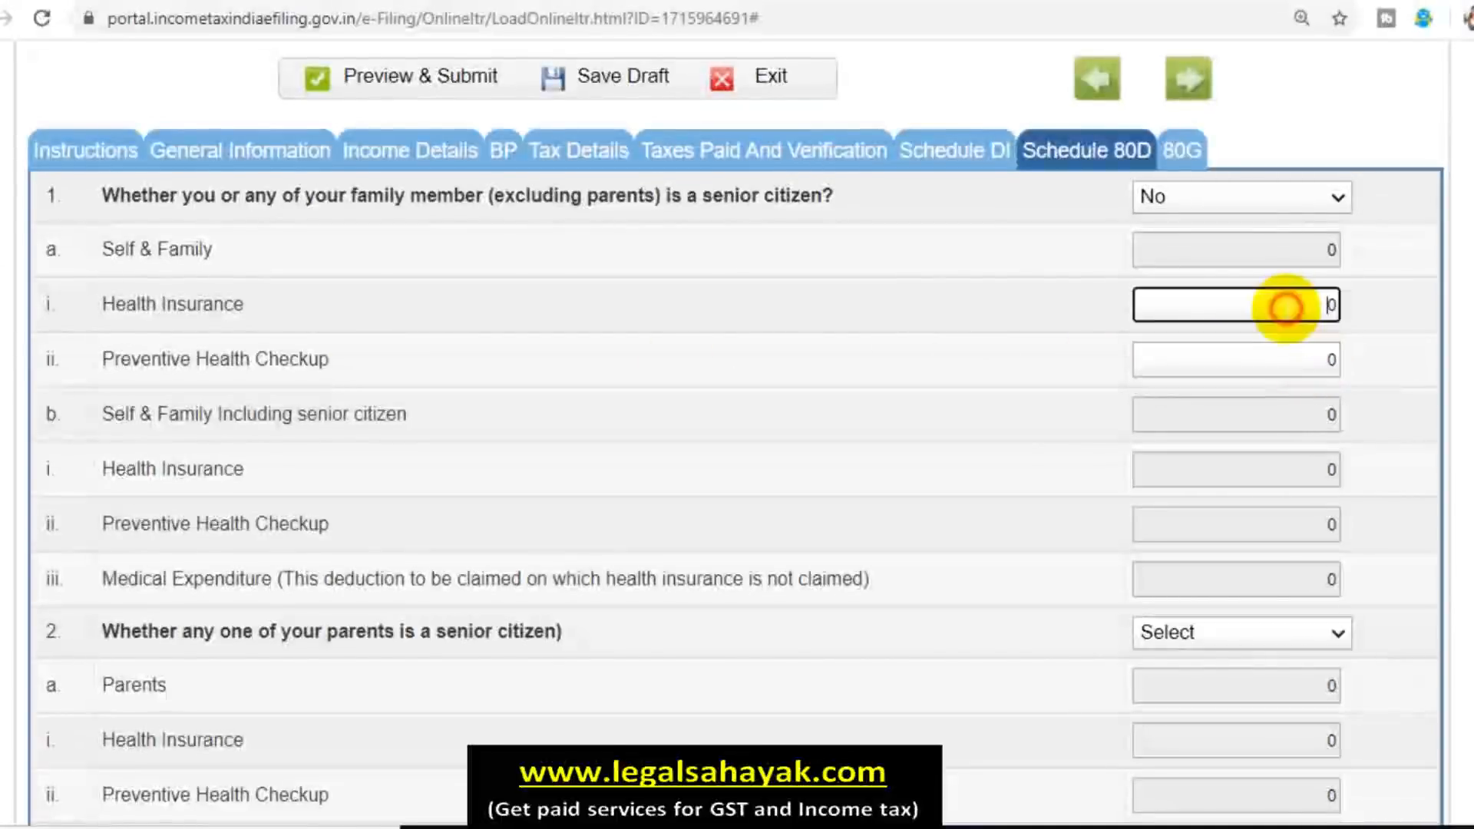
text(1587)
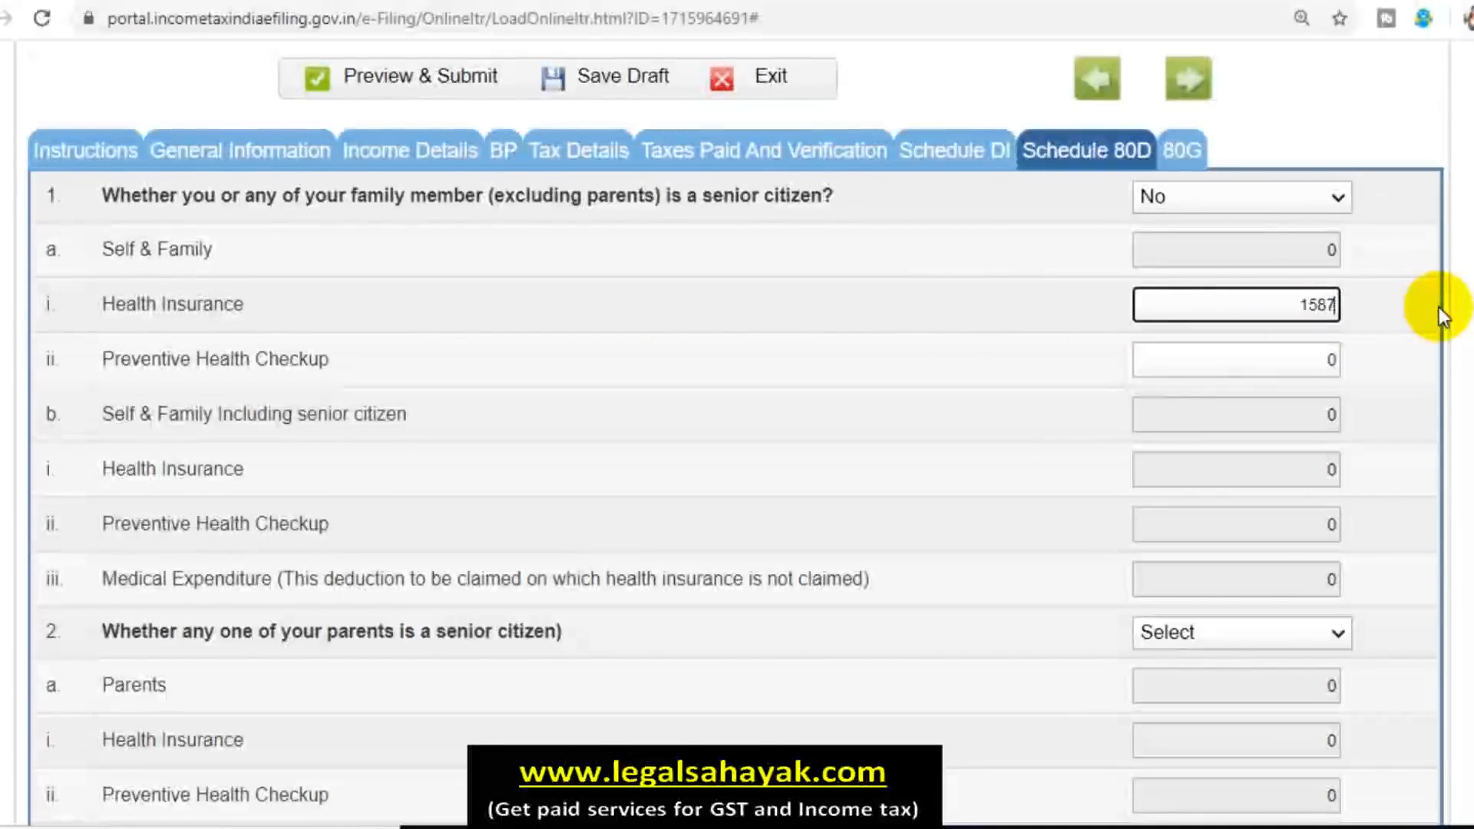
Set the Self & Family preventive health checkup amount to 5000, dismiss the save reminder and keep the senior citizen answer at No.
double_click(1304, 361)
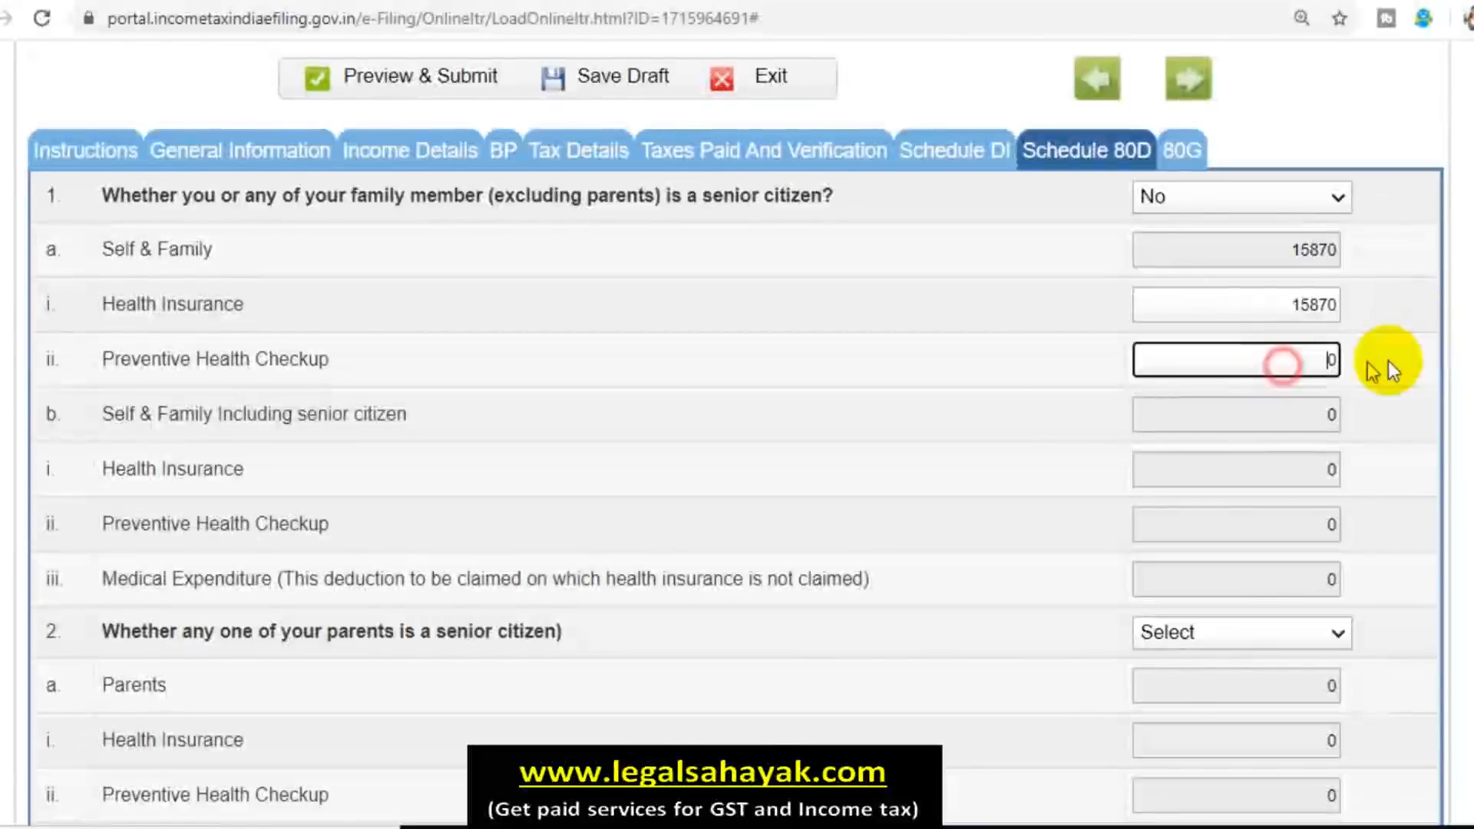
text(5000)
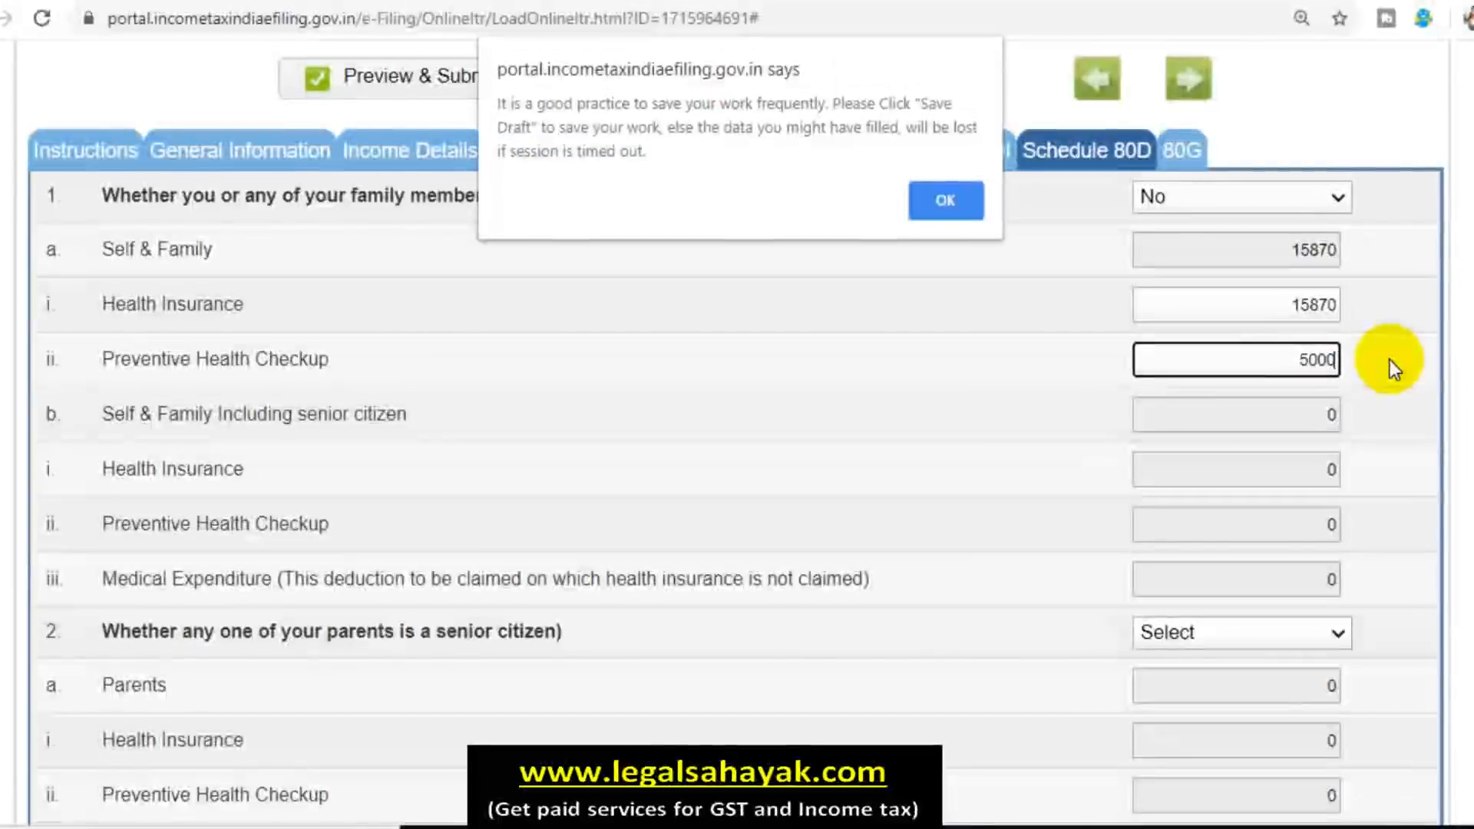
click(1389, 359)
click(959, 201)
click(634, 102)
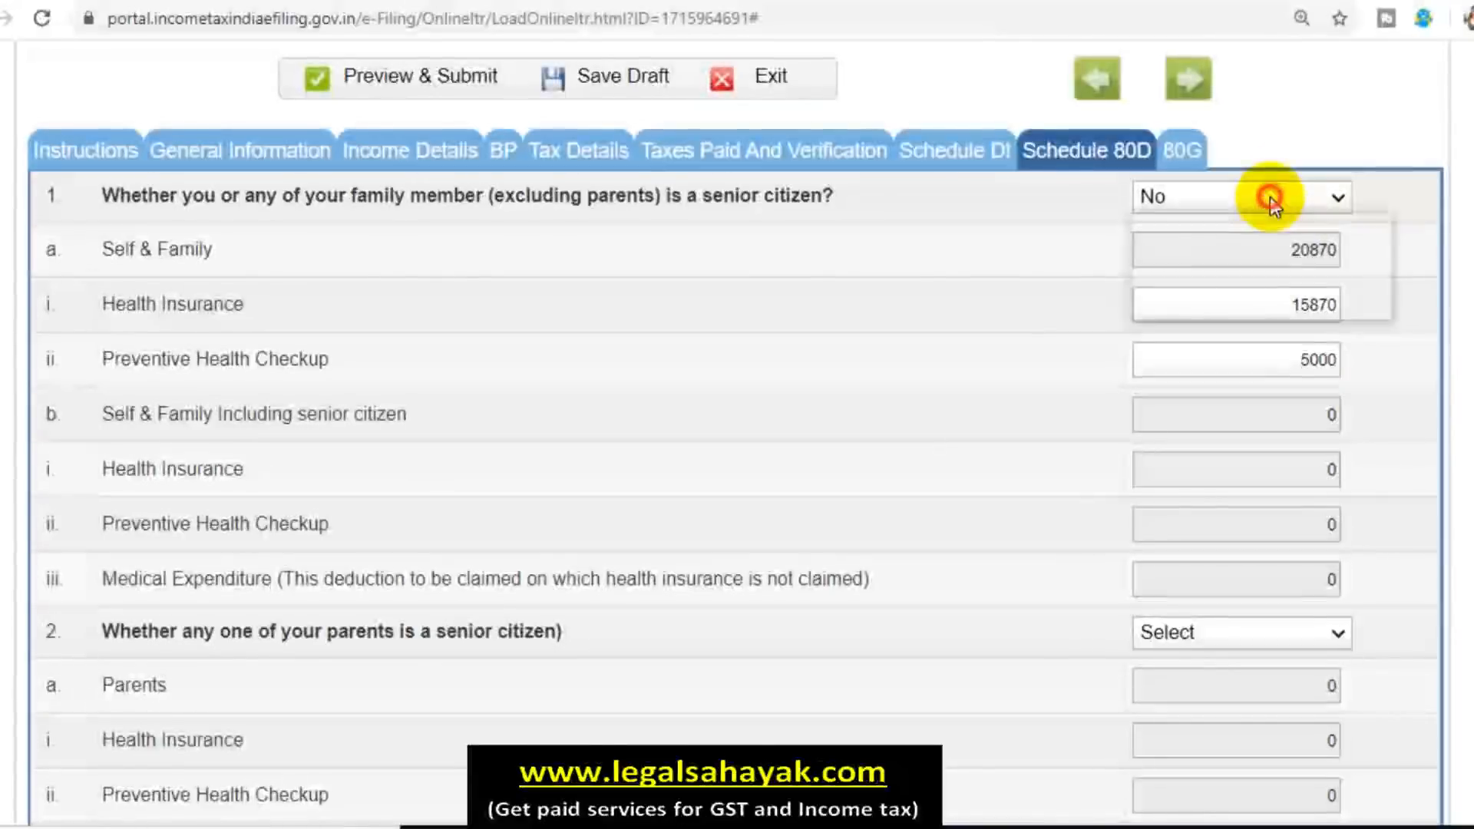
click(1266, 209)
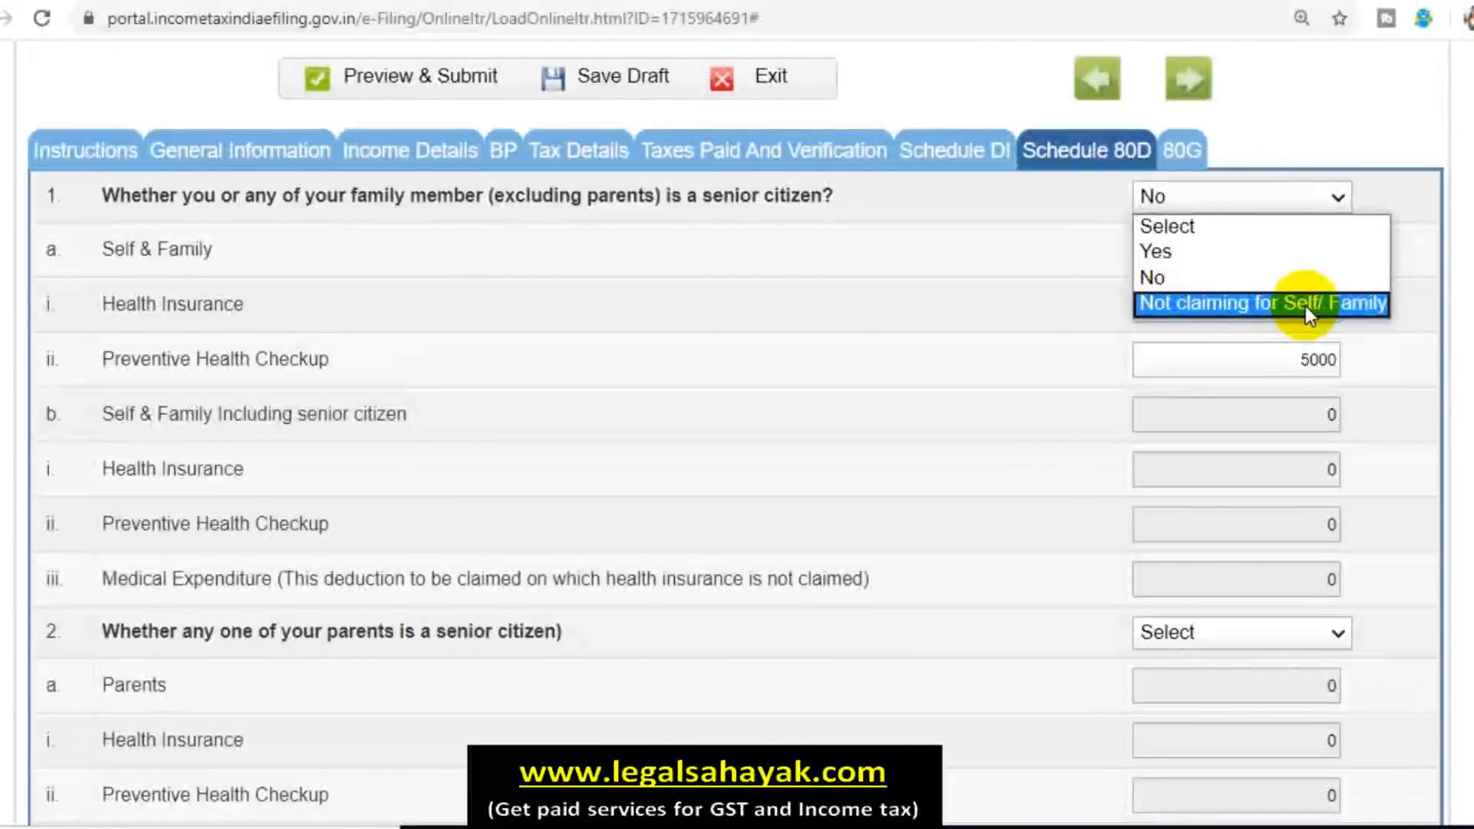
click(965, 327)
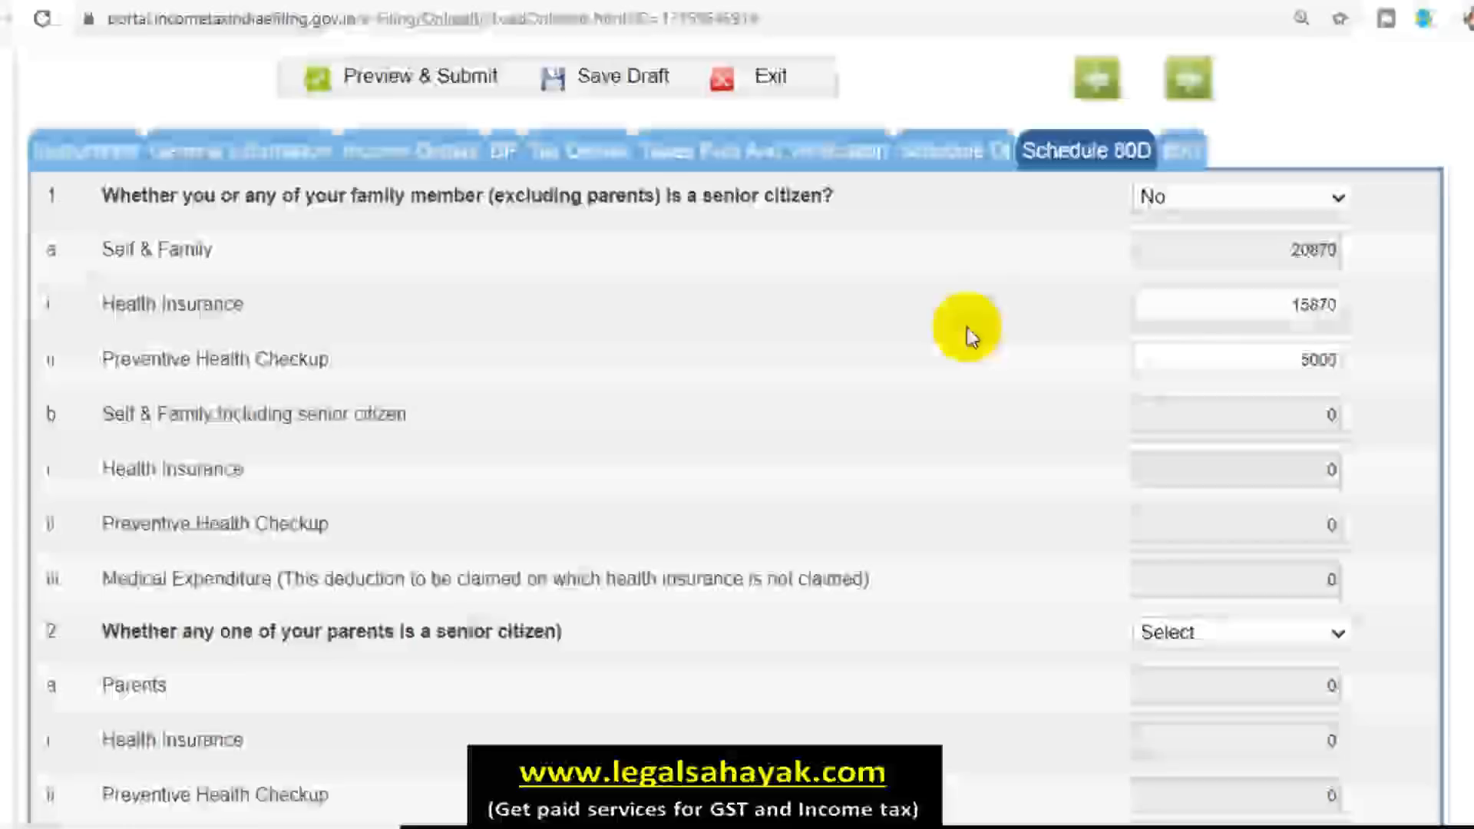
Try Yes and then No as the answer to whether any one of the parents is a senior citizen.
scroll(965, 327, down, 5)
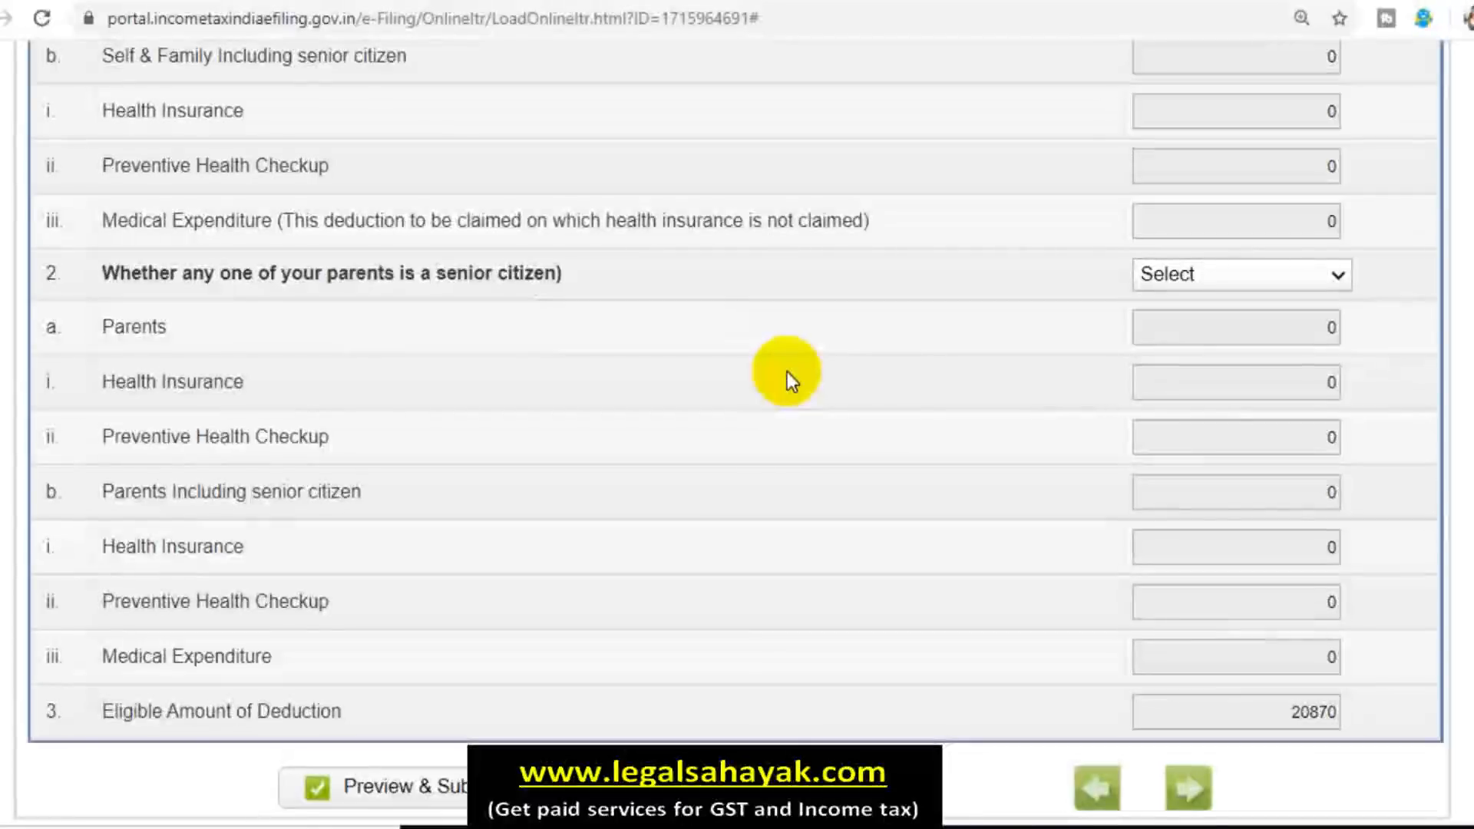
click(1217, 274)
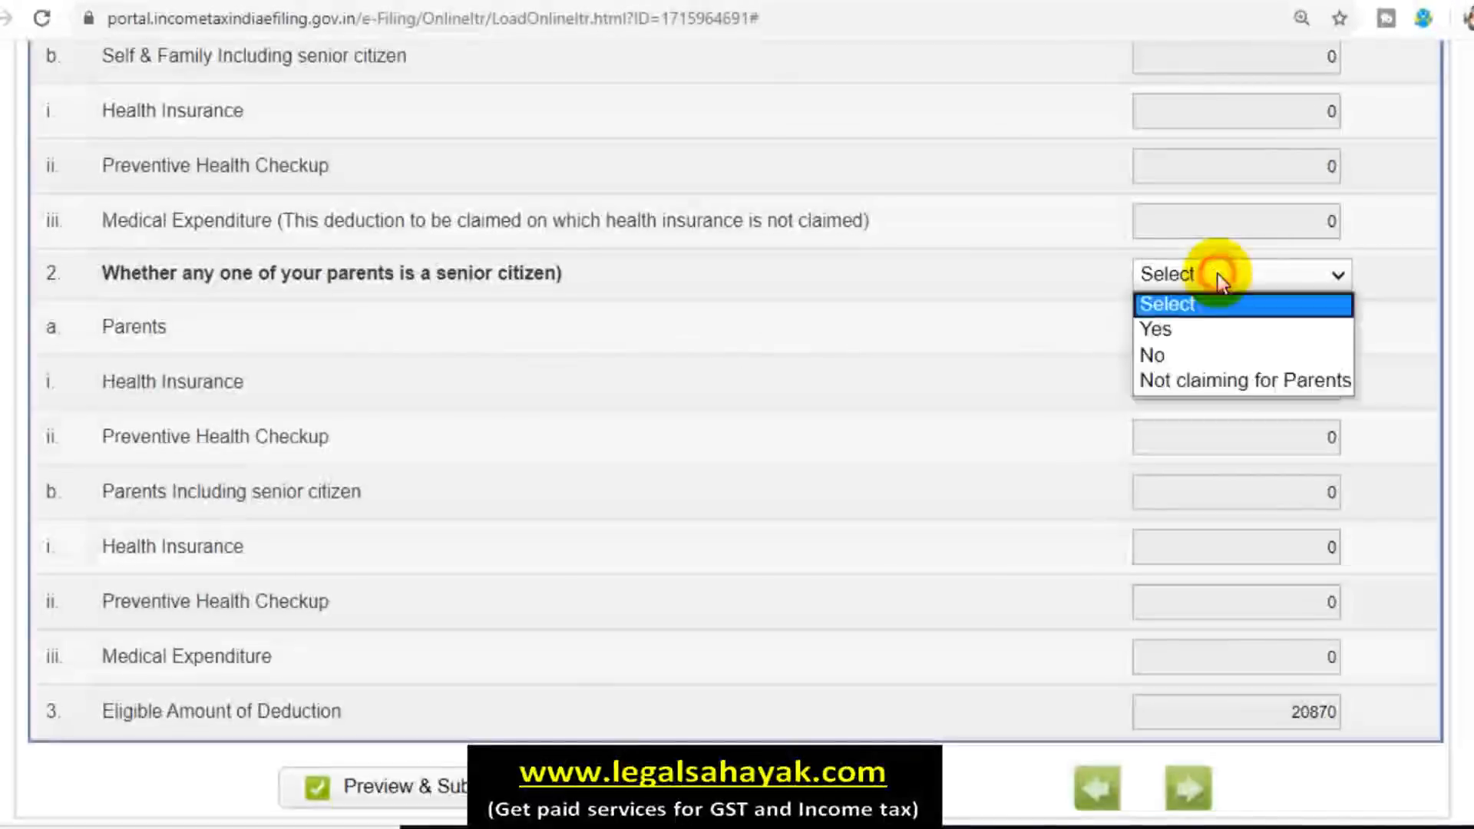
click(1213, 329)
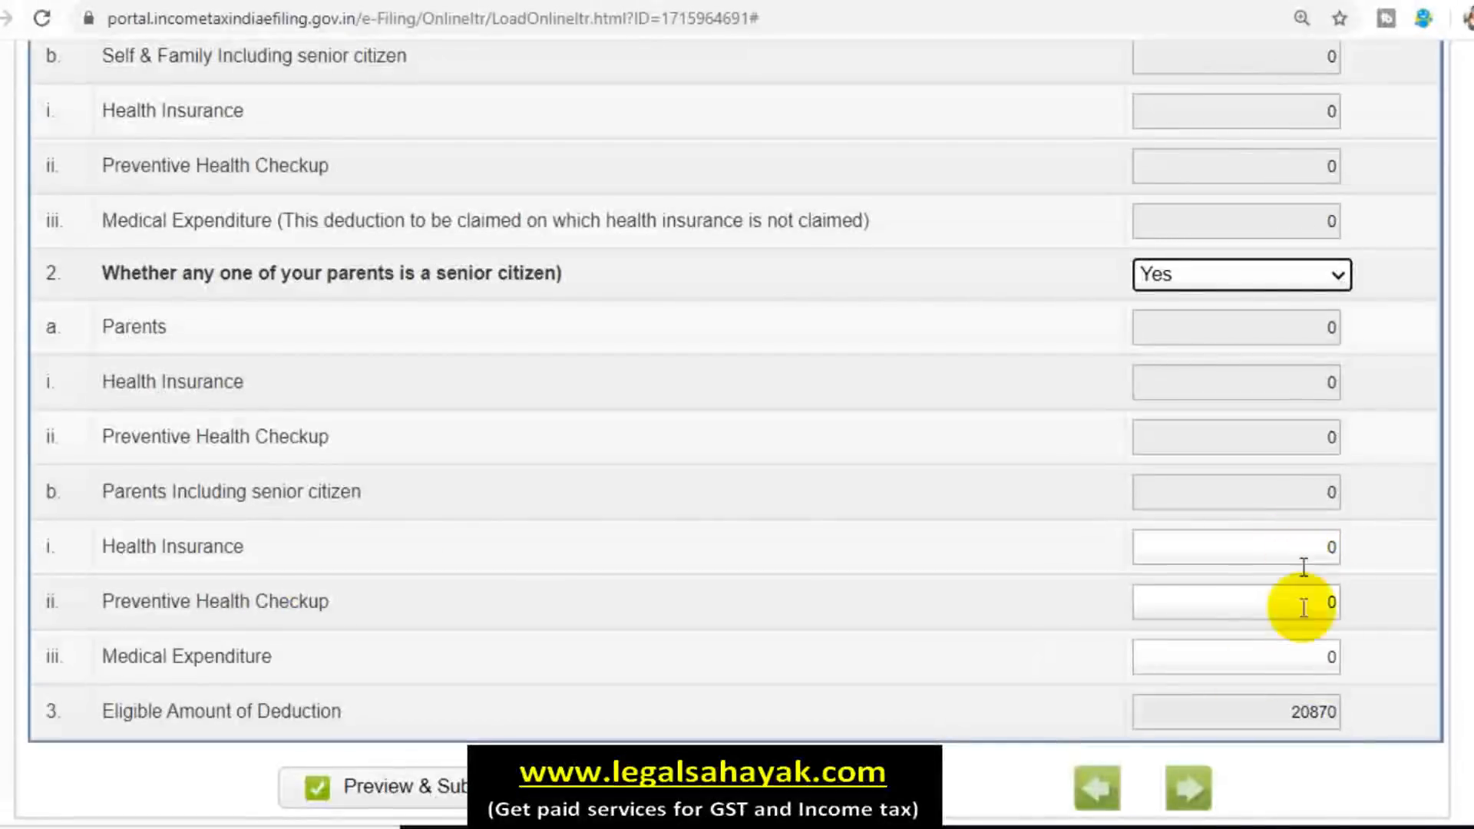
click(1265, 266)
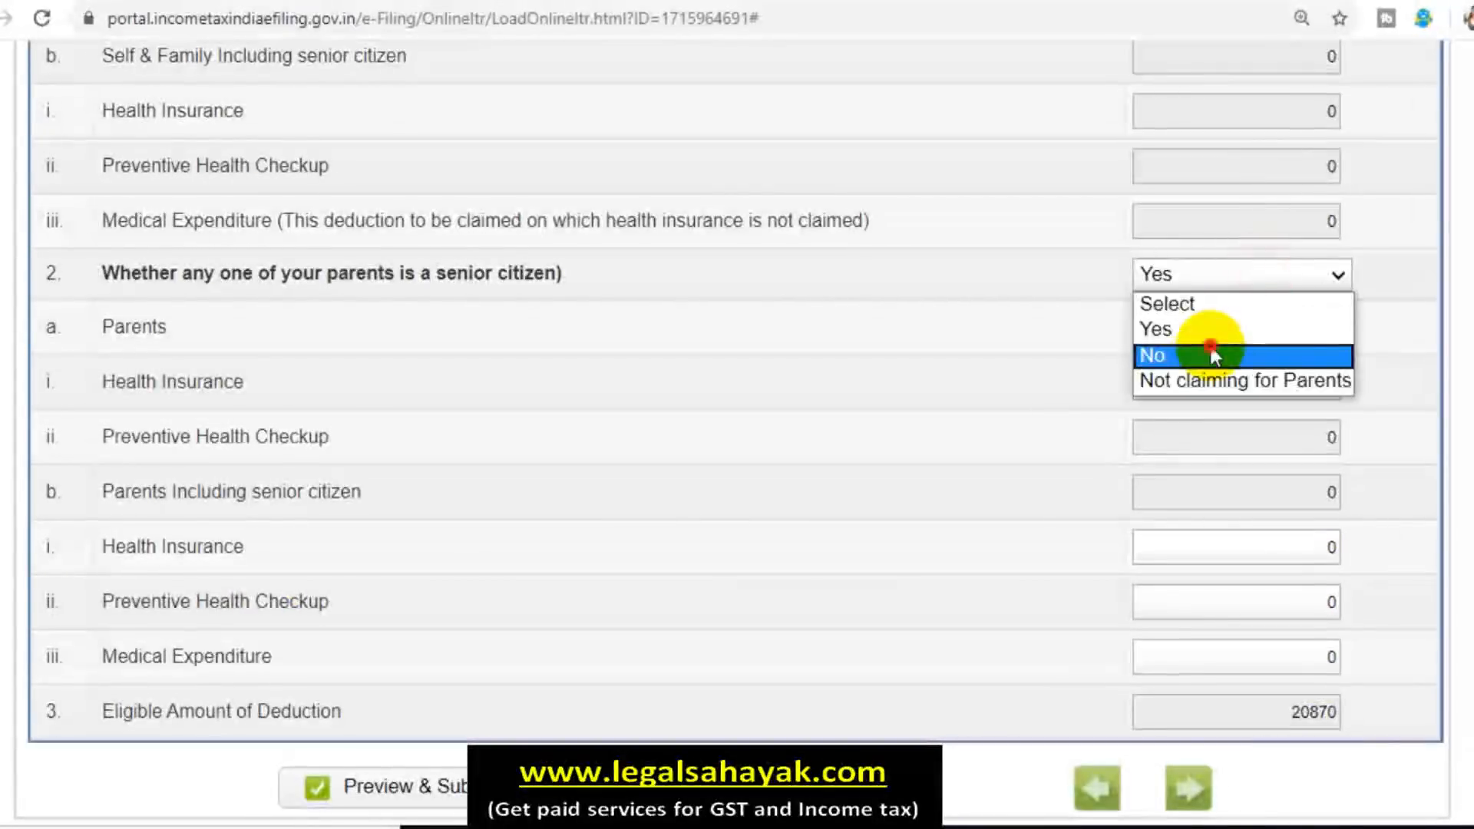
click(1213, 355)
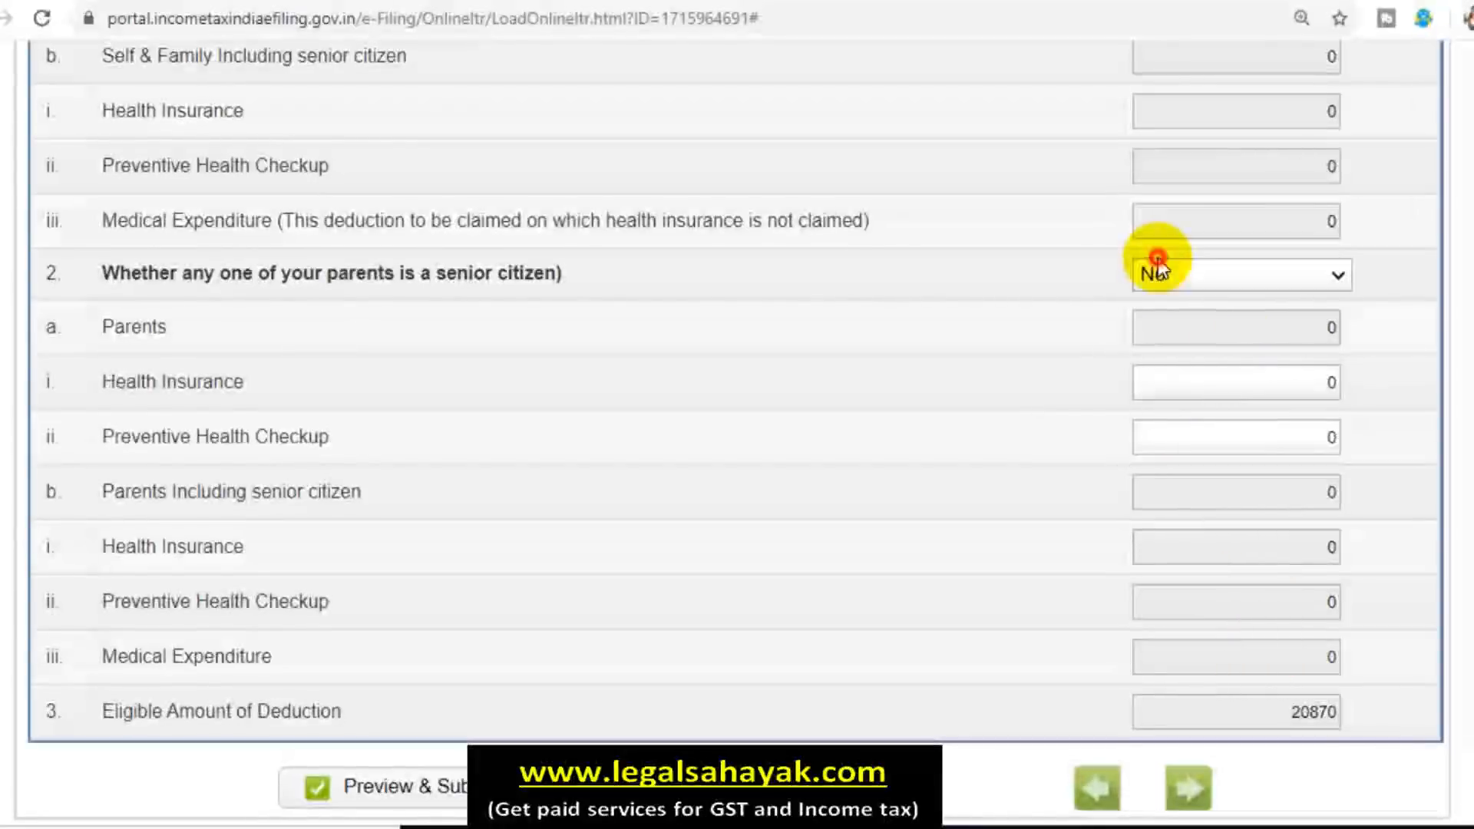
Answer the parents' senior citizen question with Not claiming for Parents.
click(1218, 279)
click(1221, 382)
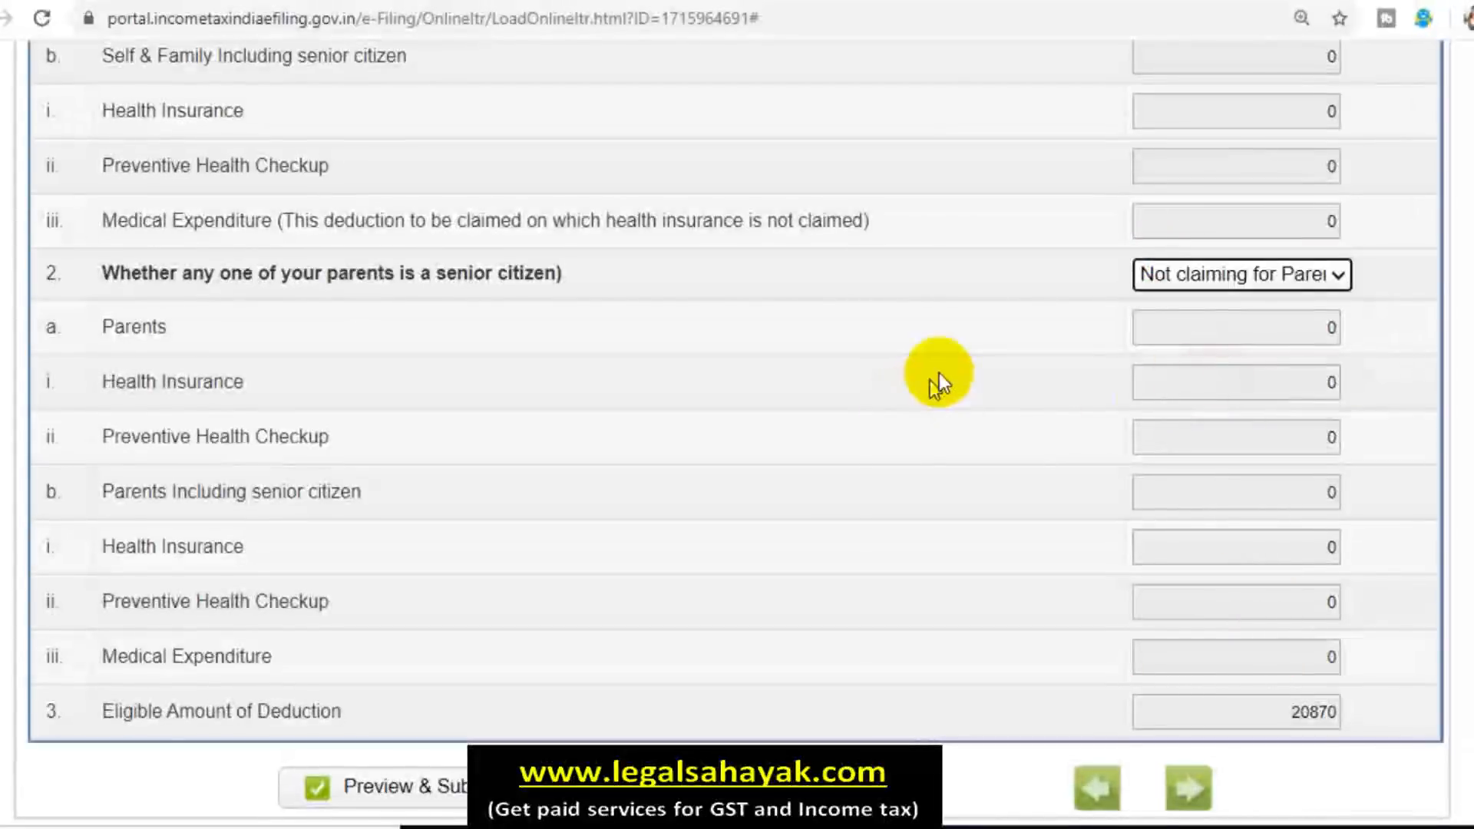
scroll(939, 376, up, 5)
scroll(940, 376, up, 2)
scroll(998, 384, down, 3)
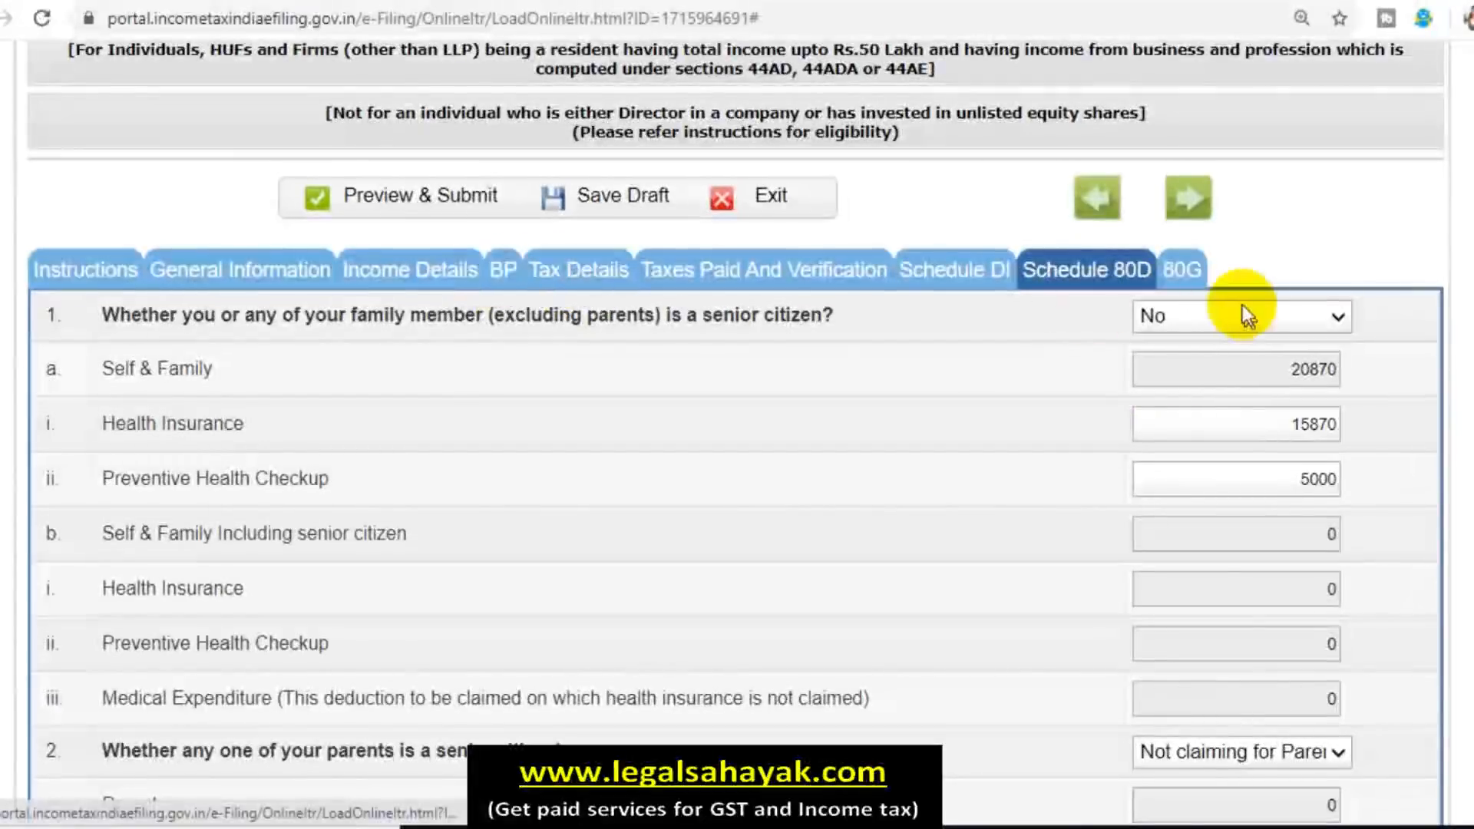
Return to the Income Details and check the 80D deduction in row C6 and the 80DD and 80DDB category options.
click(437, 277)
scroll(831, 569, down, 20)
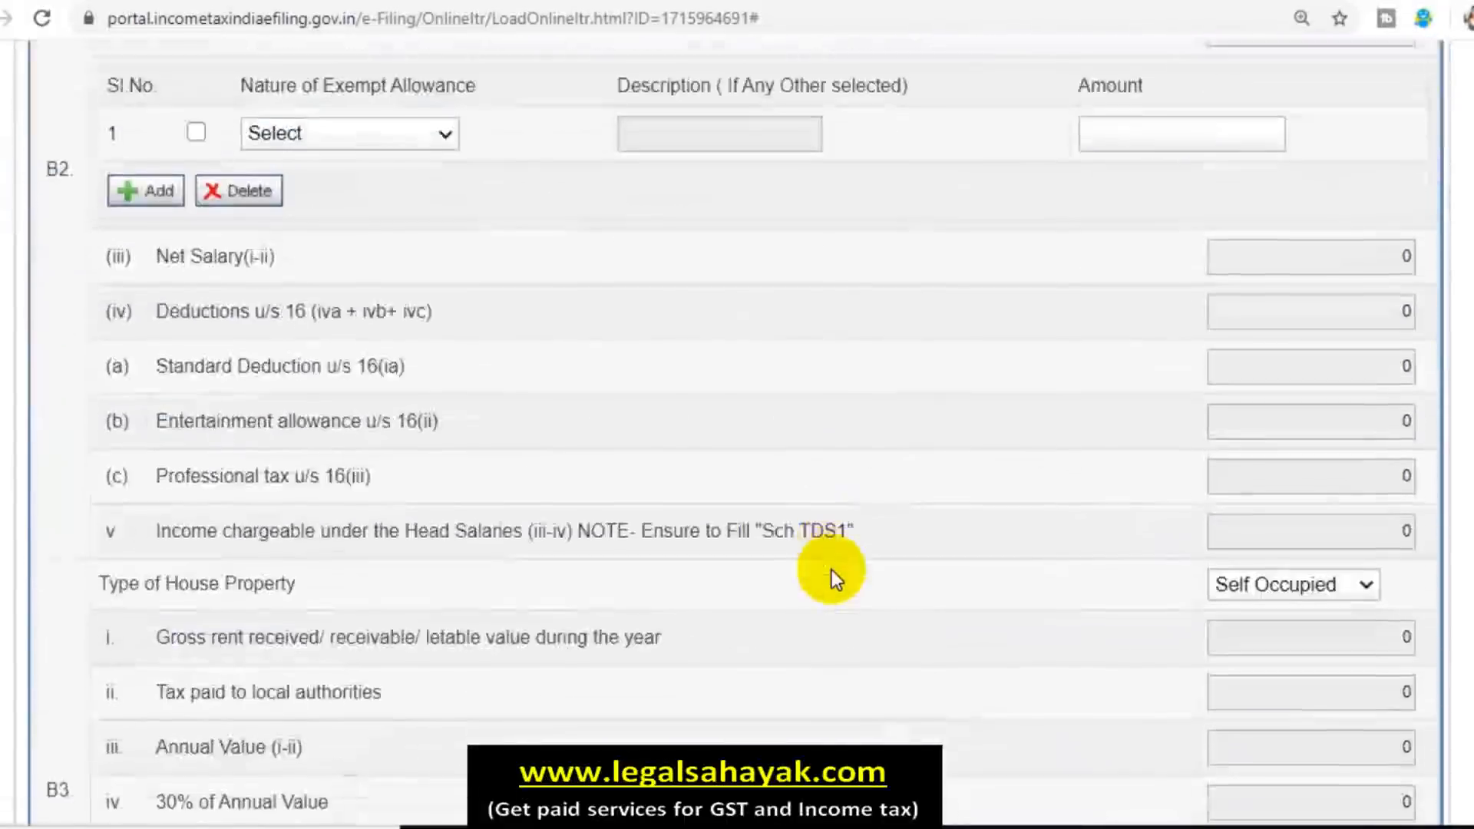
scroll(261, 269, up, 2)
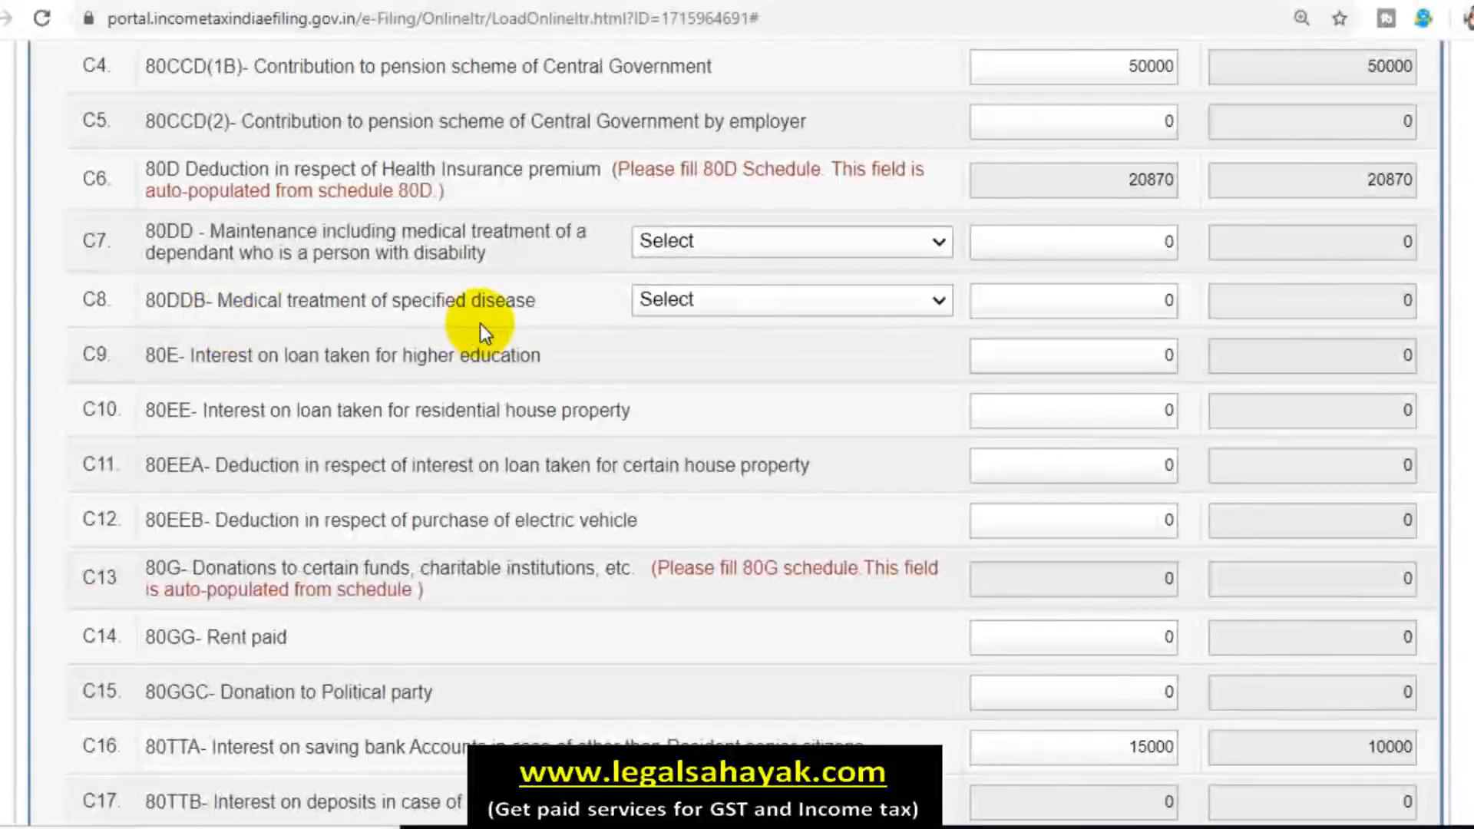
scroll(529, 327, down, 2)
click(832, 182)
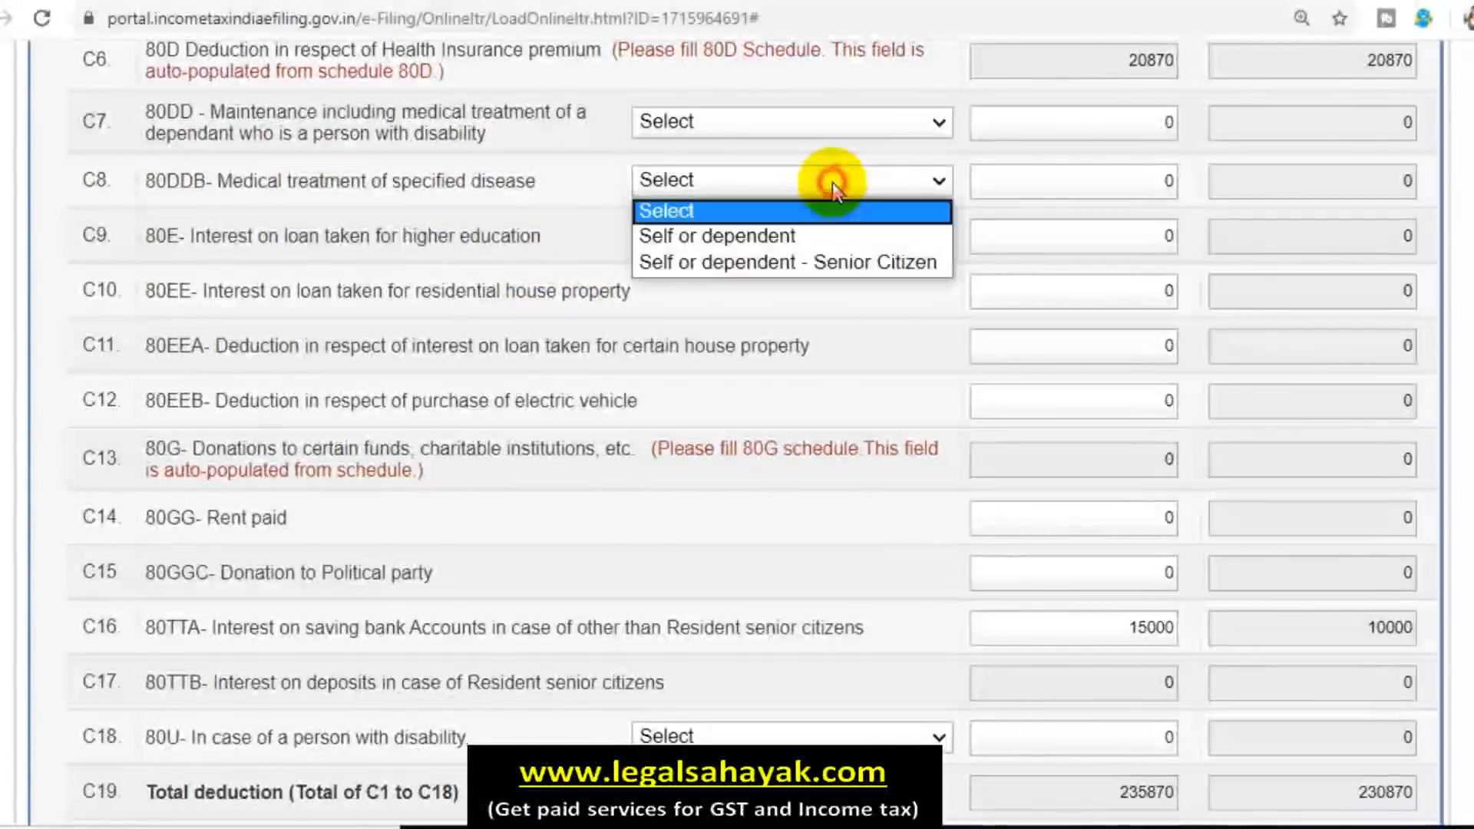
click(840, 125)
click(1098, 125)
click(751, 289)
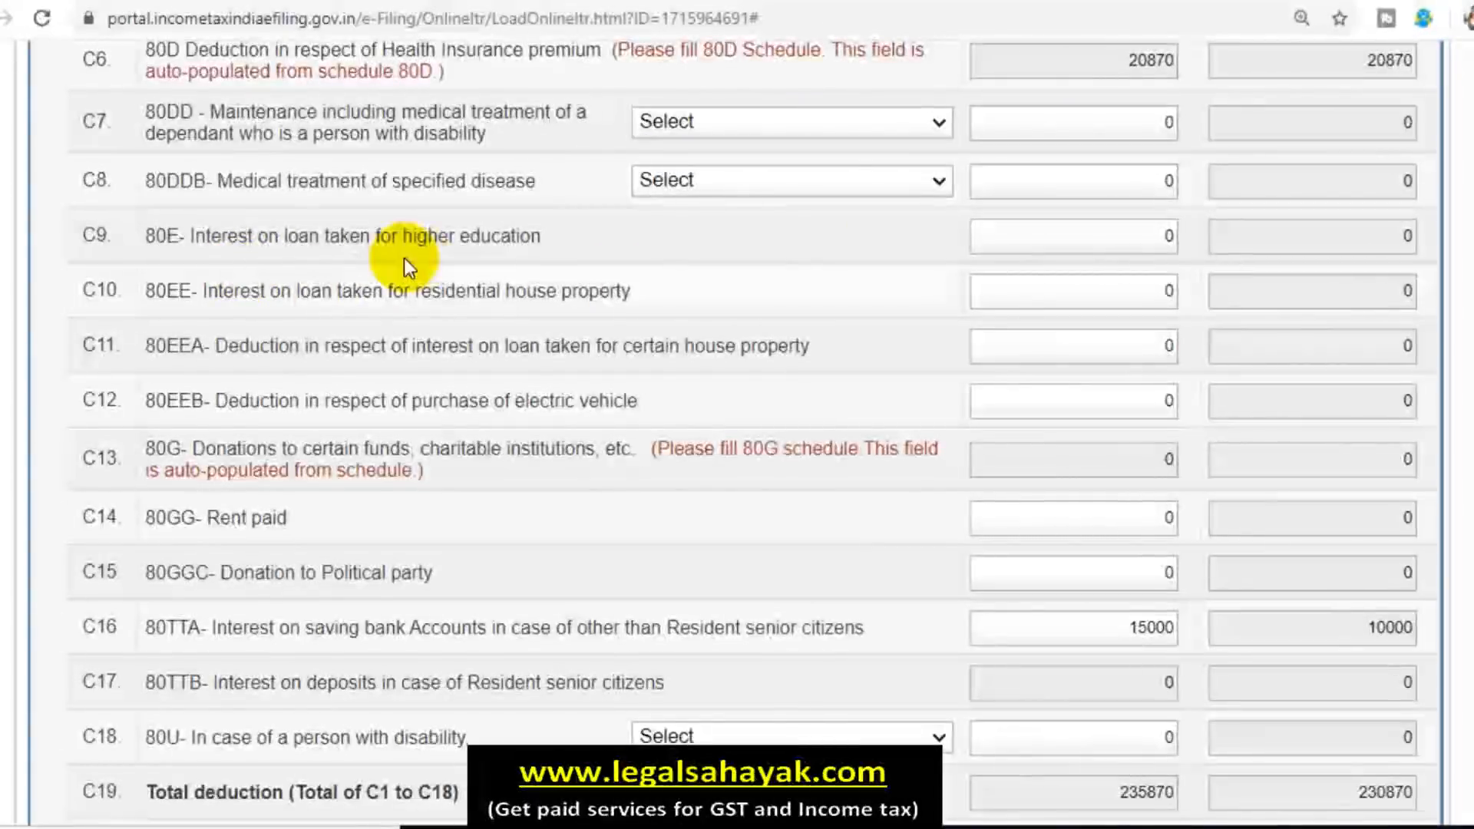
Review the loan interest and electric vehicle deductions in rows C9 to C12 alongside the house property interest in section B3.
scroll(501, 256, down, 2)
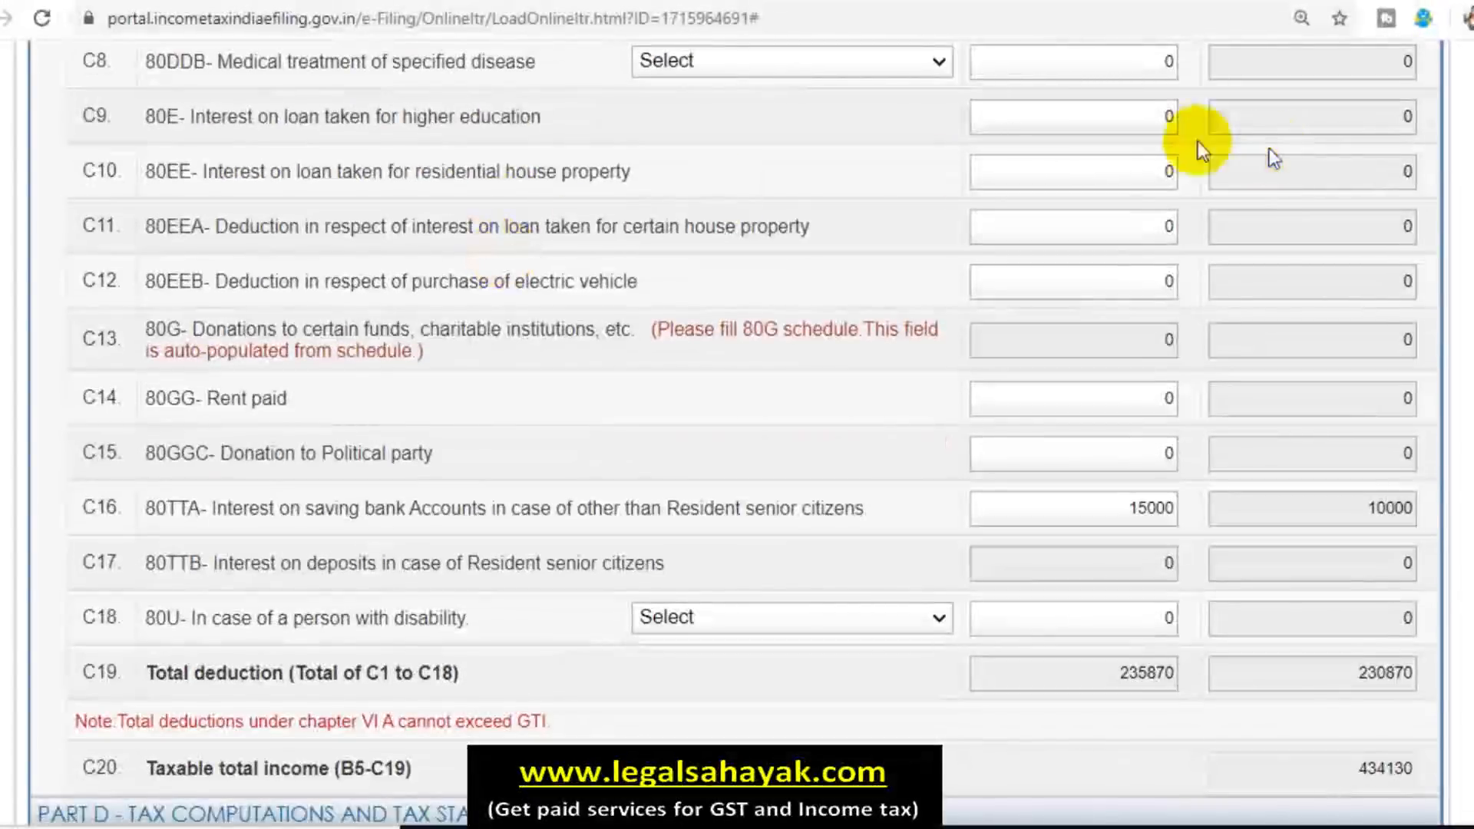
click(1149, 119)
click(671, 130)
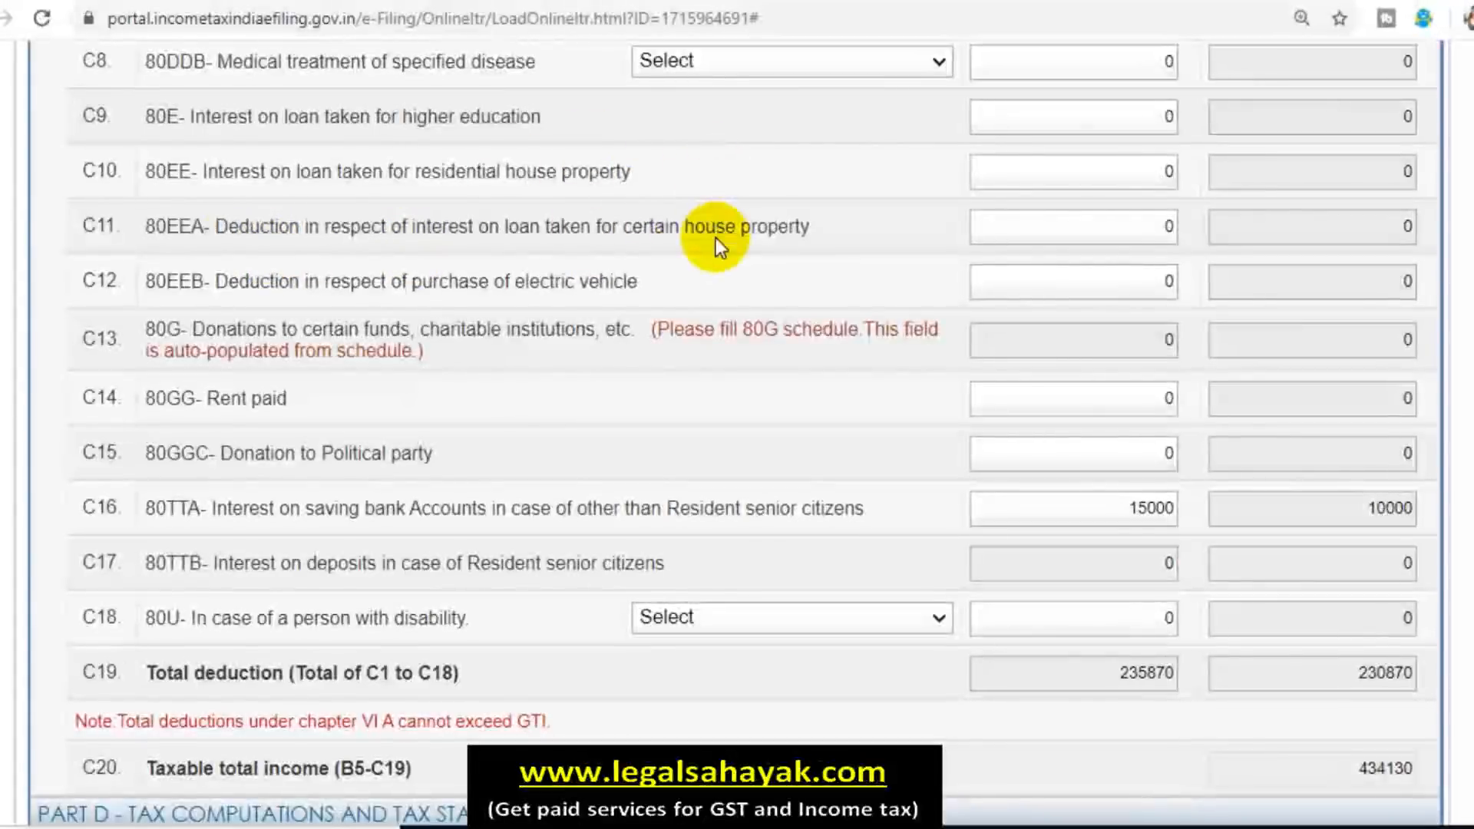
scroll(795, 263, up, 15)
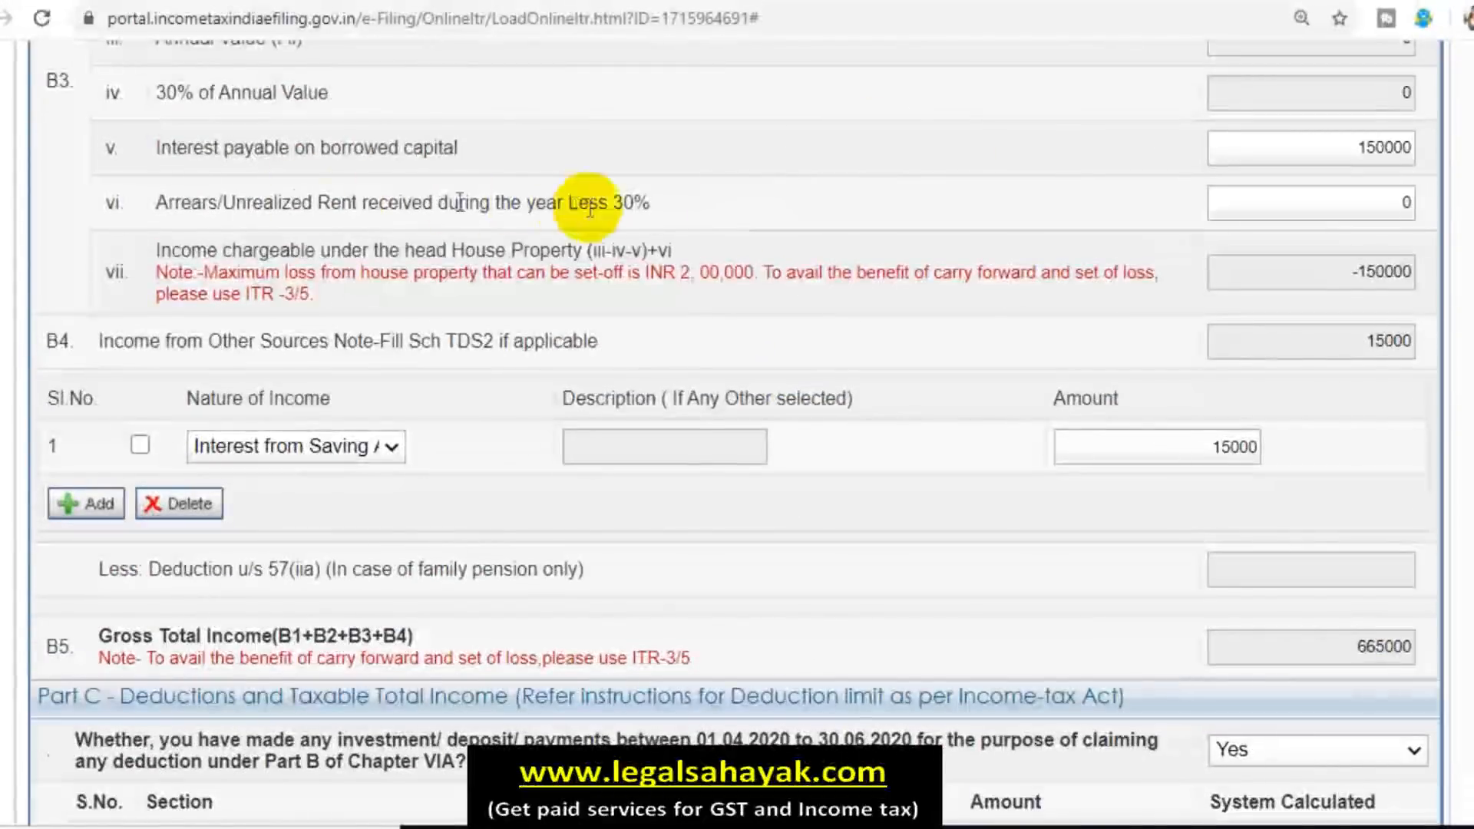
scroll(932, 368, down, 8)
scroll(883, 269, down, 9)
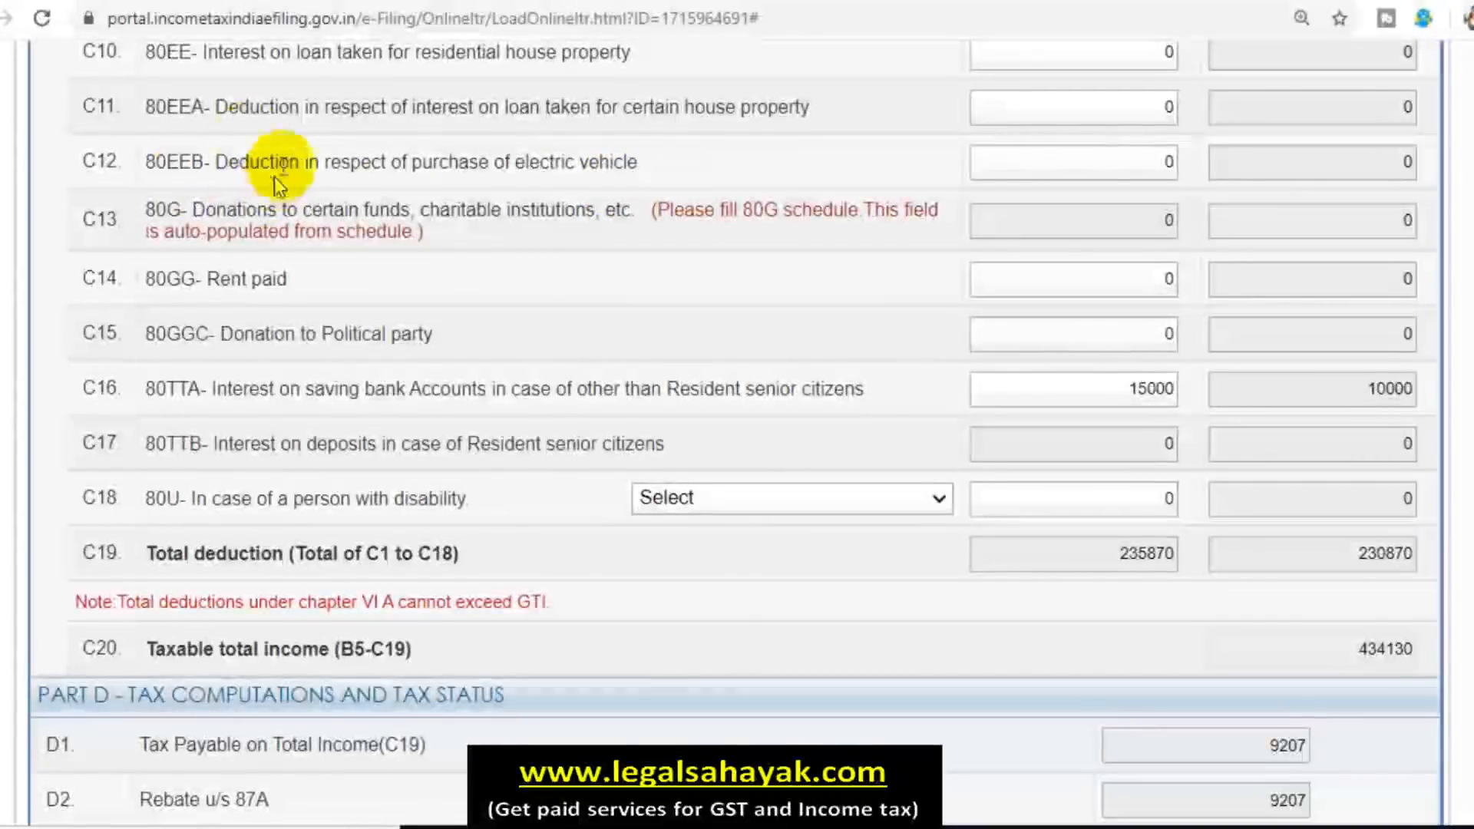
click(1112, 172)
click(911, 163)
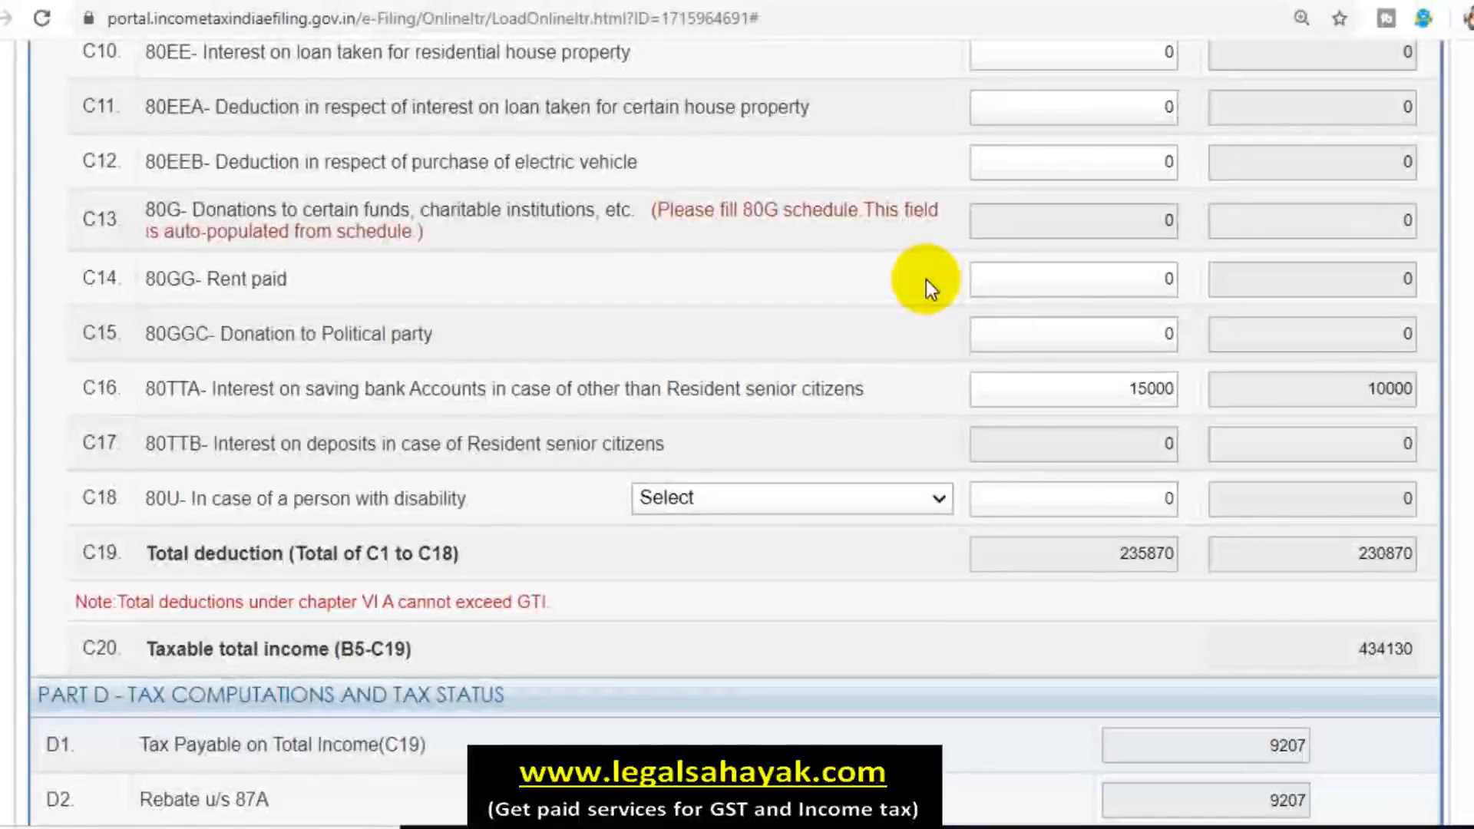
Open Schedule 80G and look over its donation tables for the C13 deduction.
scroll(926, 280, up, 10)
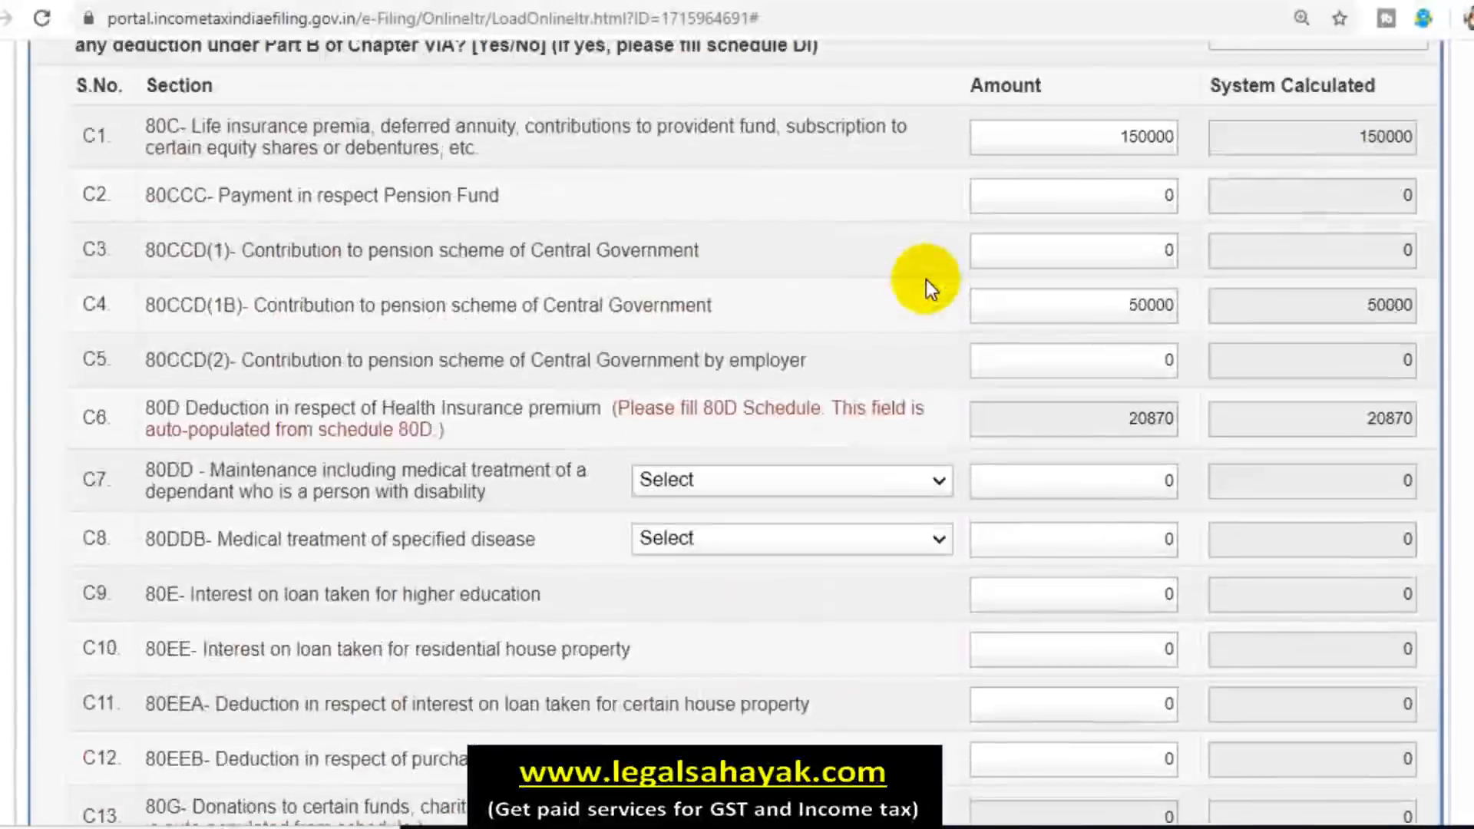
scroll(926, 279, up, 15)
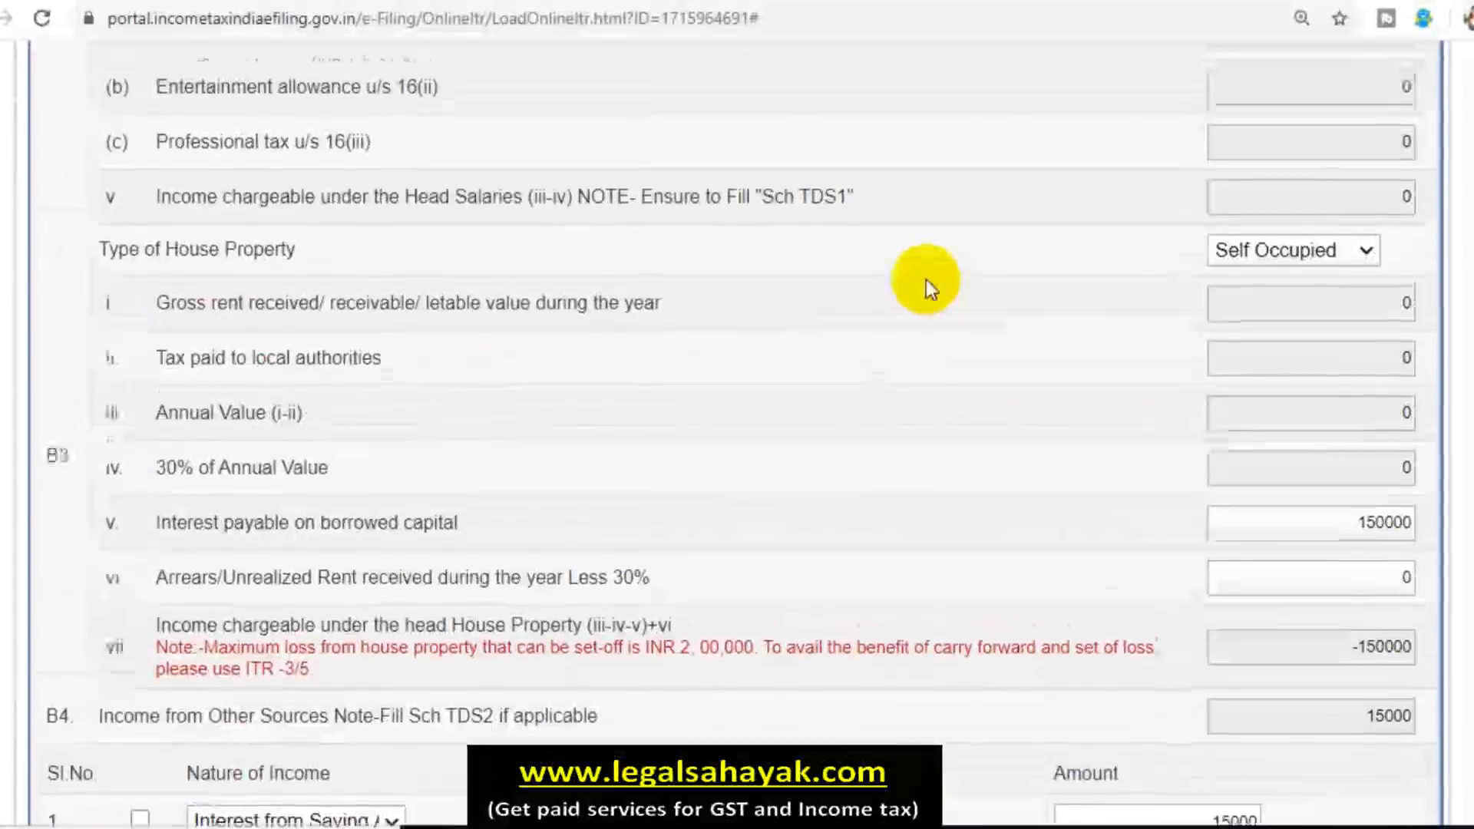
scroll(926, 279, up, 8)
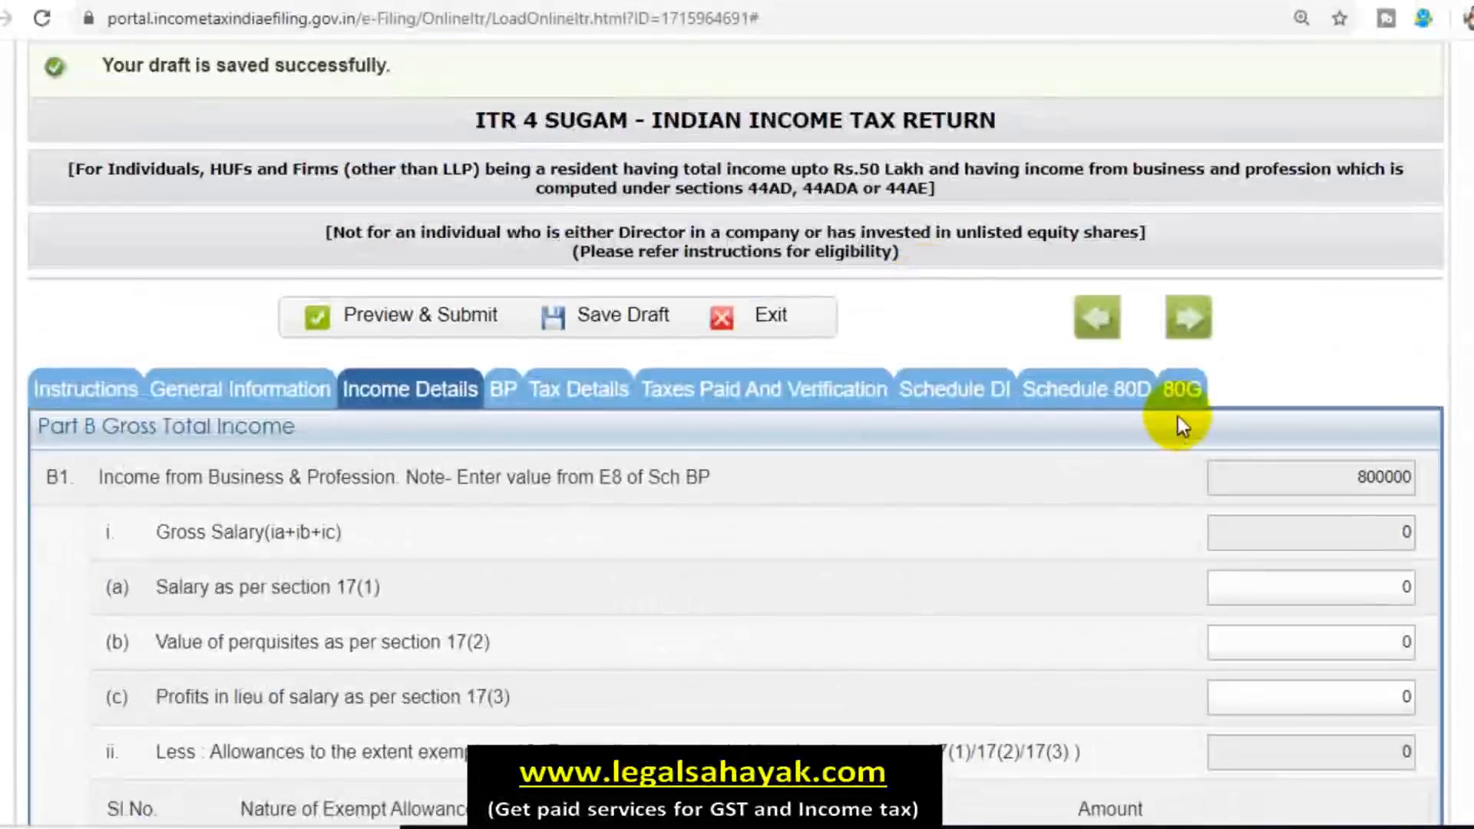
click(1180, 389)
scroll(415, 443, down, 5)
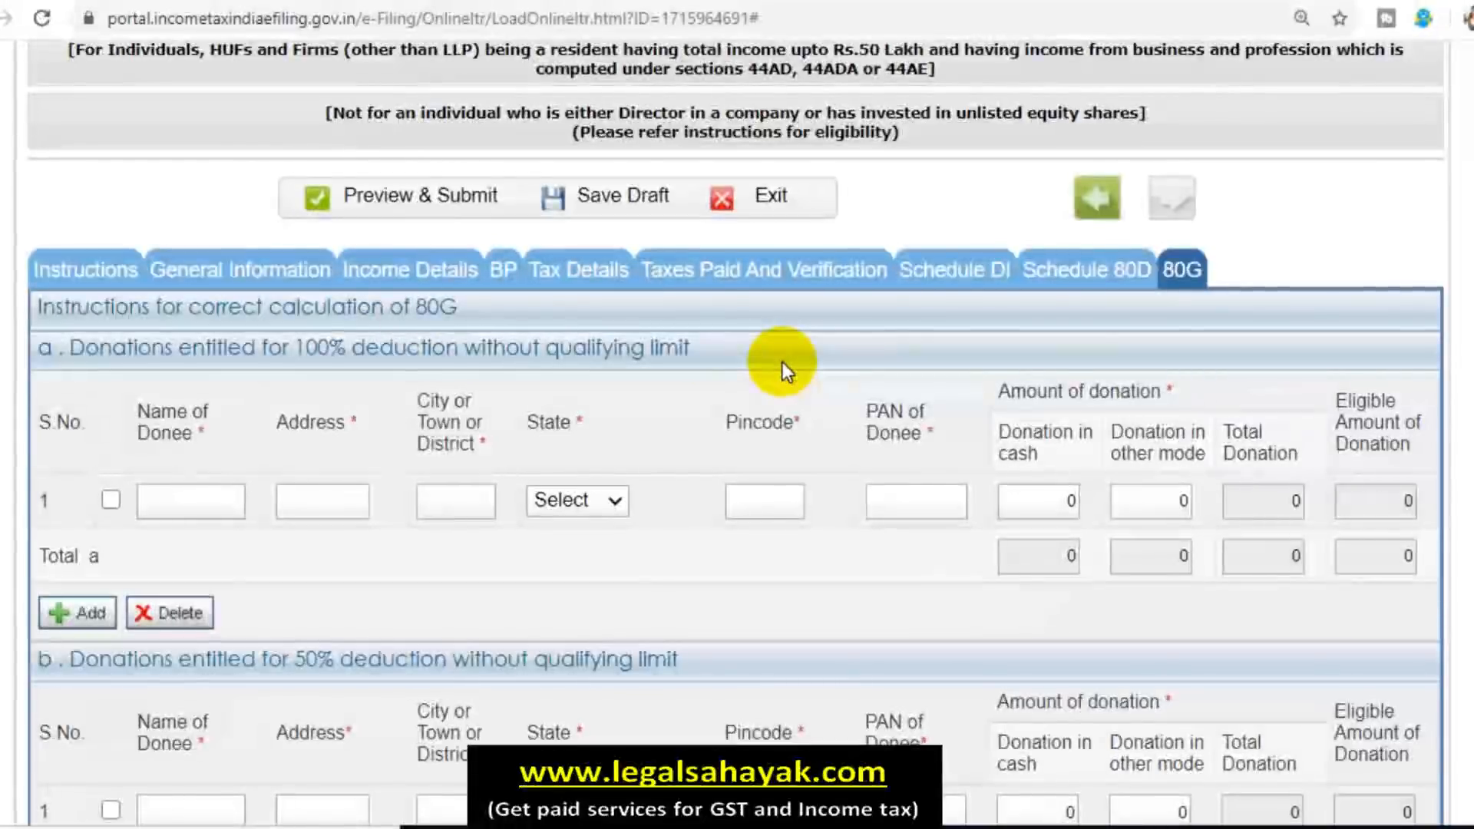
Return to the Income Details and review deduction rows C13 to C18, including the 80U disability options.
click(407, 282)
scroll(694, 537, down, 20)
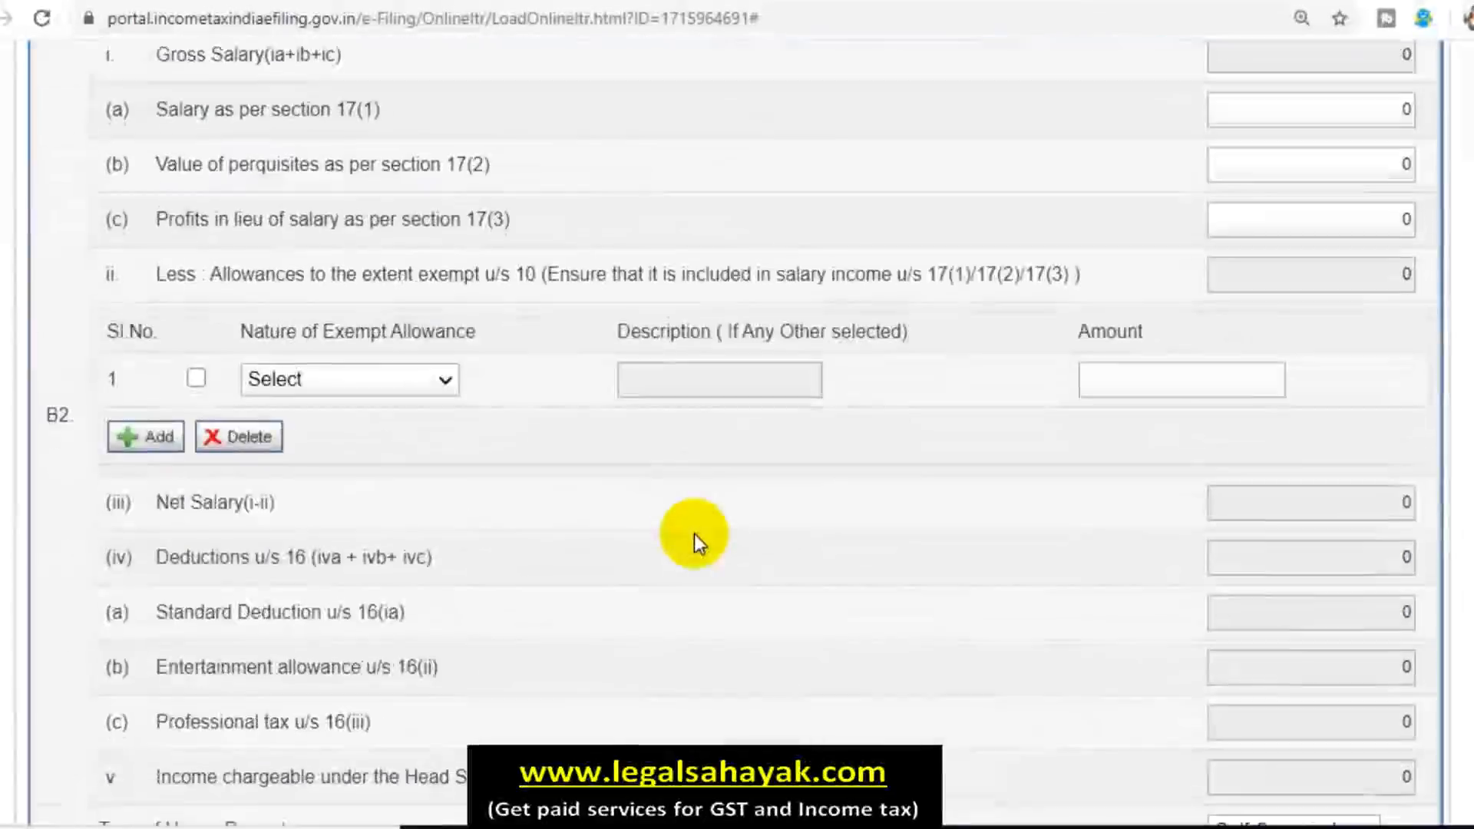
scroll(694, 538, down, 10)
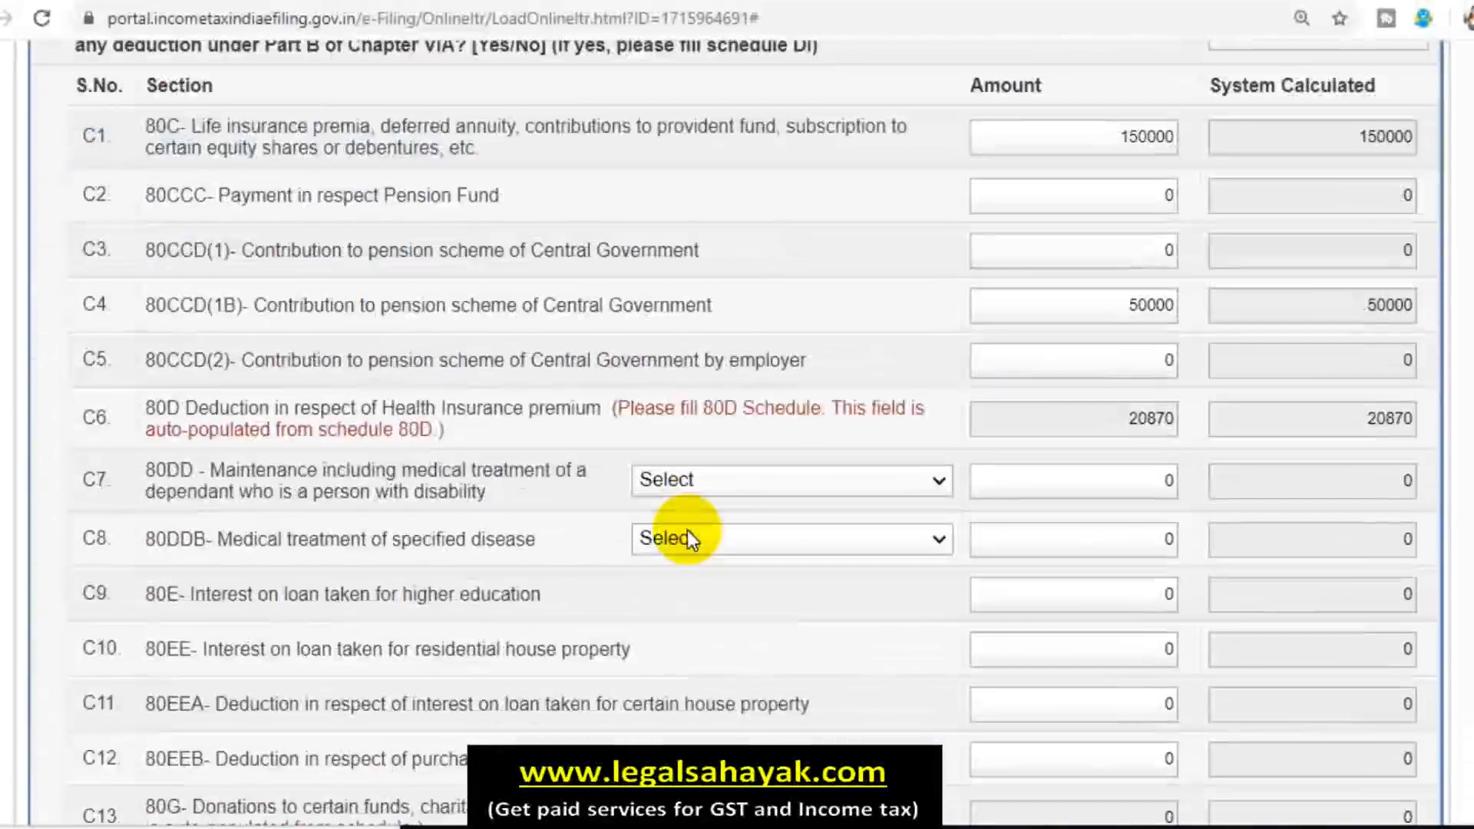
scroll(688, 530, down, 3)
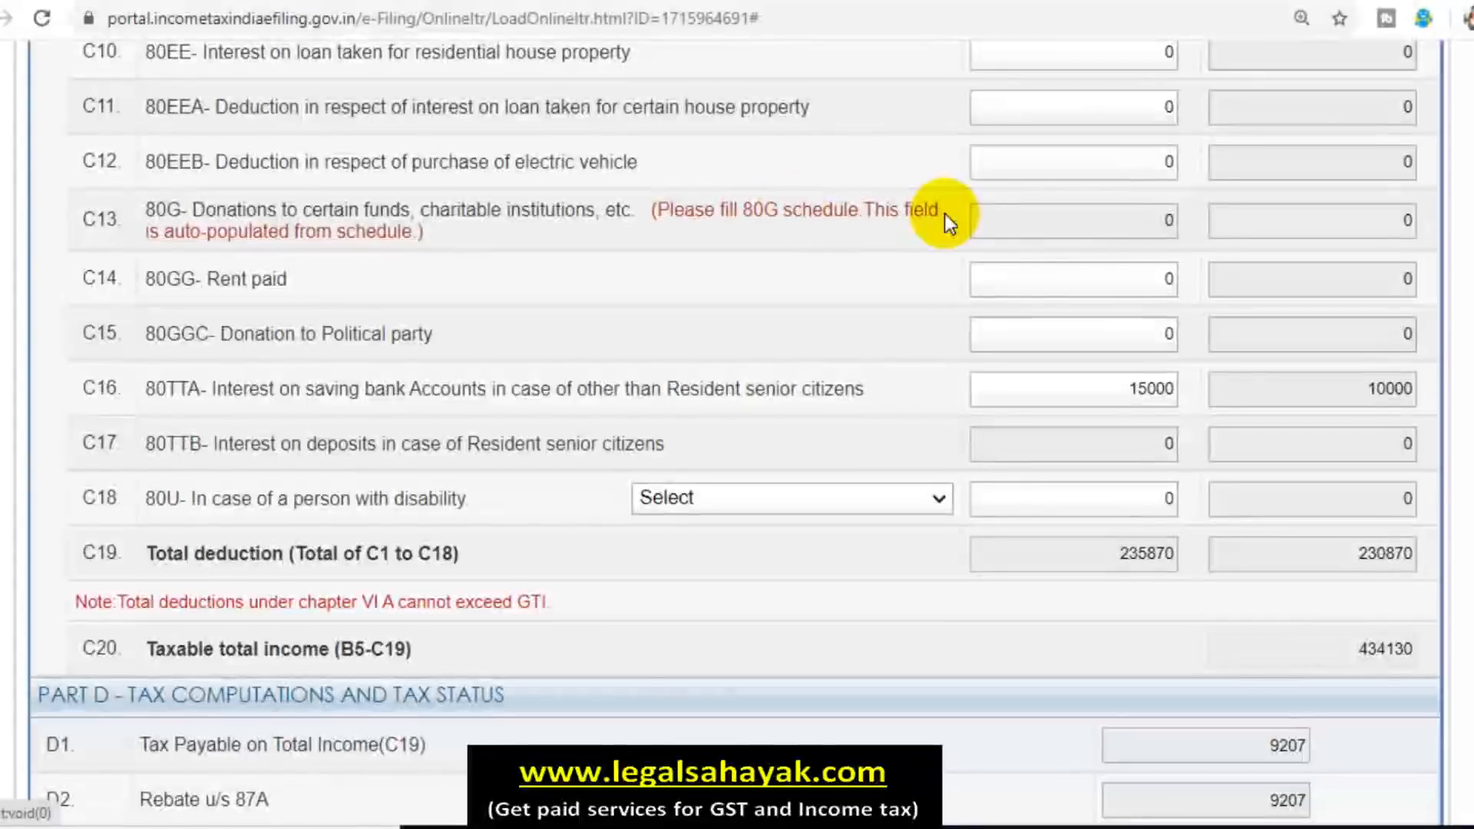
scroll(735, 271, down, 2)
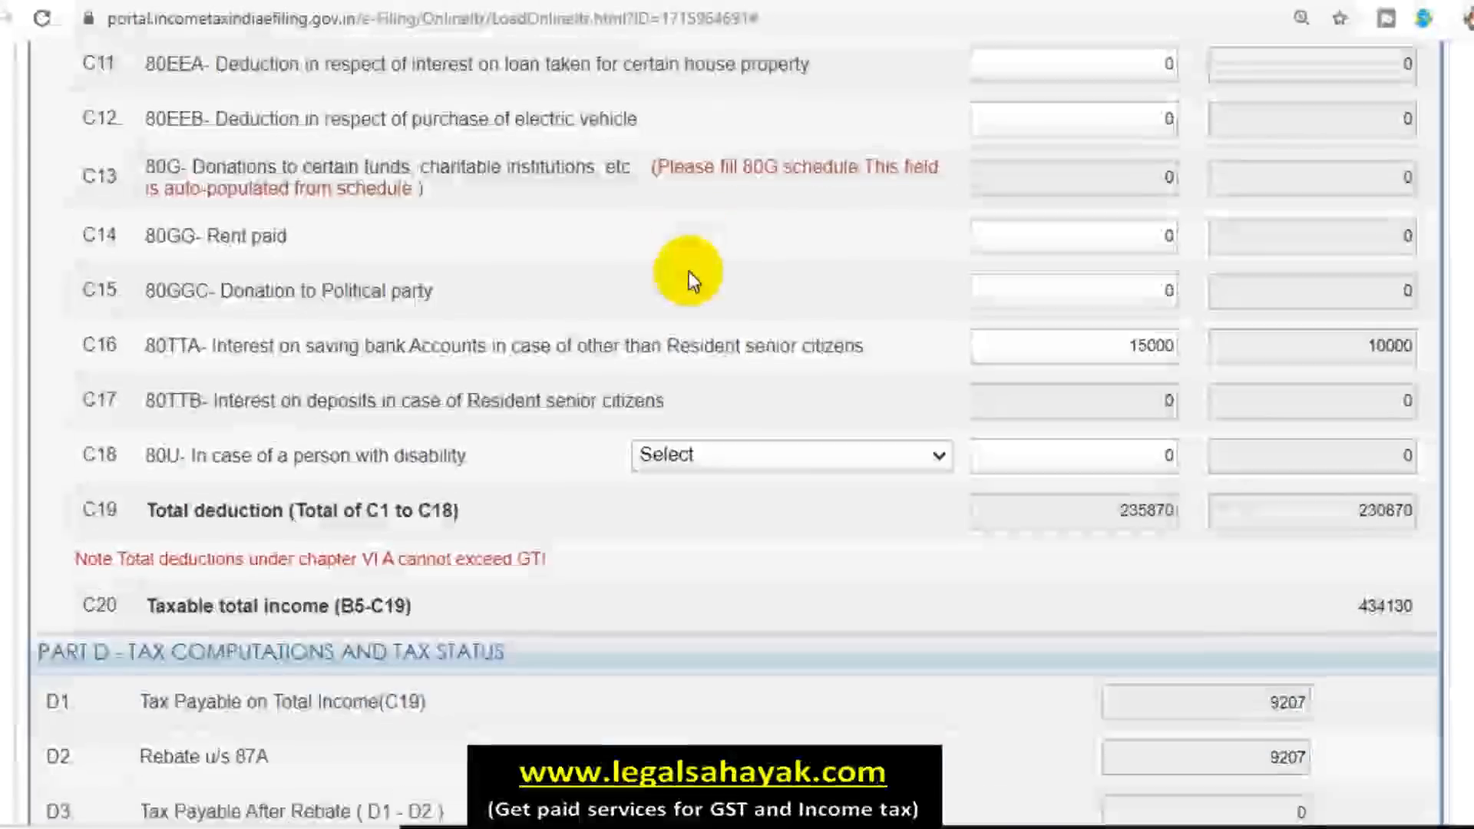
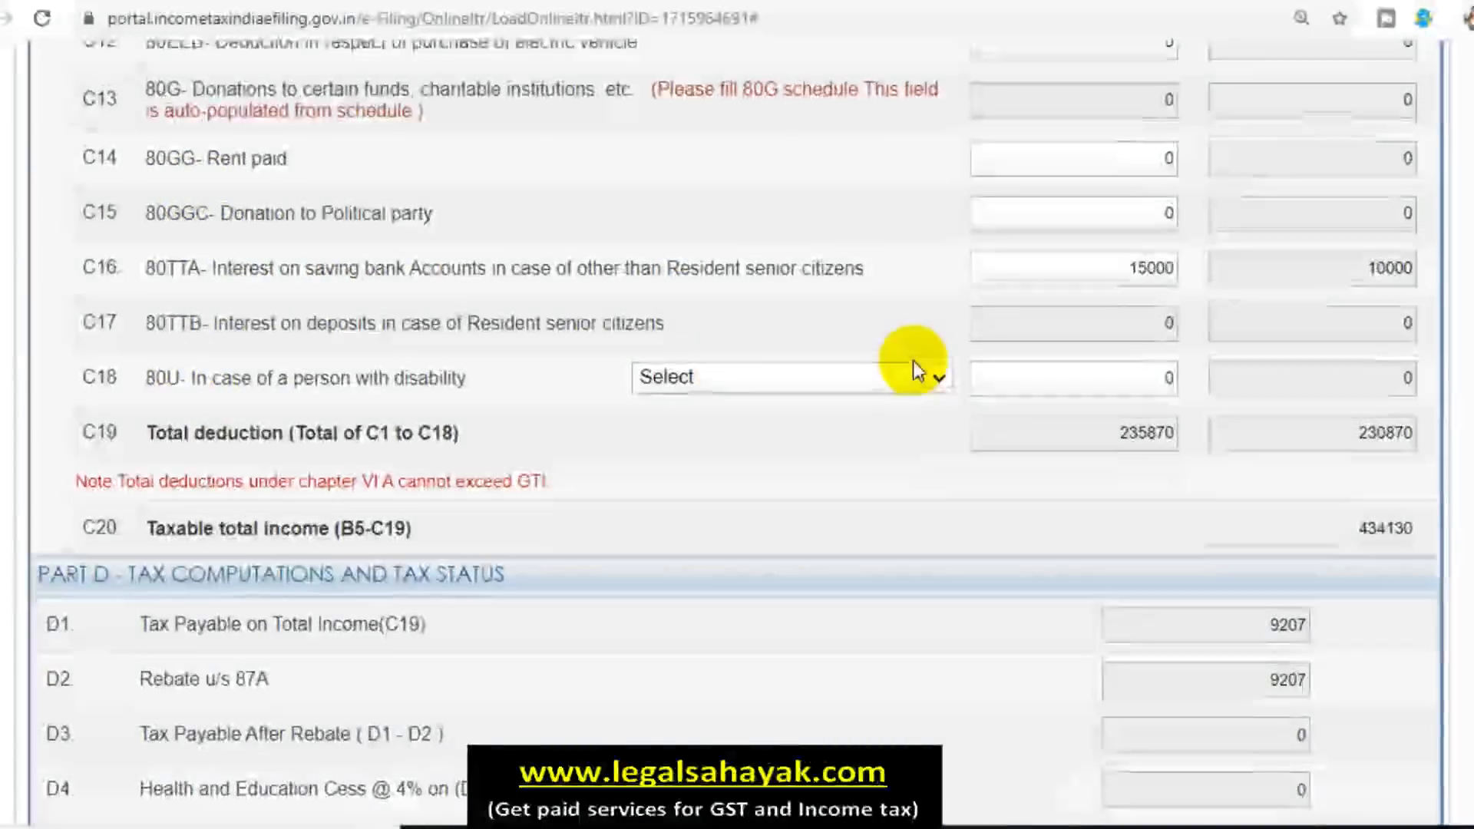
scroll(324, 209, down, 3)
click(781, 144)
click(783, 144)
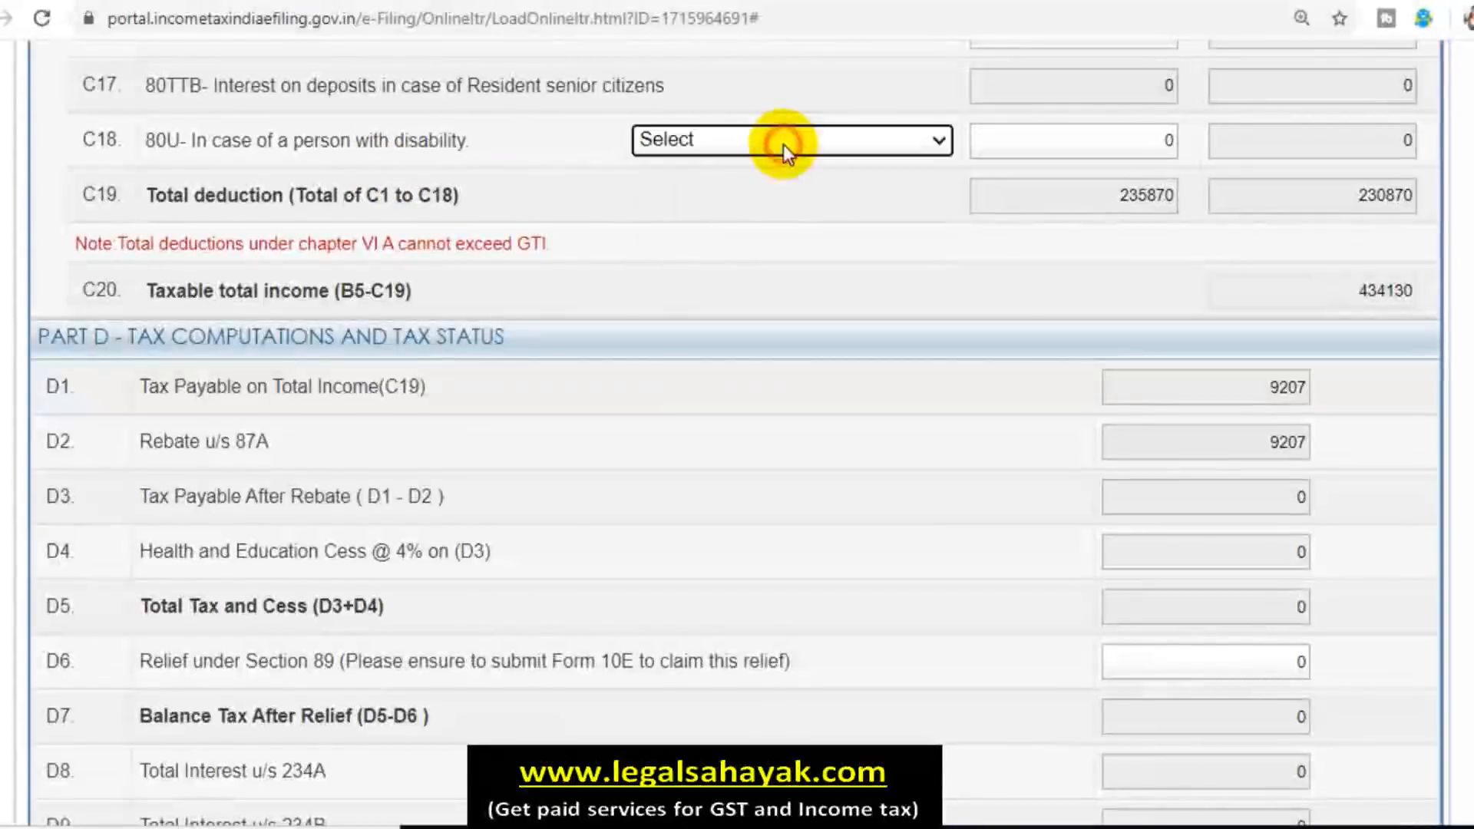
Compare gross total income, total deductions and taxable total income, and examine the tax, rebate, interest and fee rows in Part D.
scroll(264, 242, up, 5)
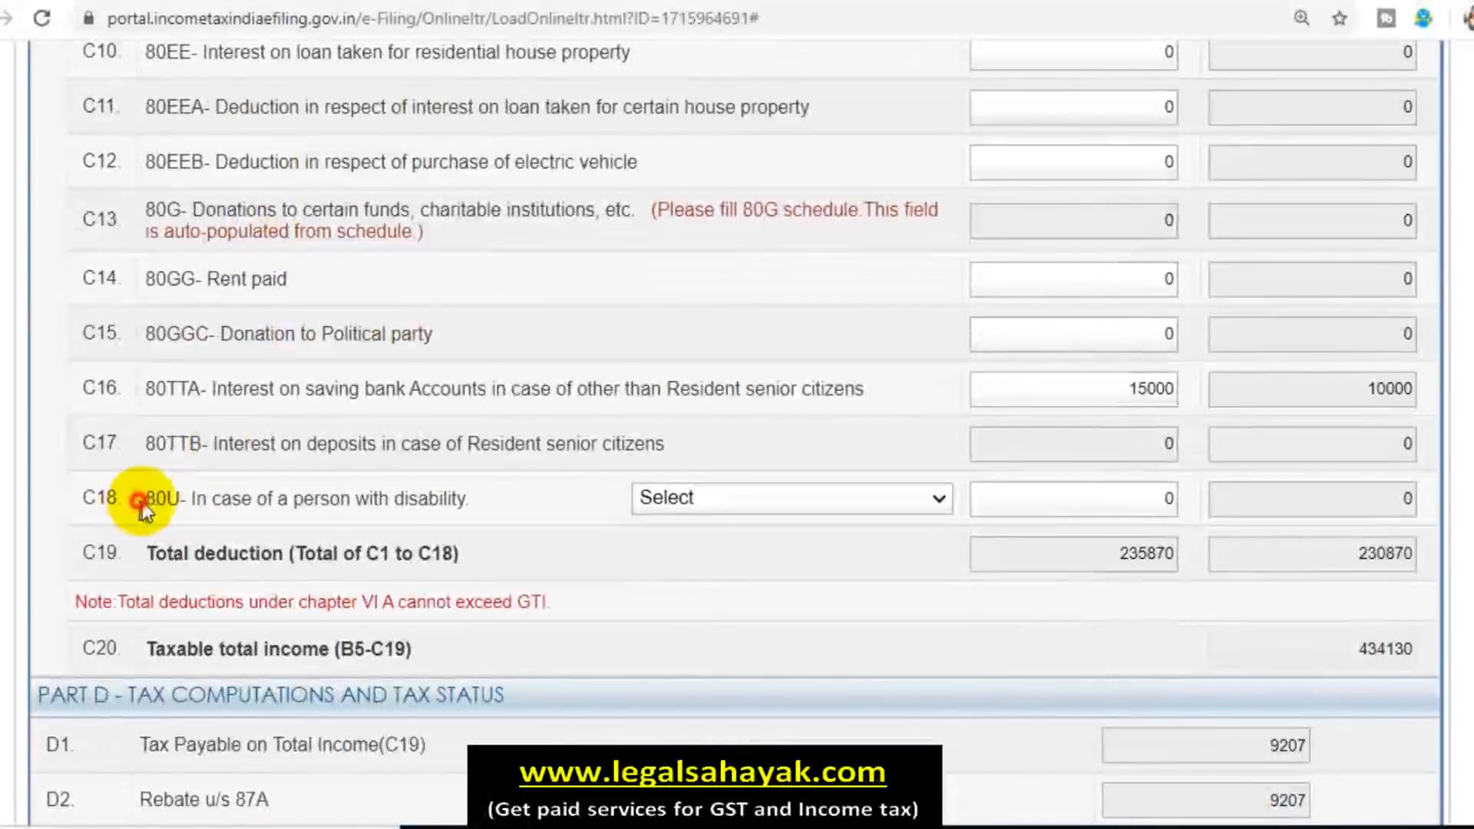
scroll(614, 516, down, 5)
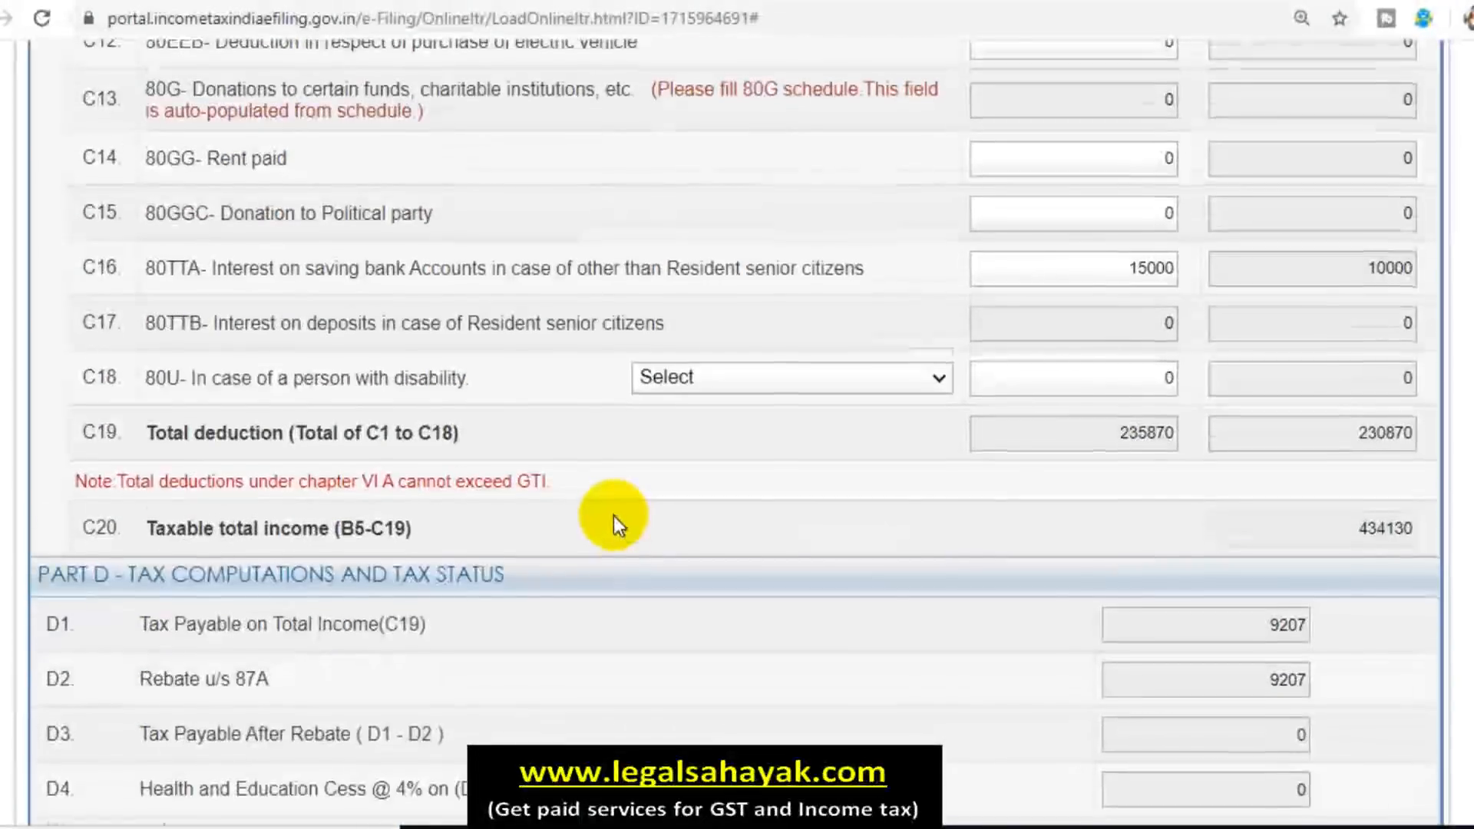
scroll(614, 514, up, 5)
scroll(646, 442, up, 6)
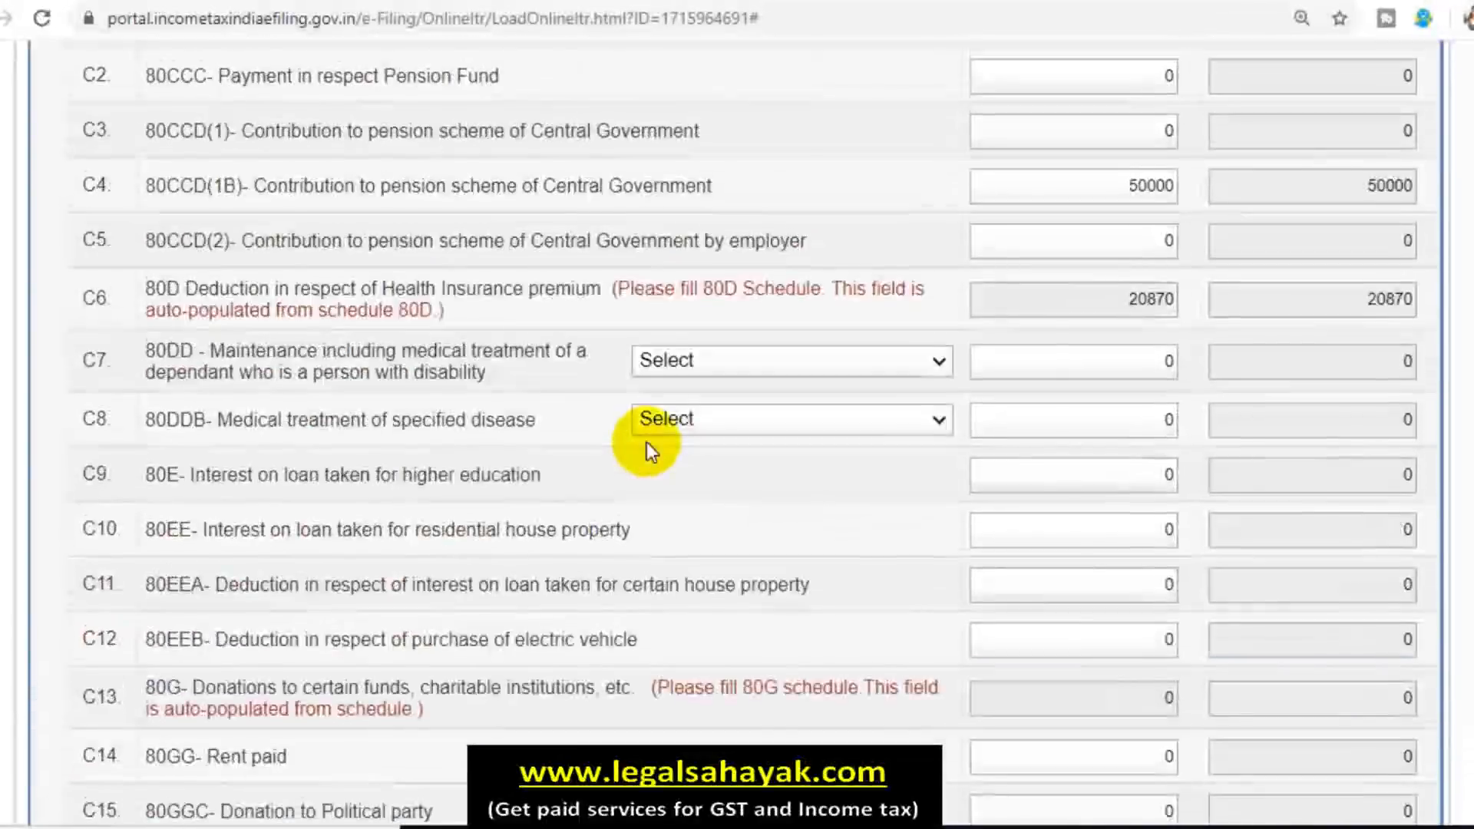
scroll(646, 442, down, 12)
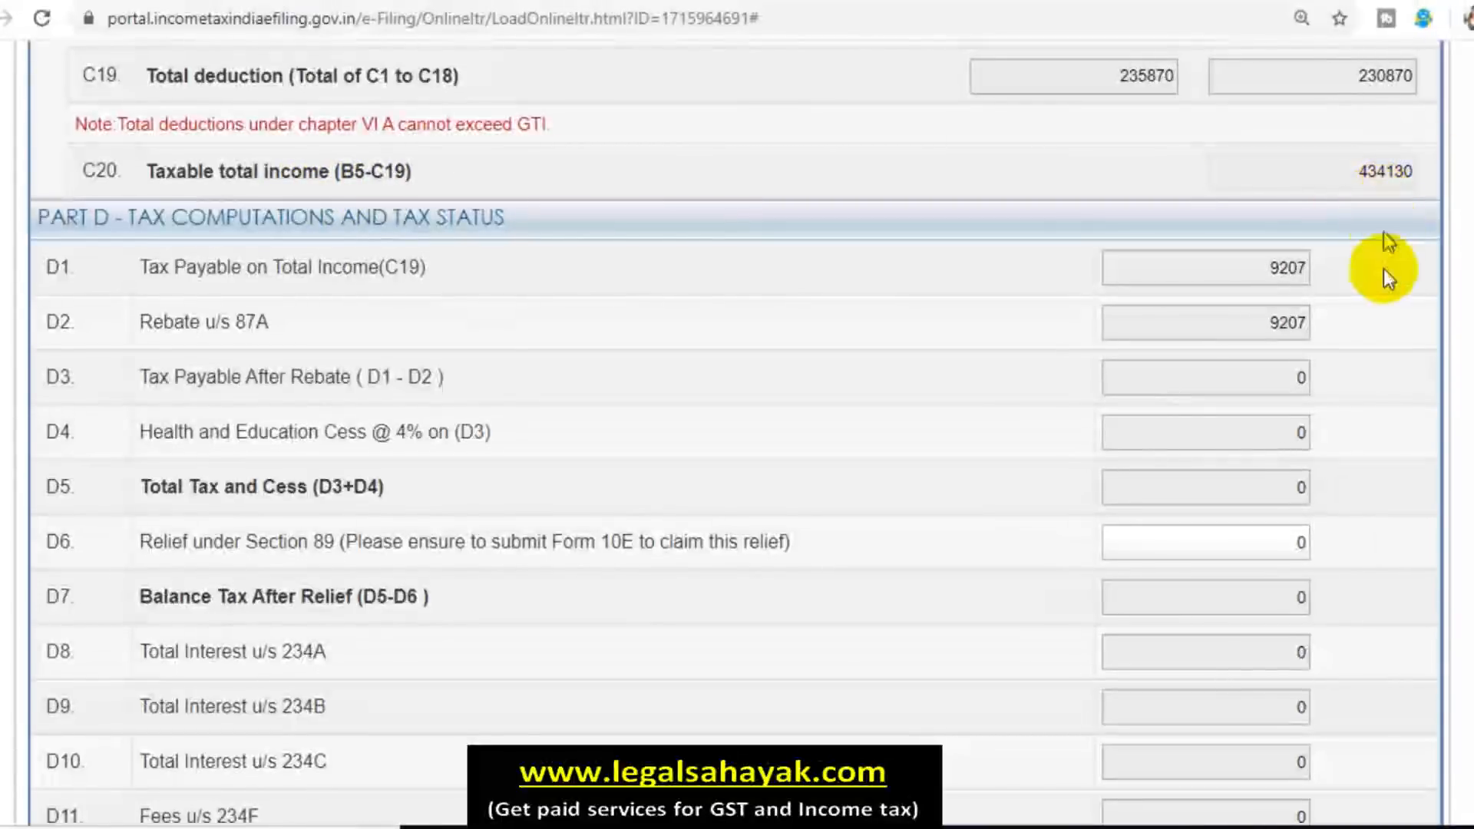
scroll(1383, 269, up, 2)
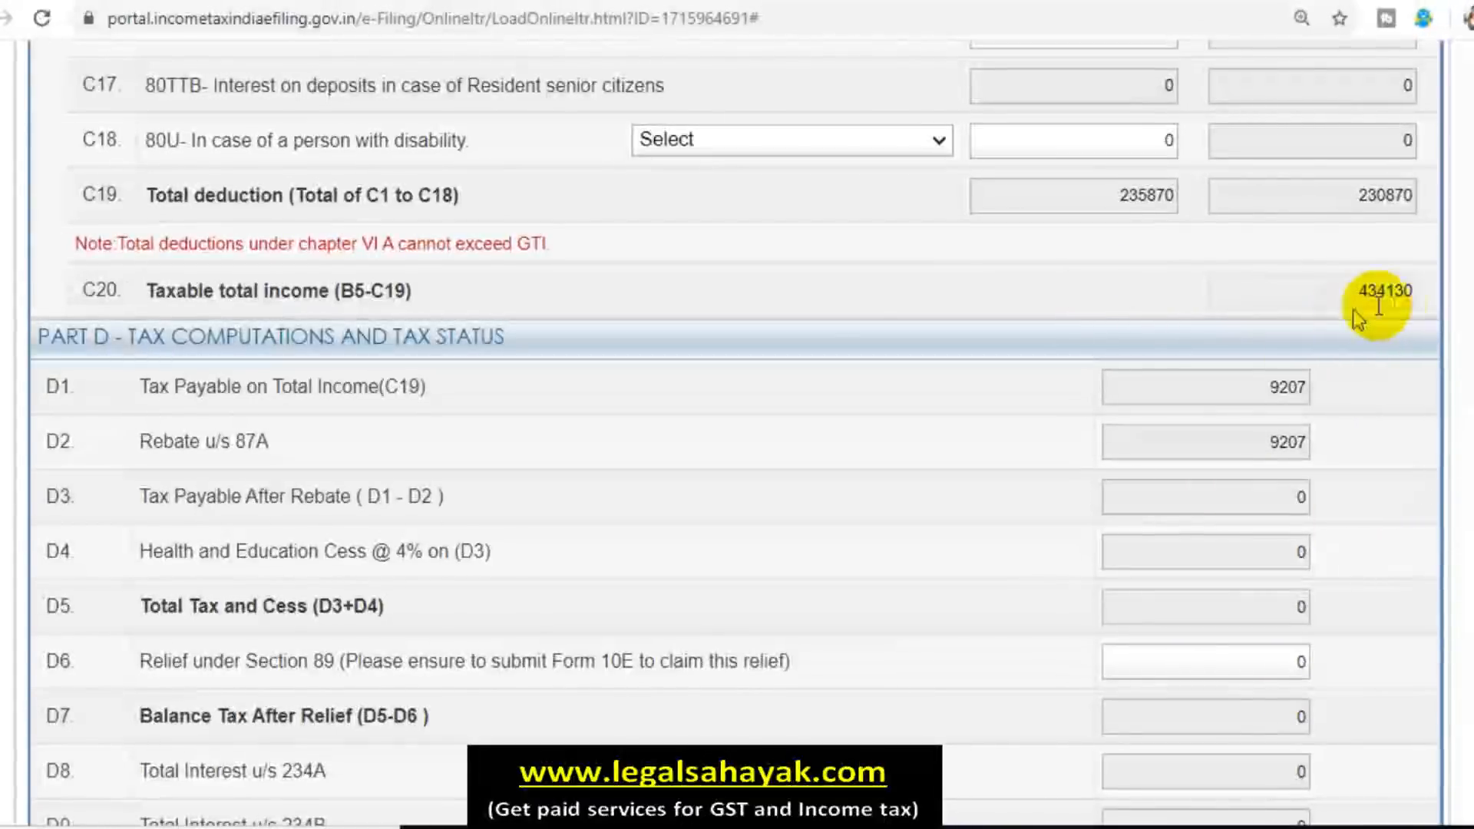
scroll(1350, 311, up, 15)
scroll(1280, 310, up, 1)
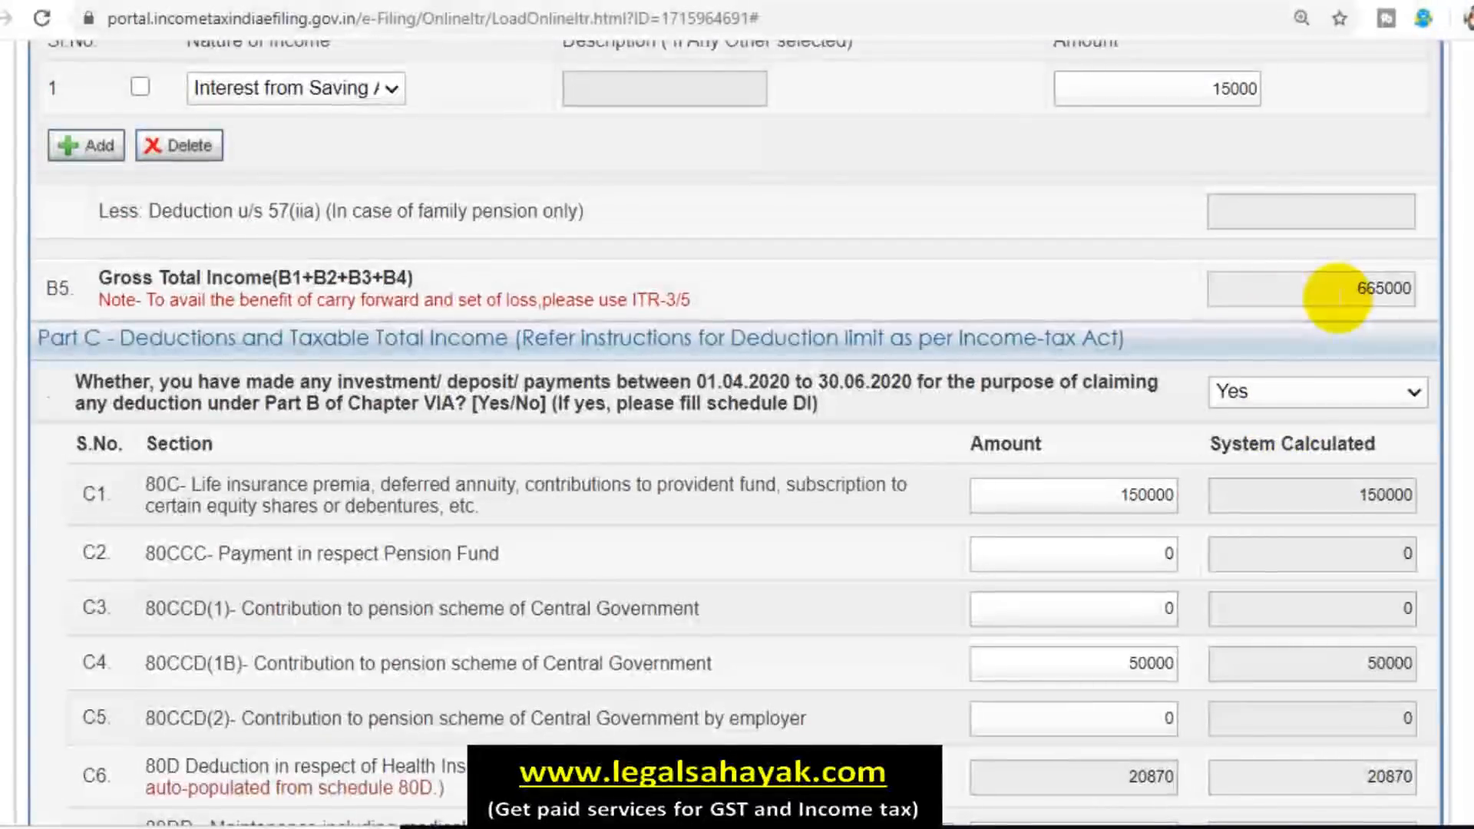
scroll(1337, 299, down, 3)
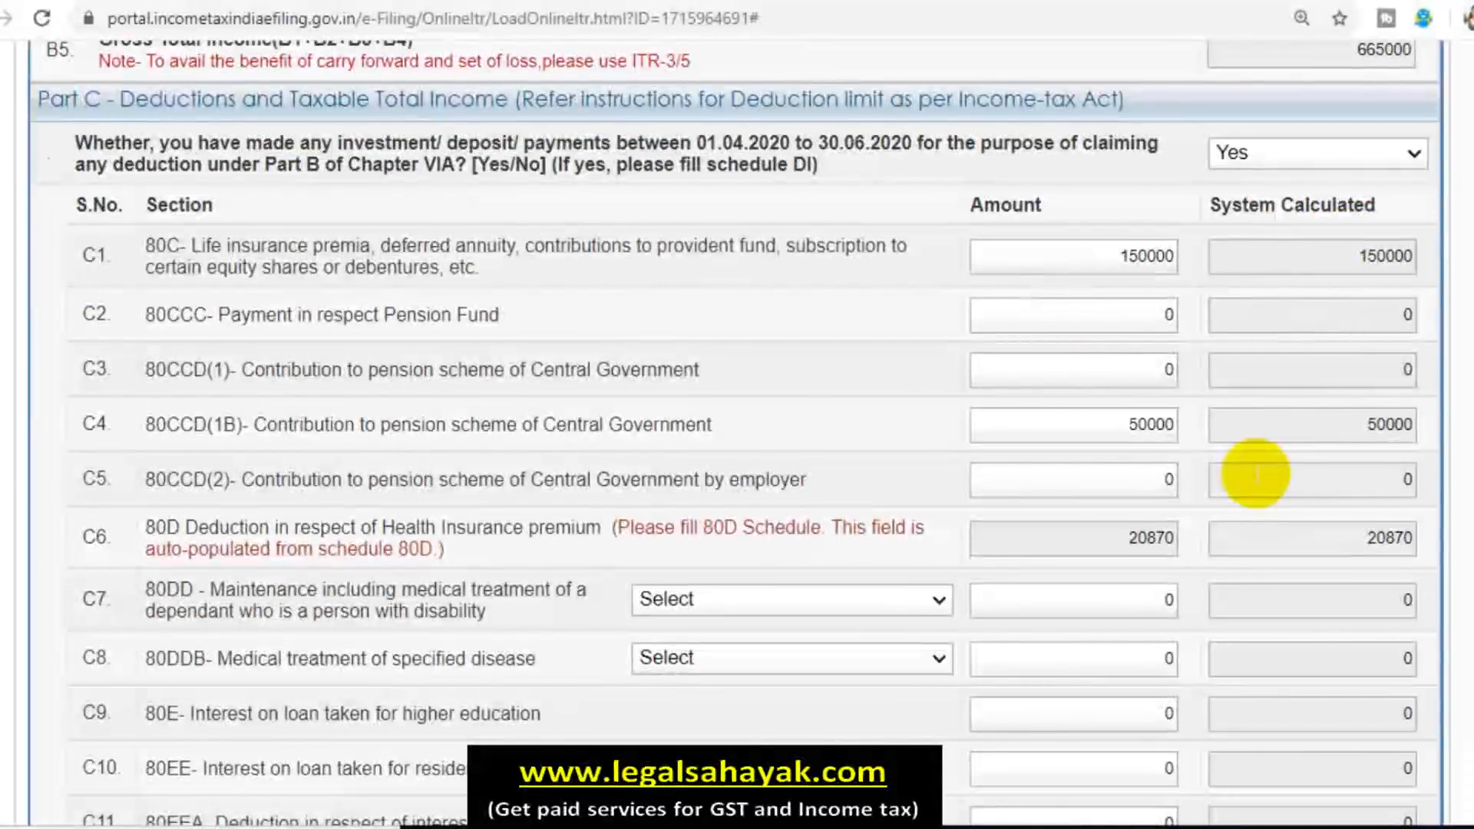
scroll(1255, 473, down, 15)
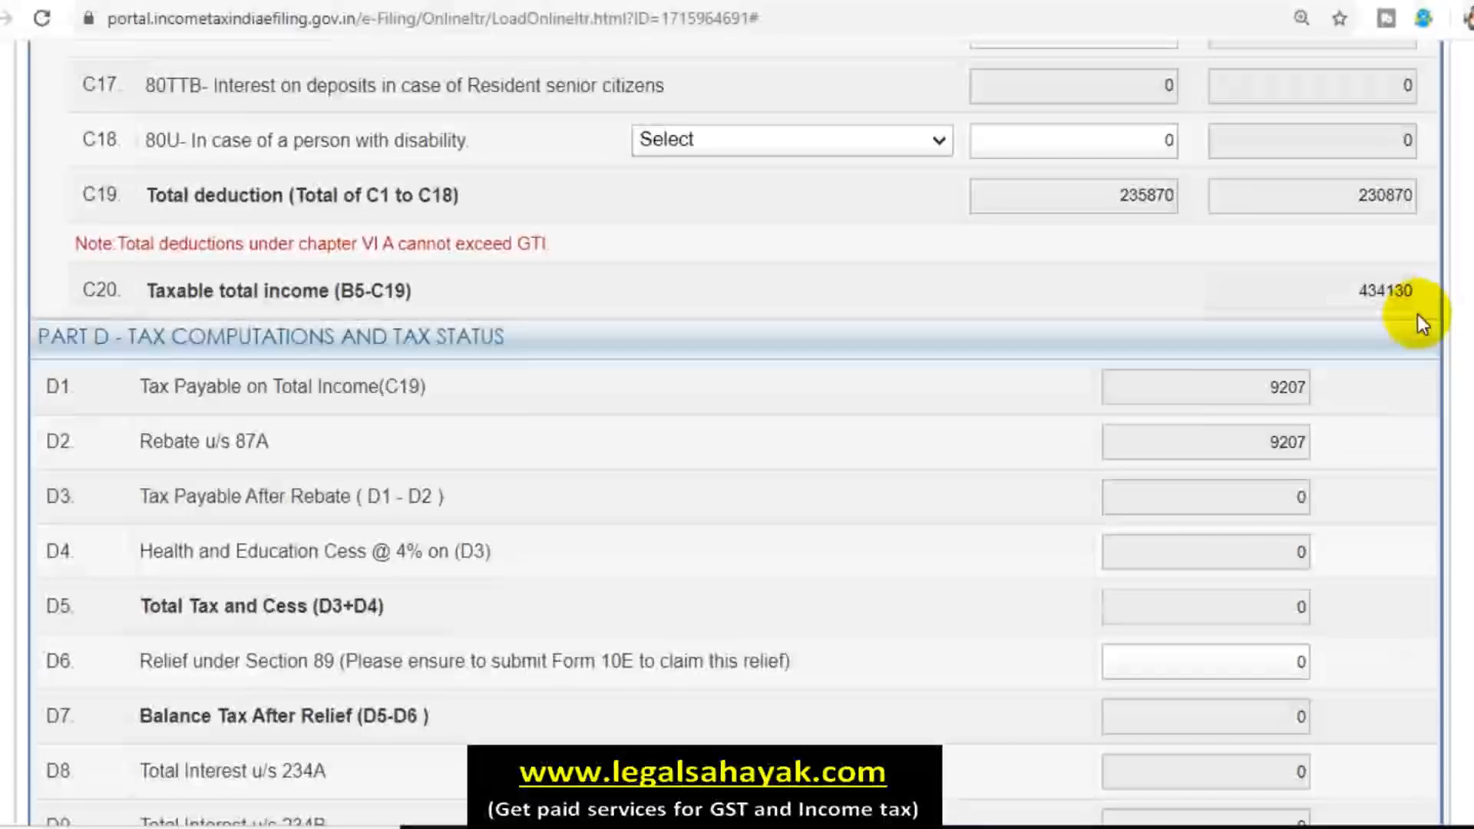
scroll(1305, 392, down, 3)
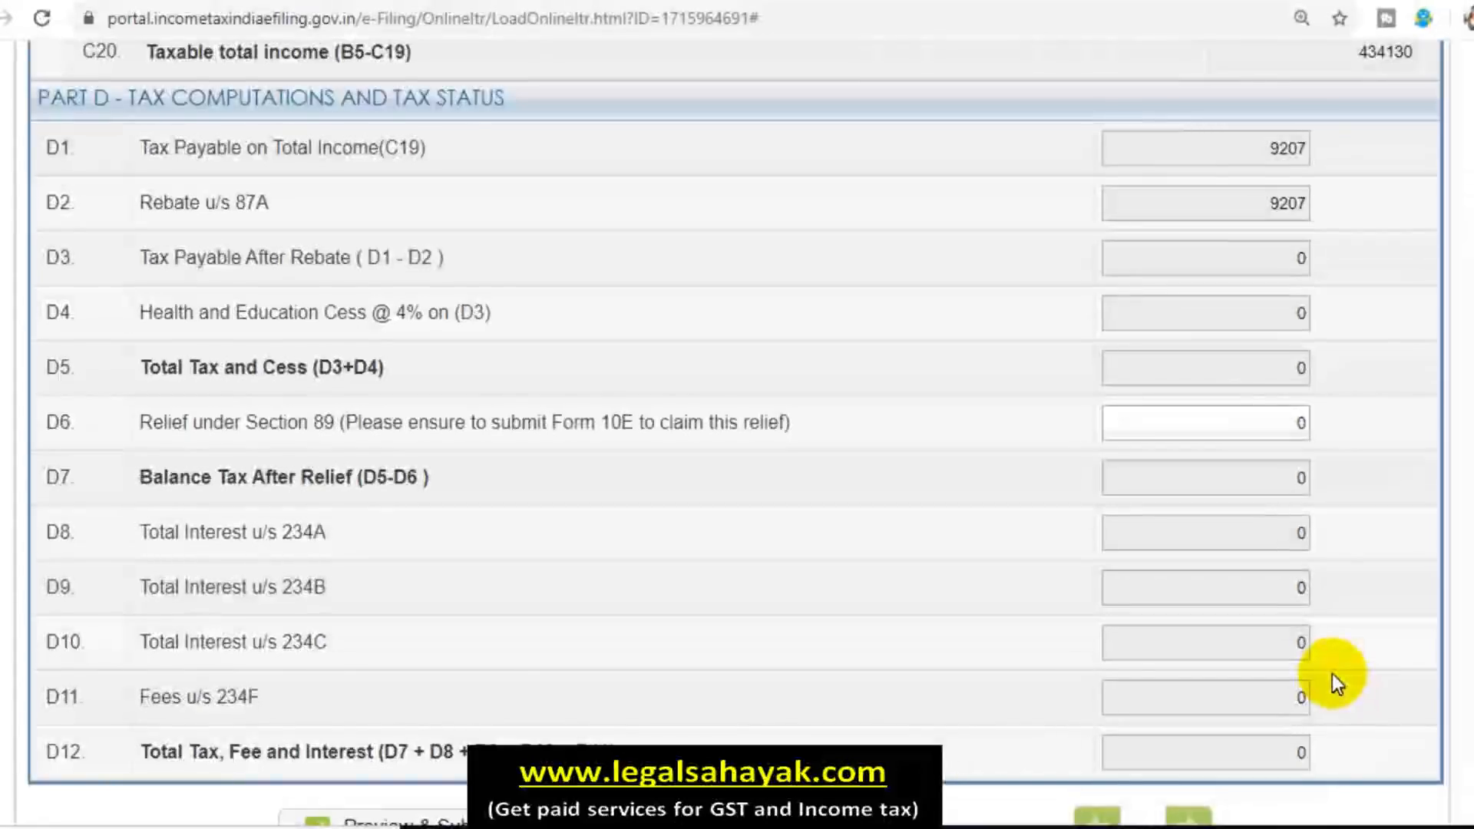
Leave the income and tax computation and open the Tax Details with its TDS schedules.
scroll(1333, 675, down, 2)
scroll(1297, 673, up, 20)
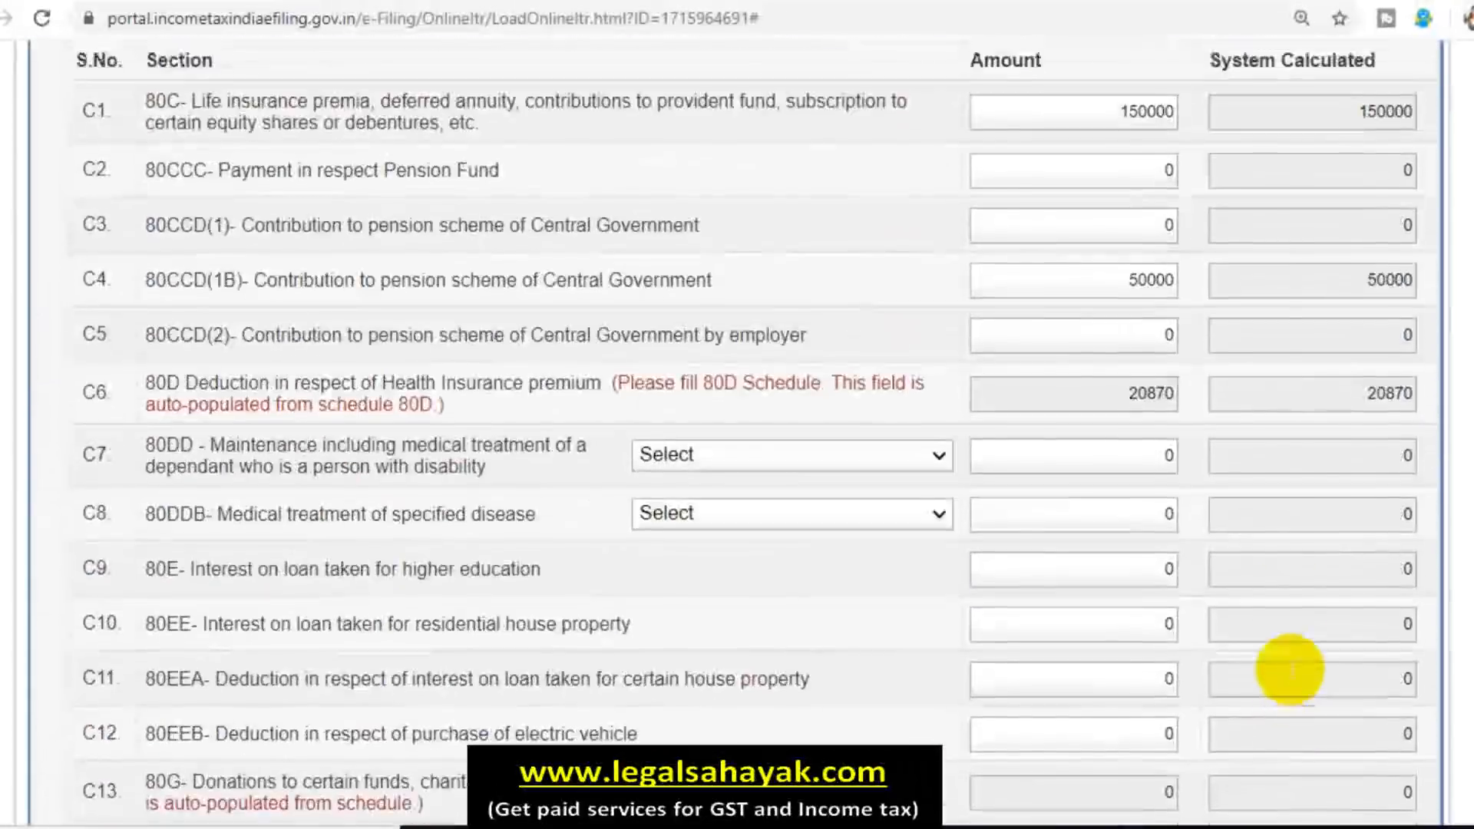
scroll(1271, 667, up, 6)
scroll(597, 510, up, 8)
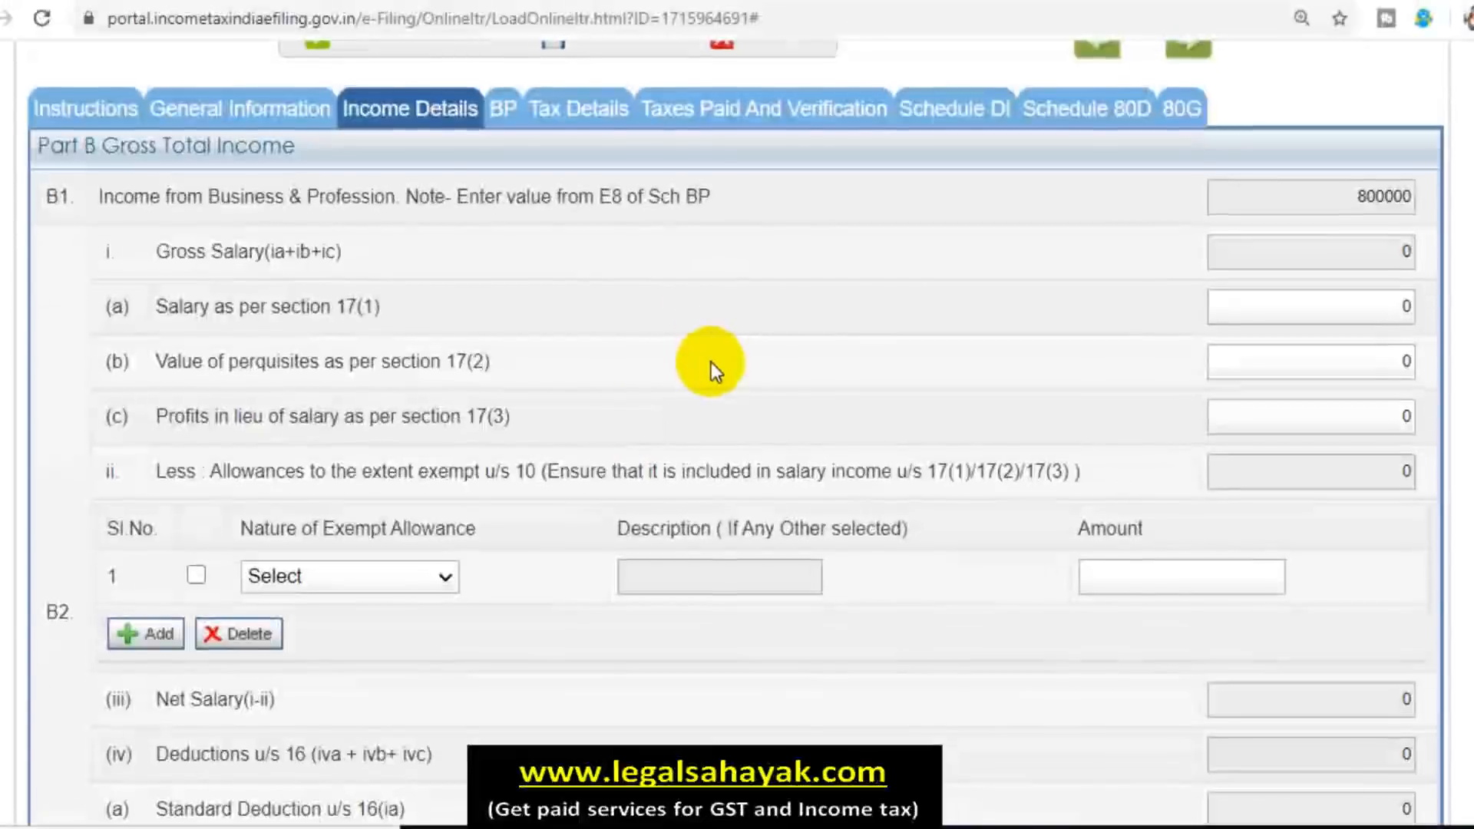
scroll(710, 361, up, 3)
click(630, 275)
scroll(911, 510, down, 1)
scroll(911, 510, down, 1)
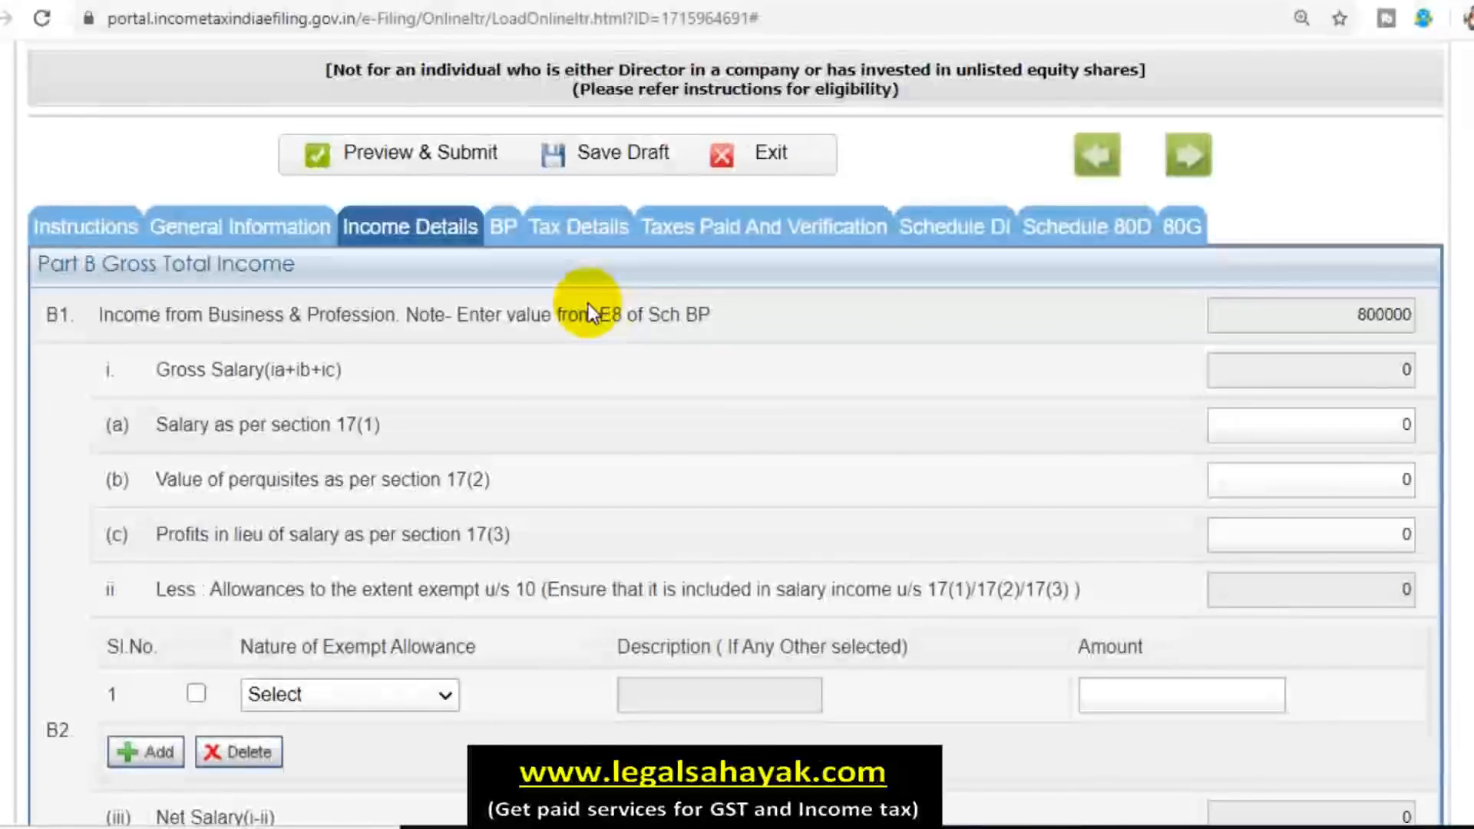
click(574, 230)
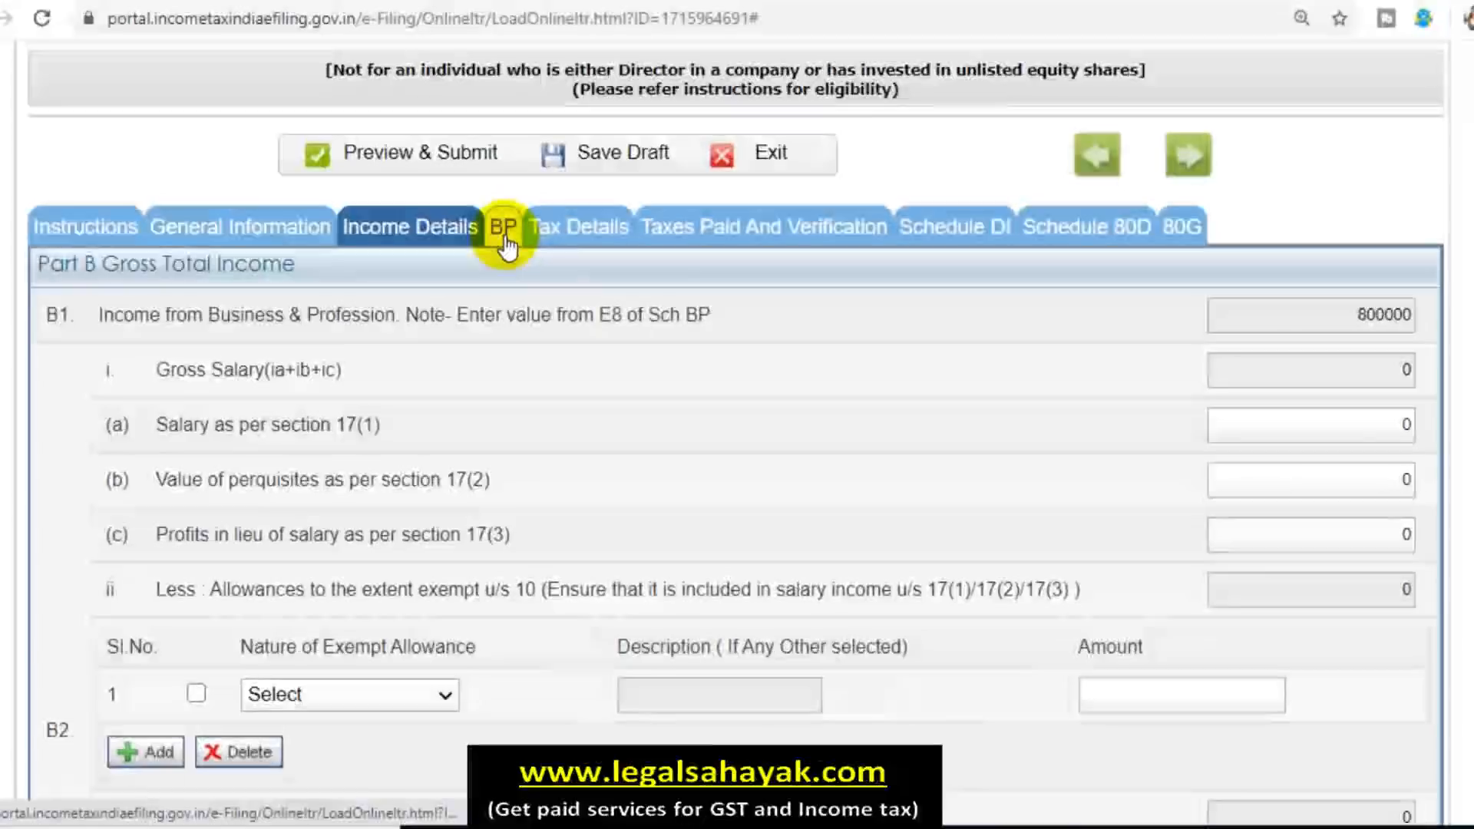
click(576, 232)
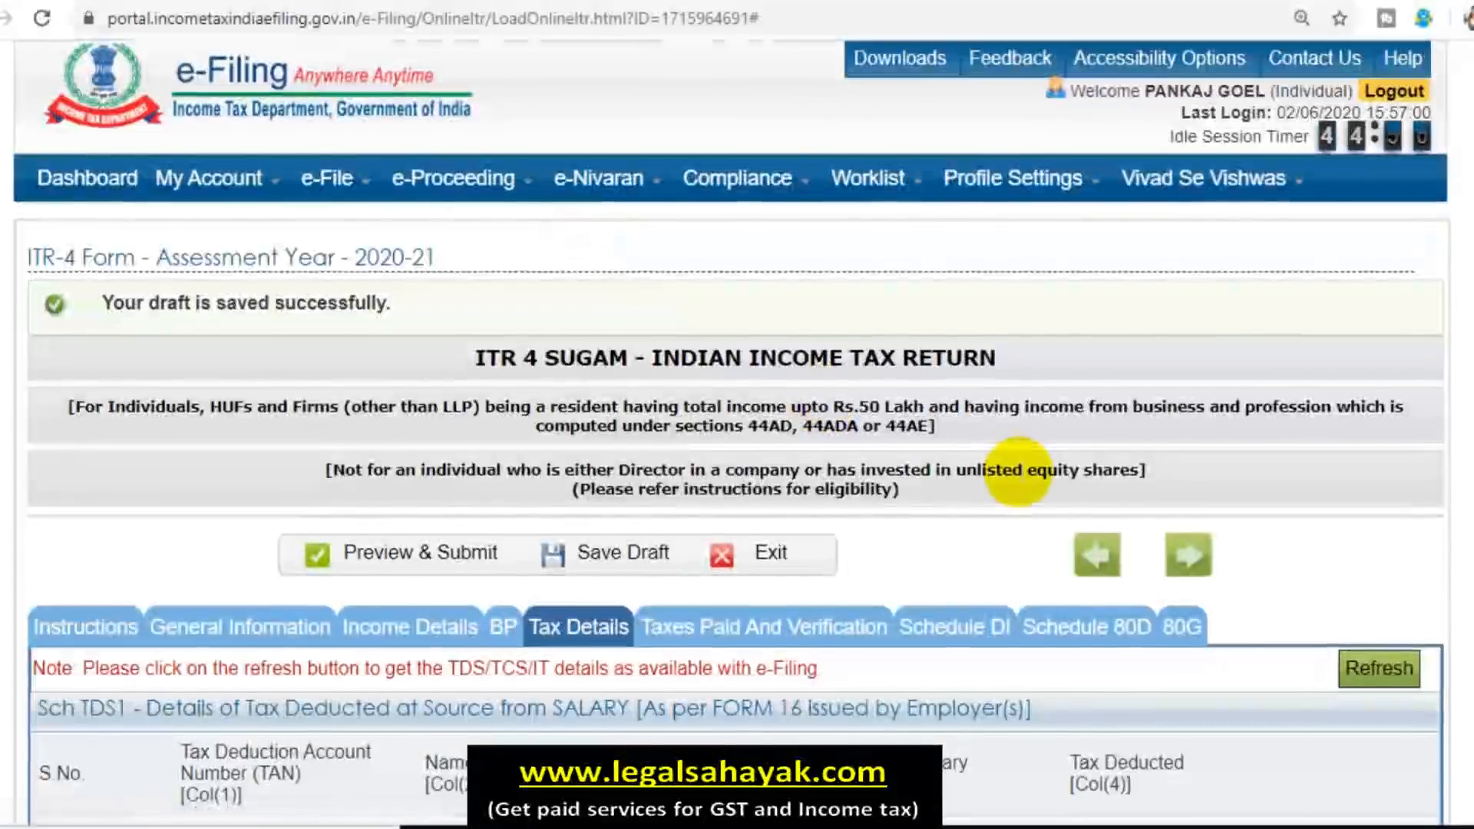
scroll(1017, 473, down, 5)
scroll(1018, 473, down, 3)
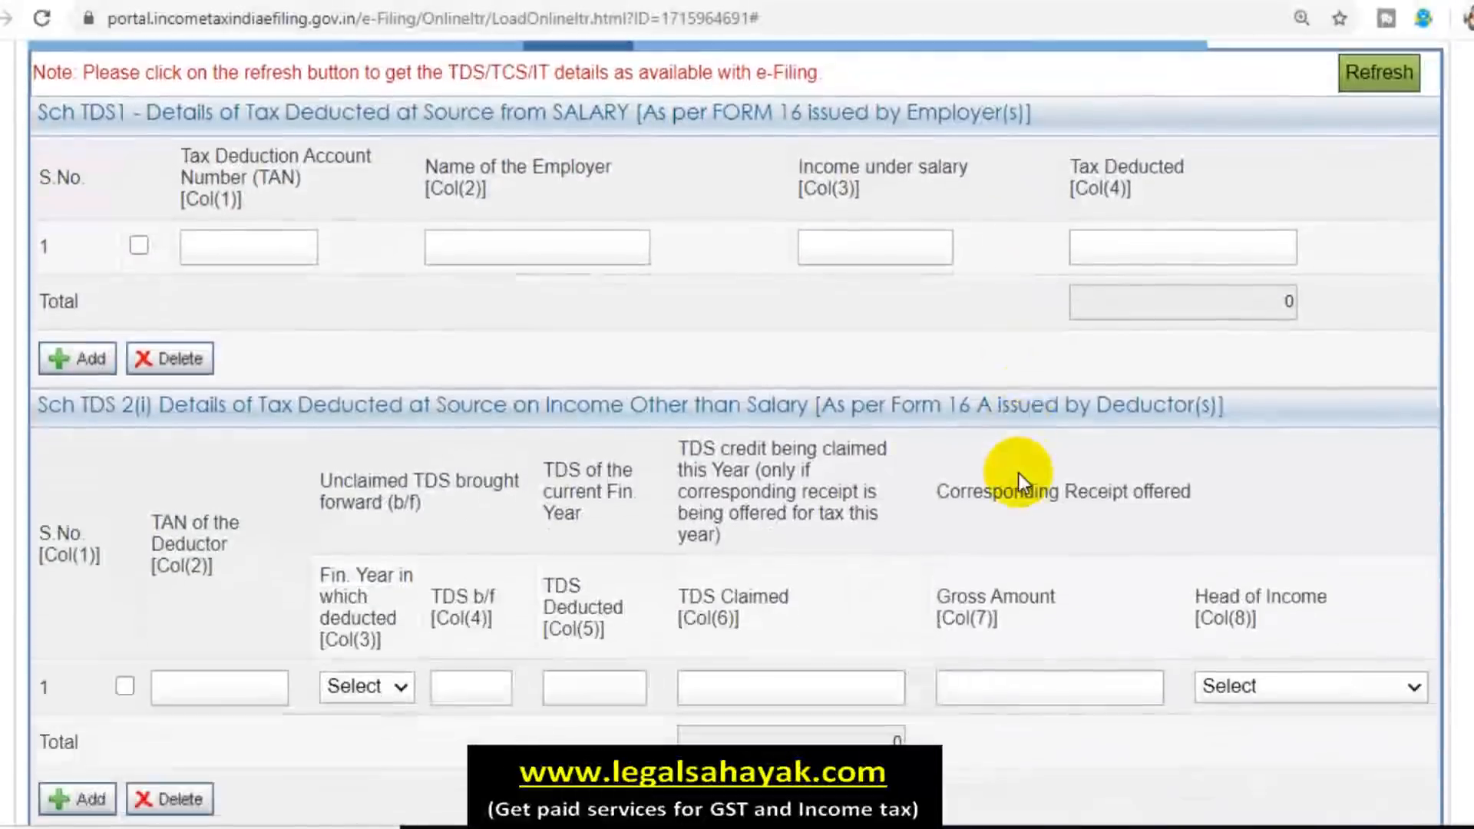
Look over the Sch TDS1 salary columns and the start of Sch TDS 2(i) in the Tax Details.
scroll(1018, 472, up, 2)
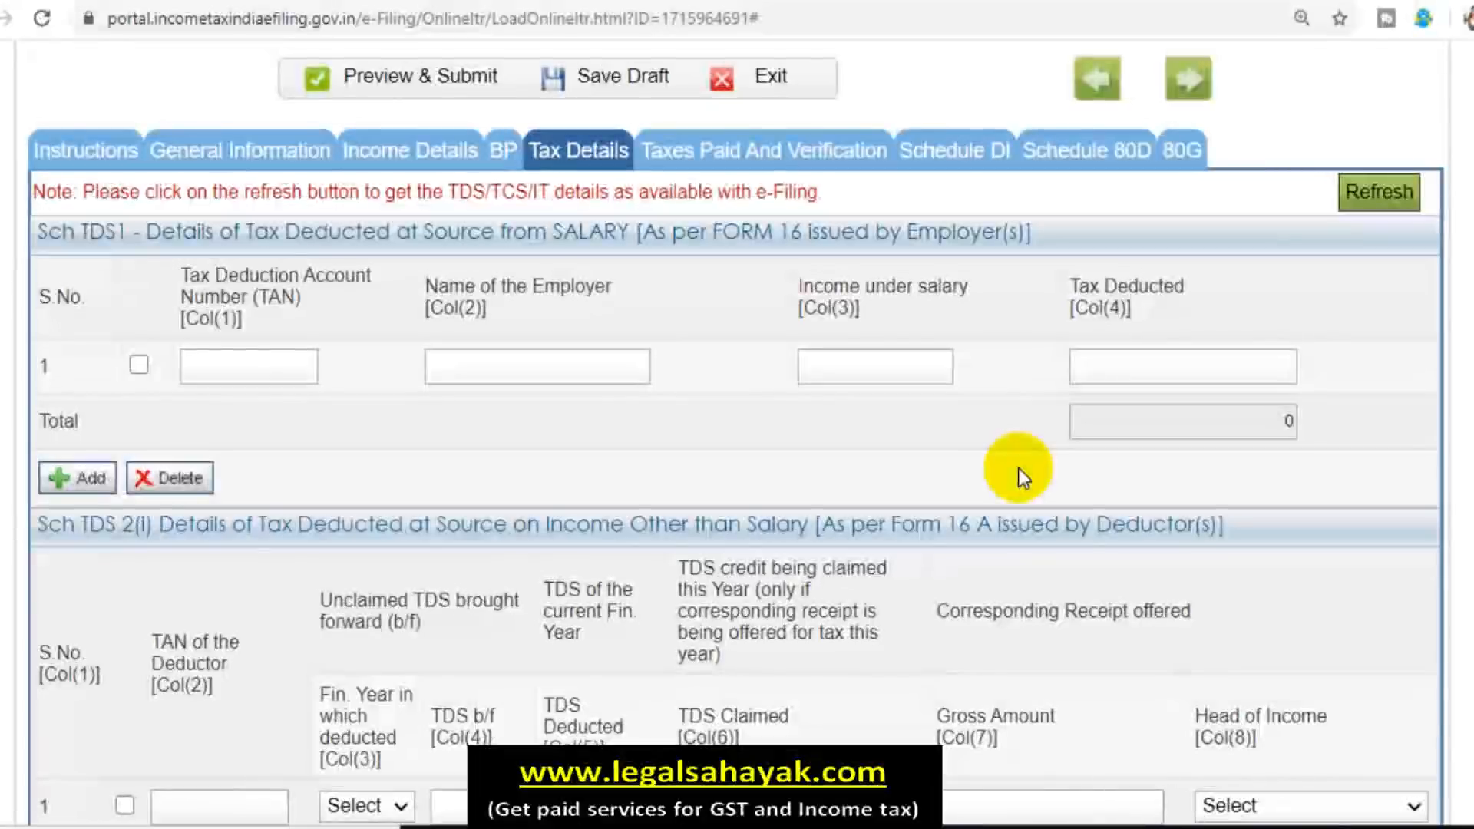
scroll(1309, 592, down, 9)
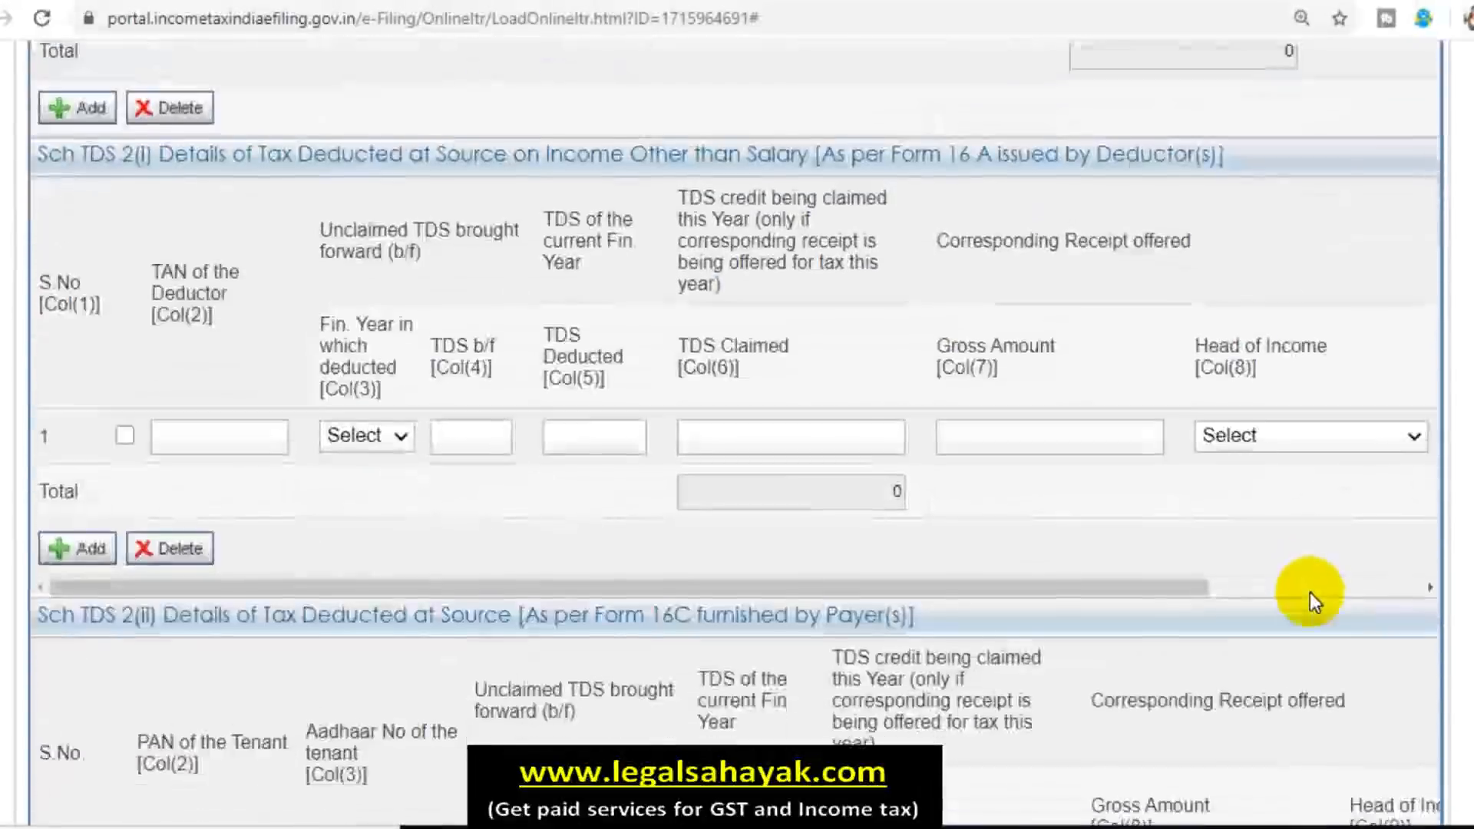
scroll(1309, 591, up, 13)
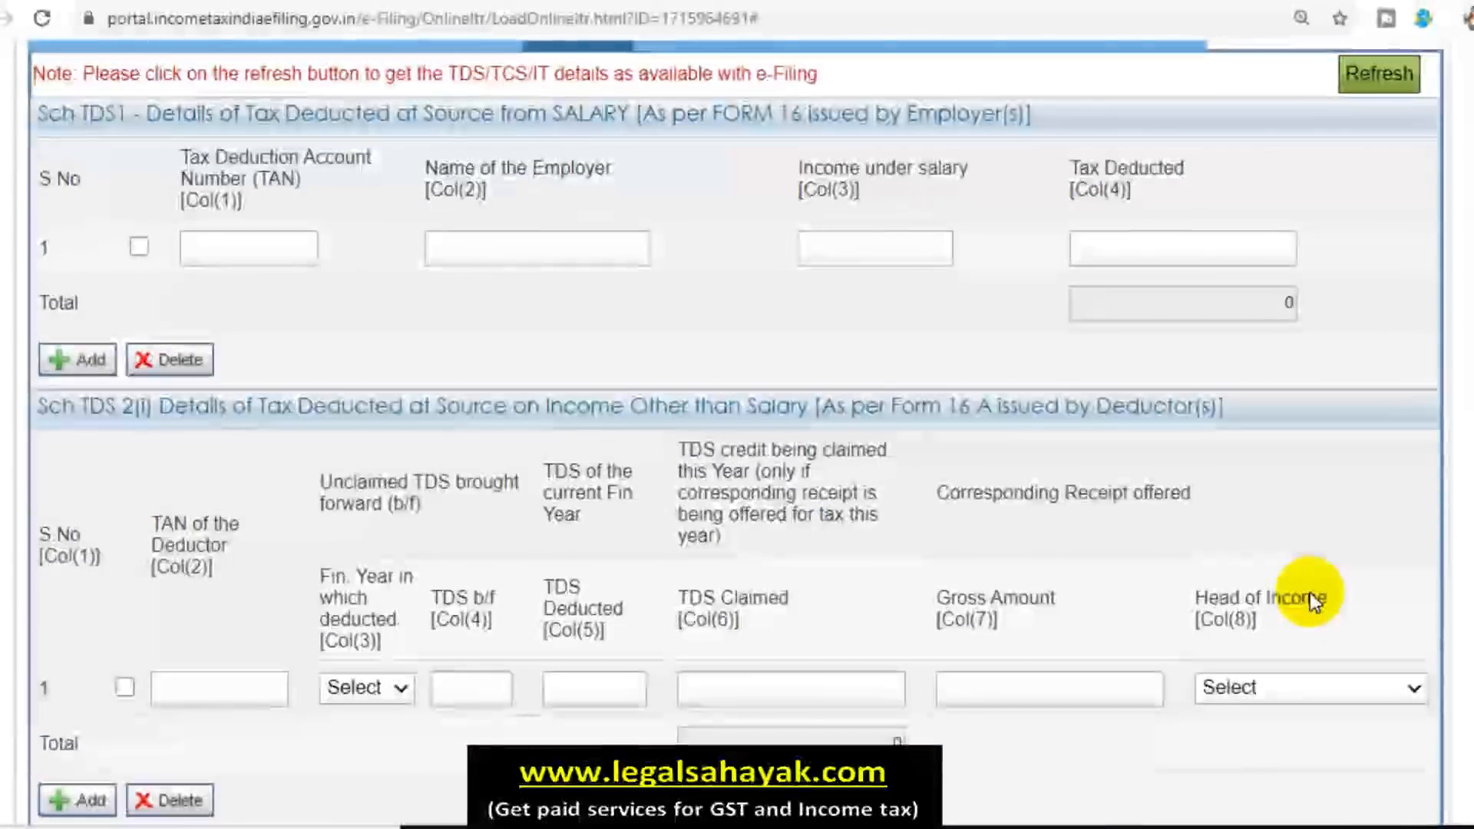
scroll(1309, 592, down, 2)
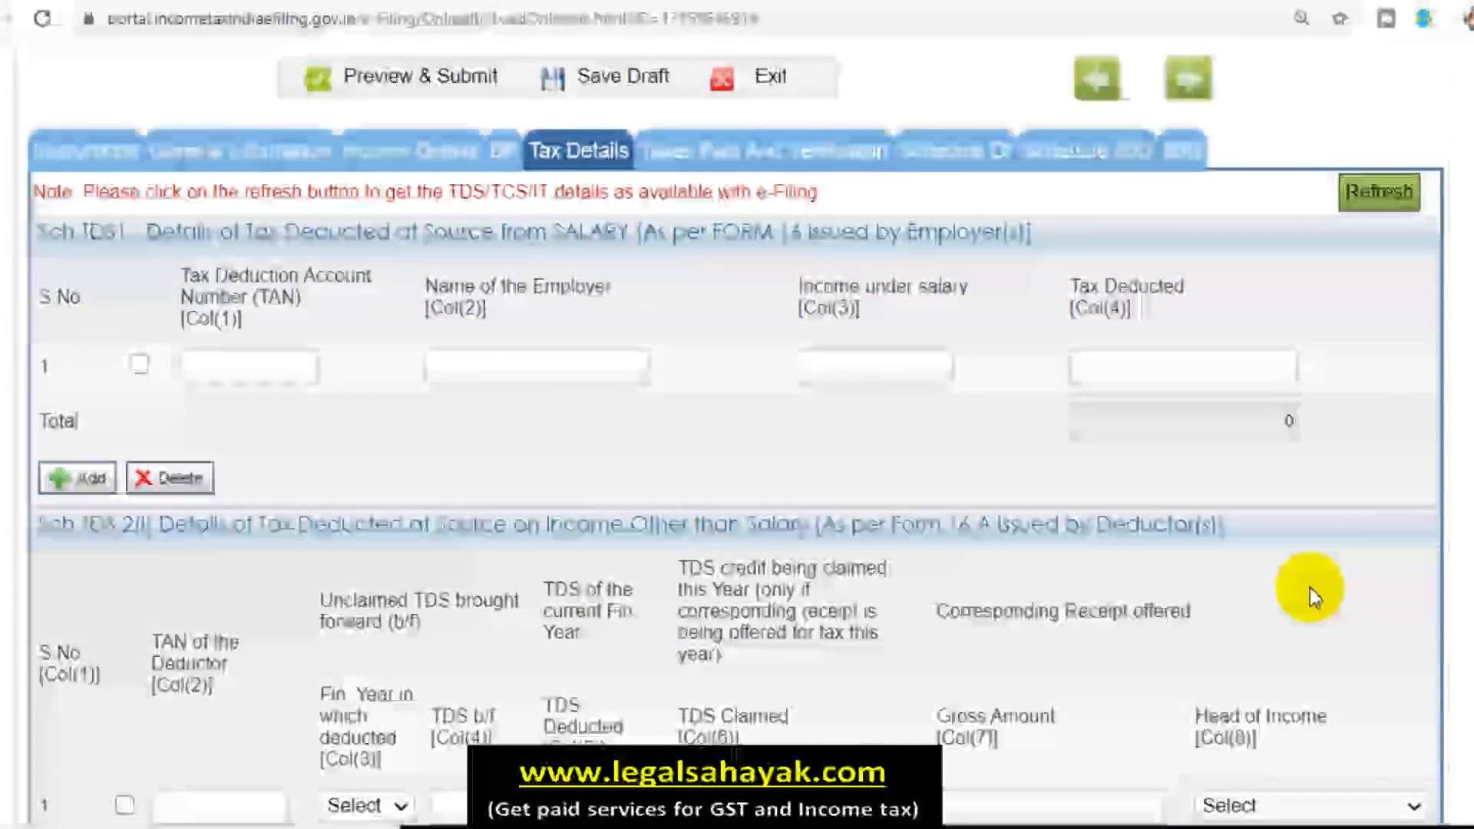
scroll(675, 605, down, 2)
scroll(676, 605, up, 2)
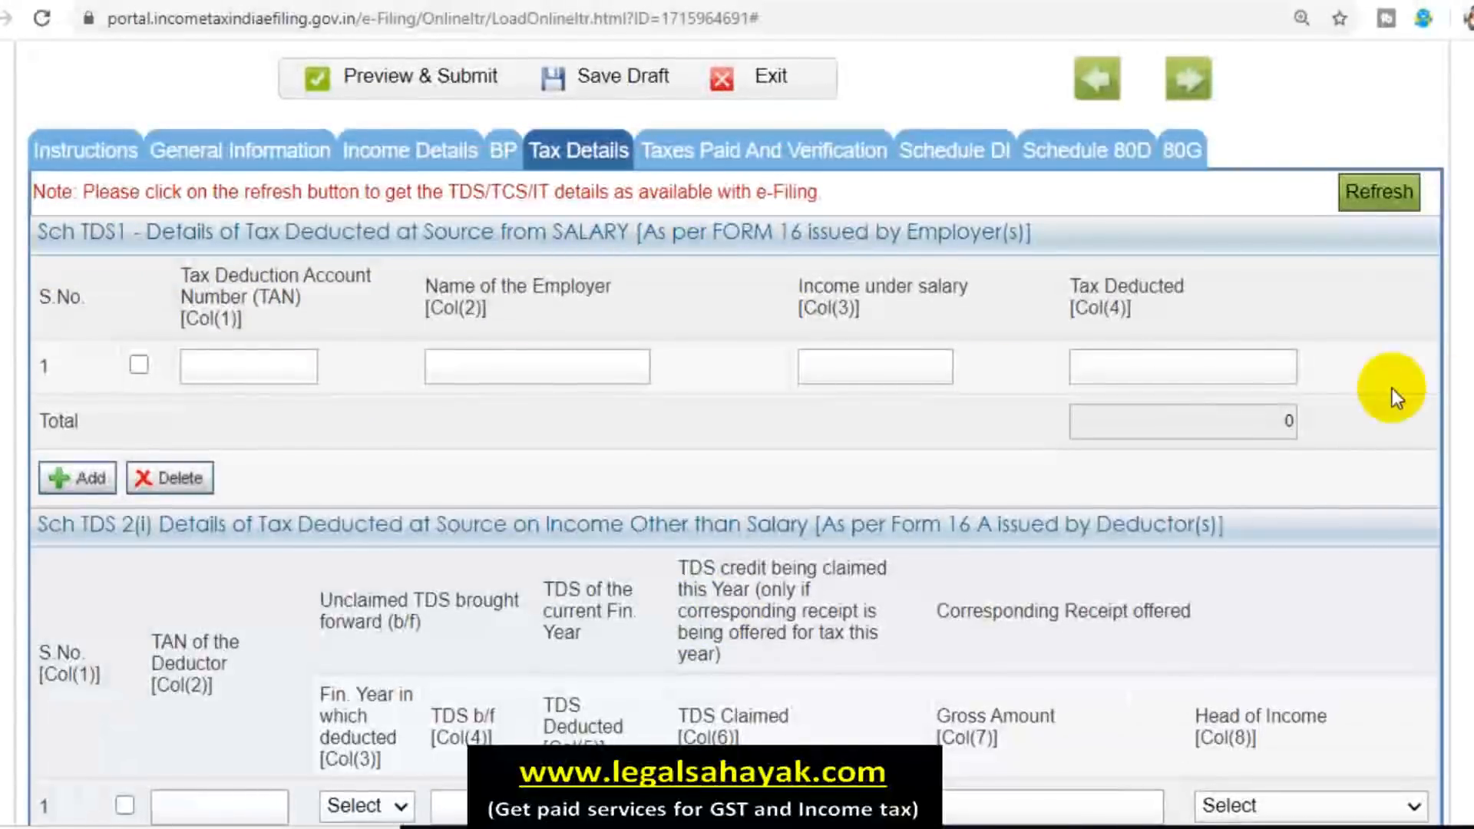
Examine the Sch TDS 2(i) columns and the available head of income options for row 1.
scroll(1392, 389, down, 4)
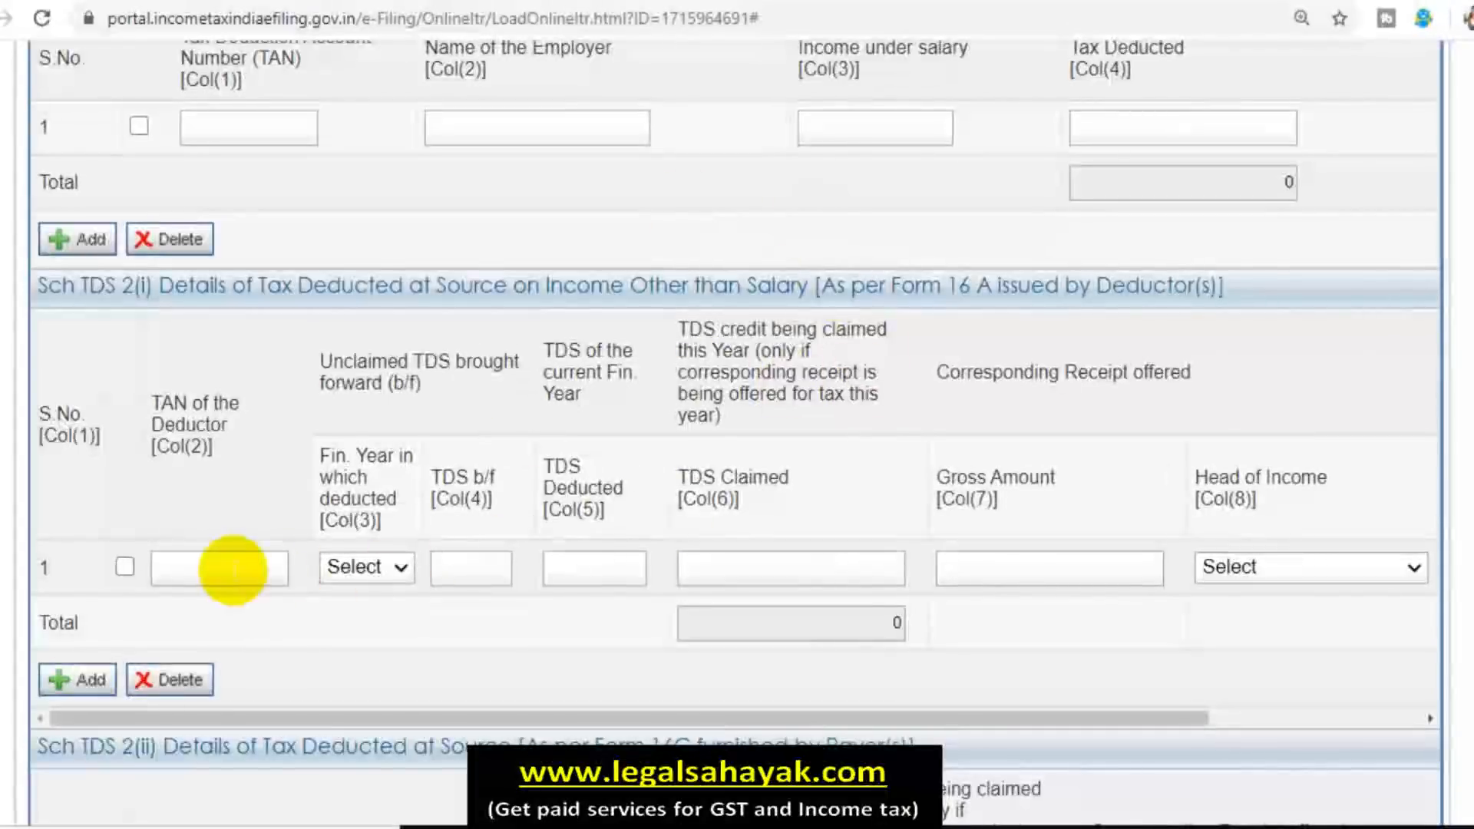
click(1314, 570)
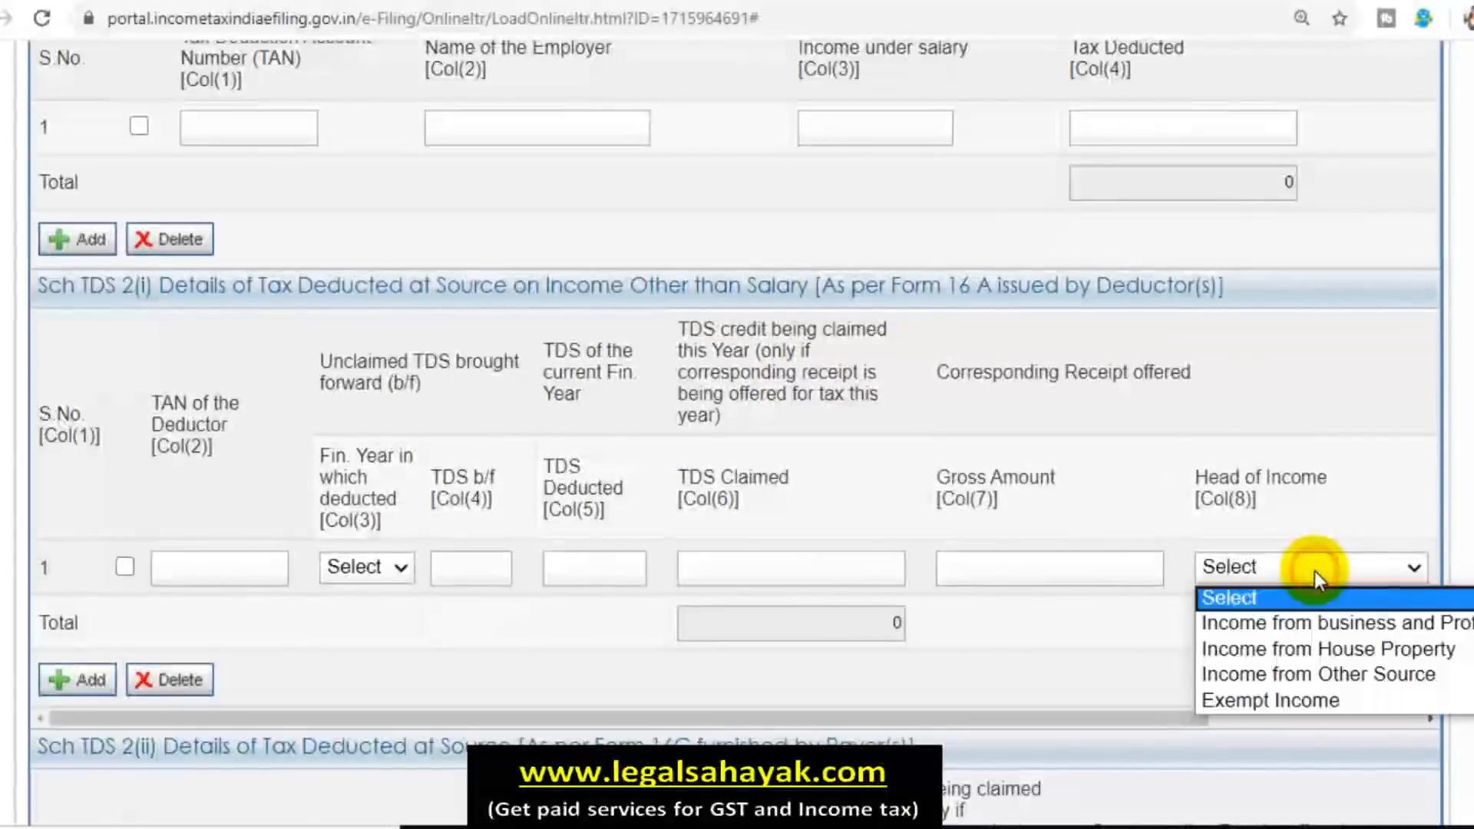
scroll(1314, 569, down, 2)
click(1296, 442)
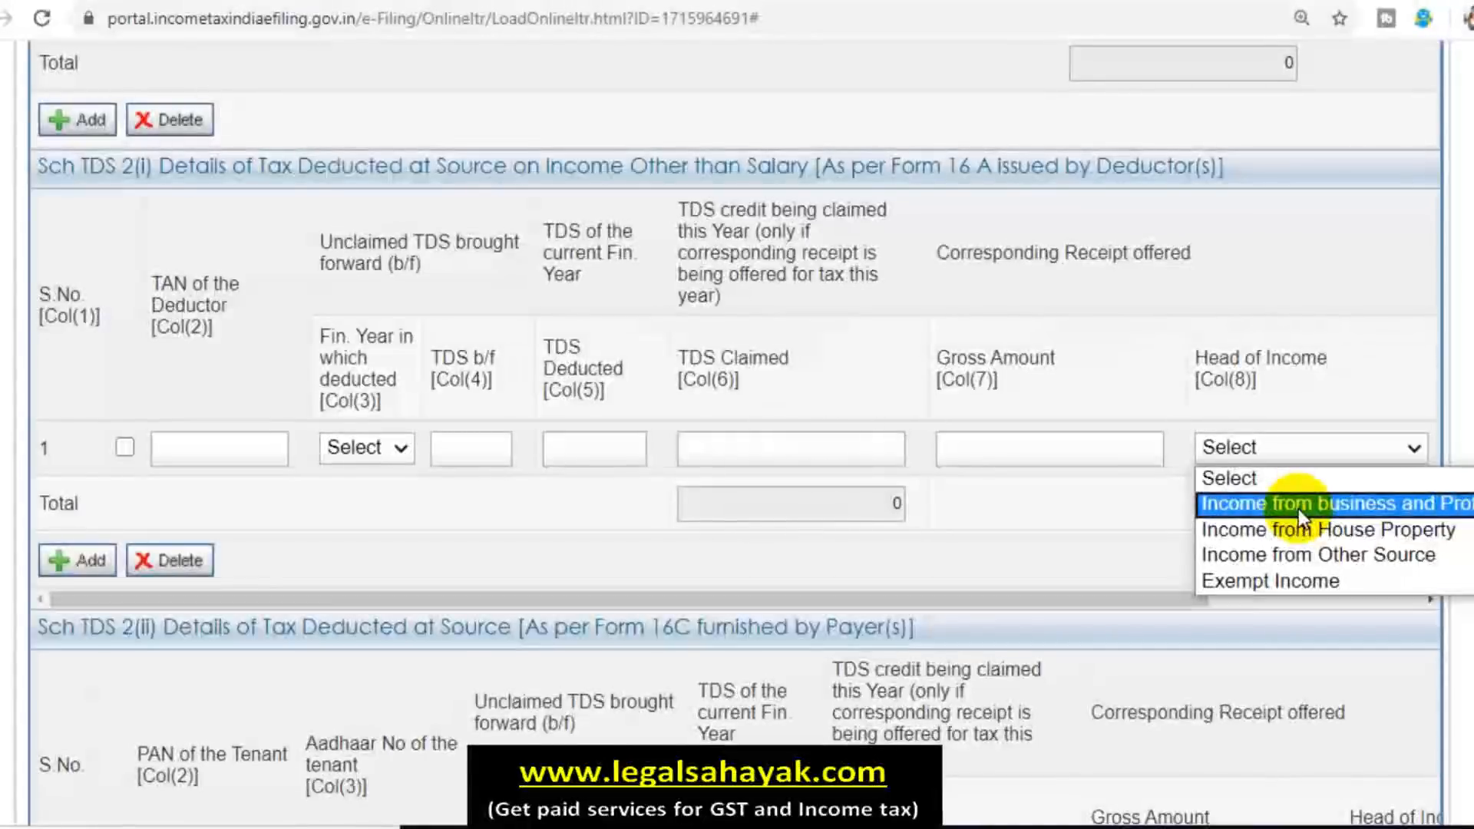
click(342, 511)
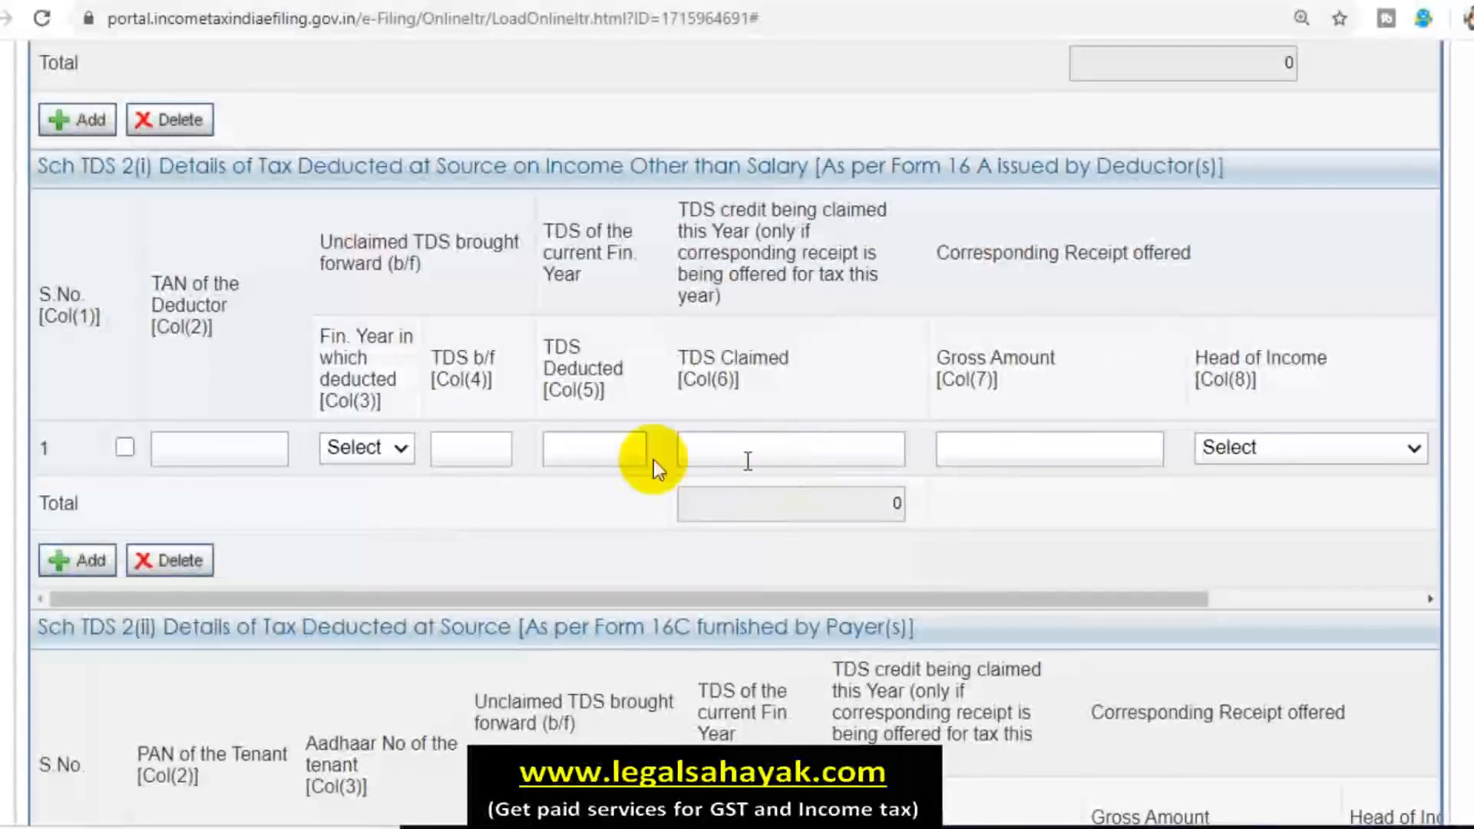
Enter 5000 as both TDS deducted and TDS claimed in row 1 of Sch TDS 2(i).
click(560, 458)
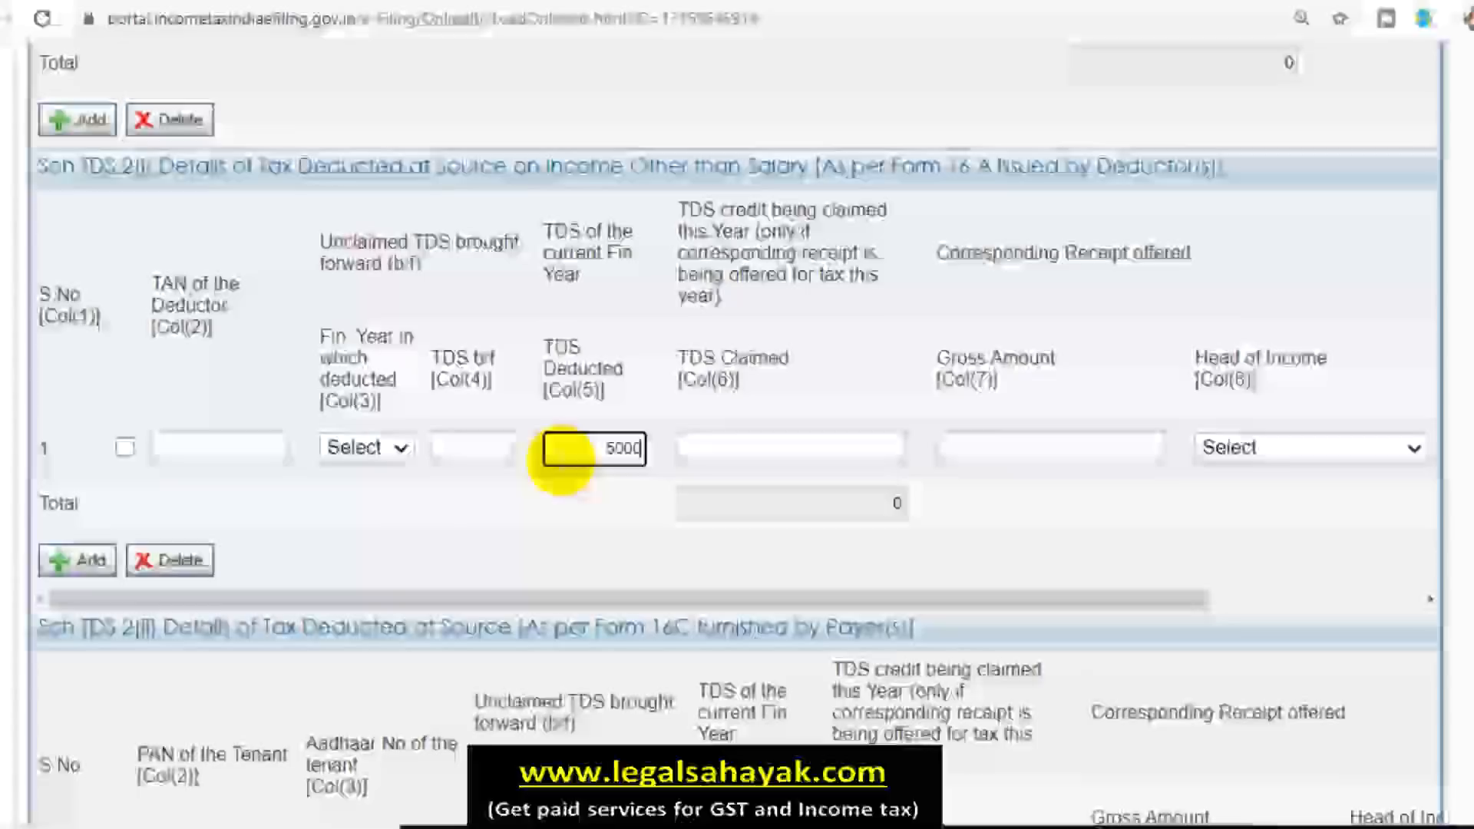
text(5000)
click(753, 447)
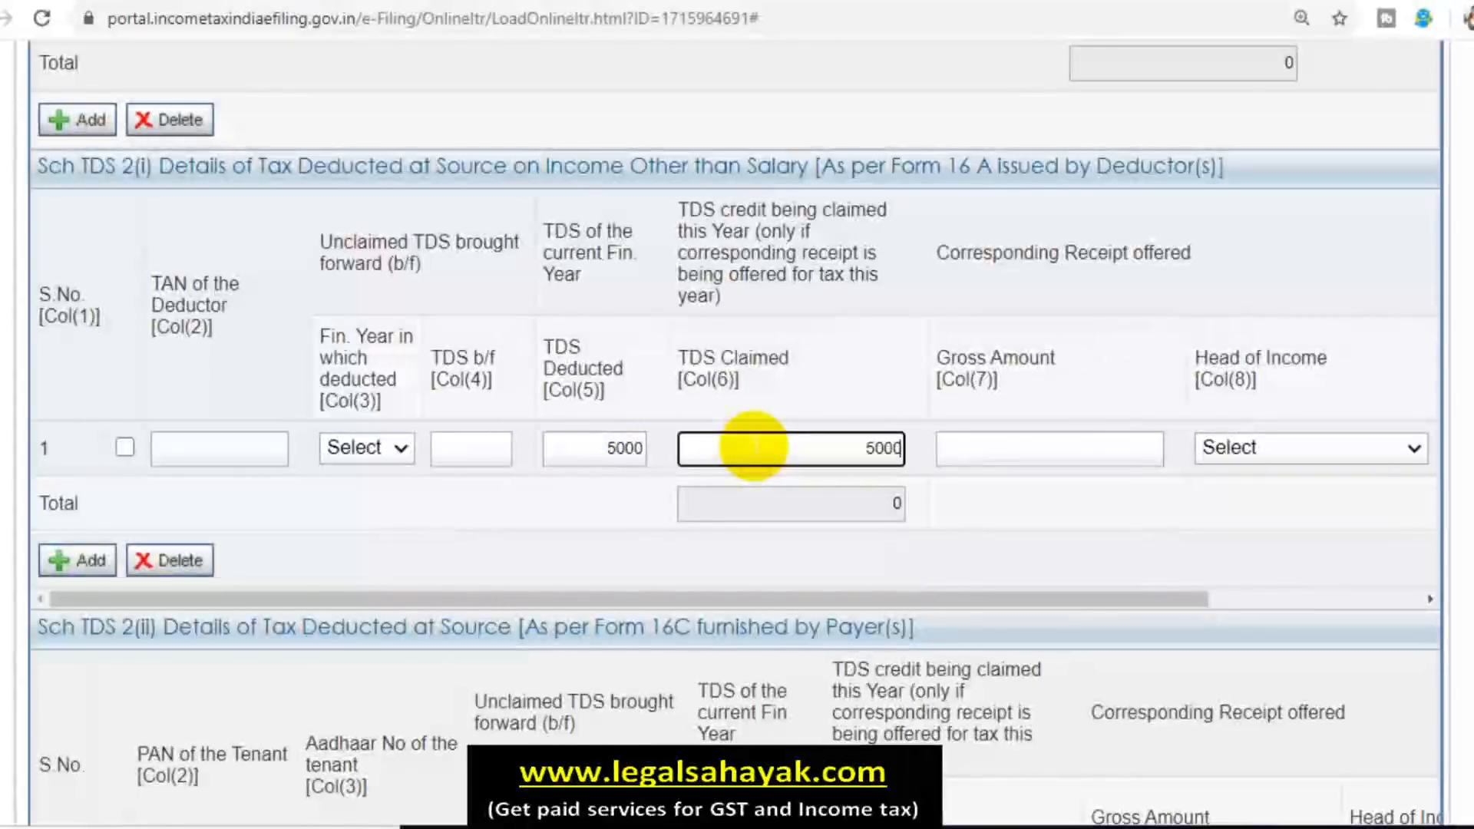
click(615, 529)
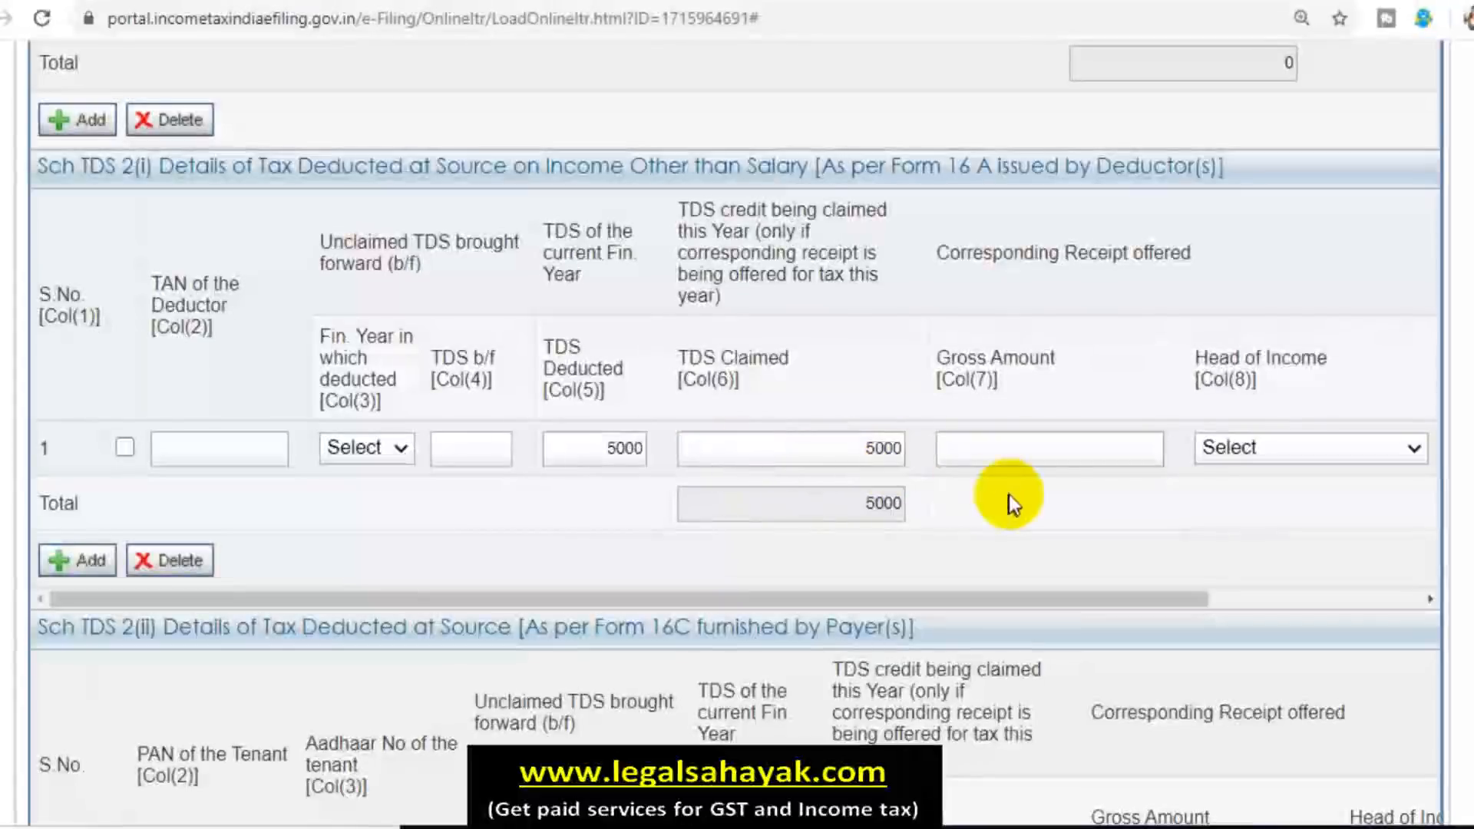
Set the row's gross amount to 50000 and its head of income to business and profession in Sch TDS 2(i).
click(1027, 447)
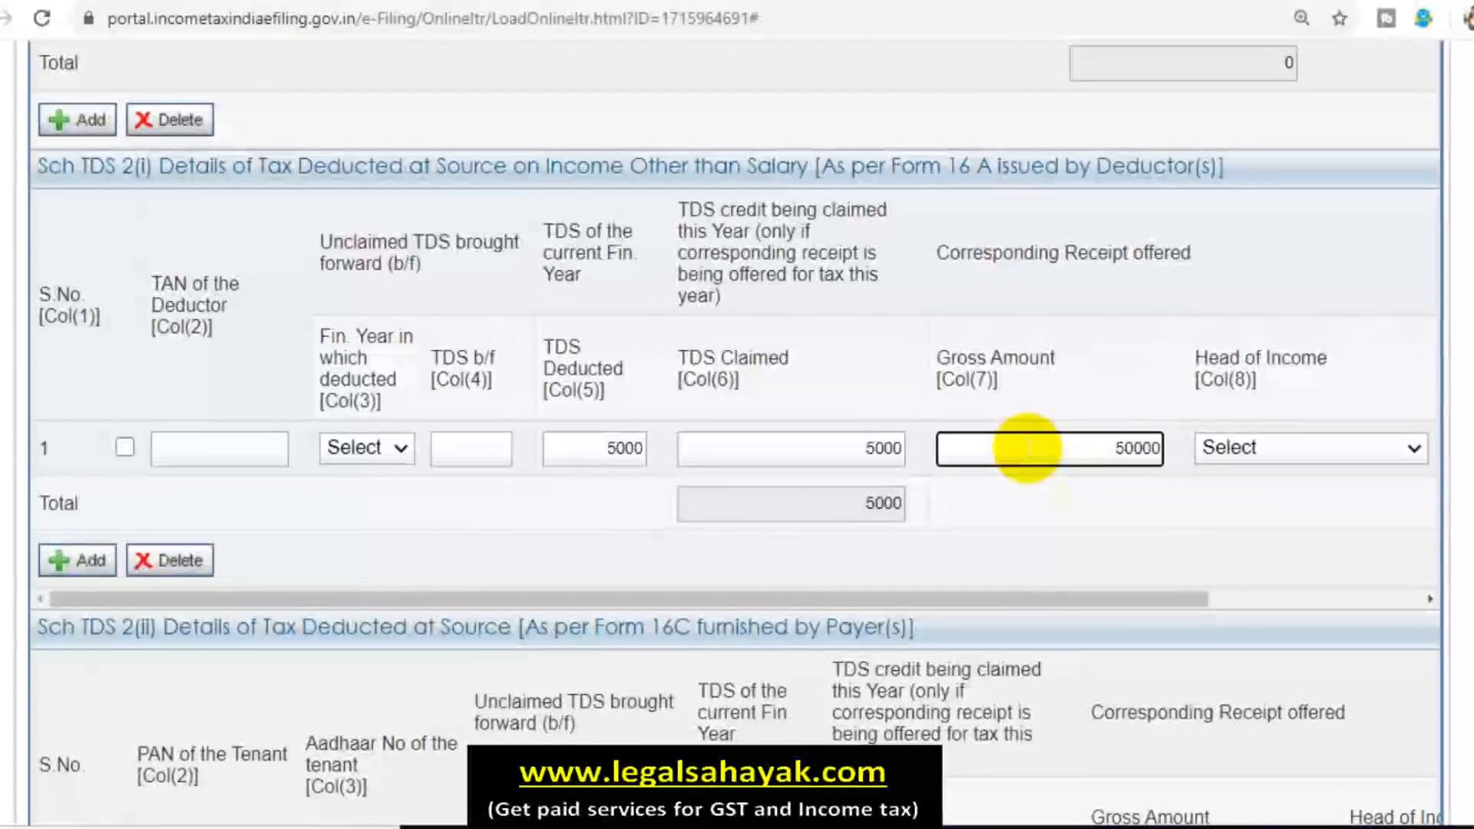
click(1102, 520)
click(1339, 450)
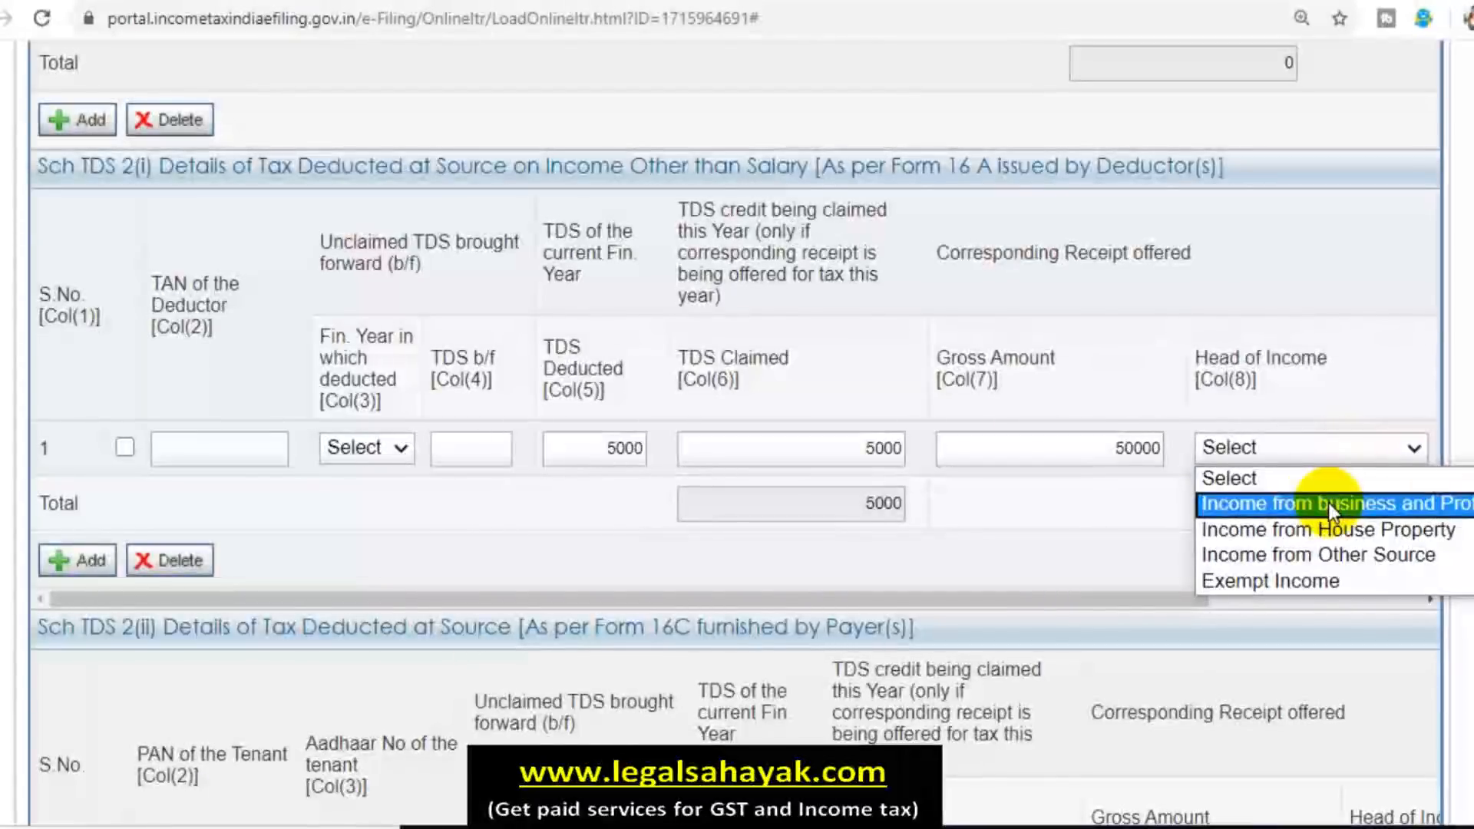
click(1327, 503)
click(1266, 447)
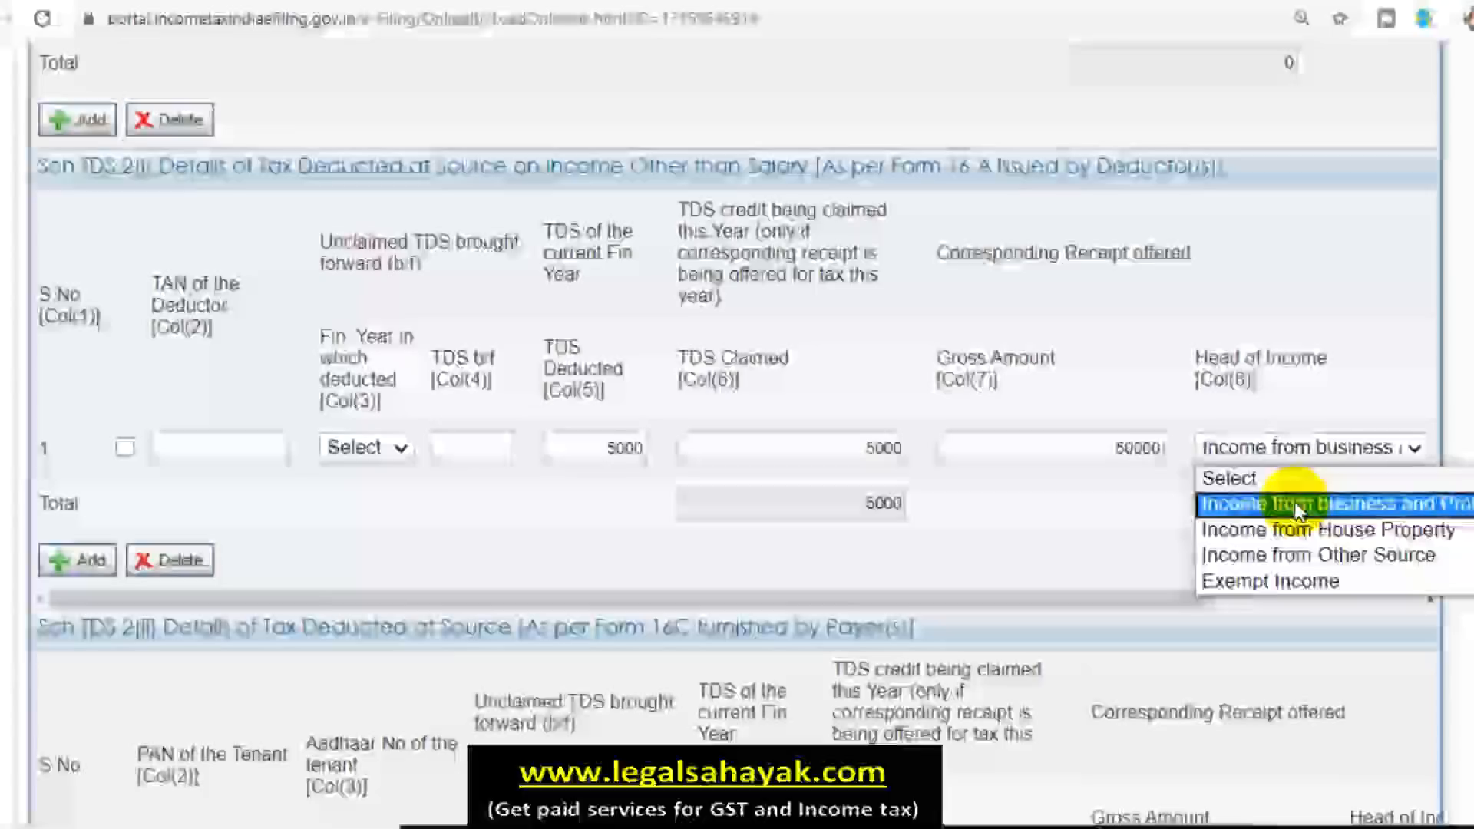
click(1297, 449)
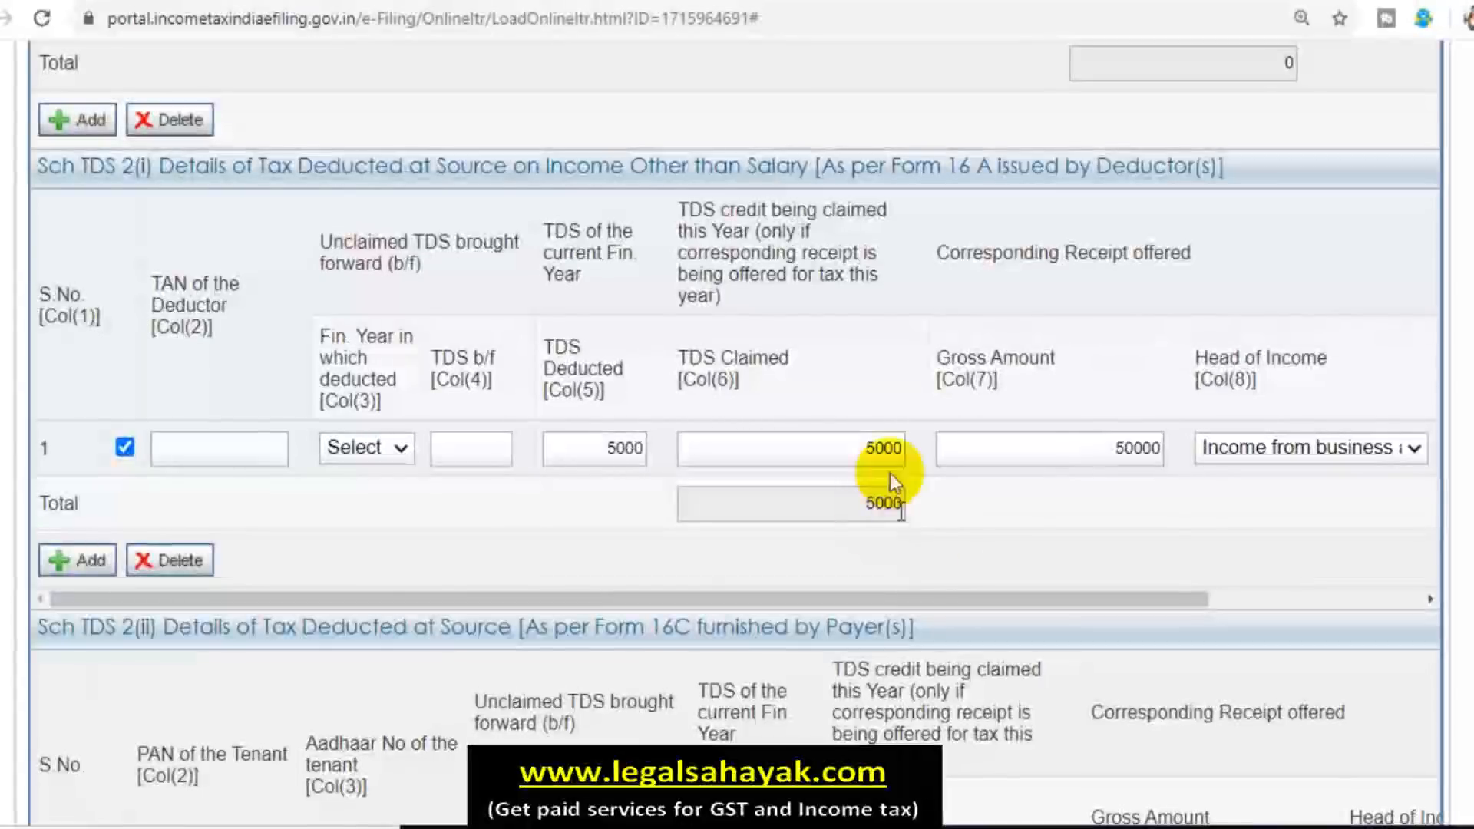
Delete the filled-in sample row 1 from Sch TDS 2(i).
click(196, 563)
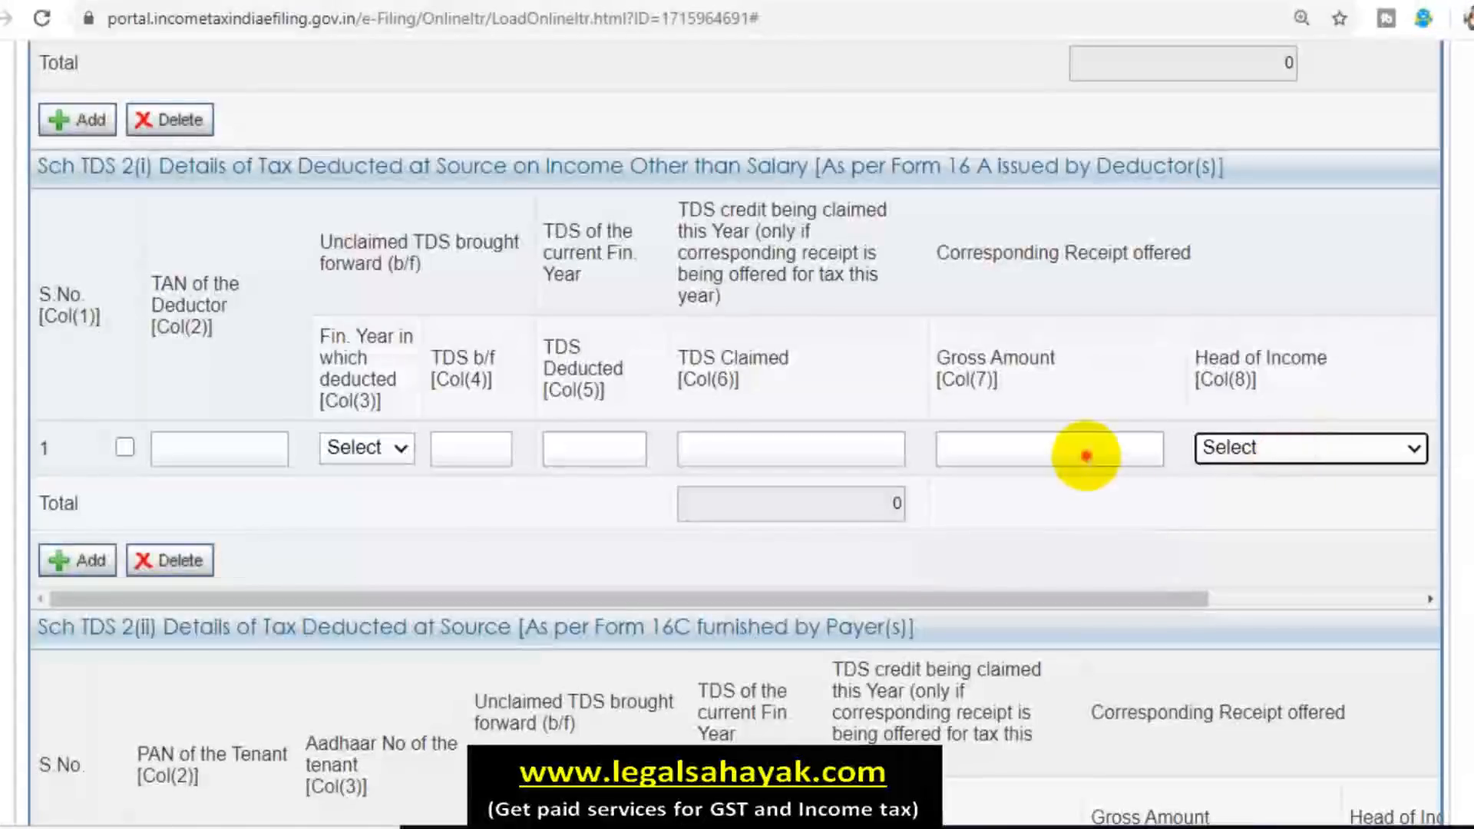
click(1085, 455)
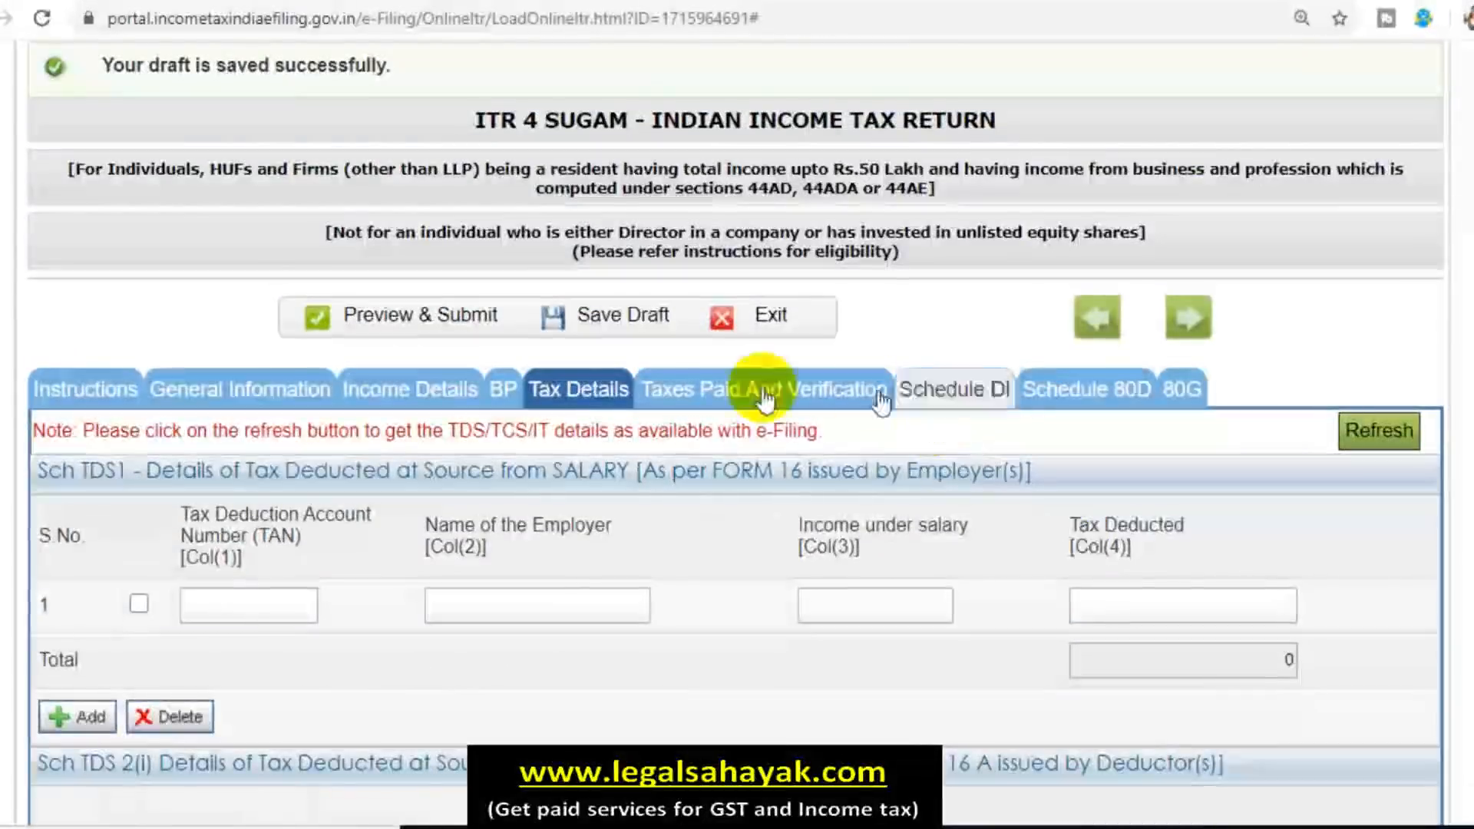
Look through Sch TDS 2(ii) for Form 16C, Sch TCS and the advance tax payments in Sch IT.
scroll(859, 514, down, 12)
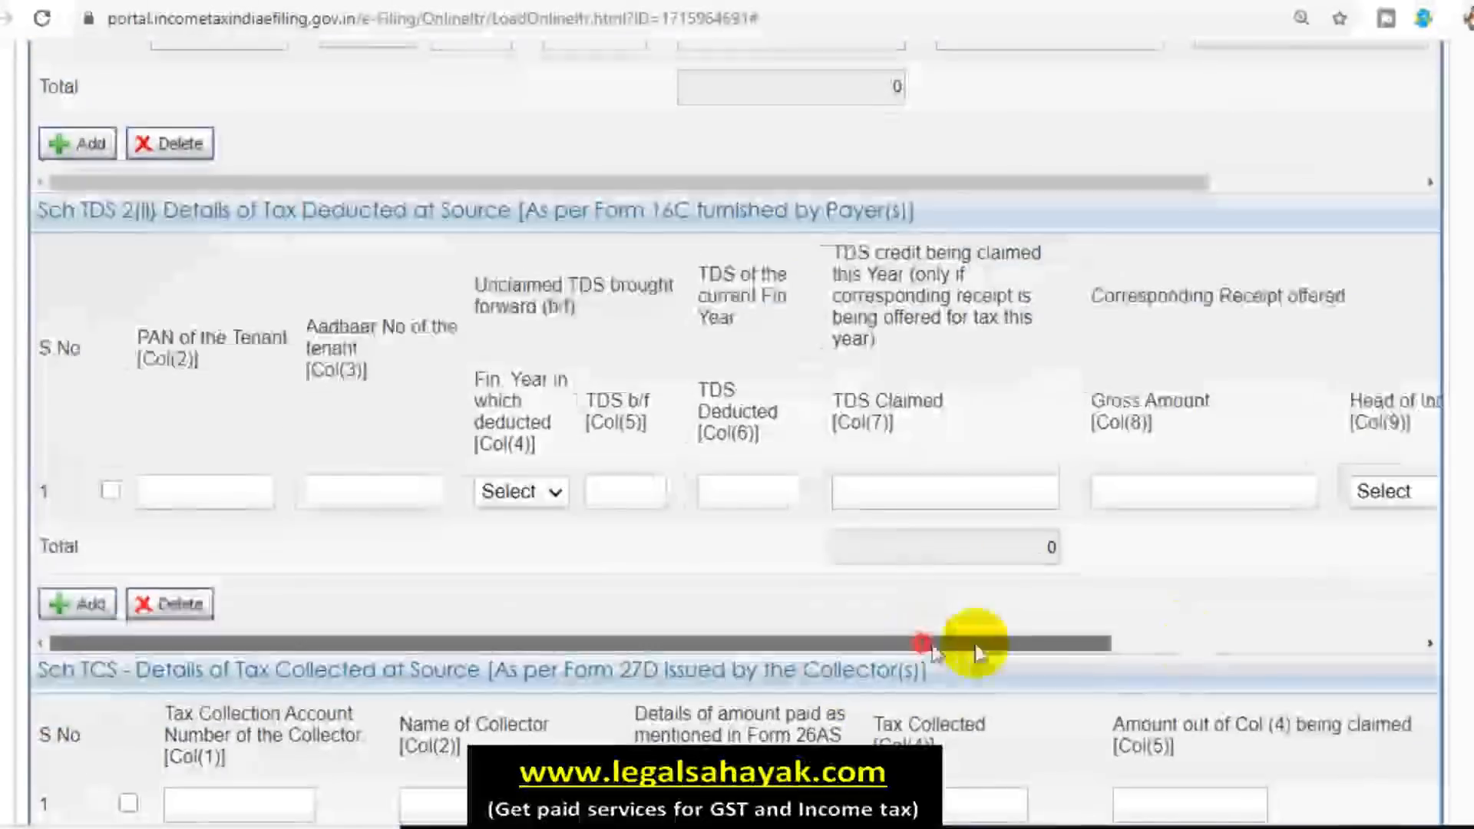
drag(970, 646, 721, 605)
scroll(722, 605, down, 6)
scroll(890, 467, down, 2)
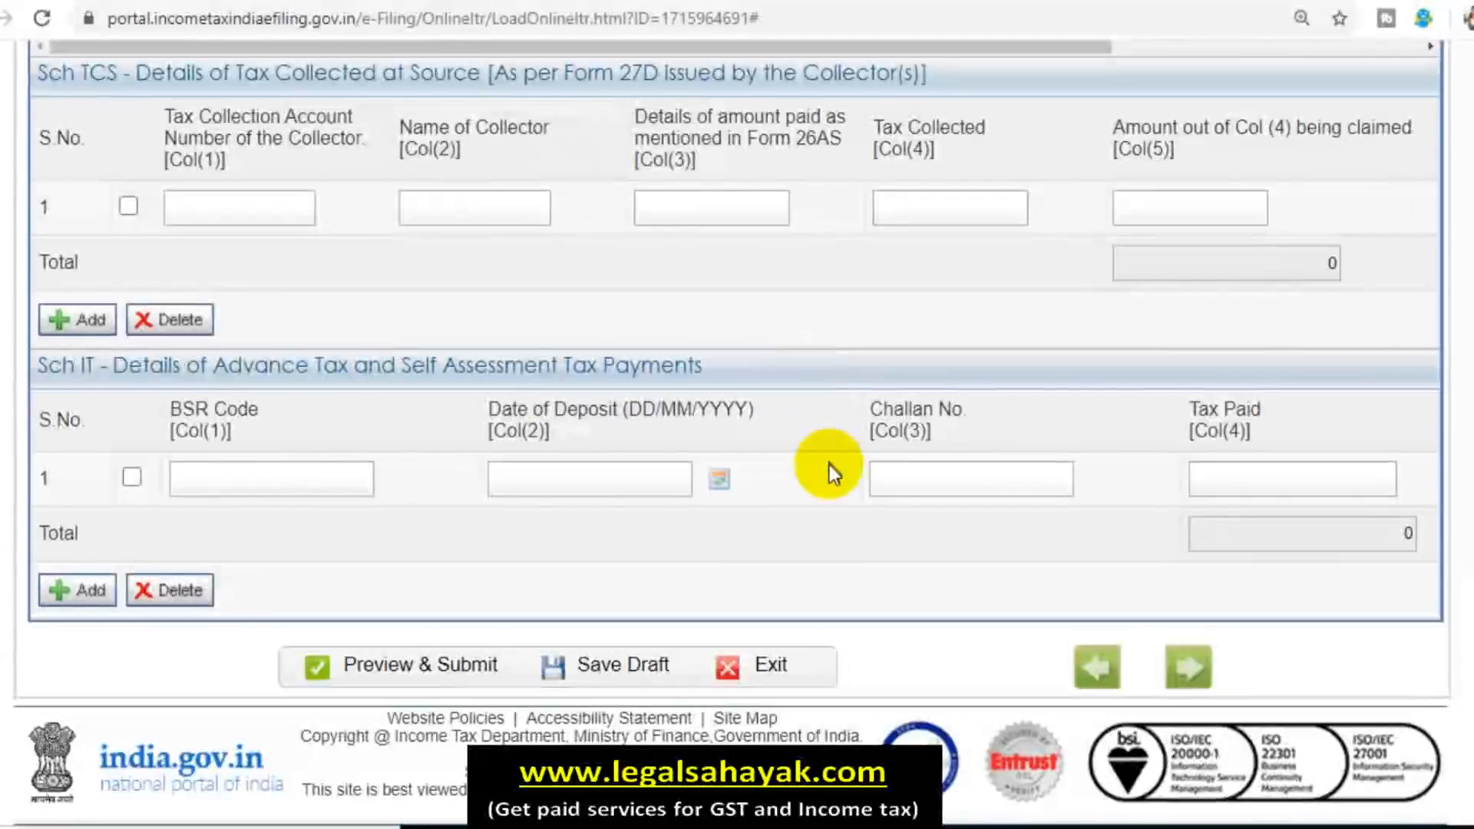
scroll(829, 463, up, 12)
scroll(829, 464, down, 12)
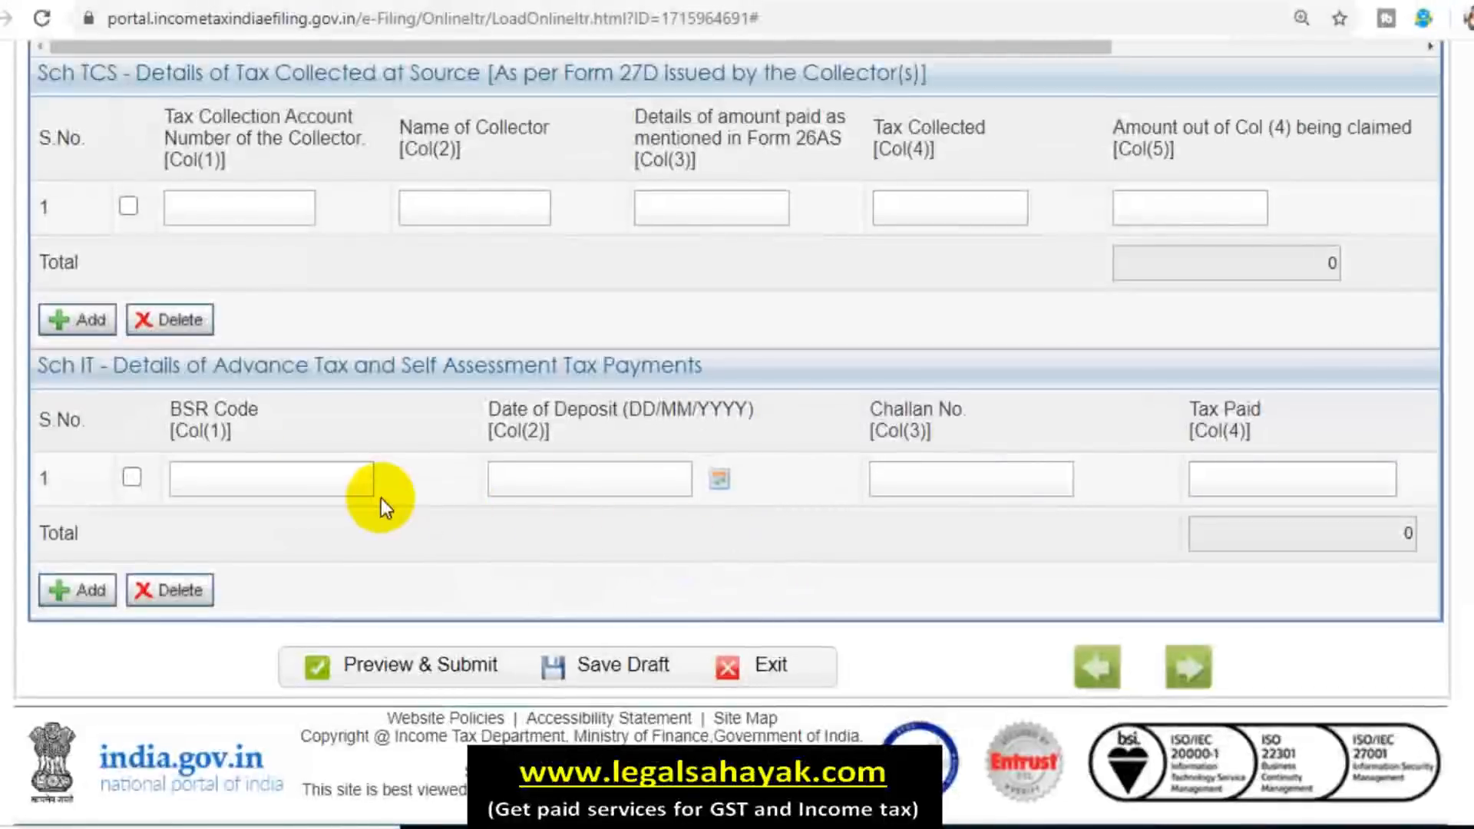
Go through the BSR code, date of deposit, challan number and tax paid fields of Sch IT.
click(220, 476)
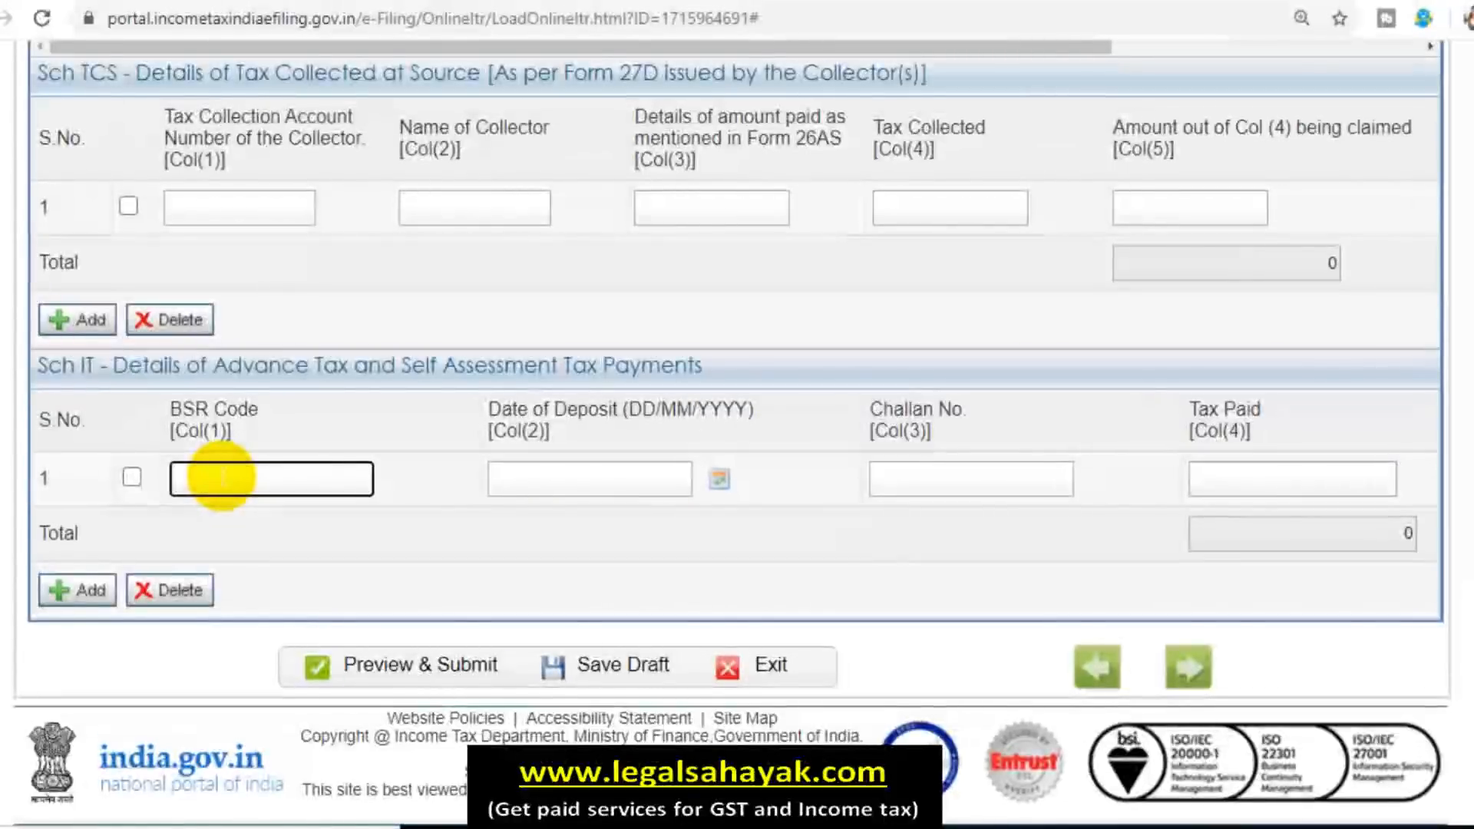
click(602, 474)
click(946, 478)
click(1322, 485)
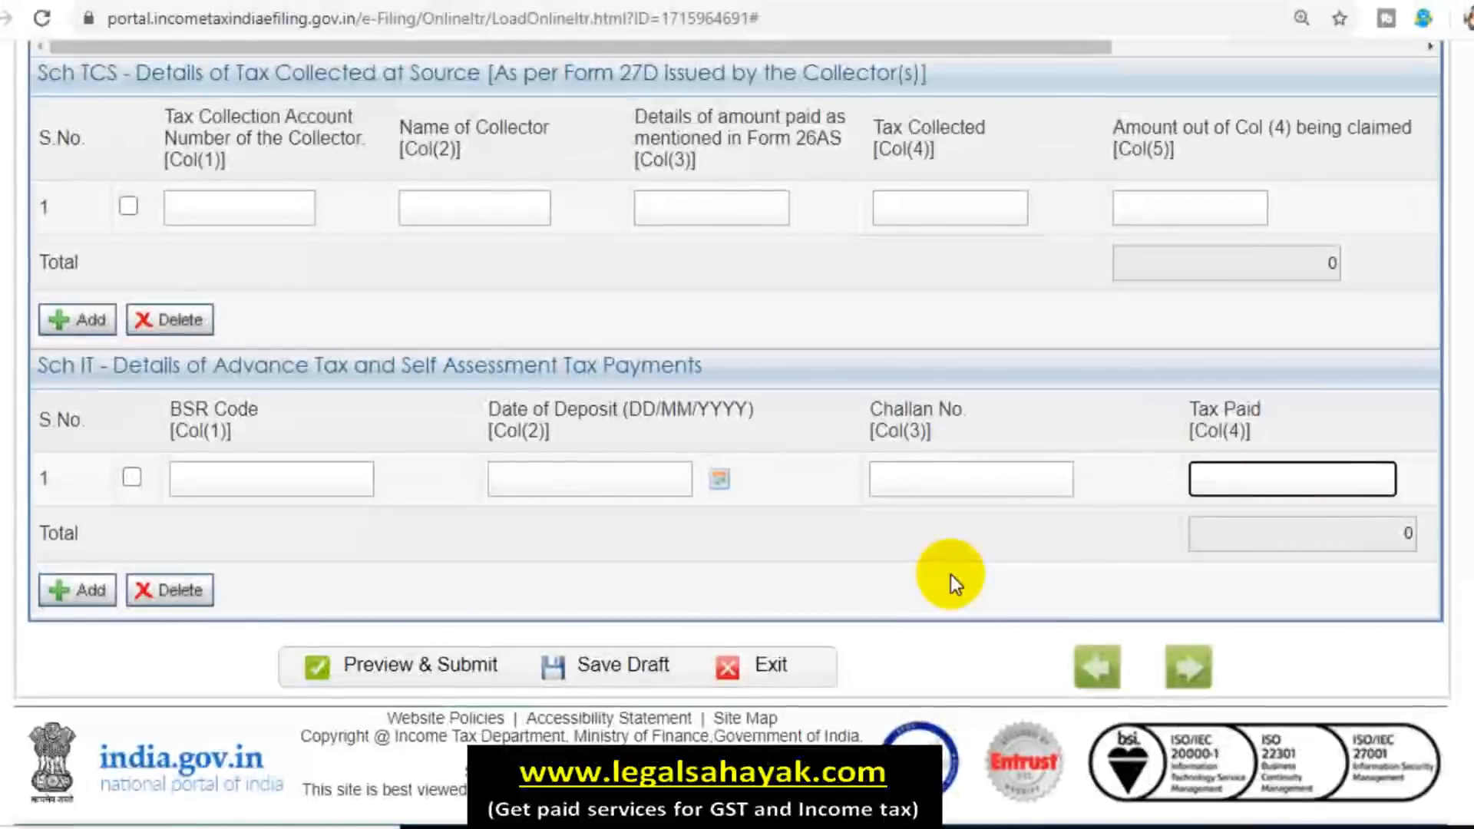
Open Taxes Paid And Verification and review rows D13 to D19 for taxes paid, amount payable and refund.
scroll(950, 575, up, 15)
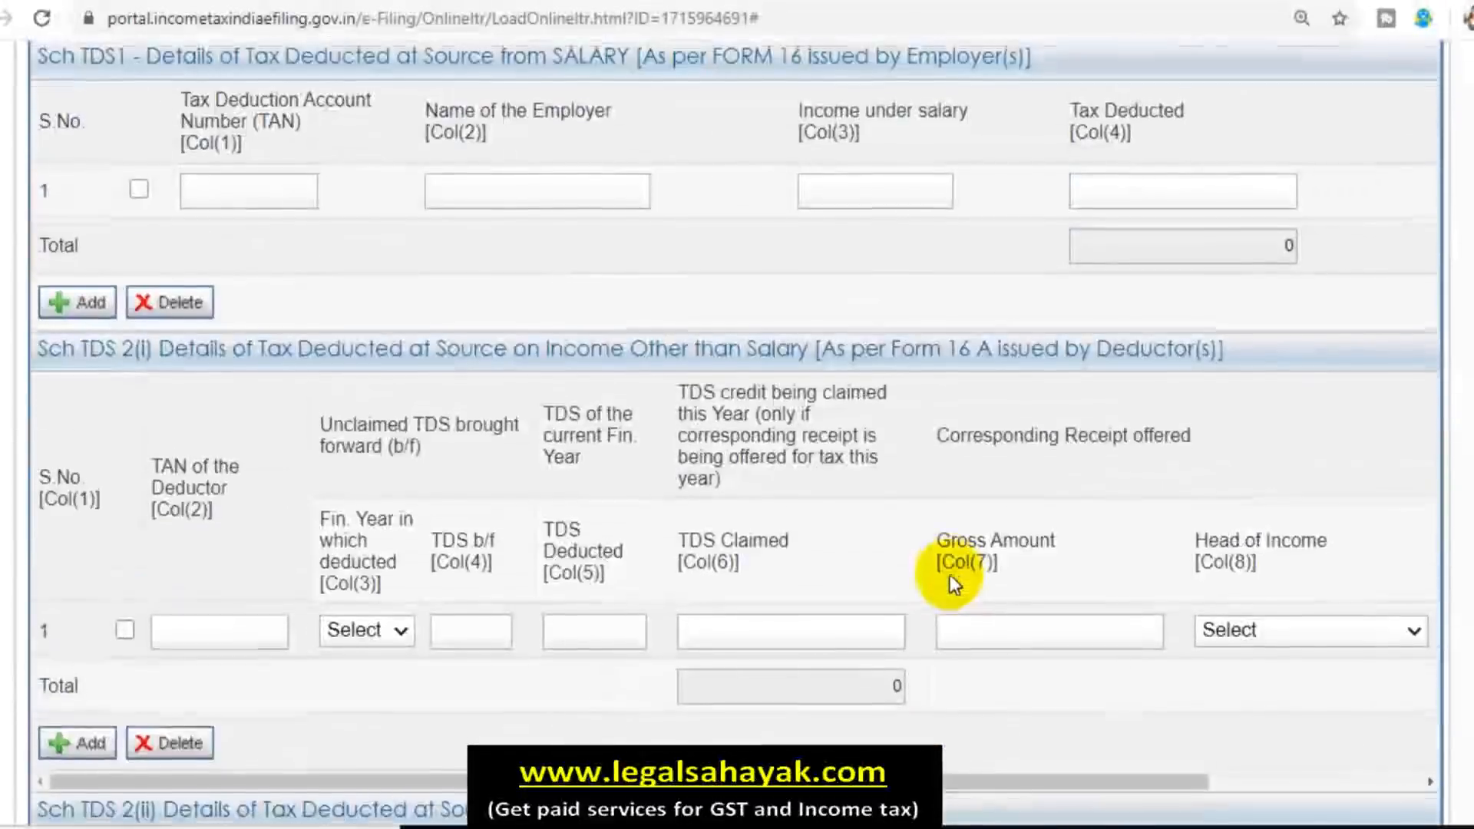
scroll(950, 574, up, 5)
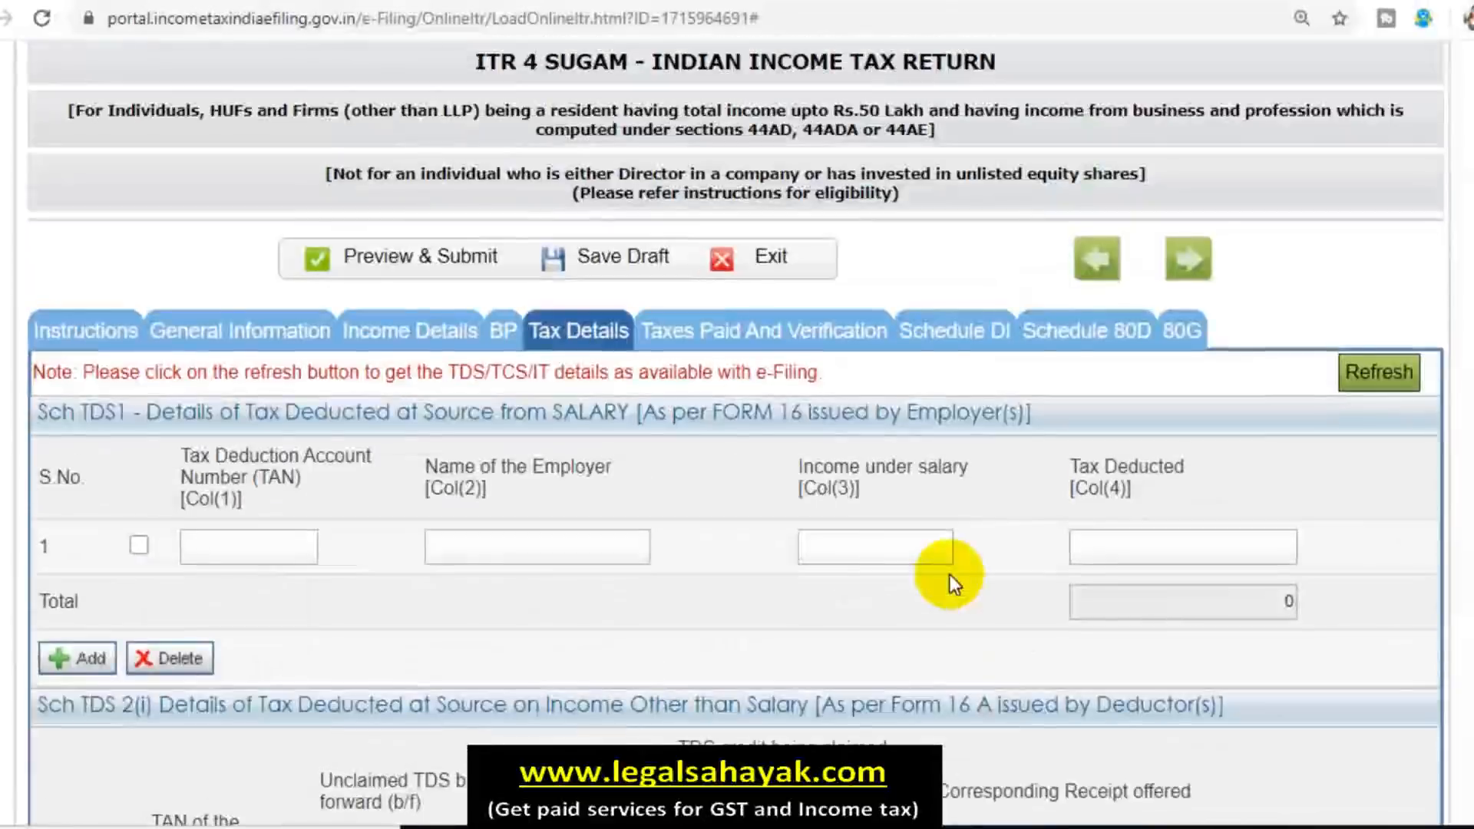
click(760, 345)
scroll(877, 591, down, 9)
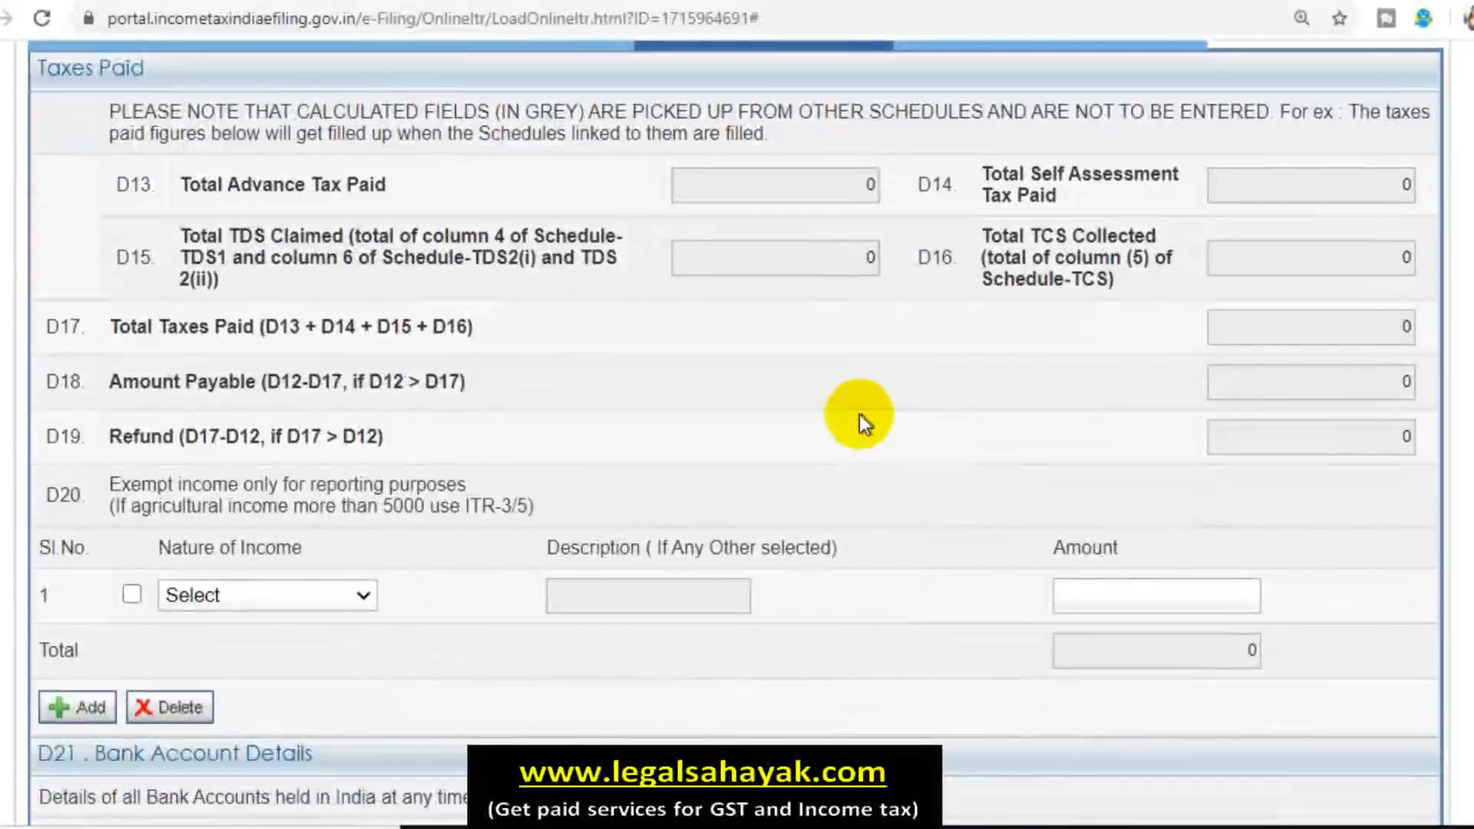
click(850, 188)
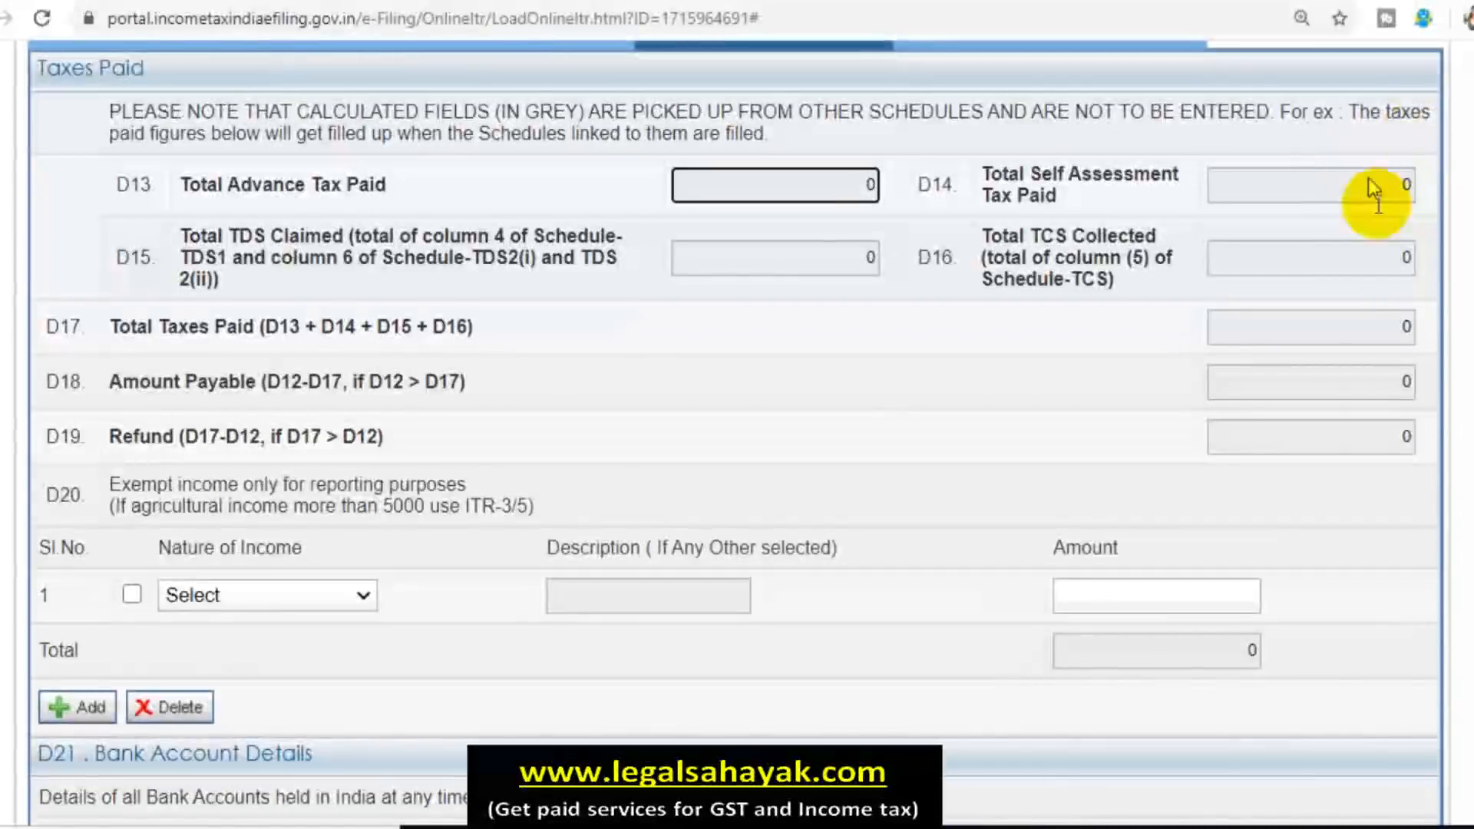
click(856, 257)
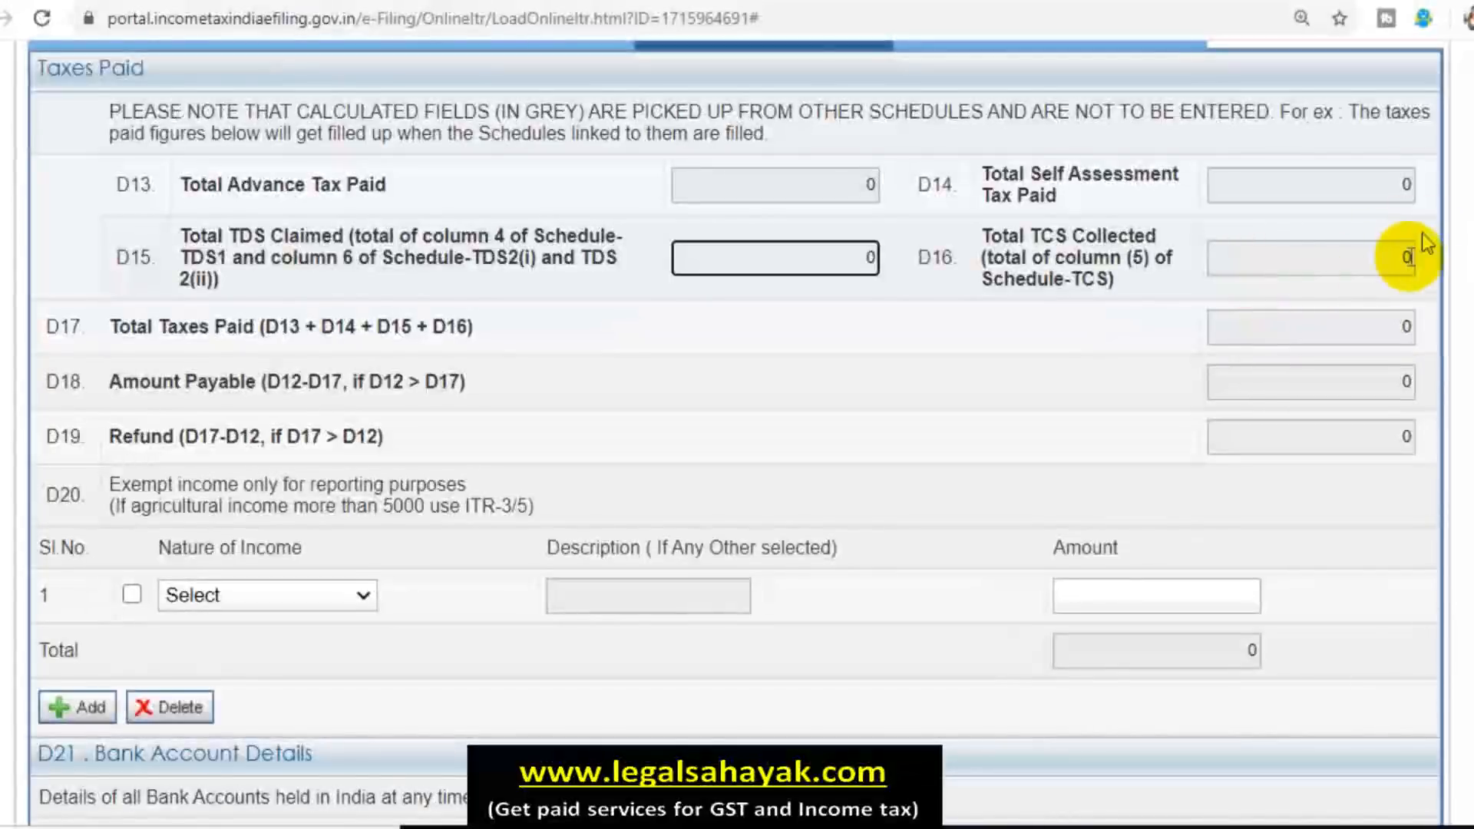
scroll(766, 463, down, 1)
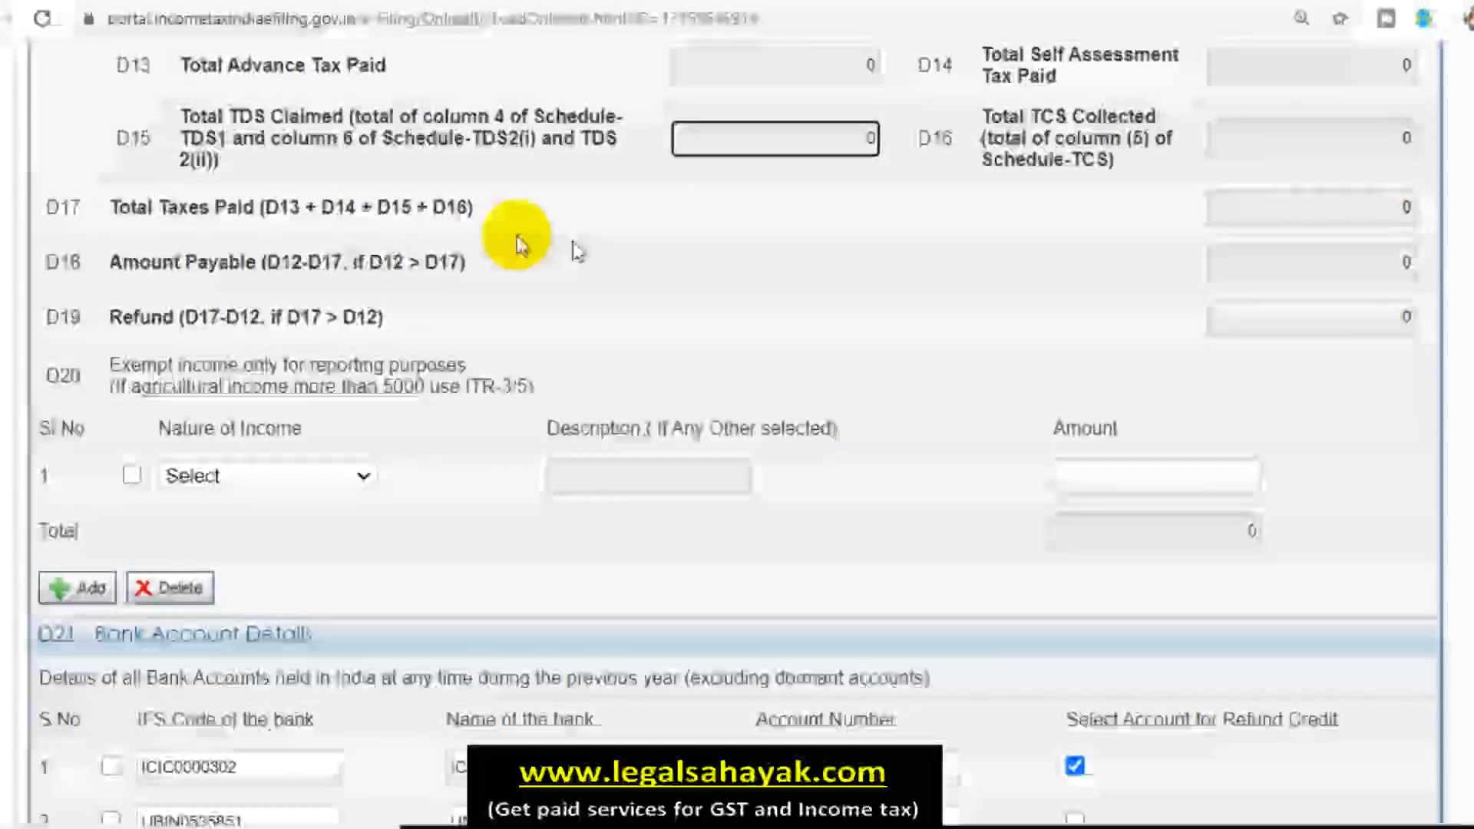
Check the D18 amount payable, revisit the TDS schedules in Tax Details, and return to the D19 refund row in Taxes Paid And Verification.
click(1362, 255)
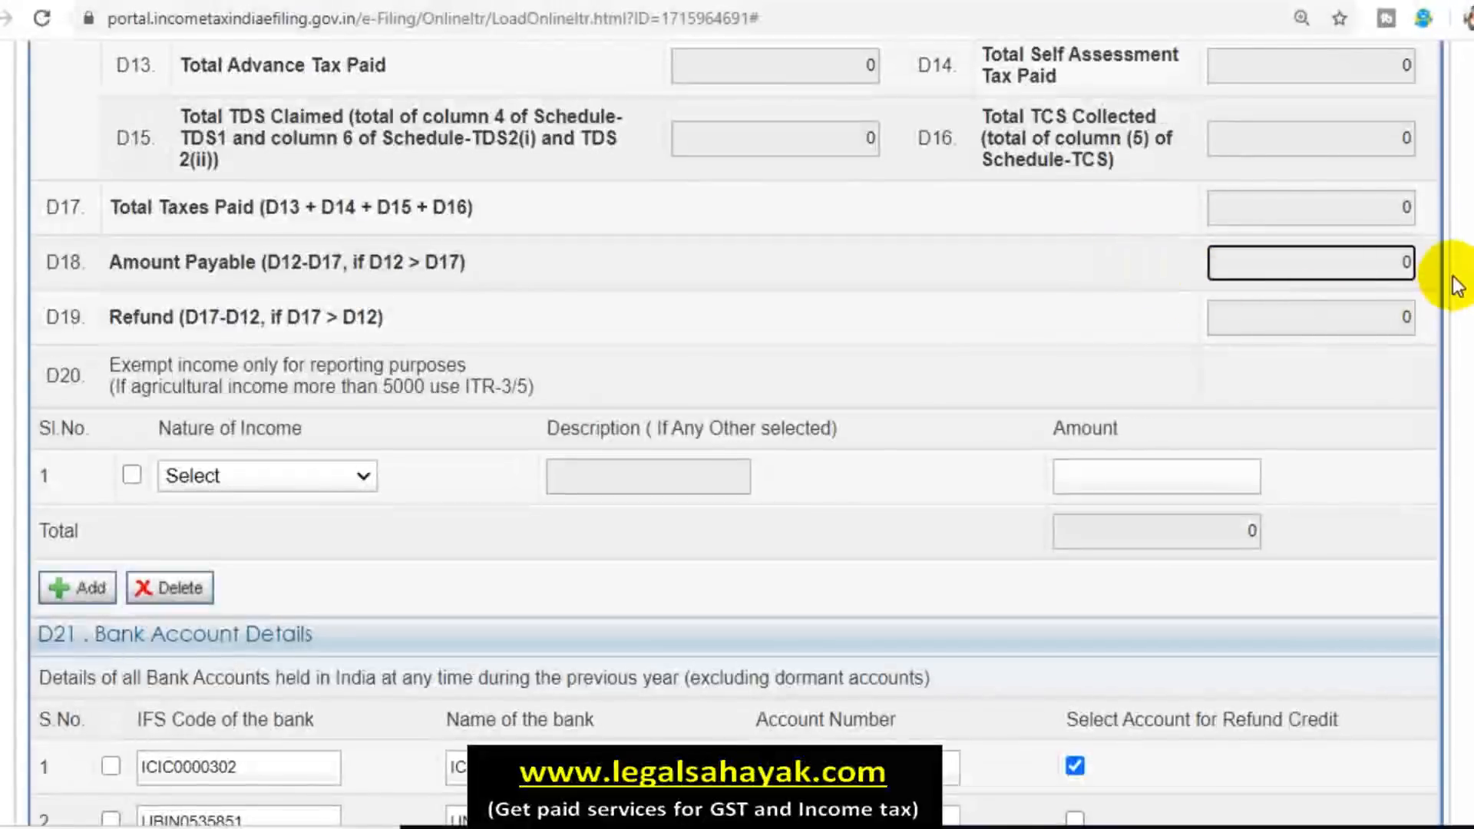
scroll(1352, 296, up, 3)
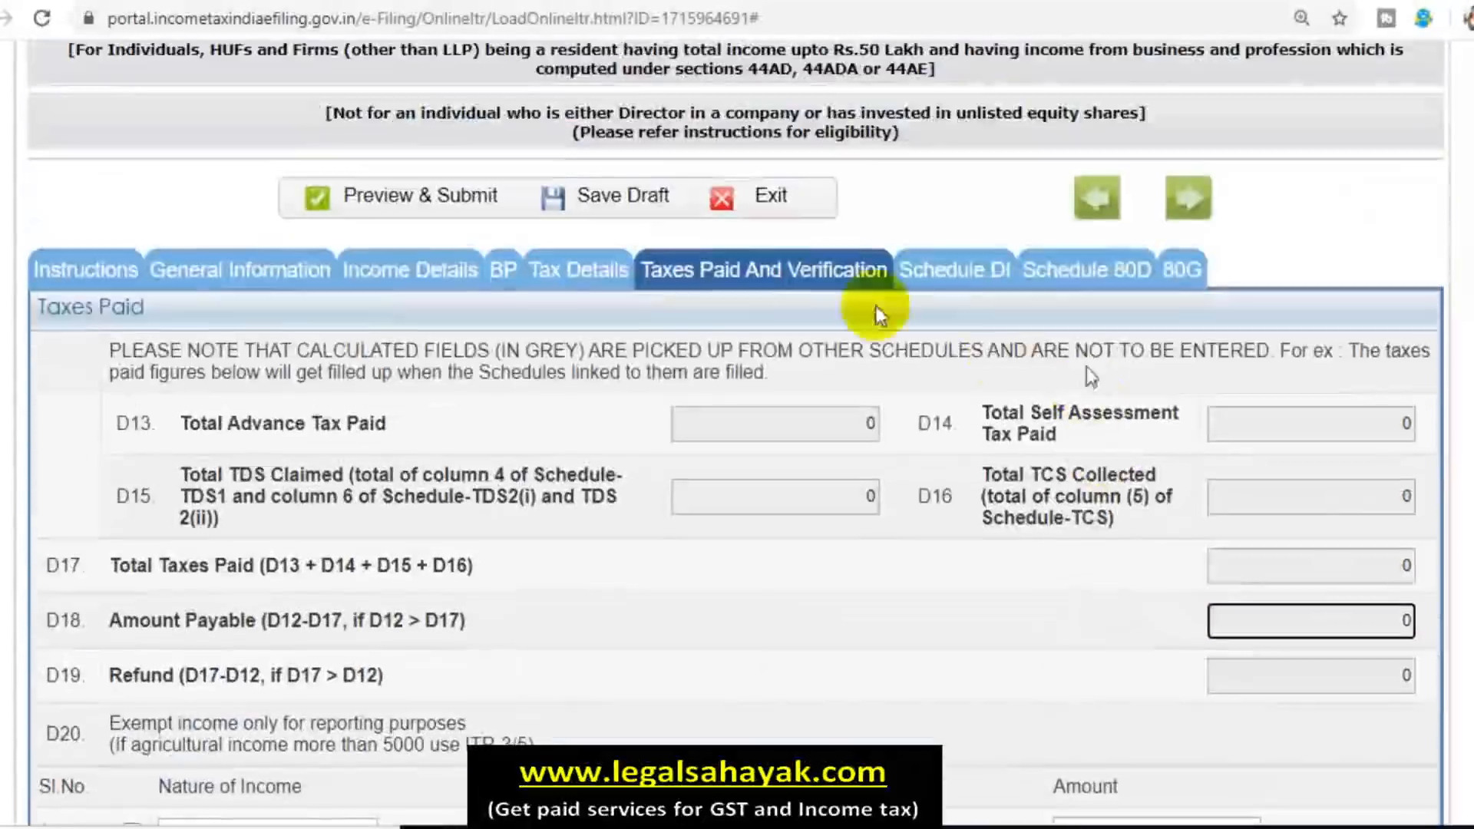
click(577, 270)
scroll(835, 394, down, 12)
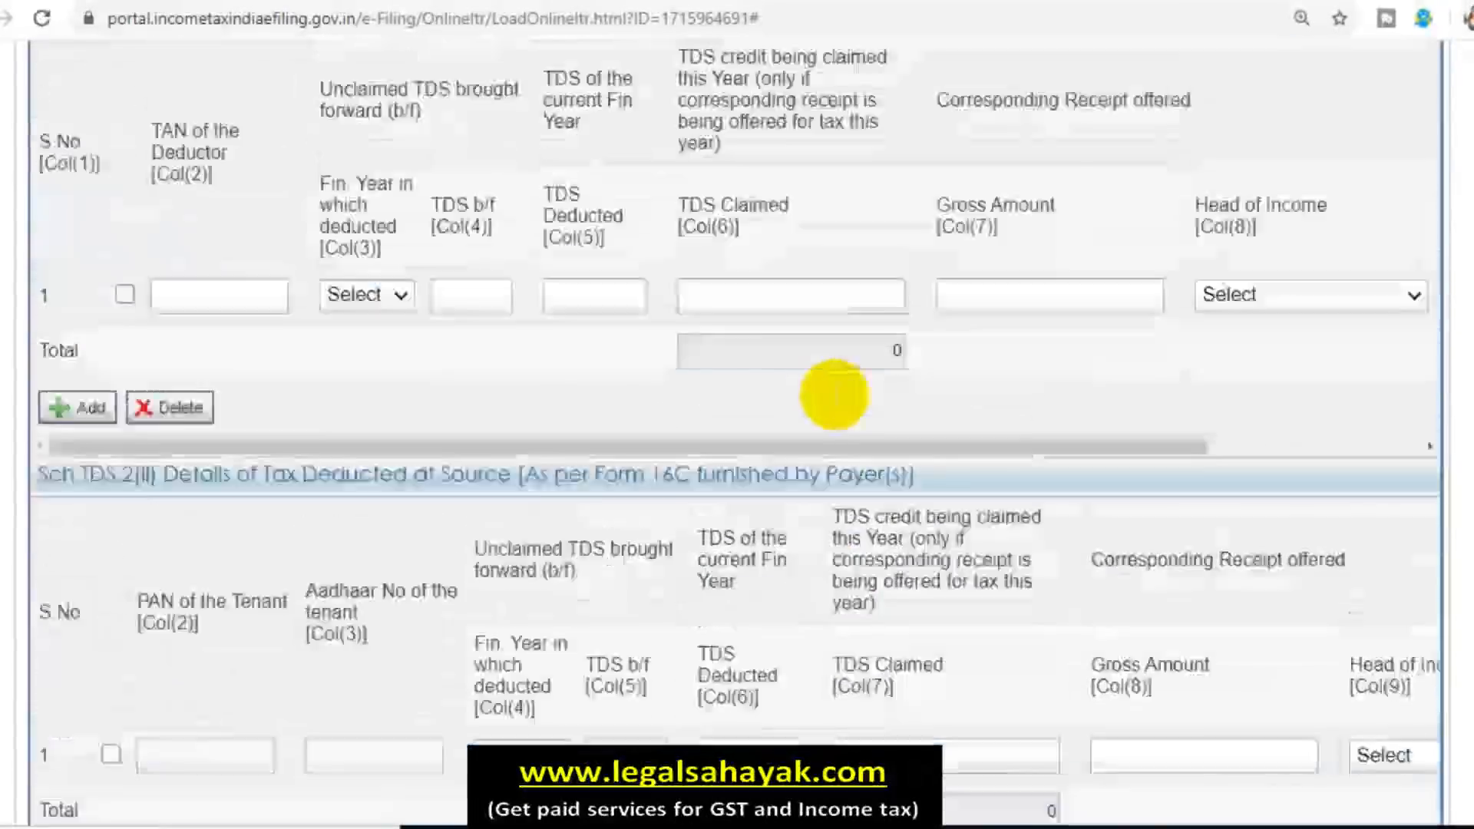
scroll(837, 384, up, 11)
click(798, 507)
scroll(1025, 499, down, 8)
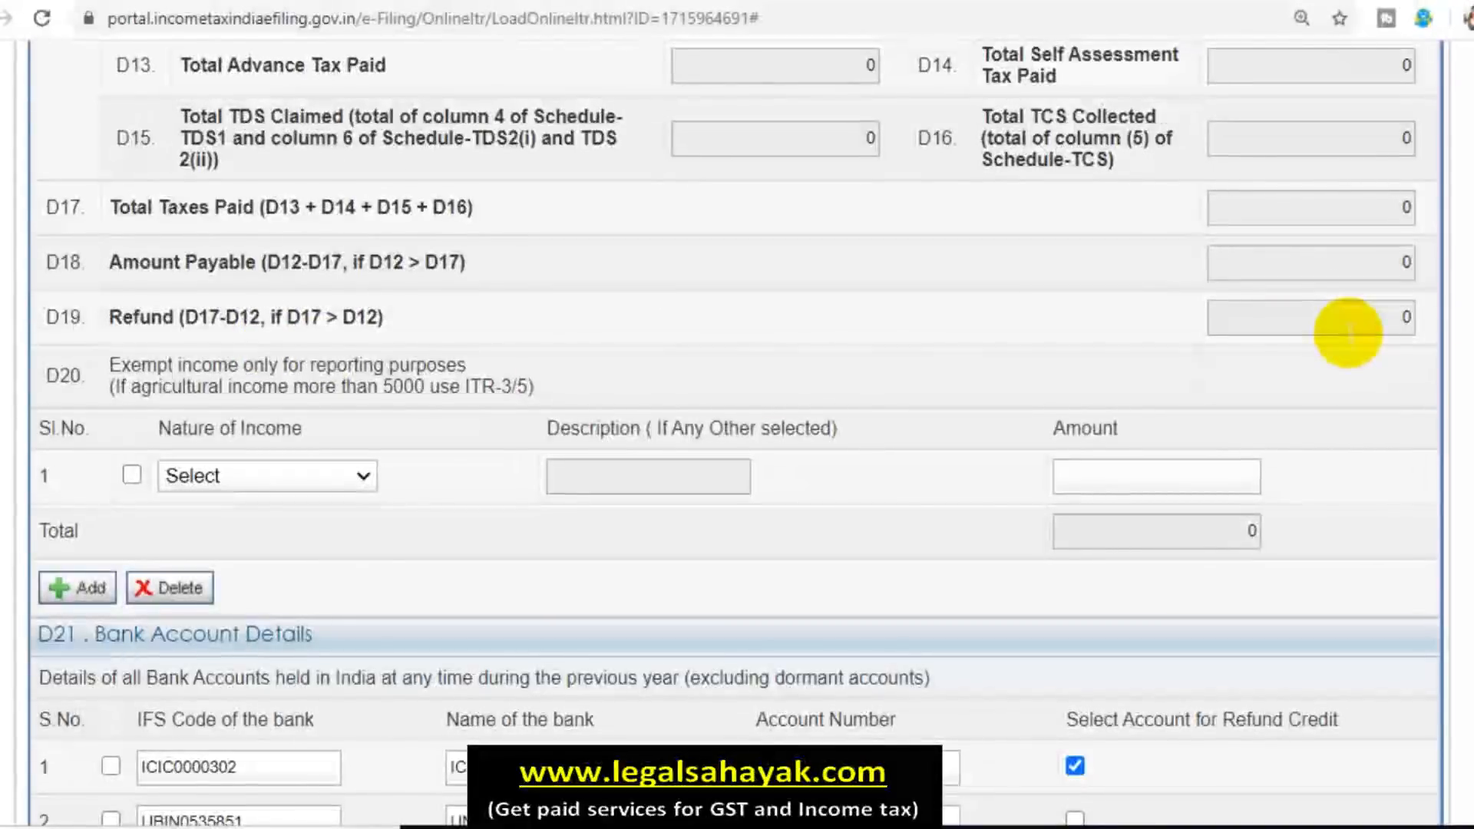
Look through the D20 exempt income categories without choosing one, and review the D21 bank accounts and the refund credit selection.
scroll(591, 312, down, 2)
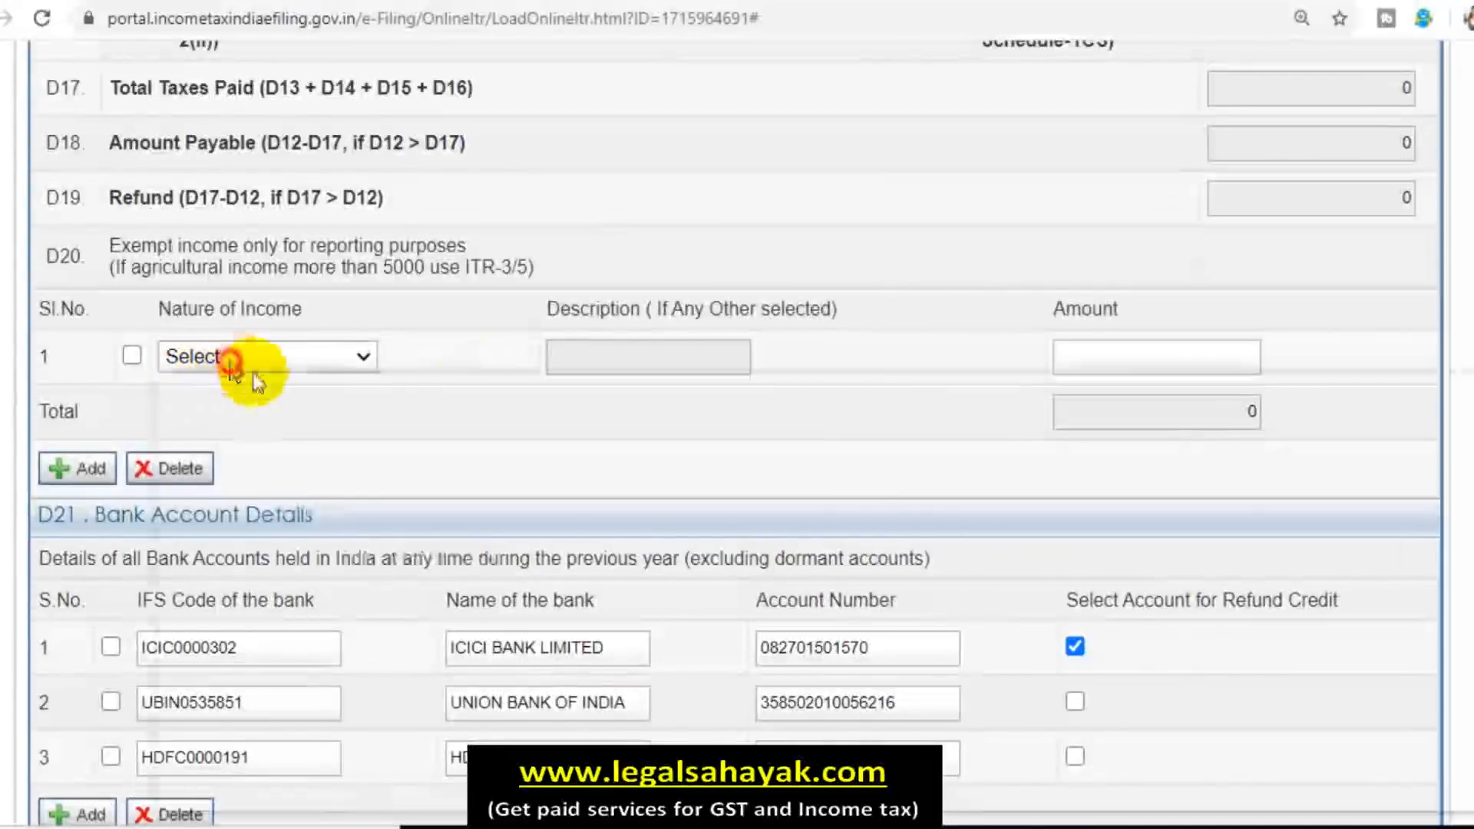
click(320, 357)
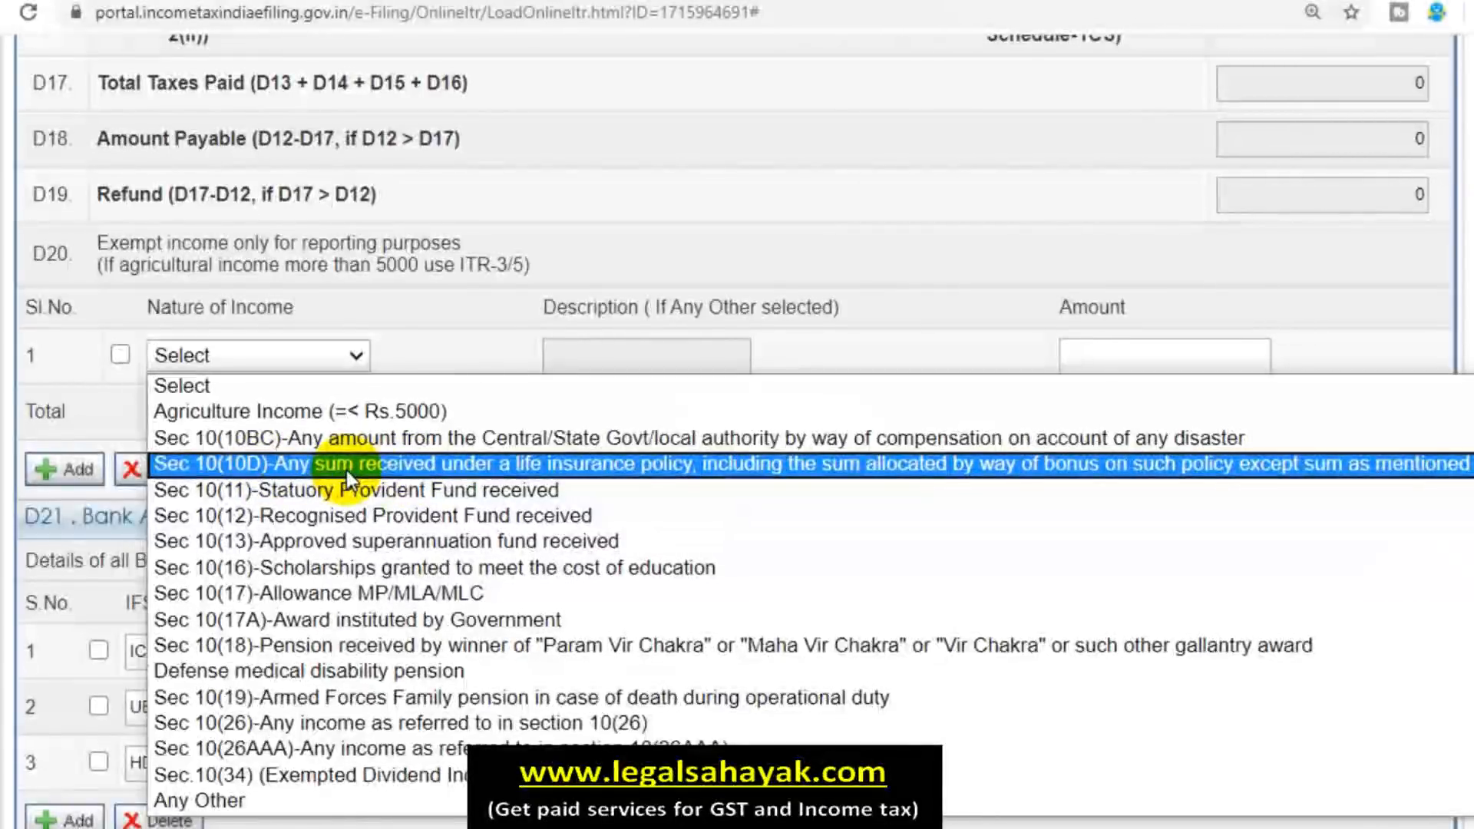
click(629, 276)
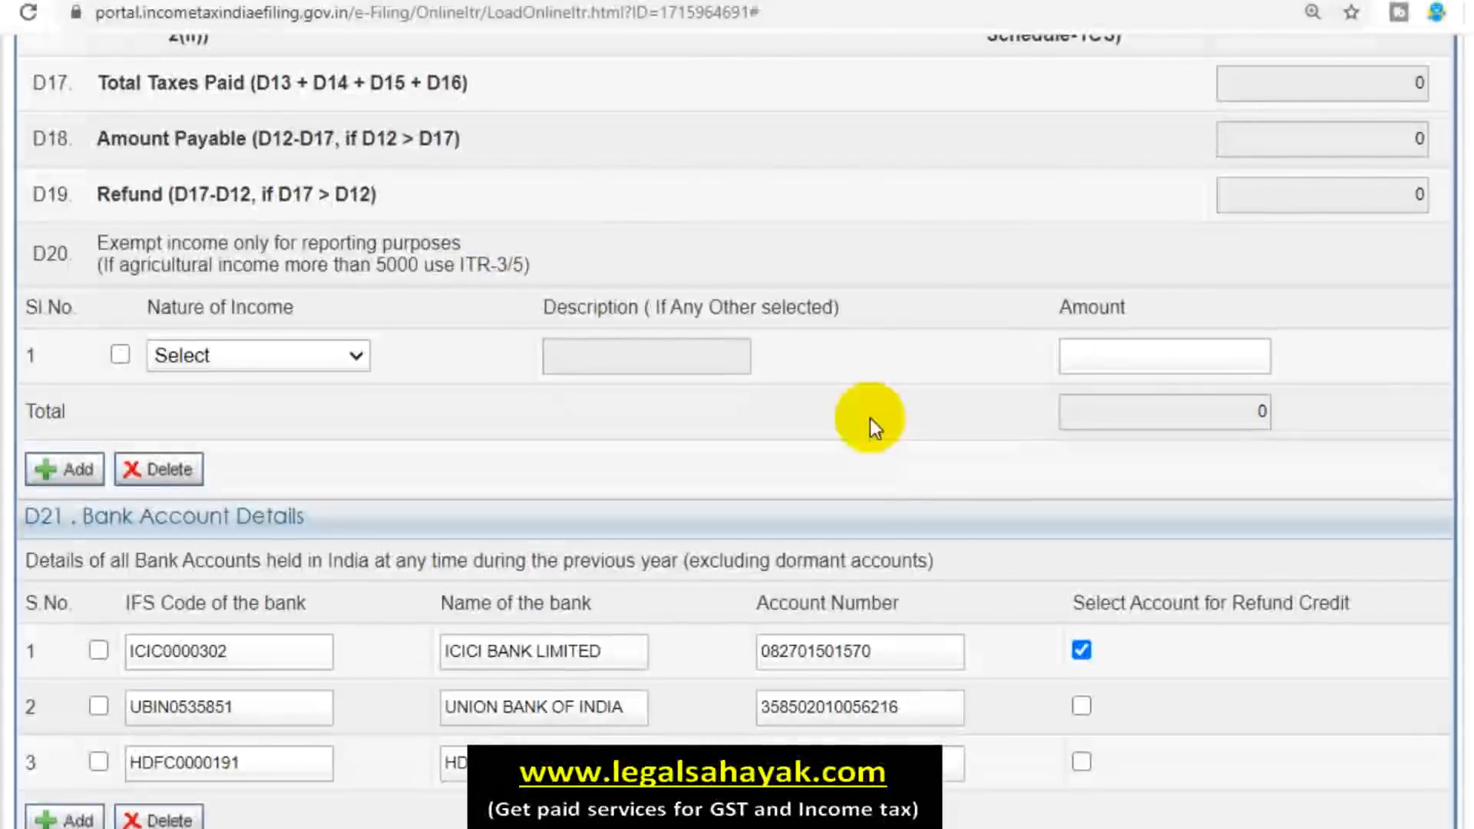
scroll(869, 418, down, 2)
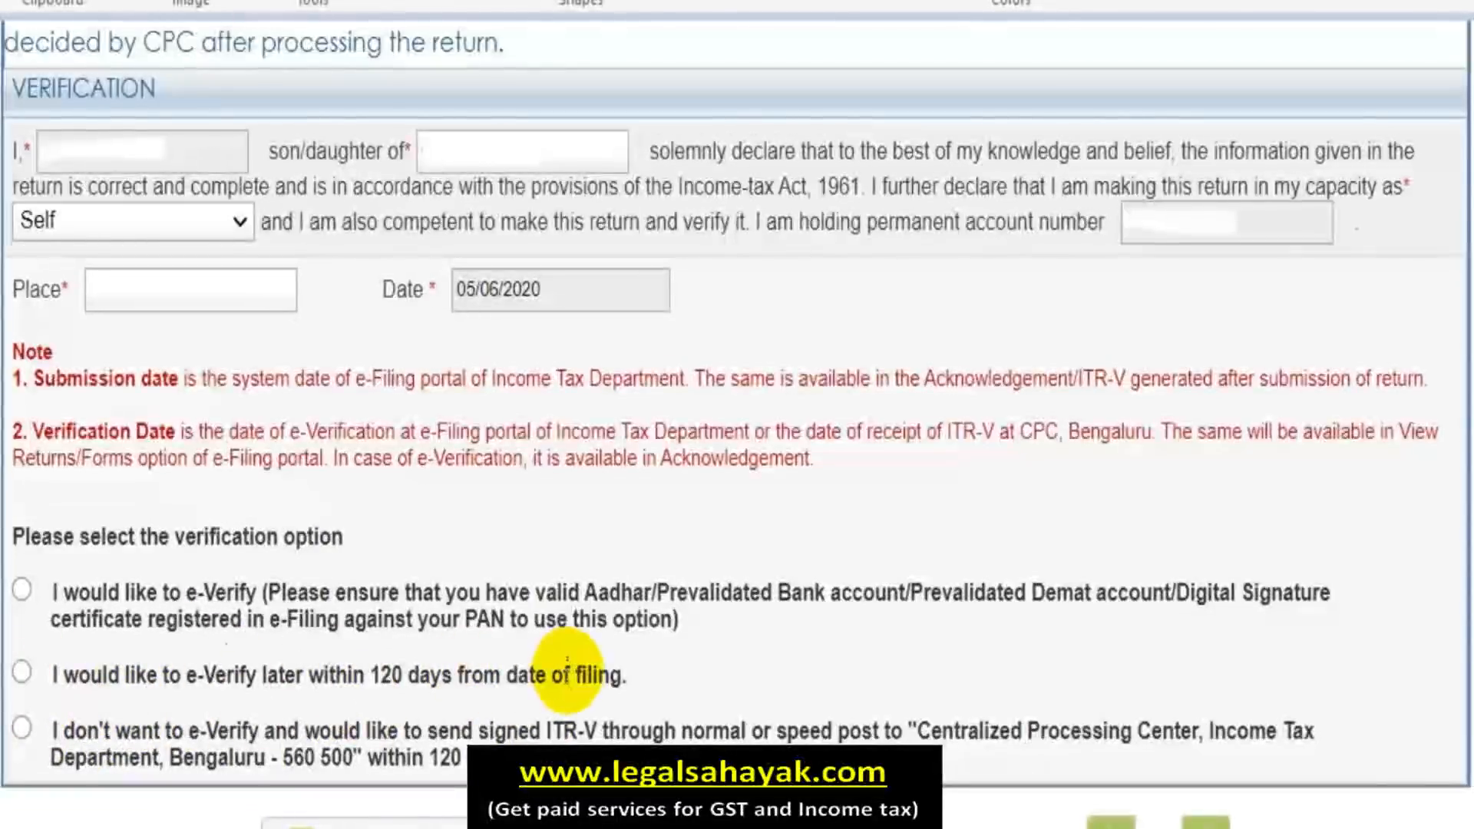
Review Part B Gross Total Income in the return preview, covering business income, salary, house property and other sources.
scroll(618, 694, down, 1)
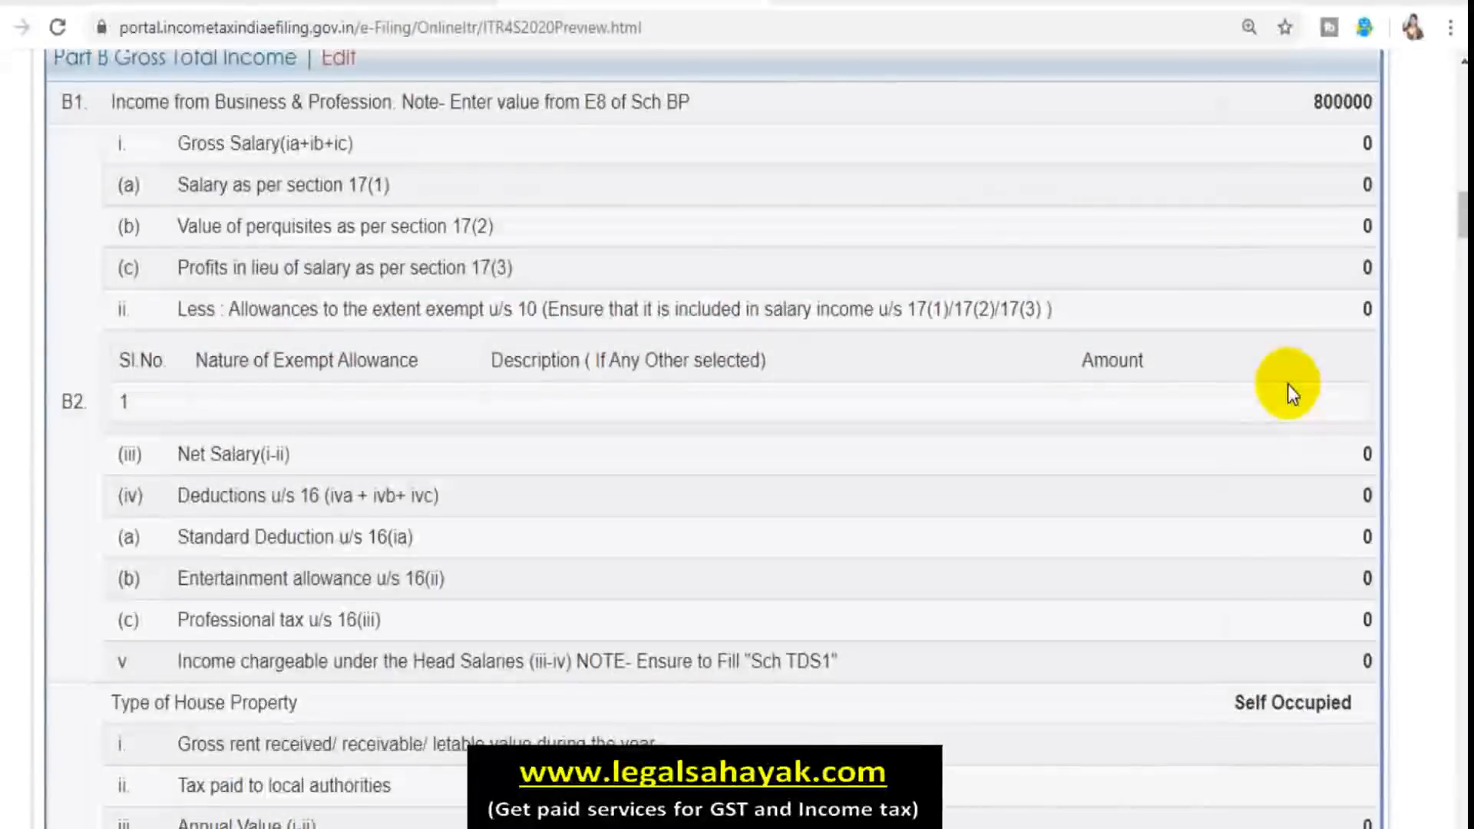
scroll(1287, 384, down, 5)
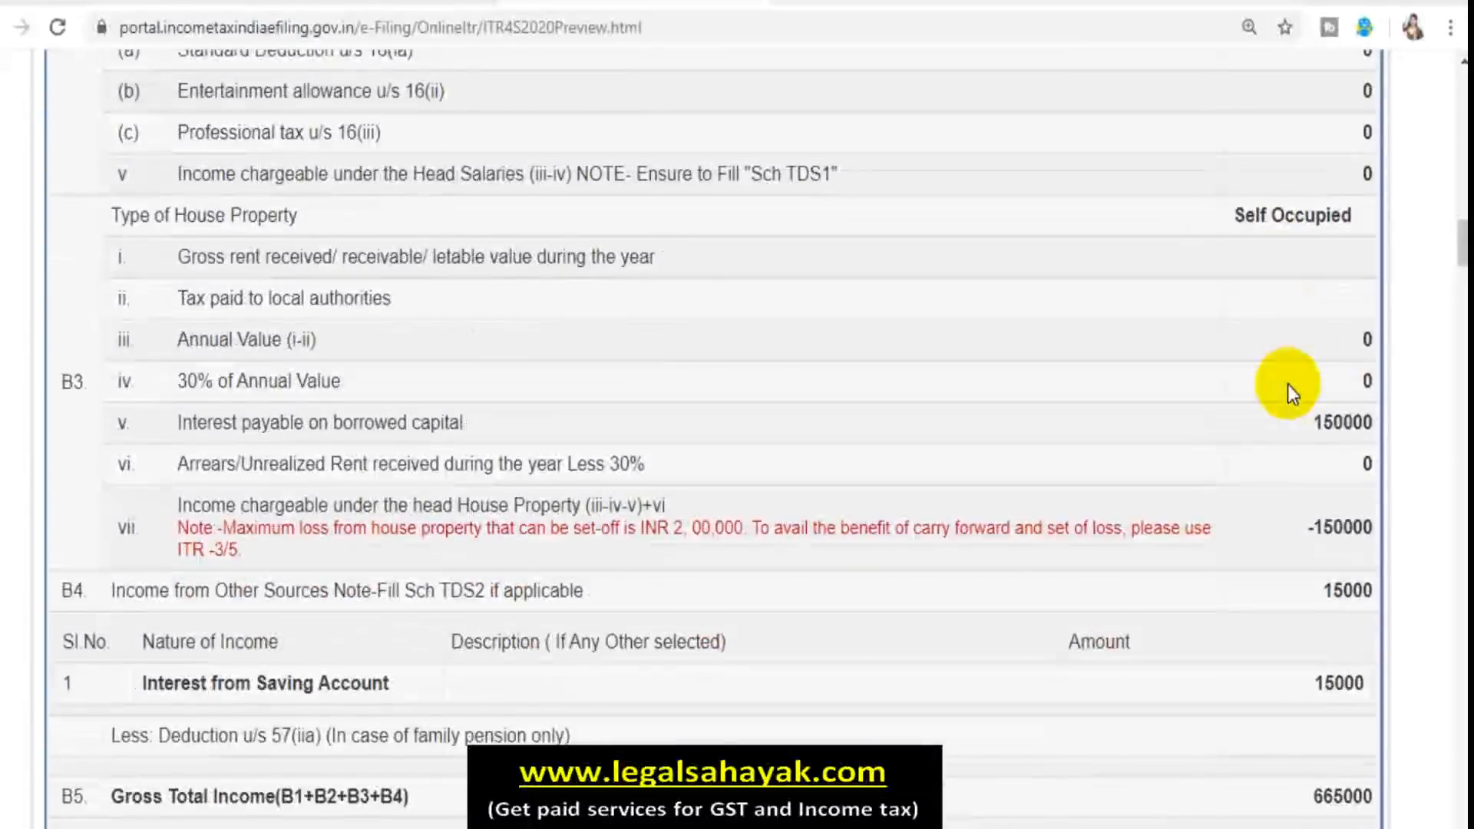
scroll(1287, 384, up, 3)
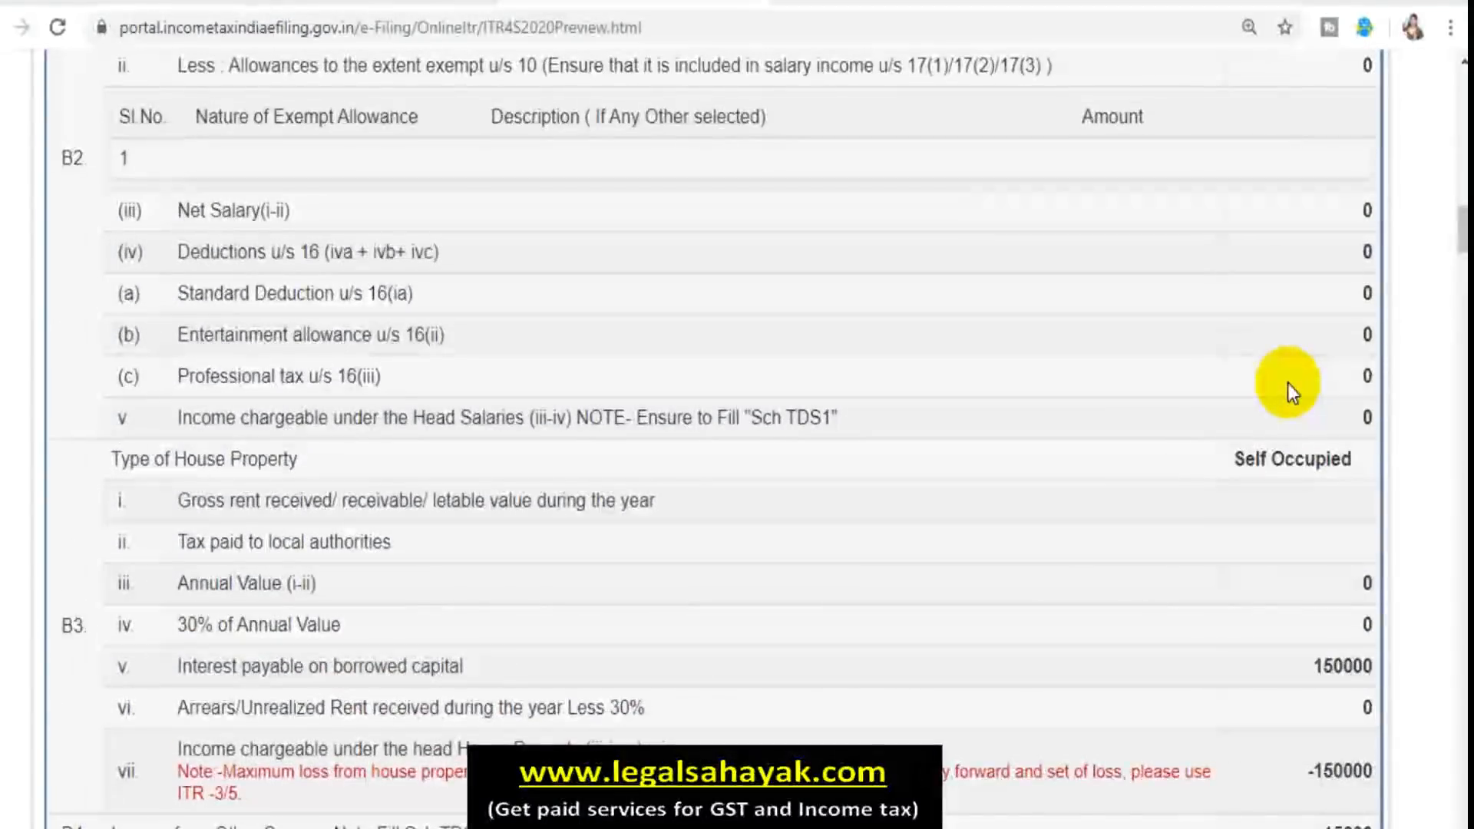
scroll(1287, 384, up, 3)
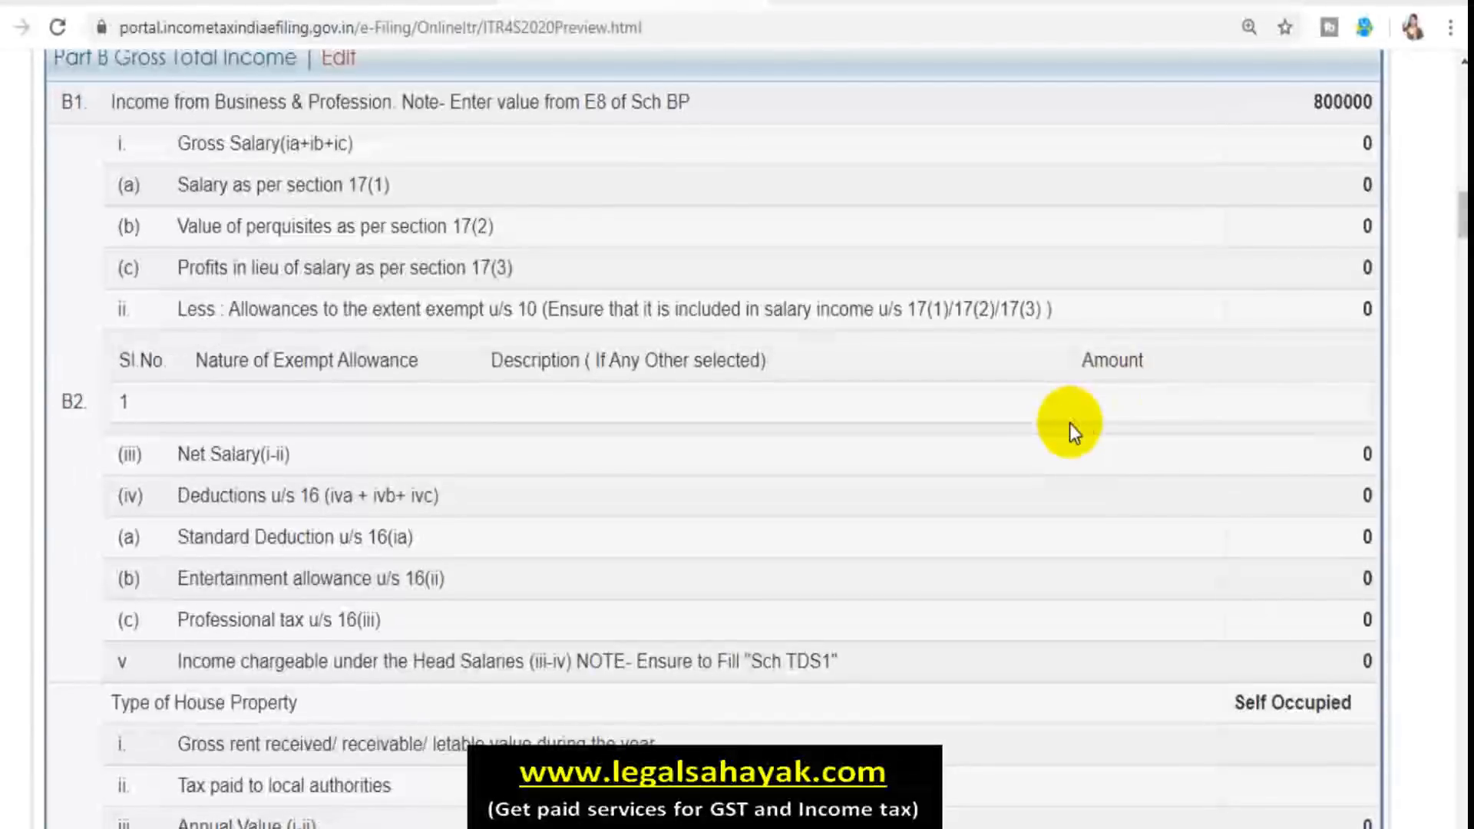
scroll(1070, 422, down, 2)
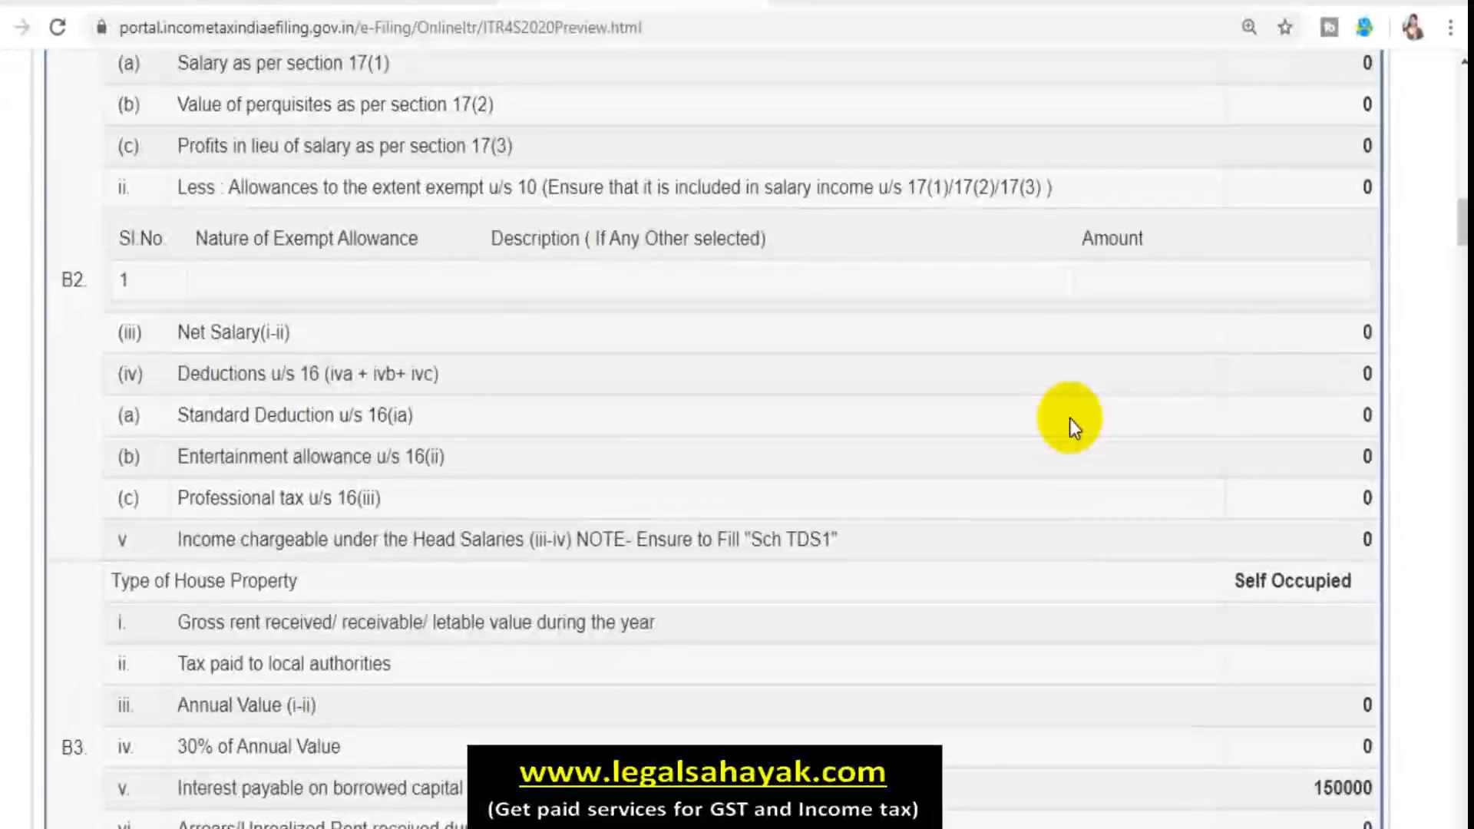
scroll(1070, 417, up, 2)
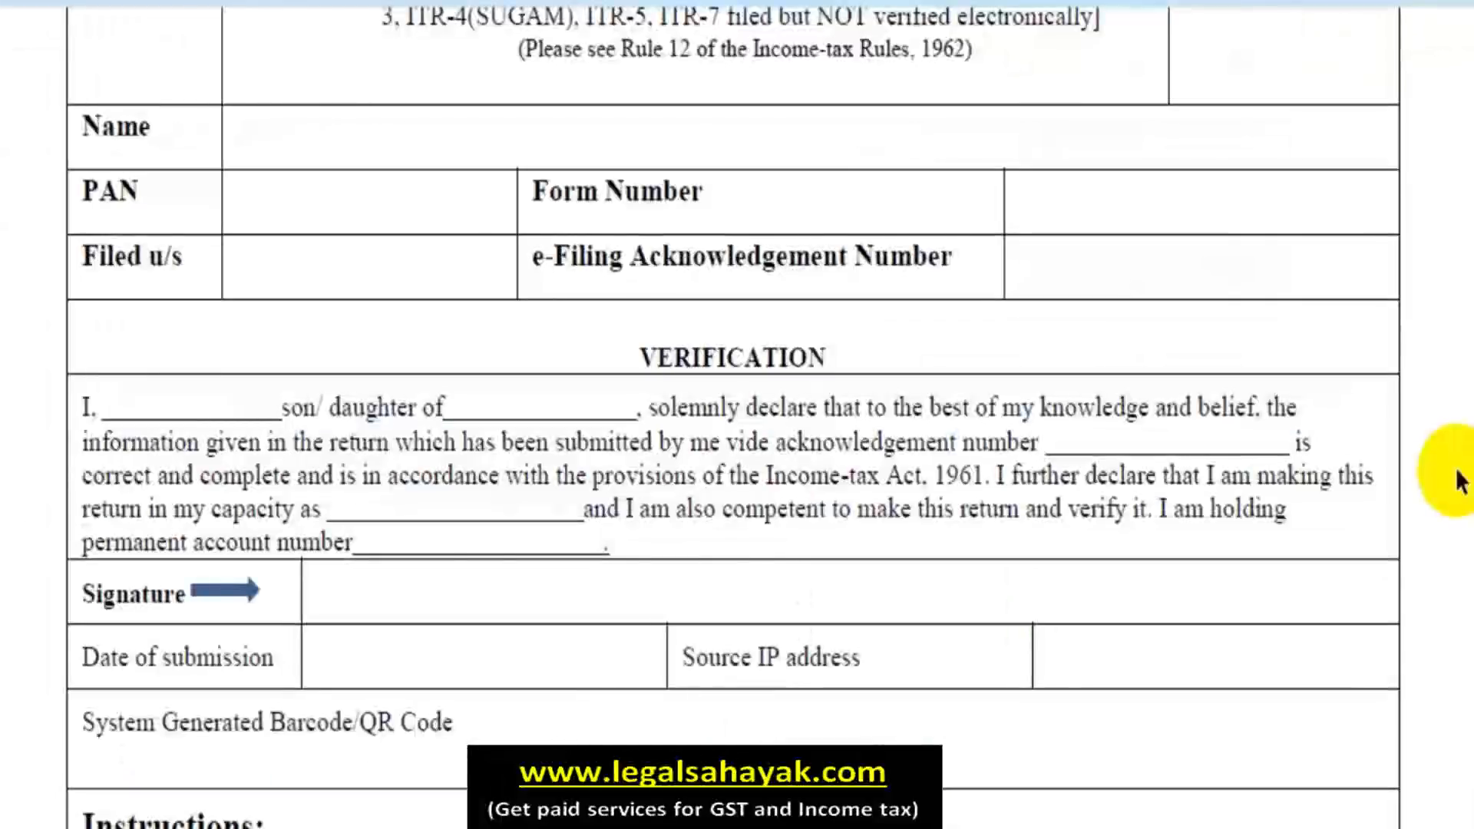
Examine the Form ITR-V heading, taxpayer and acknowledgement fields, verification declaration and signature area.
scroll(1451, 478, up, 3)
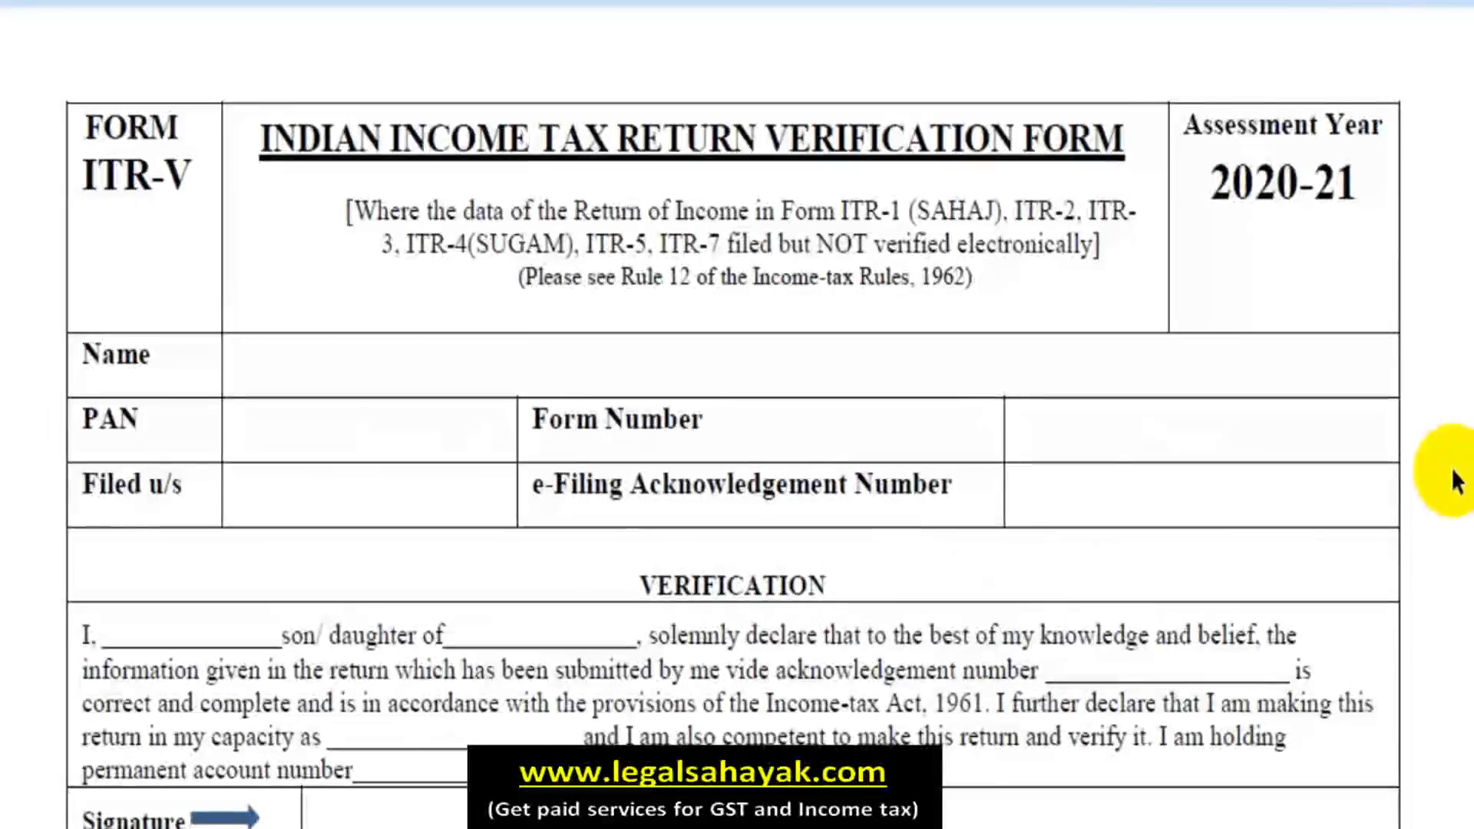
scroll(1267, 406, down, 1)
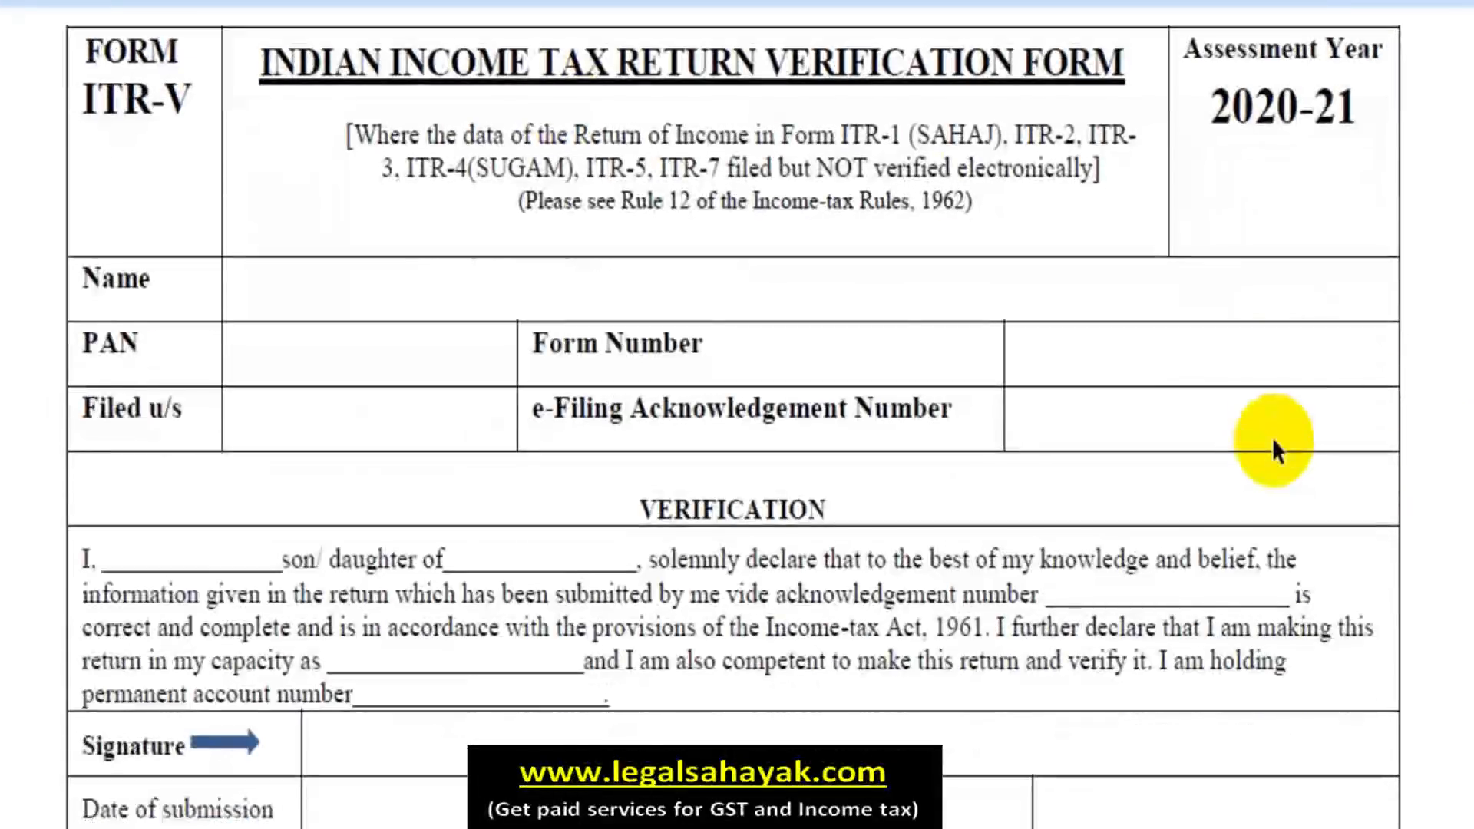
scroll(921, 445, down, 2)
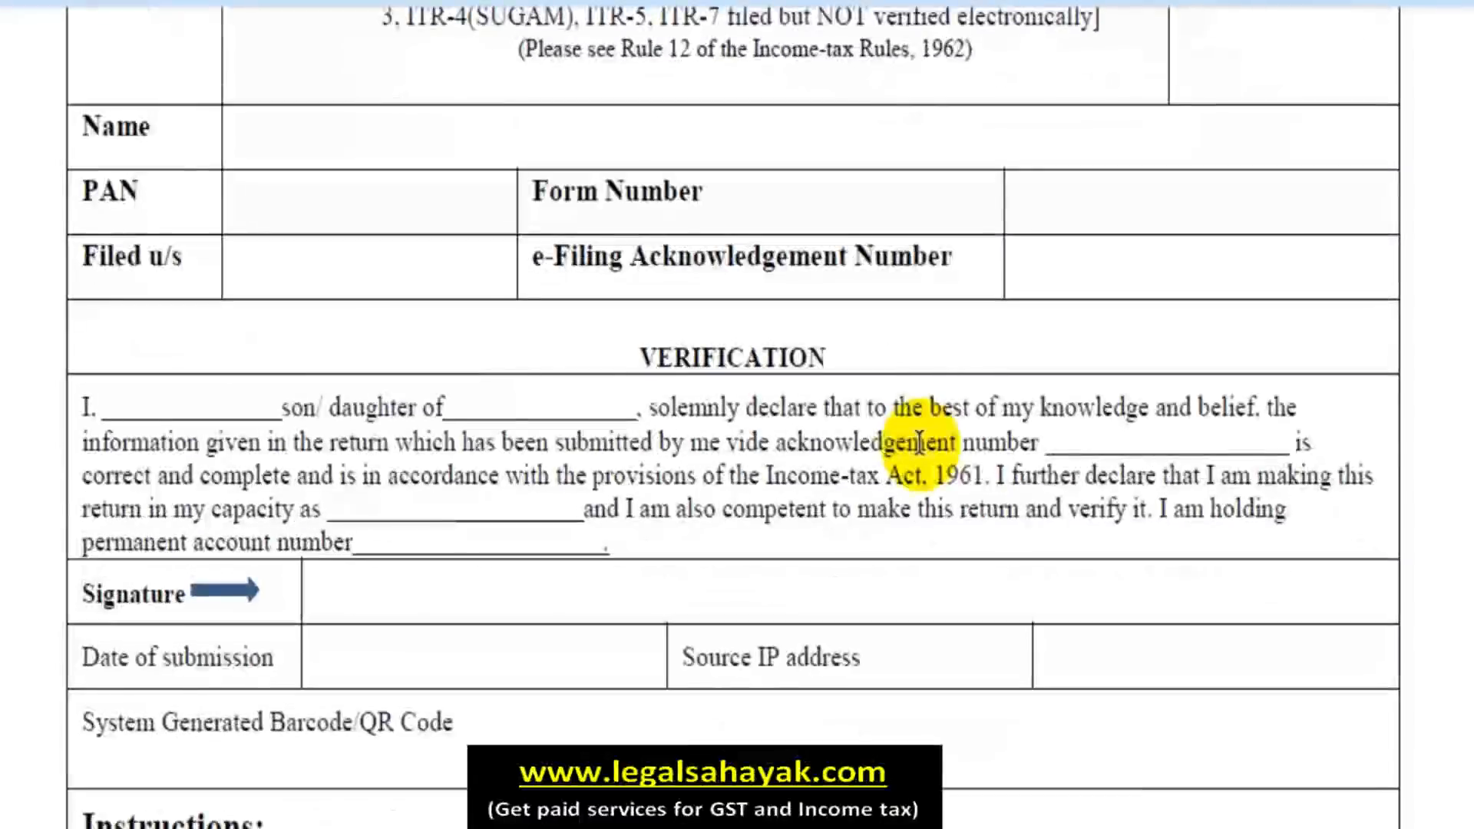
scroll(1249, 420, down, 1)
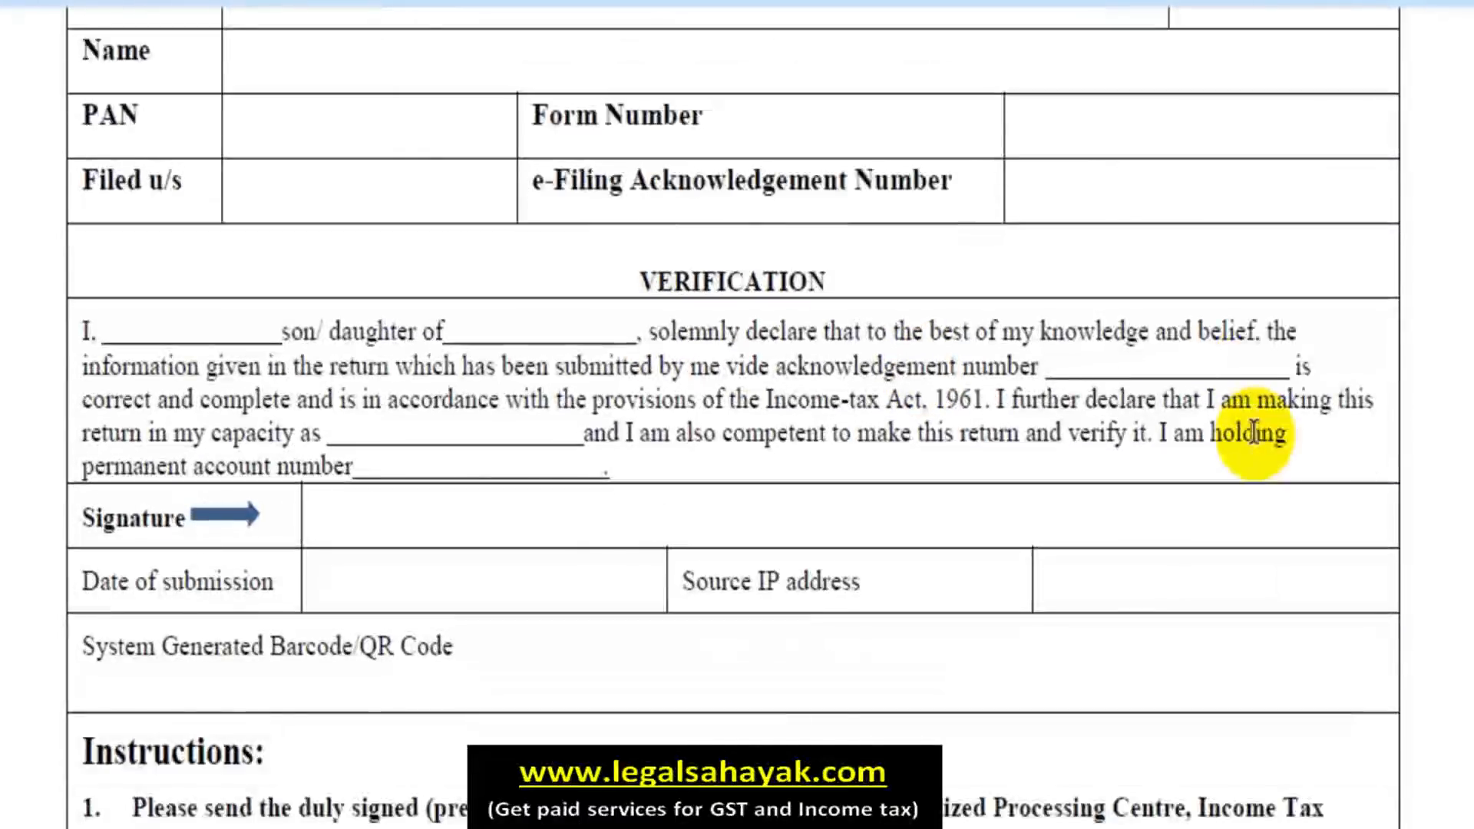
scroll(1253, 432, down, 1)
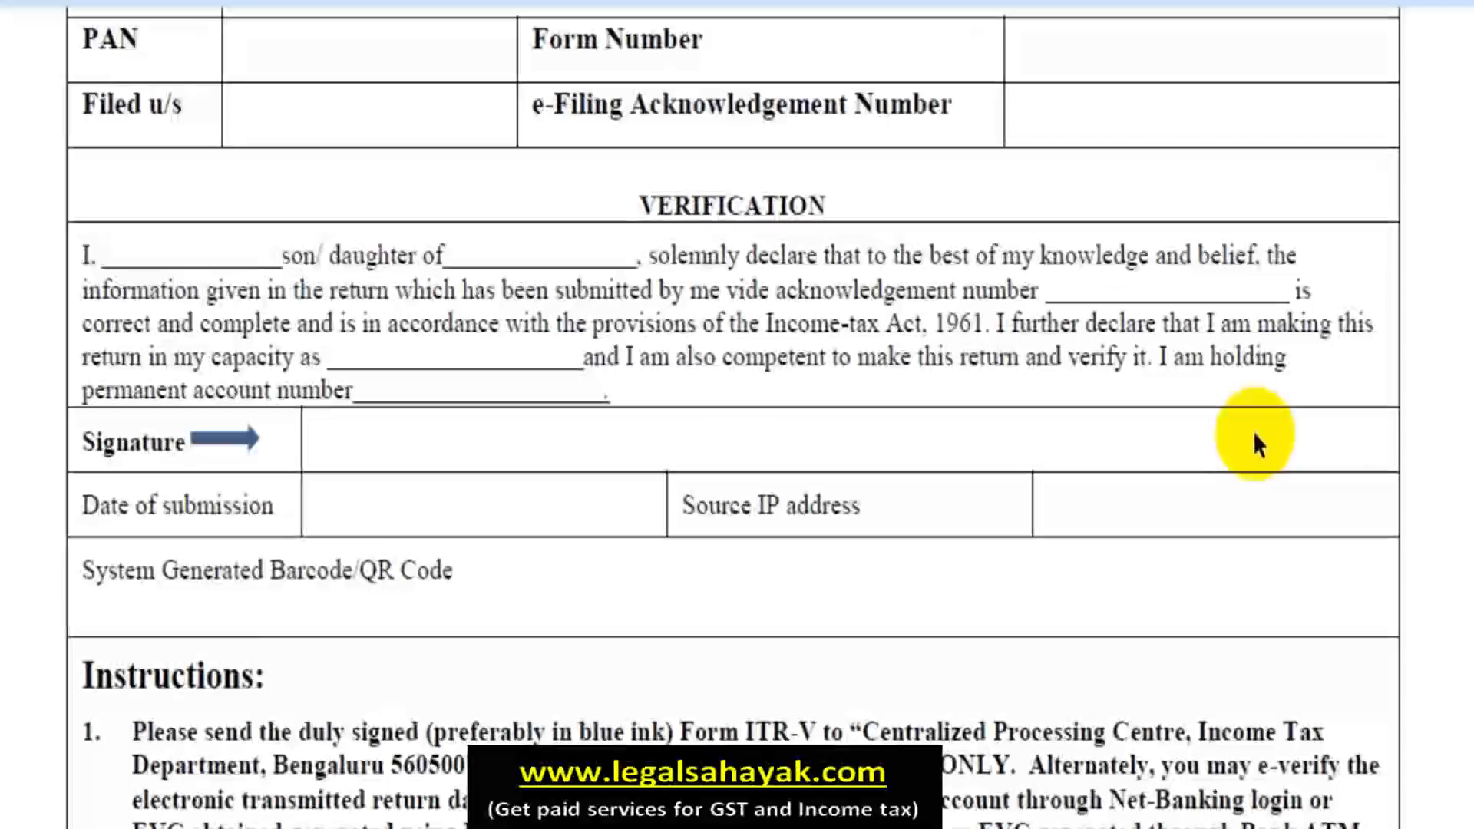
scroll(1254, 435, down, 1)
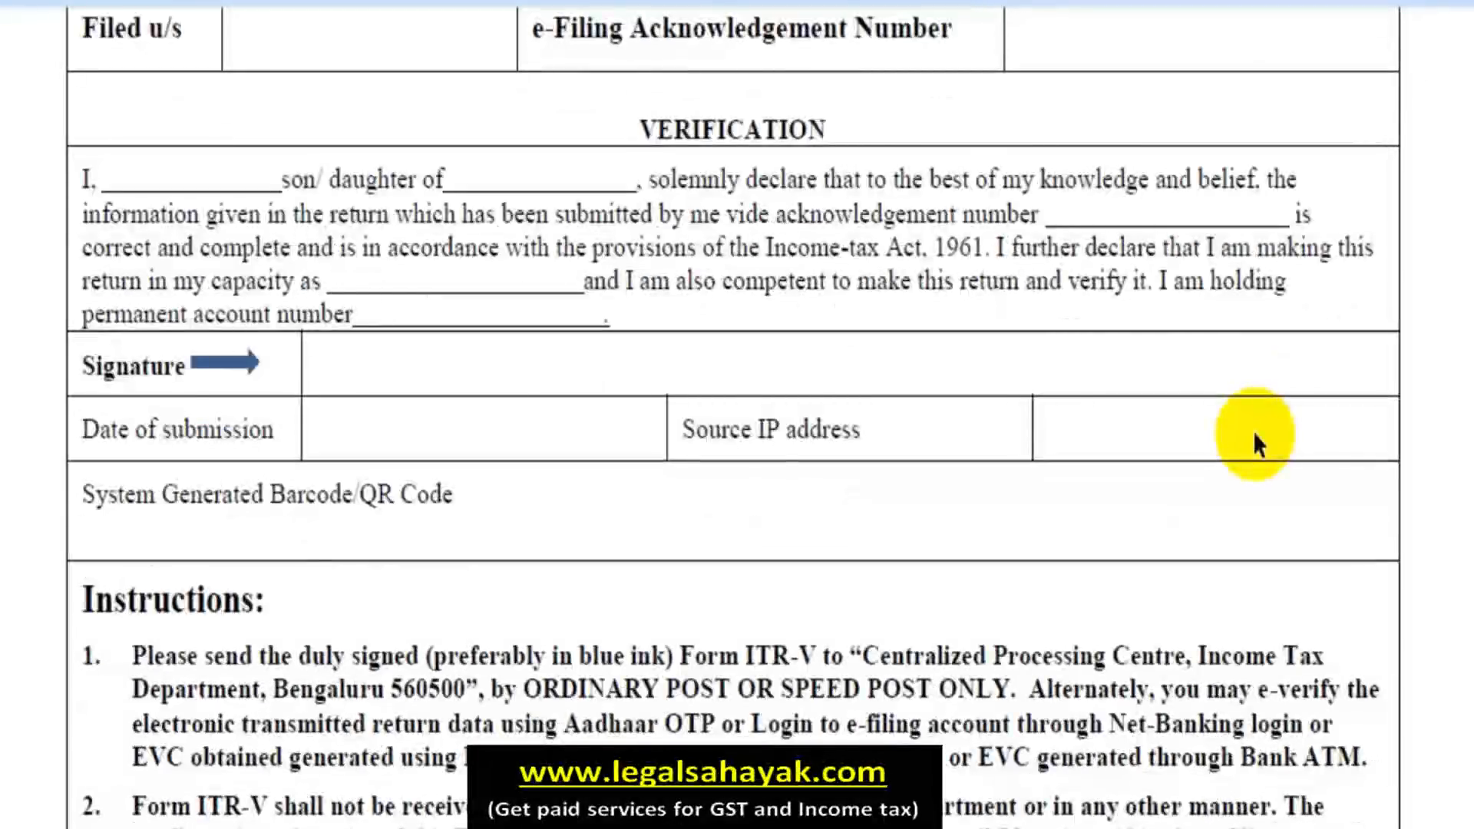
Read the ITR-V instructions and highlight the Centralized Processing Centre destination and permitted postal methods in instruction 1.
scroll(1254, 435, down, 1)
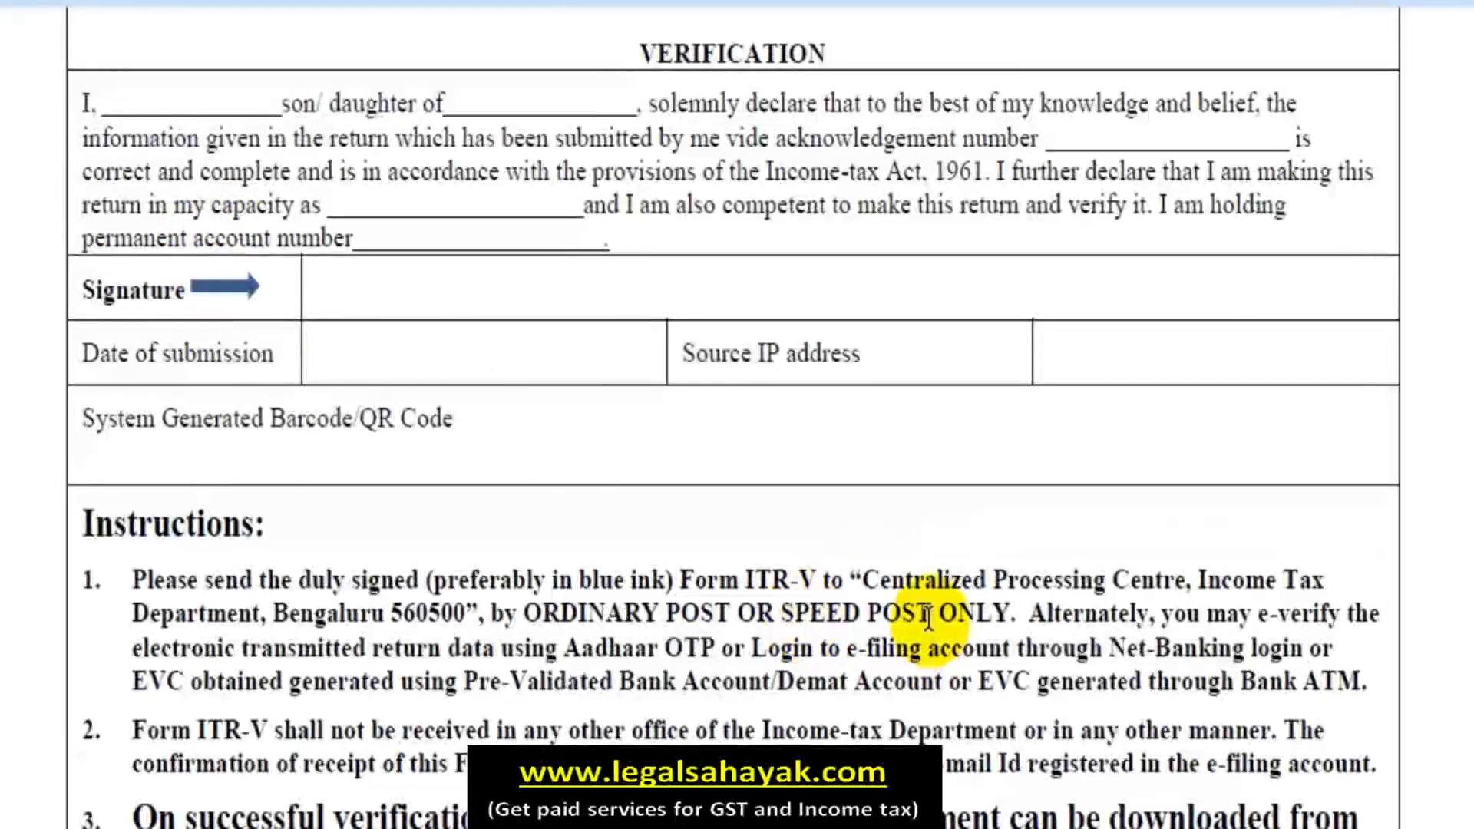
scroll(928, 618, down, 1)
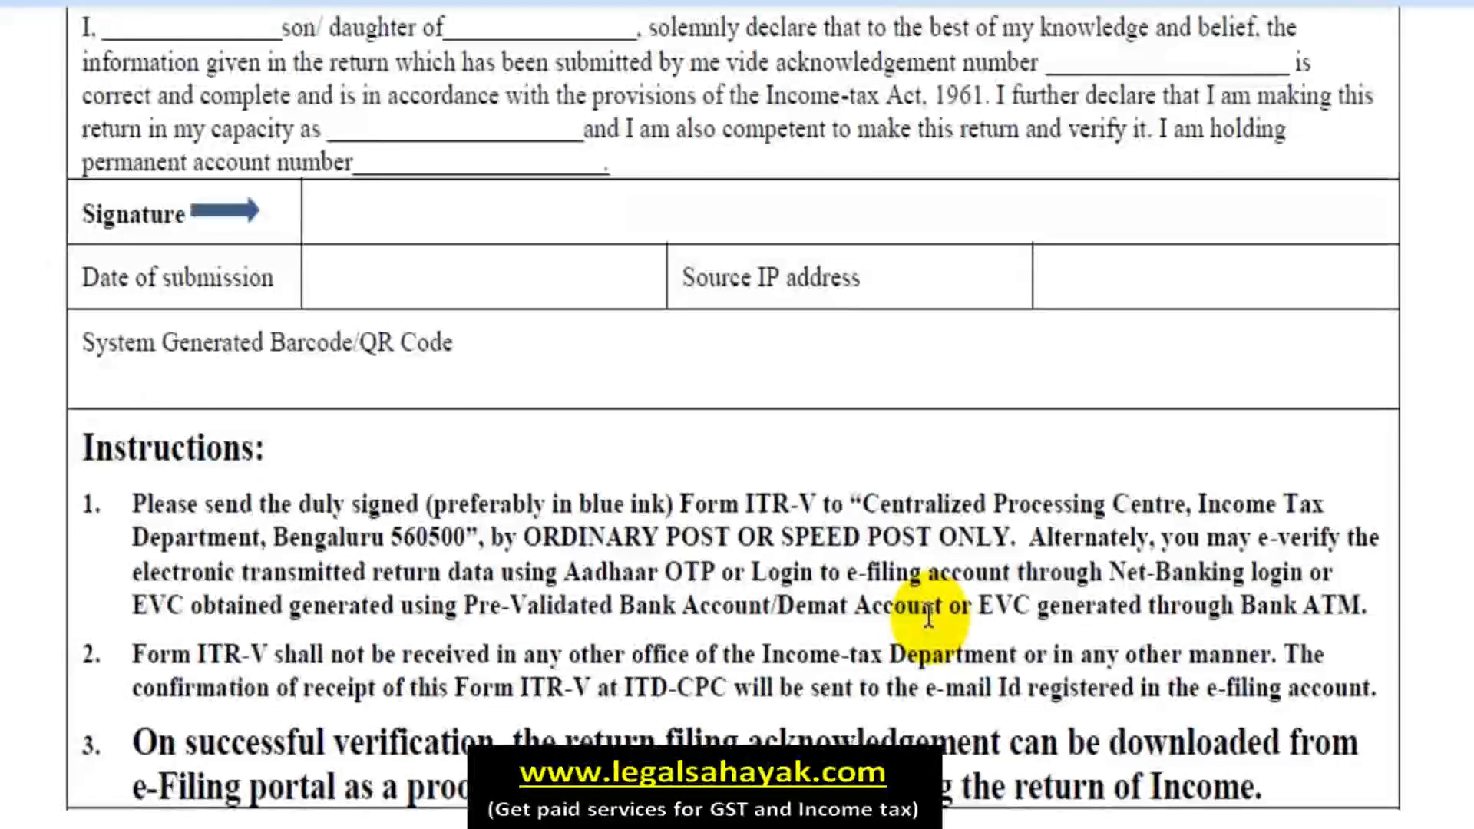
scroll(928, 618, down, 1)
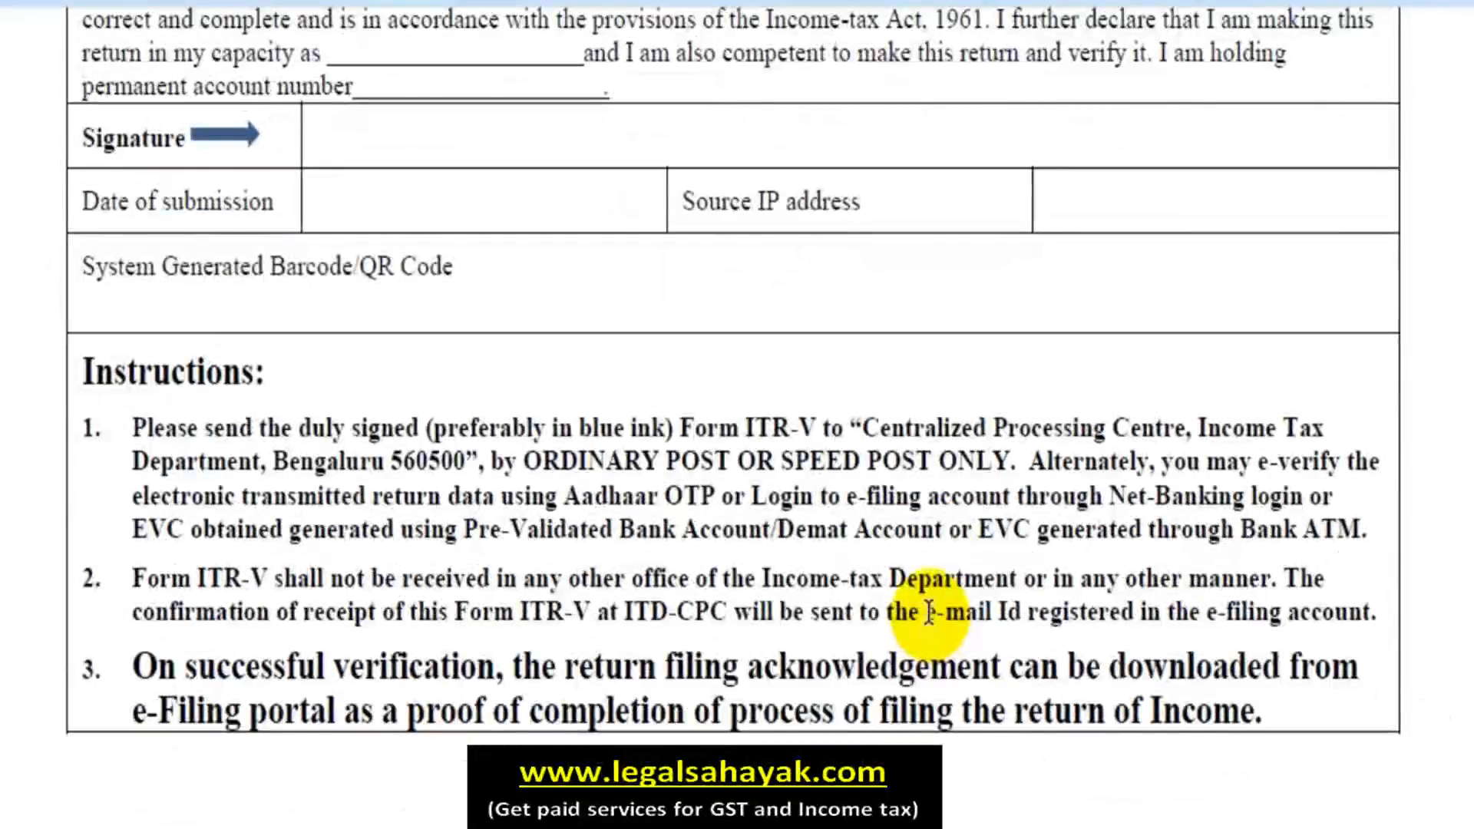
scroll(927, 614, down, 1)
scroll(928, 614, up, 1)
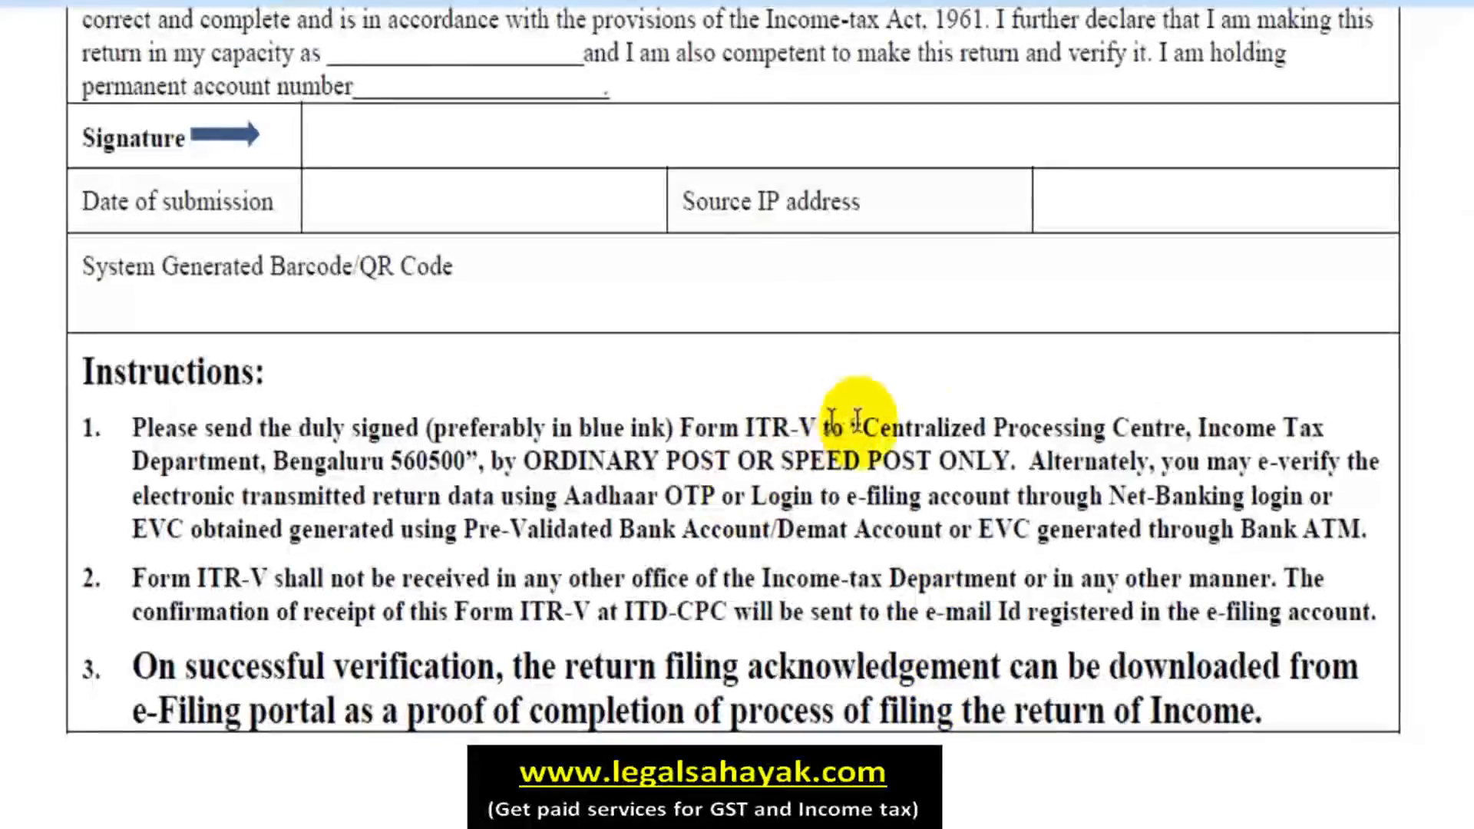
drag(848, 424, 1007, 460)
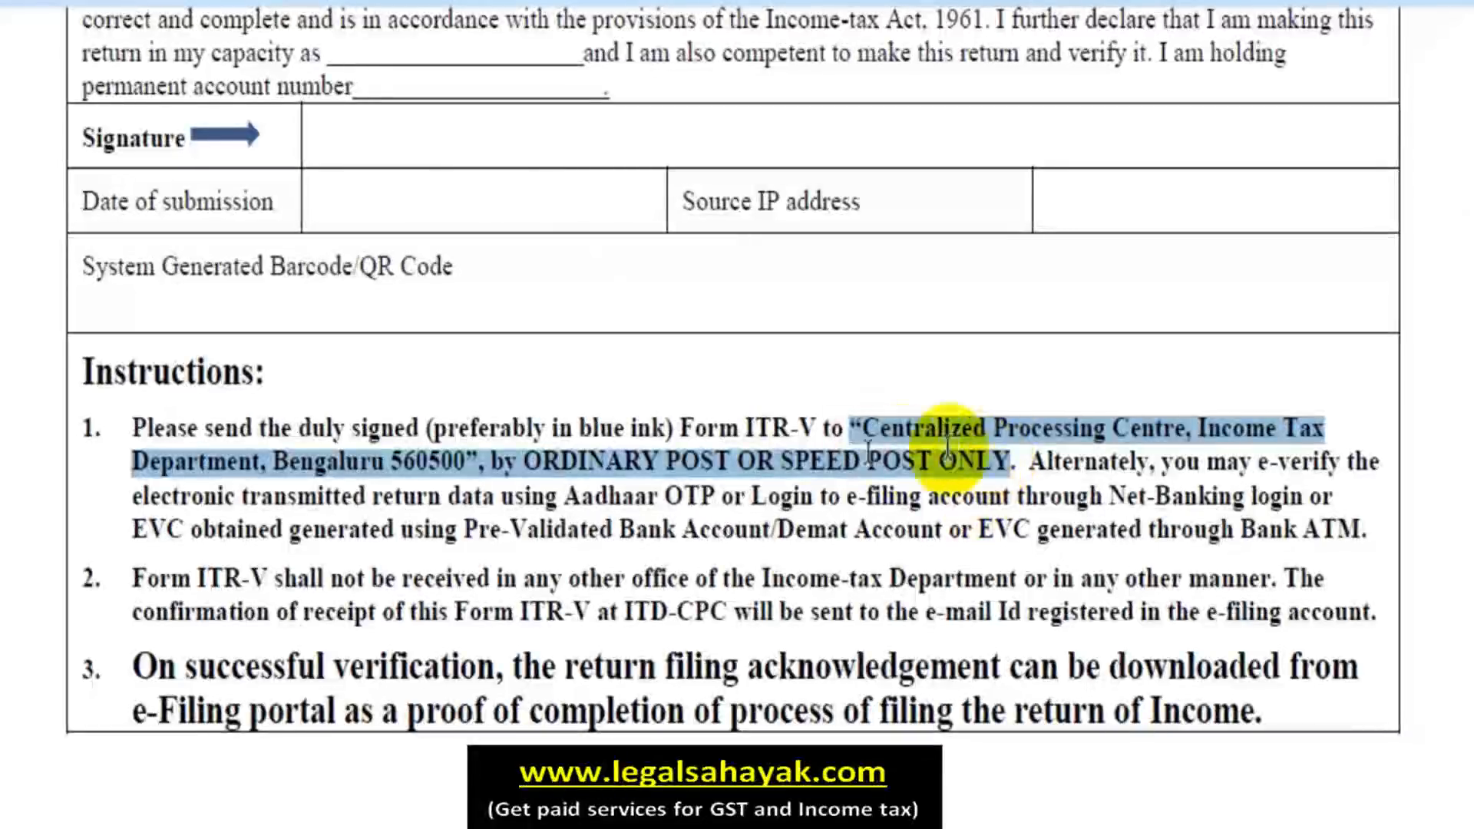
Look over Form ITR-V once more and go on to the Indian Income Tax Return Acknowledgement form for 2020-21.
scroll(900, 491, up, 2)
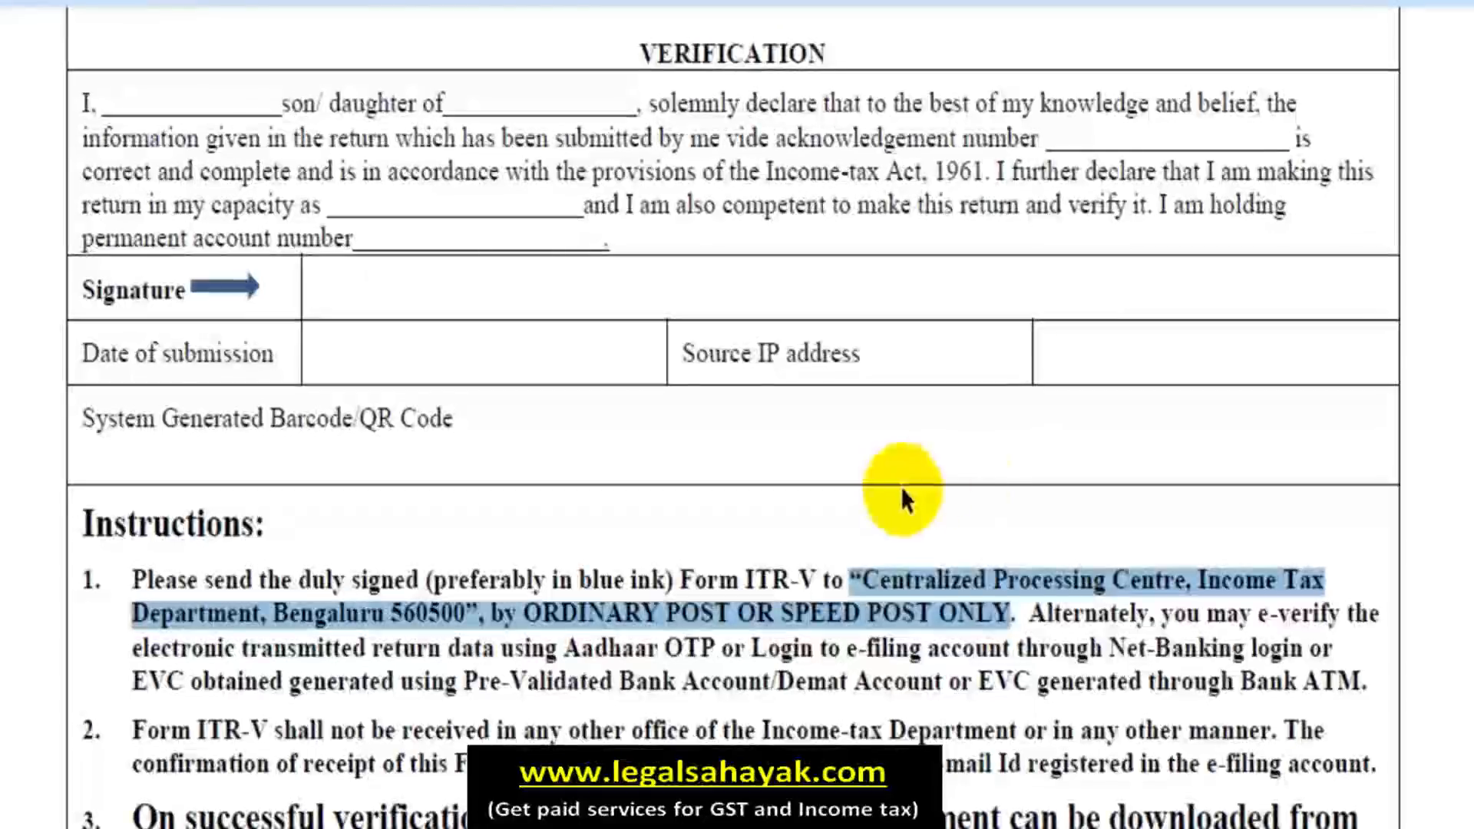
scroll(969, 473, up, 6)
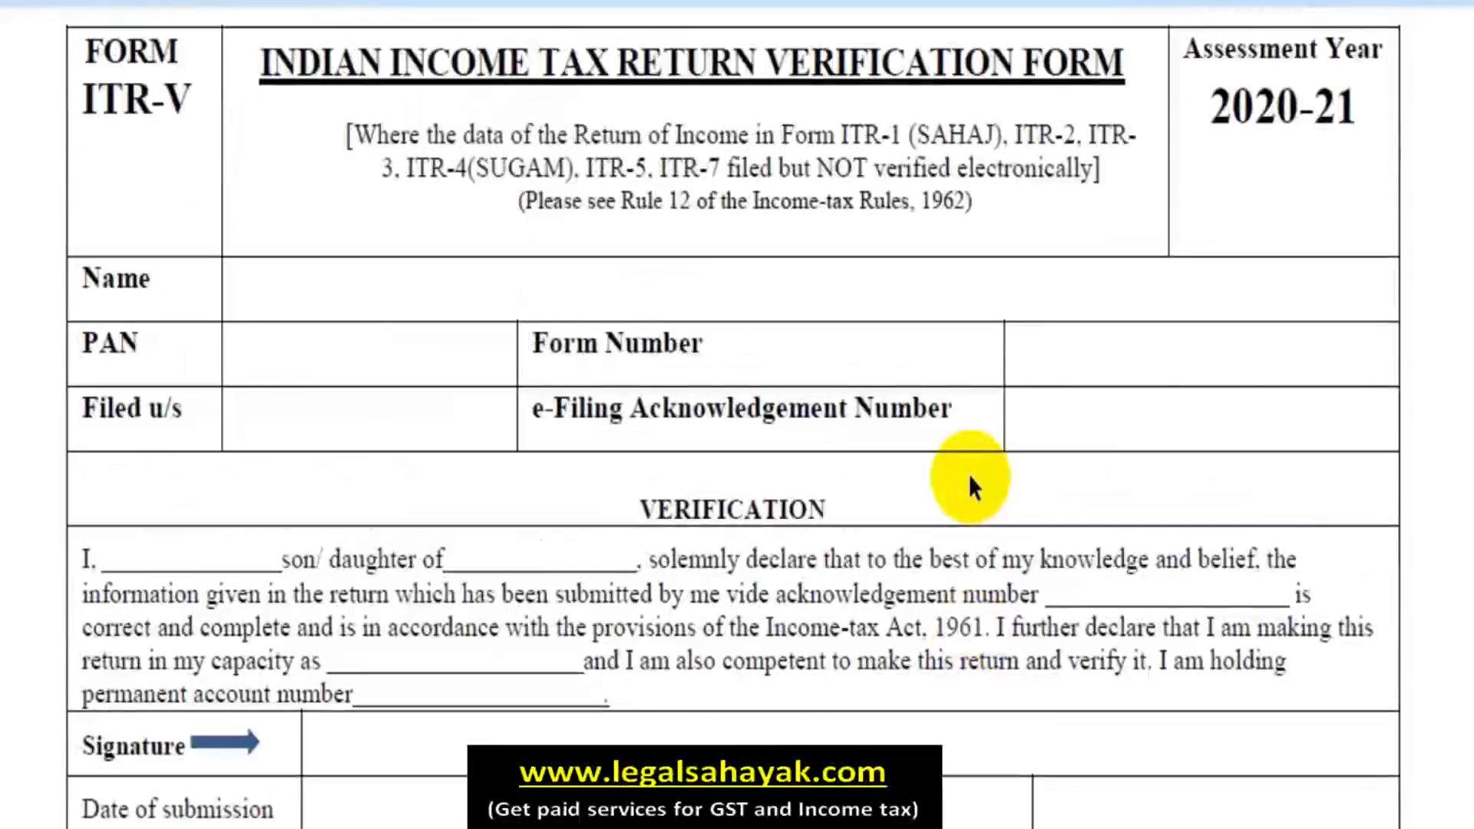
scroll(940, 629, down, 1)
scroll(939, 628, down, 8)
scroll(937, 596, down, 9)
scroll(937, 594, down, 1)
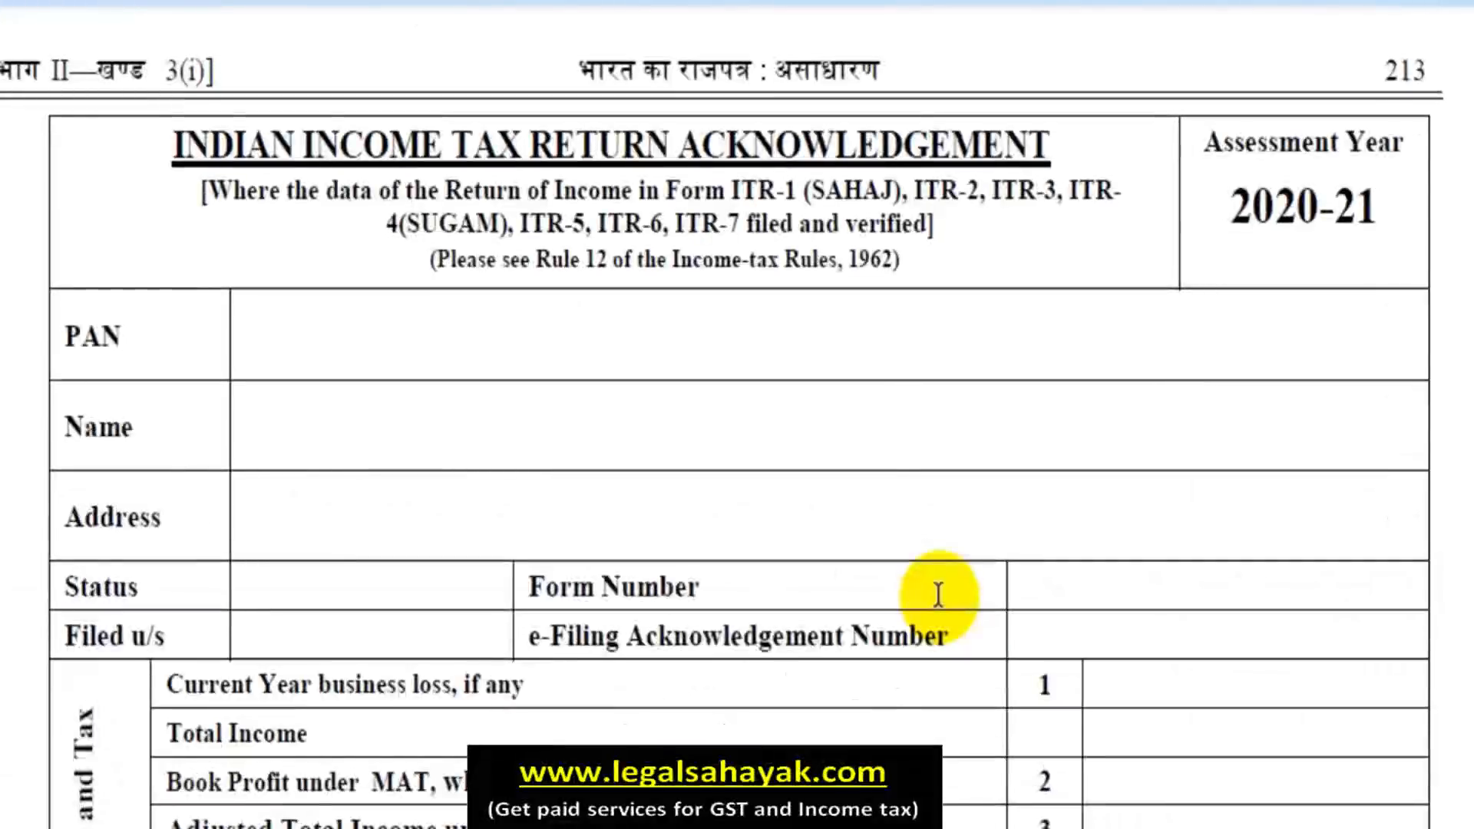